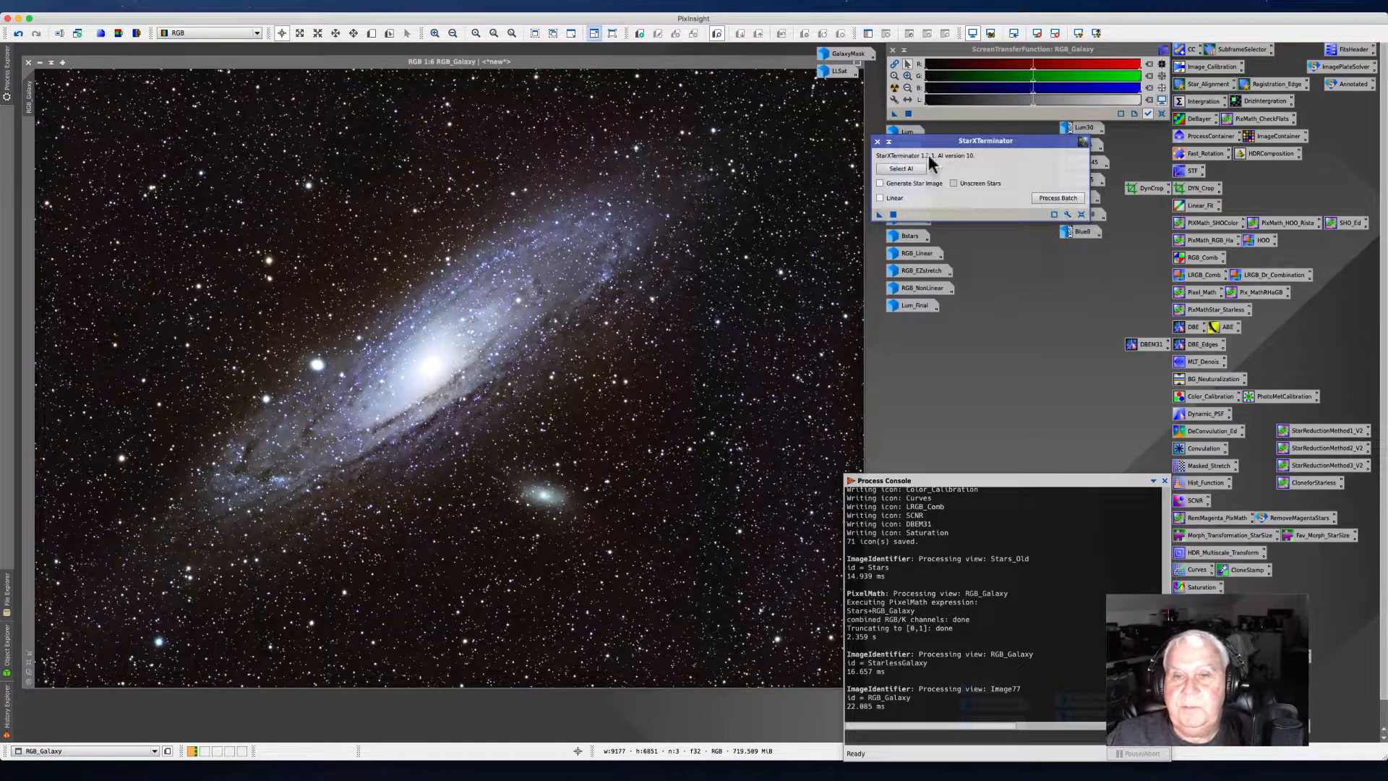
Step: Try to run StarXTerminator on the RGB_Galaxy image with Generate Star Image and Unscreen Stars enabled
left_click_drag(943, 139, 866, 255)
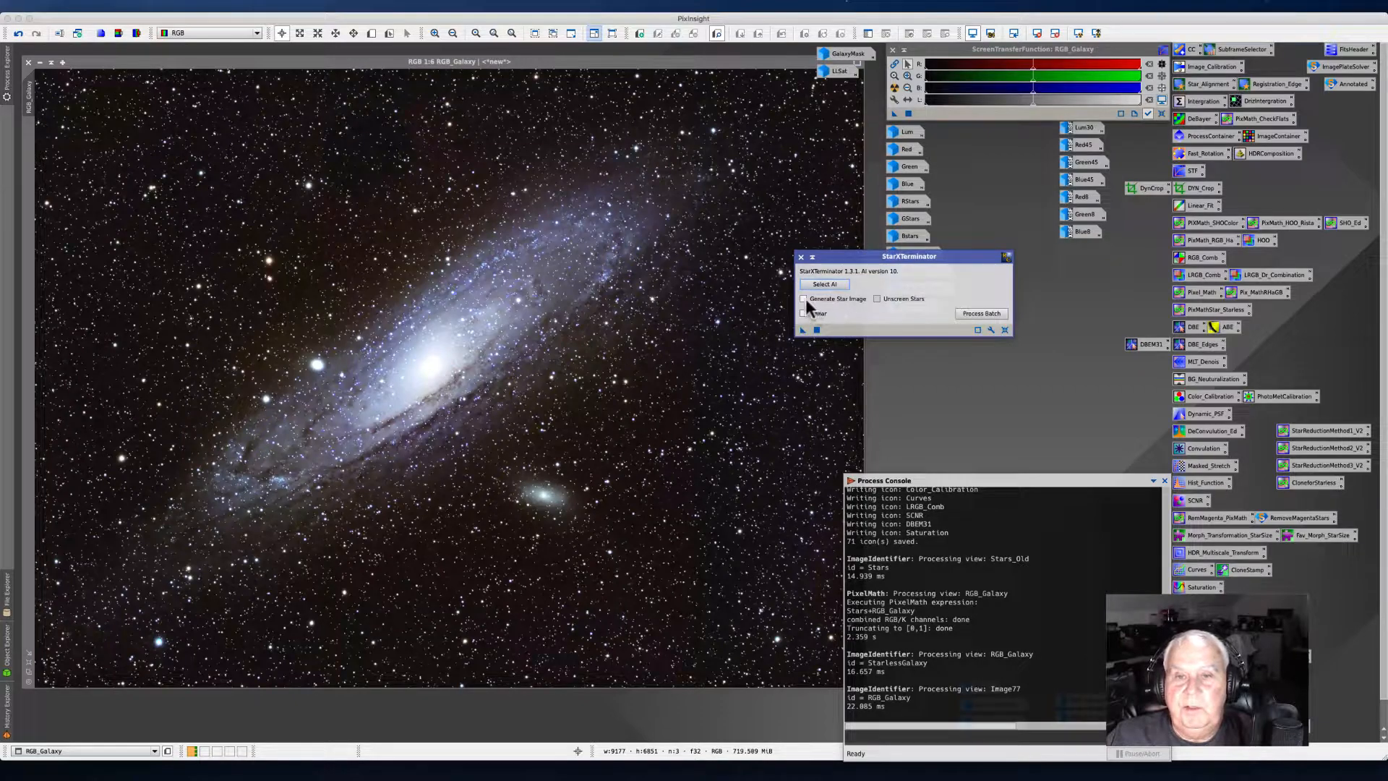
left_click(876, 297)
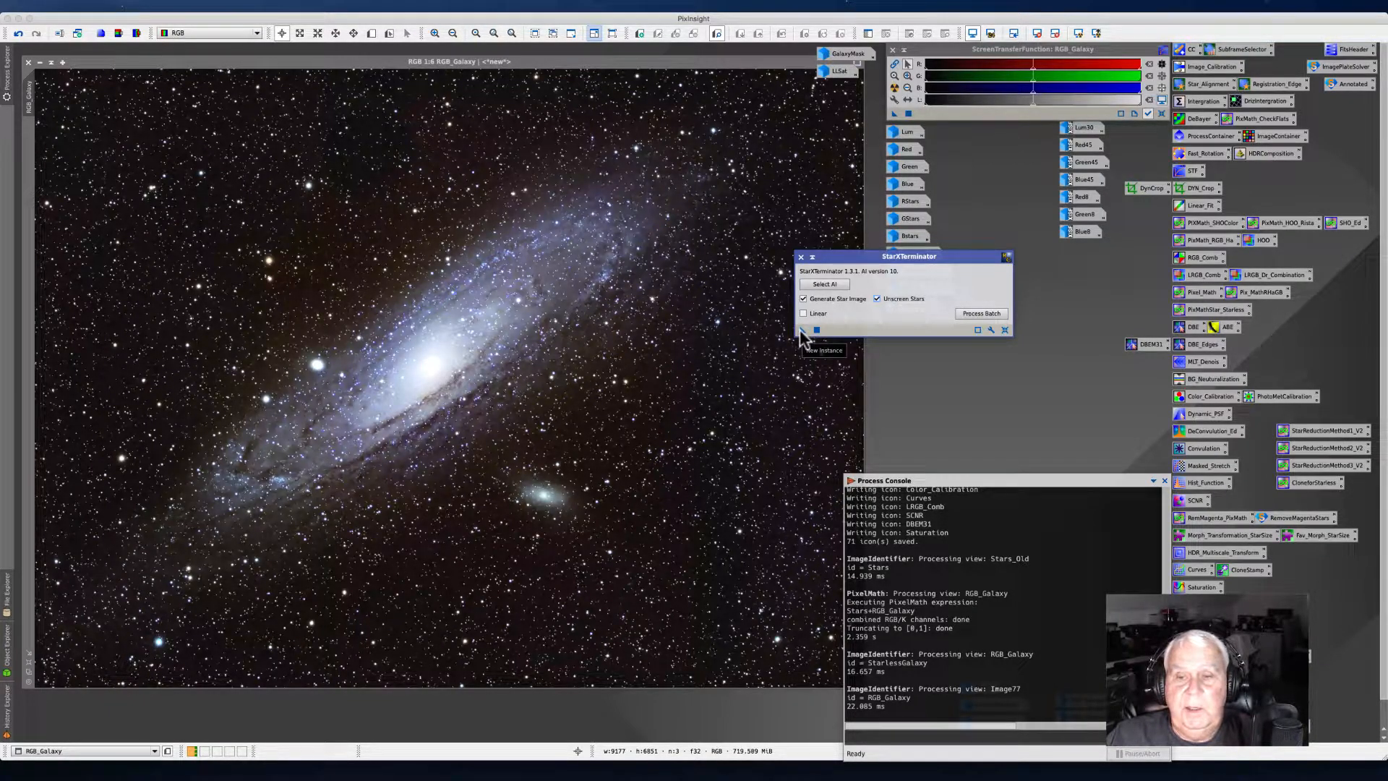
left_click_drag(802, 334, 606, 424)
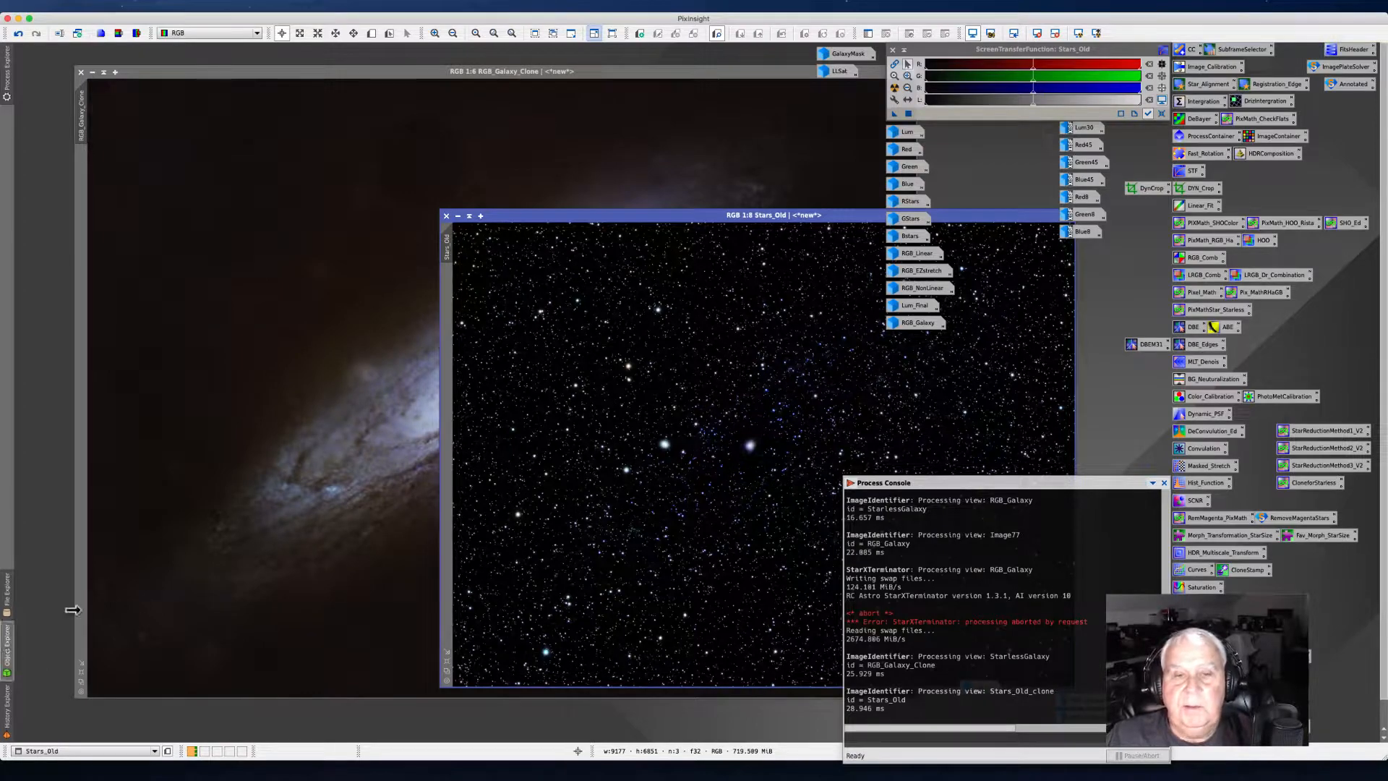
left_click(6, 647)
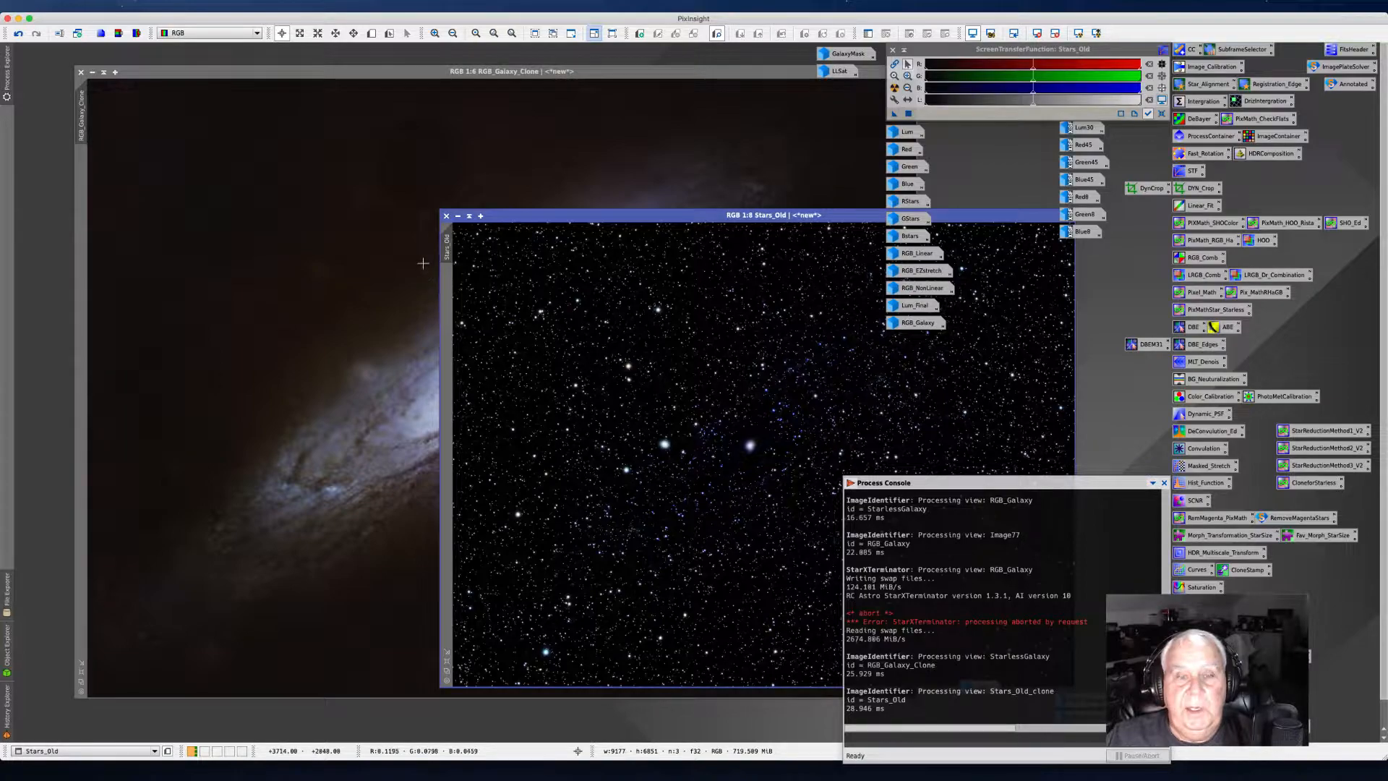
Step: Arrange the image windows, bringing the starless RGB_Galaxy_Clone forward and minimizing the Stars_Old star image
left_click_drag(586, 204, 588, 204)
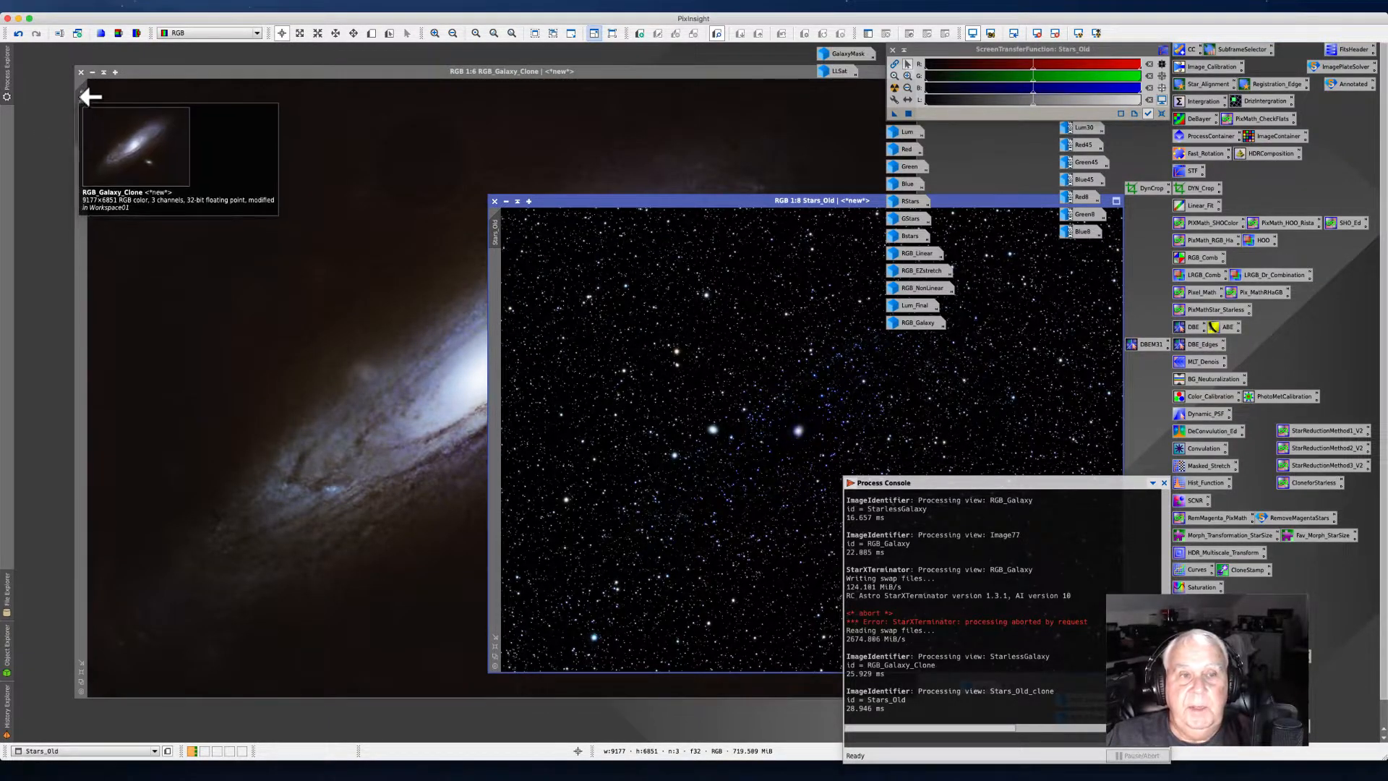
left_click(171, 66)
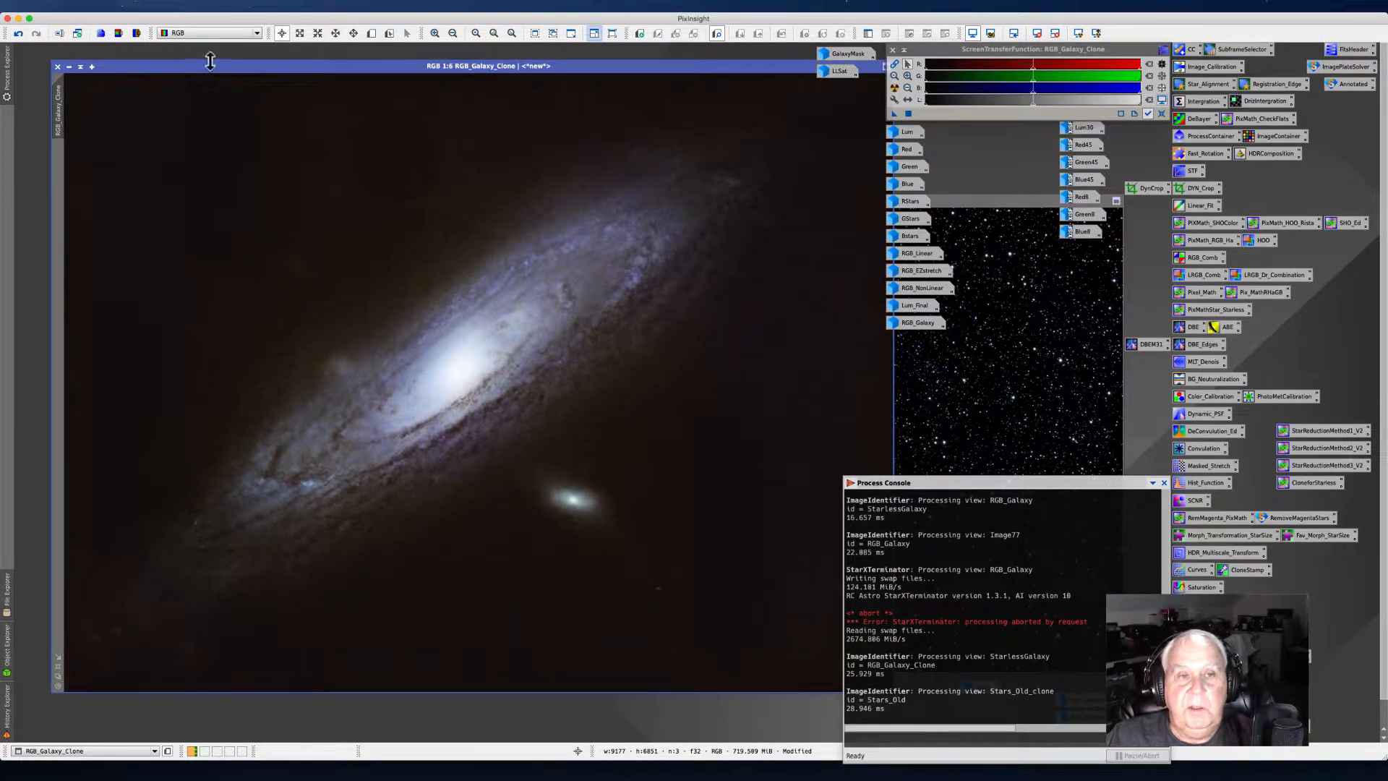
left_click_drag(211, 70, 193, 68)
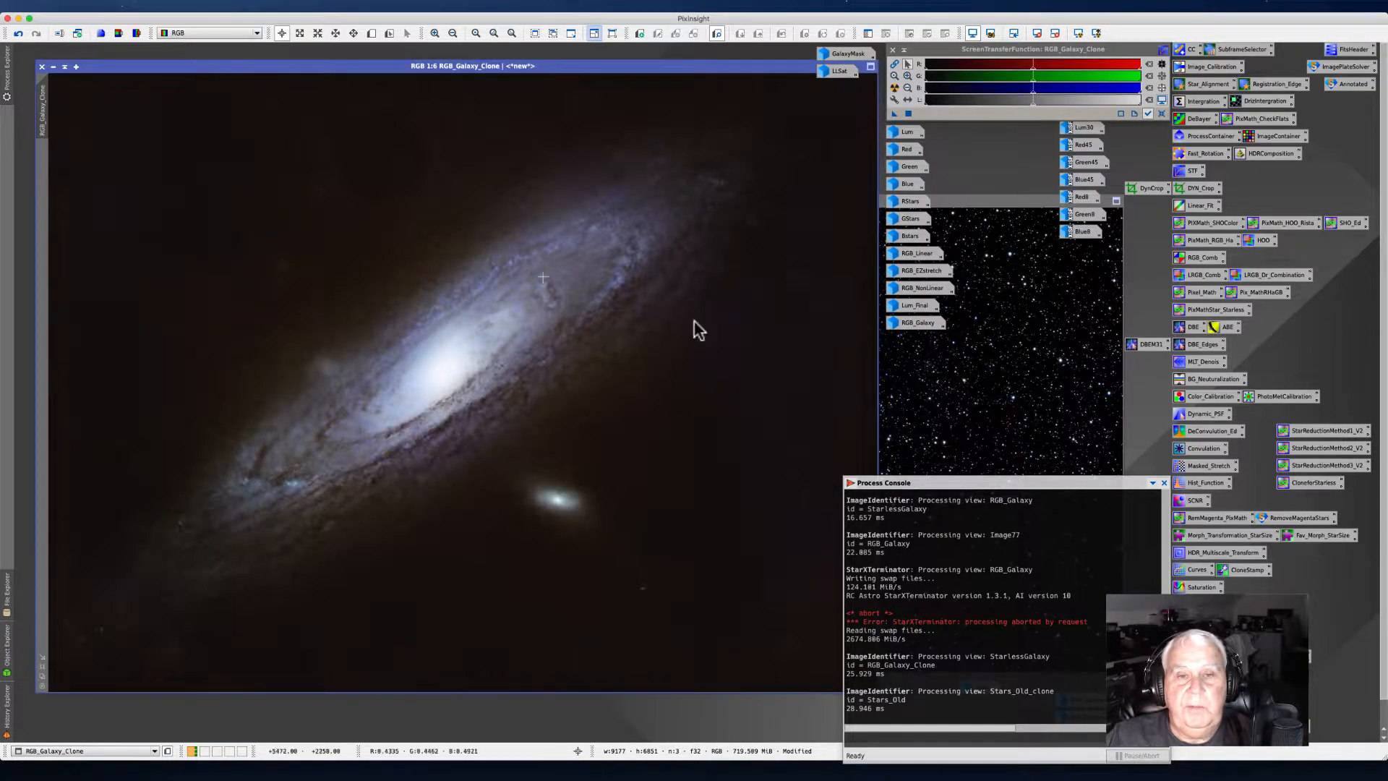
double_click(917, 323)
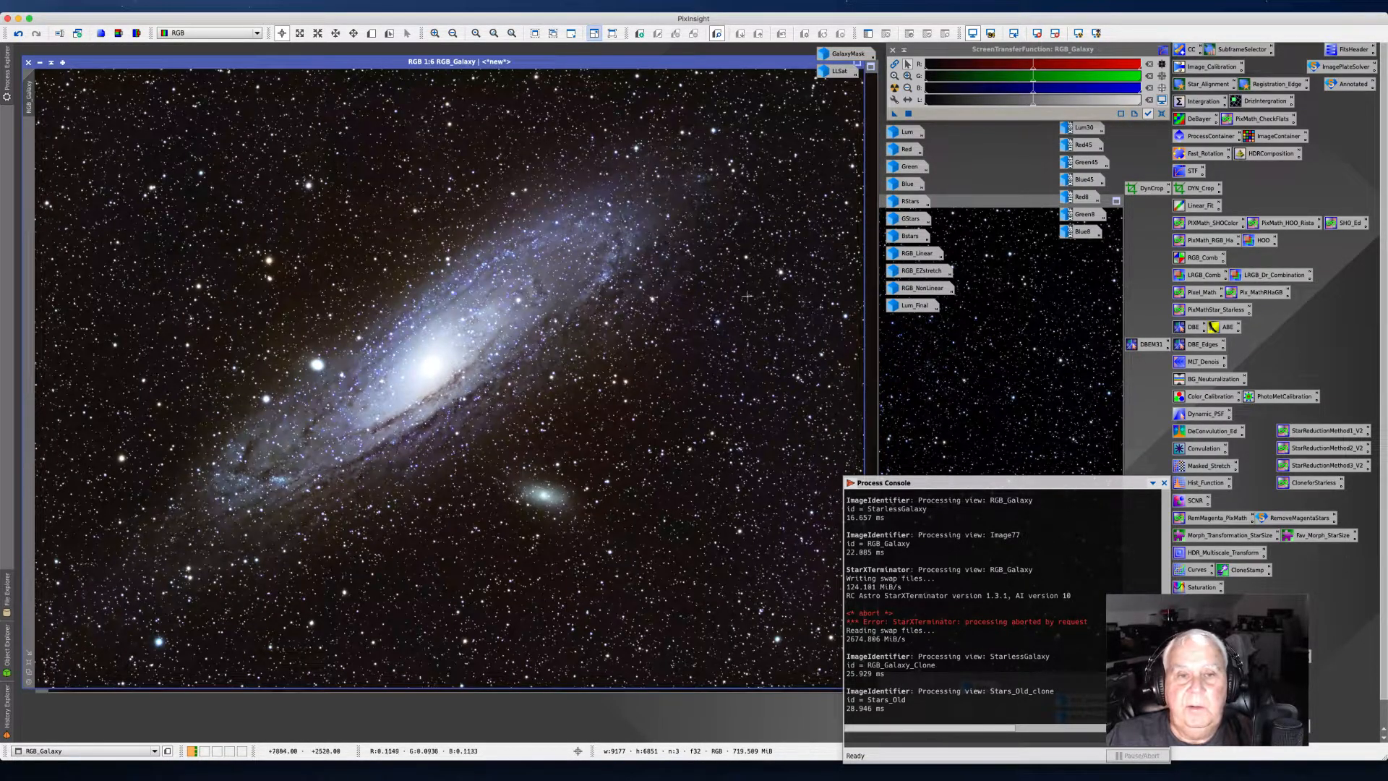
left_click(39, 63)
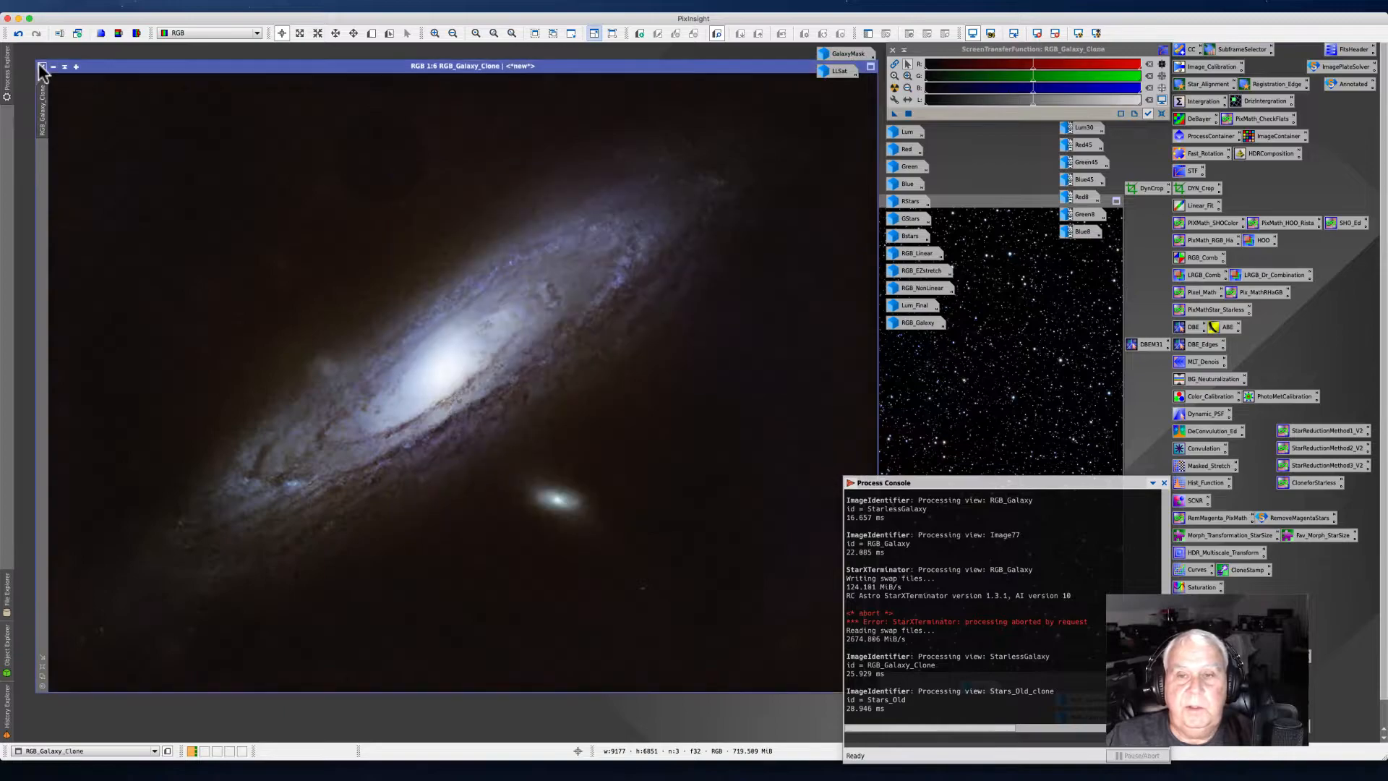
left_click(987, 203)
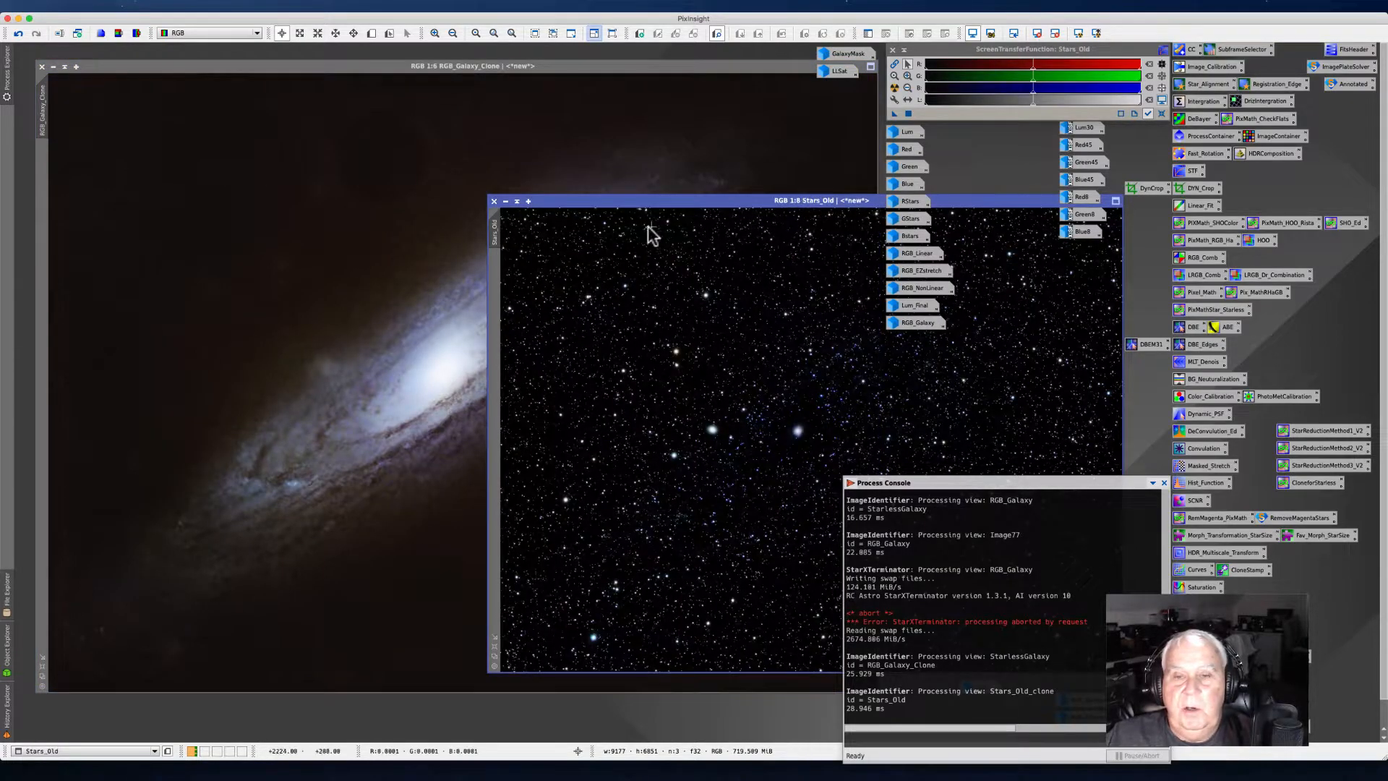
left_click(494, 201)
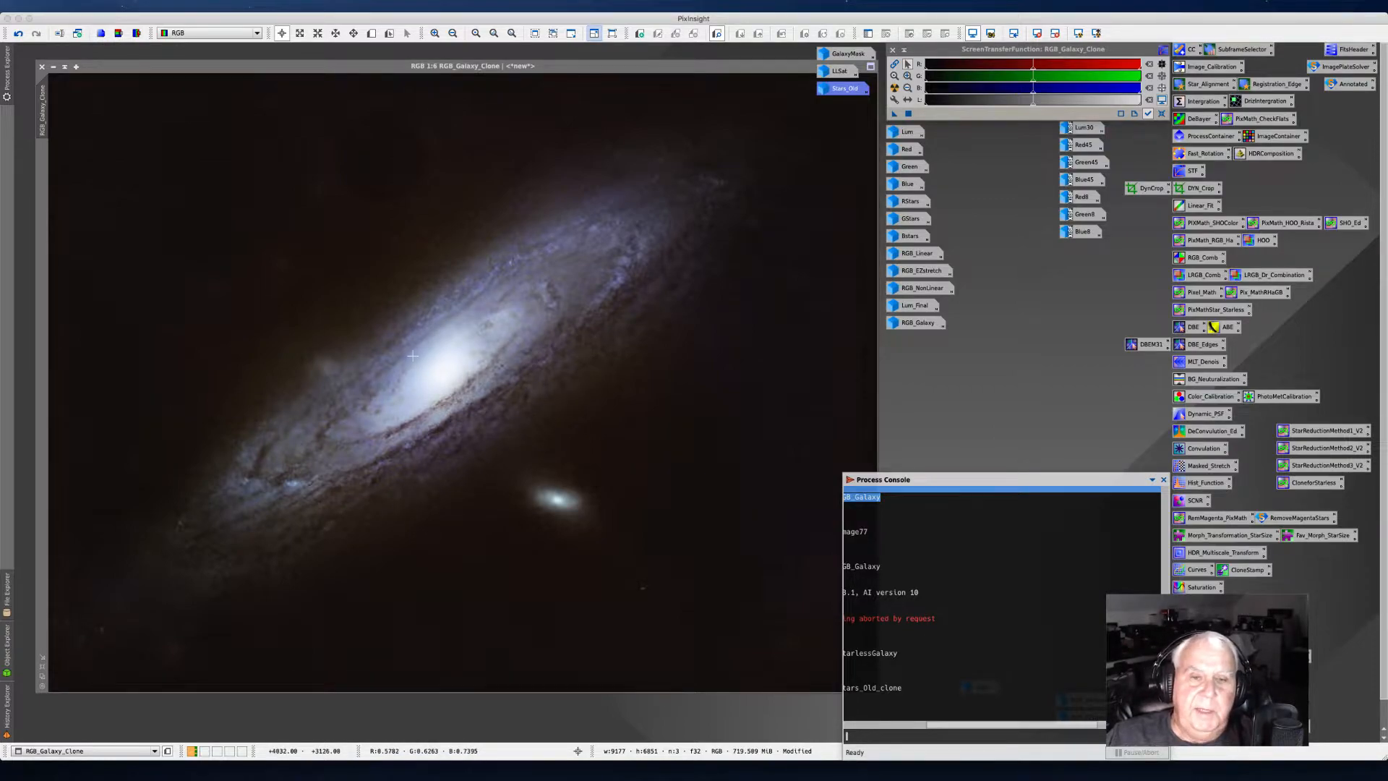
Step: Zoom in and out on the starless galaxy clone to inspect its detail
scroll(414, 360, "up", 2)
scroll(305, 426, "up", 2)
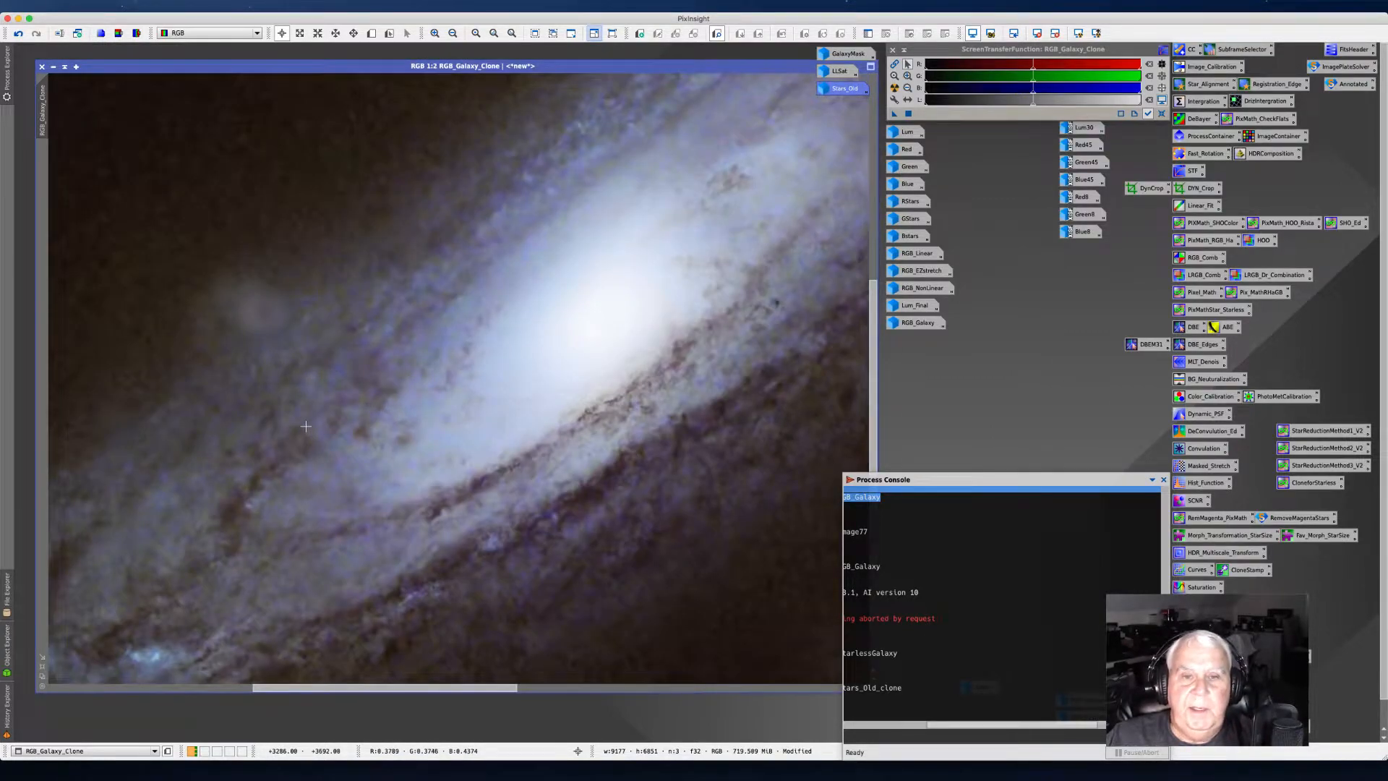
scroll(306, 426, "down", 3)
scroll(304, 426, "up", 2)
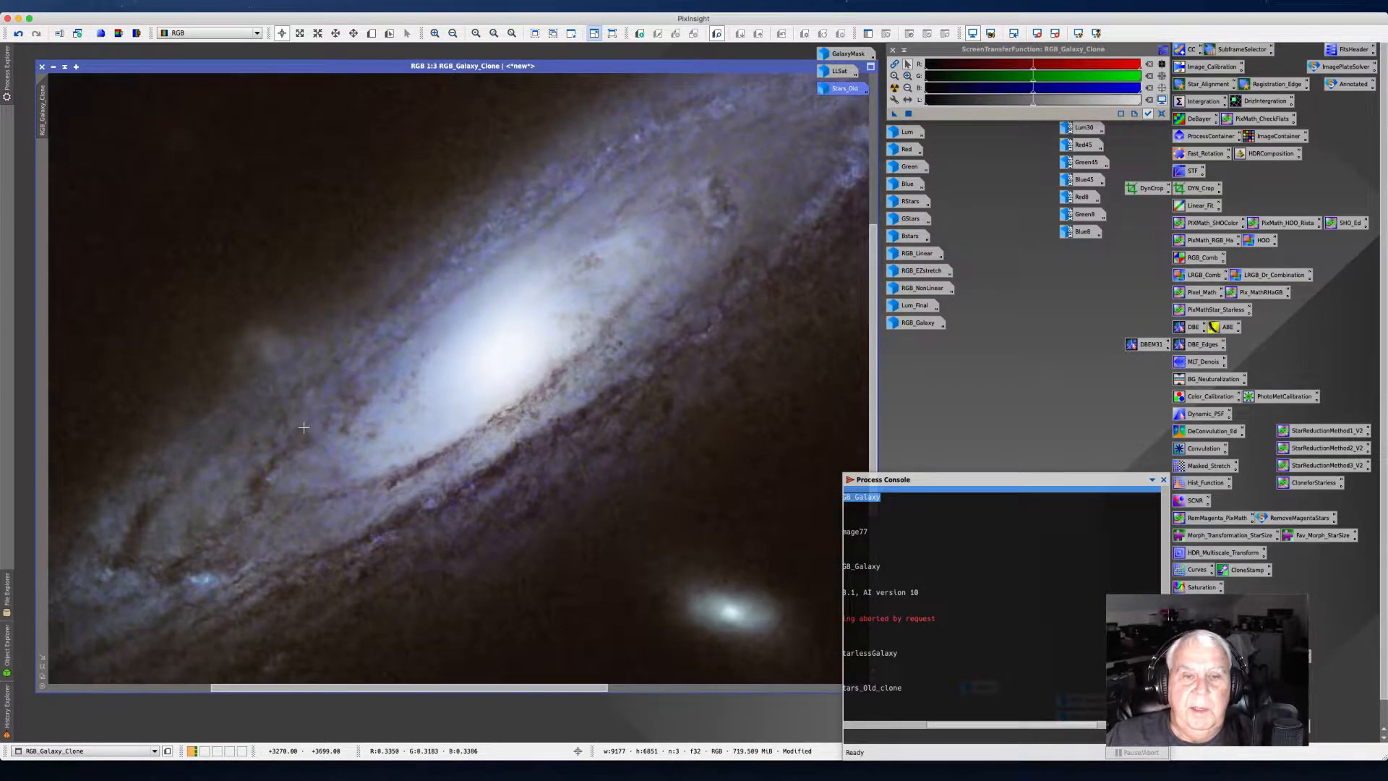
scroll(304, 428, "down", 1)
scroll(303, 430, "down", 1)
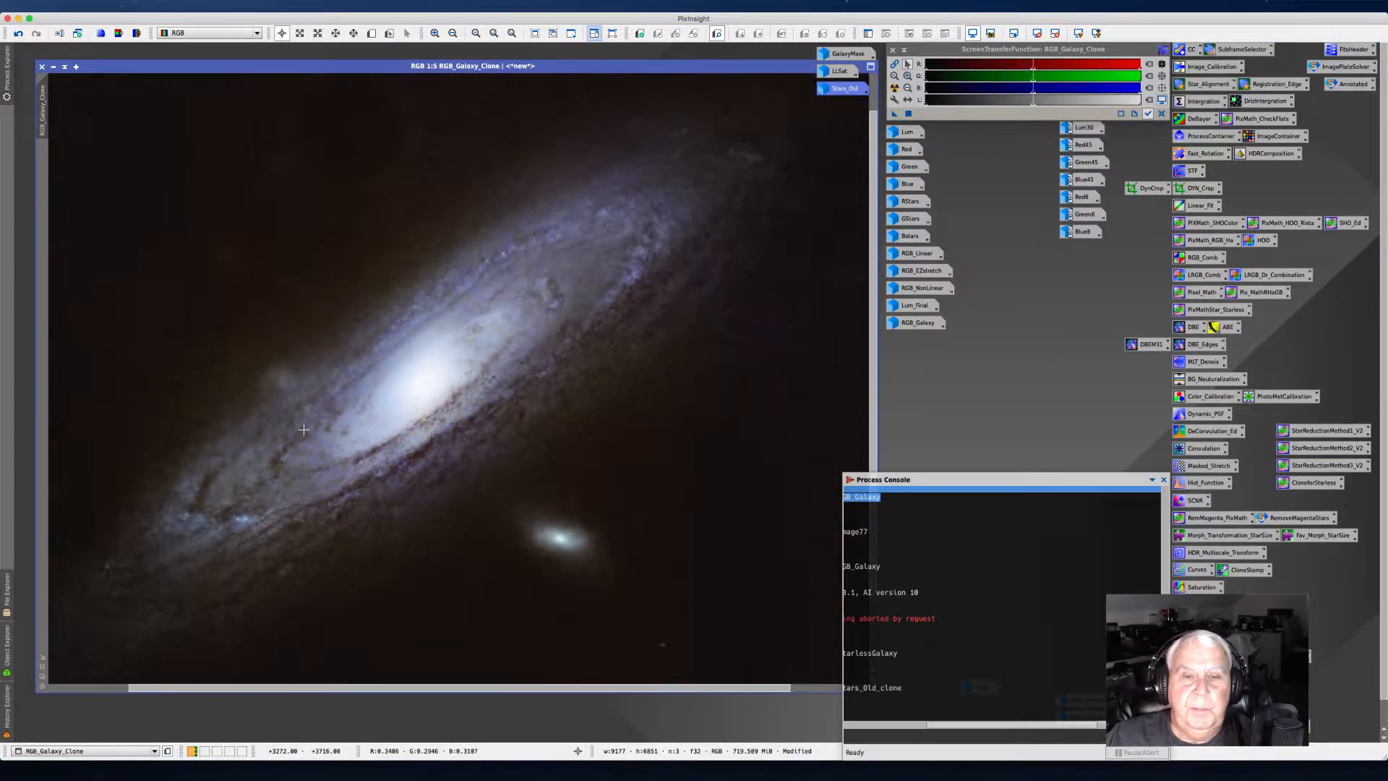
scroll(303, 430, "down", 1)
scroll(303, 429, "up", 2)
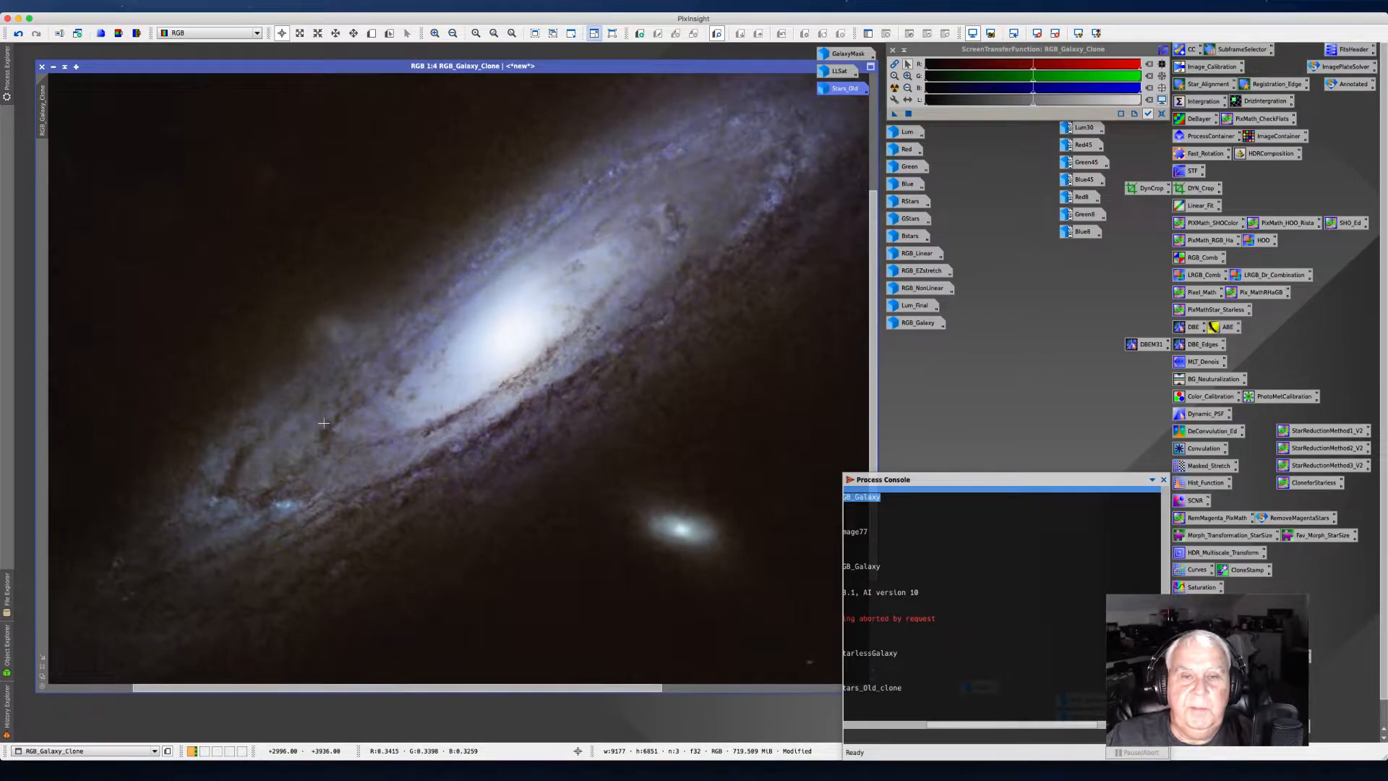
scroll(323, 423, "down", 1)
scroll(323, 423, "down", 1)
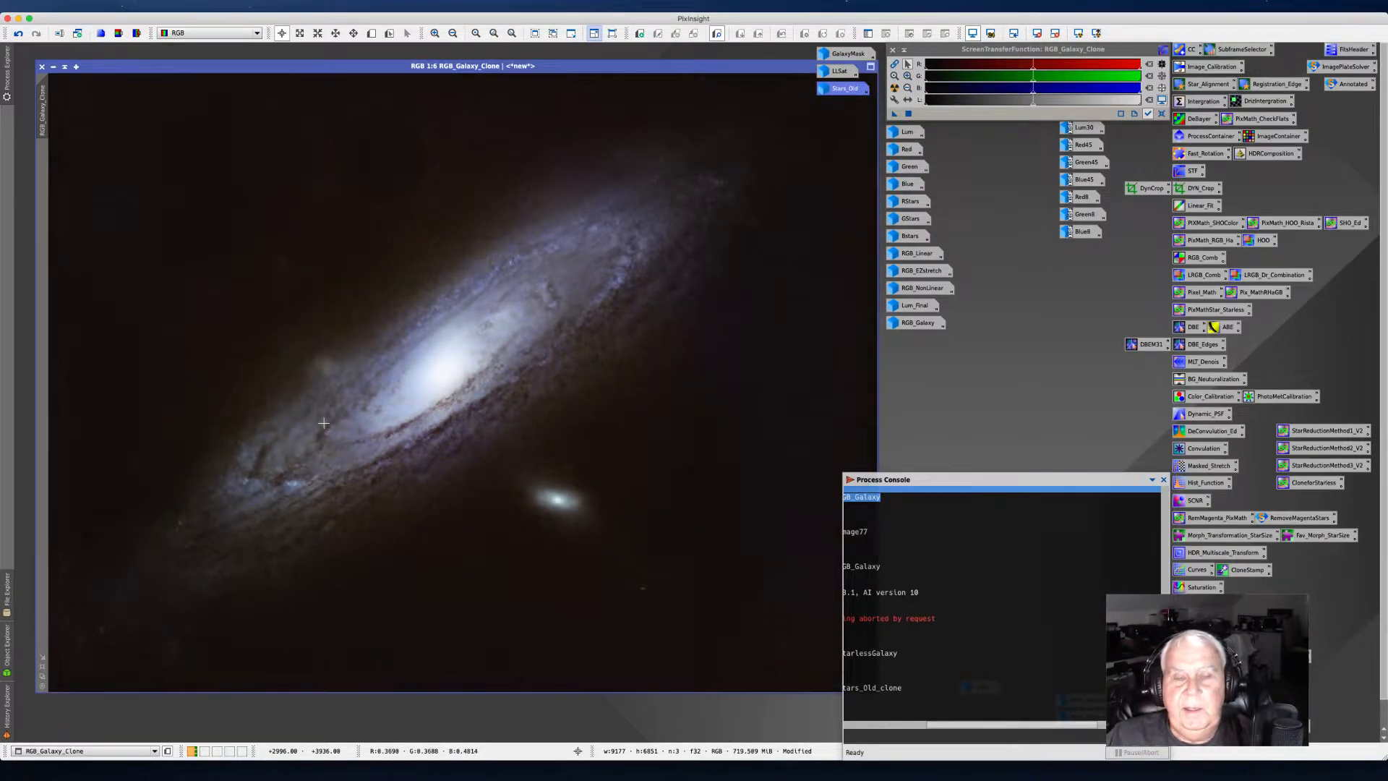
scroll(323, 423, "up", 1)
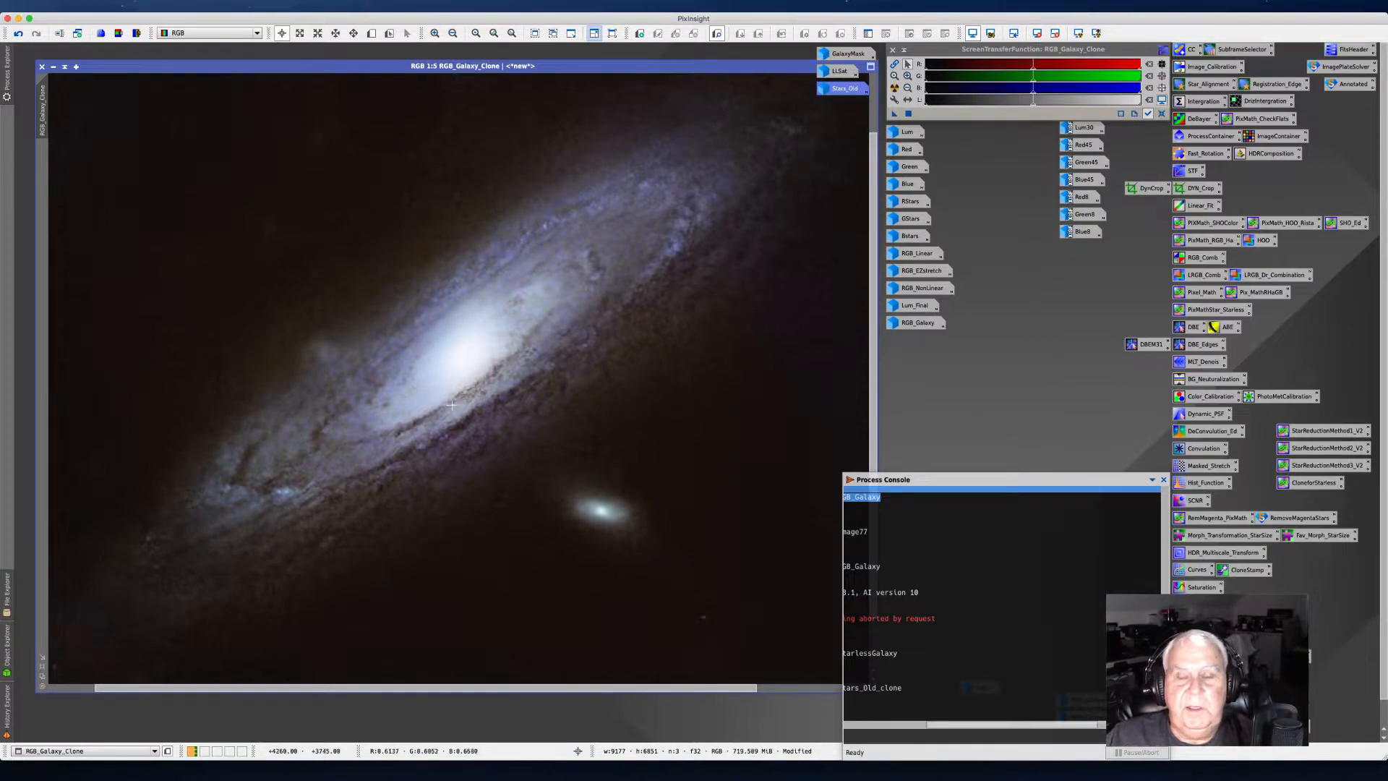
Step: Compare the original RGB_Galaxy image with the starless RGB_Galaxy_Clone
double_click(918, 323)
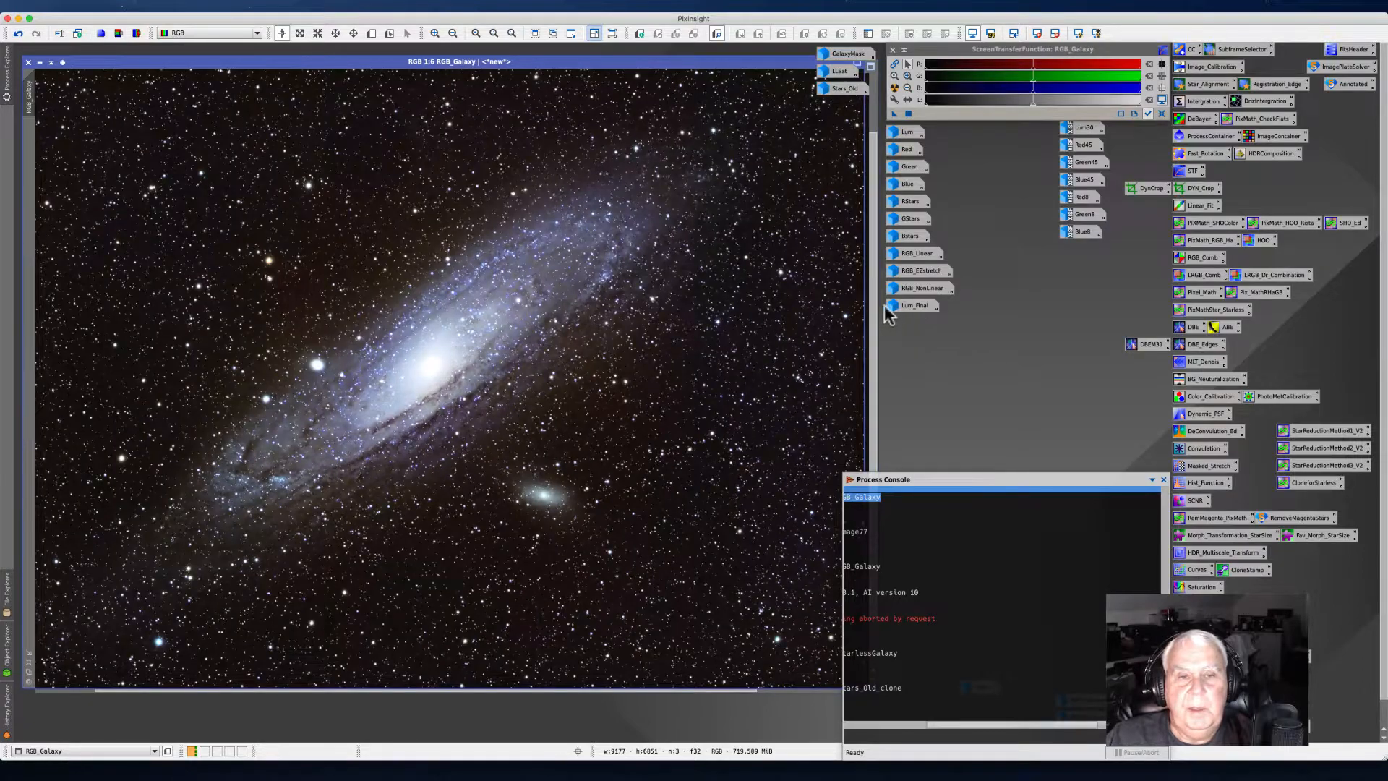
left_click(40, 63)
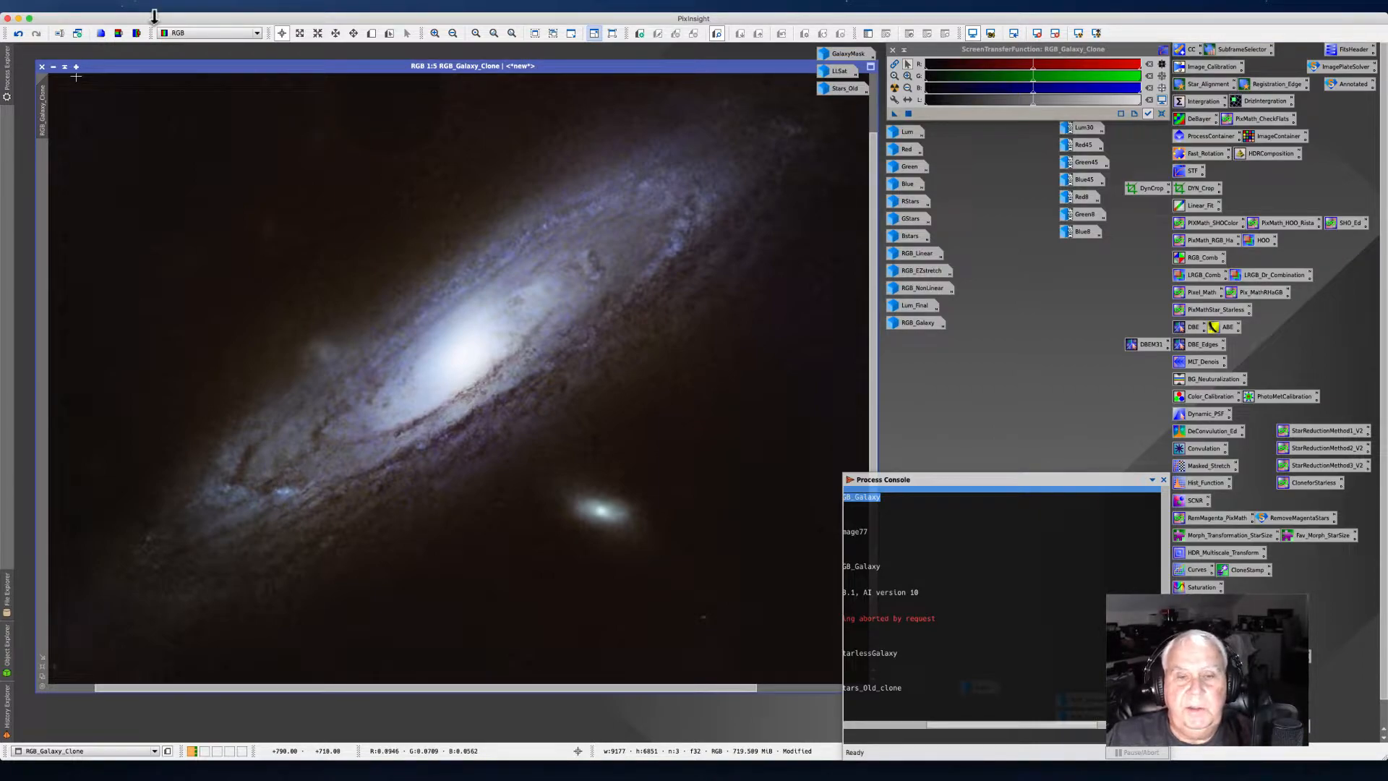
left_click(172, 65)
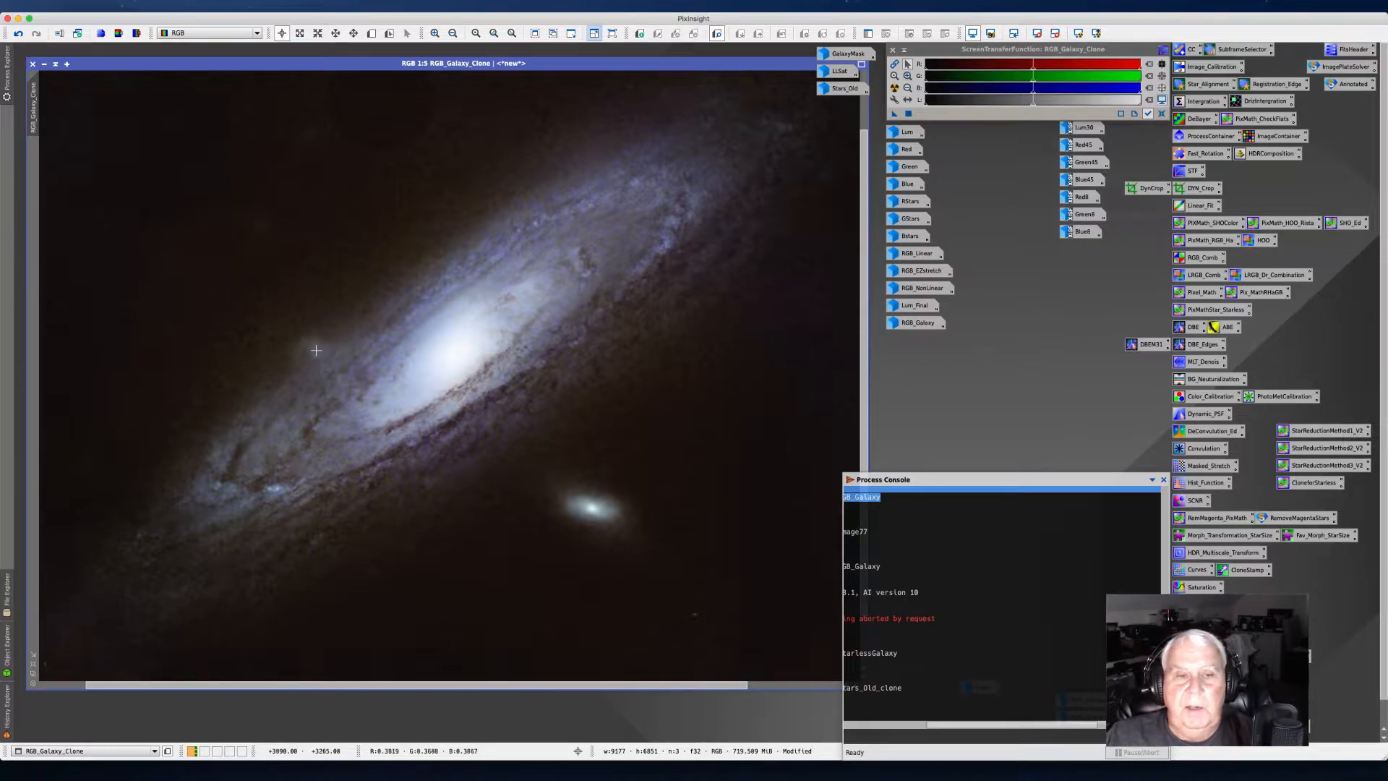
double_click(912, 323)
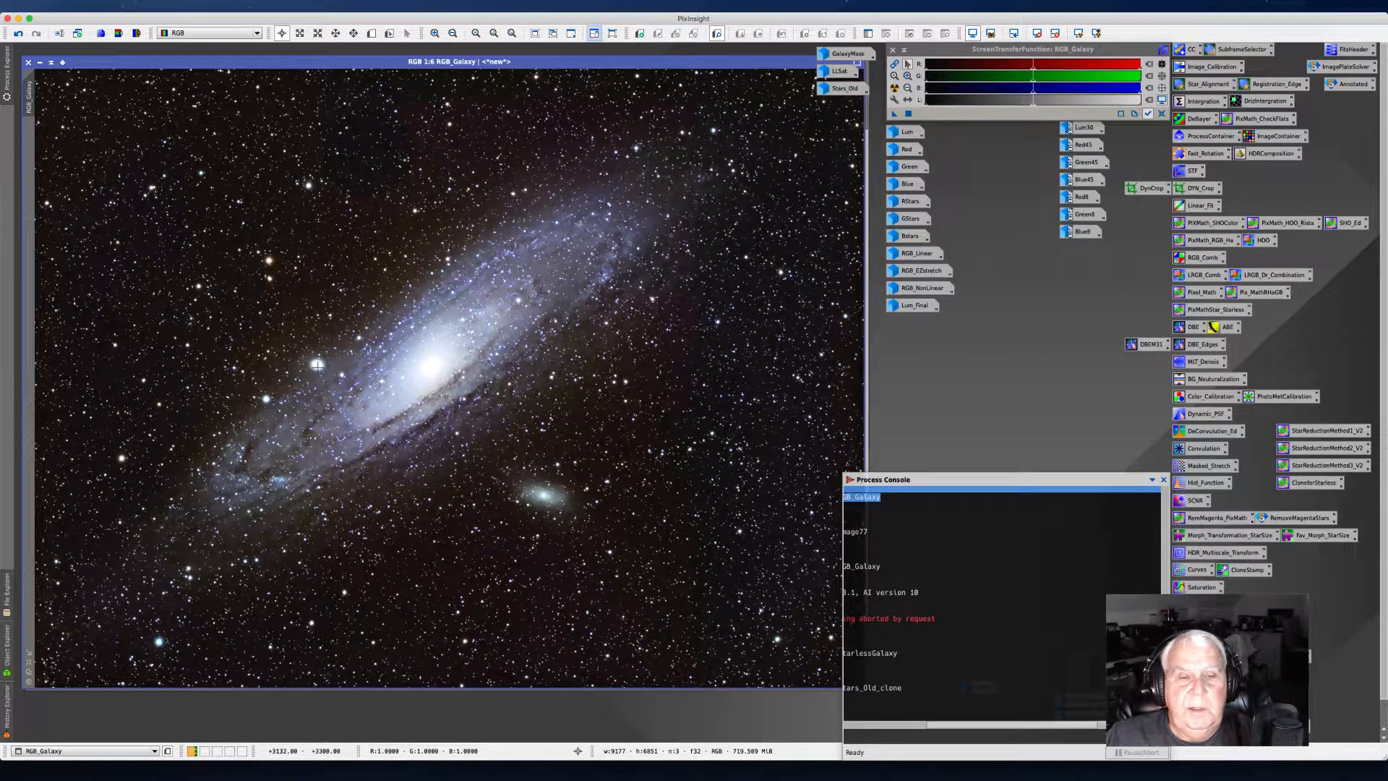
left_click(40, 63)
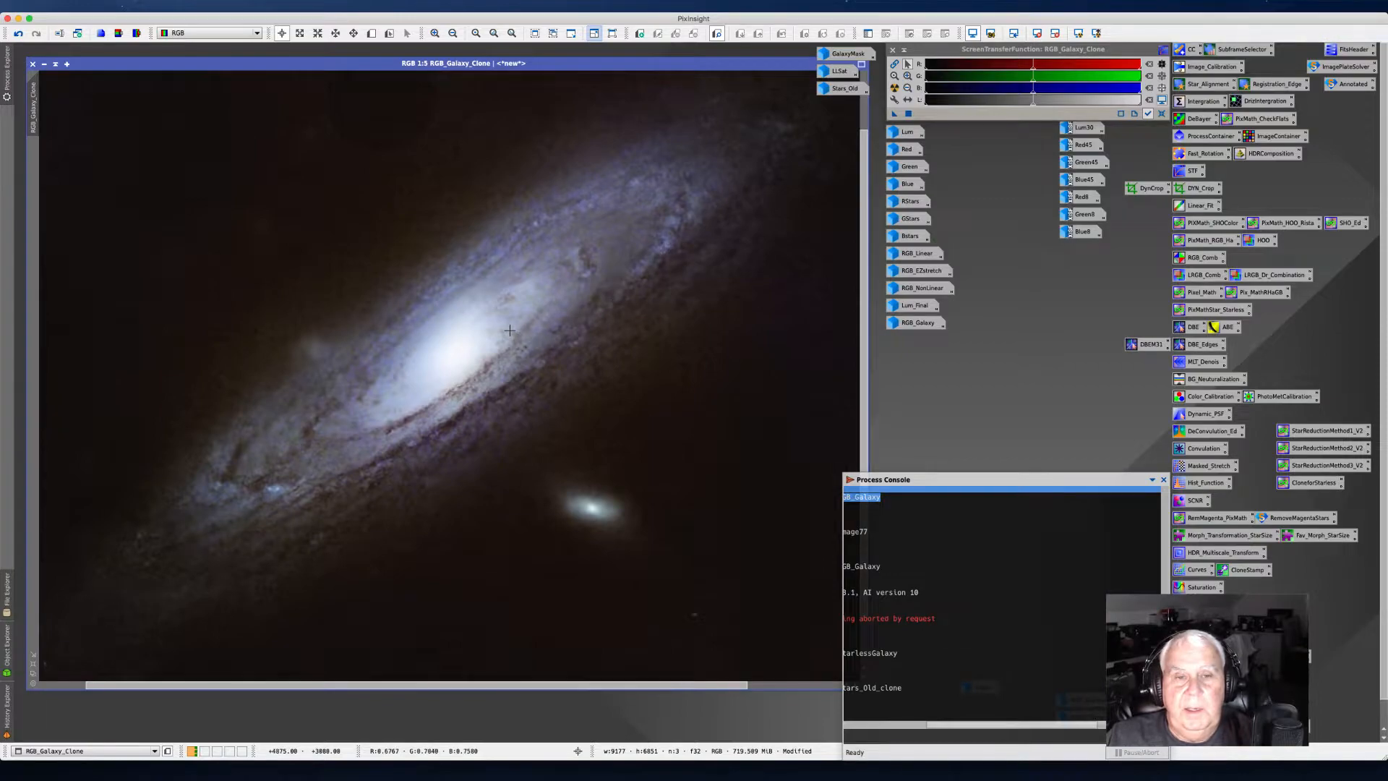
Step: Zoom into the core of the starless clone to examine its structure closely
scroll(509, 330, "up", 3)
scroll(510, 330, "up", 1)
scroll(510, 329, "down", 2)
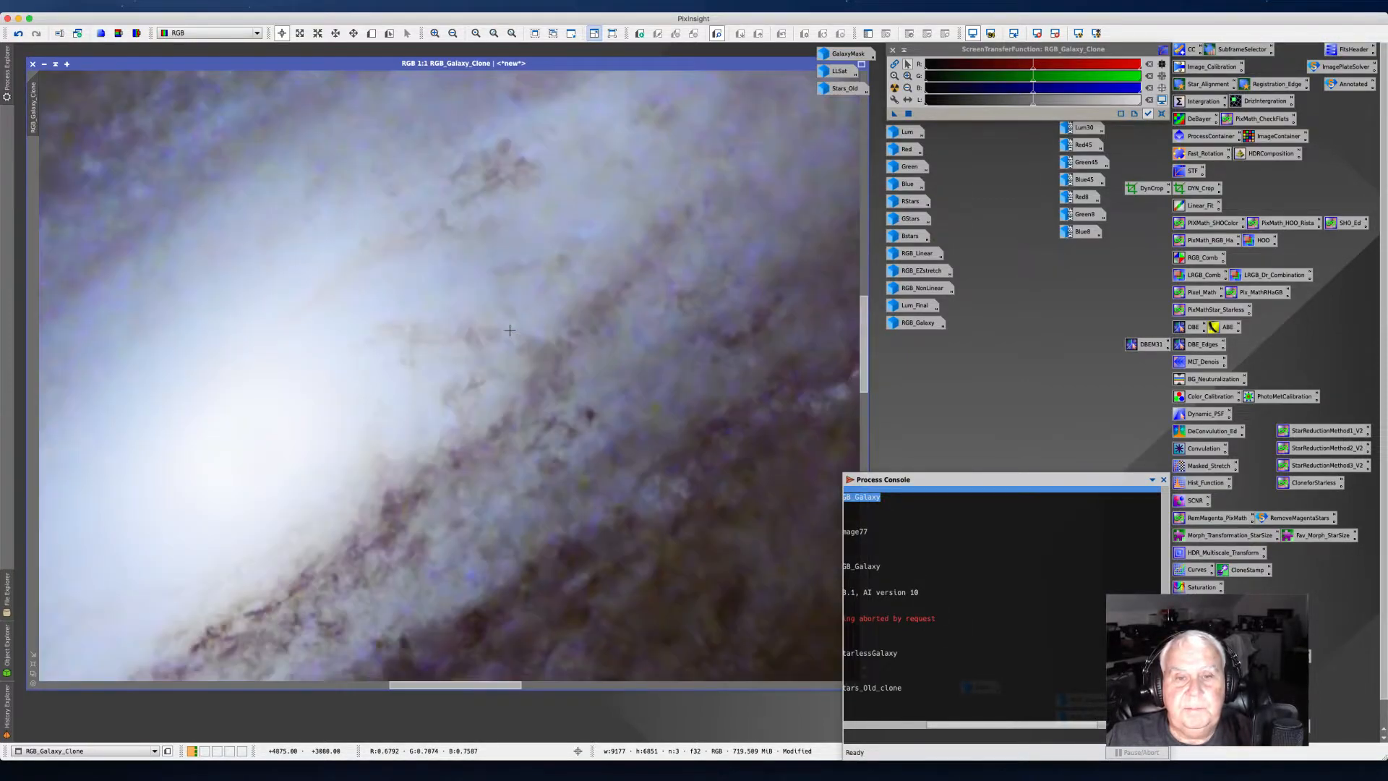
scroll(510, 329, "up", 1)
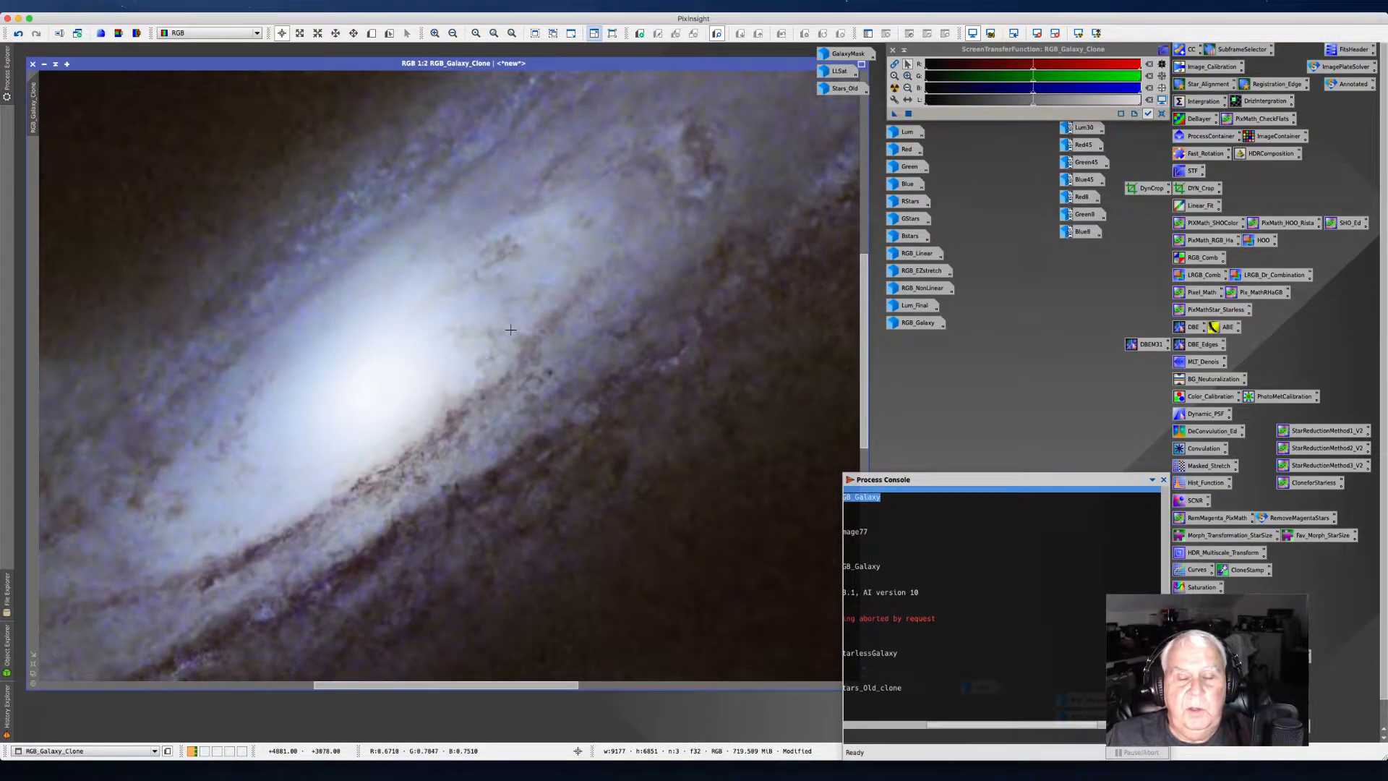
scroll(510, 329, "down", 2)
scroll(510, 330, "up", 2)
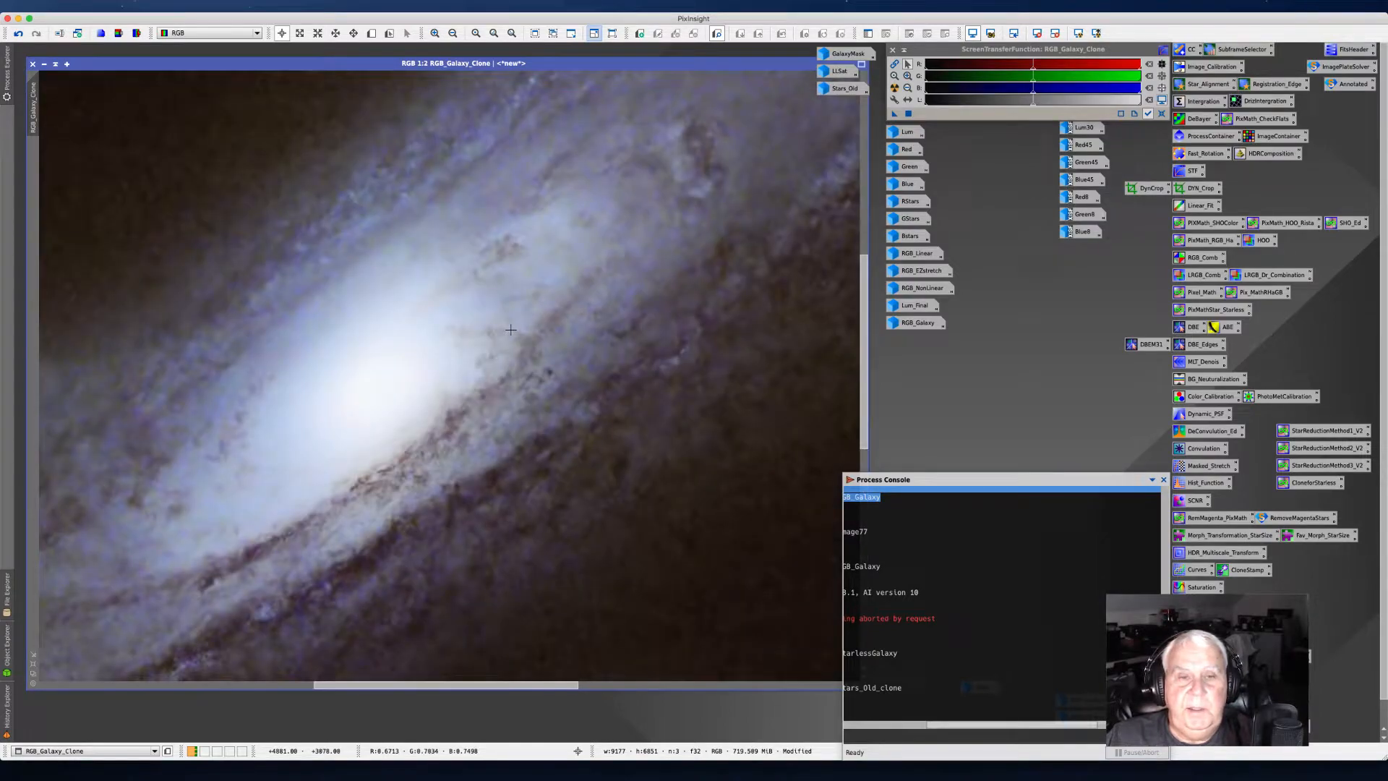
scroll(510, 330, "down", 3)
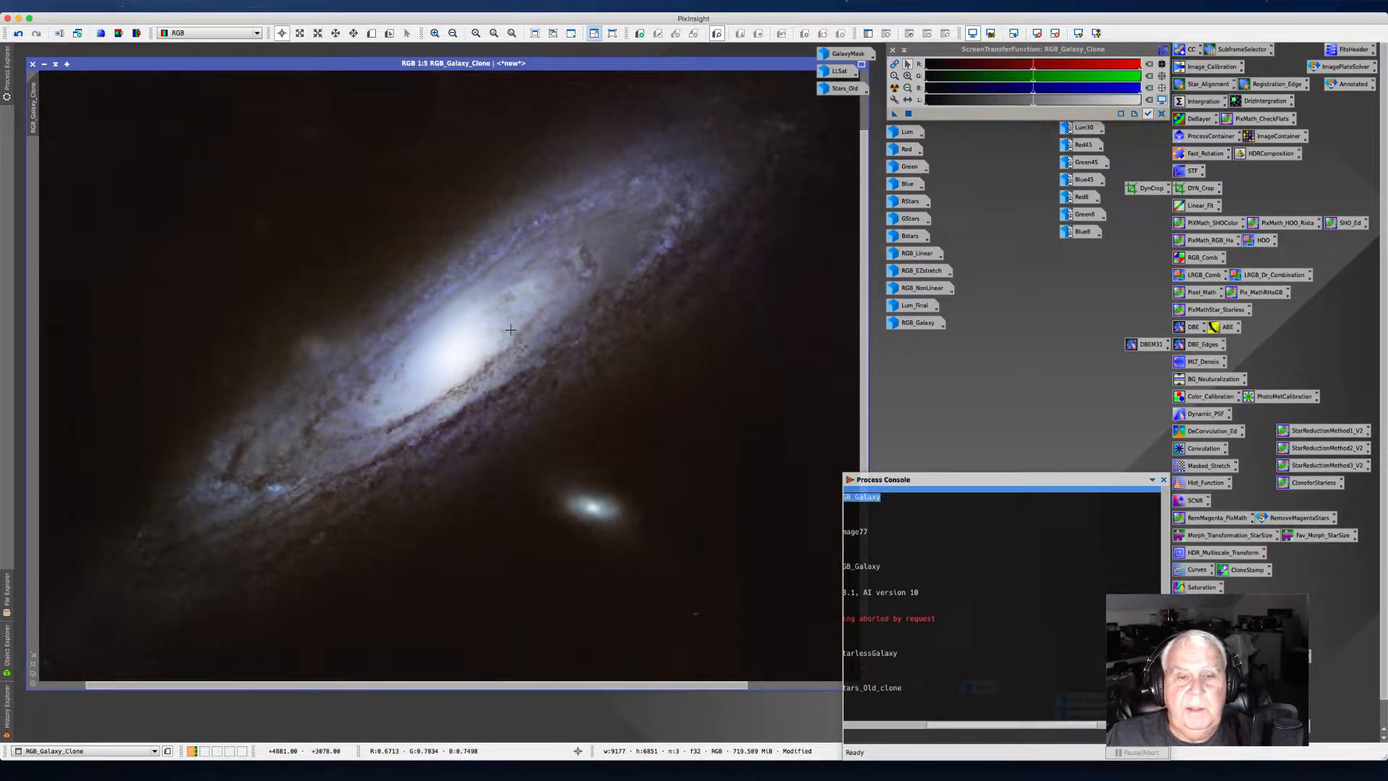
scroll(510, 330, "down", 1)
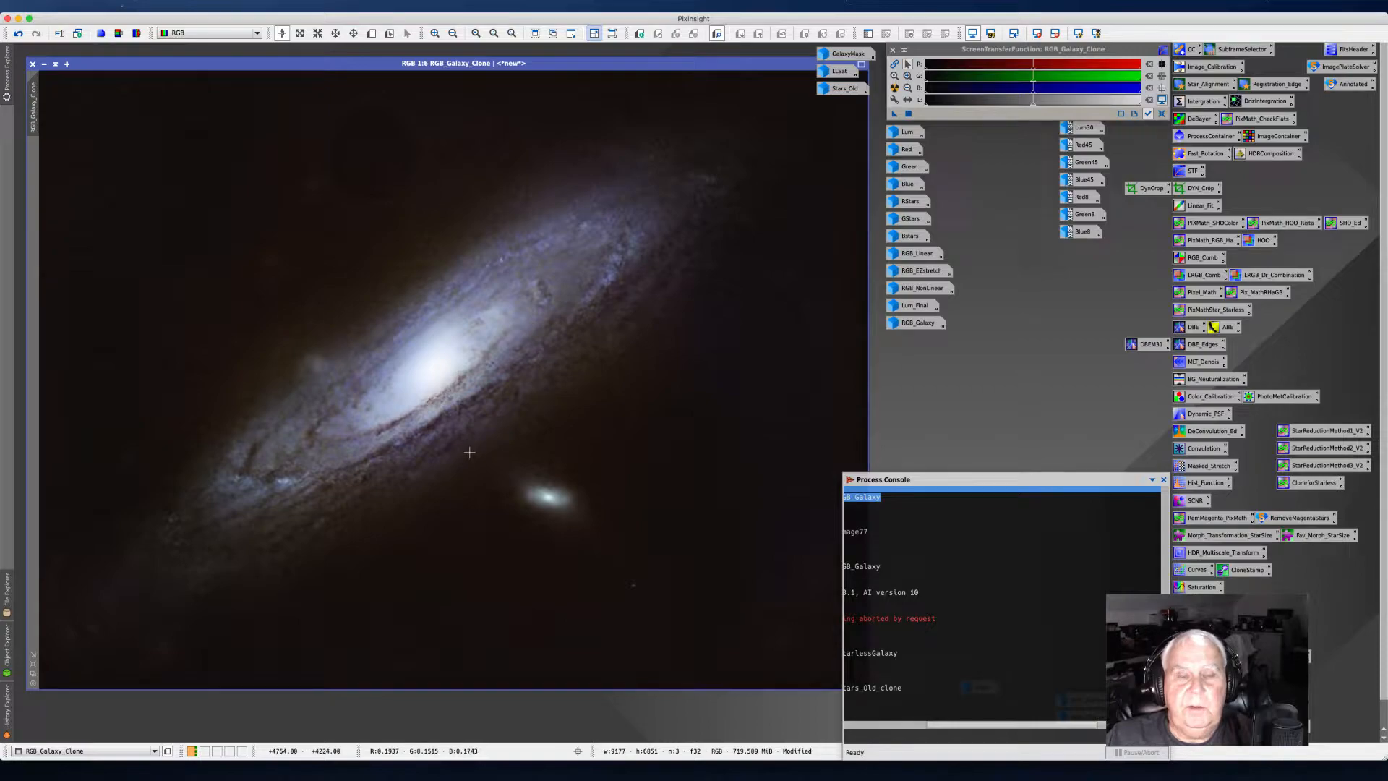
Step: Open the GAME Interactive Galaxy Mask Editor script for the starless clone and maximize its window
left_click(296, 6)
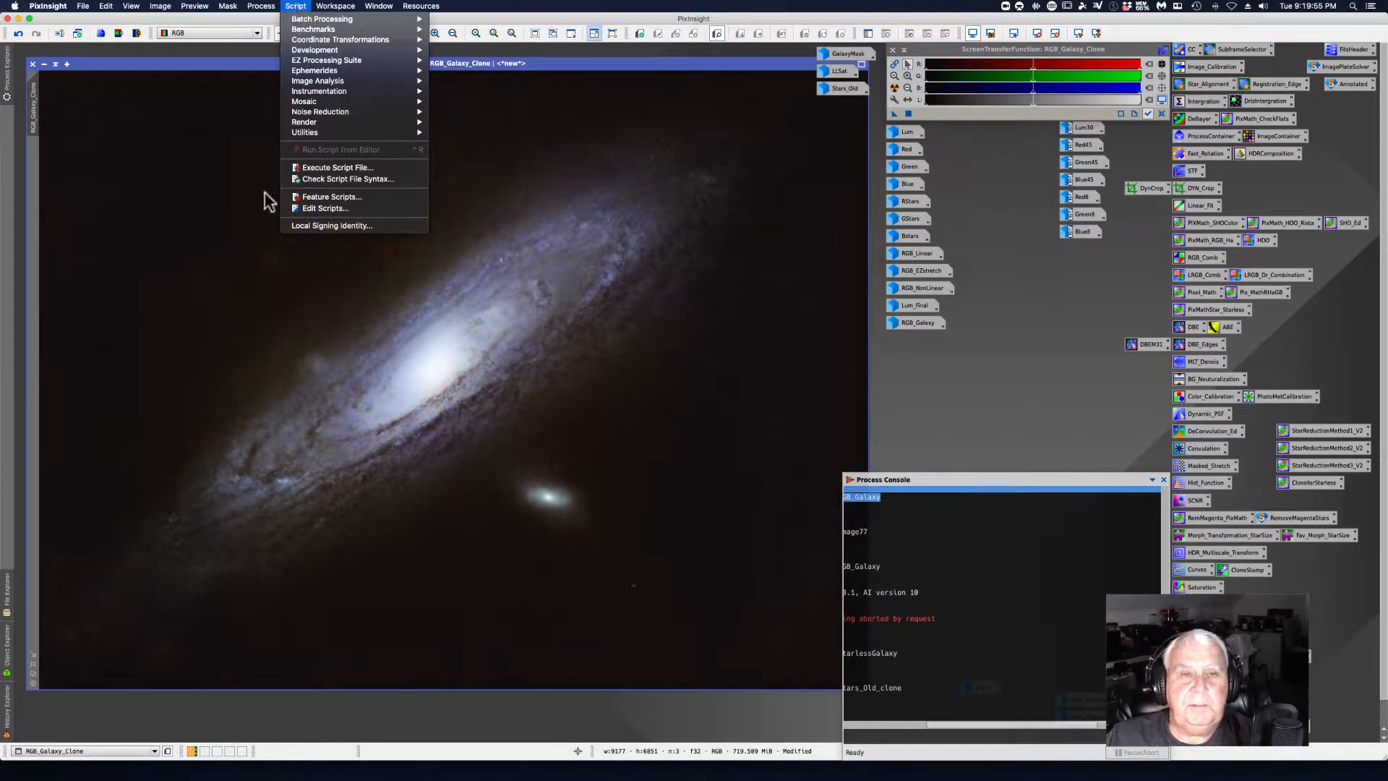
mouse_move(306, 134)
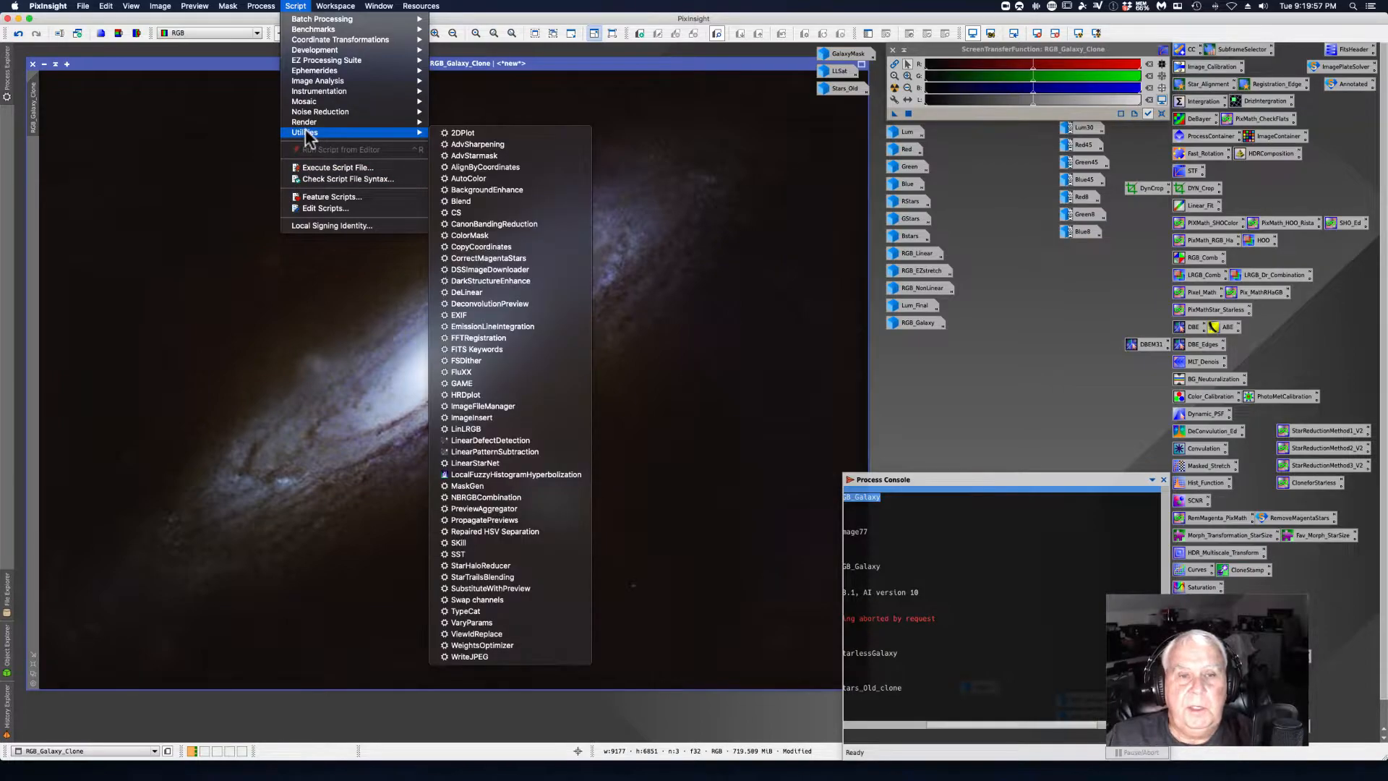
mouse_move(352, 134)
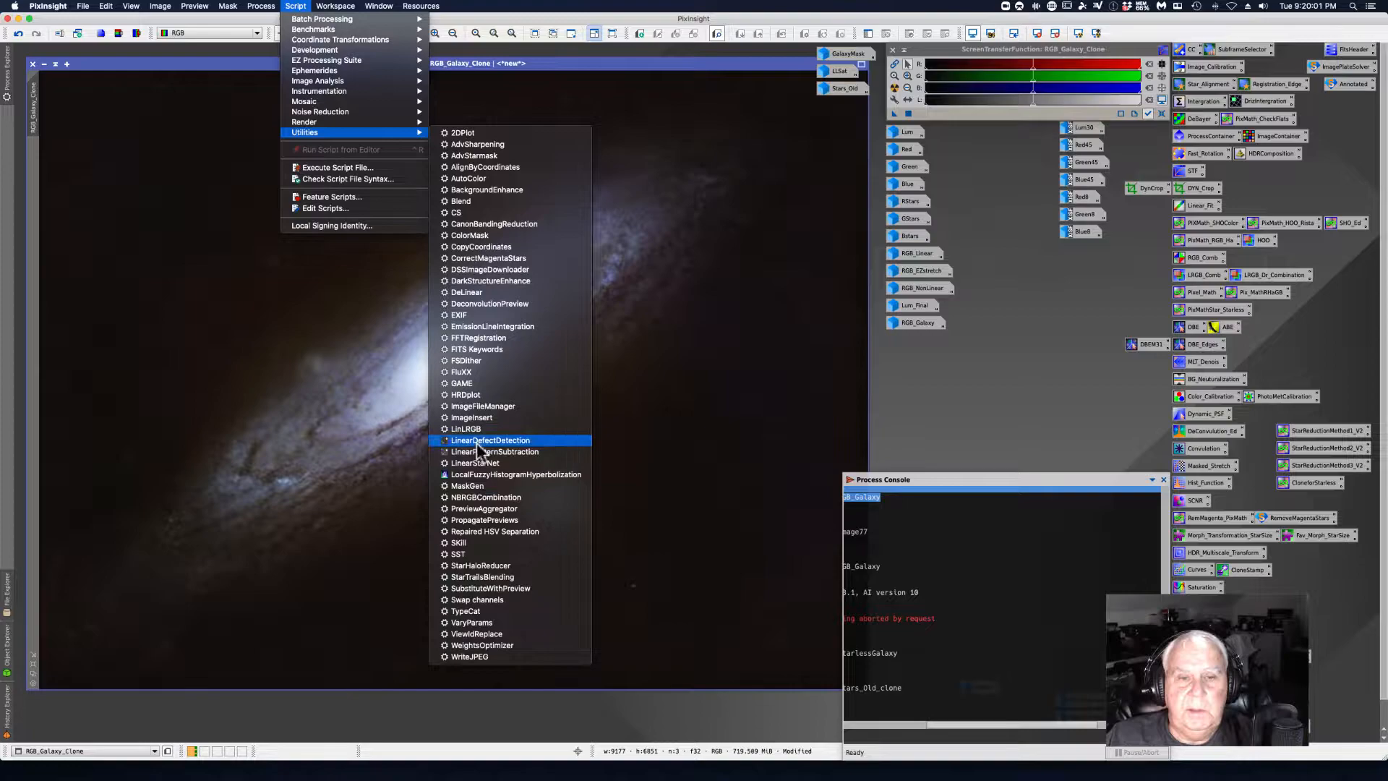
left_click(461, 381)
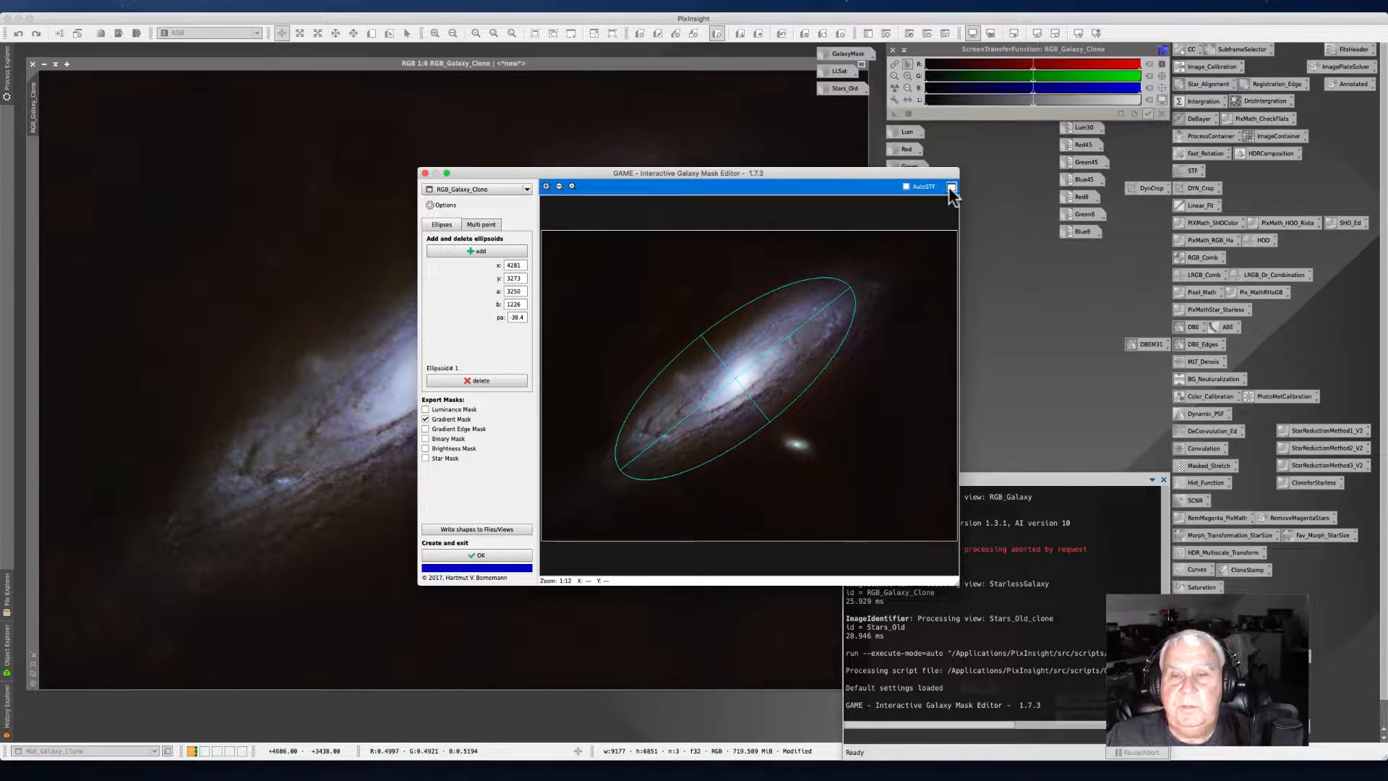
left_click(950, 187)
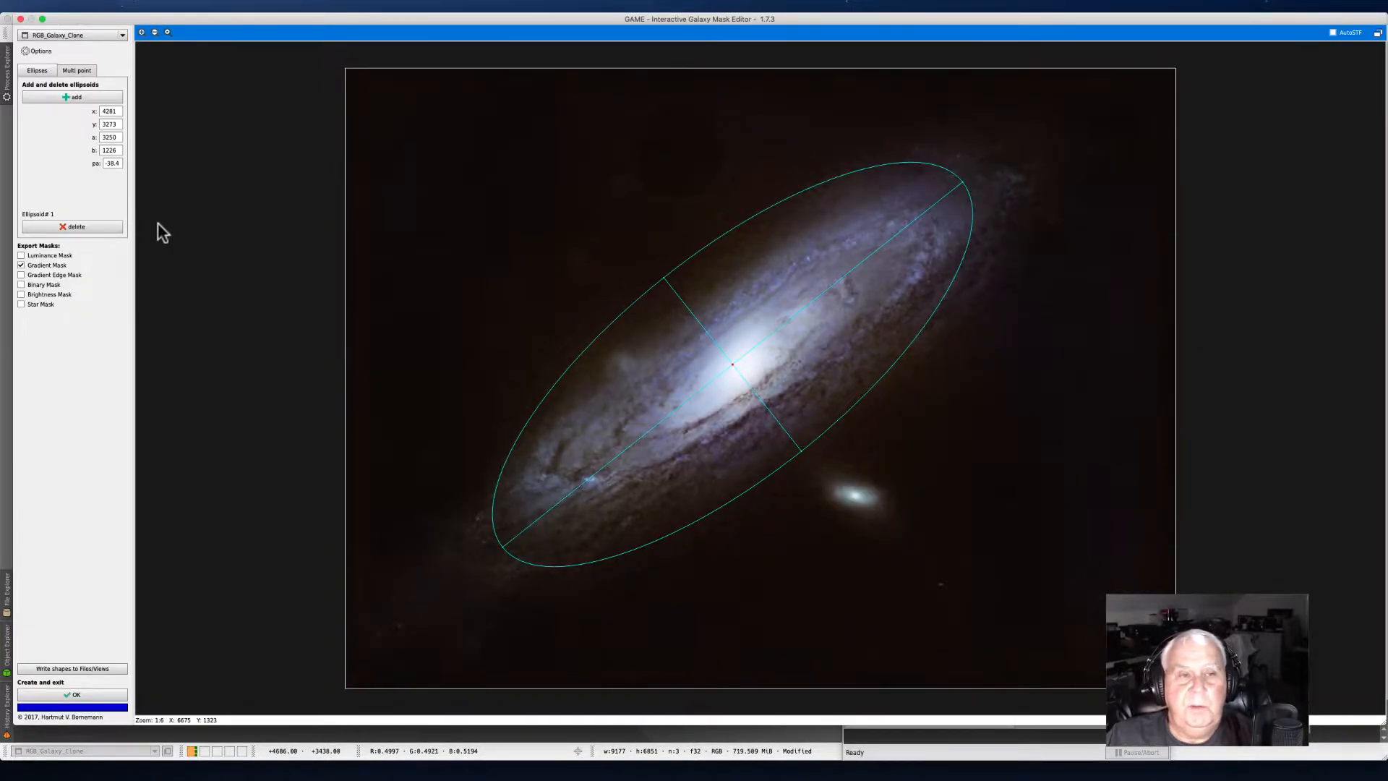
Step: Delete the existing ellipse and switch the editor to multi-point shape mode
left_click(91, 226)
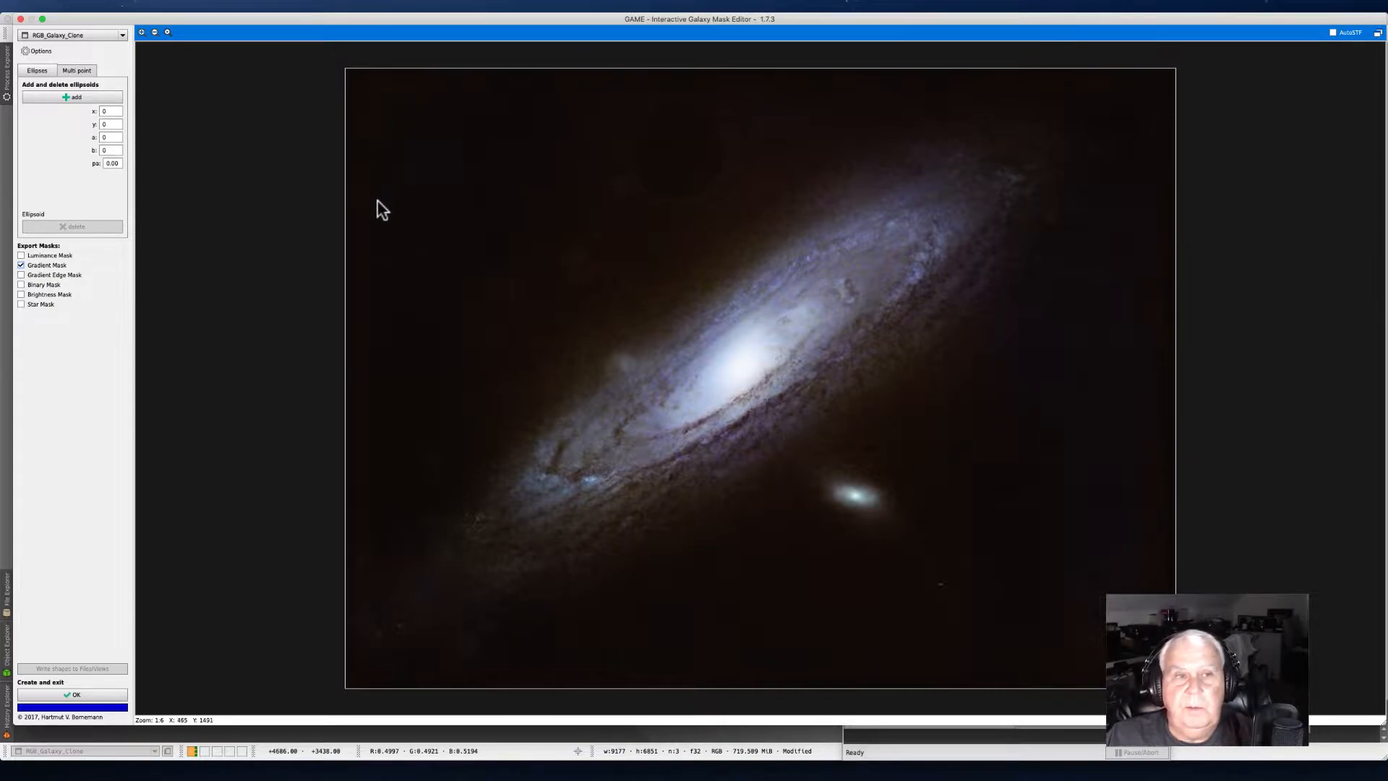
left_click(72, 70)
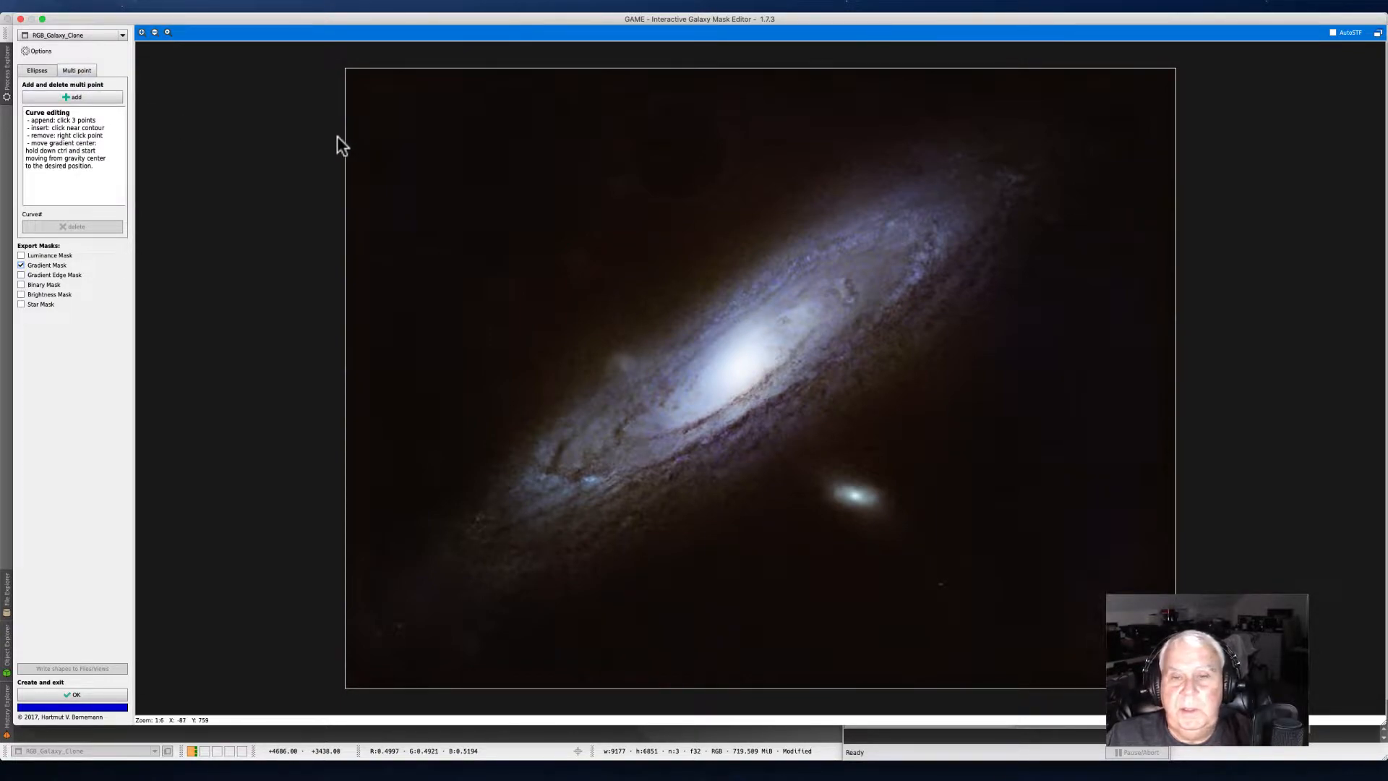
Step: Add a new multi-point curve by placing three points along the galaxy's lower disc from lower left to upper right
left_click(75, 99)
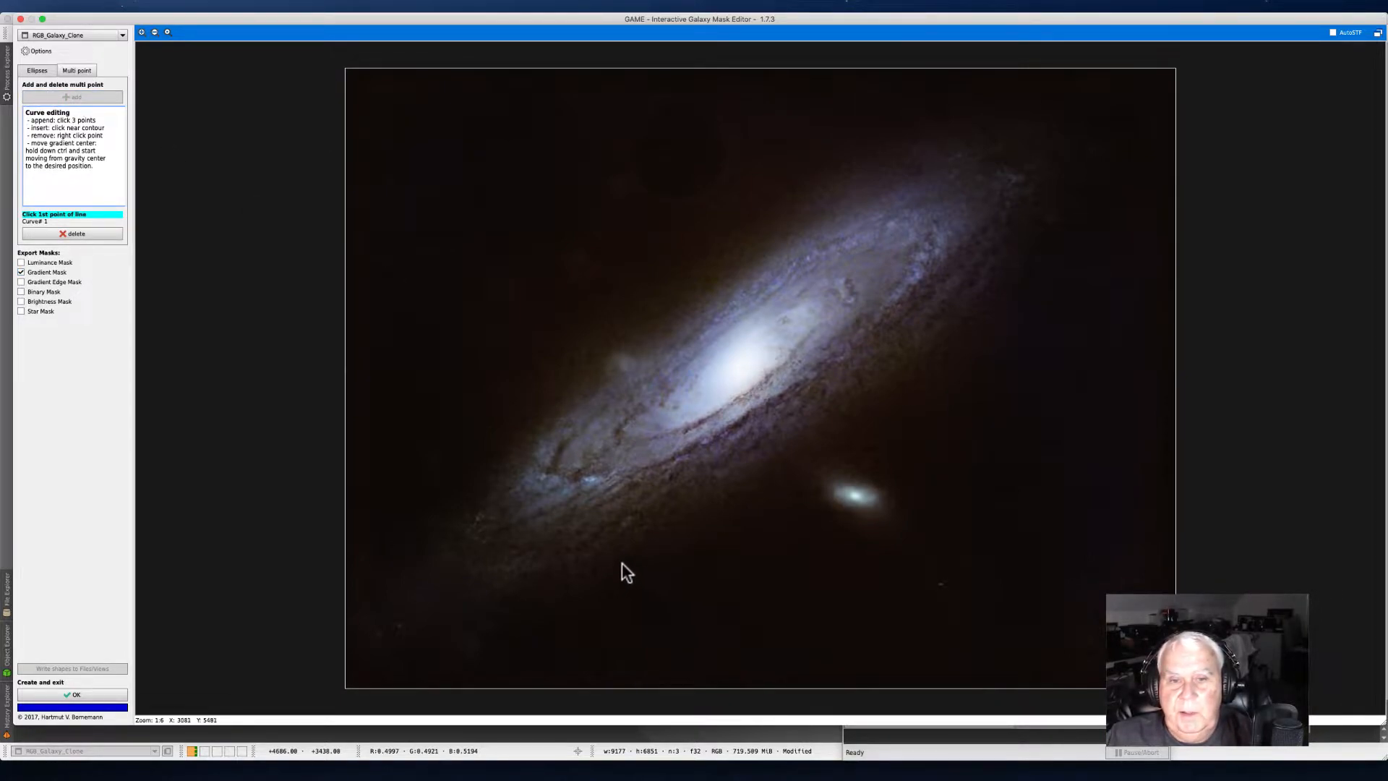
left_click(578, 546)
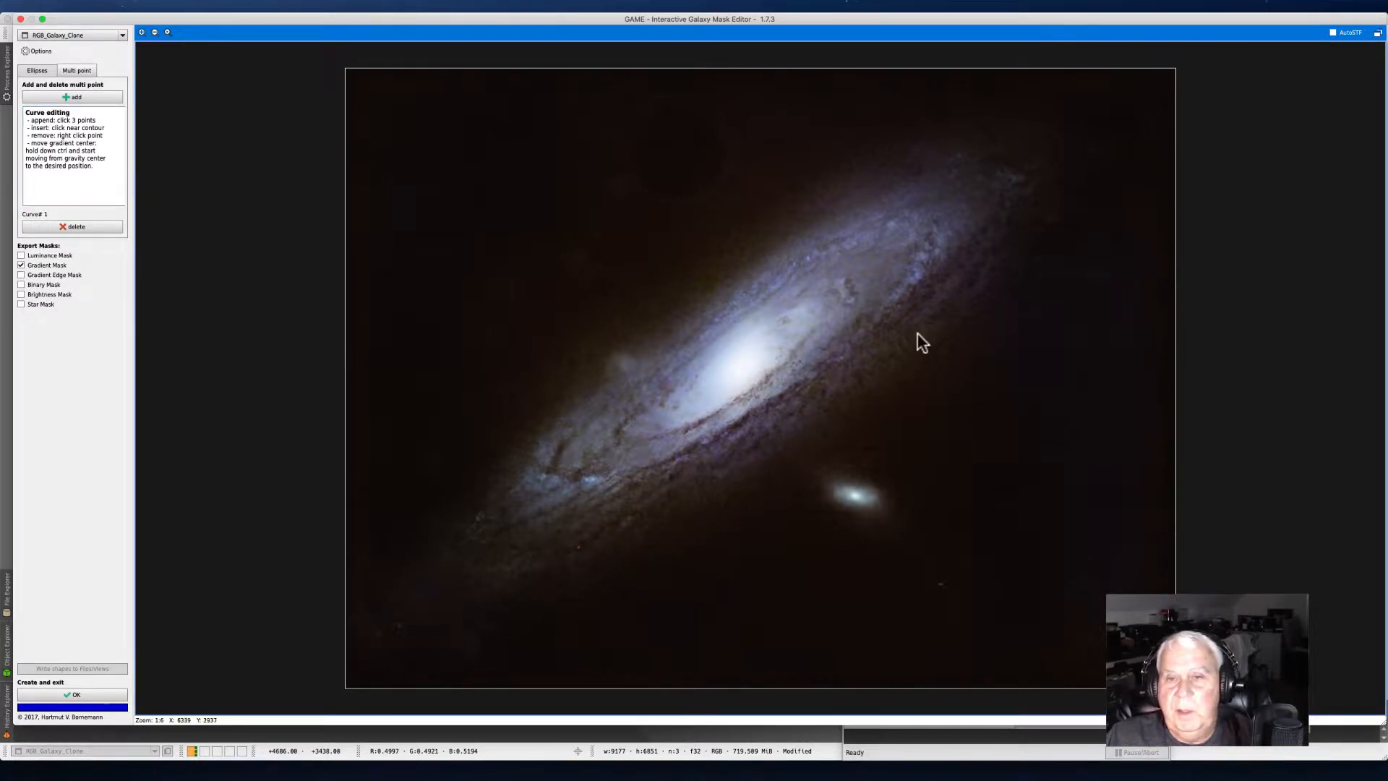
left_click(1012, 230)
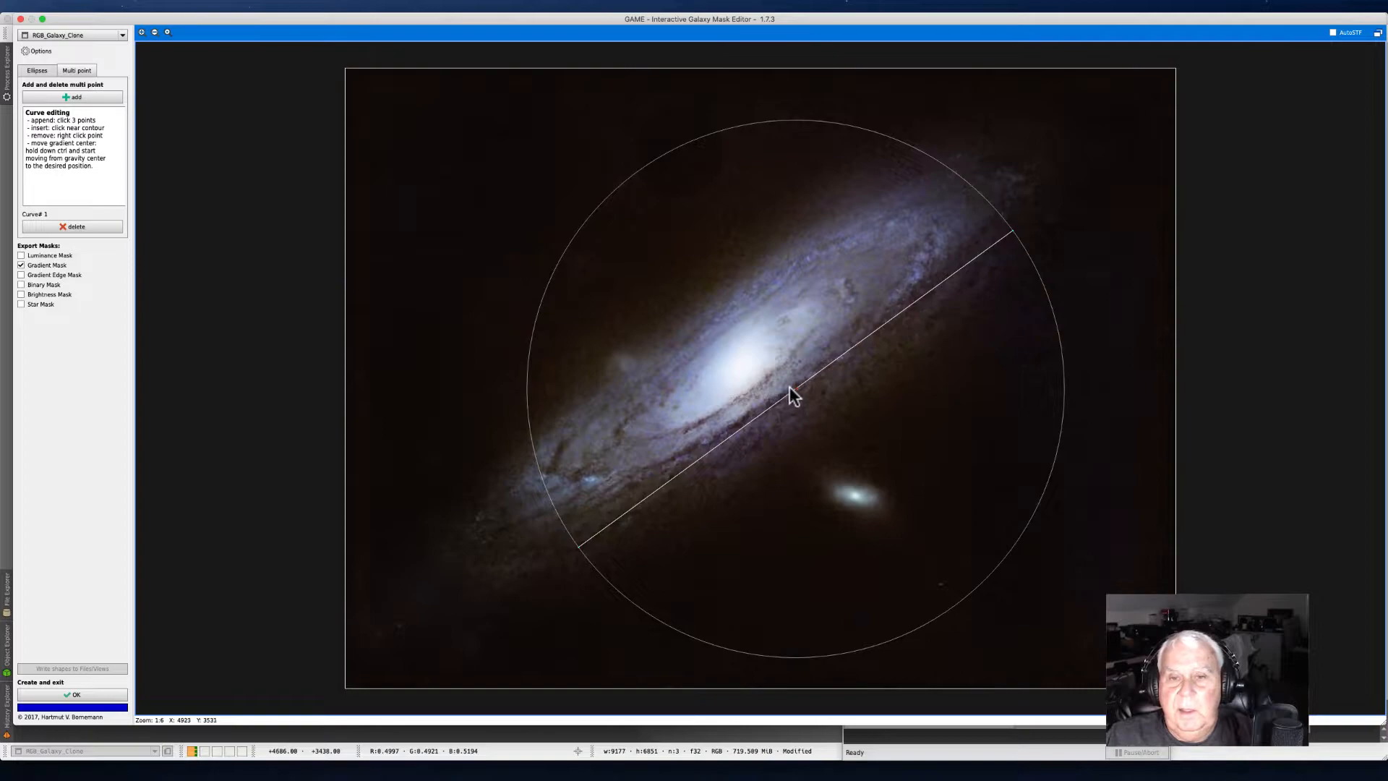
left_click_drag(792, 389, 806, 407)
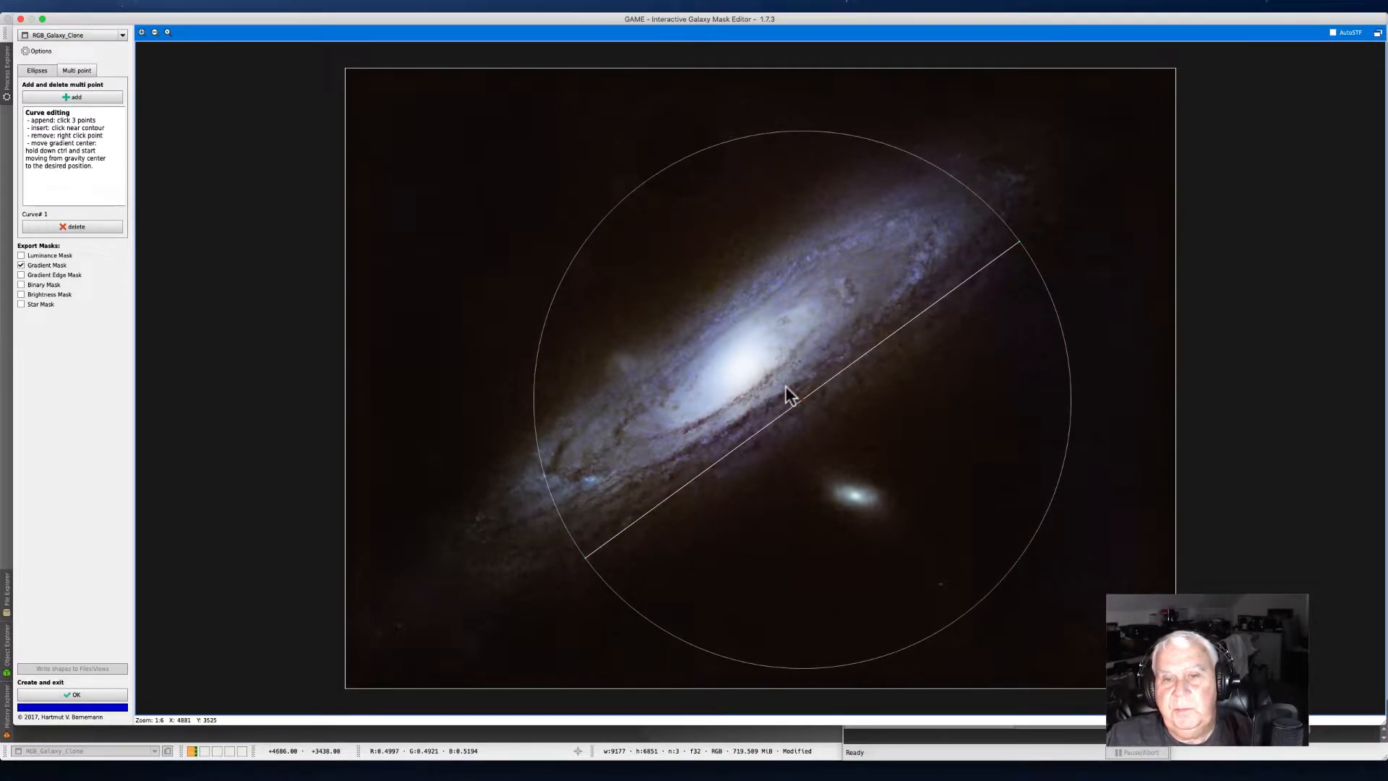
left_click_drag(648, 175, 799, 393)
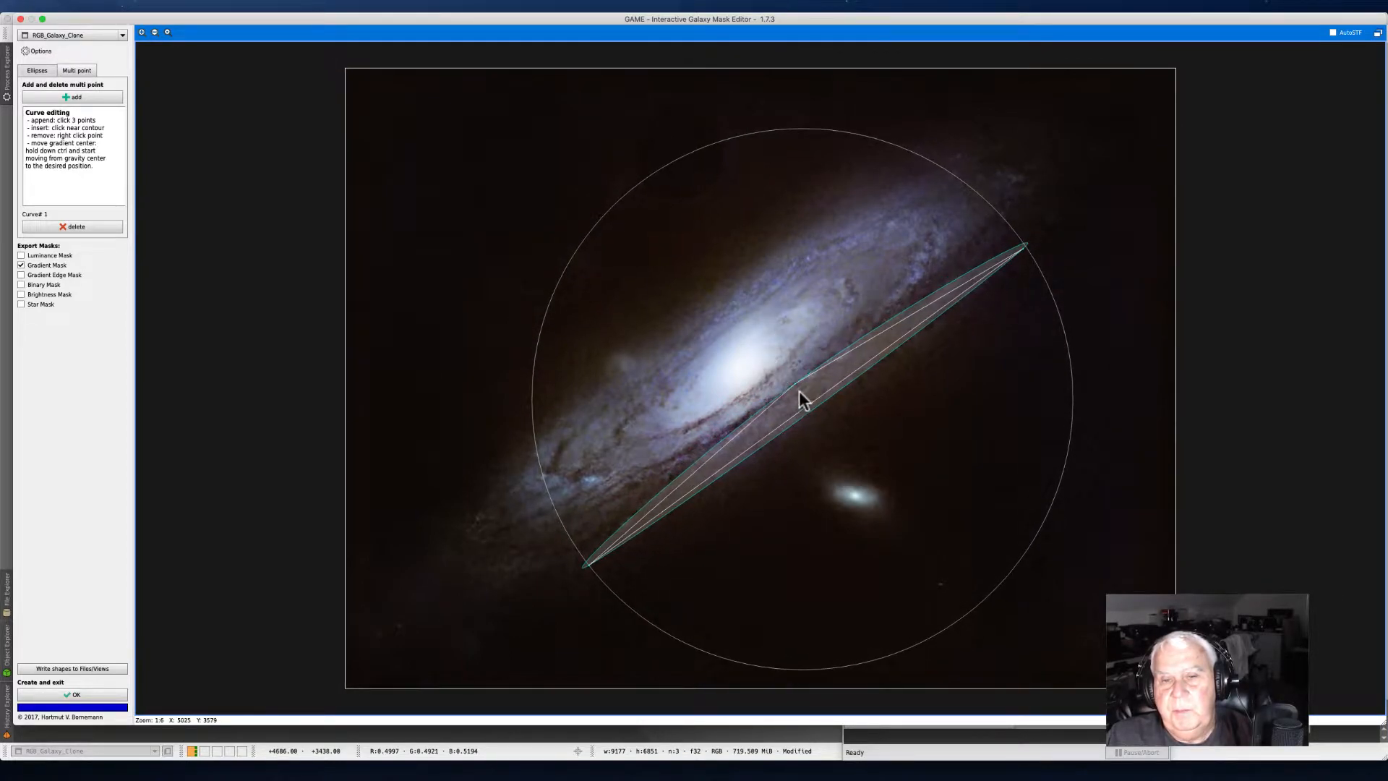
Step: Drag the curve's middle points to widen the outline along the galaxy's lower disc edge
left_click_drag(815, 410, 827, 432)
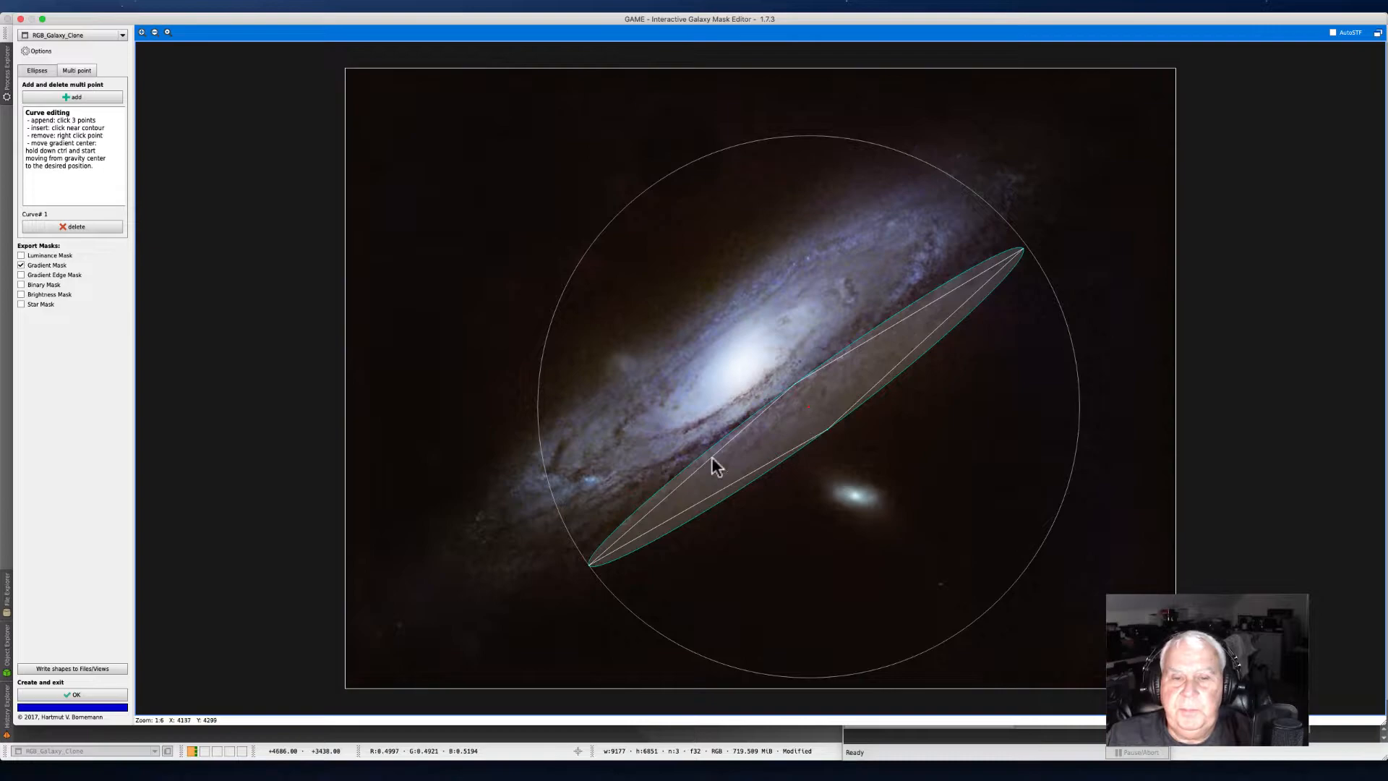
left_click_drag(678, 483, 657, 464)
left_click_drag(737, 418, 739, 421)
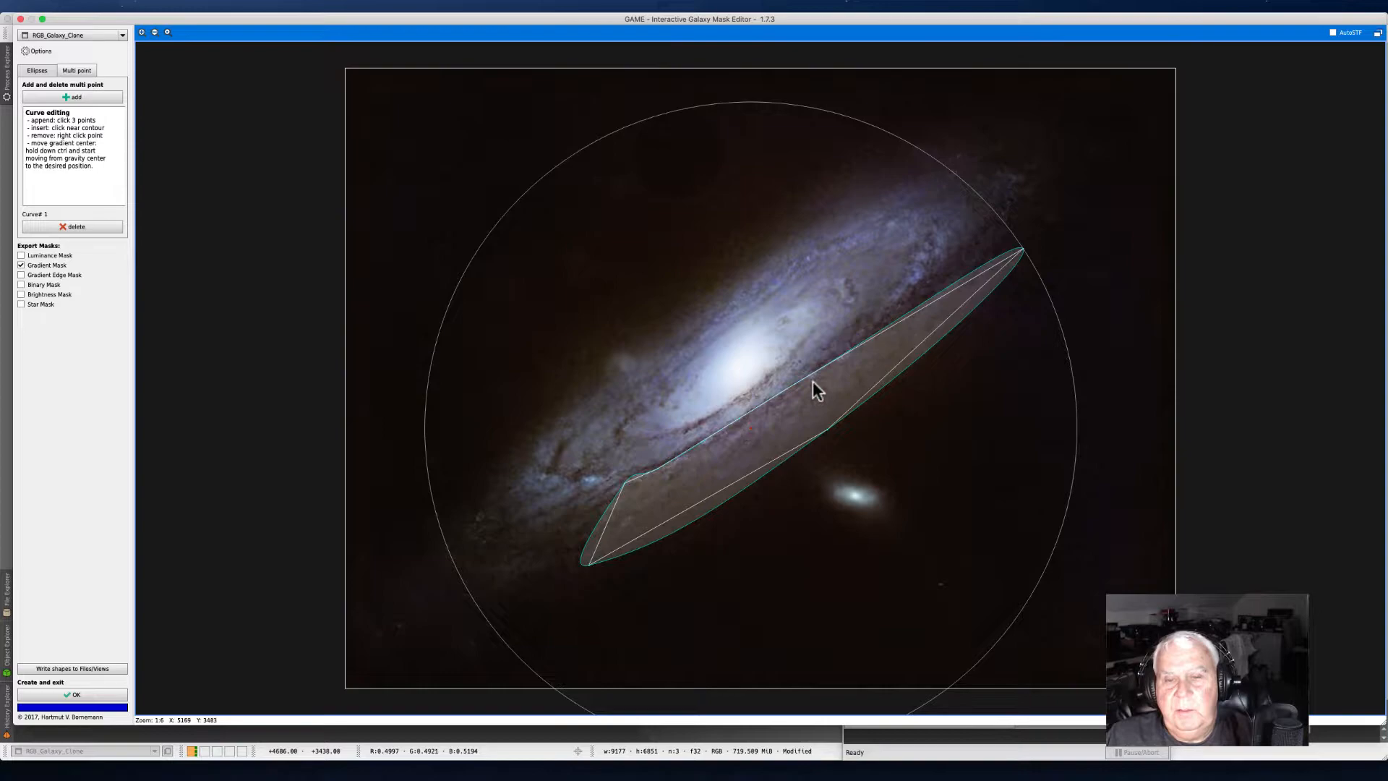
left_click_drag(878, 331, 991, 253)
left_click_drag(923, 340, 941, 332)
left_click_drag(987, 289, 989, 294)
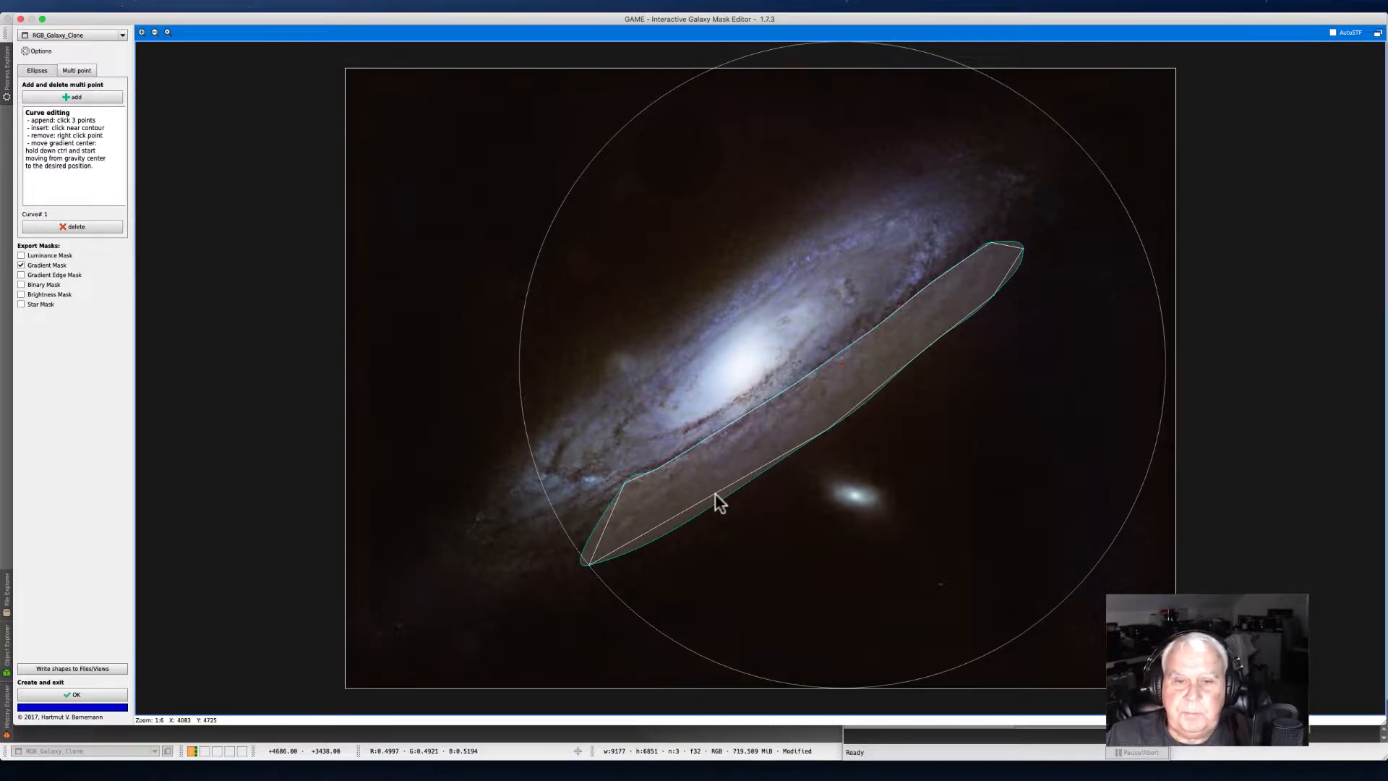
left_click_drag(714, 494, 715, 499)
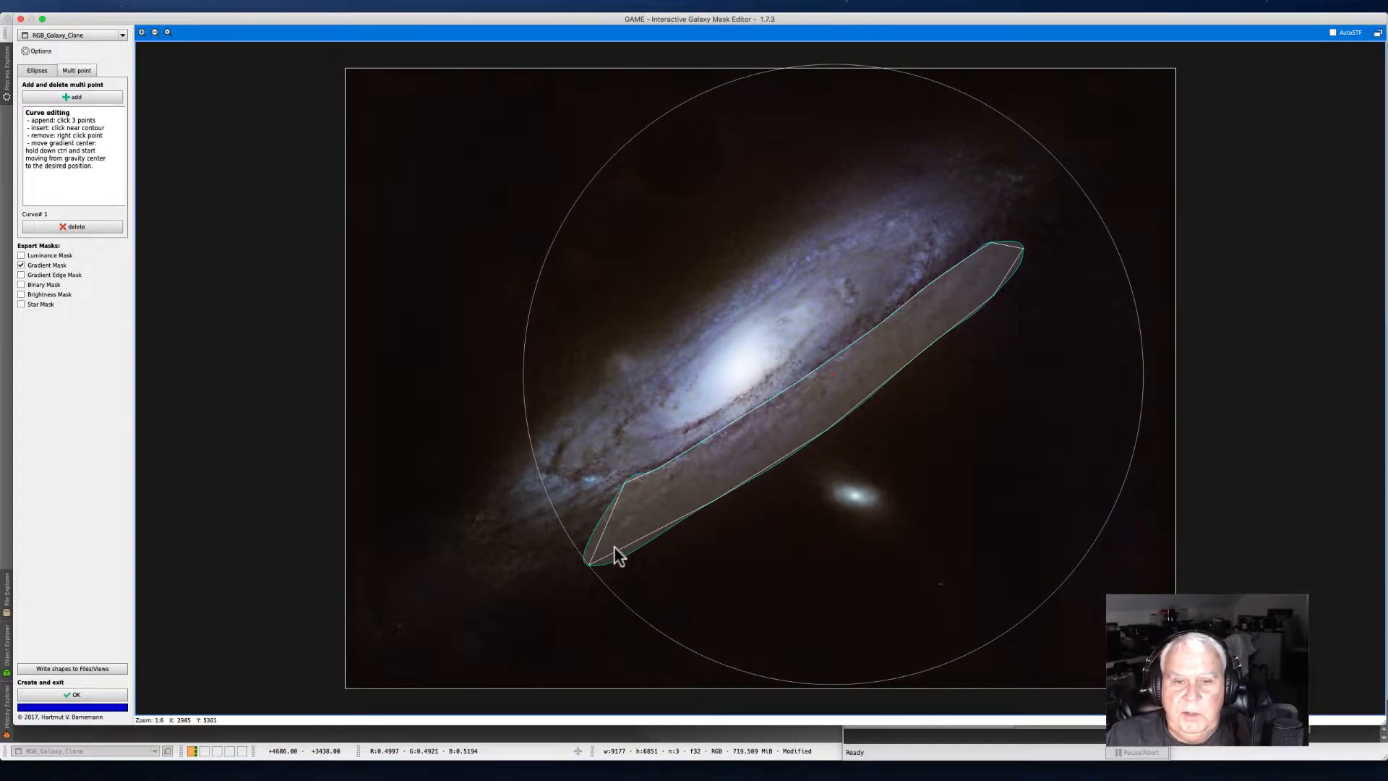
Step: Reshape the curve's lower-left end into a rounded tip around the disc edge
left_click(623, 552)
left_click_drag(594, 539, 532, 535)
left_click(542, 553)
left_click(562, 561)
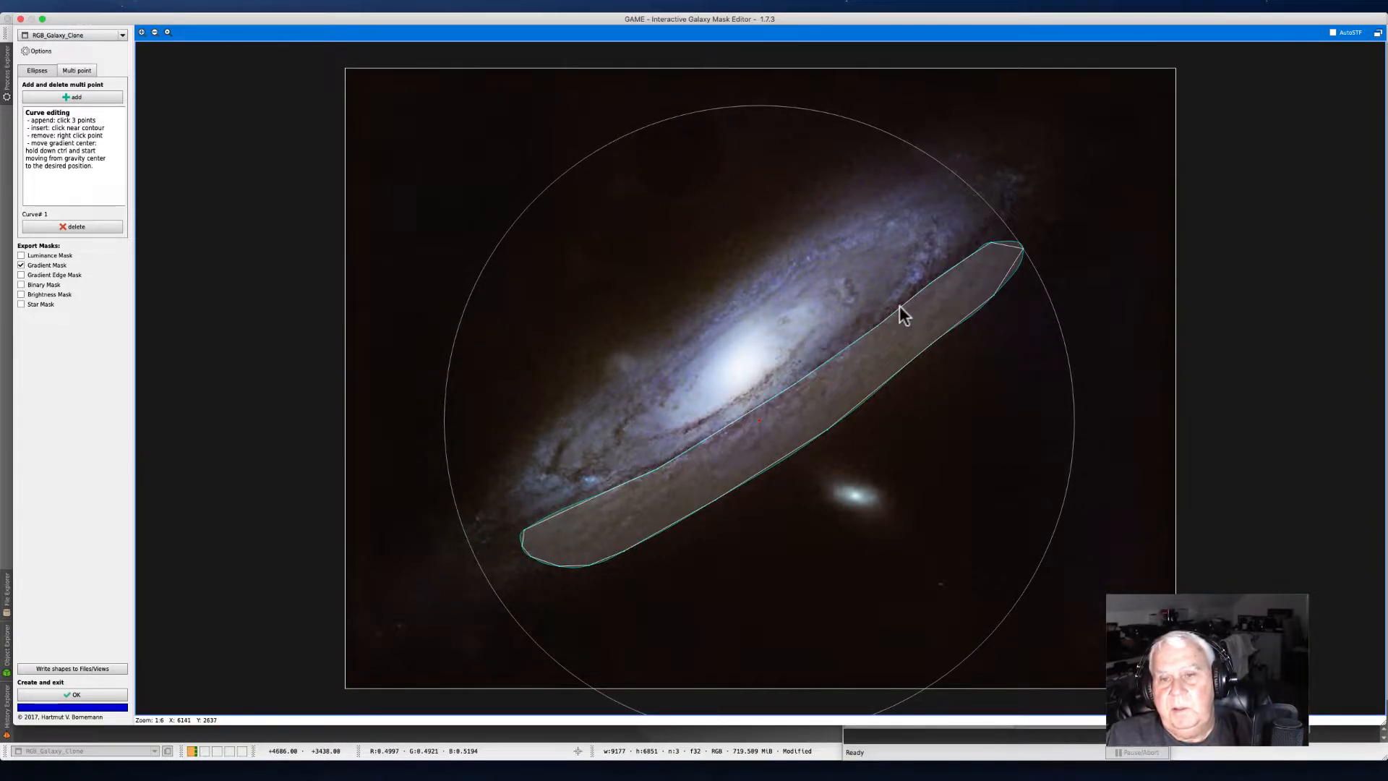
Step: Adjust and add points at the curve's upper-right end to follow the disc edge
left_click_drag(898, 306, 947, 263)
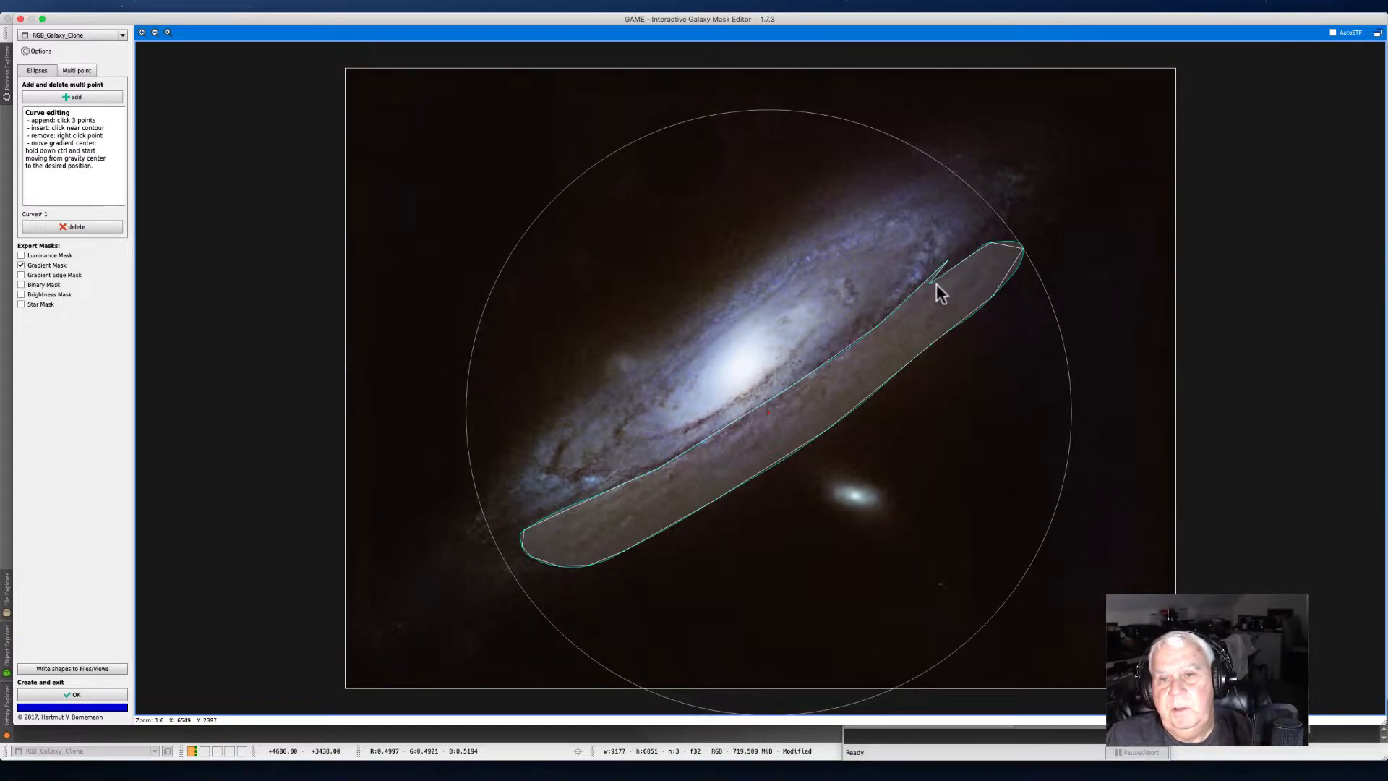
left_click(929, 282)
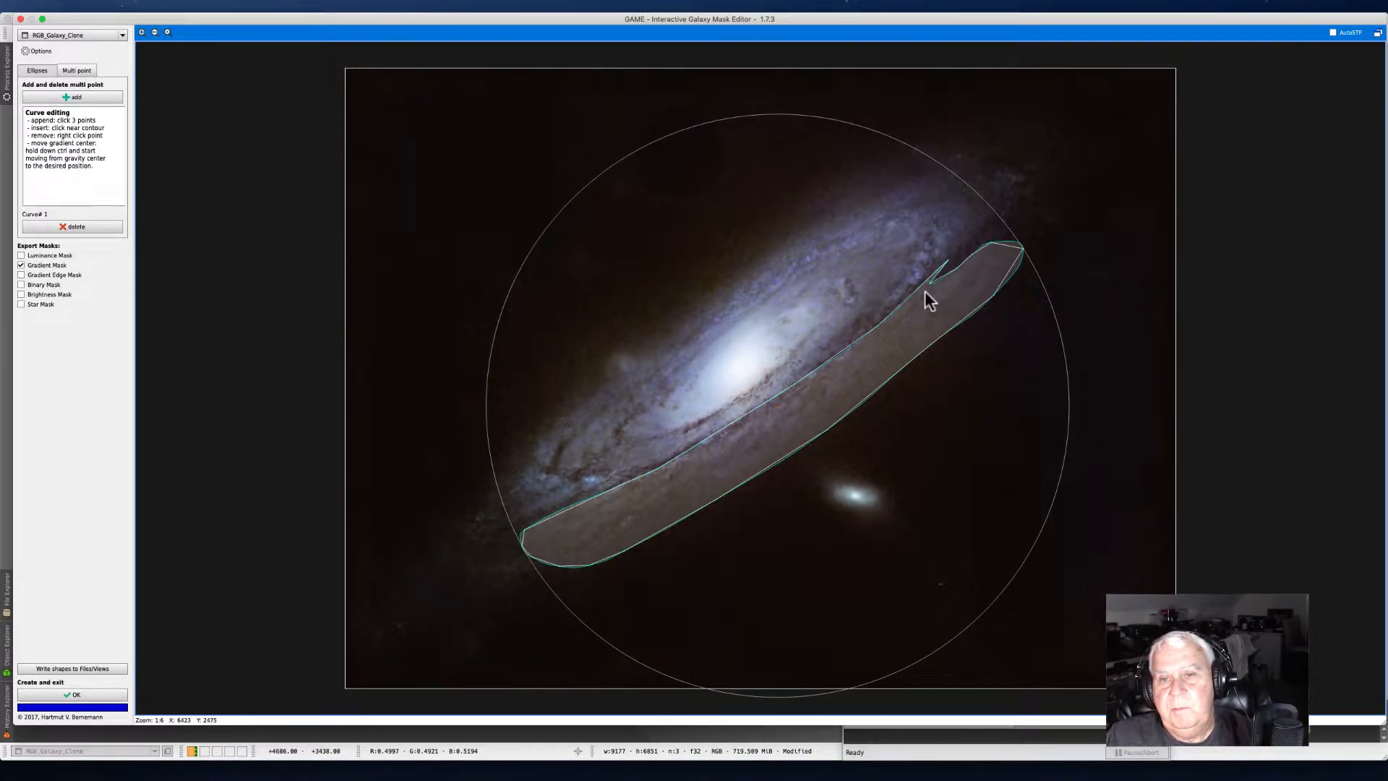
left_click(931, 282)
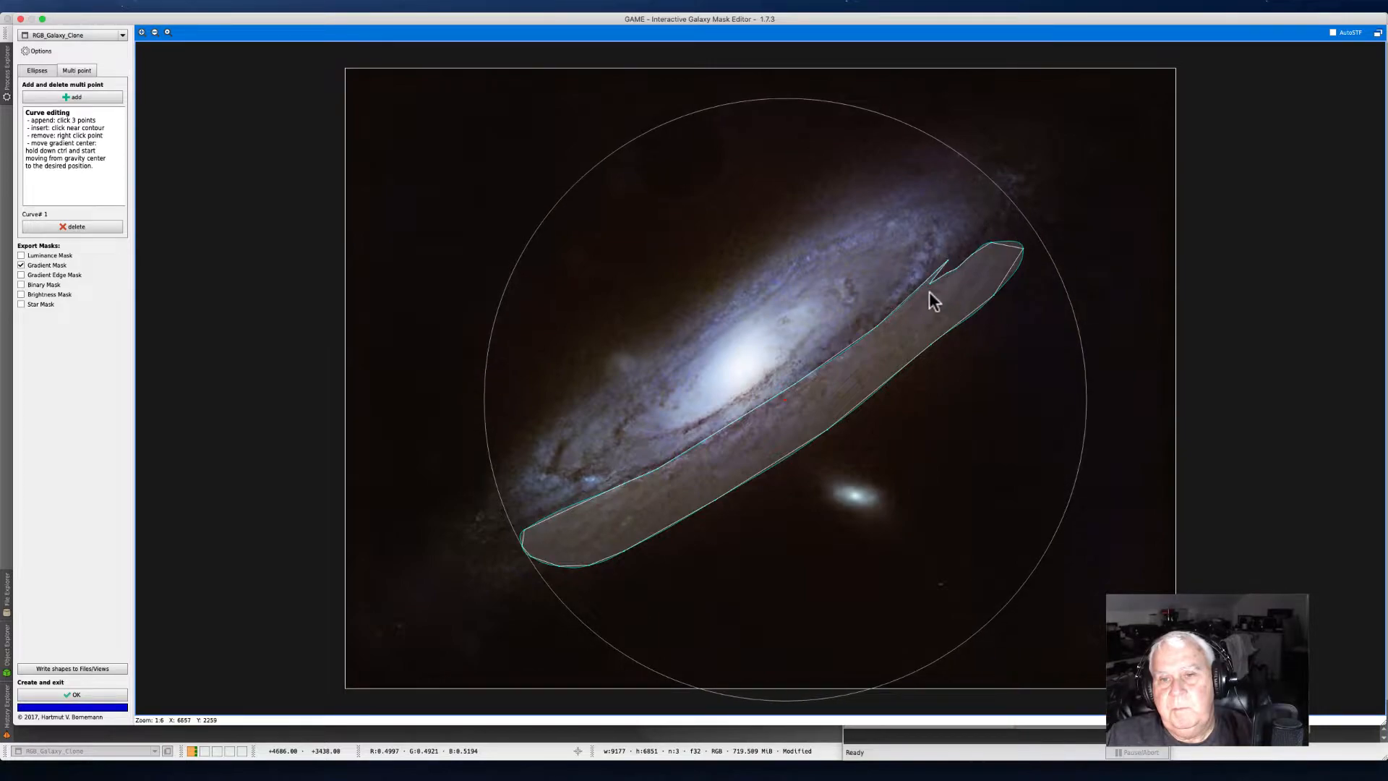
left_click_drag(929, 283, 970, 250)
left_click(951, 271)
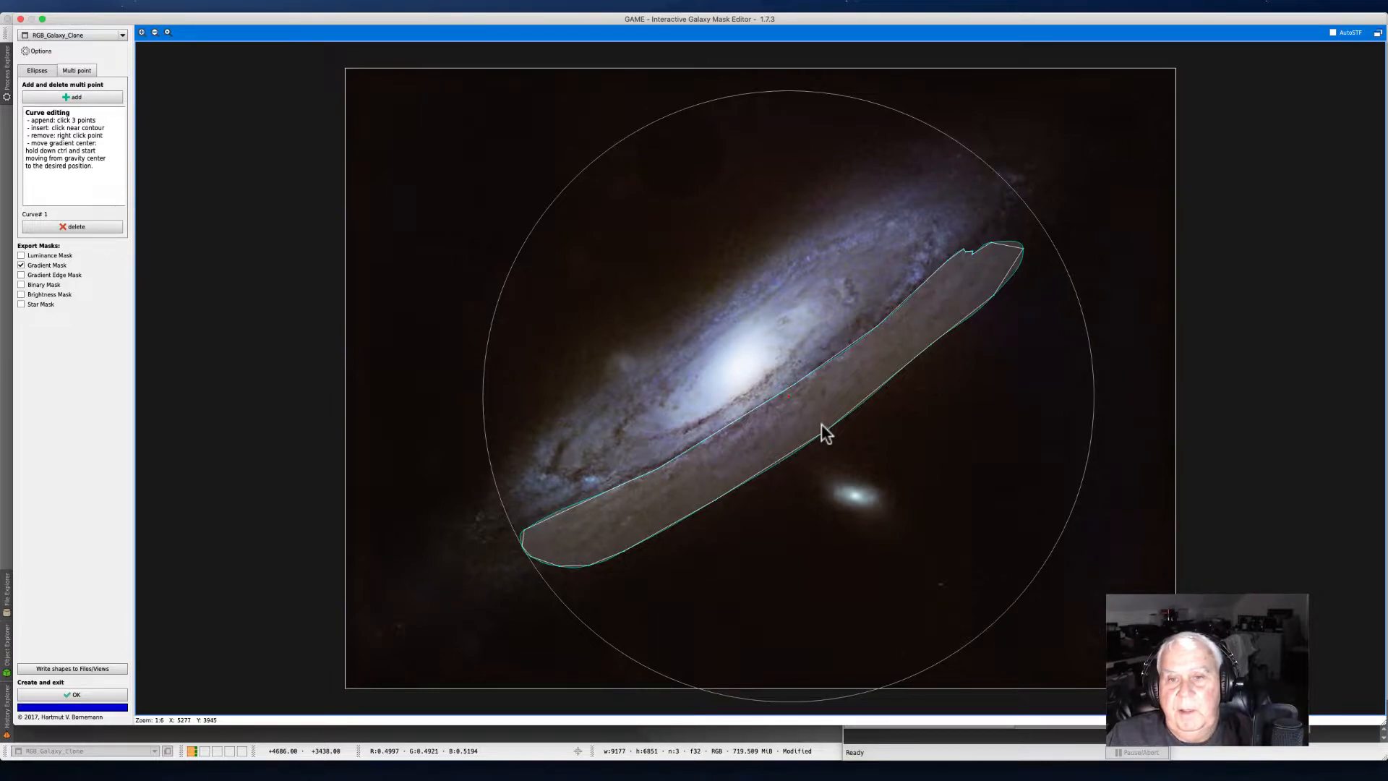
left_click(875, 324)
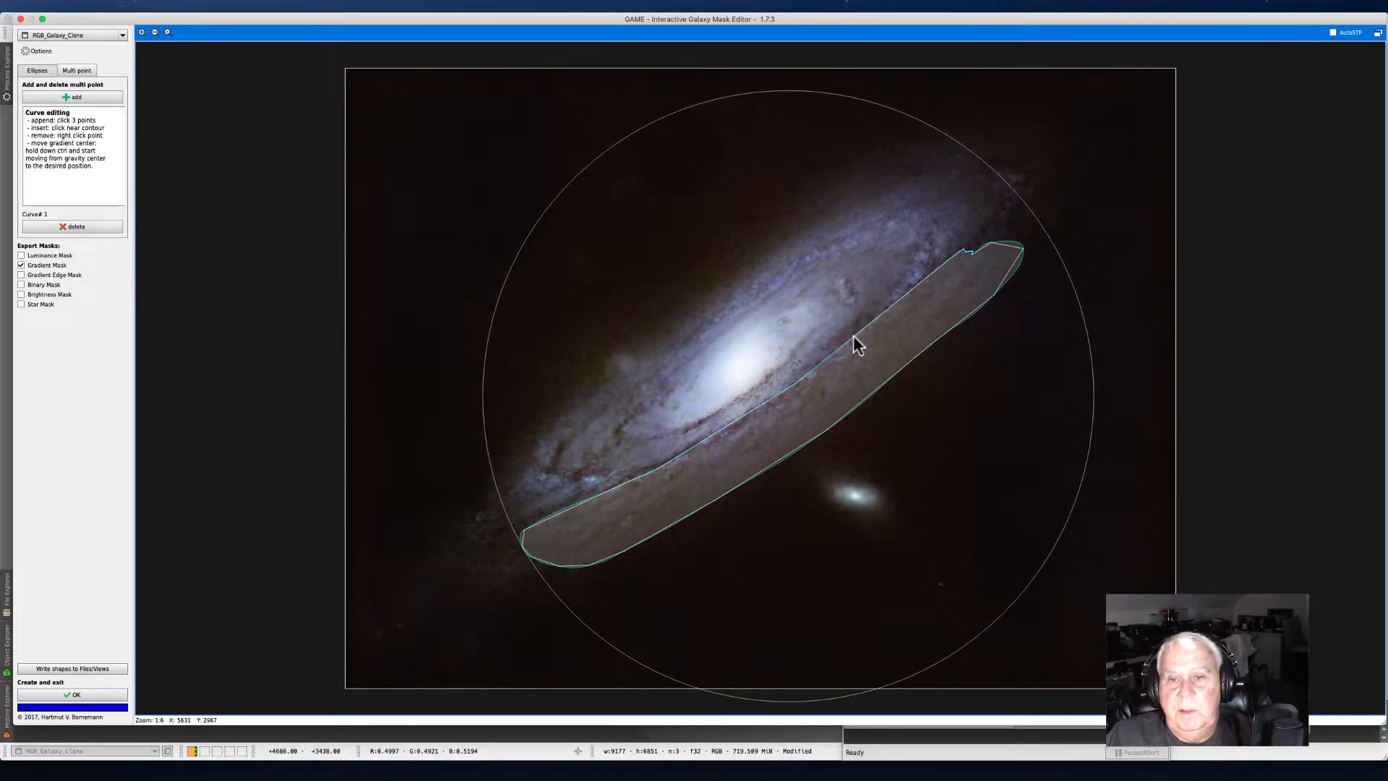
Step: Enable the Gradient Edge Mask export alongside the Gradient Mask and generate the masks
left_click(20, 266)
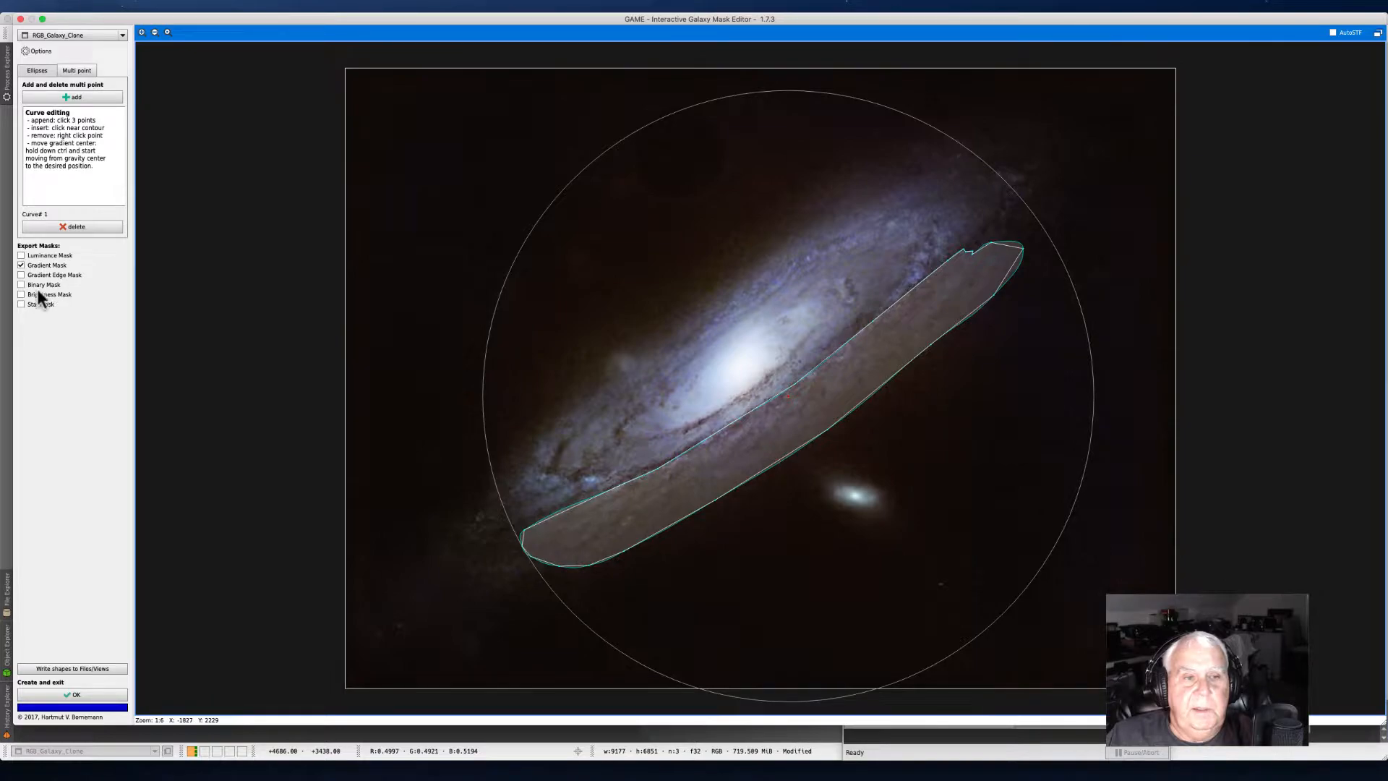
left_click(21, 276)
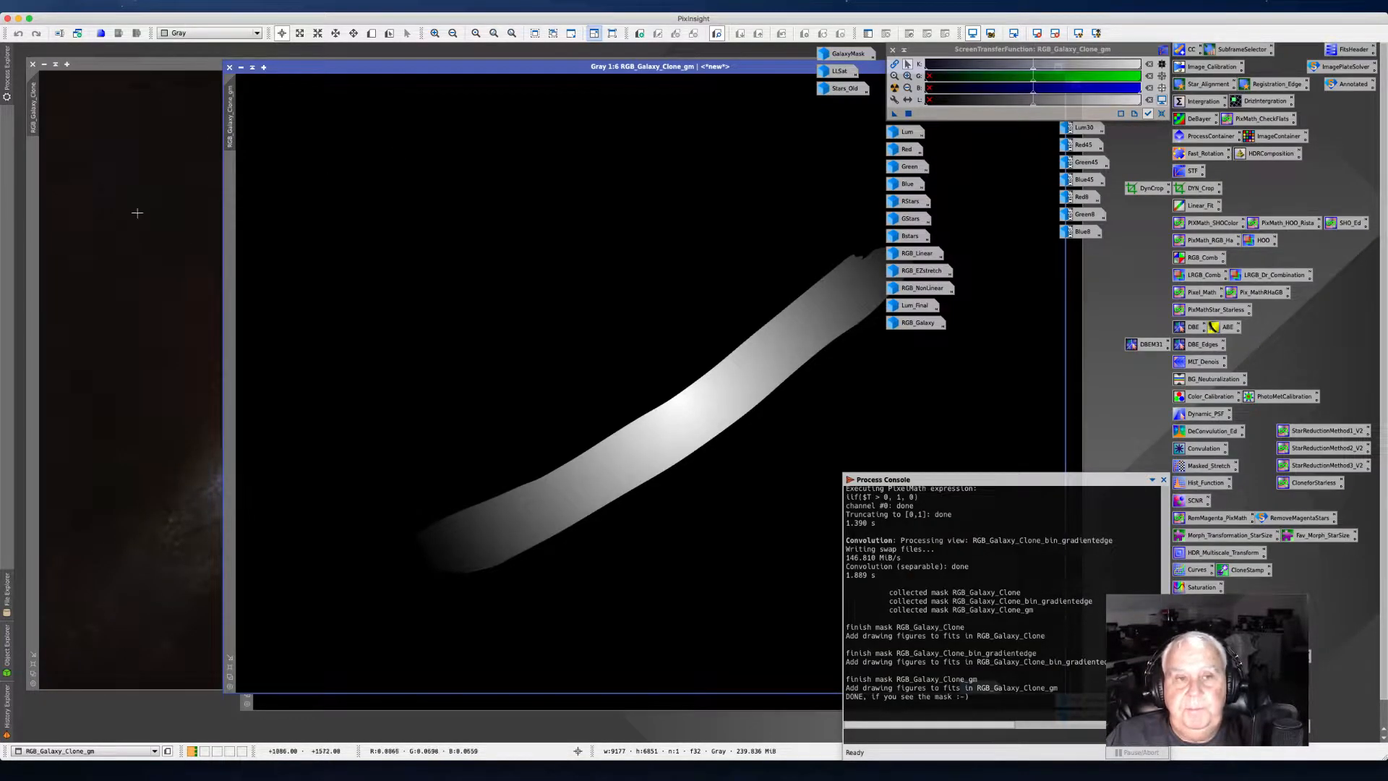
Step: Review the generated mask windows, close the gradient edge mask, and iconize the RGB_Galaxy_Clone_gm mask
left_click_drag(359, 72, 2, 114)
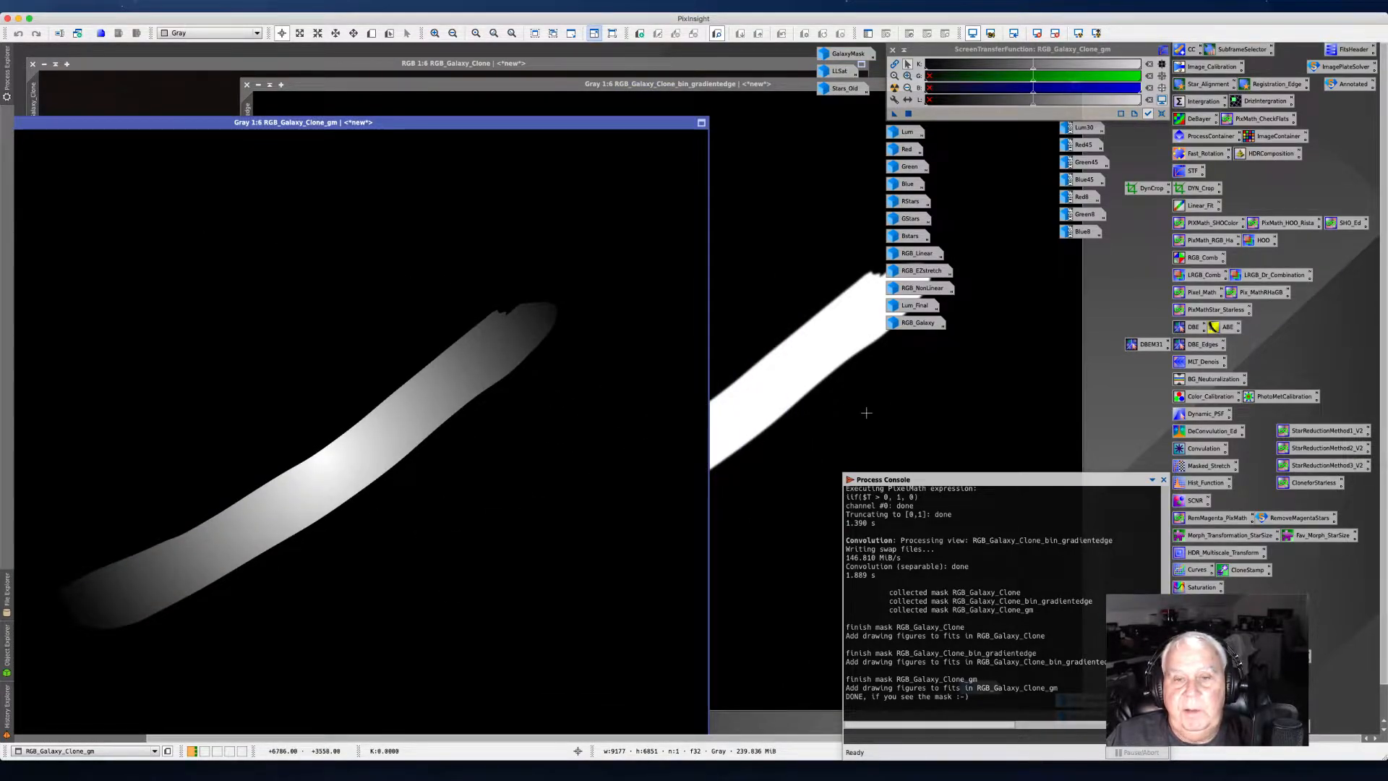
left_click(846, 370)
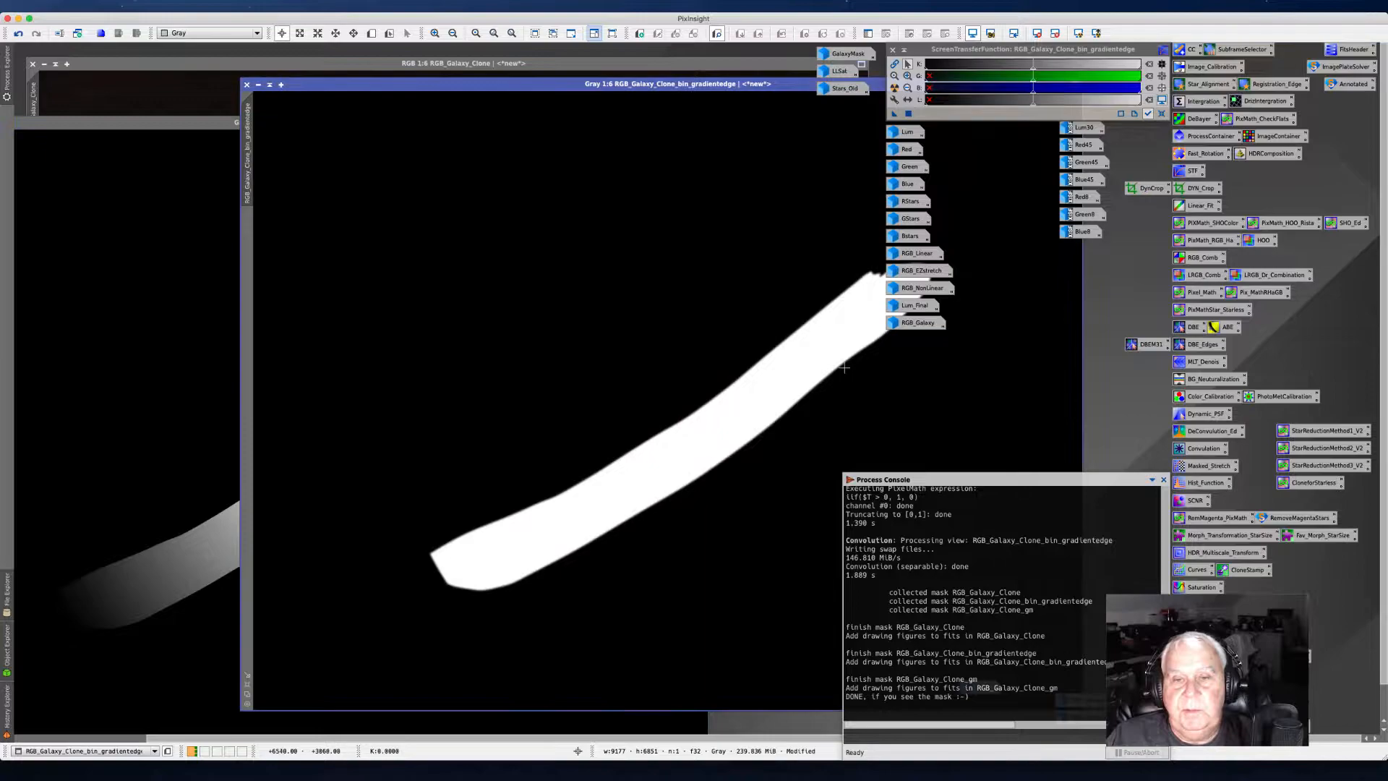
left_click(246, 85)
left_click(732, 411)
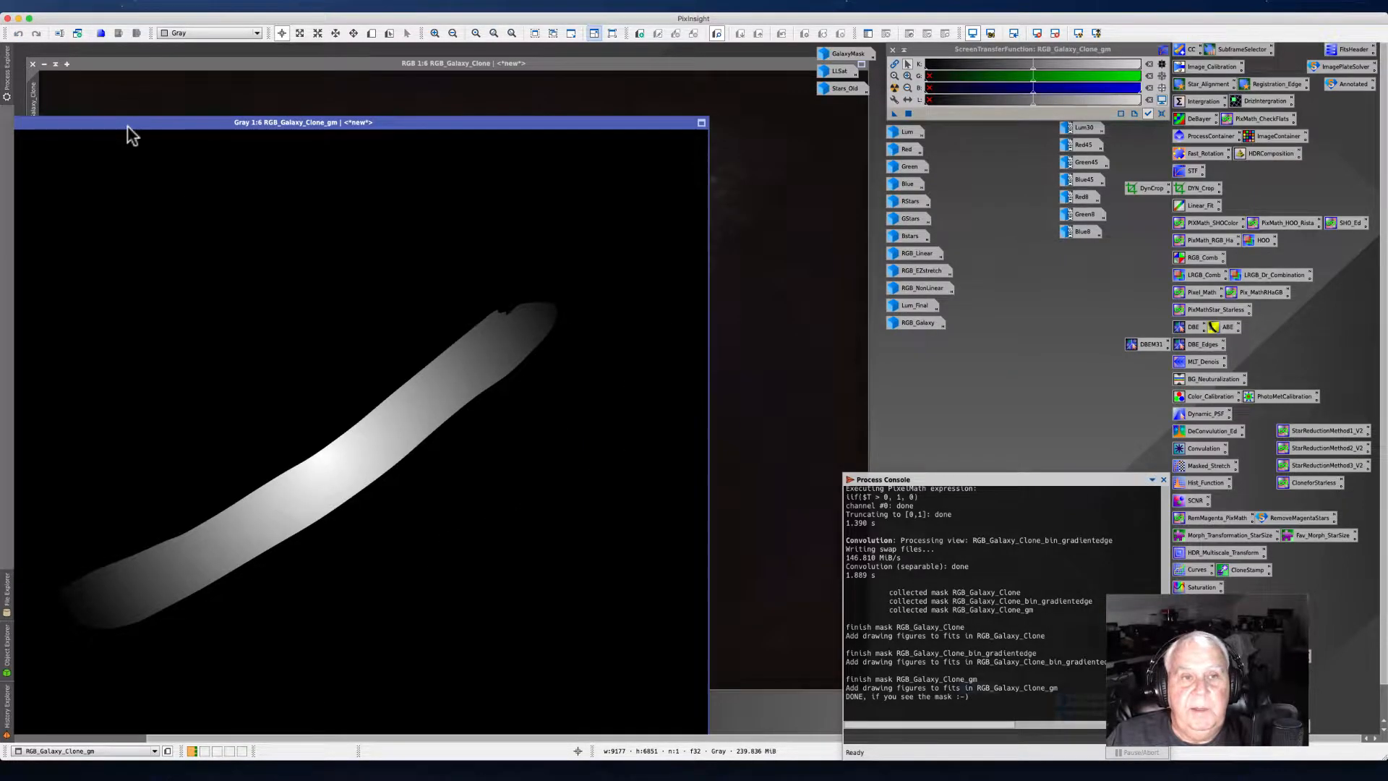
left_click_drag(272, 123, 589, 106)
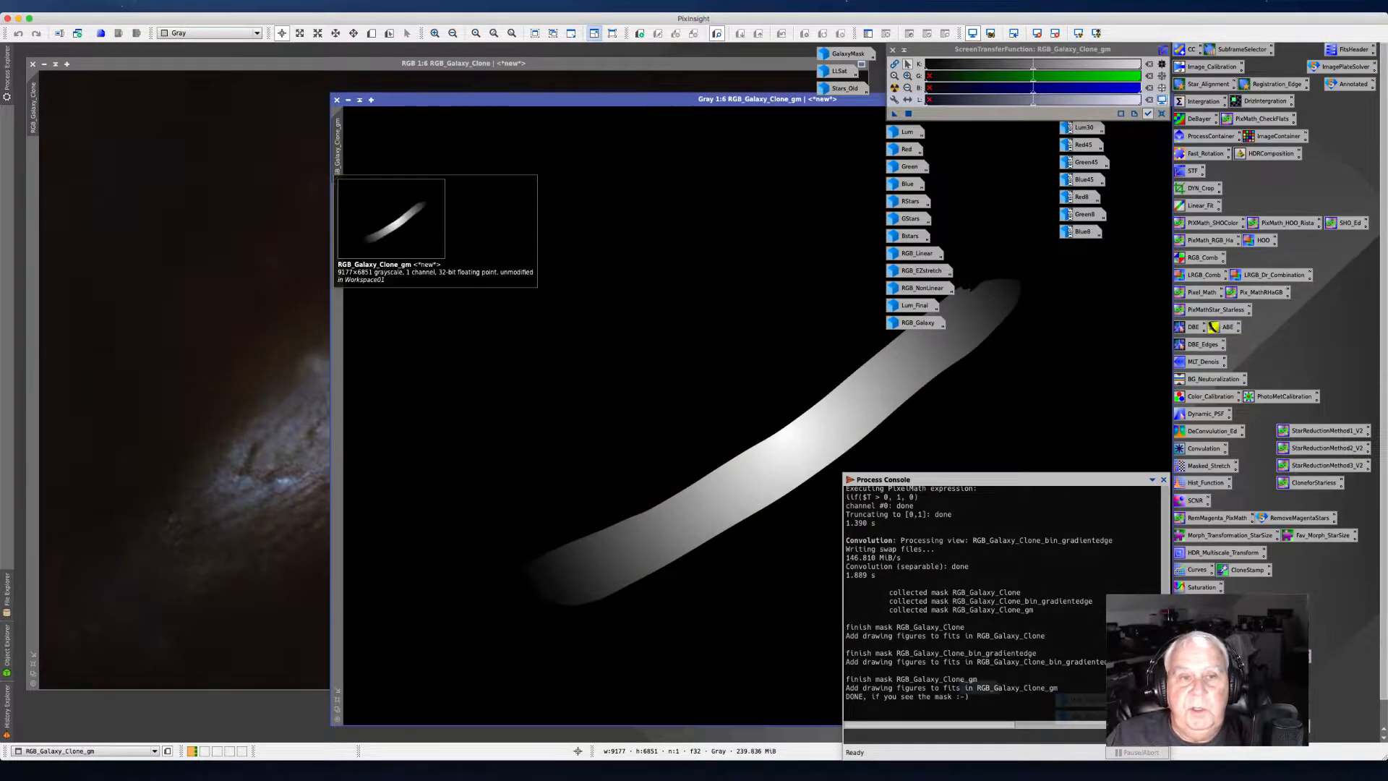
left_click_drag(338, 141, 32, 239)
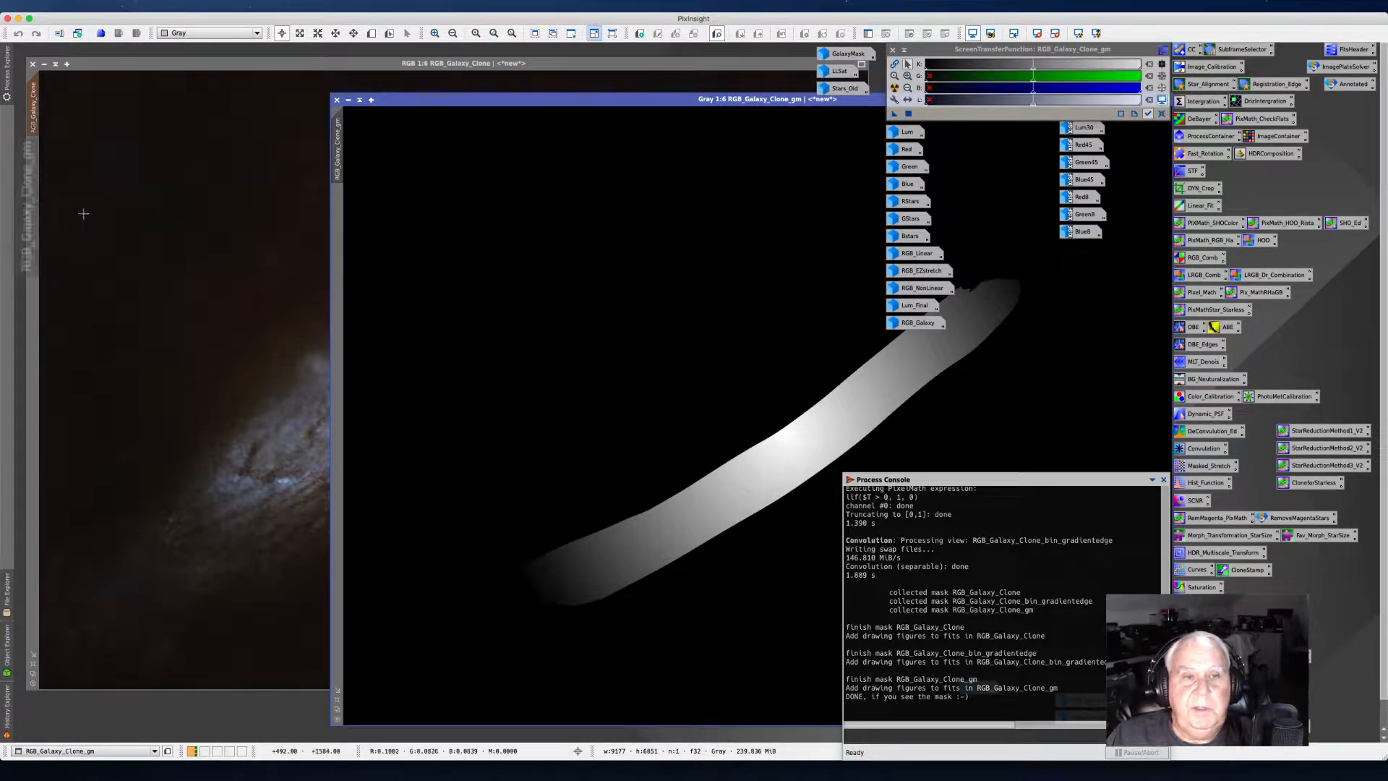
left_click(348, 100)
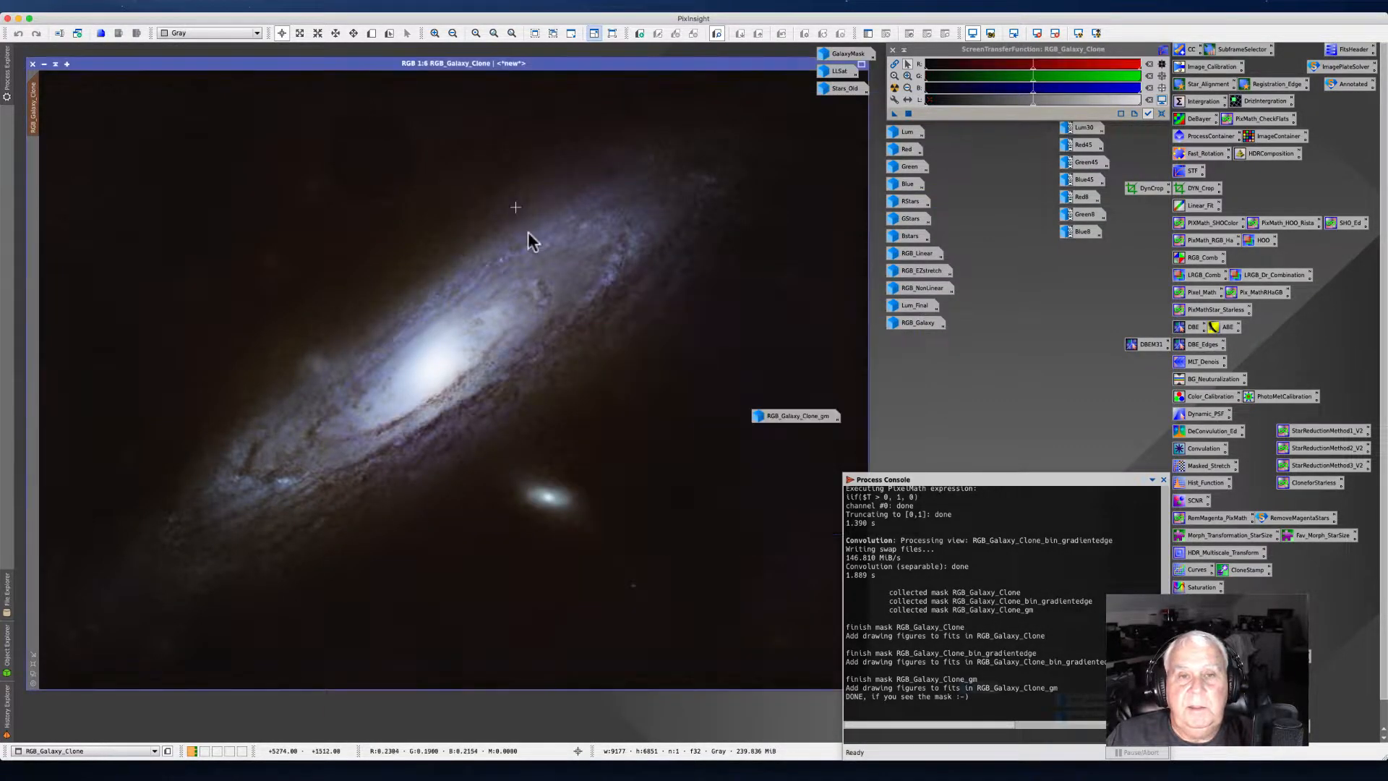
Step: Rename the gradient mask icon to G_Mask and move it beside the other mask icons
right_click(773, 417)
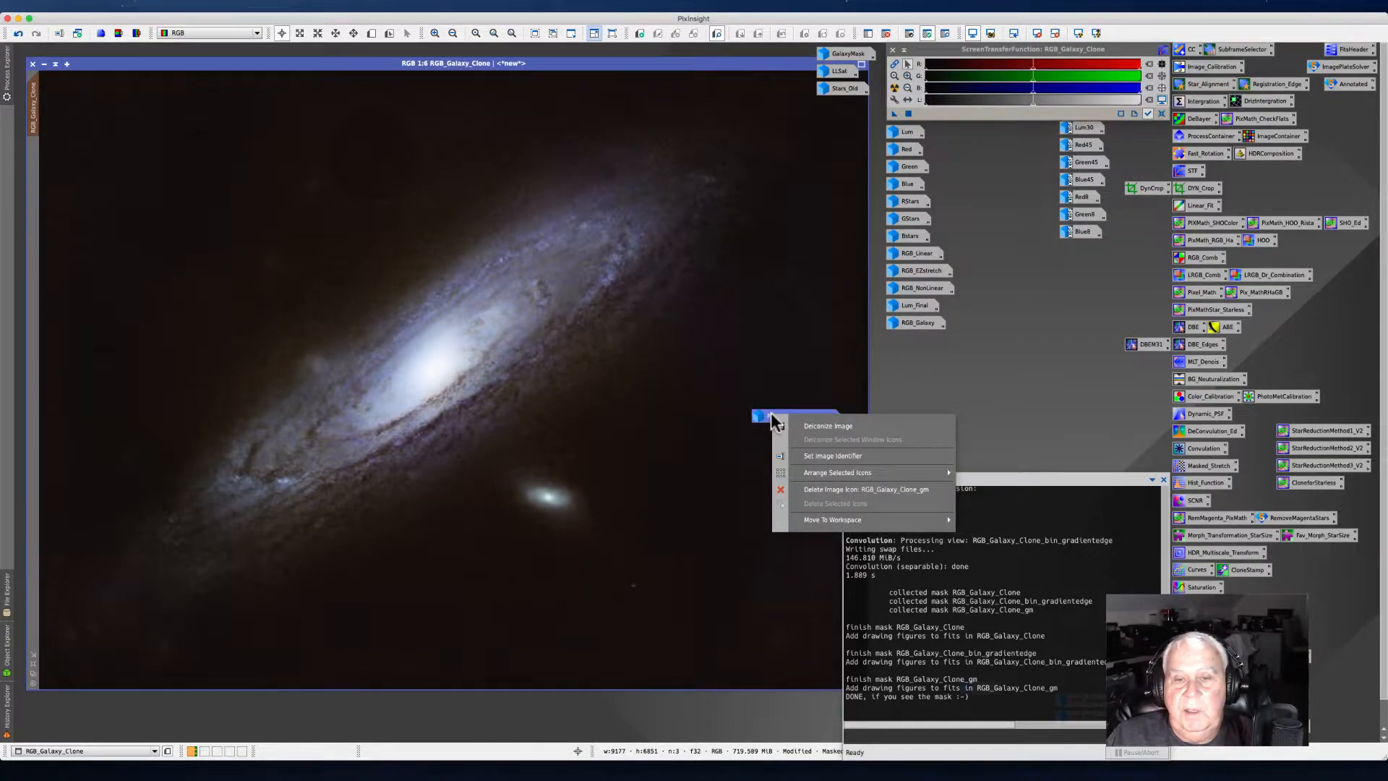
left_click(807, 457)
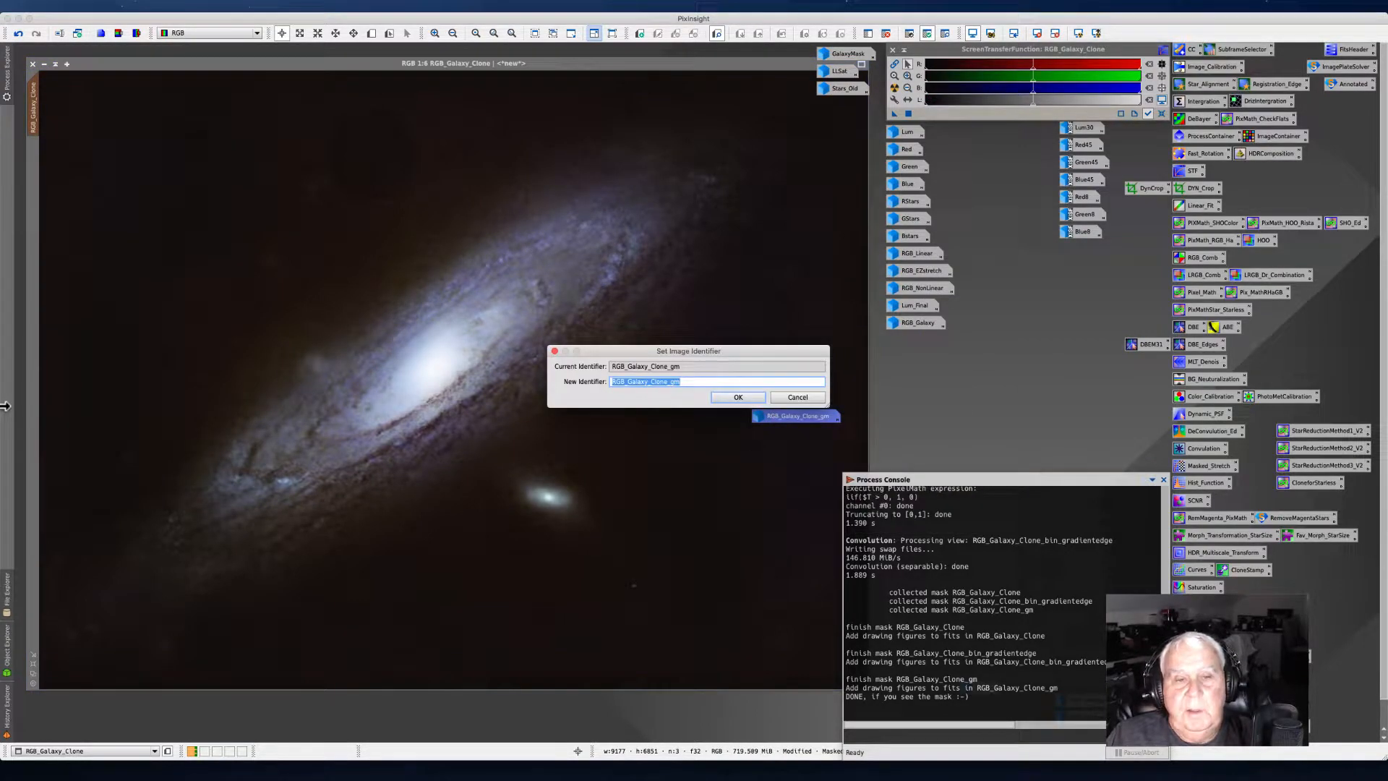
type("ga")
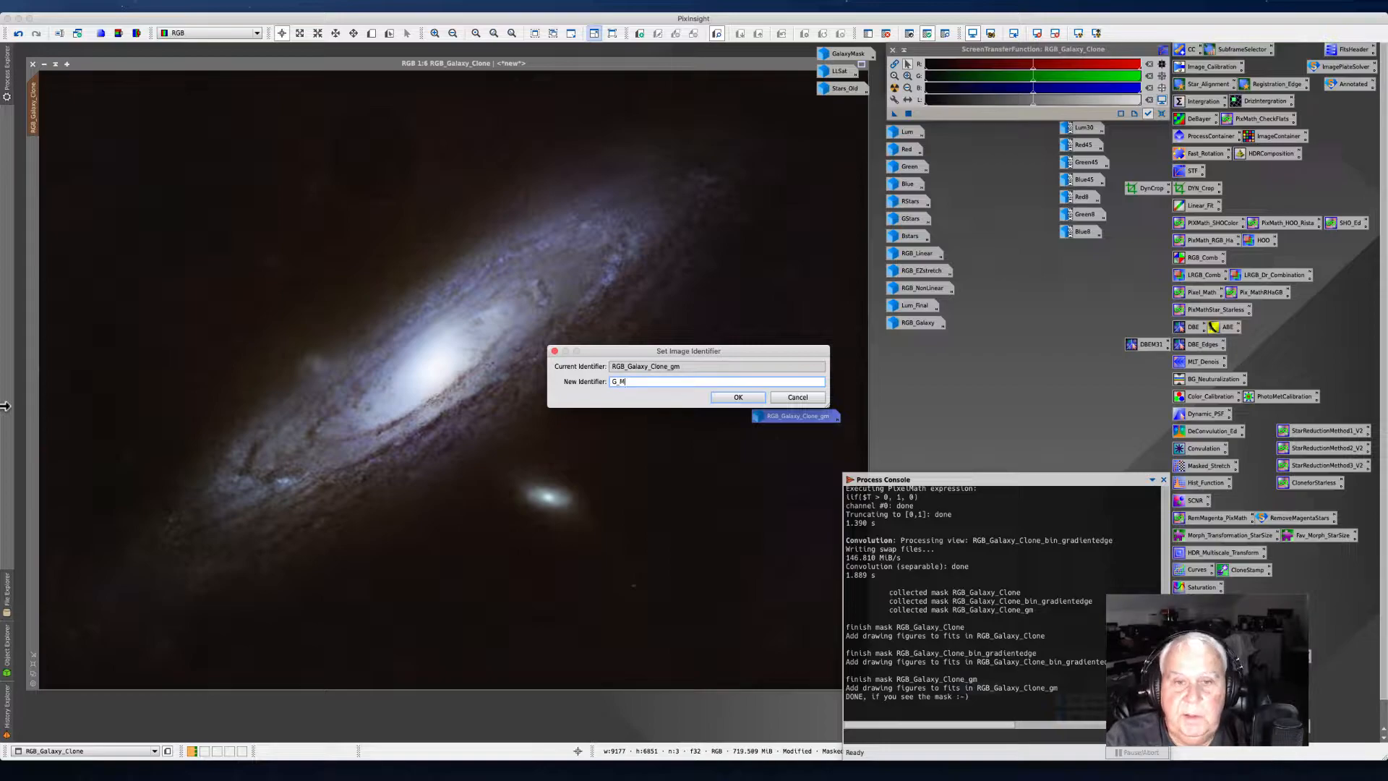
key("Return")
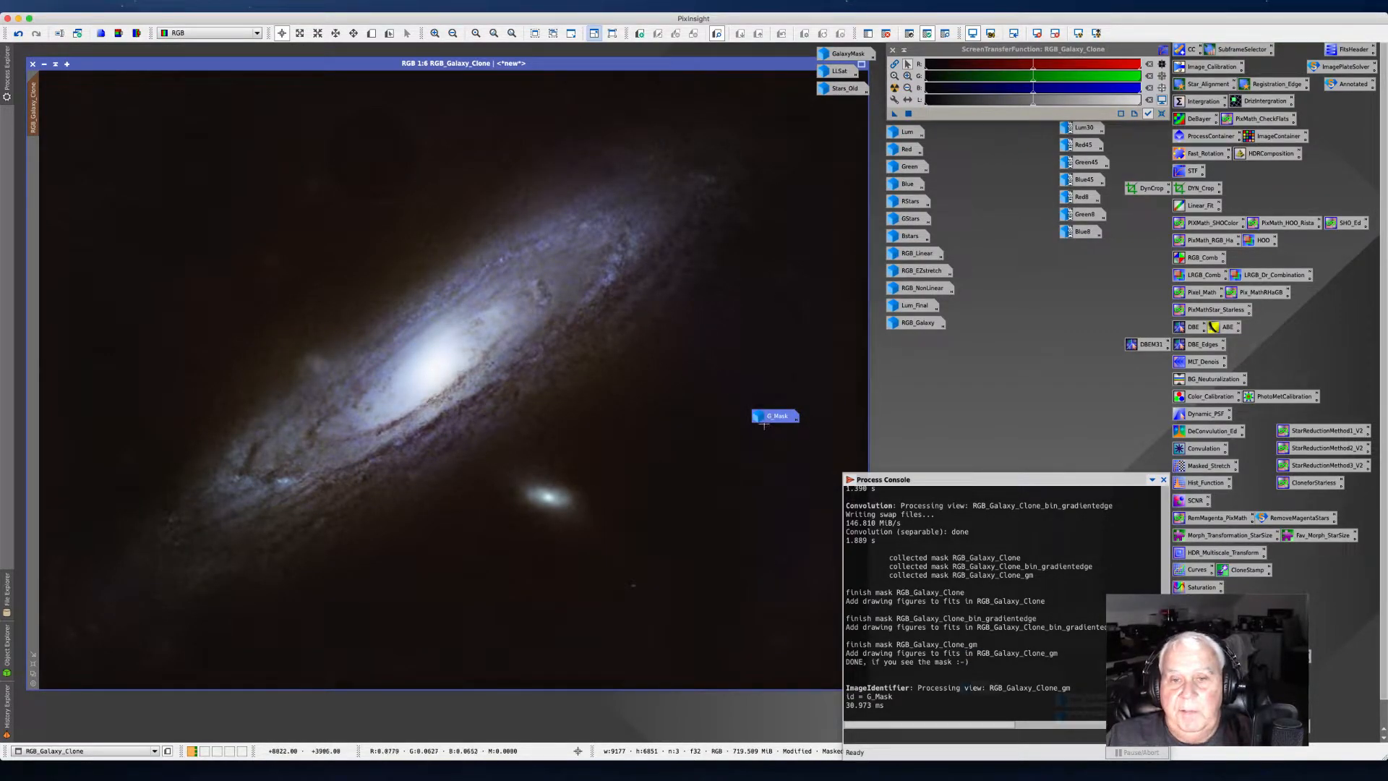
left_click_drag(767, 419, 836, 112)
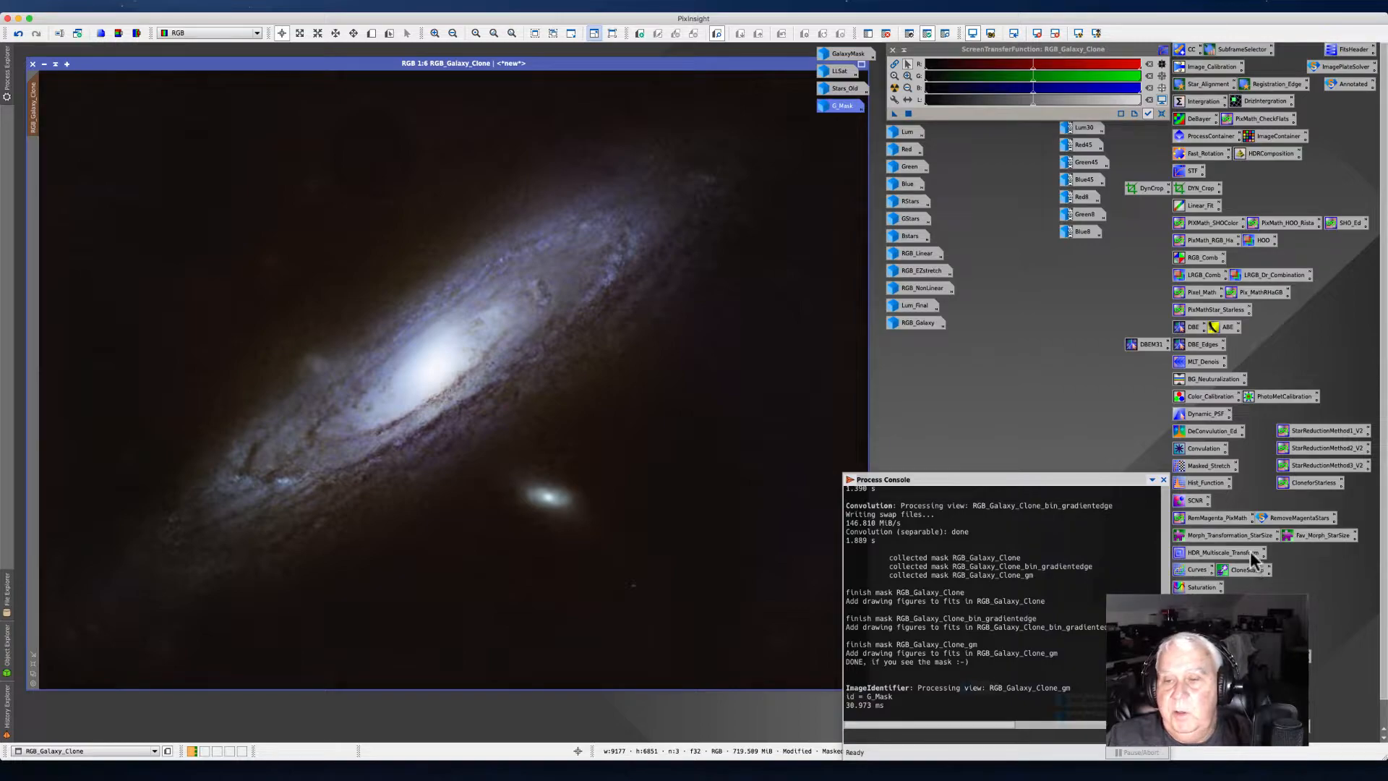
Step: Open CurvesTransformation with a real-time preview and place its window beside the galaxy clone
double_click(1196, 570)
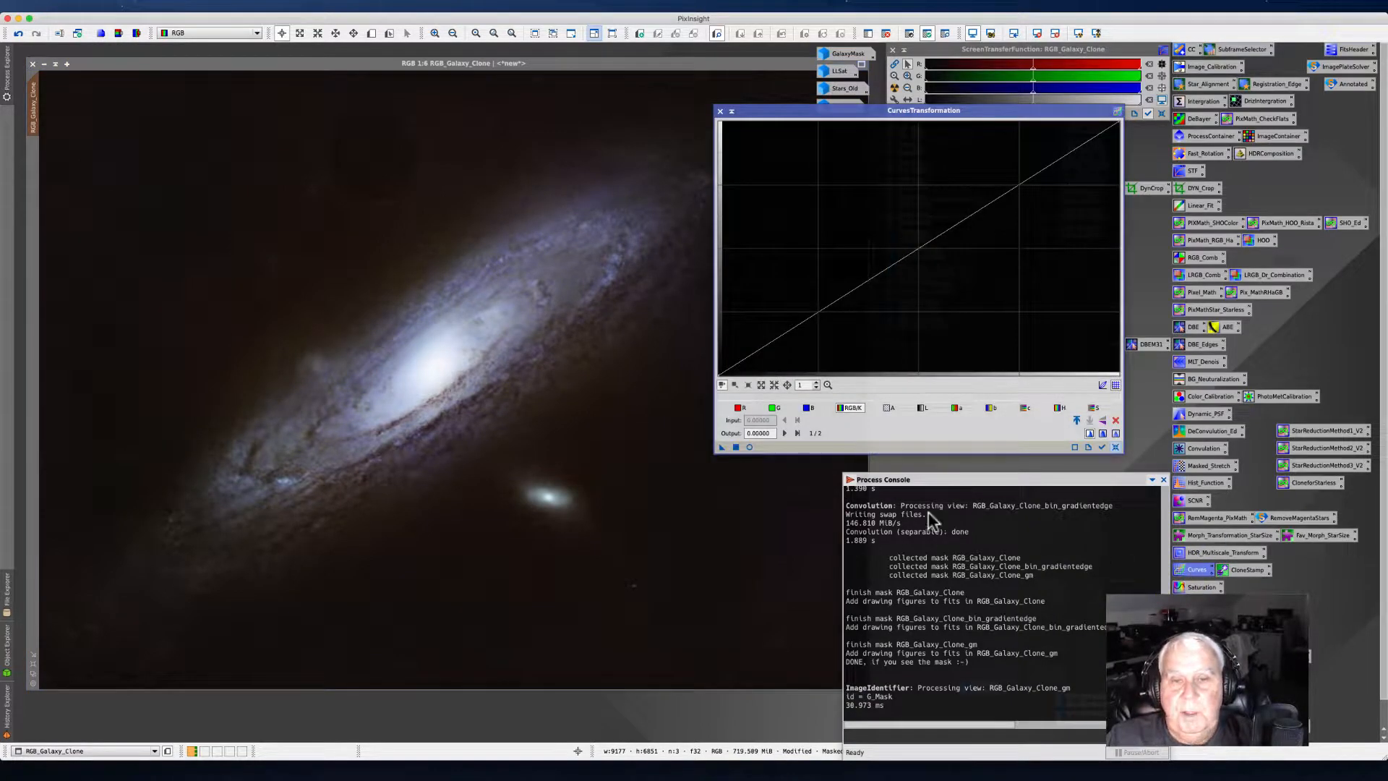
left_click(750, 448)
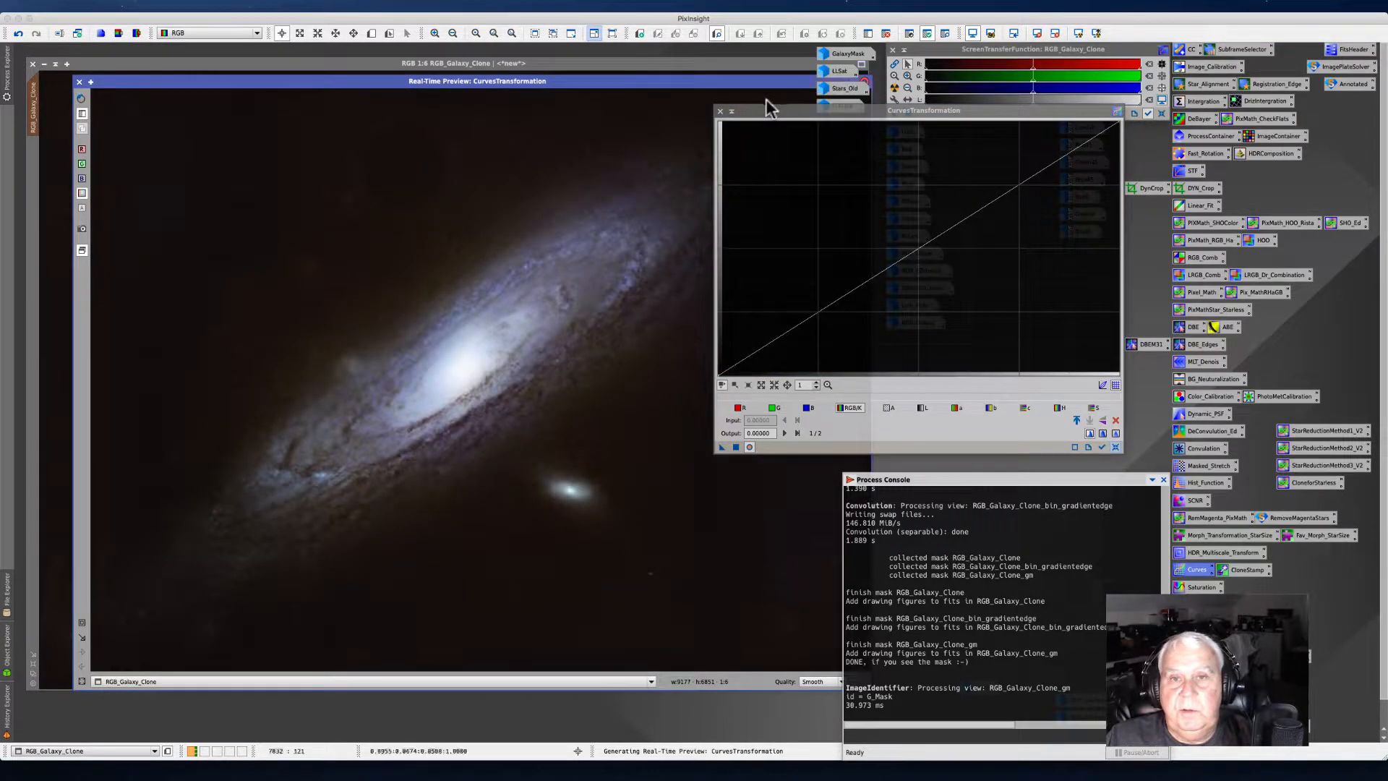
left_click_drag(769, 112, 897, 136)
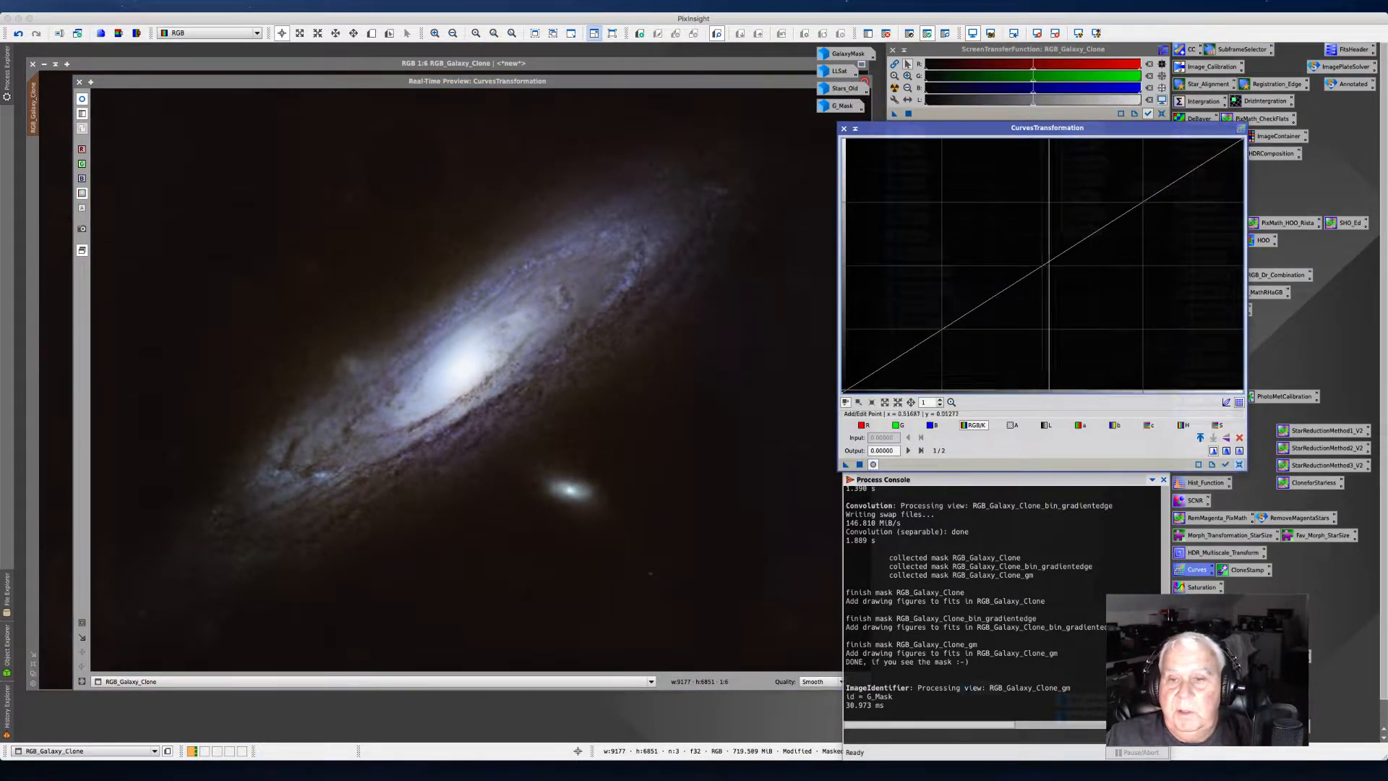
left_click(1046, 427)
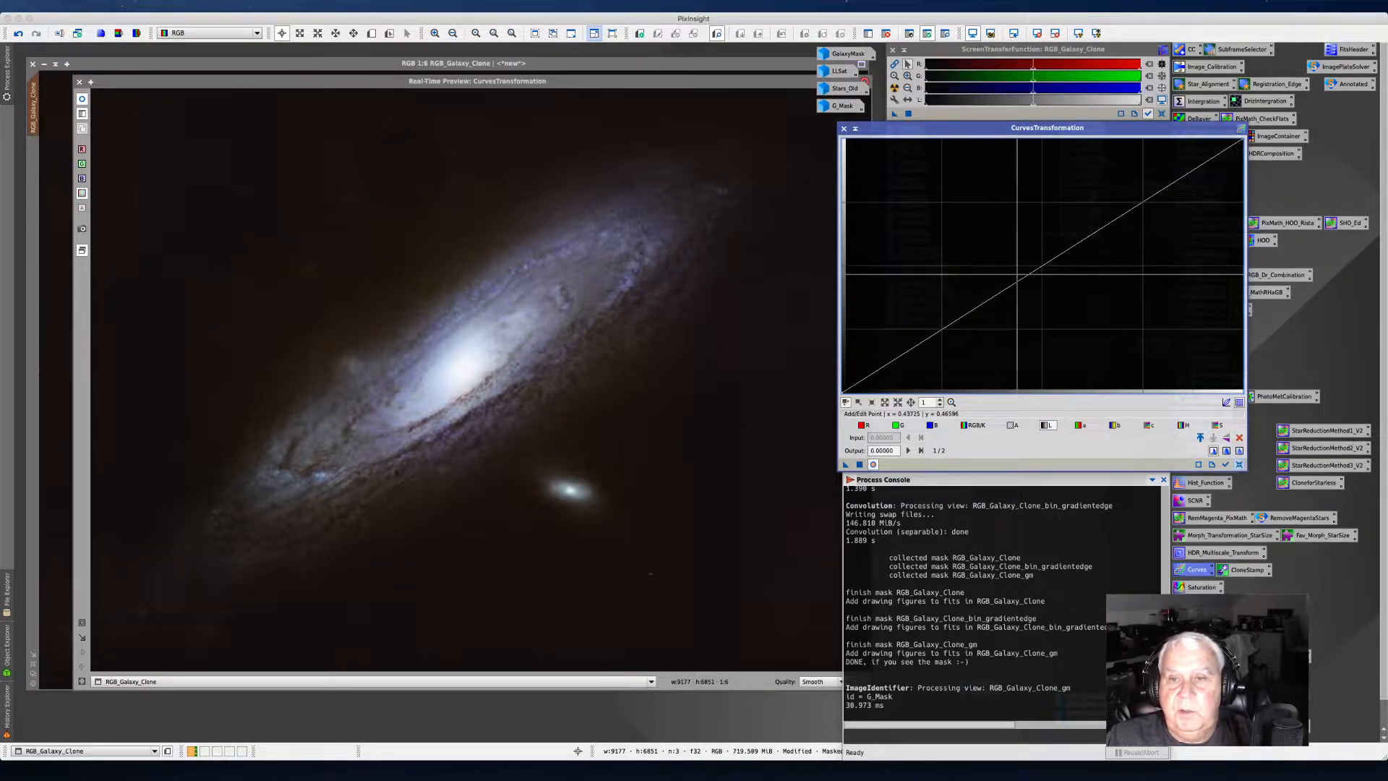
left_click_drag(1033, 268, 1013, 259)
left_click_drag(1014, 258, 872, 373)
left_click_drag(1126, 214, 1105, 191)
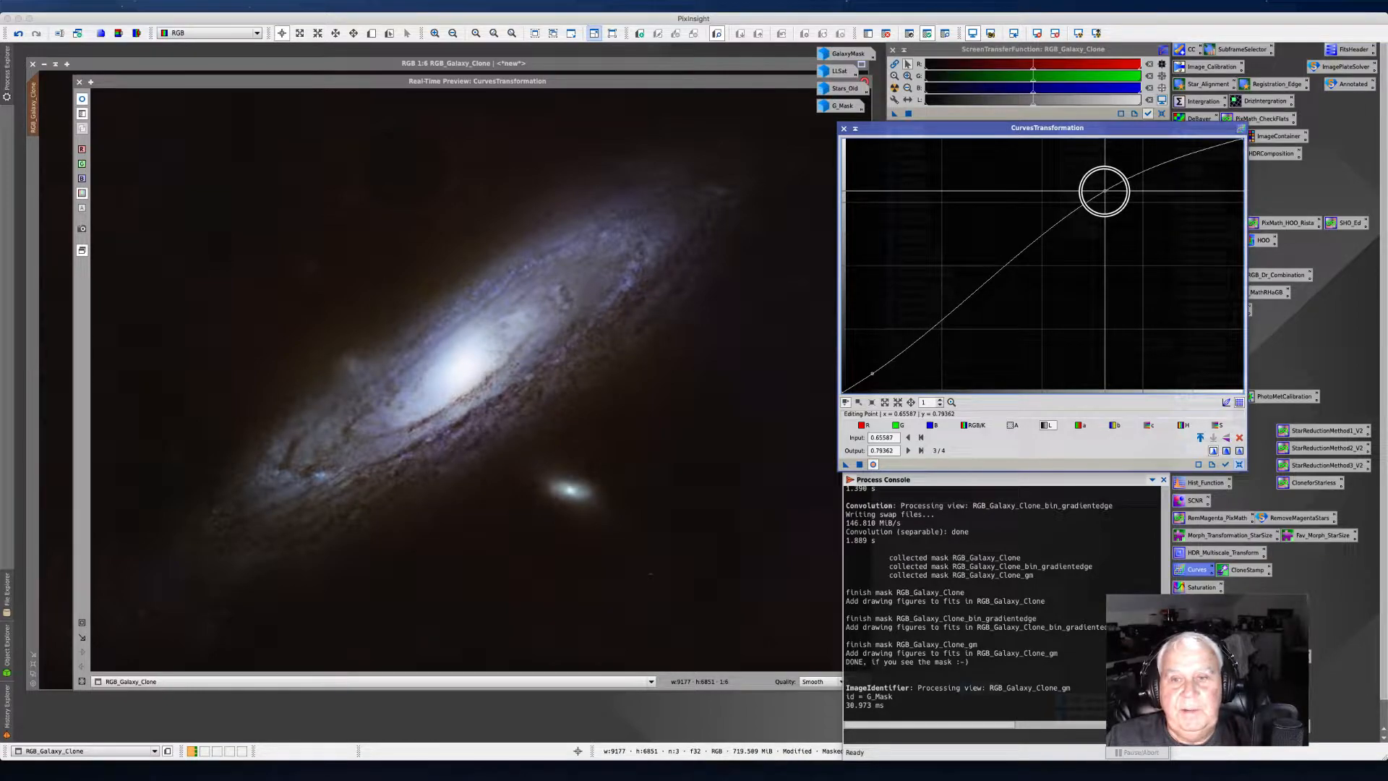
left_click_drag(987, 279, 977, 276)
left_click_drag(932, 322, 891, 361)
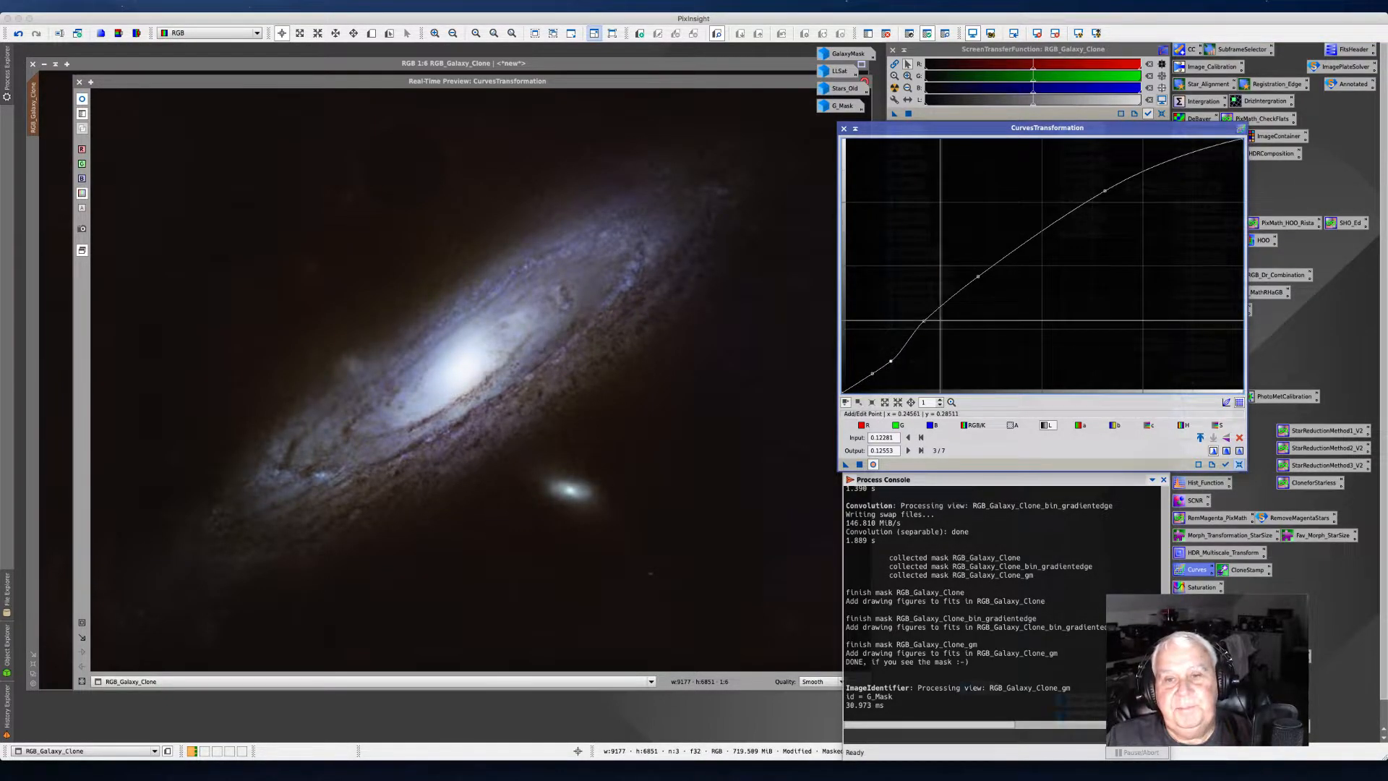
left_click_drag(978, 276, 977, 280)
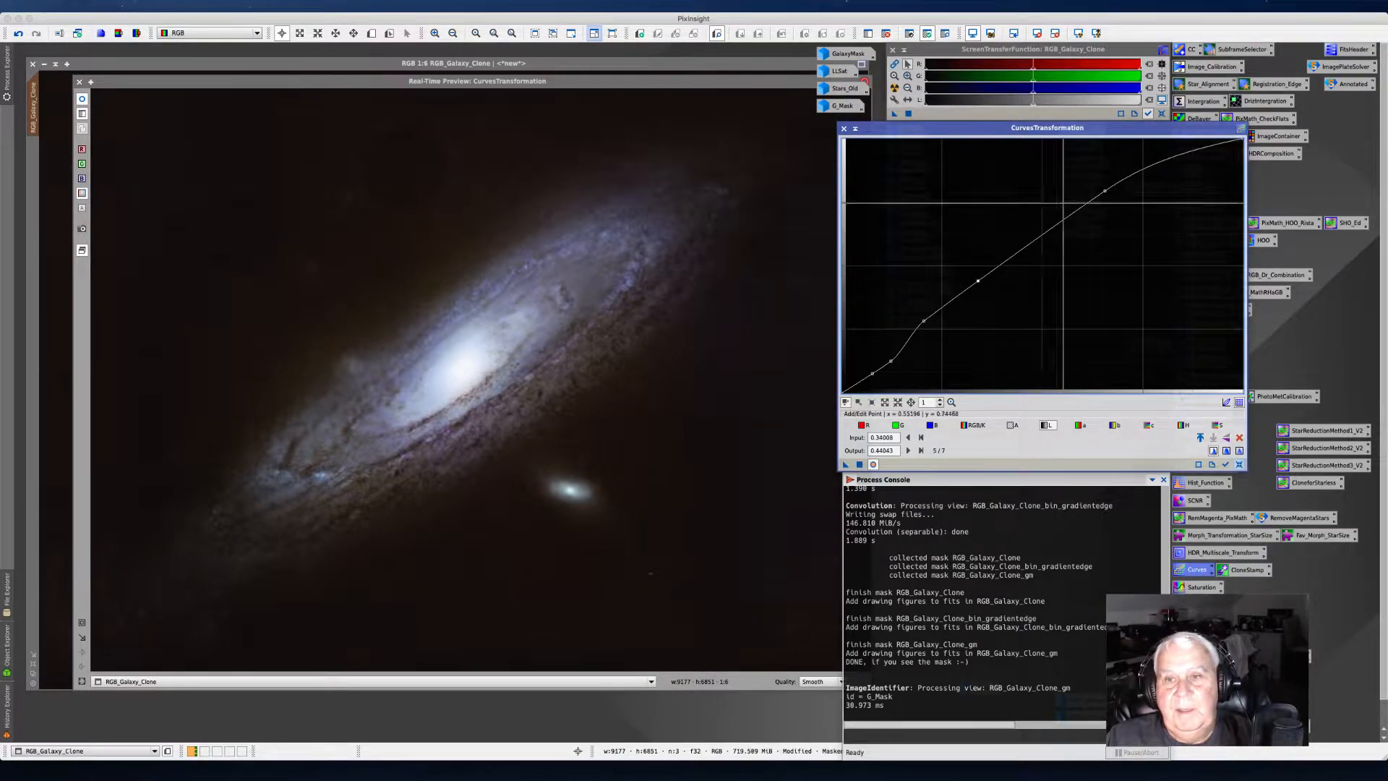
left_click(1103, 191)
left_click_drag(1104, 191, 1107, 203)
left_click(1239, 464)
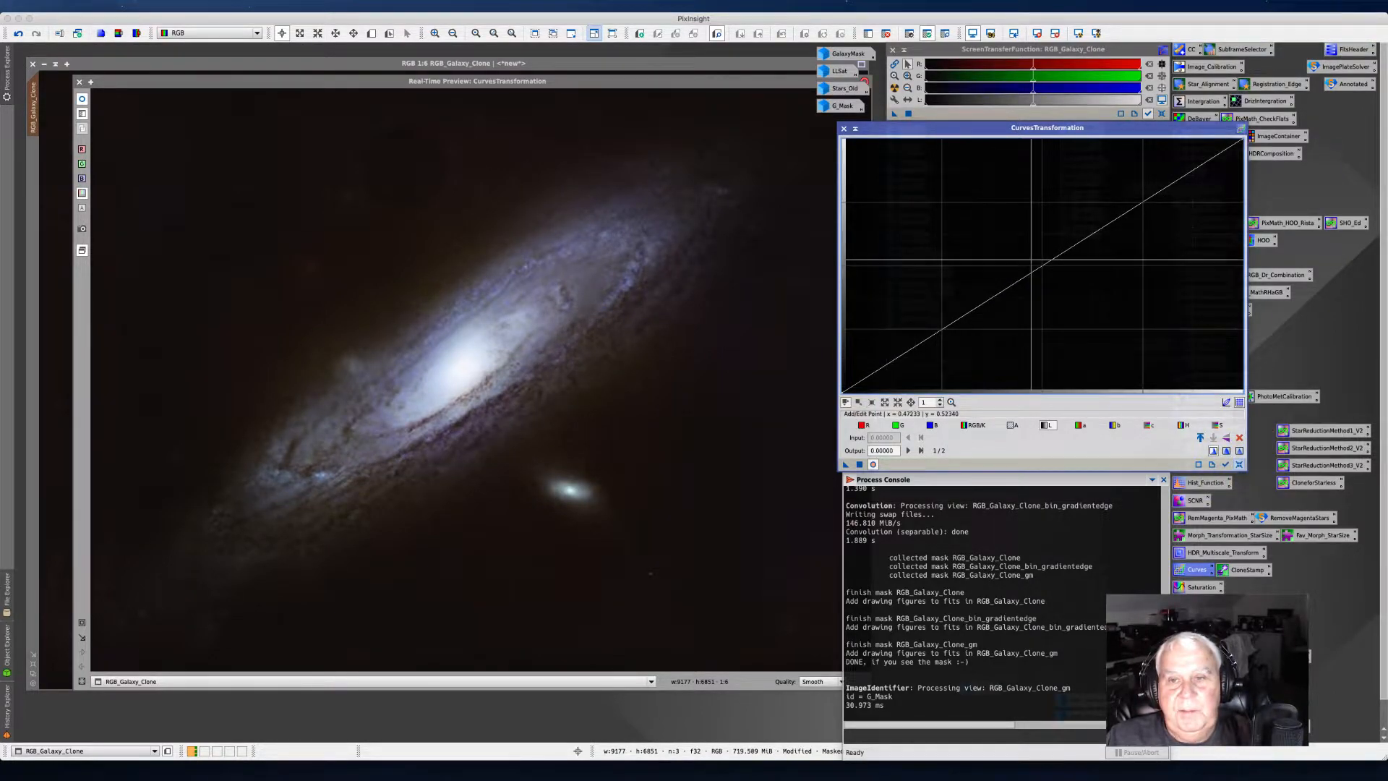
Step: Lift the luminance curve slightly near its upper end and apply it to the galaxy clone
mouse_move(1119, 216)
left_mouse_down()
mouse_move(1091, 200)
mouse_move(1118, 216)
mouse_move(1106, 215)
left_mouse_up()
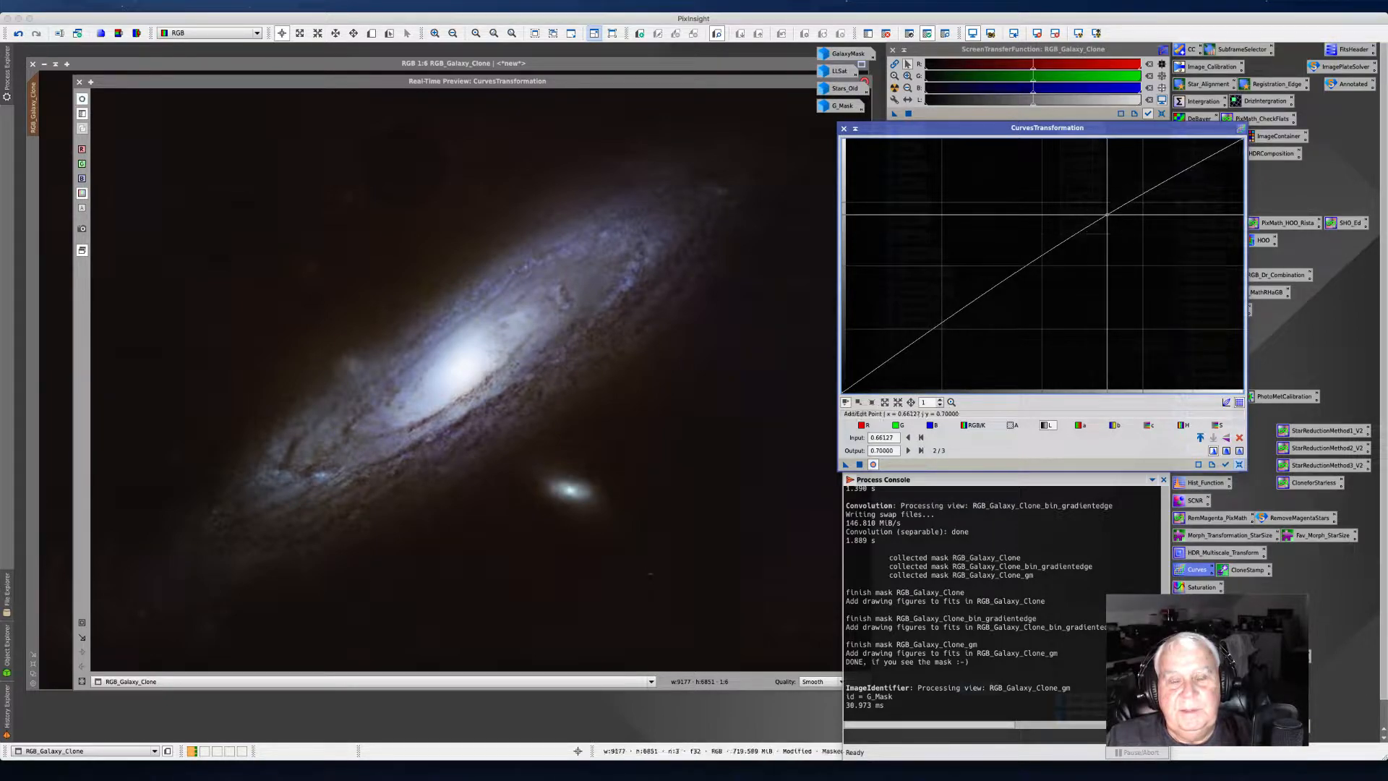
left_click(859, 463)
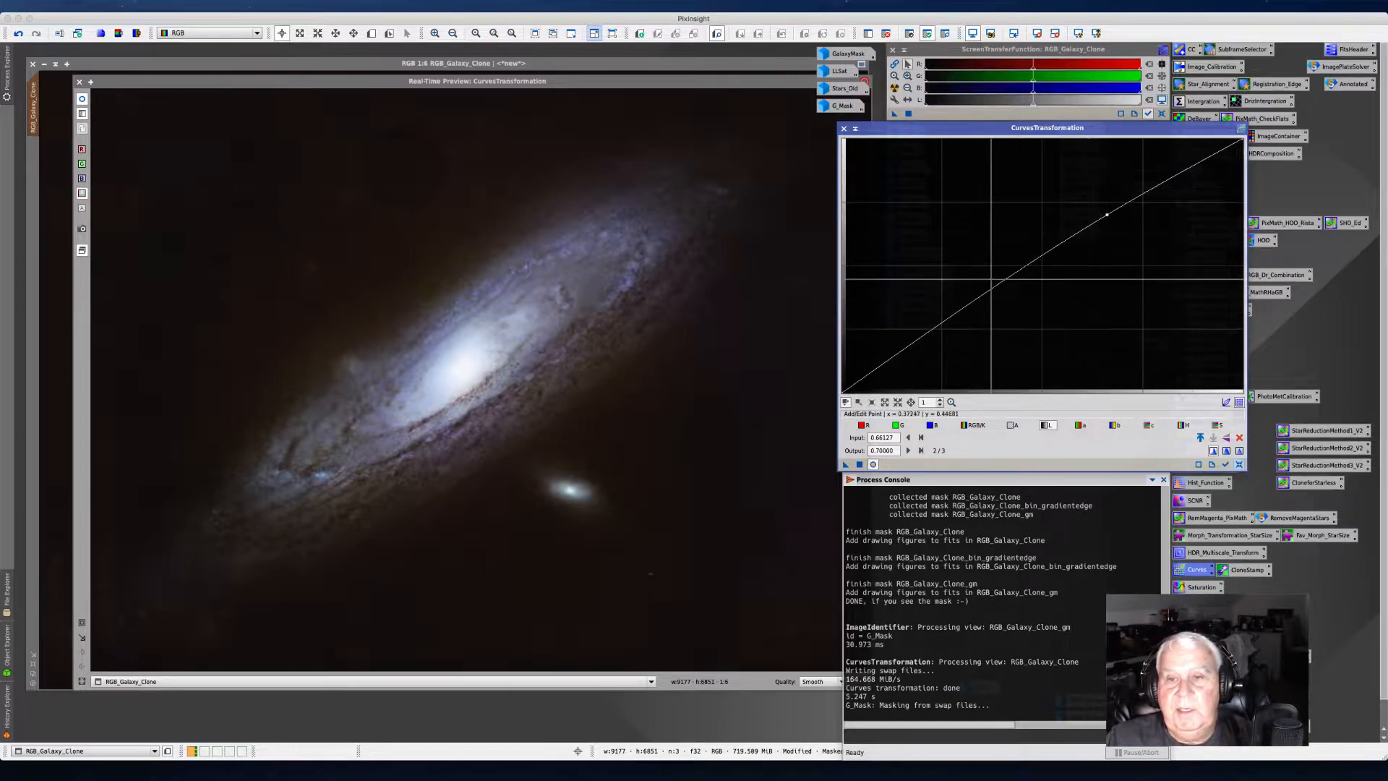
Step: Reset the curve, raise the RGB/K curve's midtones to about 0.40 input, 0.48 output, and apply it
left_click(1239, 465)
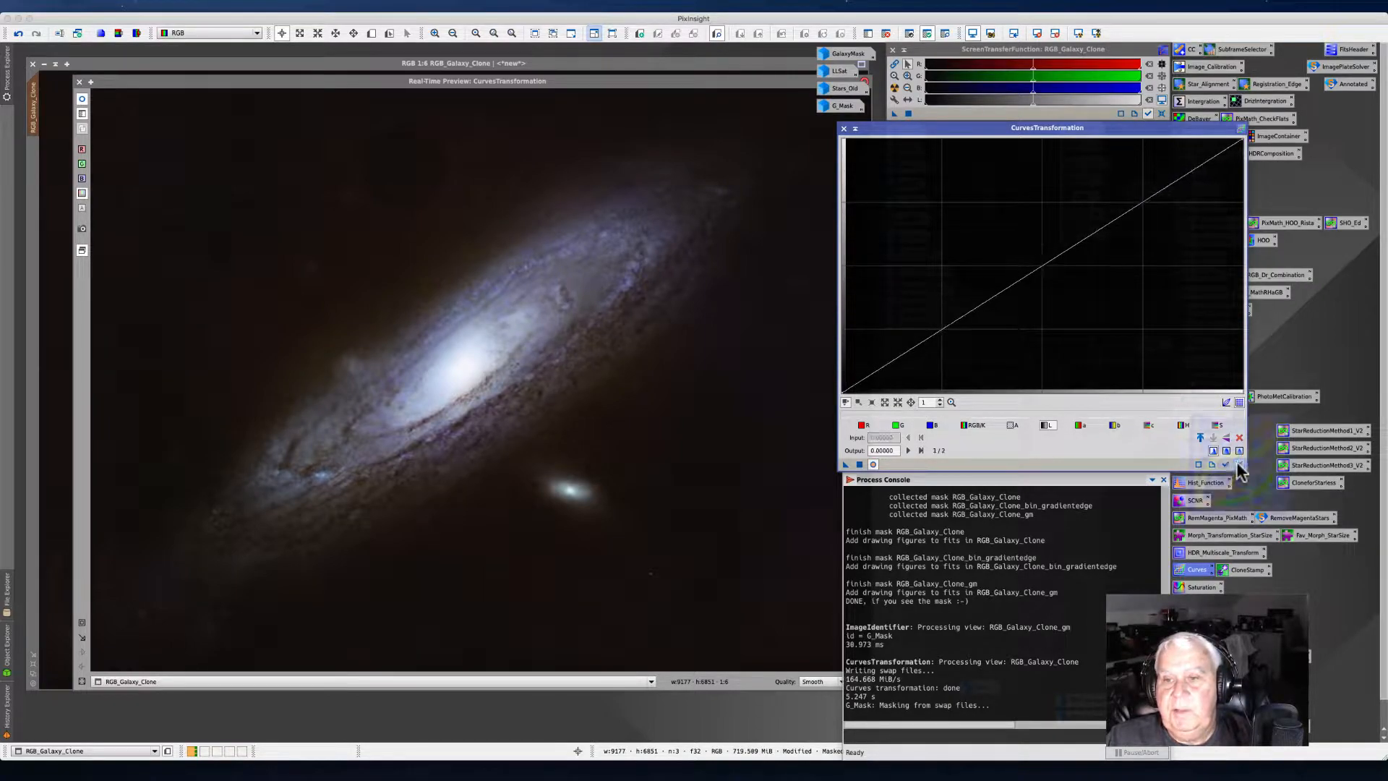
left_click(966, 426)
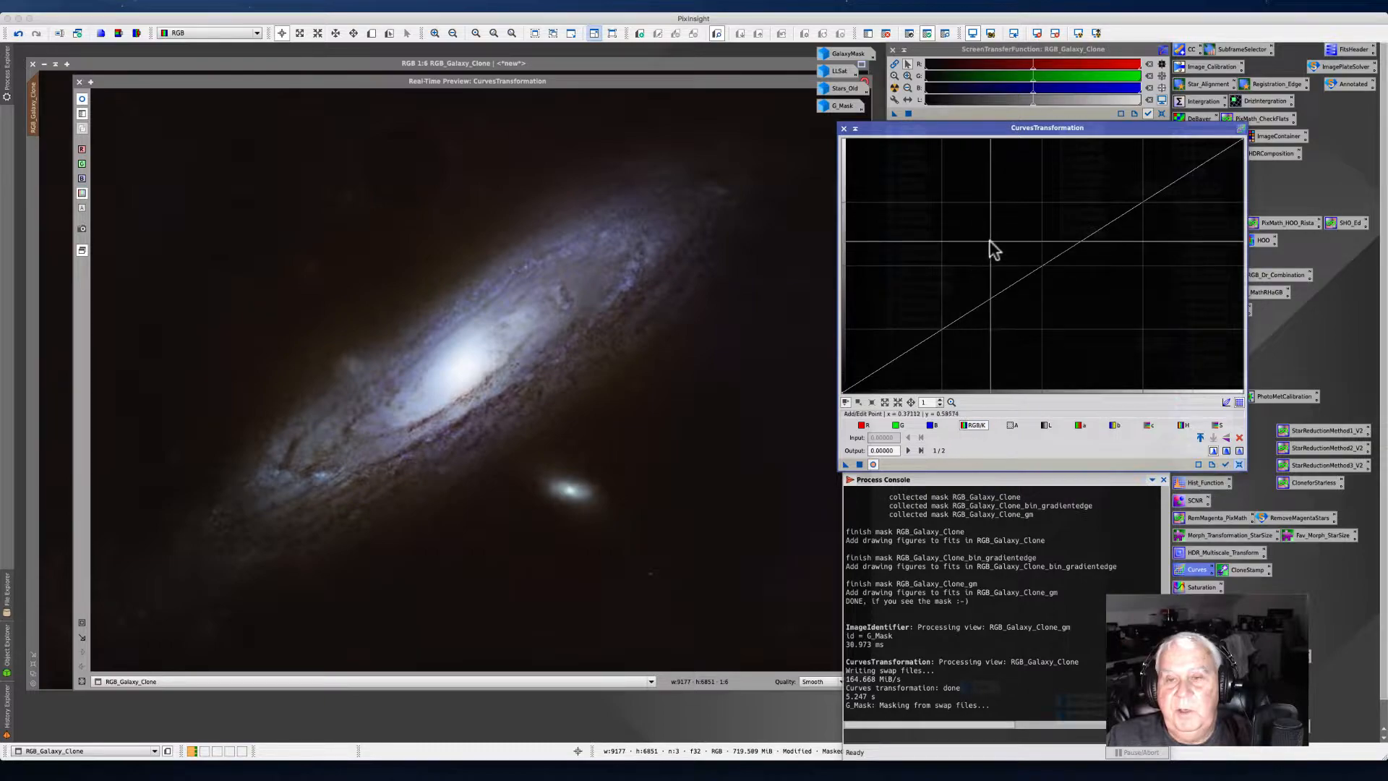
left_click(1014, 280)
left_click_drag(1015, 279, 1000, 268)
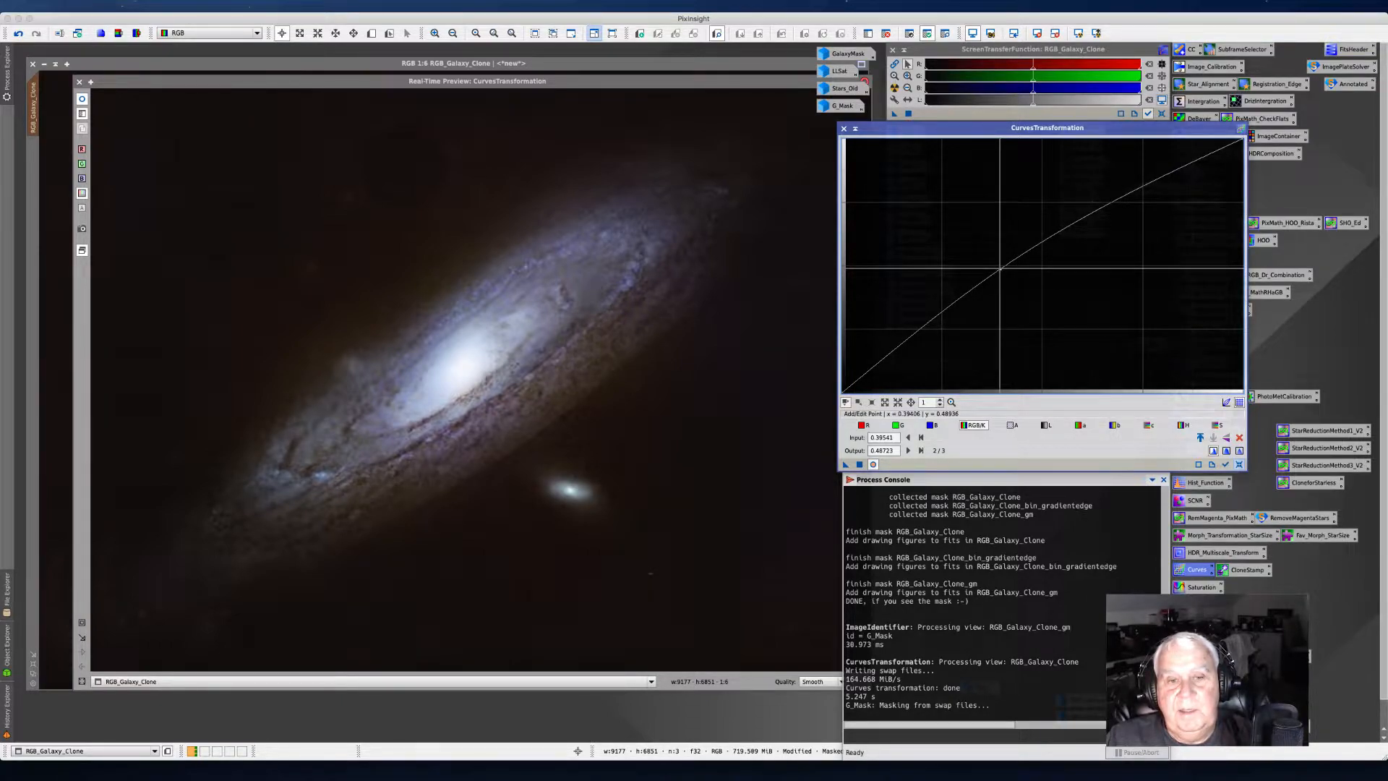
left_click_drag(1000, 269, 1001, 271)
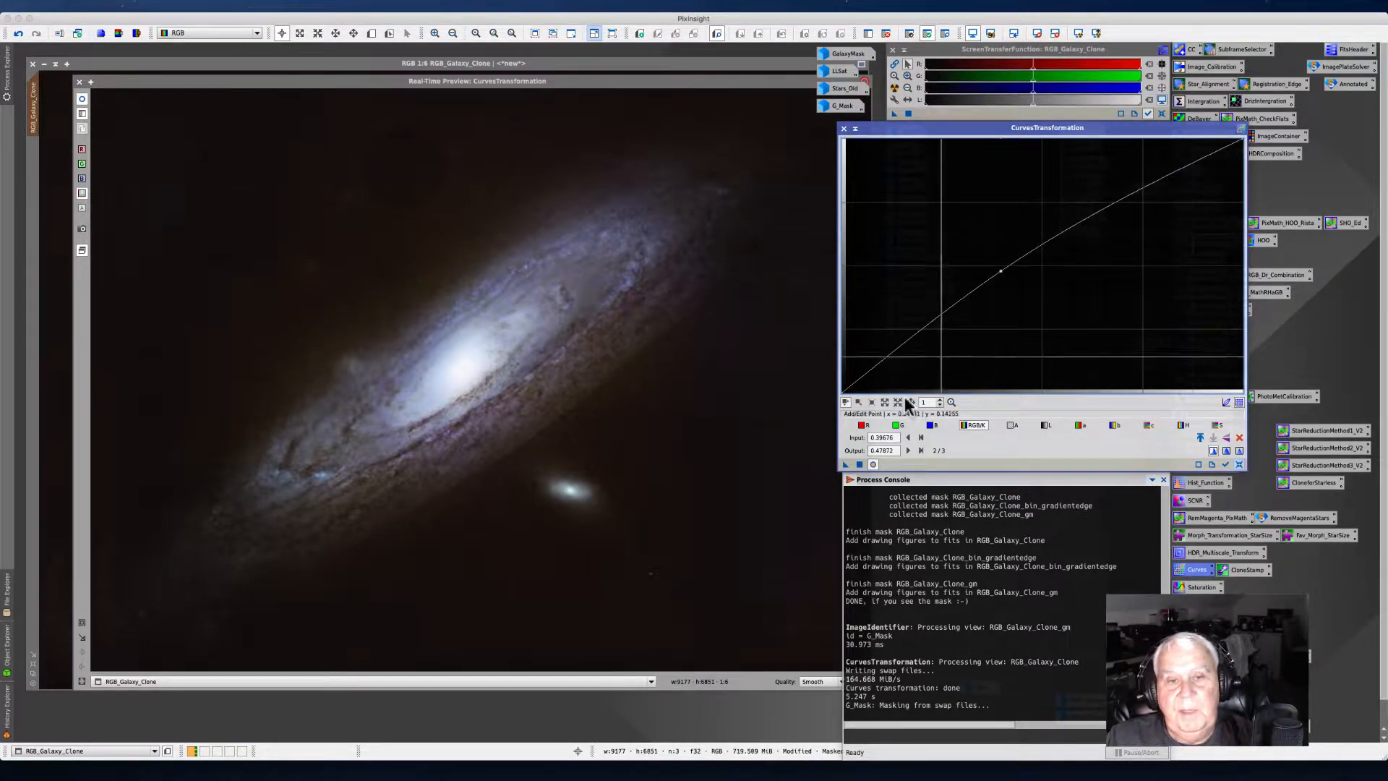
left_click(859, 464)
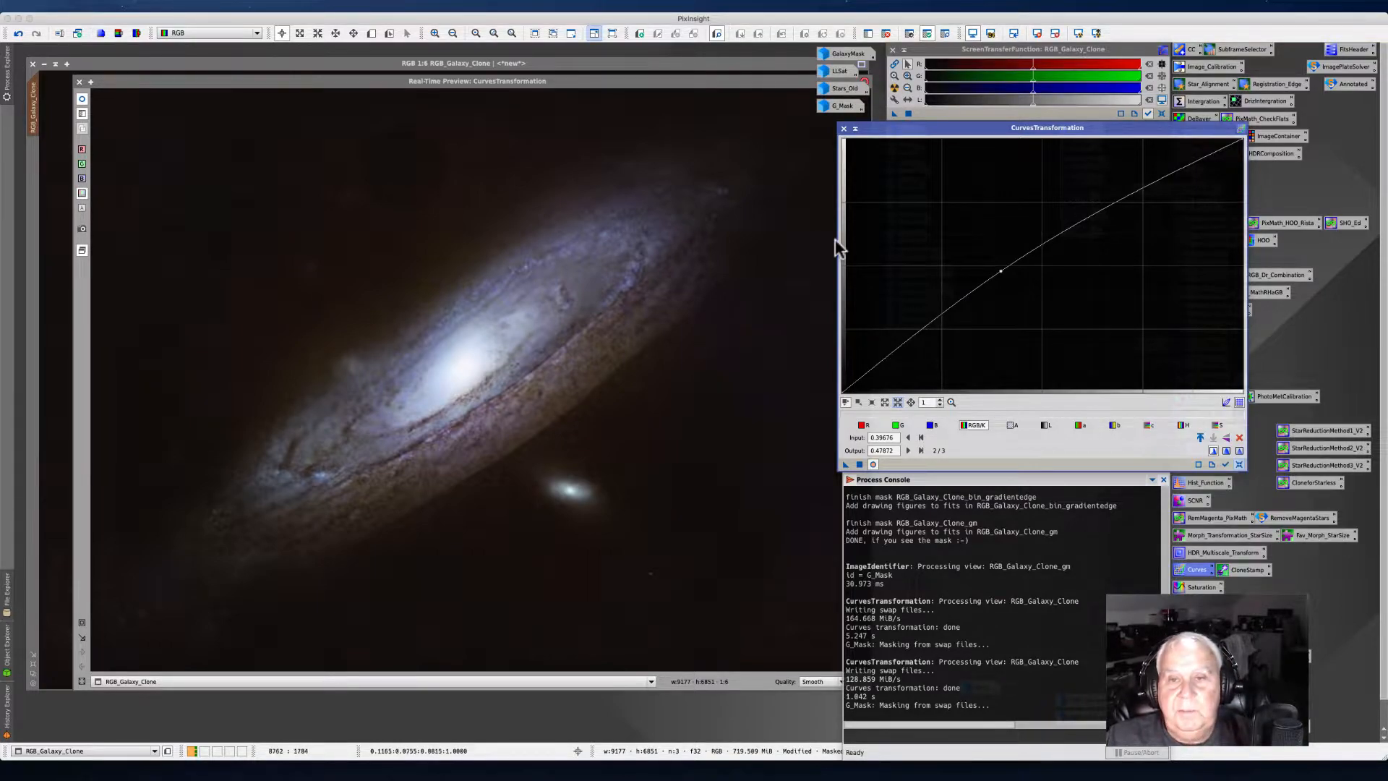
Step: Close the Curves tool and its real-time preview, and remove the mask from the galaxy clone
left_click(844, 128)
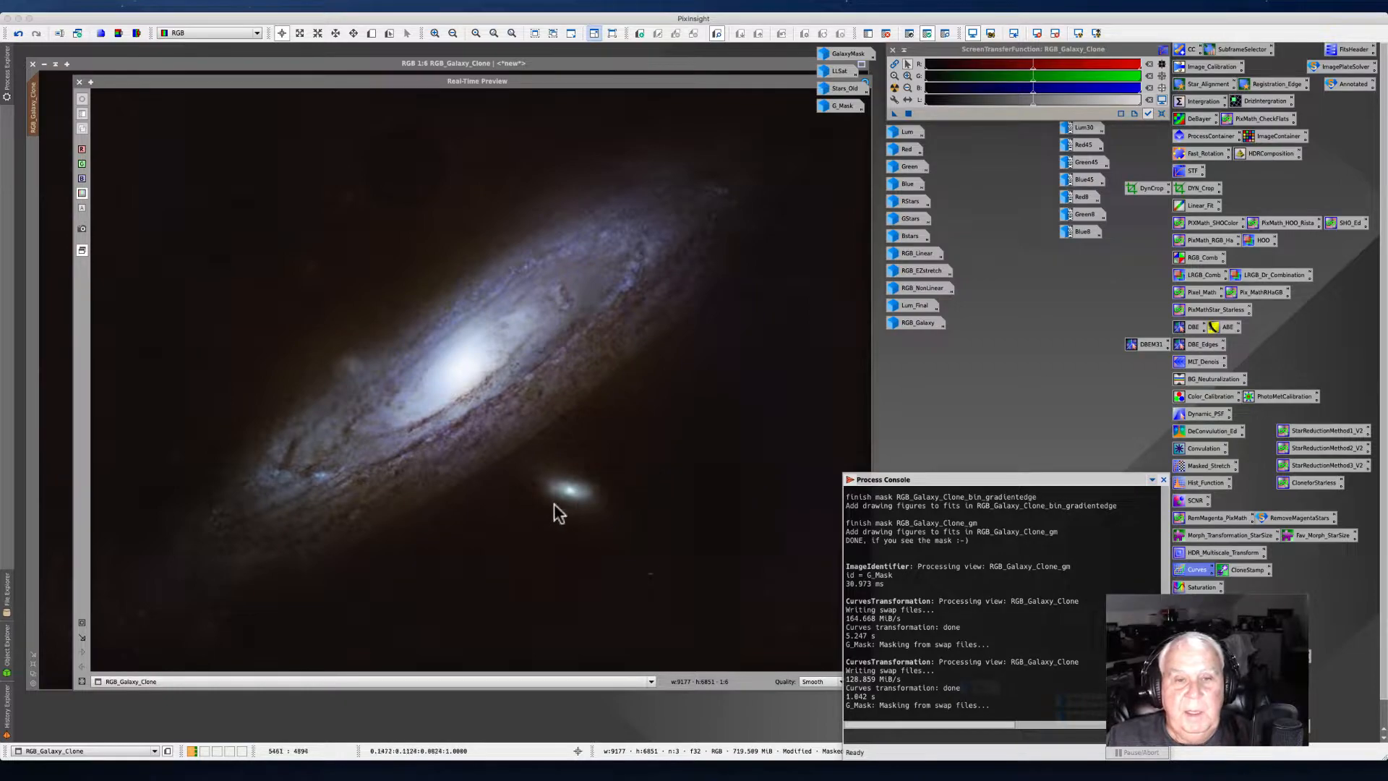
left_click(79, 84)
left_click(79, 83)
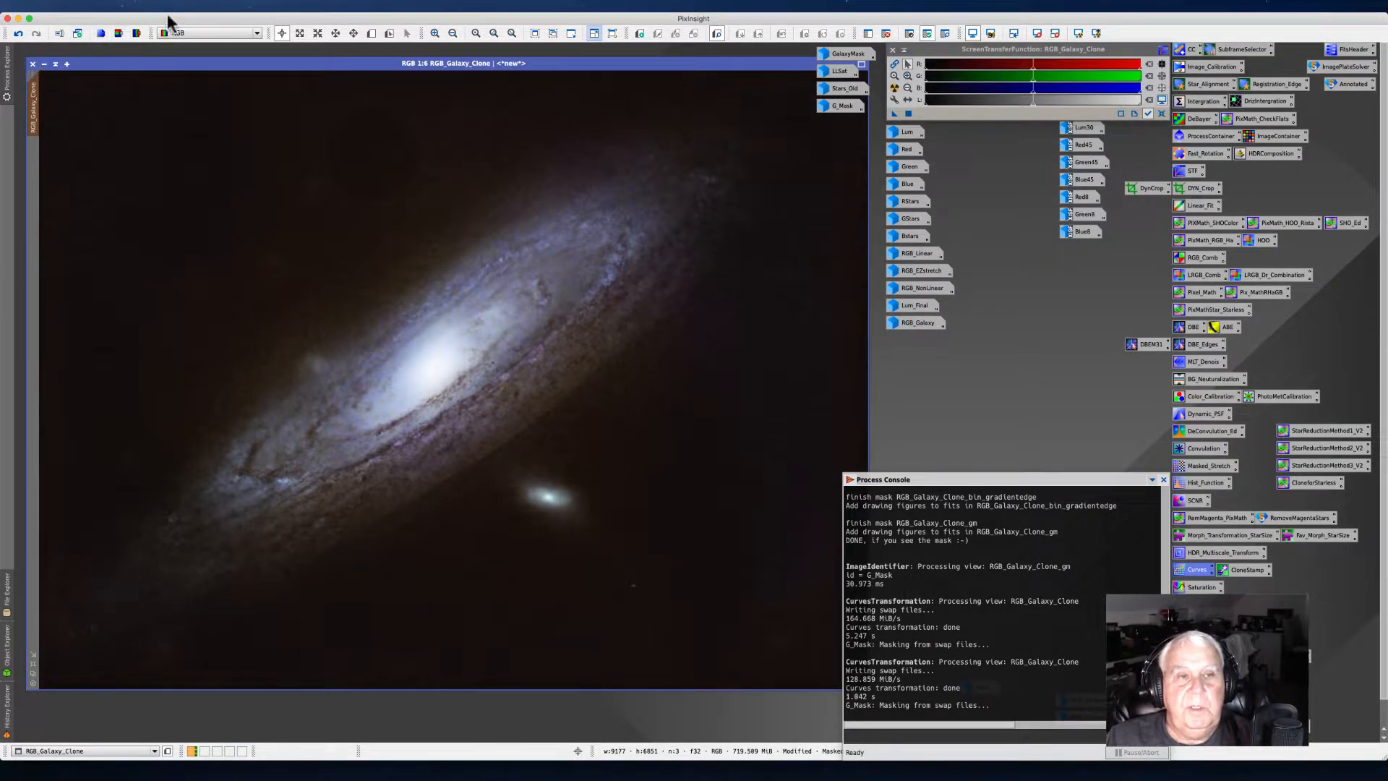
left_click(228, 6)
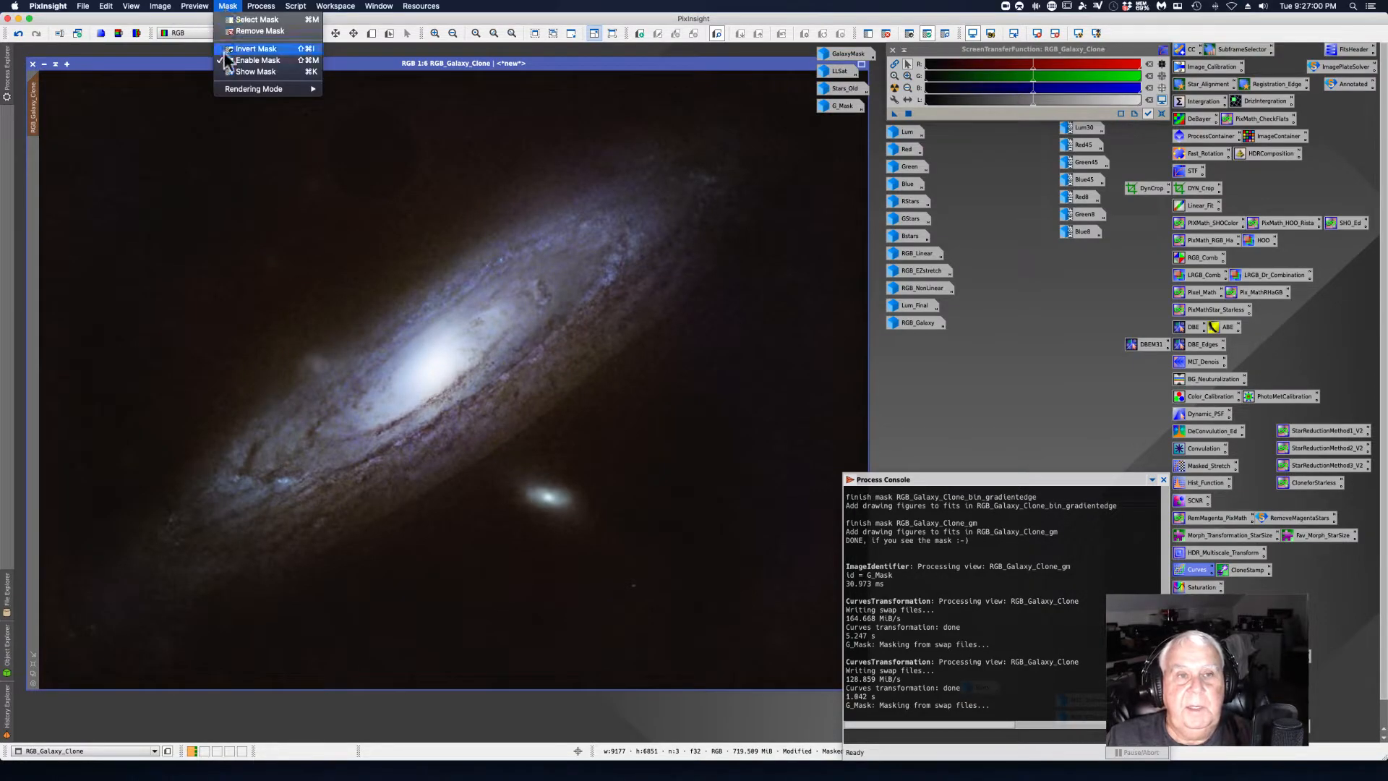
left_click(243, 32)
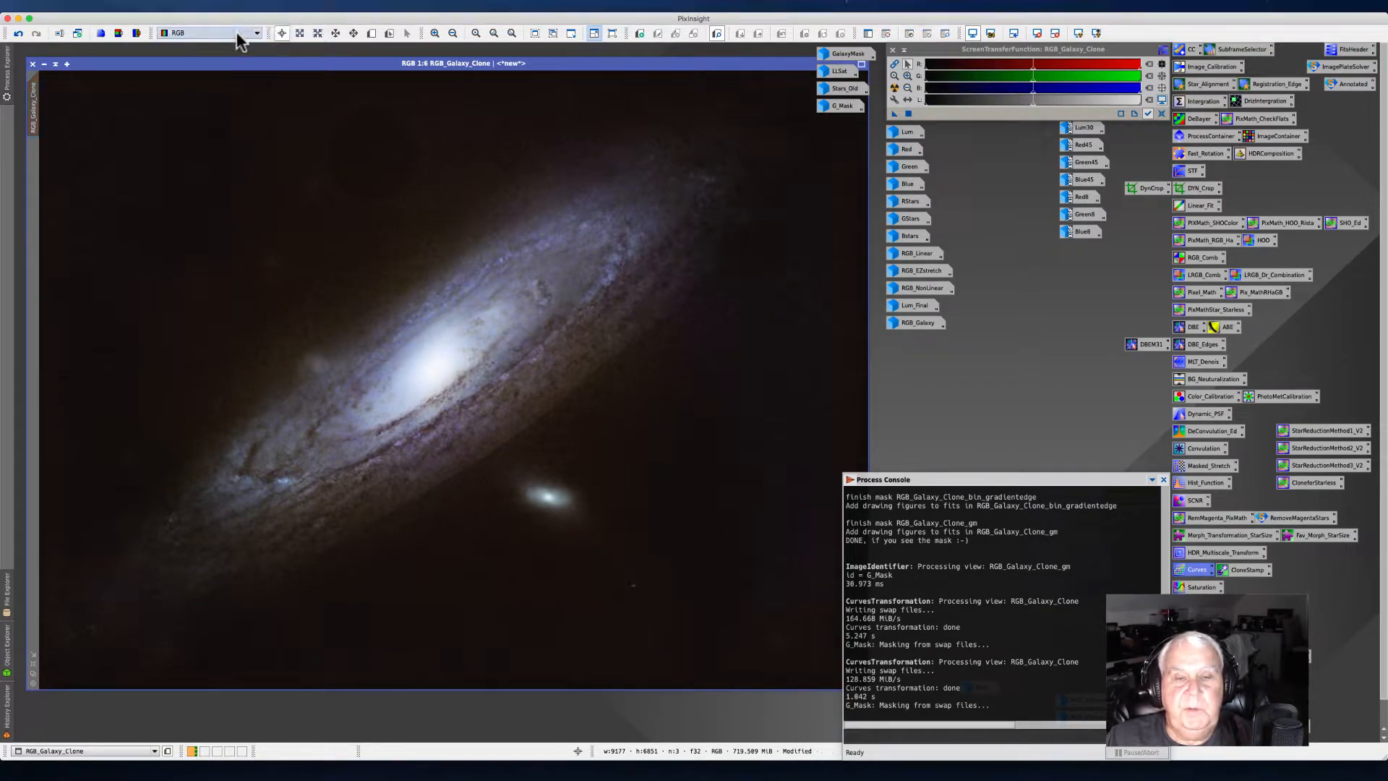
Step: Launch the GAME script on the galaxy clone and enlarge its editor window
left_click(295, 6)
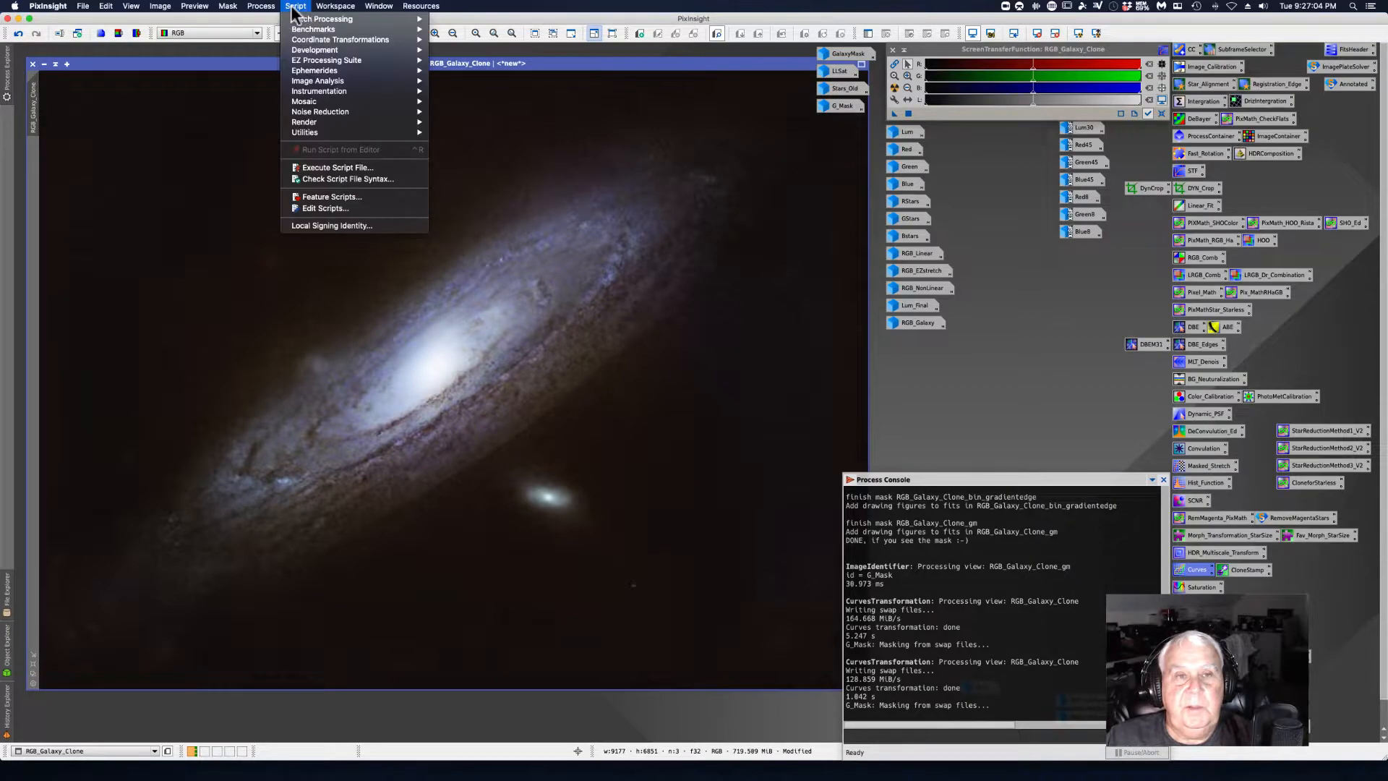
mouse_move(305, 133)
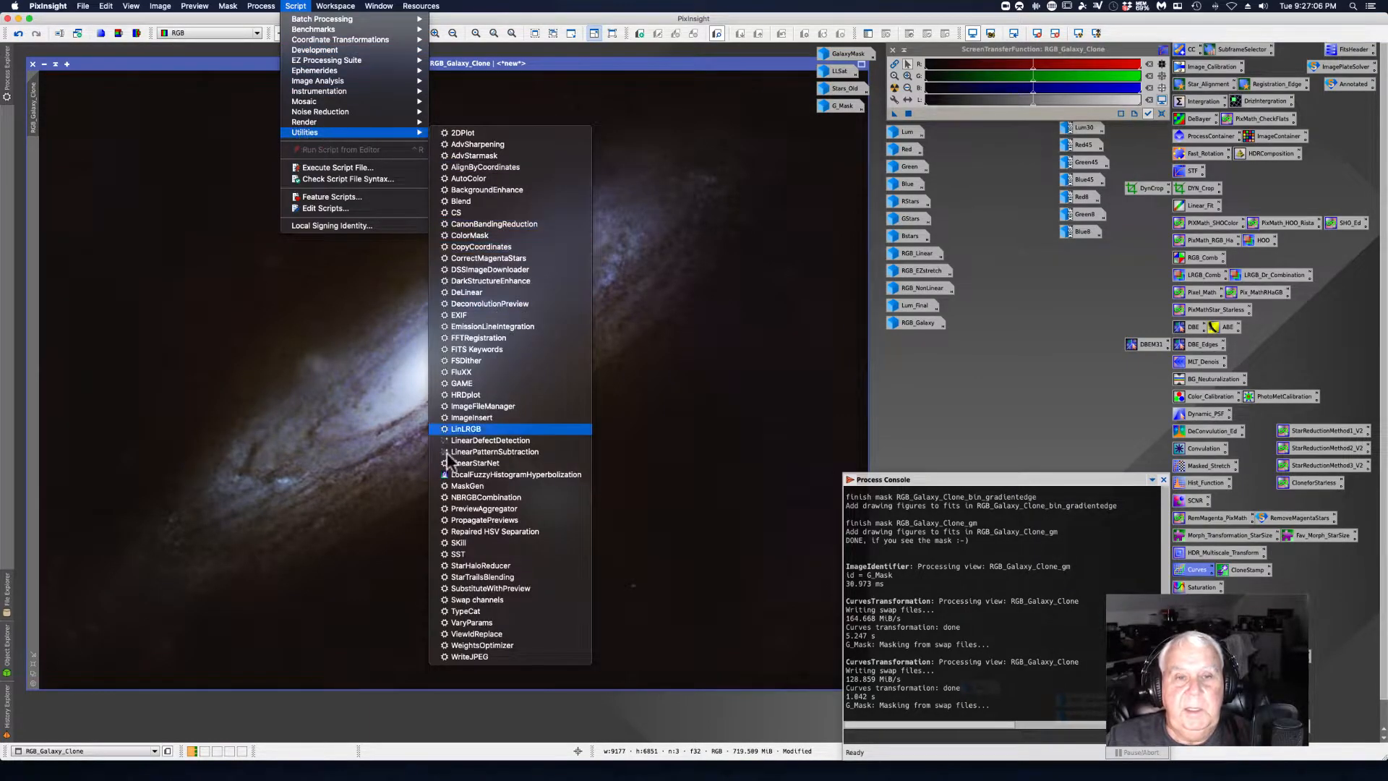
left_click(489, 384)
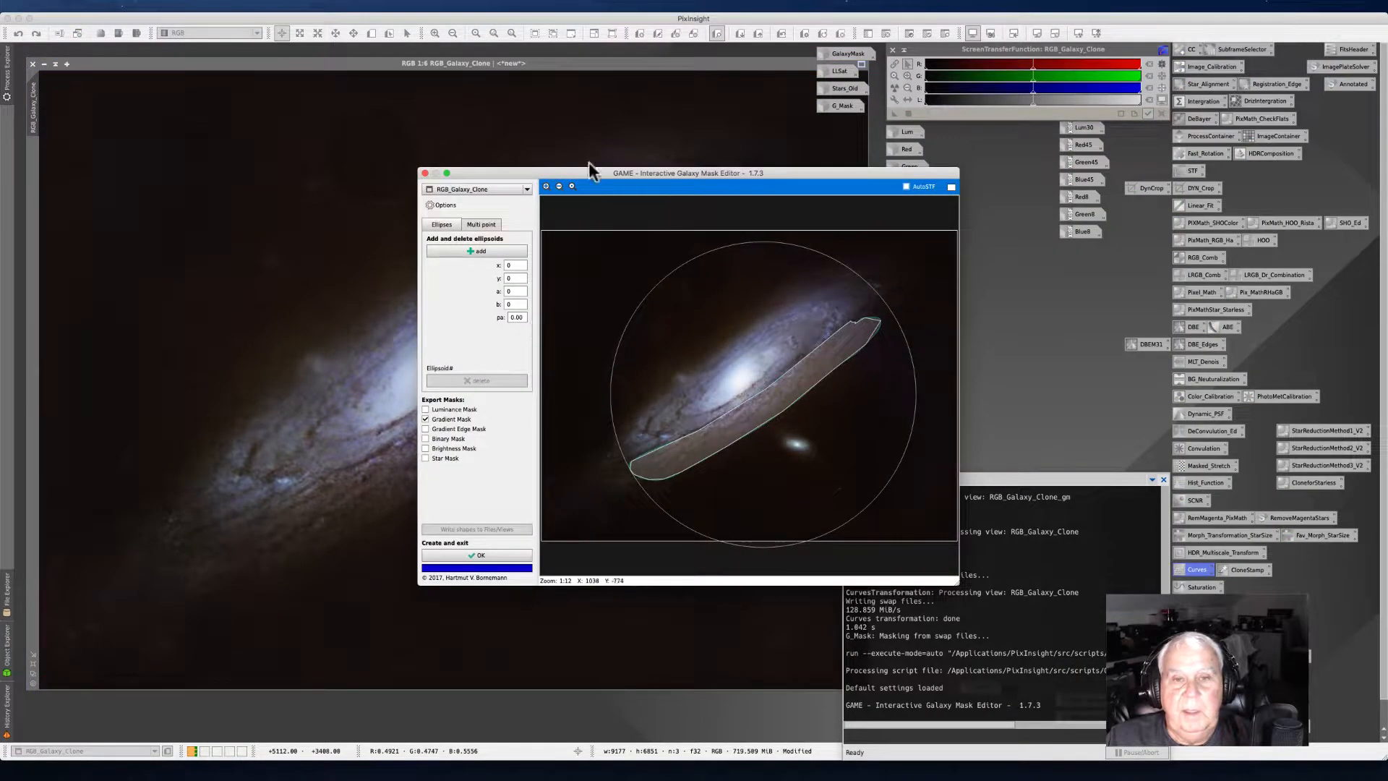
left_click(952, 187)
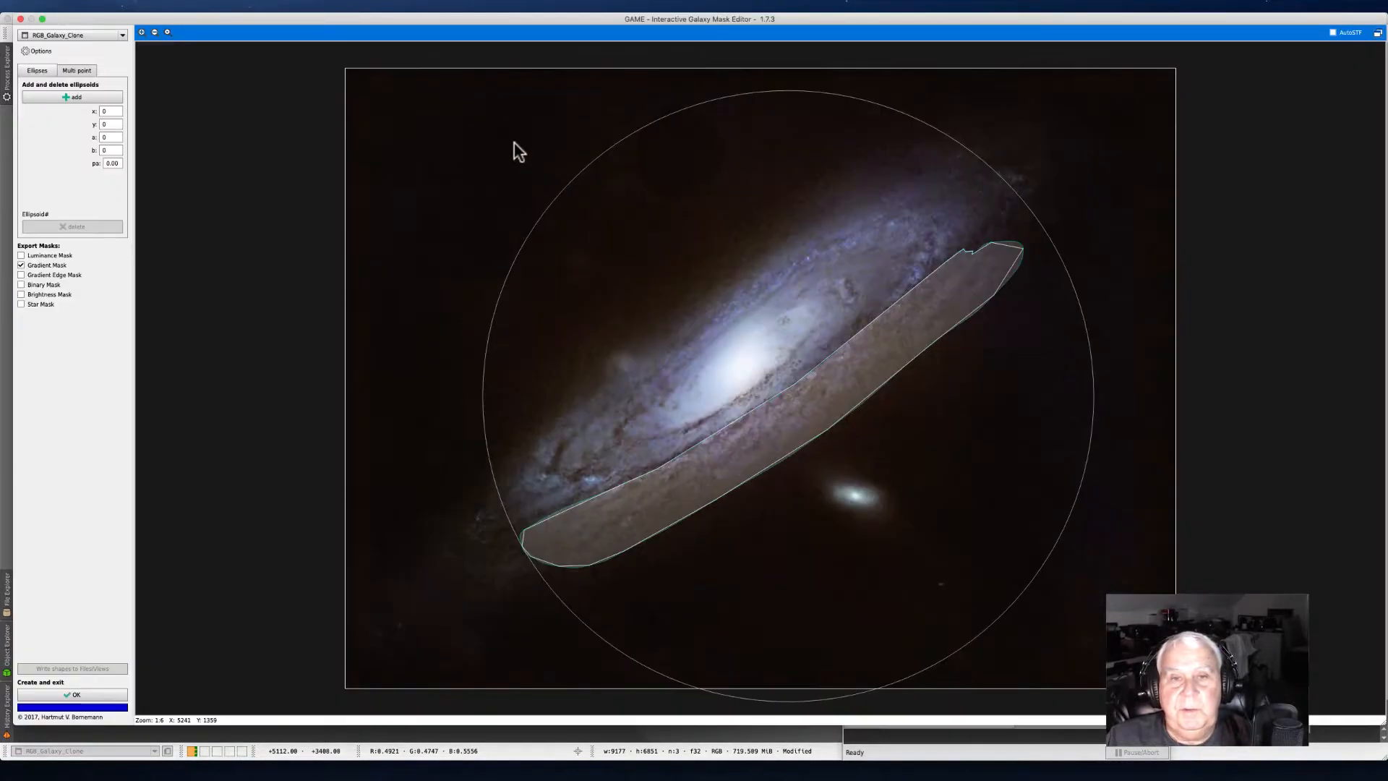
left_click_drag(443, 19, 270, 31)
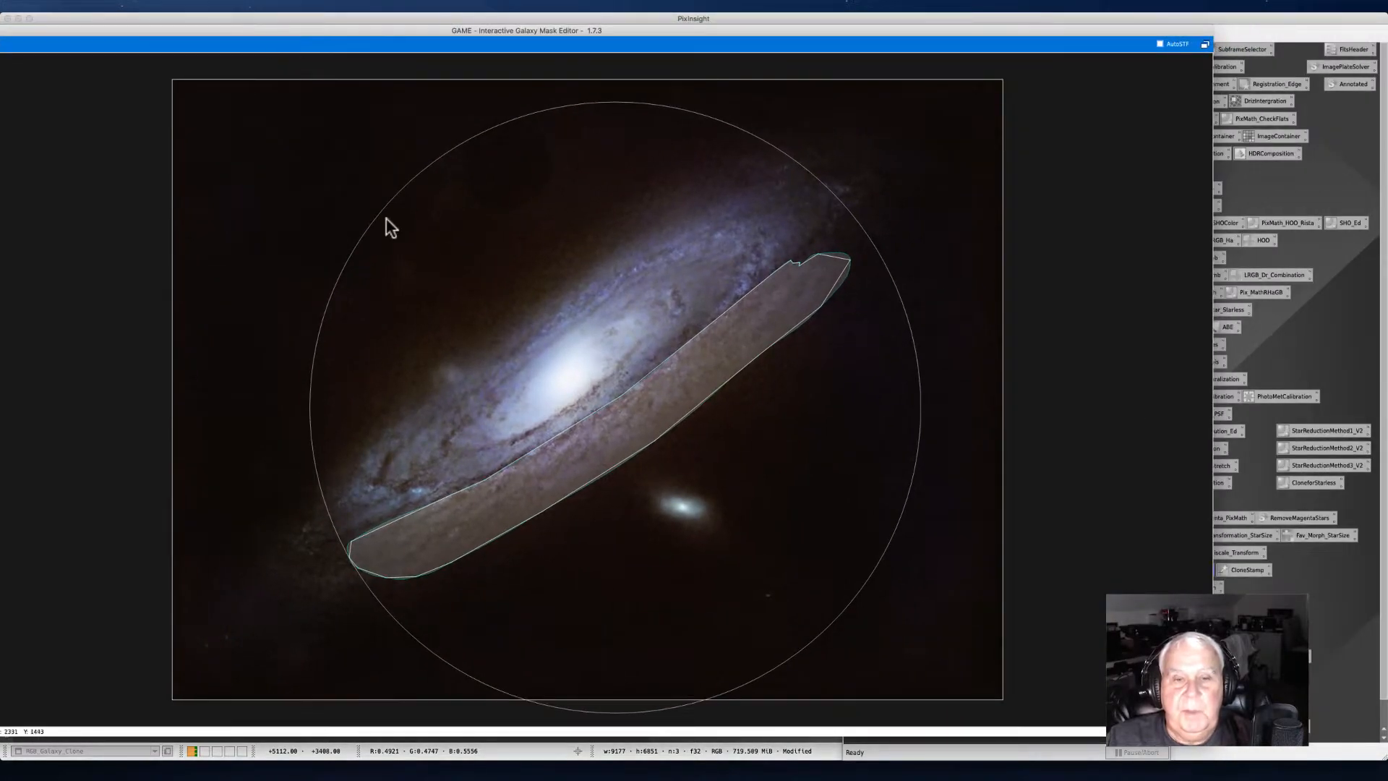
left_click(614, 398)
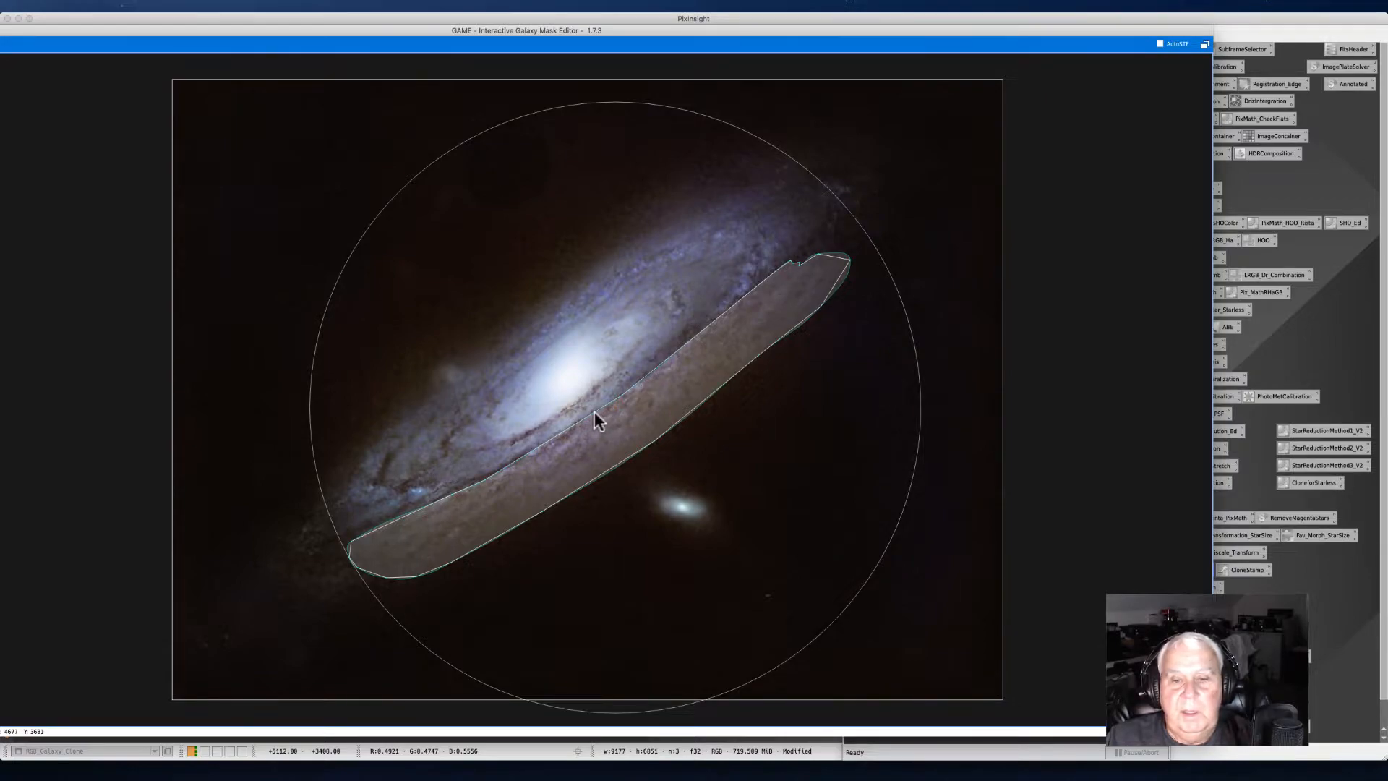
left_click_drag(429, 19, 494, 34)
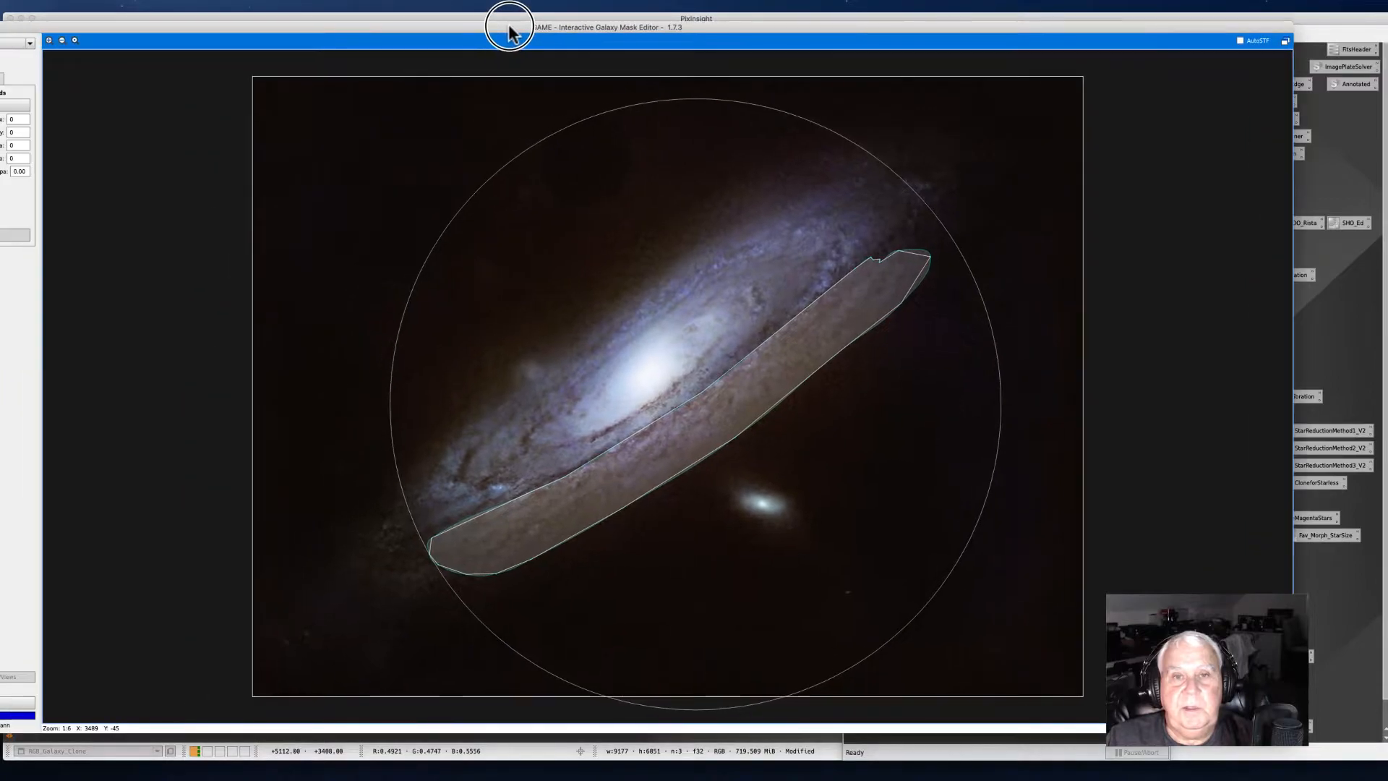
left_click_drag(195, 28, 332, 22)
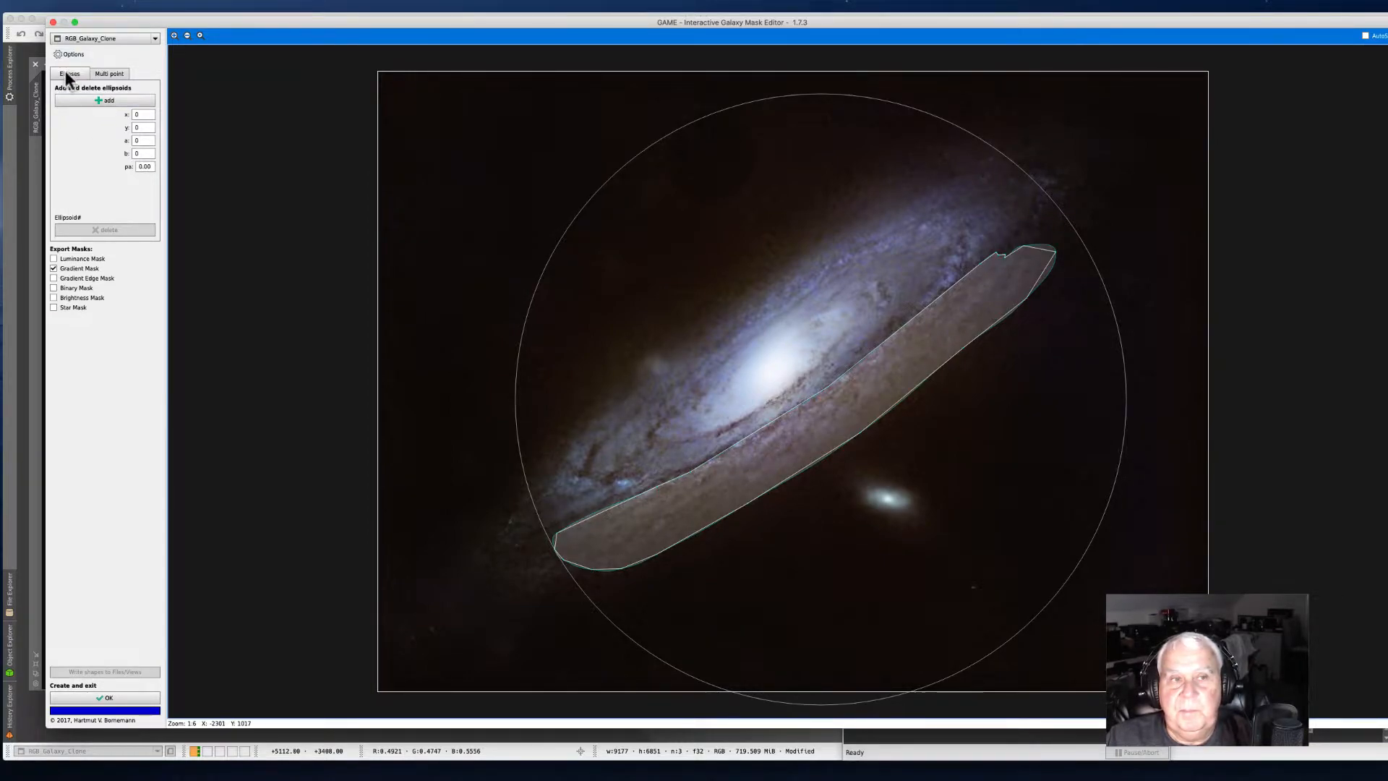
Step: Delete the existing multi-point shape in the GAME editor
left_click(110, 75)
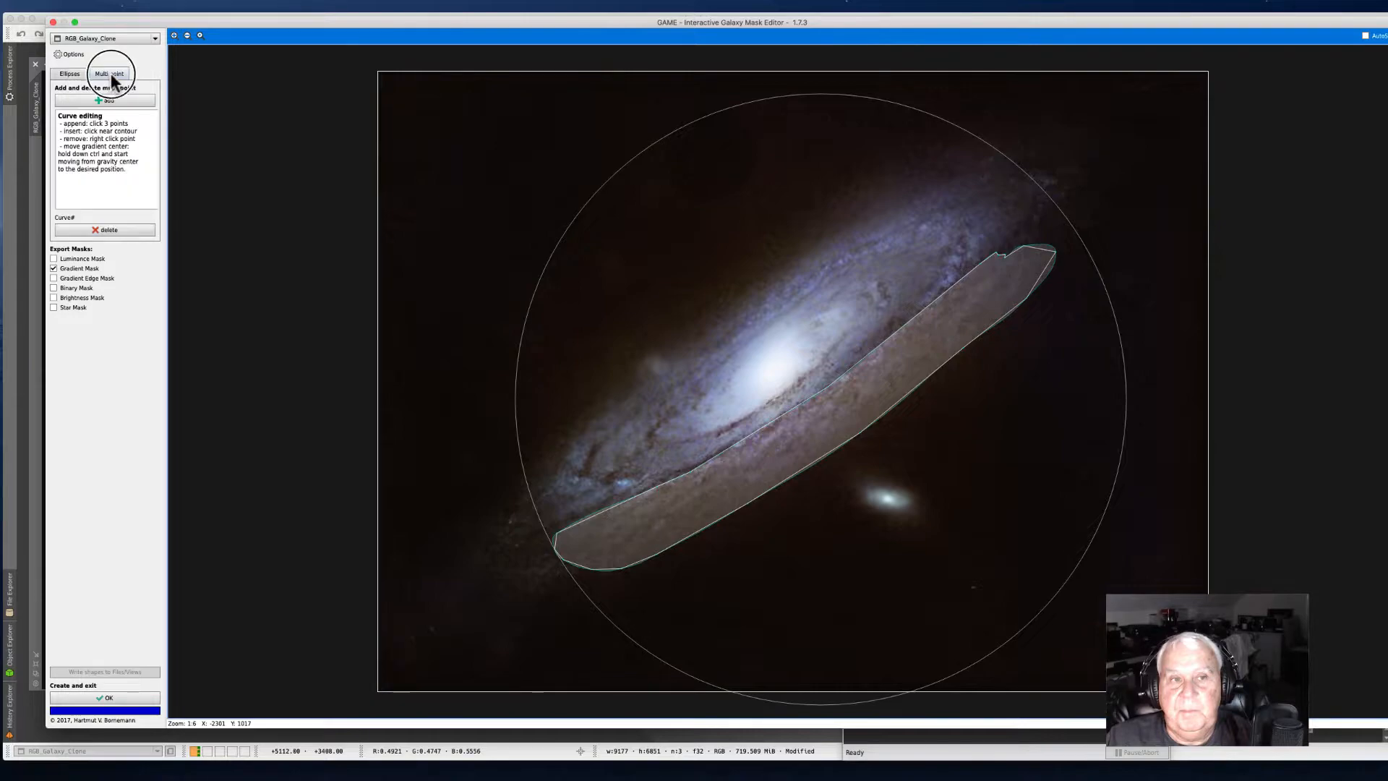
left_click(103, 231)
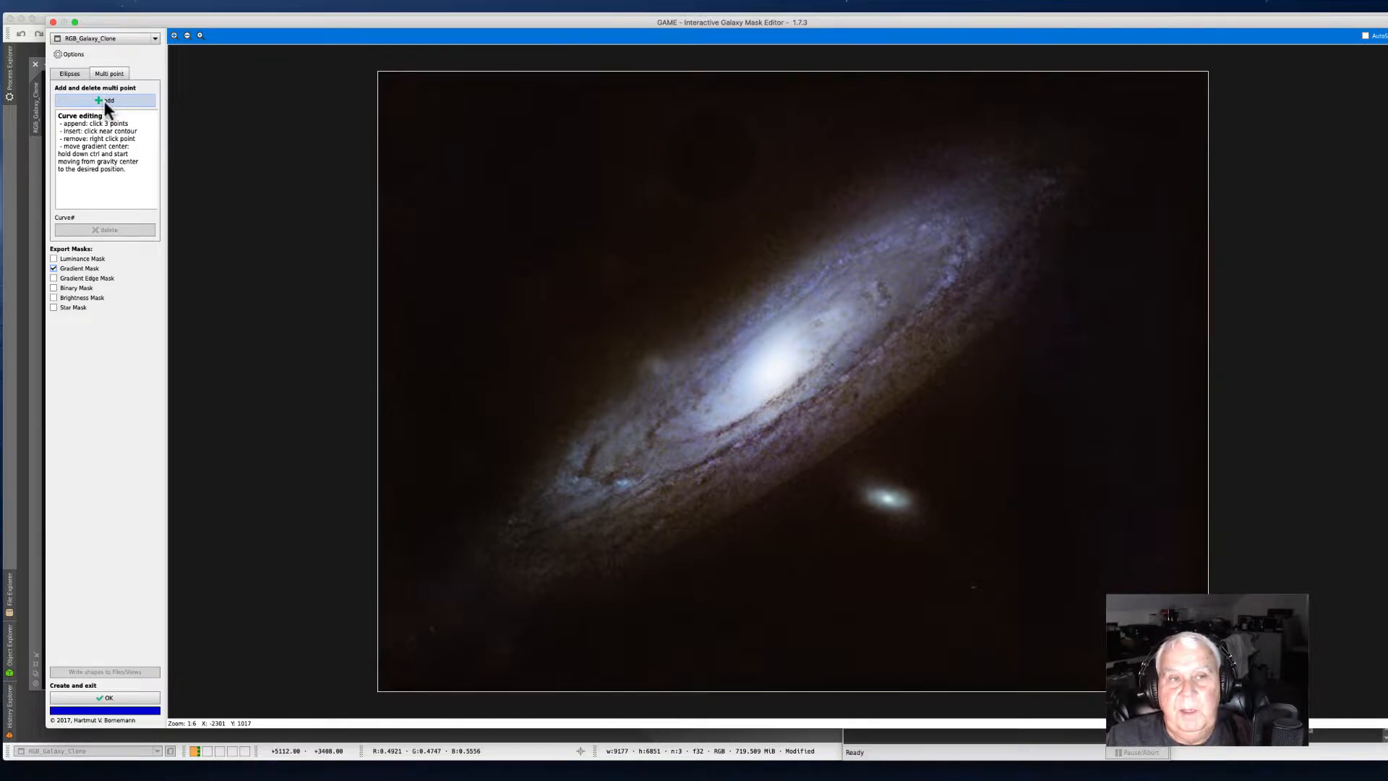
Step: Add a small narrow ellipse along the dust lane just below the galaxy core
left_click(65, 74)
left_click(97, 99)
left_click_drag(792, 382, 862, 363)
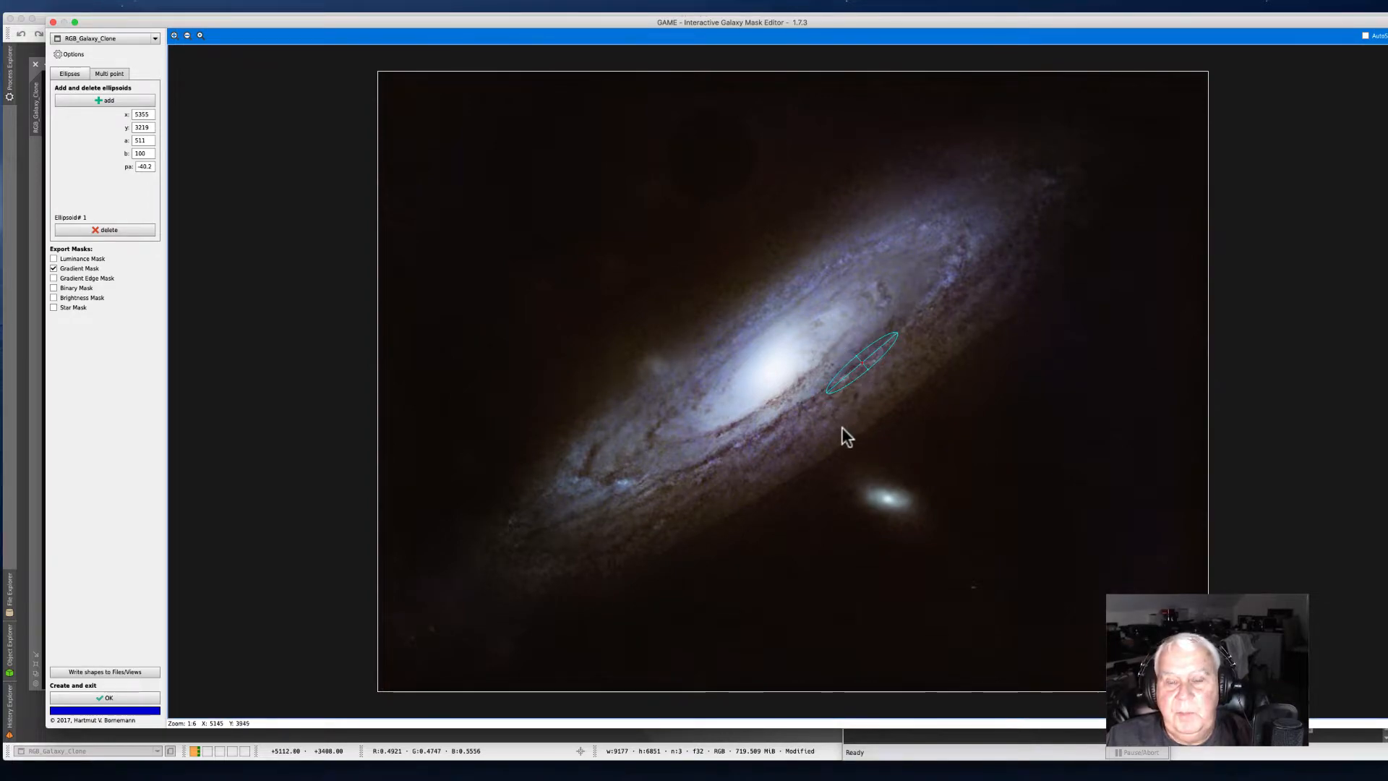
left_click_drag(868, 369, 872, 369)
Step: Add a second long, thin ellipse stretched along the lower-right edge of the galaxy disc
left_click(110, 100)
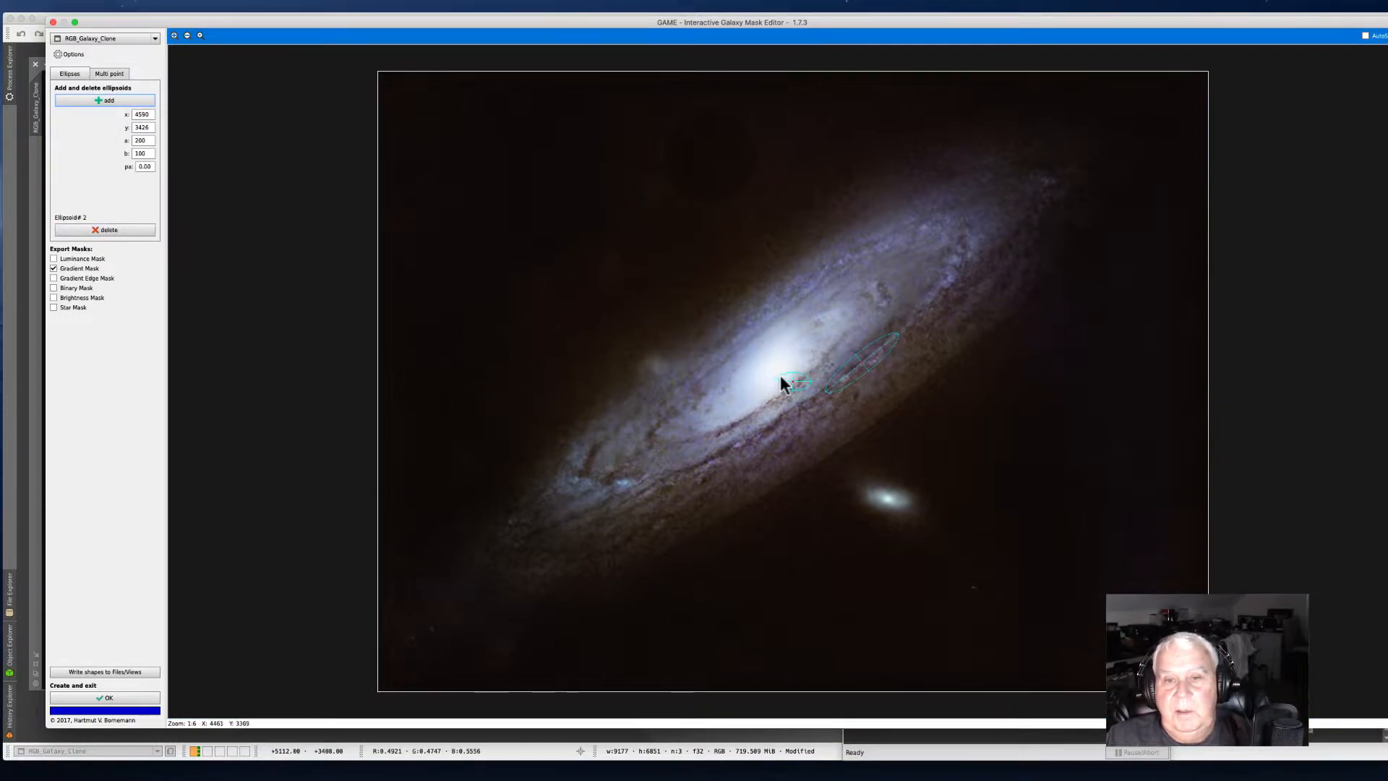
left_click_drag(789, 379, 1019, 280)
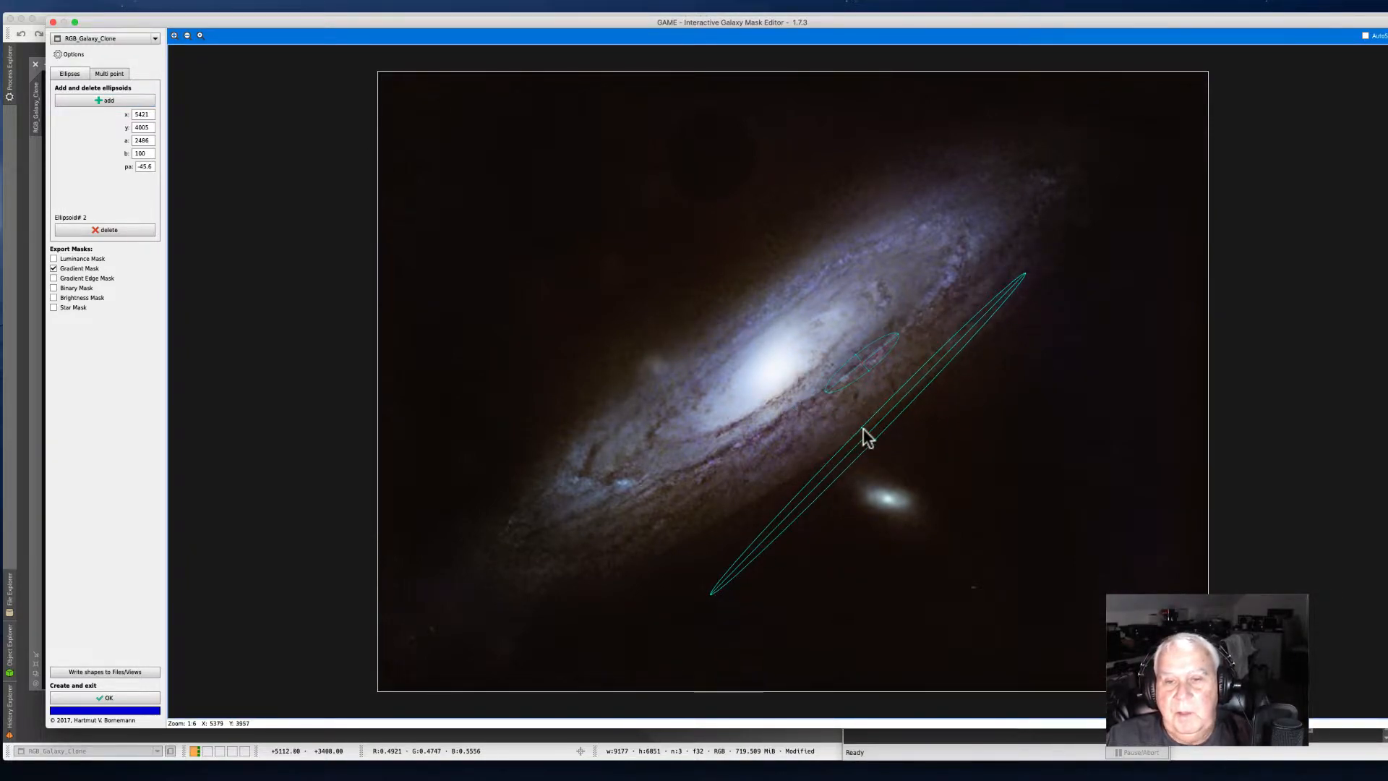
left_click_drag(864, 433, 946, 346)
left_click_drag(784, 499, 818, 511)
left_click_drag(944, 348, 954, 349)
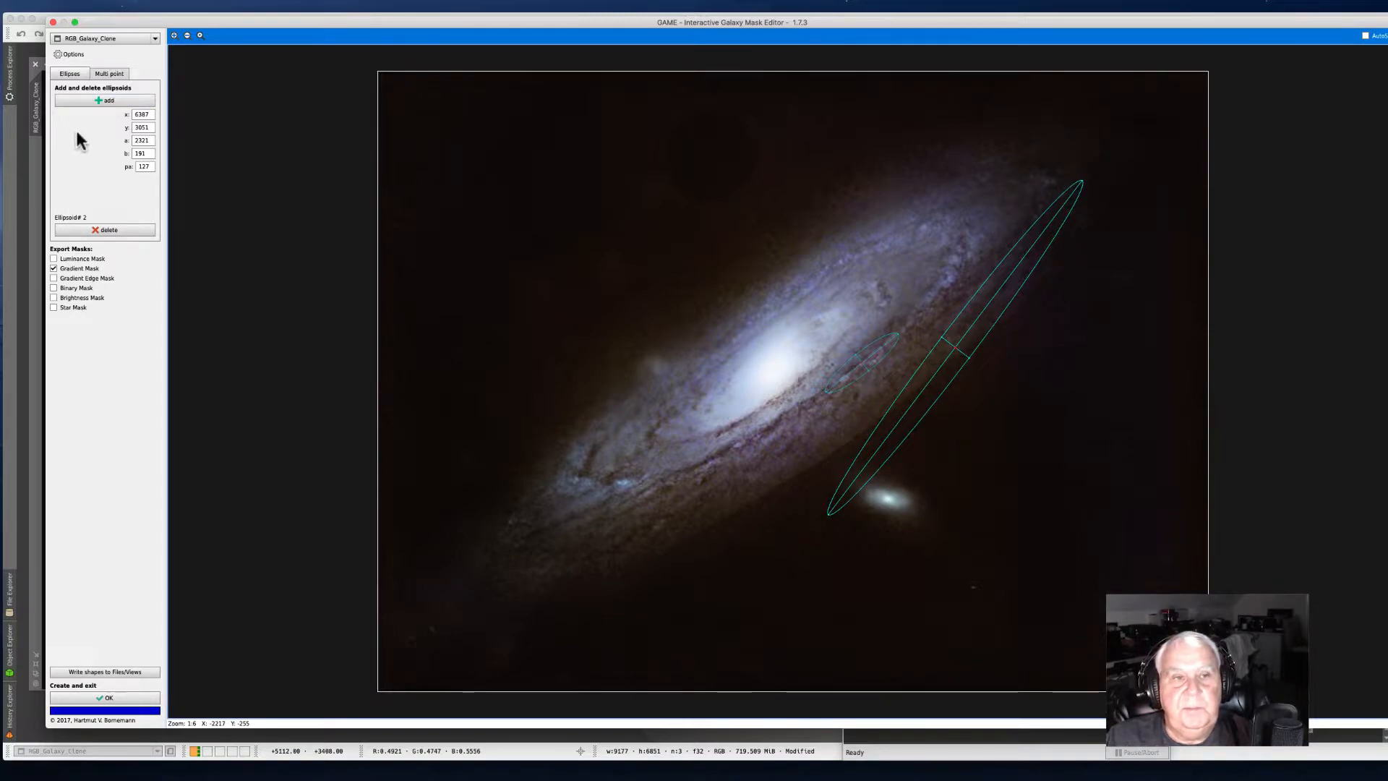
Step: Add further ellipses and stretch one along the lower-left dust lane of the disc
left_click(90, 101)
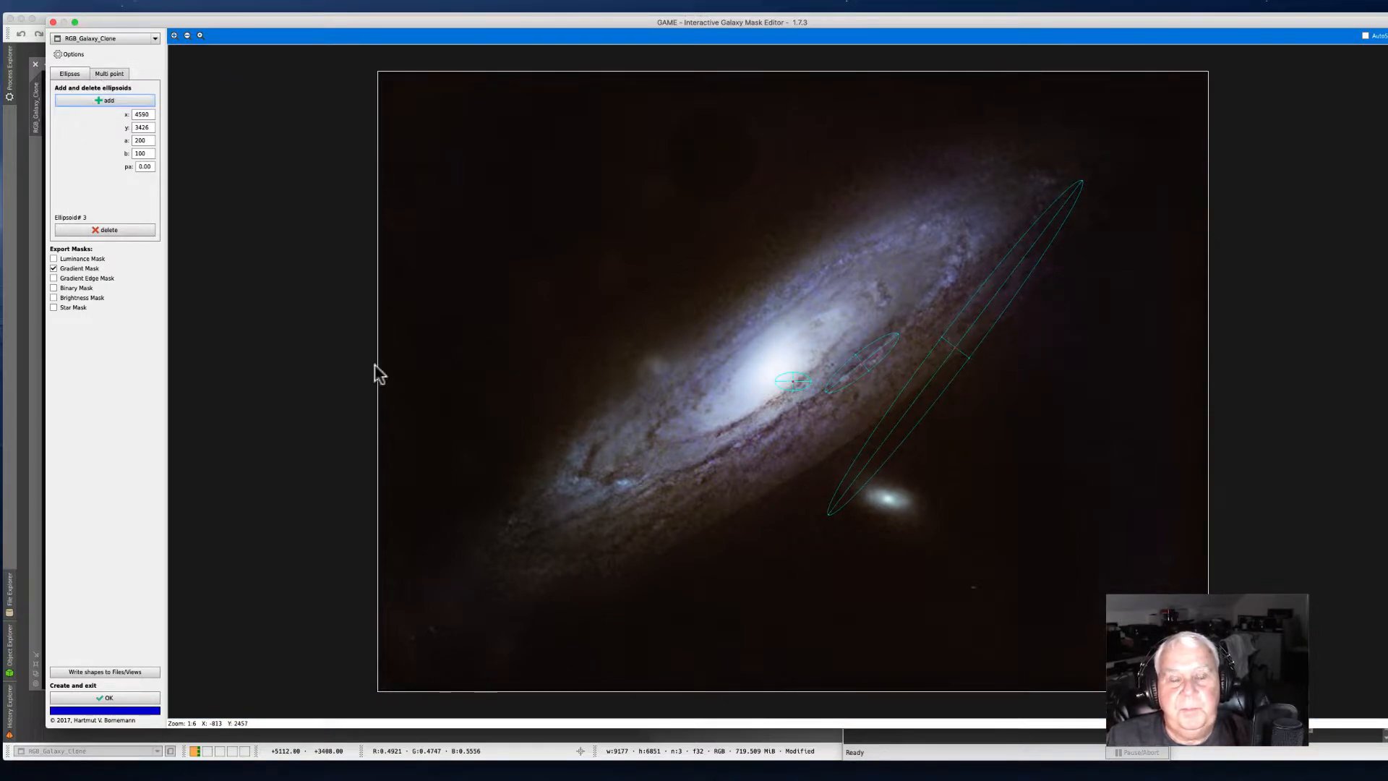
left_click(91, 99)
left_click_drag(788, 381, 852, 442)
left_click_drag(726, 516, 779, 480)
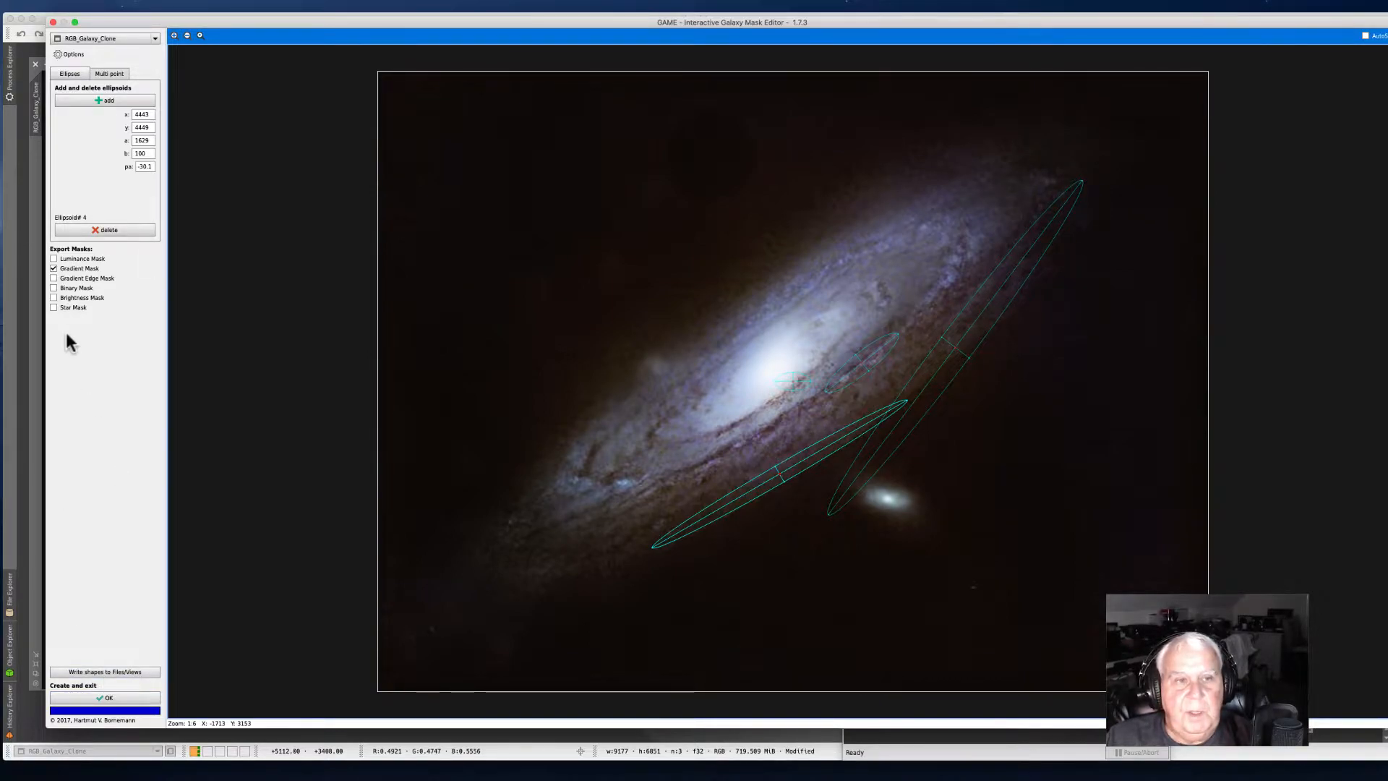
Step: Create the GAME mask from the ellipses and apply it as a mask to the RGB_Galaxy_Clone image
left_click(119, 698)
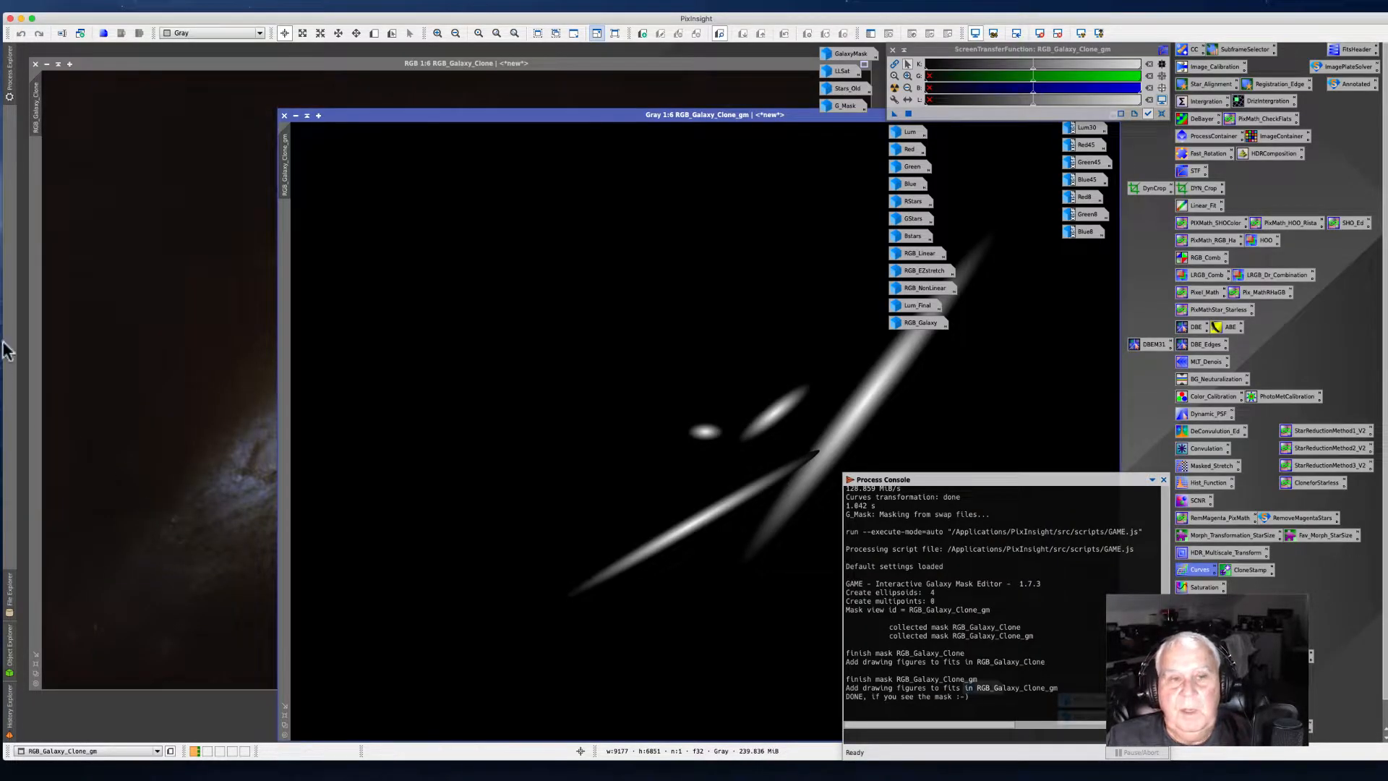
mouse_move(289, 179)
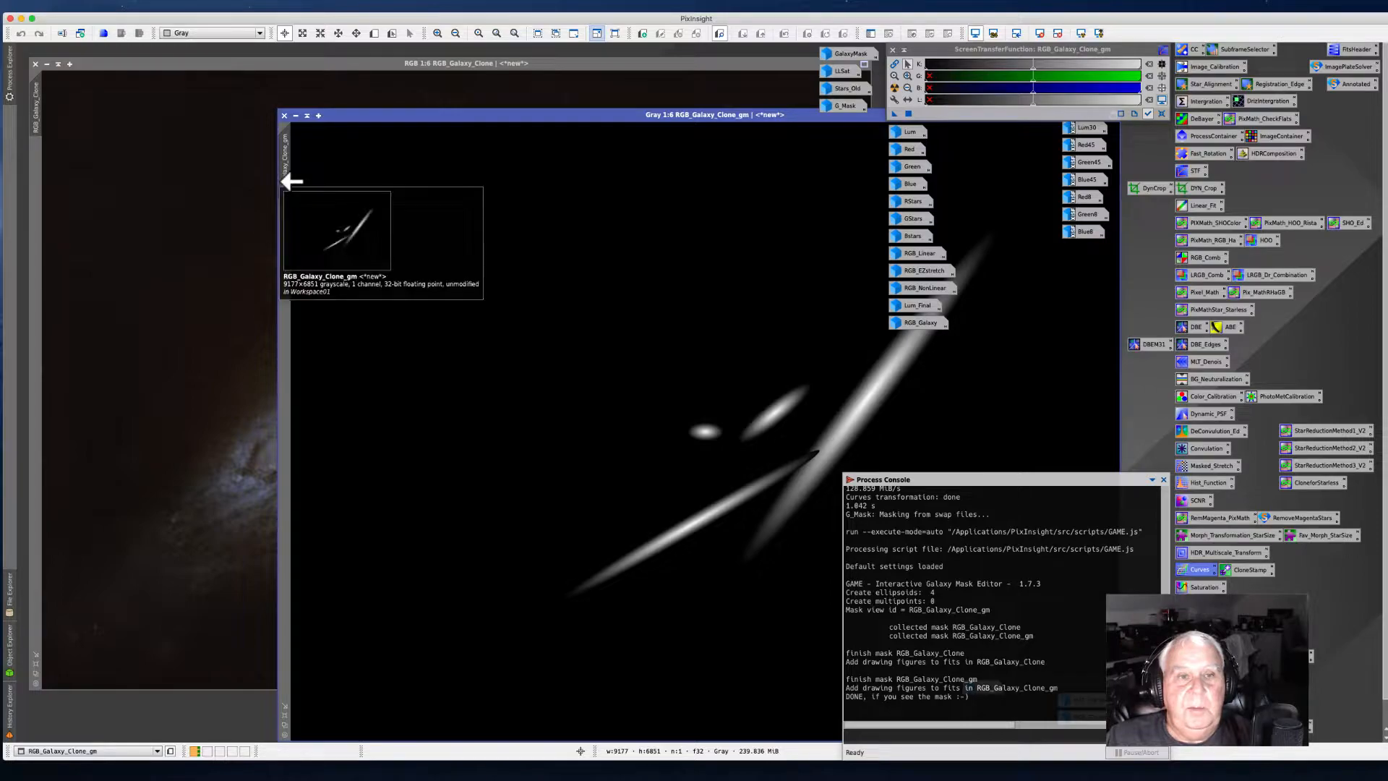
left_click_drag(288, 179, 35, 216)
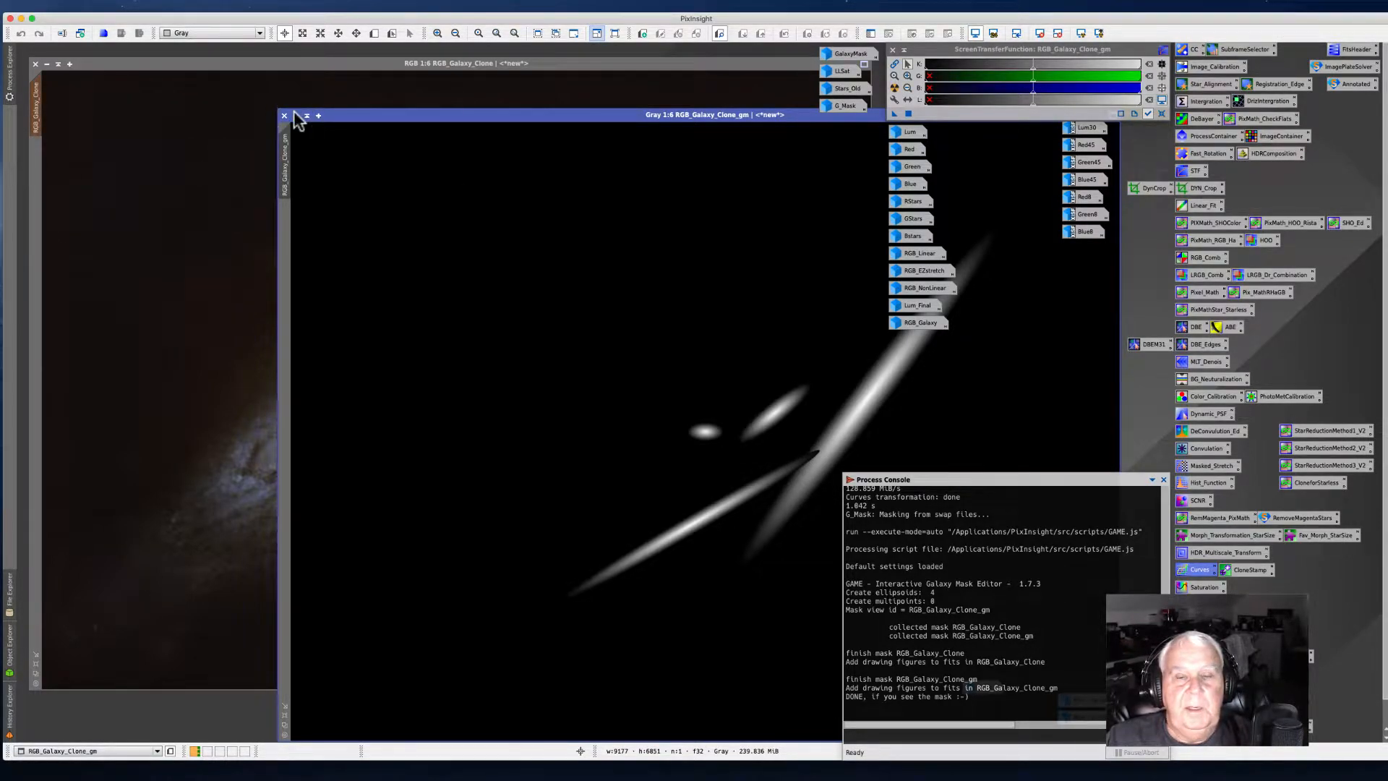
Step: Iconize the RGB_Galaxy_Clone_gm mask view and open the saved Deconvolution process instance
left_click(296, 115)
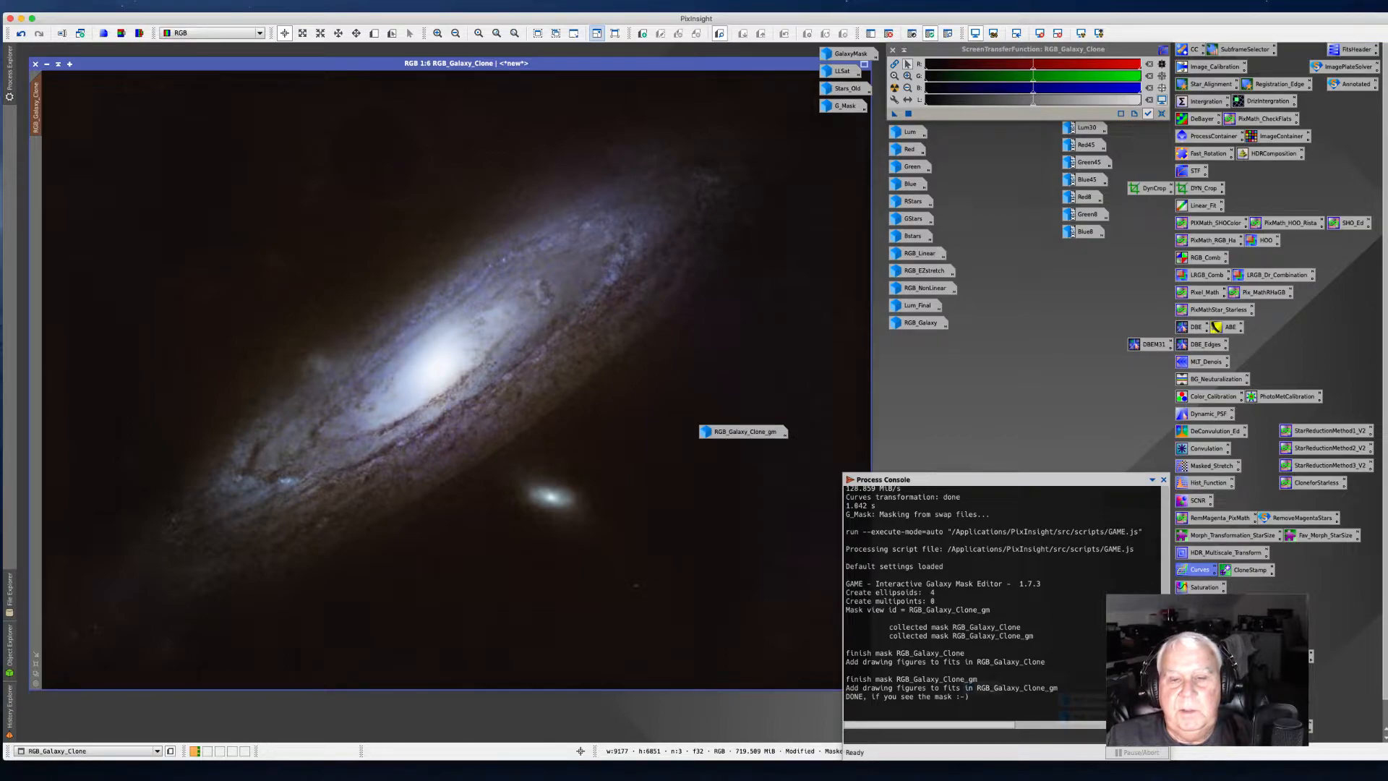
left_click_drag(735, 432, 837, 132)
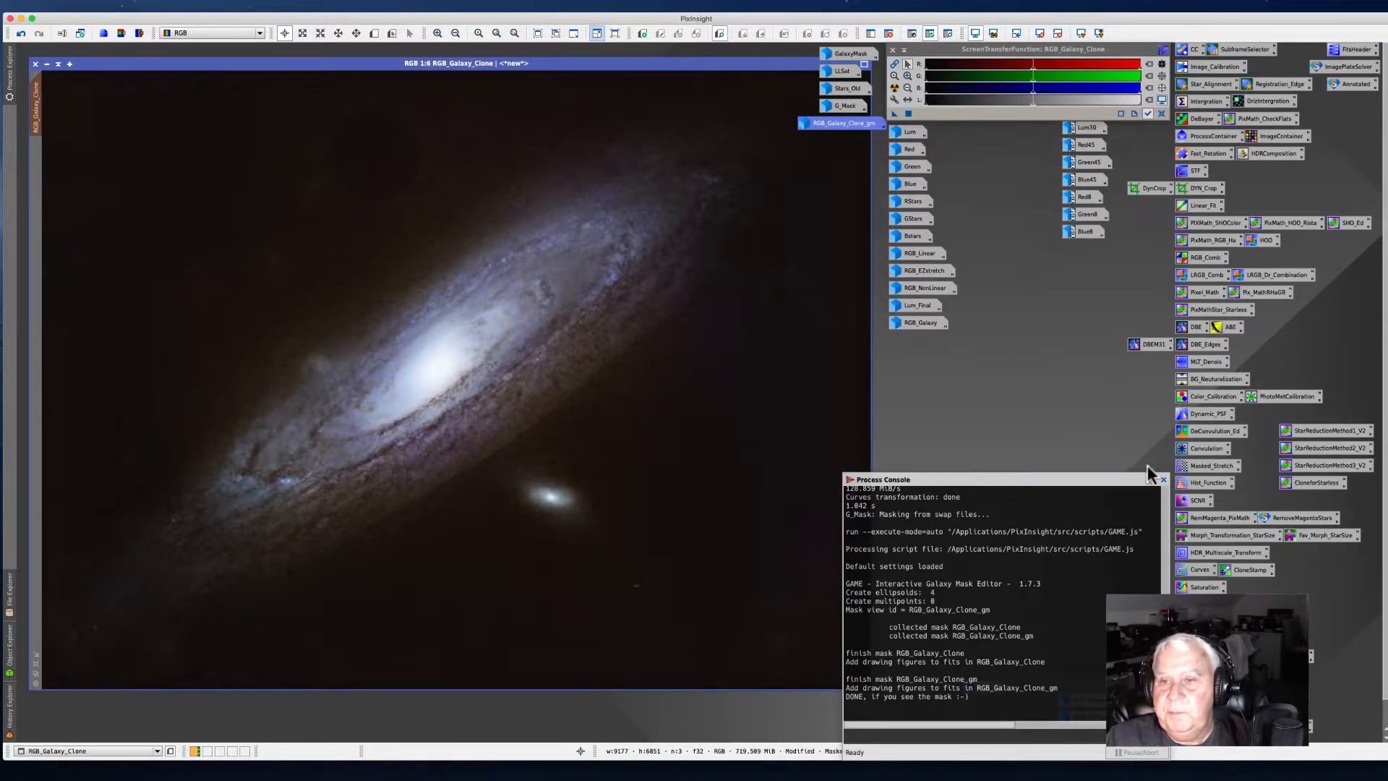
double_click(1205, 432)
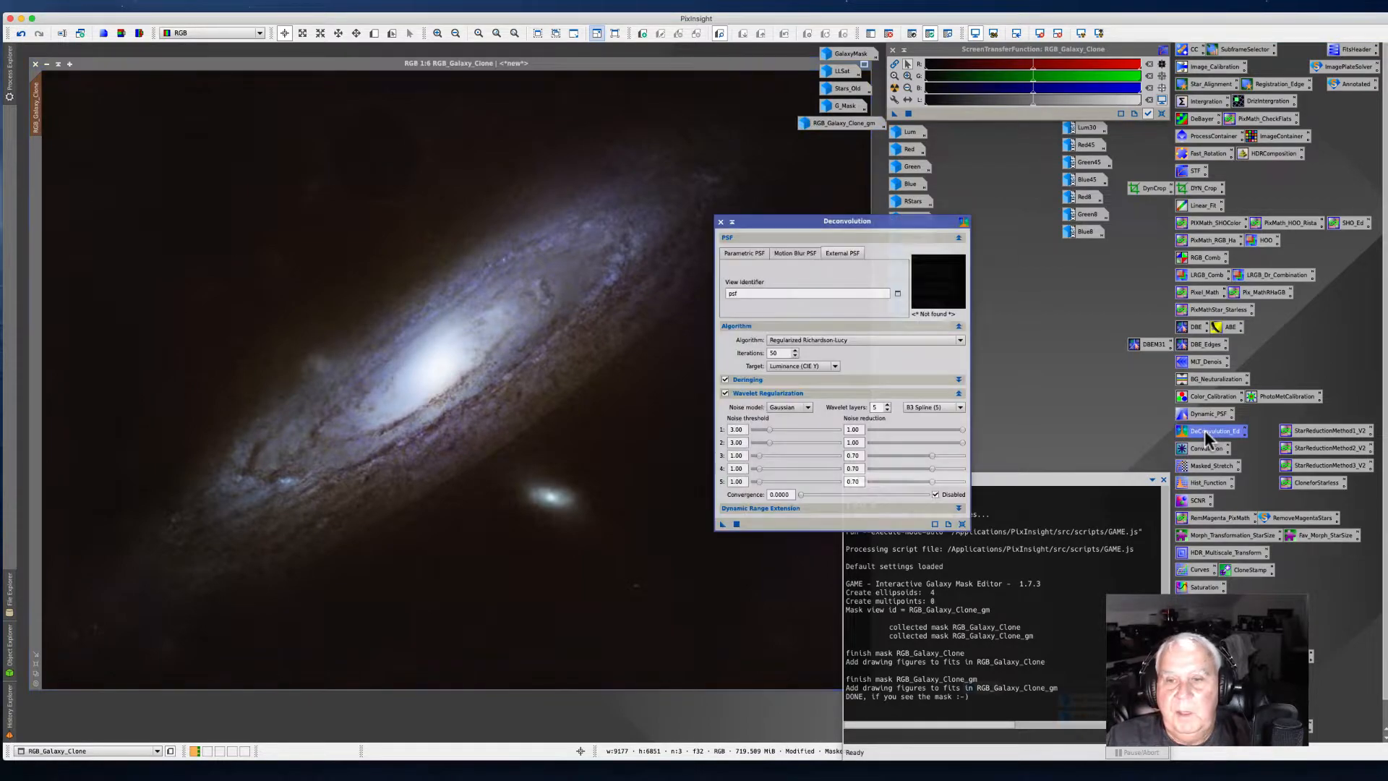
left_click_drag(752, 224, 760, 149)
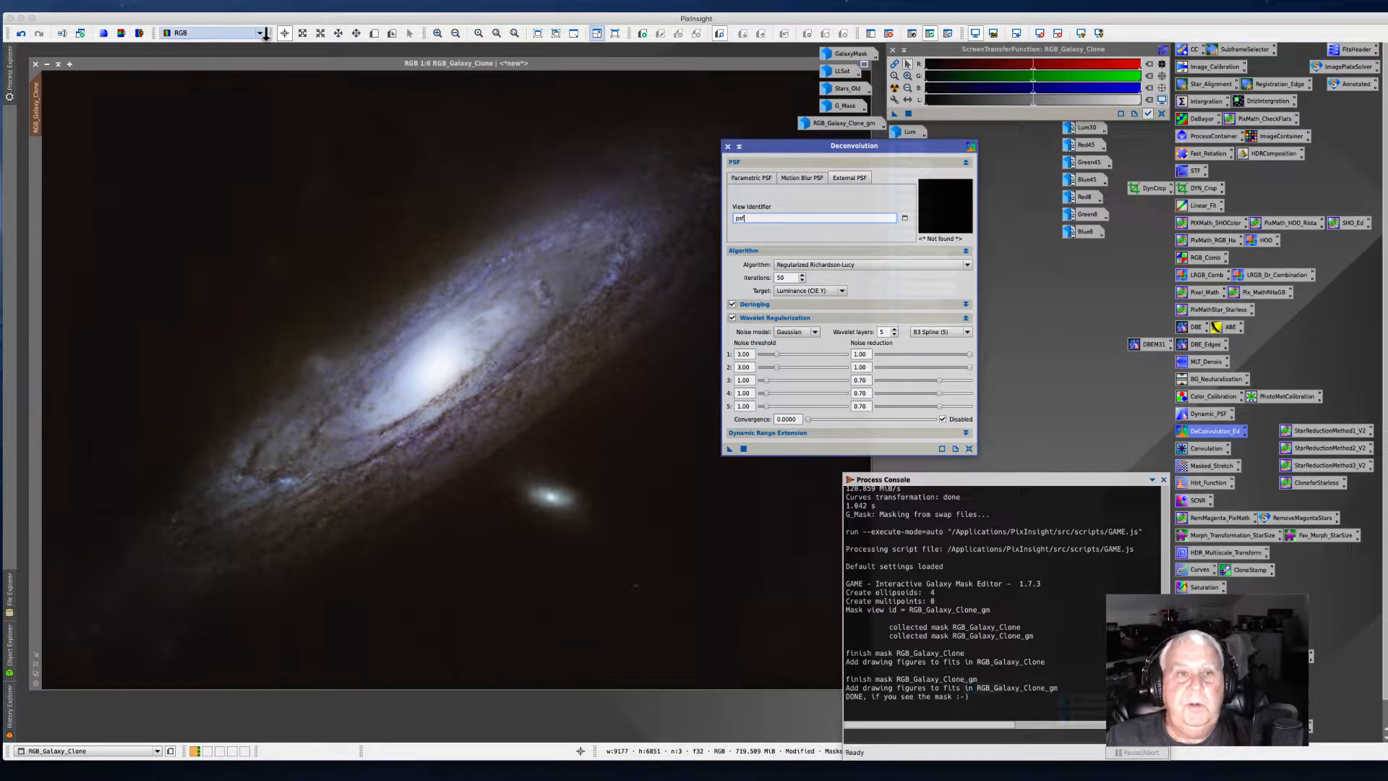
Step: Define a preview over a strip of the galaxy's dust lanes and switch to it
left_click(373, 34)
left_click_drag(497, 359, 581, 359)
left_click(36, 155)
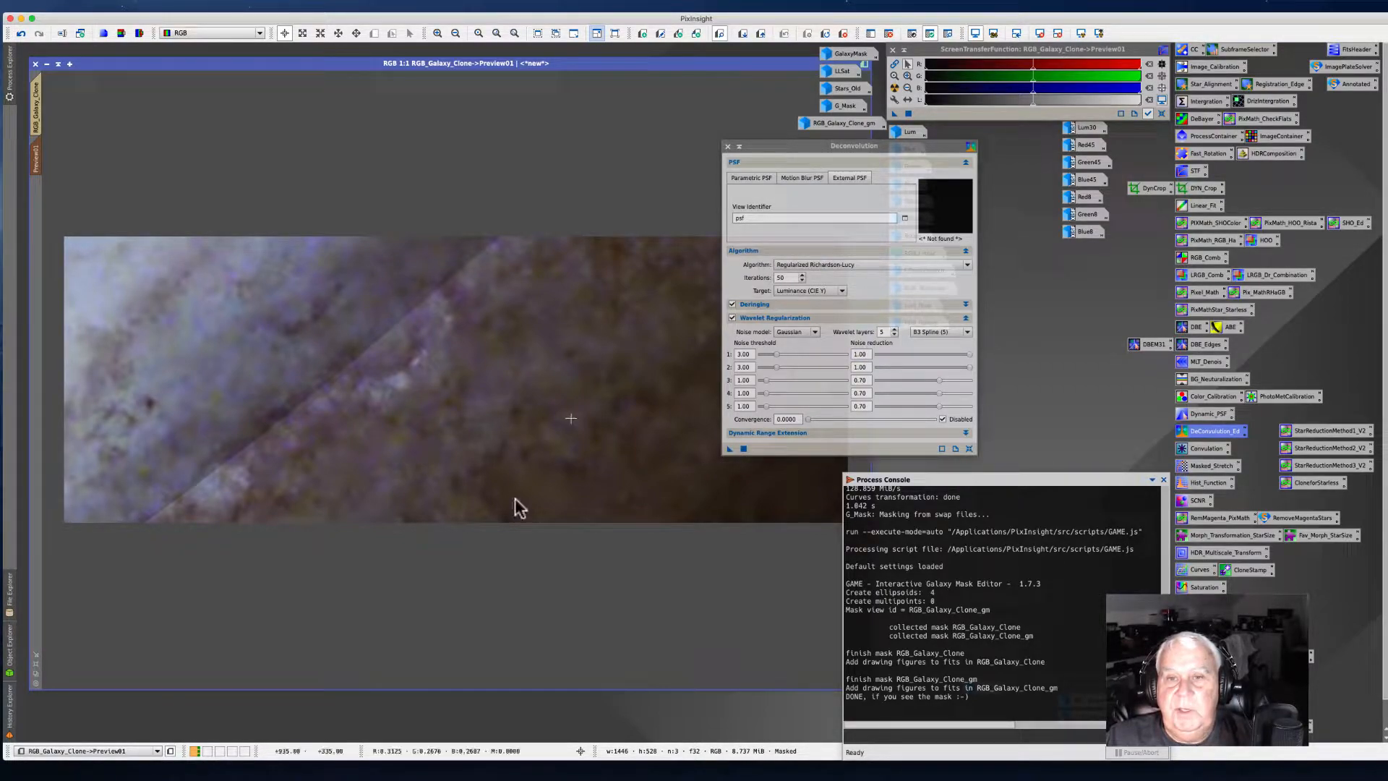
Step: Try to apply Deconvolution to the preview using the external PSF settings
left_click_drag(730, 449, 461, 418)
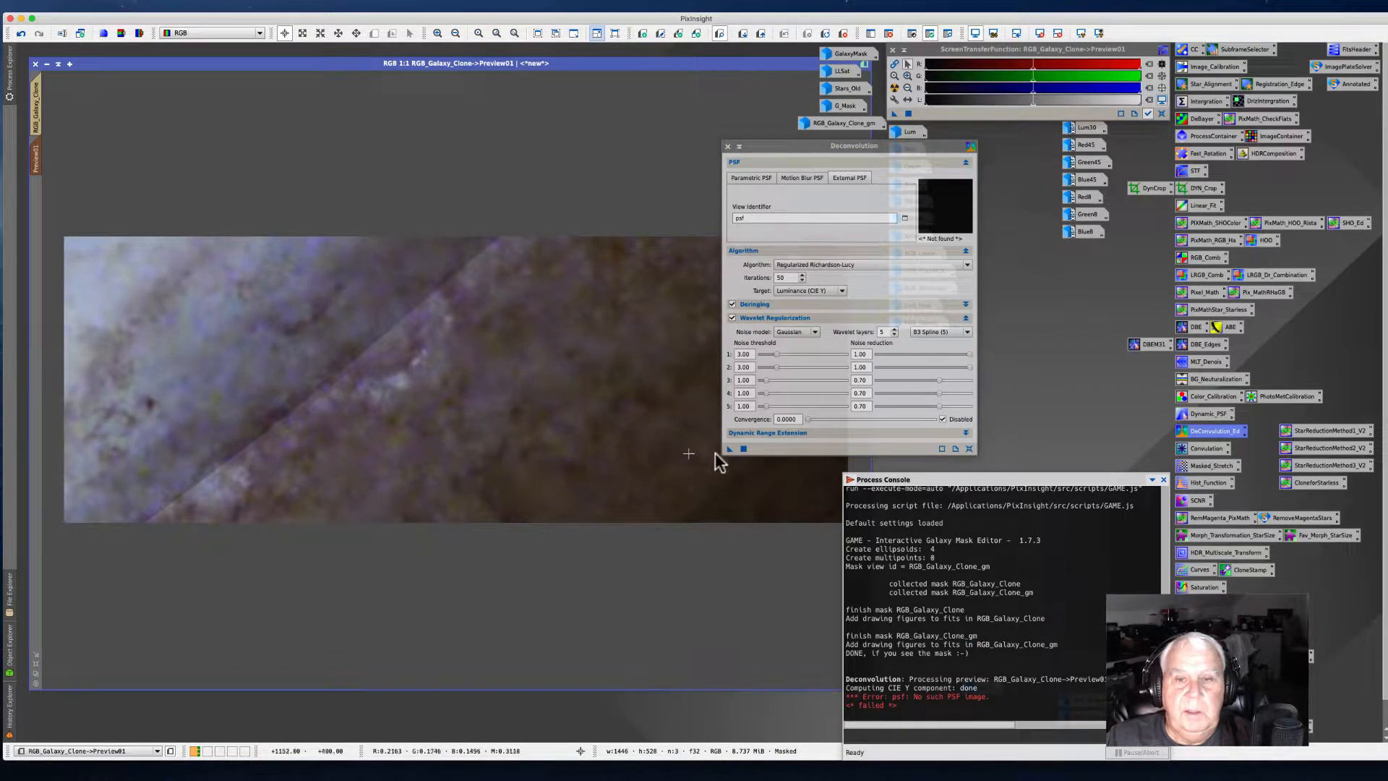
left_click(745, 450)
left_click(743, 450)
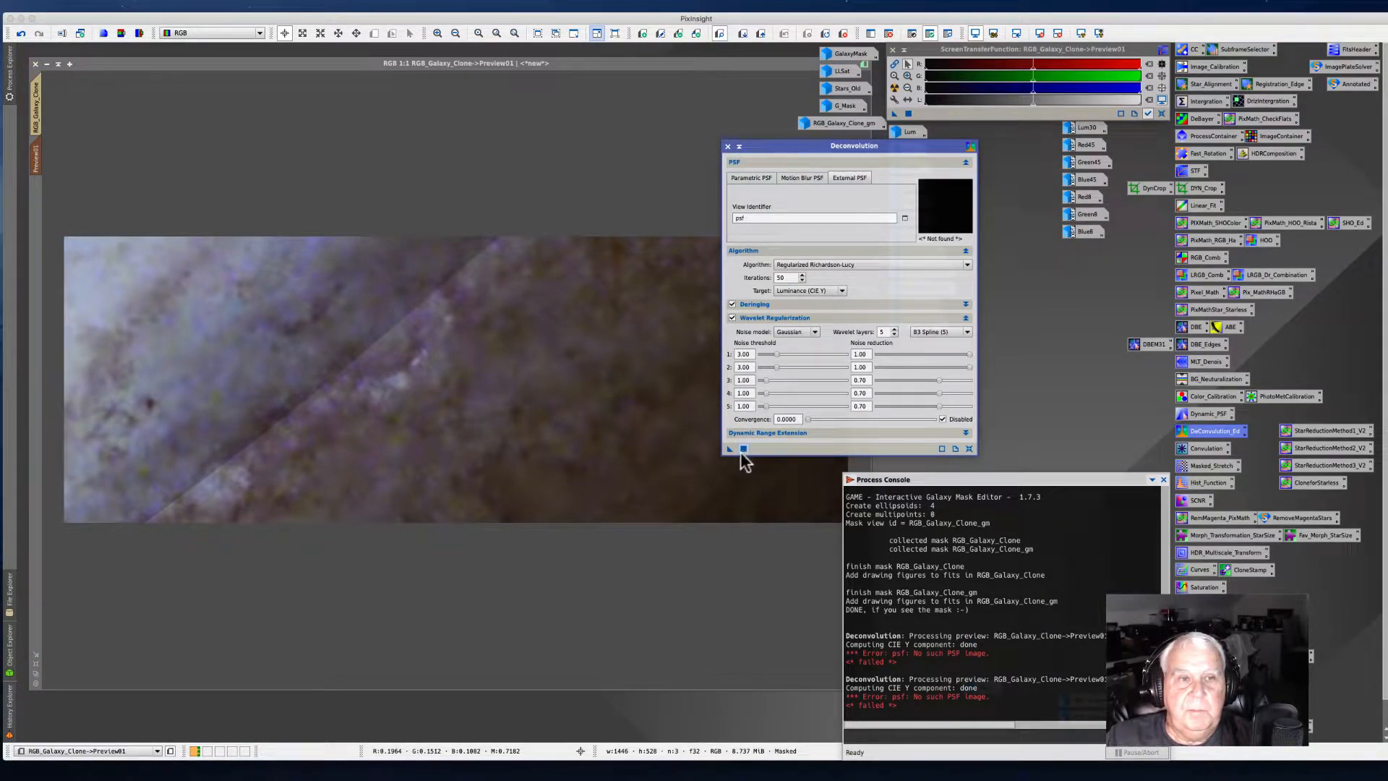
left_click(37, 159)
Step: Apply Deconvolution to the preview with a Parametric PSF and deringing disabled, then close the dialog
left_click_drag(788, 144, 784, 120)
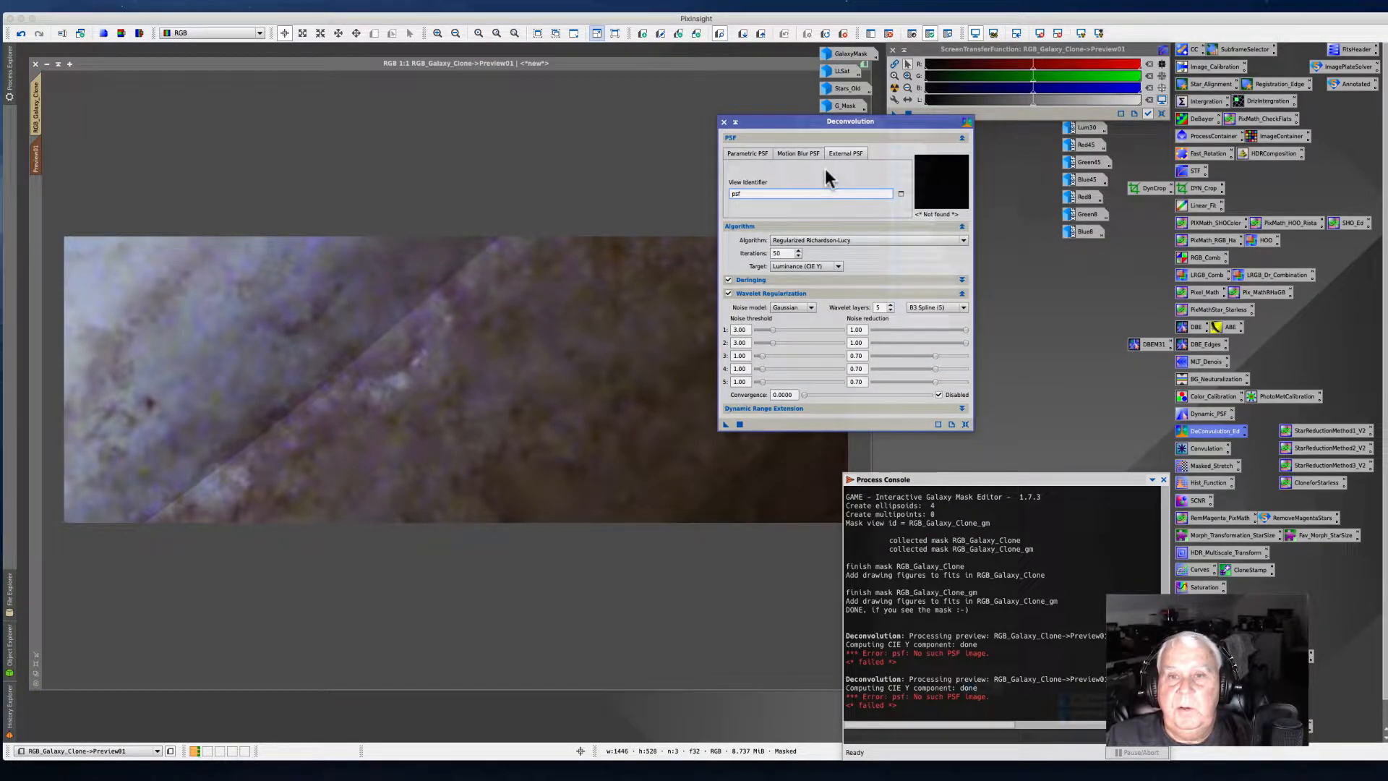
left_click(764, 152)
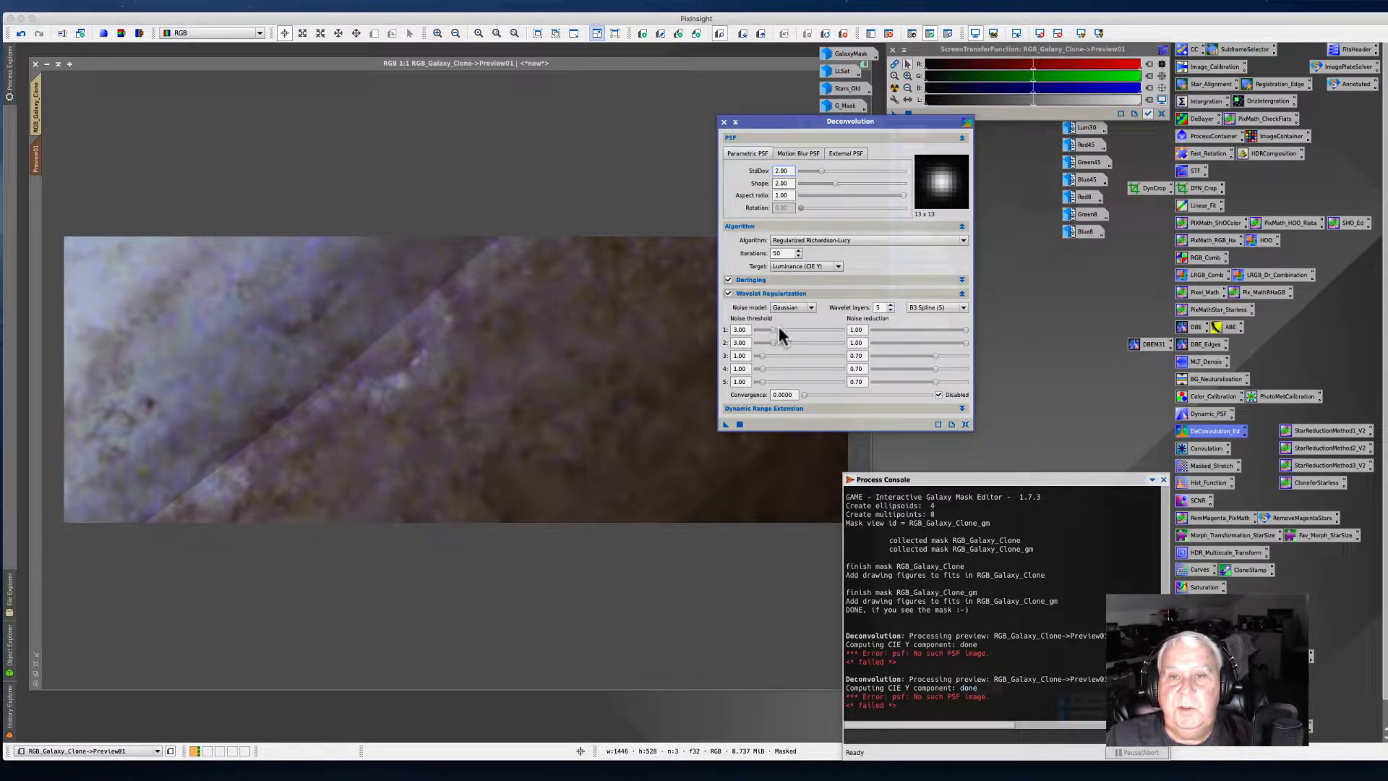
left_click_drag(725, 424, 539, 418)
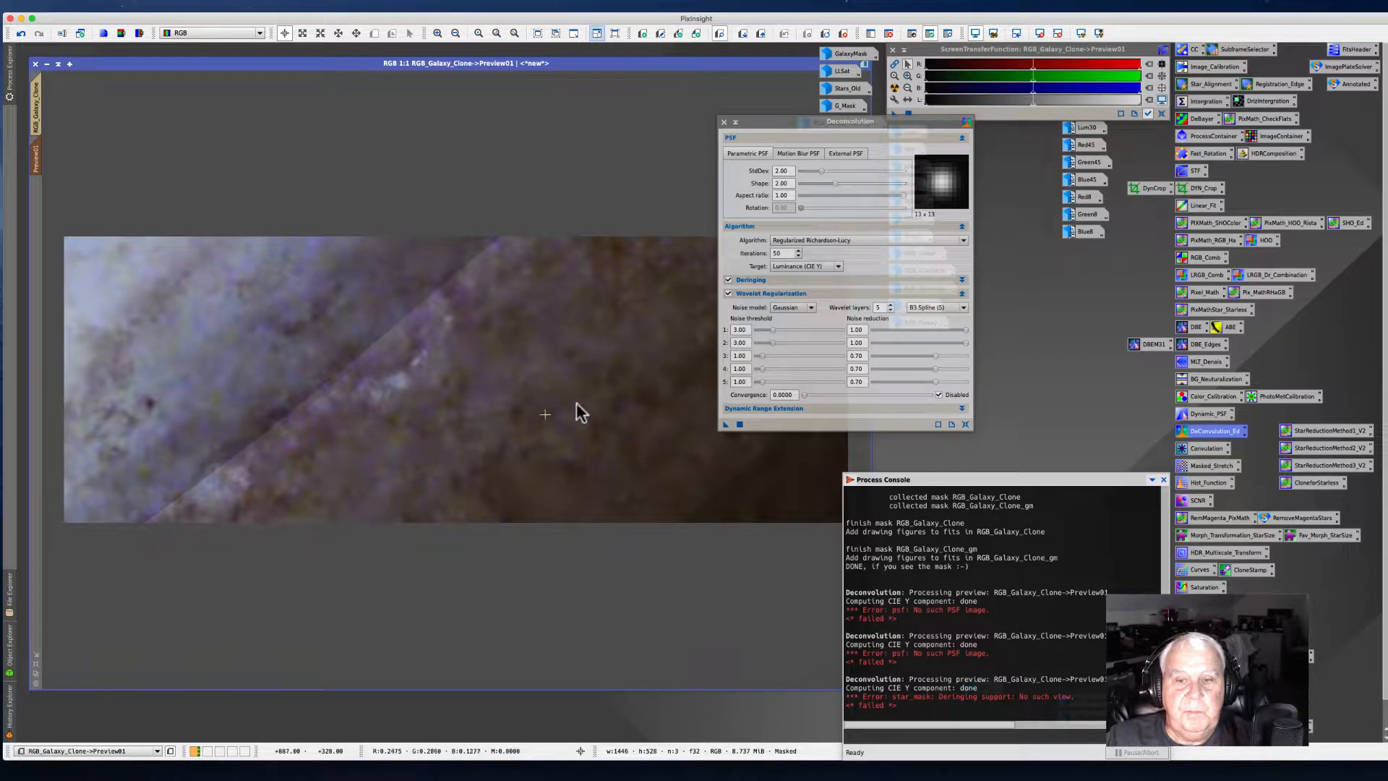
left_click(739, 424)
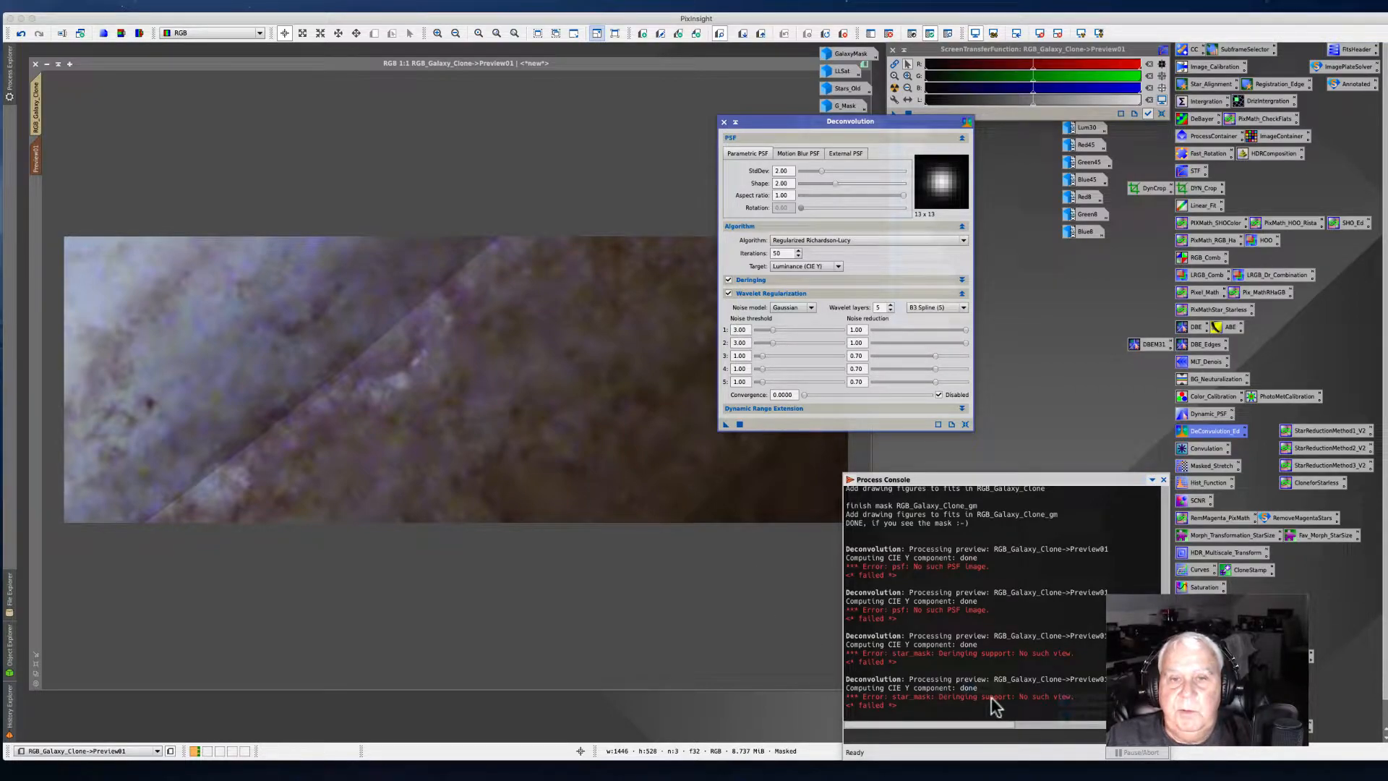
left_click(728, 281)
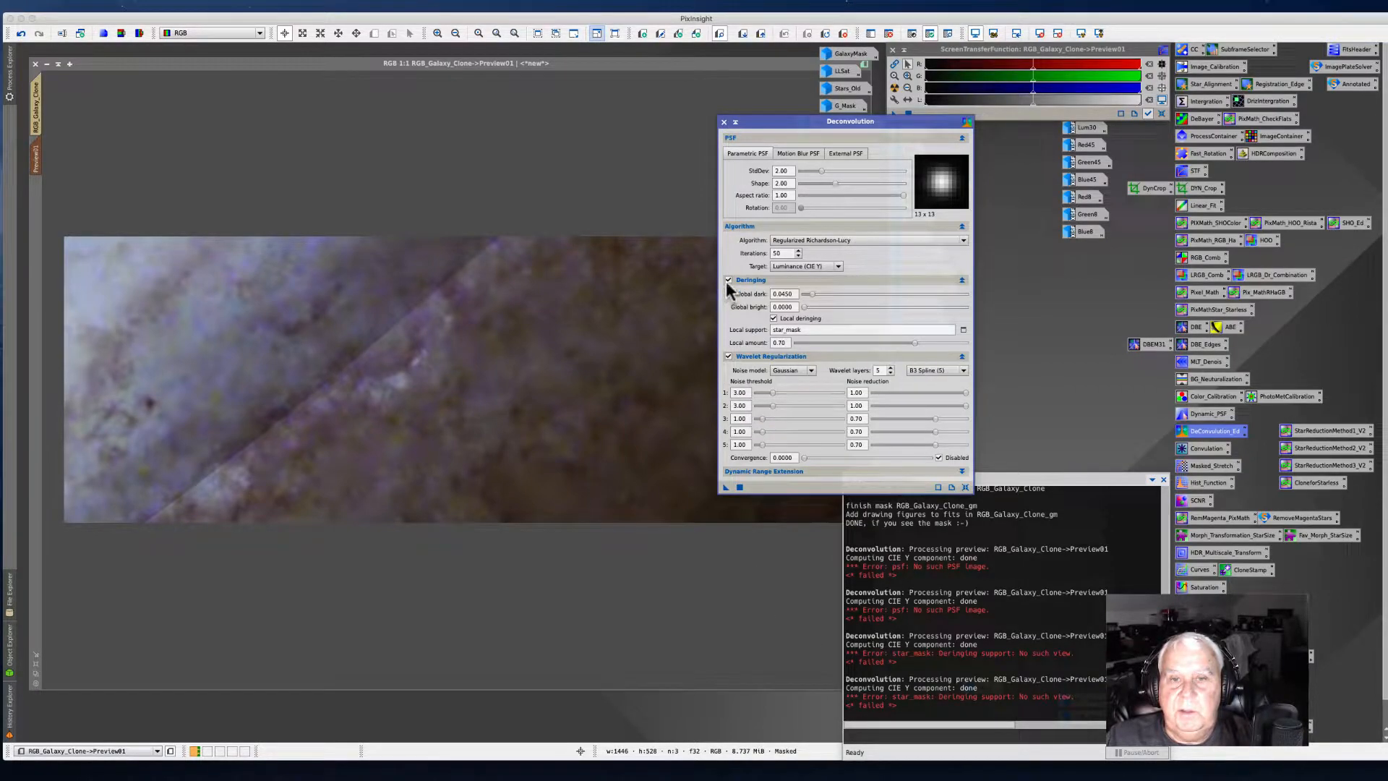
left_click_drag(726, 486, 506, 426)
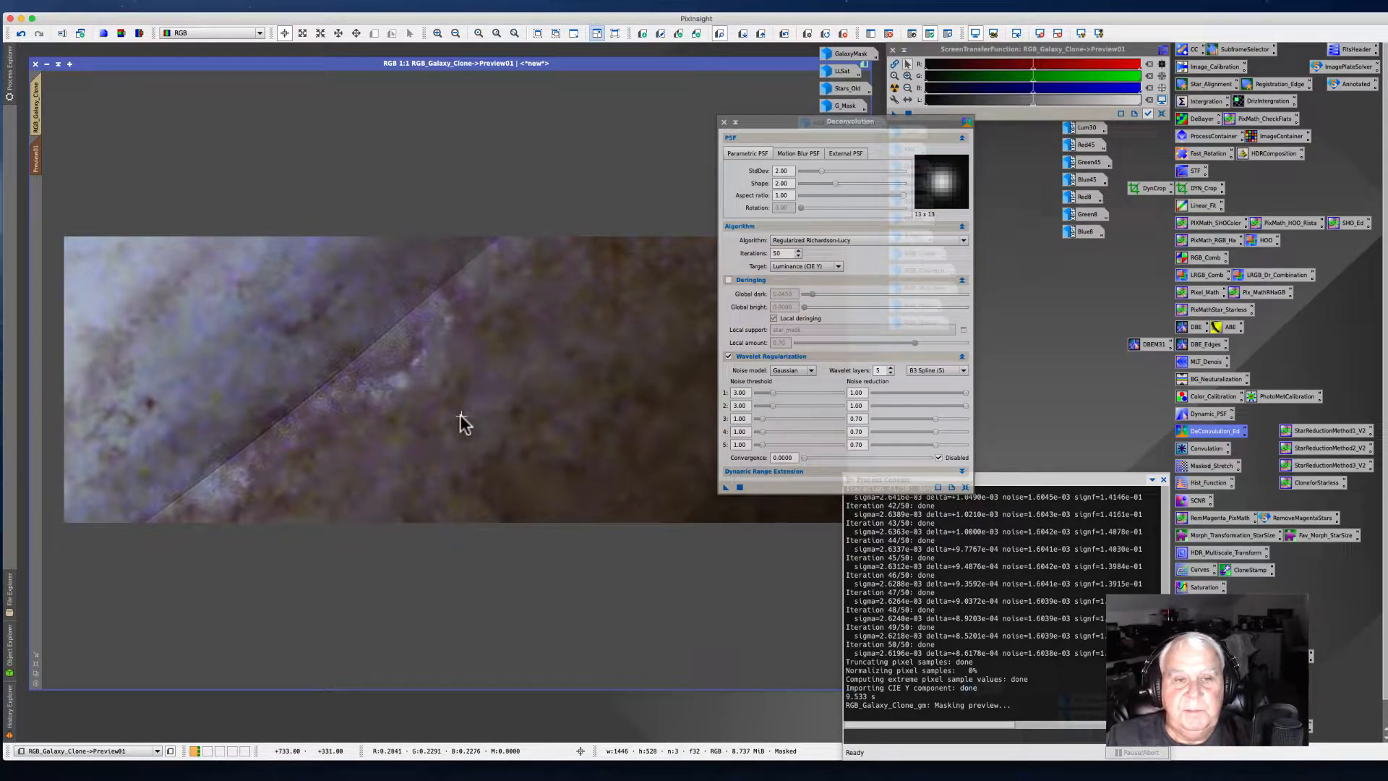
left_click(723, 122)
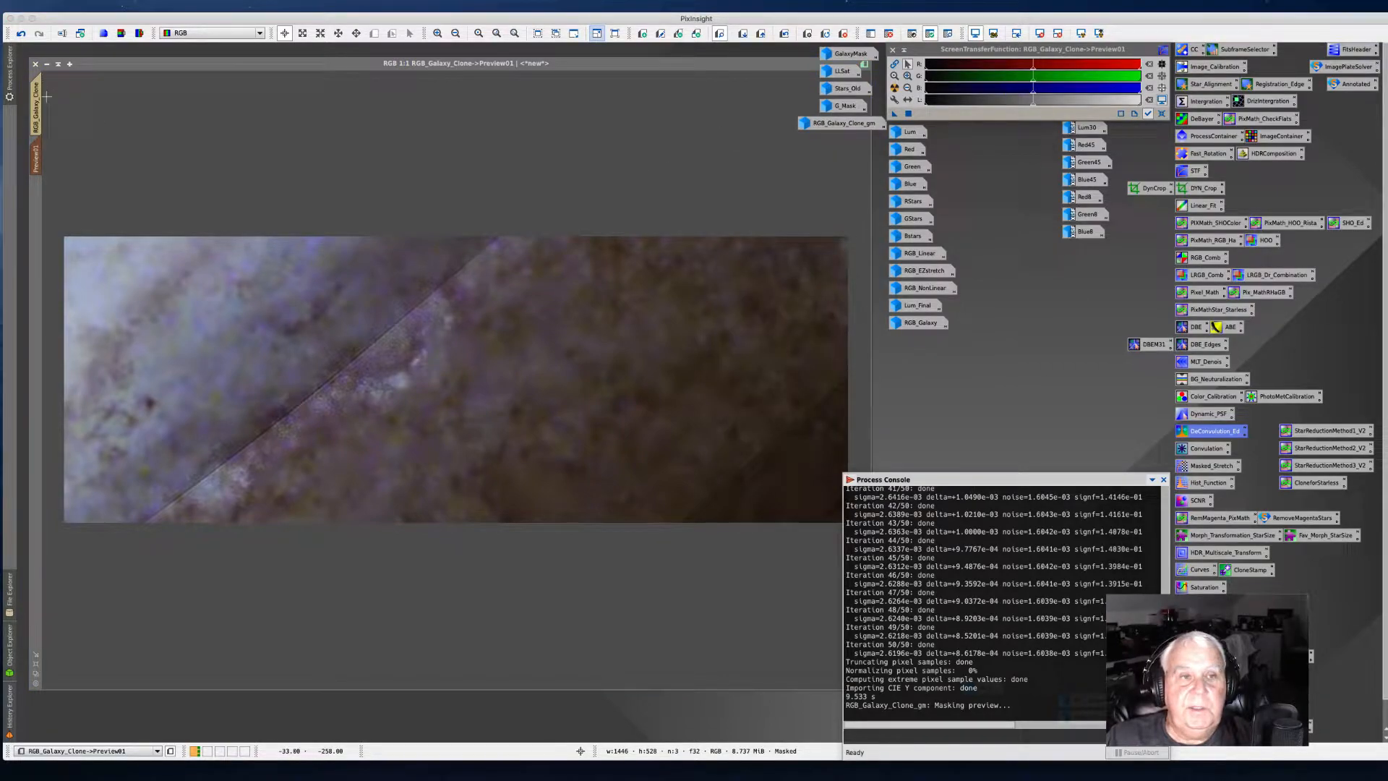
Step: Remove the mask from the galaxy clone and delete the preview
left_click_drag(35, 159, 100, 113)
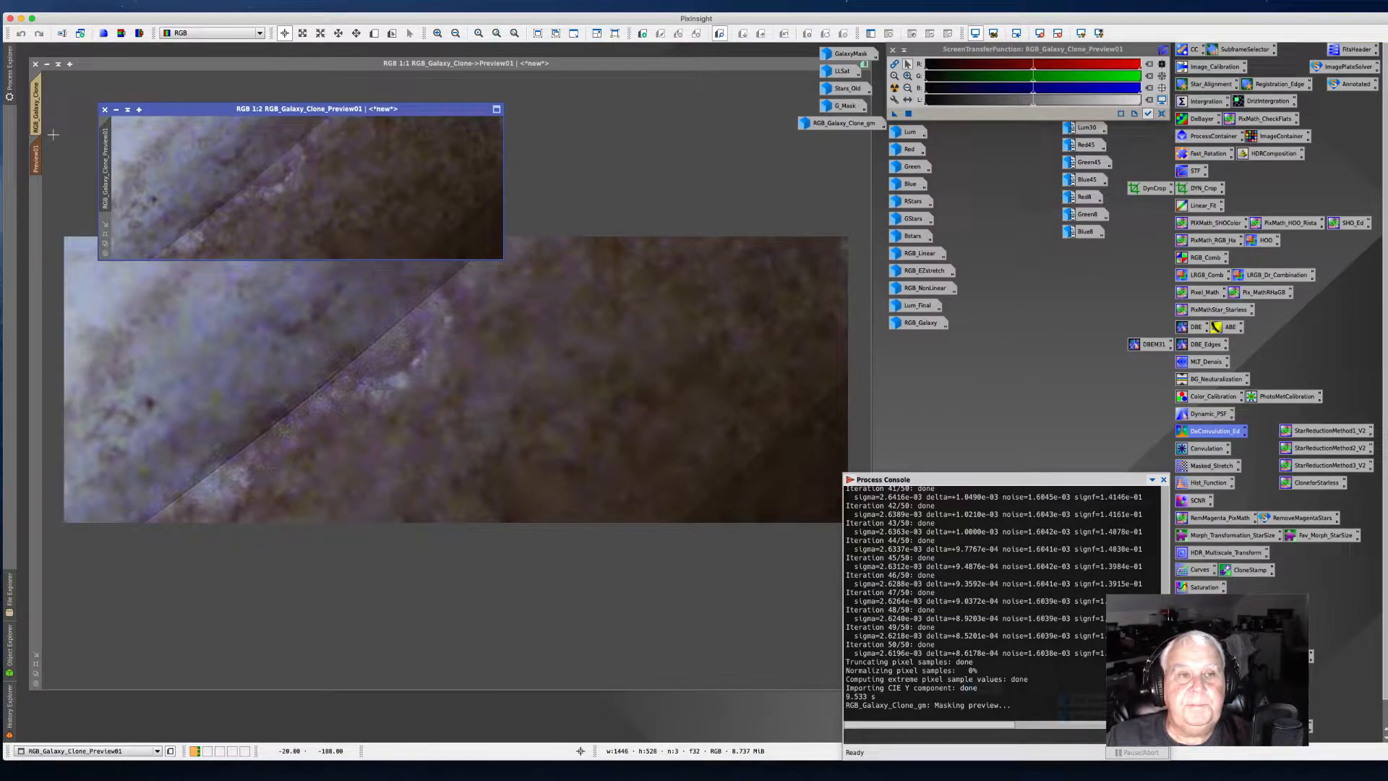
left_click(36, 160)
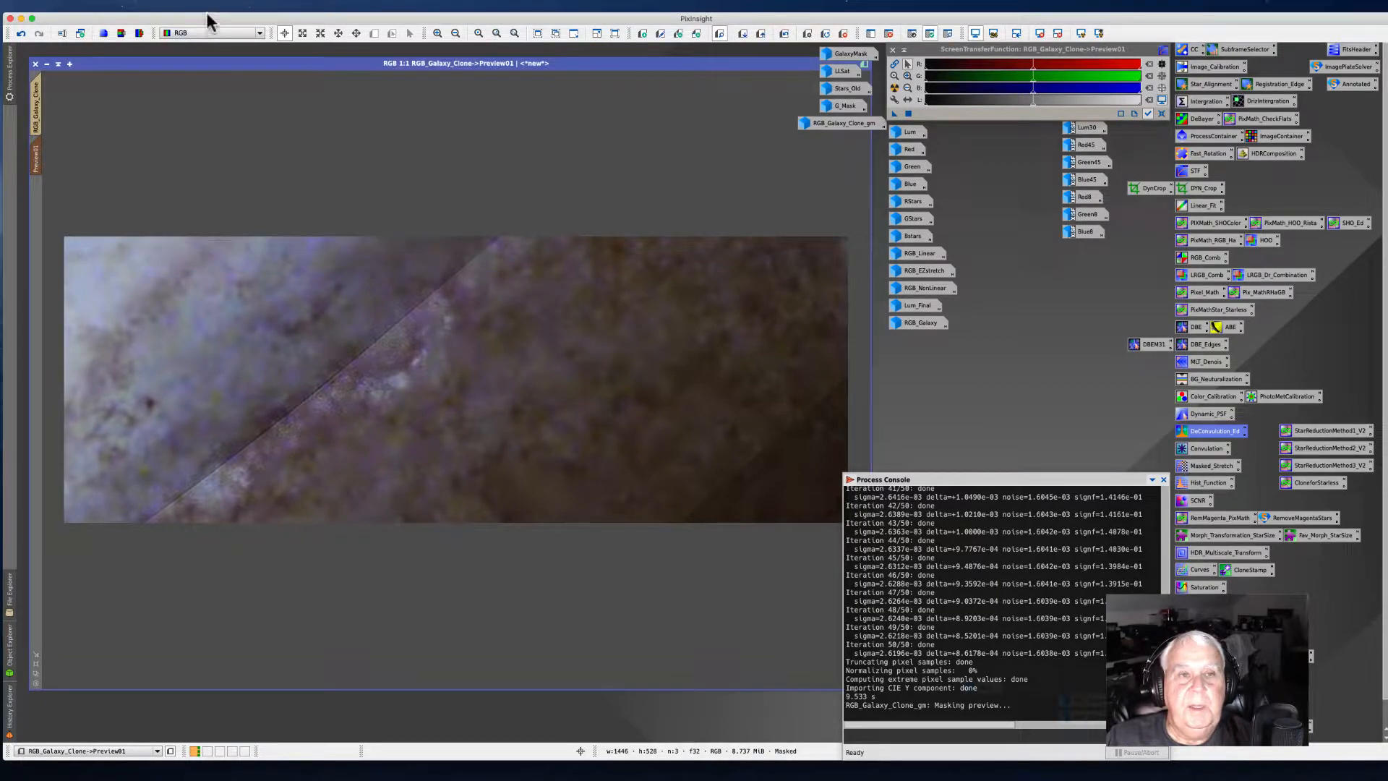
left_click(228, 6)
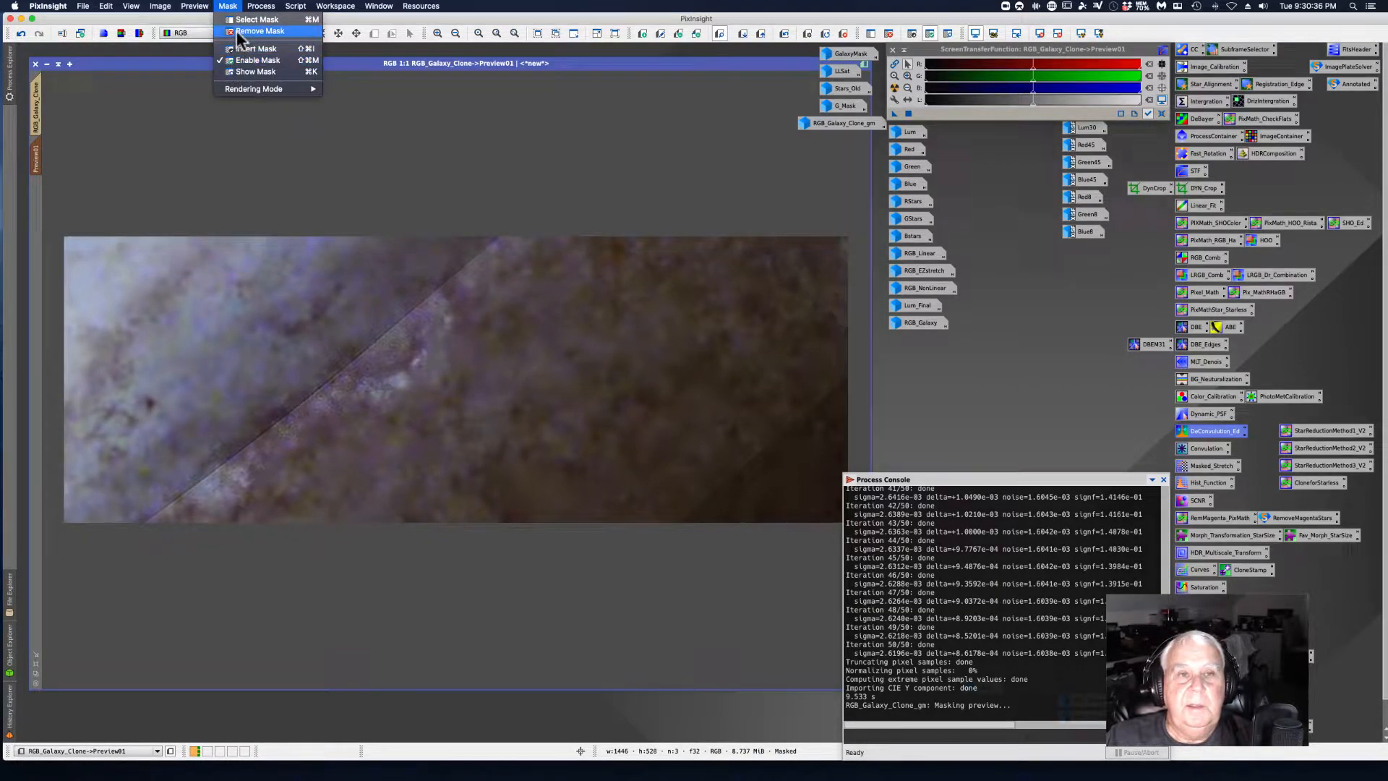
left_click(260, 32)
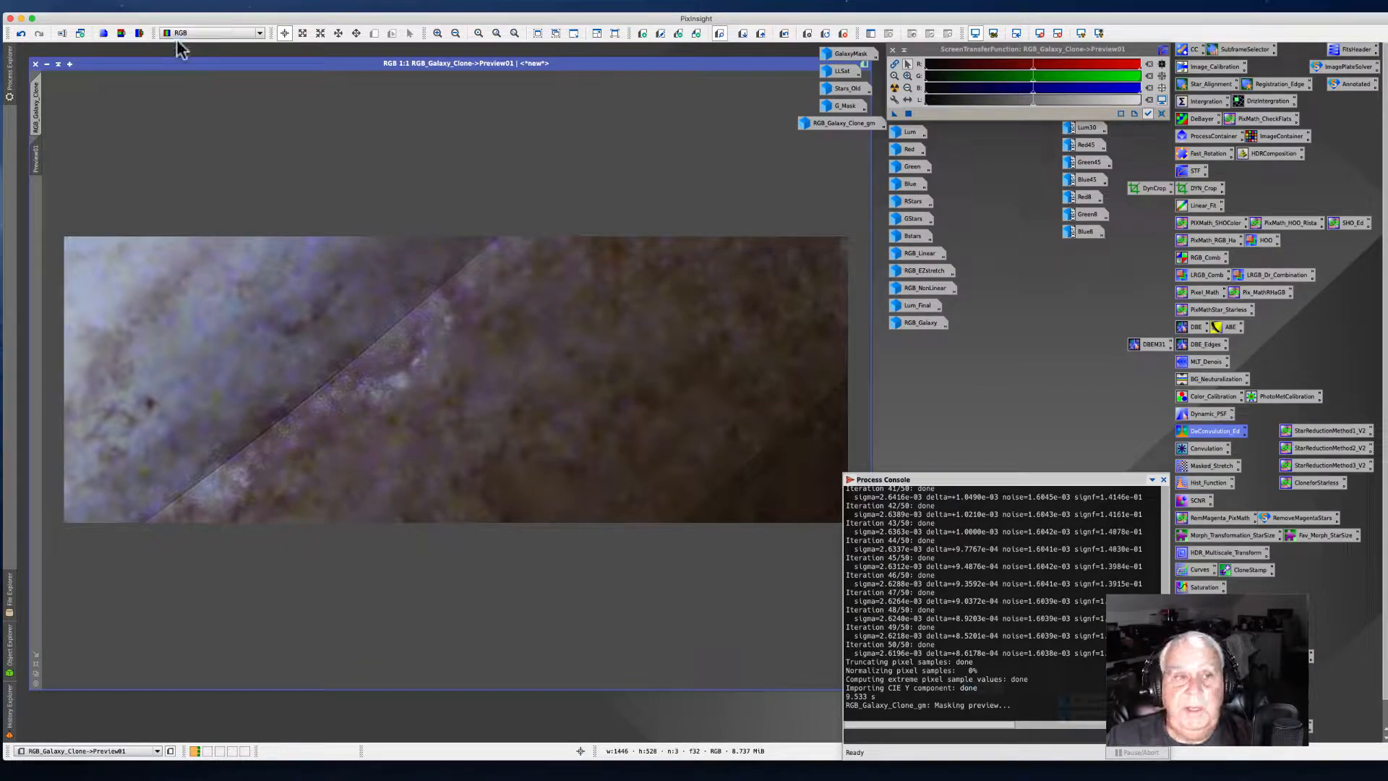
left_click(202, 7)
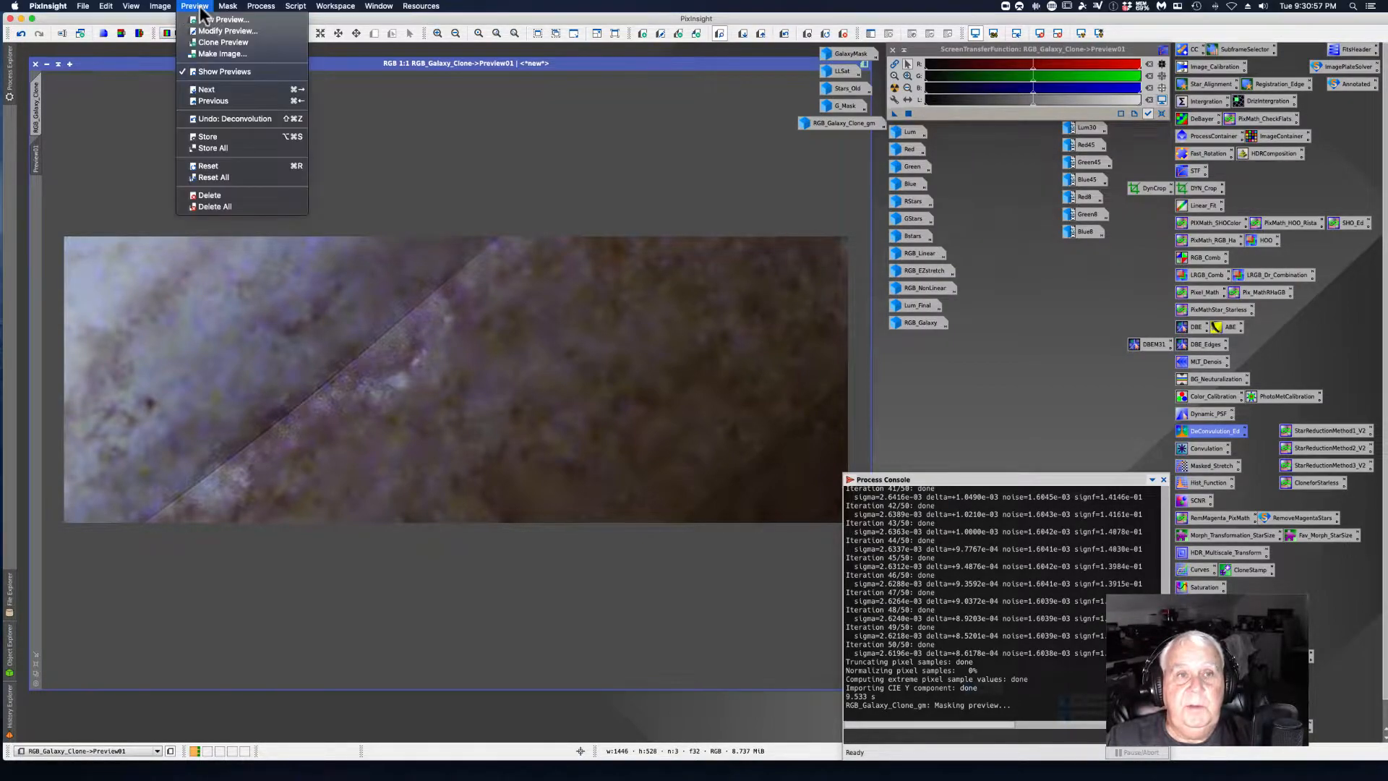
left_click(209, 196)
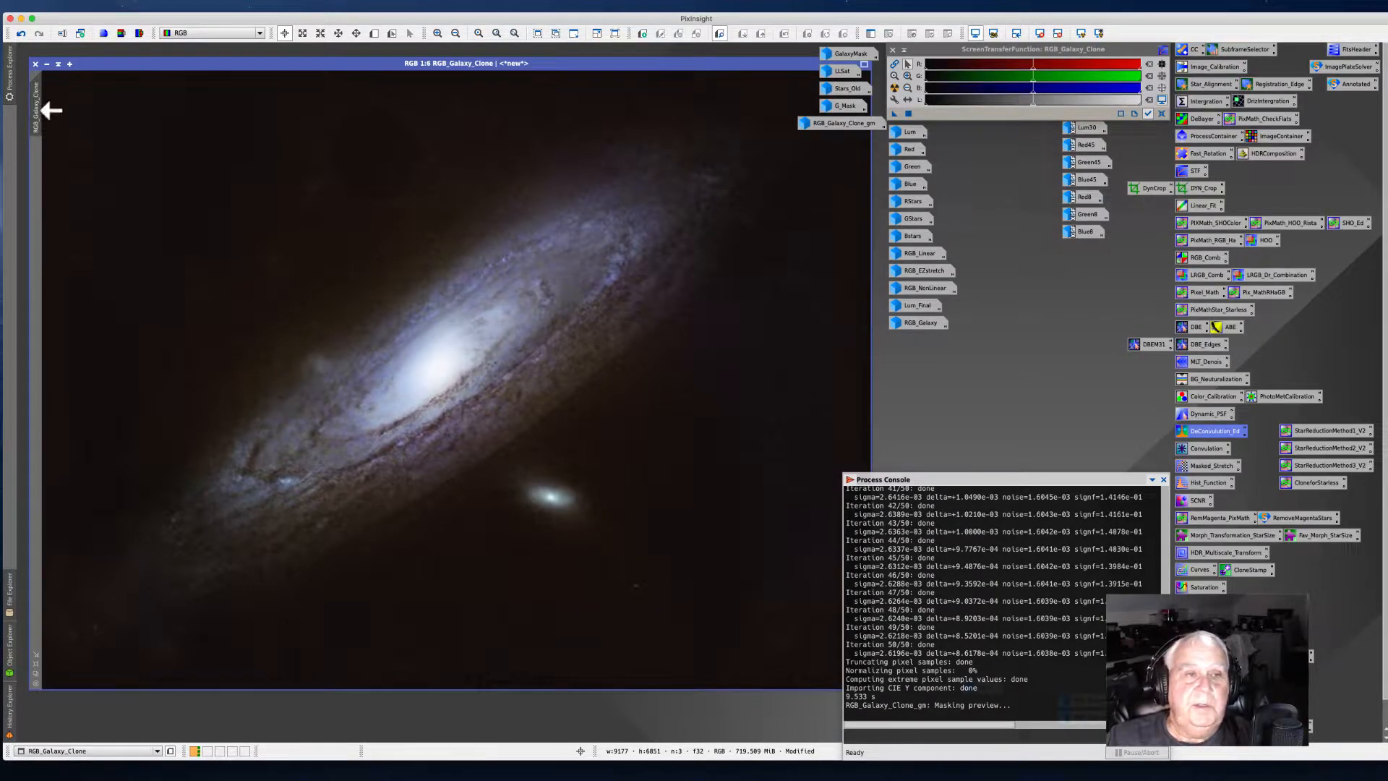
Step: Save the galaxy clone as the TIFF file RGB_EZstretch_clone.tif, overwriting the existing file
left_click(83, 6)
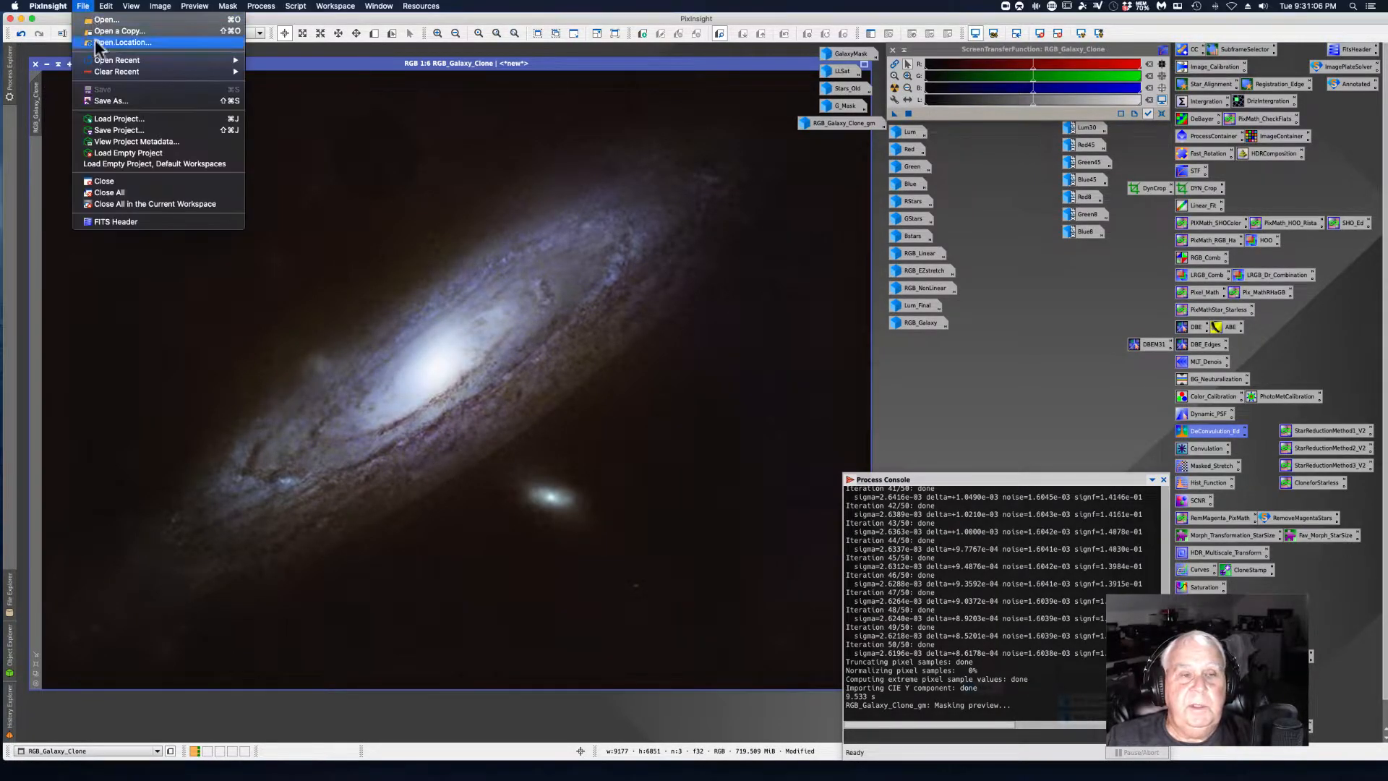
left_click(100, 103)
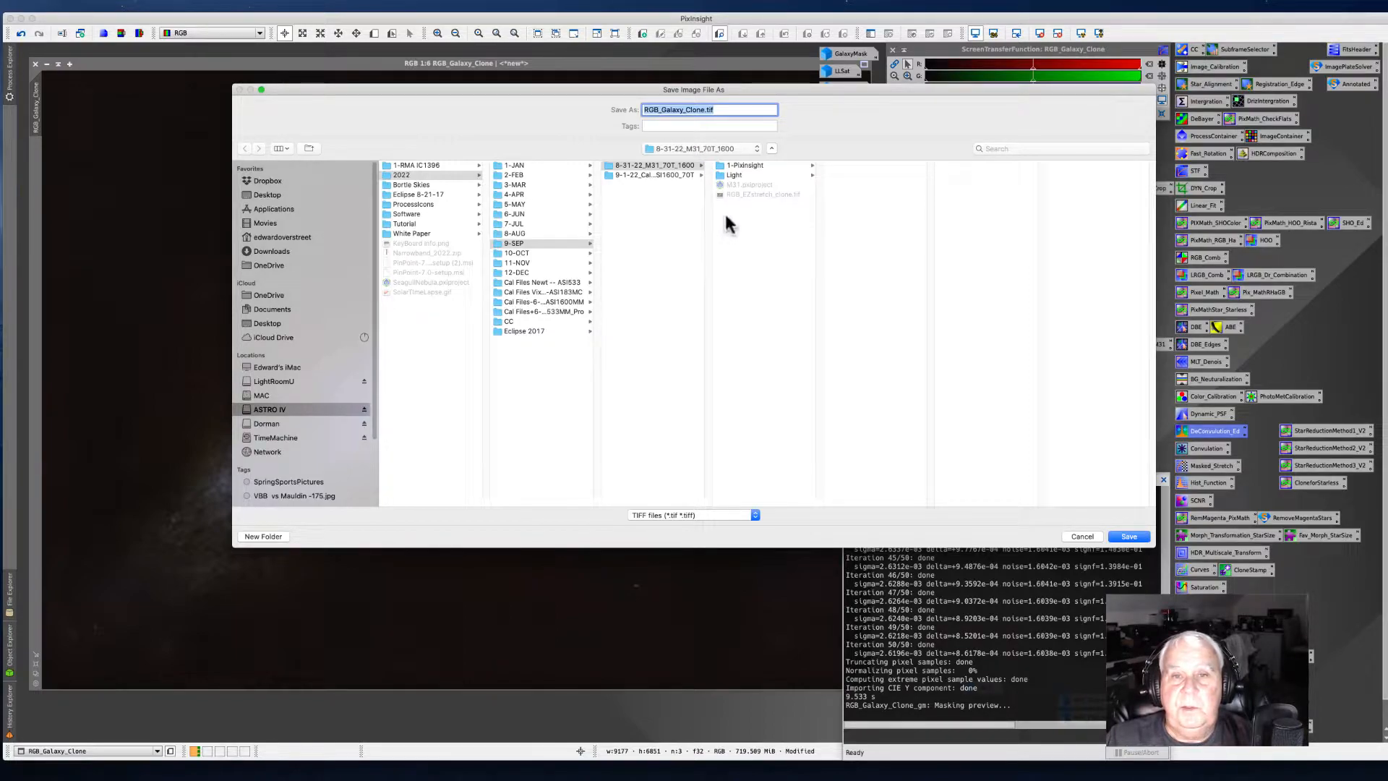
left_click(748, 195)
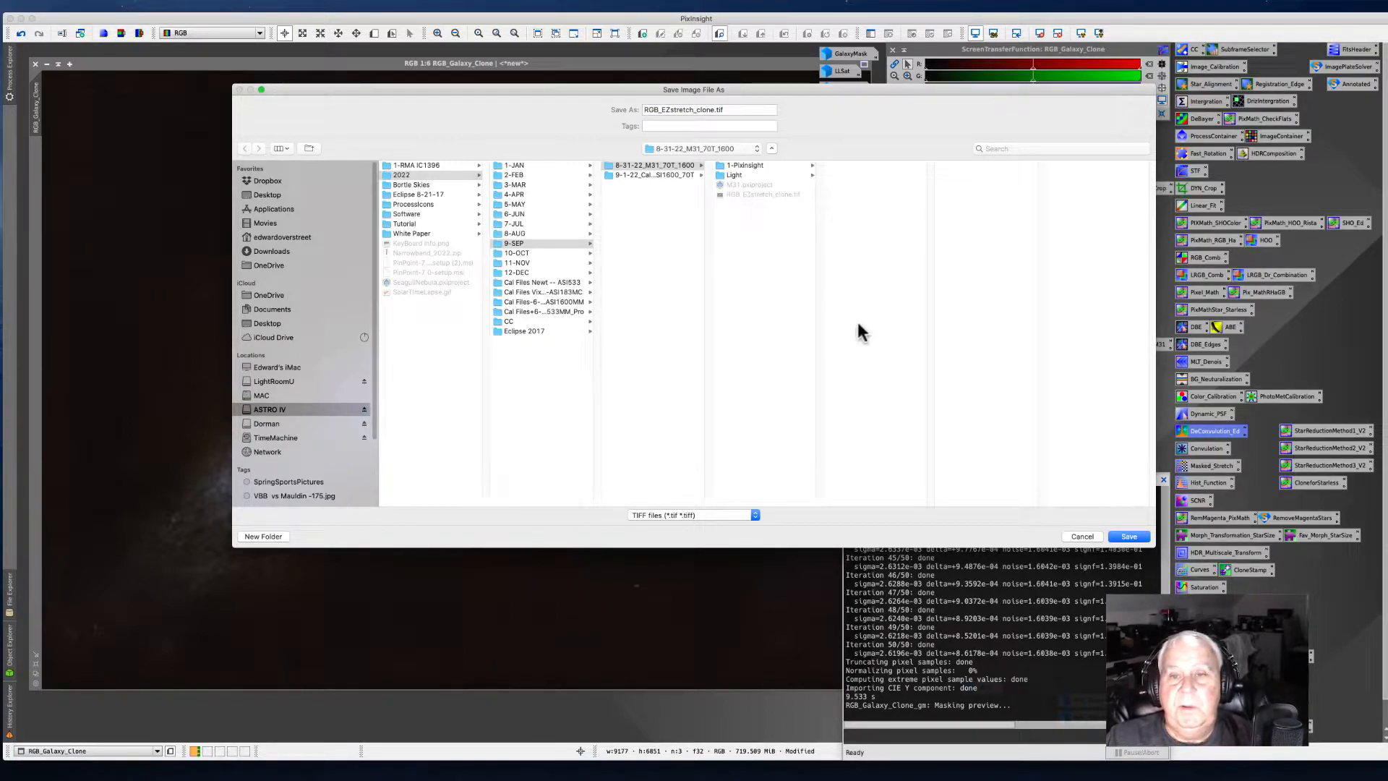
left_click_drag(803, 90, 583, 89)
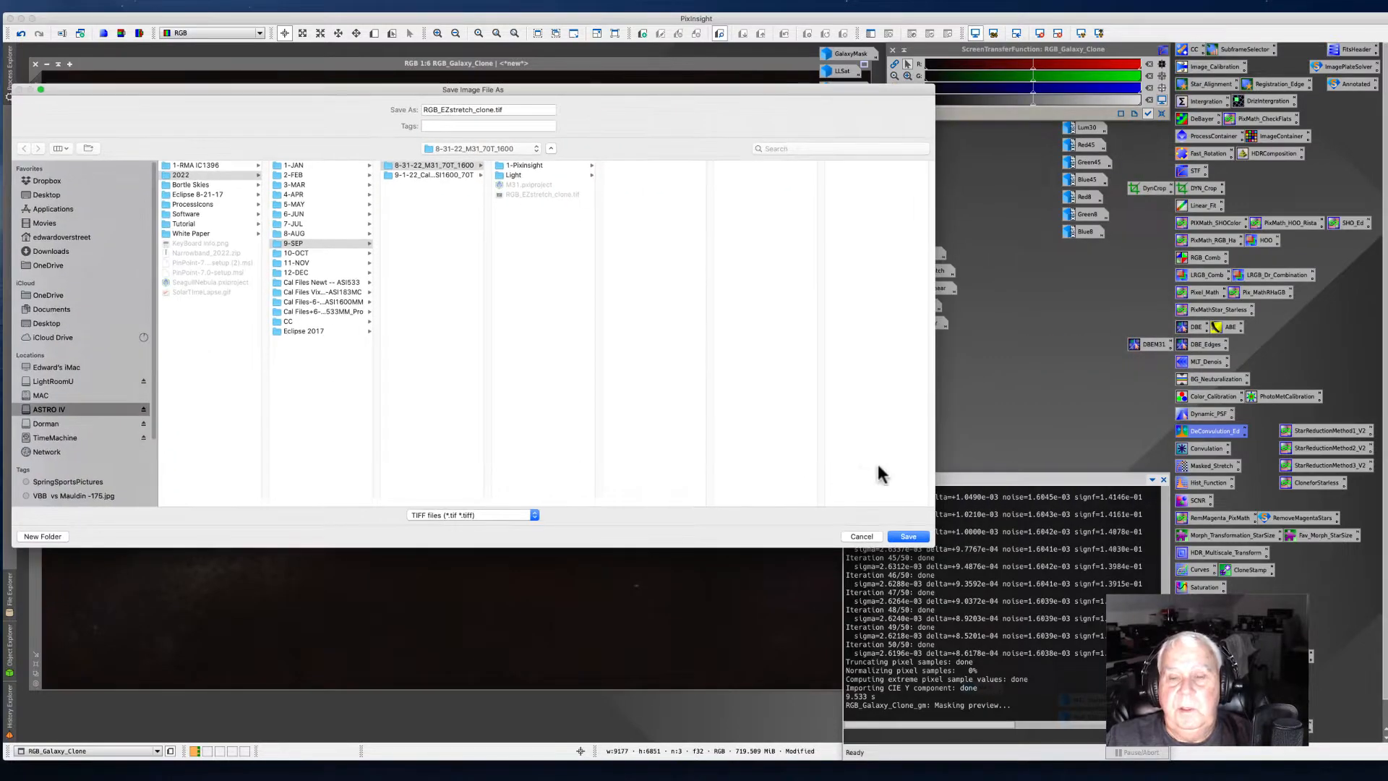
left_click_drag(738, 92, 566, 89)
left_click(735, 536)
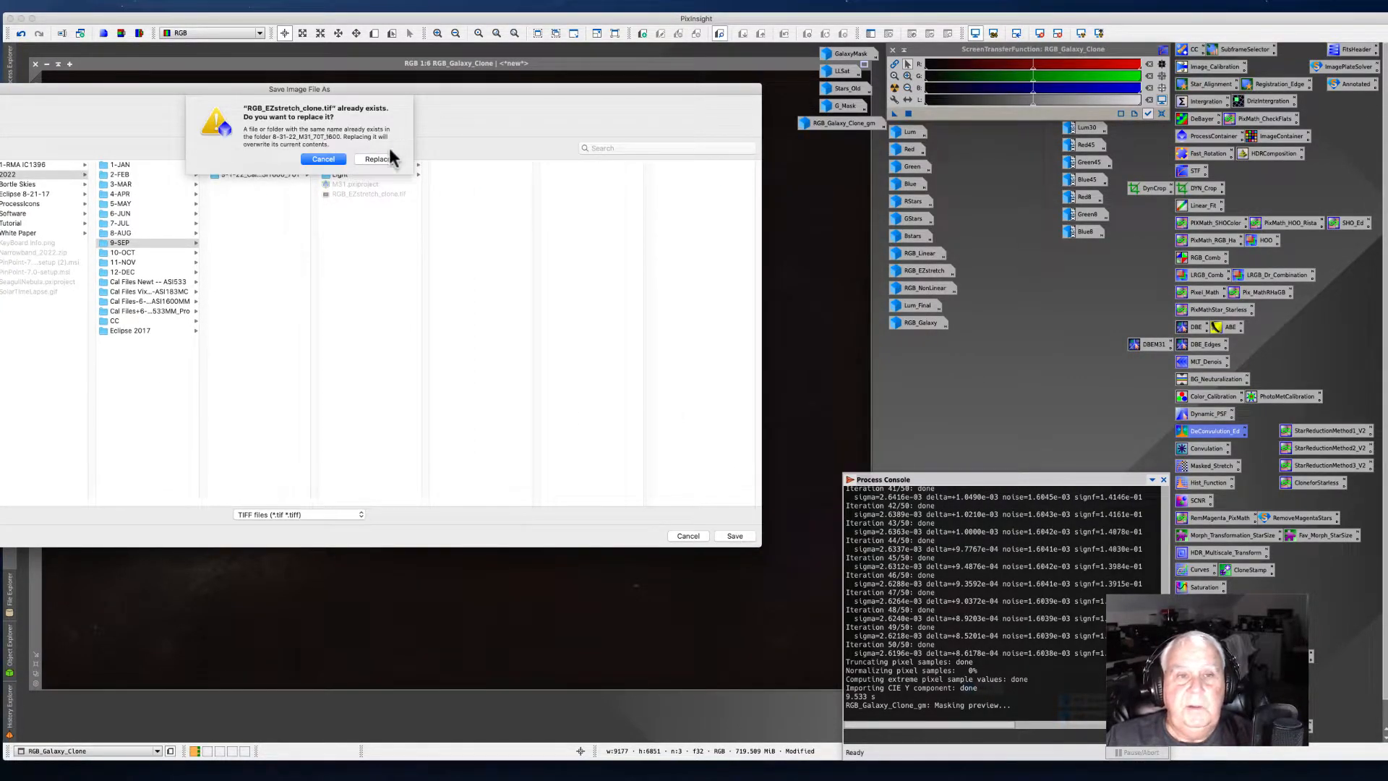
left_click(389, 158)
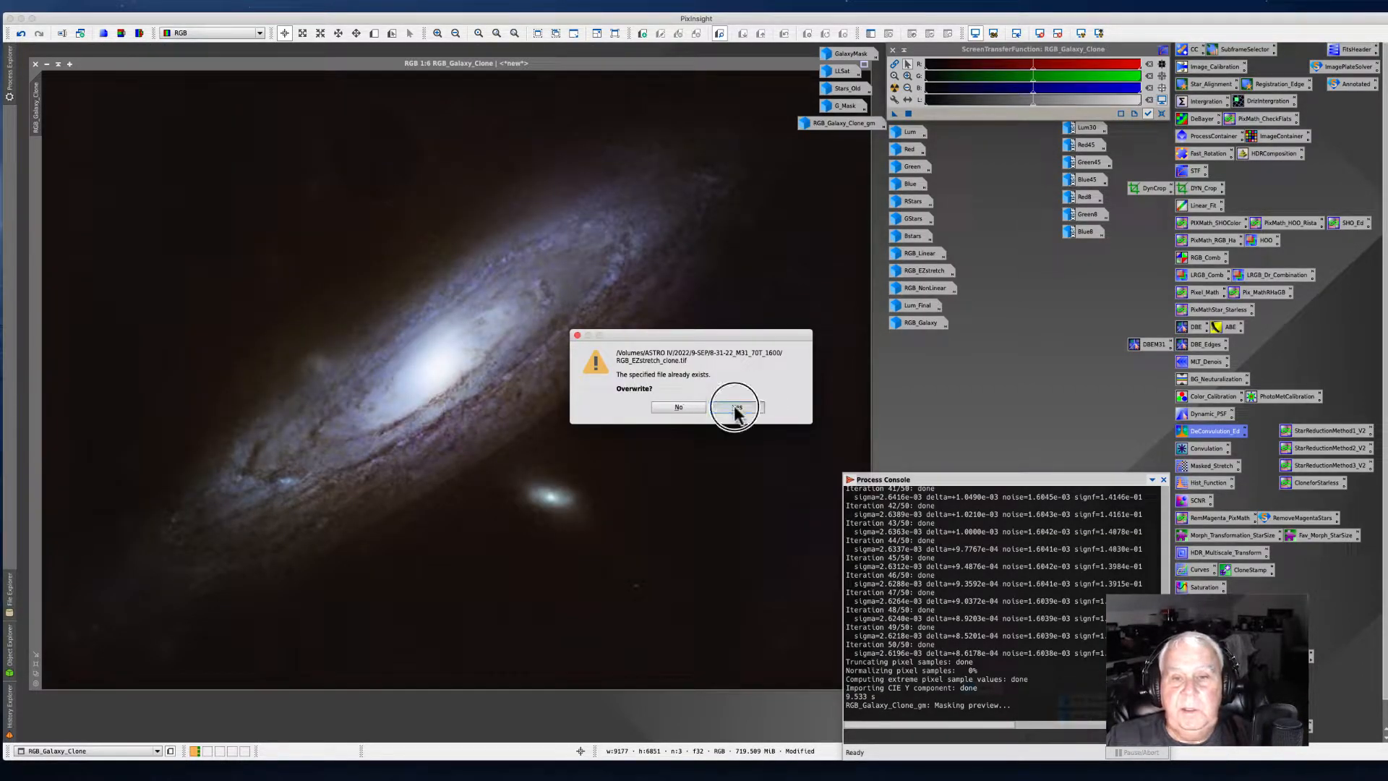
left_click(736, 406)
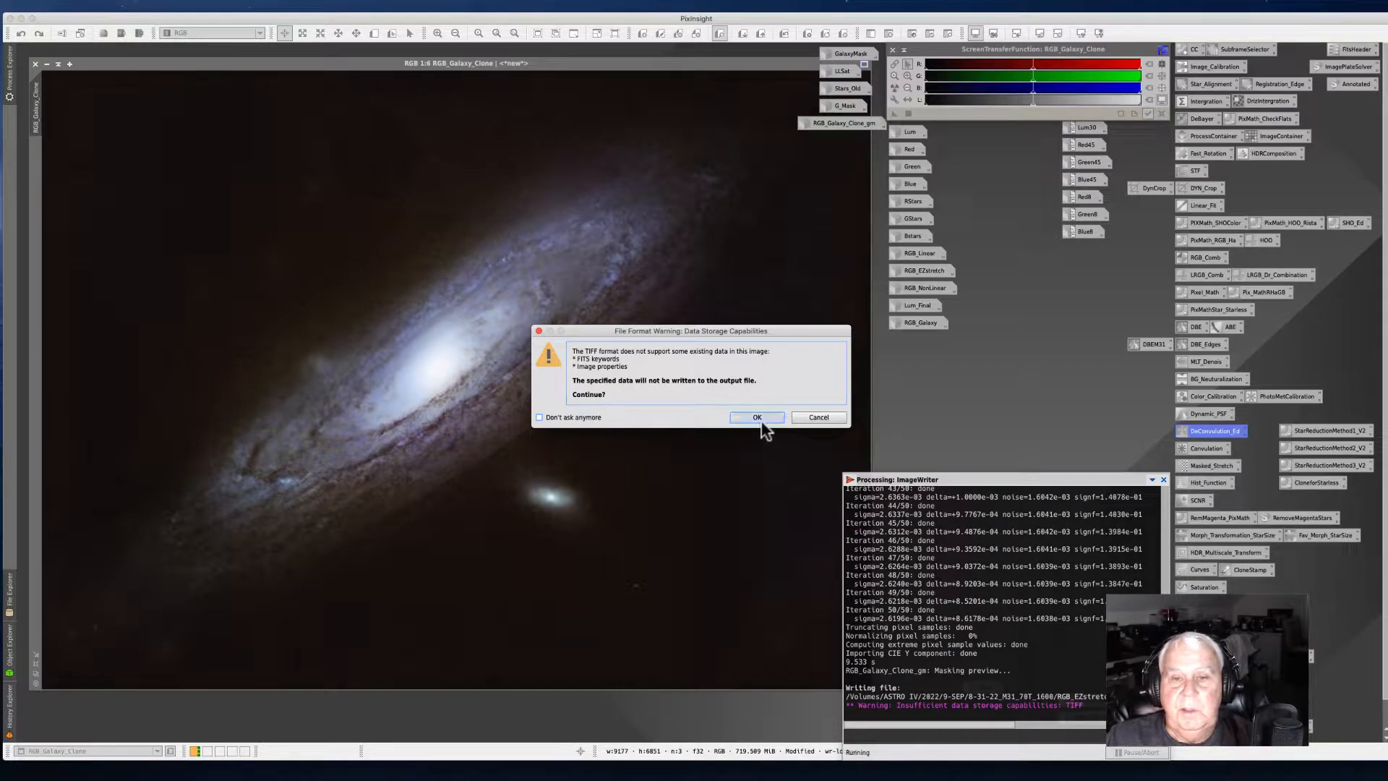
left_click(756, 418)
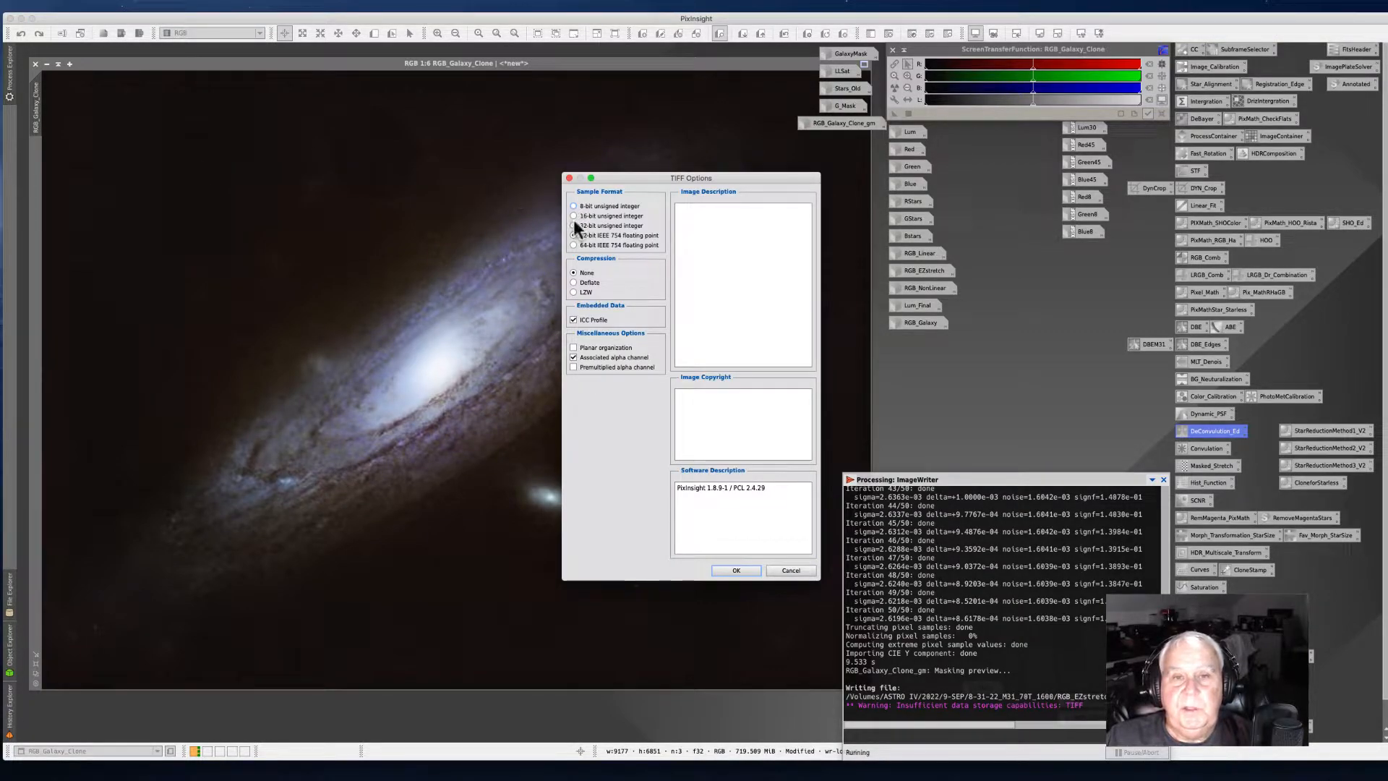
left_click(735, 570)
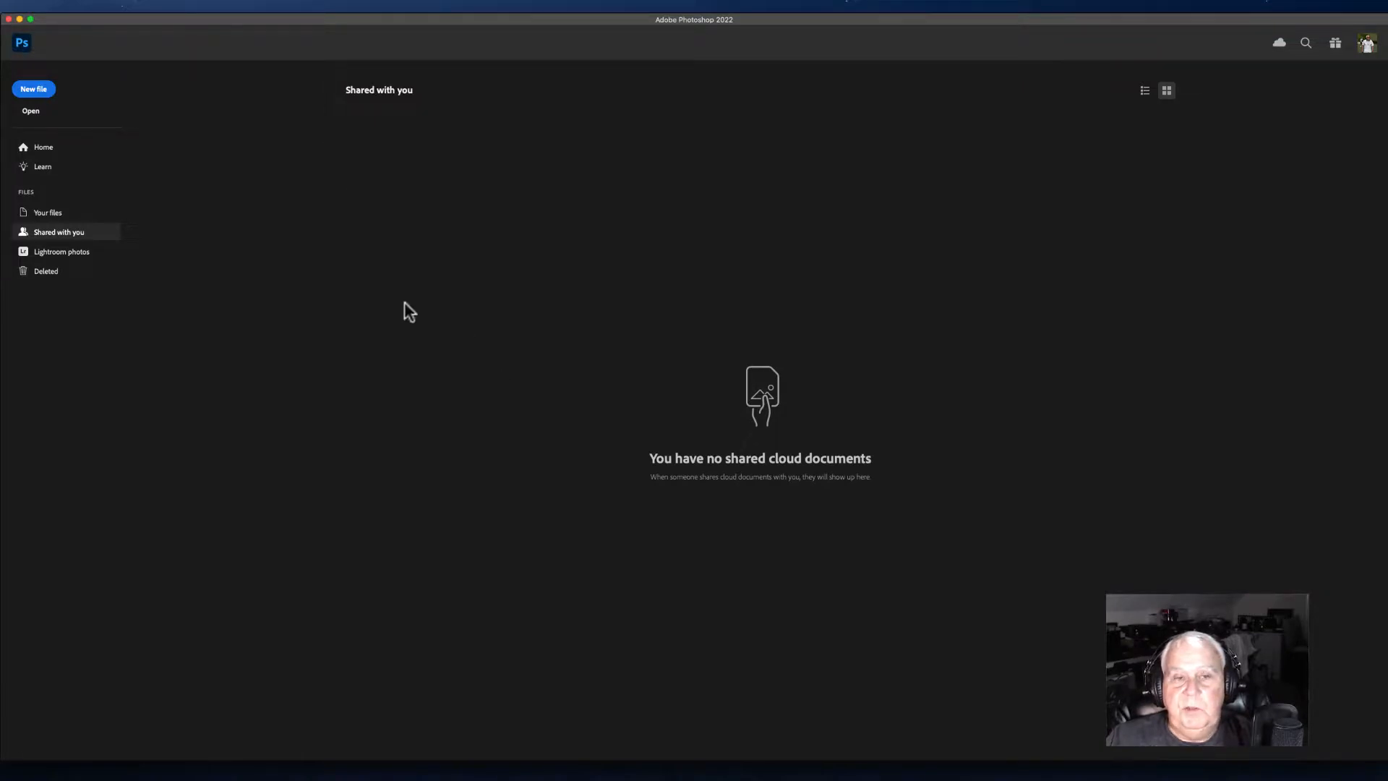
Step: Open the file RGB_EZstretch_clone.tif in Photoshop
left_click(95, 6)
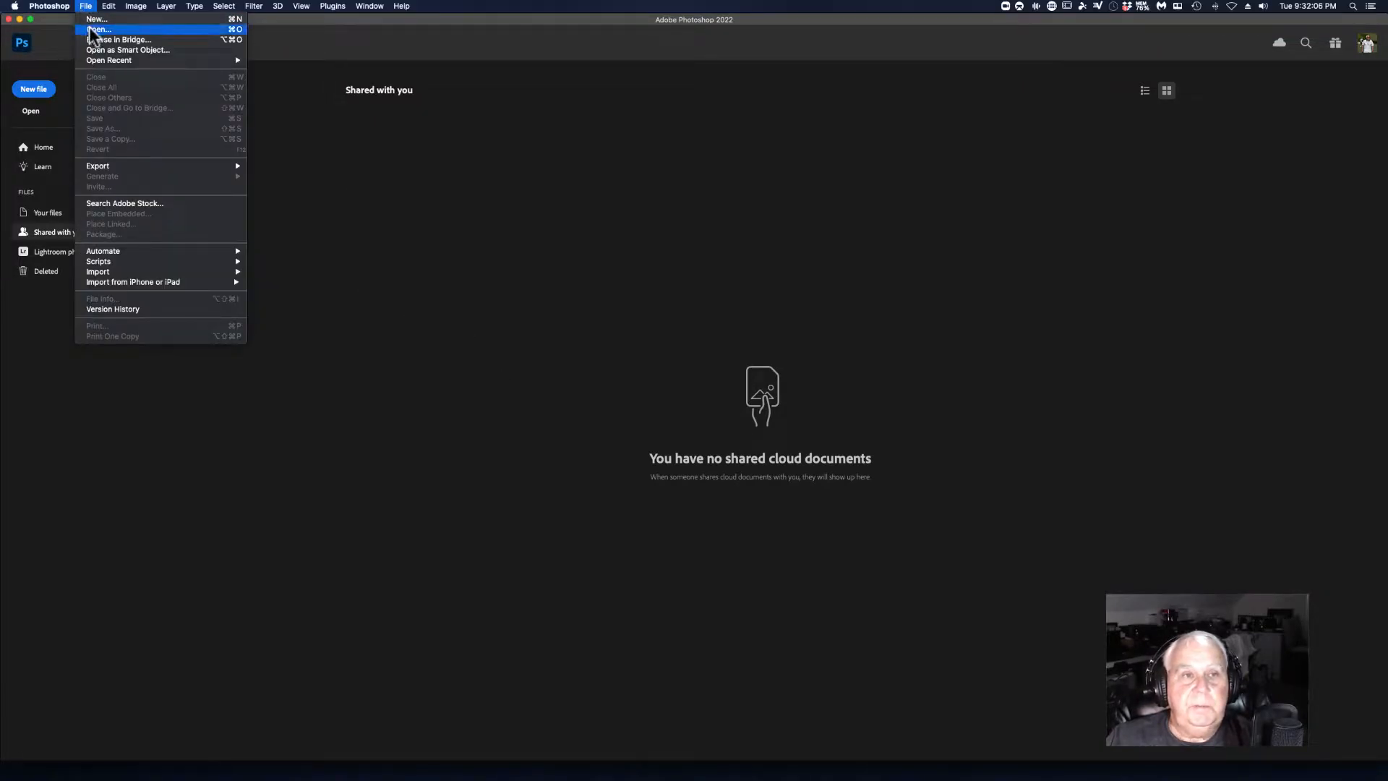
left_click(90, 29)
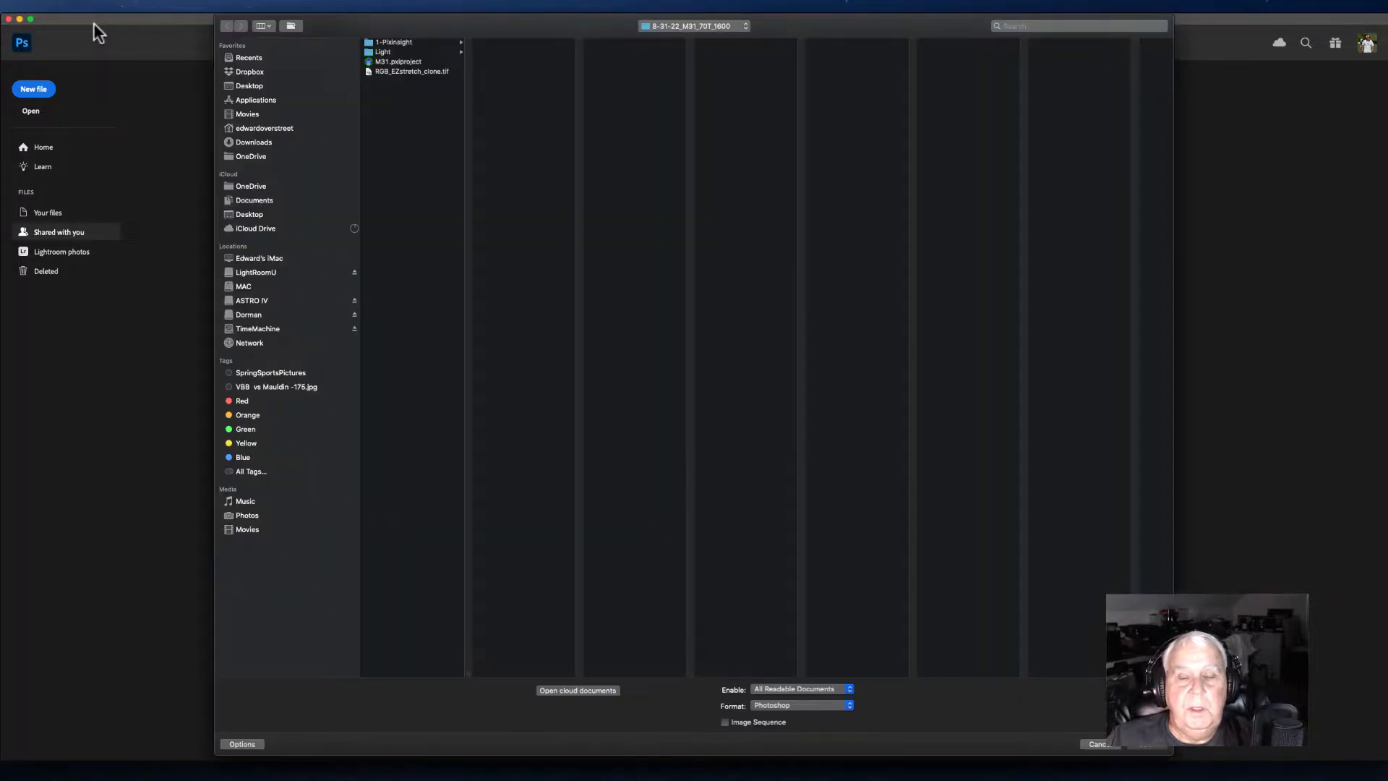
left_click(396, 72)
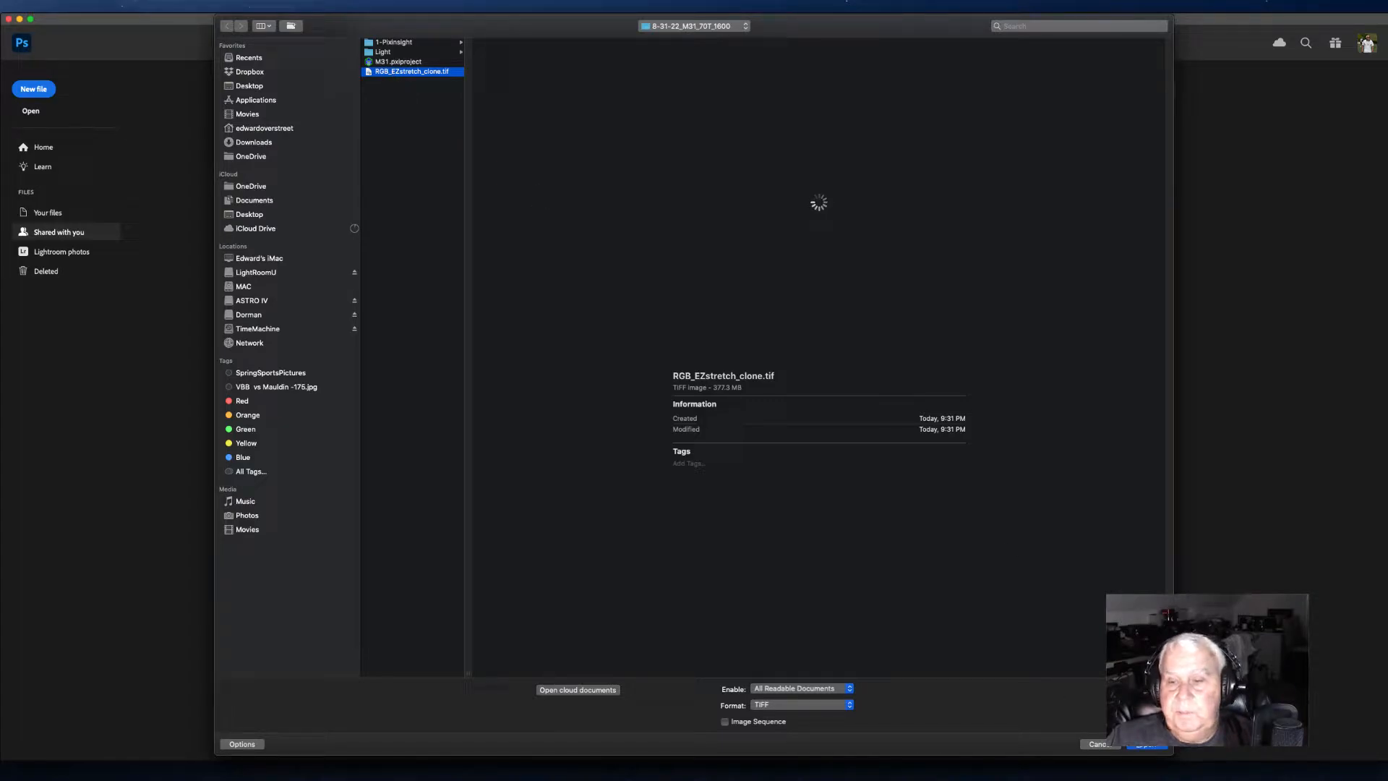
left_click(1145, 744)
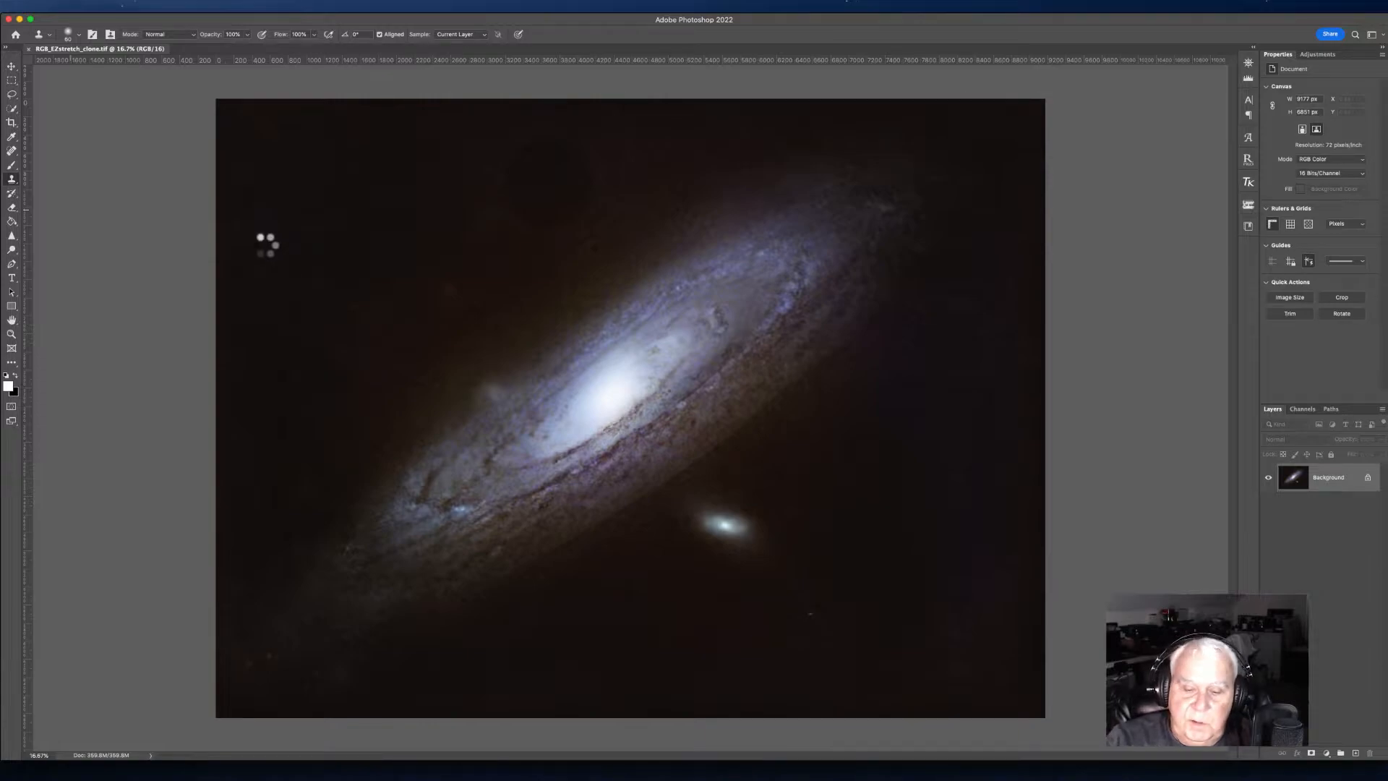
Step: Paint over the seam line along the galaxy's lower edge with the Spot Healing Brush to remove it
key("super+equal")
key("super+equal")
key("super+equal")
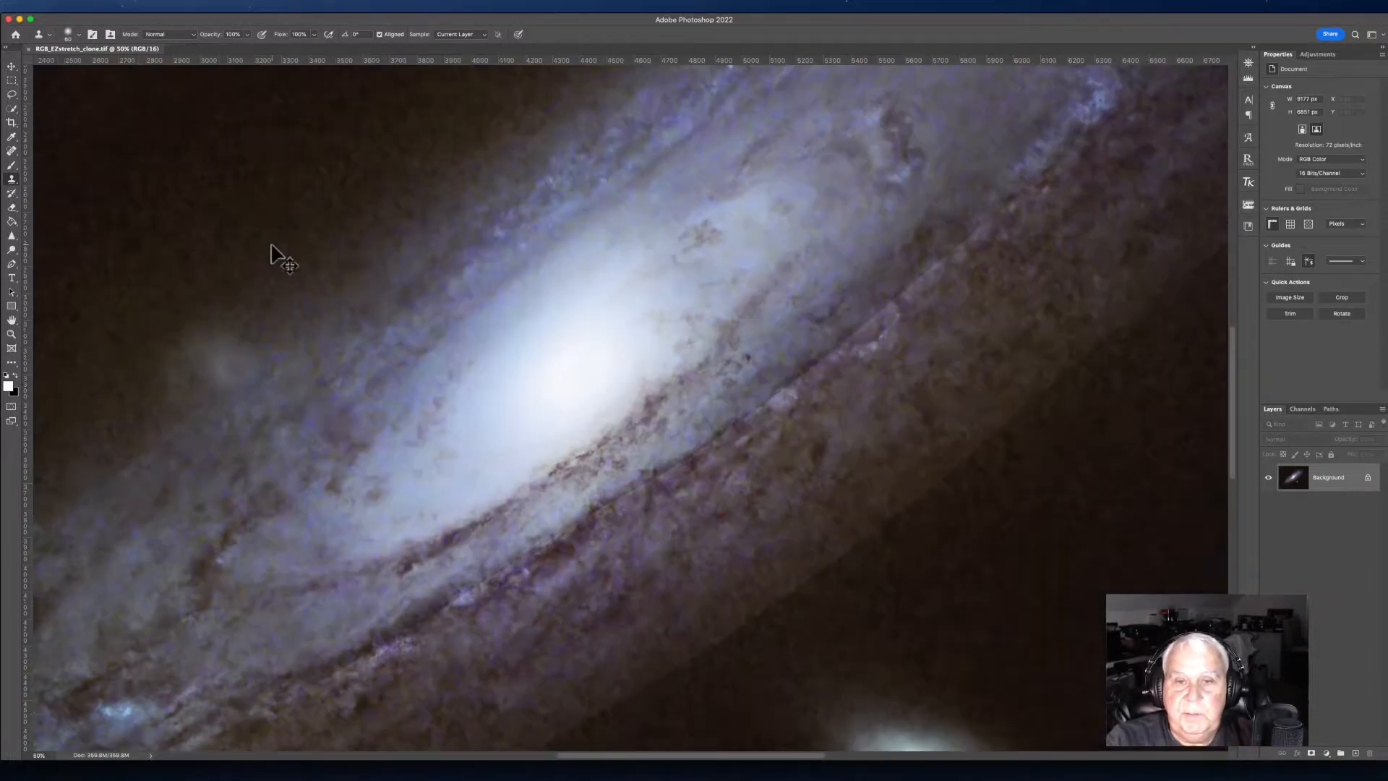
key("super+minus")
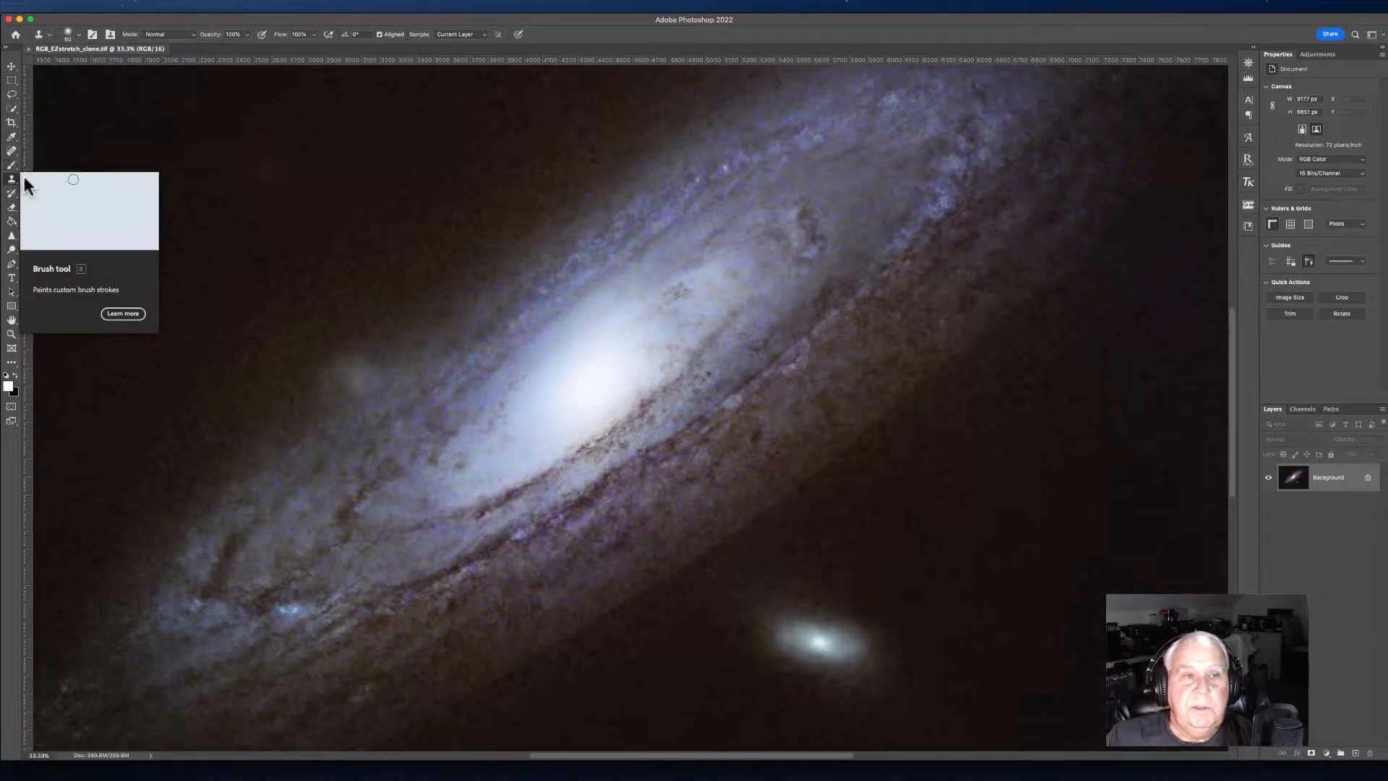
left_click(10, 153)
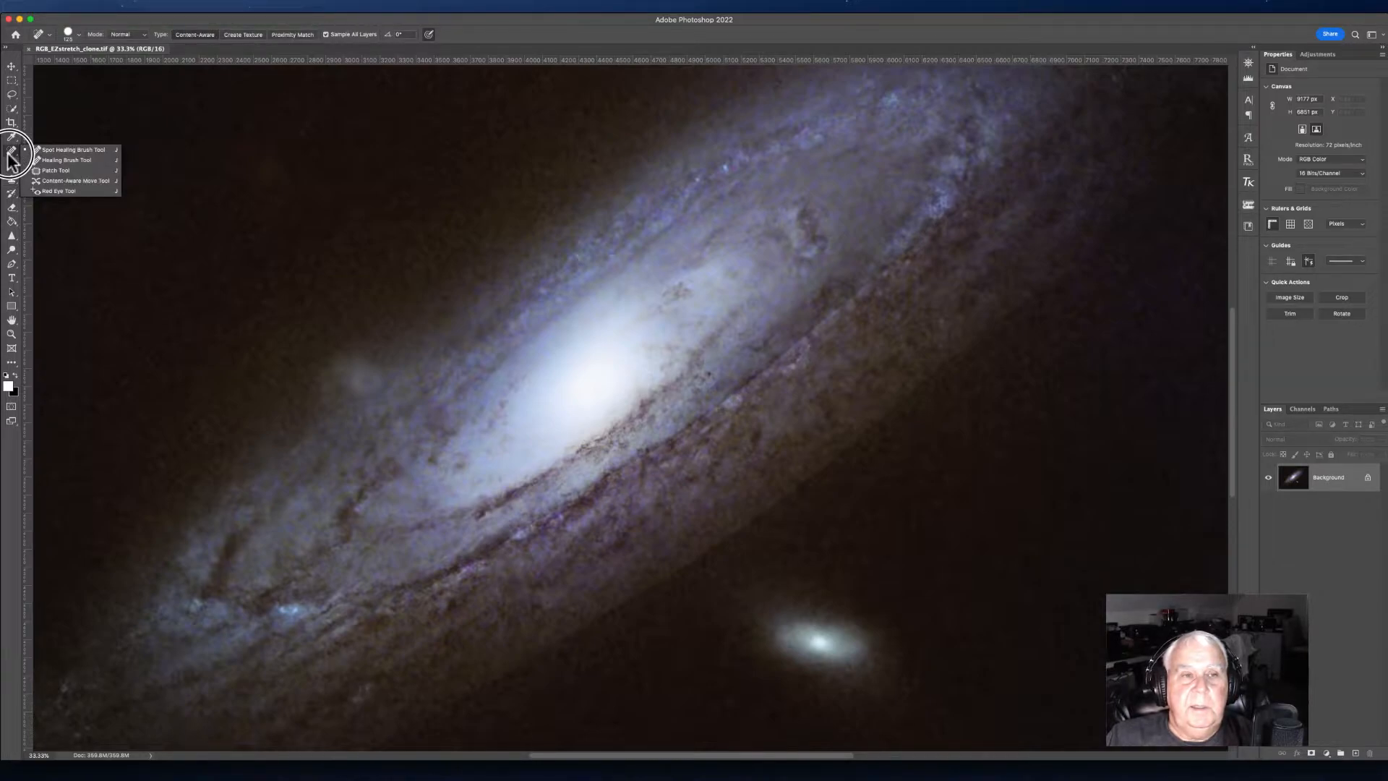
left_click(58, 149)
left_click_drag(616, 463, 735, 397)
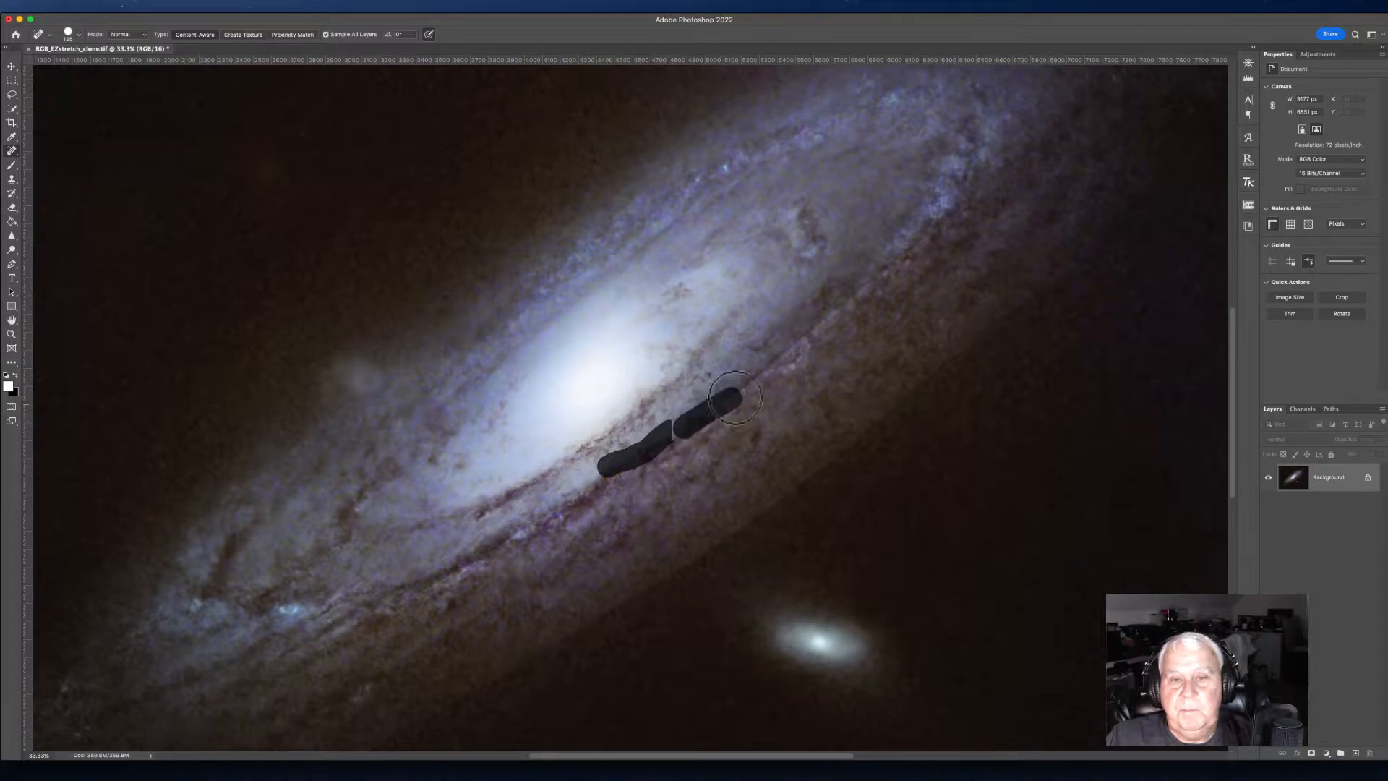
left_click_drag(659, 440, 920, 232)
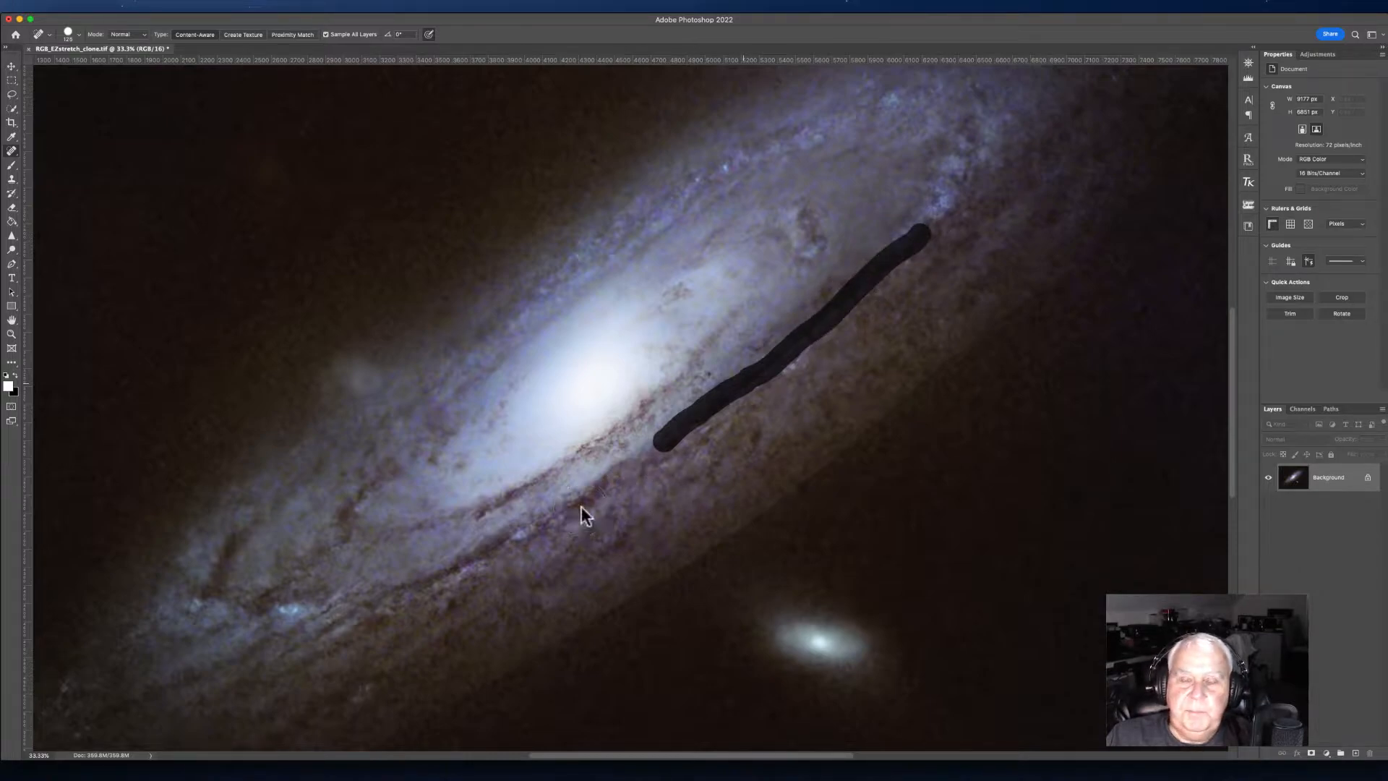
Step: Reduce the Spot Healing Brush size and heal a small dark blemish beside the galaxy's lower edge
left_click(12, 320)
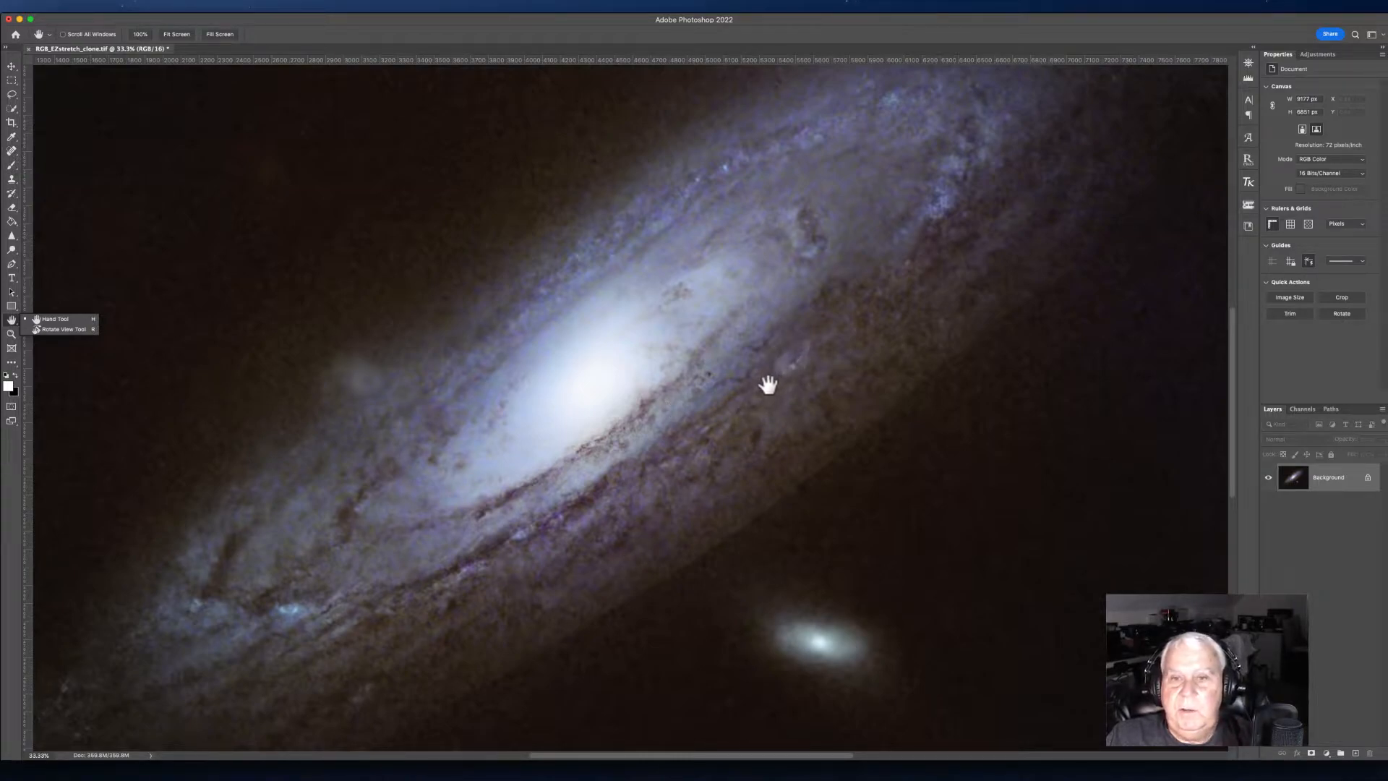
left_click(11, 151)
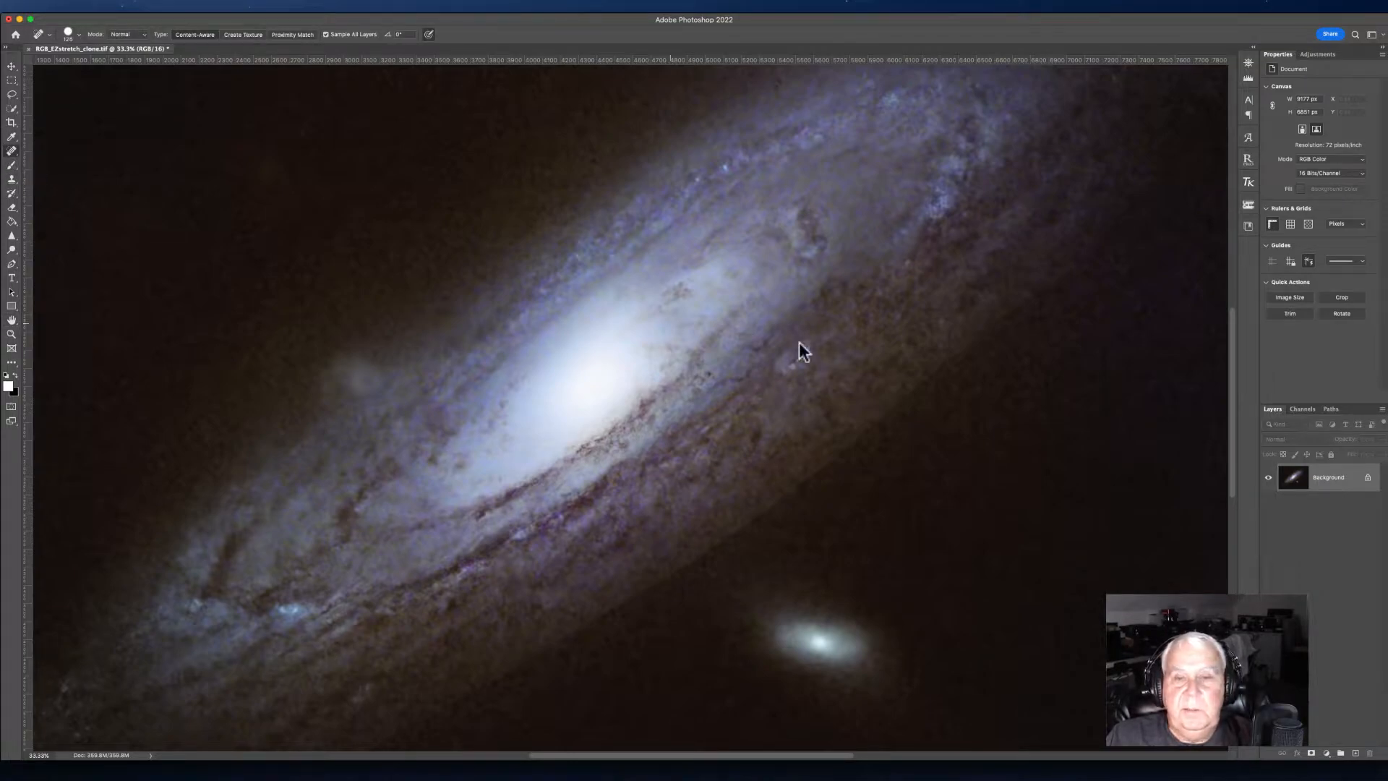
key("bracketleft")
key("bracketleft")
key("bracketleft")
key("bracketleft")
left_click_drag(785, 369, 815, 347)
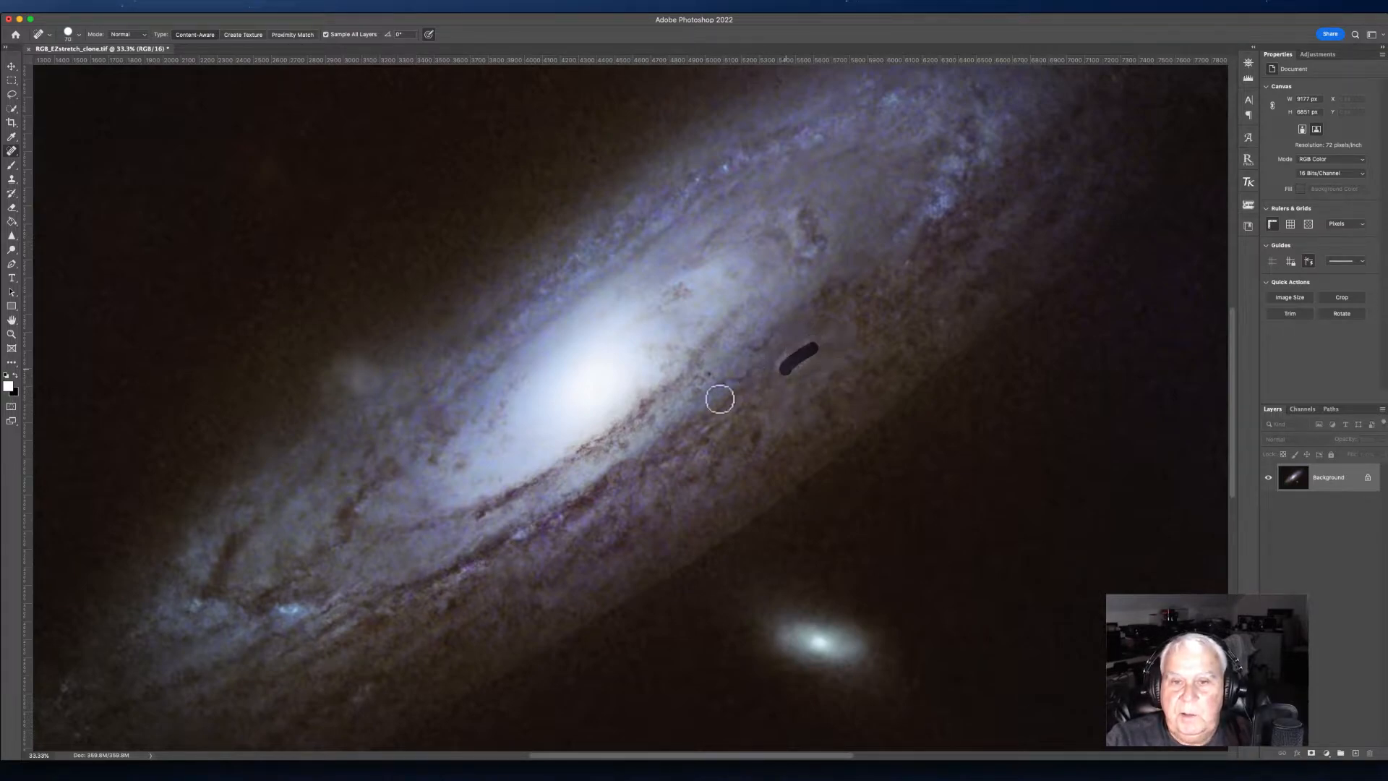
Step: Lasso a long narrow band along the seam below the galaxy's lower edge
left_click(12, 321)
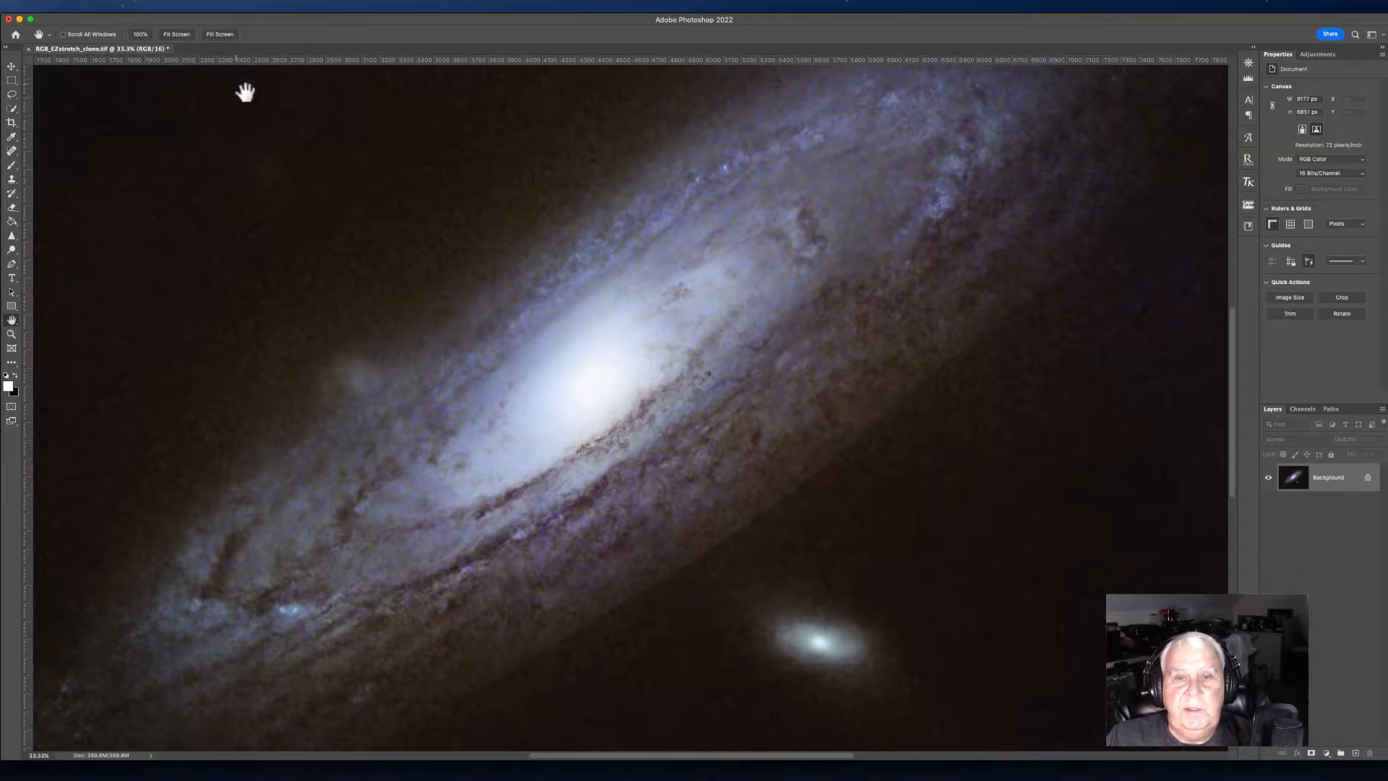
left_click_drag(542, 245, 551, 158)
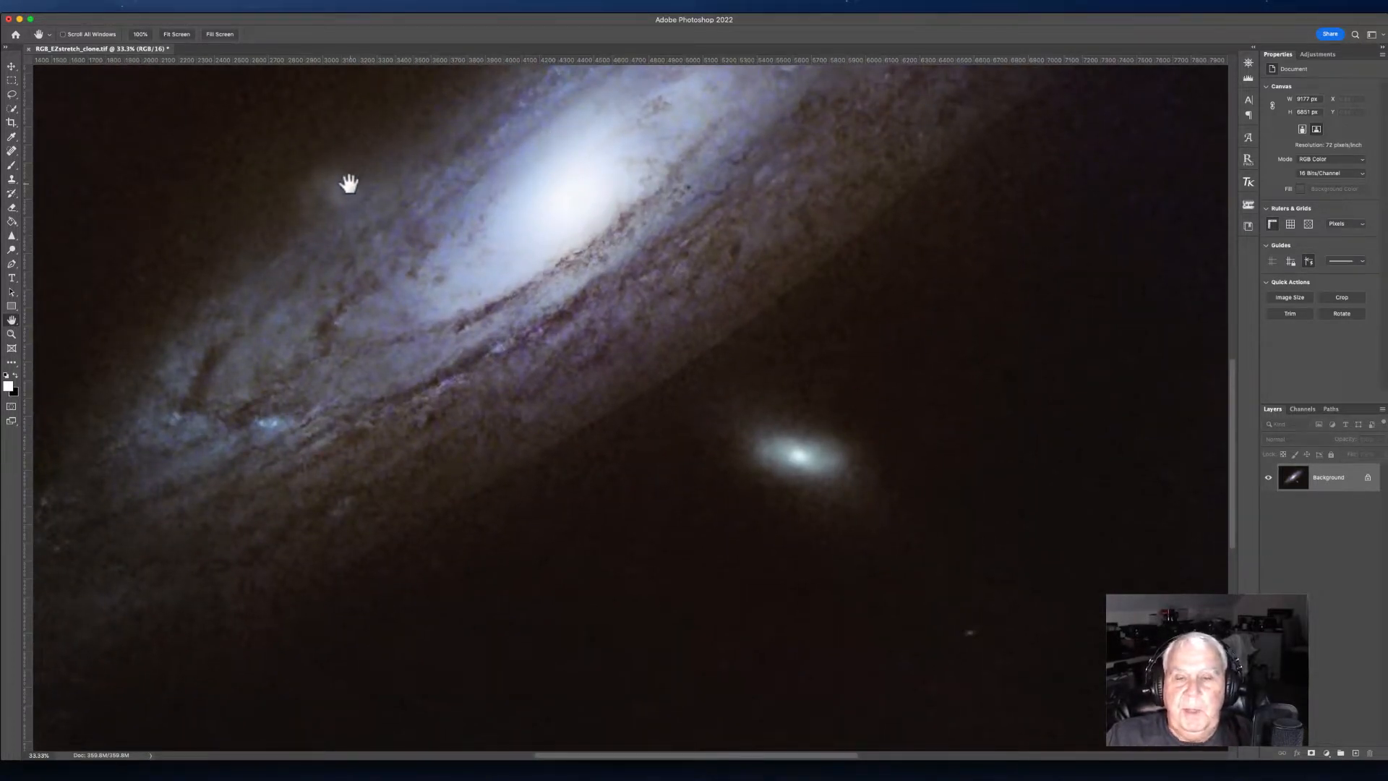
left_click(11, 93)
mouse_move(341, 581)
left_mouse_down()
mouse_move(413, 512)
mouse_move(572, 409)
mouse_move(975, 96)
mouse_move(1042, 67)
mouse_move(1058, 74)
mouse_move(1045, 150)
mouse_move(868, 346)
mouse_move(450, 611)
mouse_move(312, 624)
mouse_move(341, 580)
left_mouse_up()
left_click(698, 436)
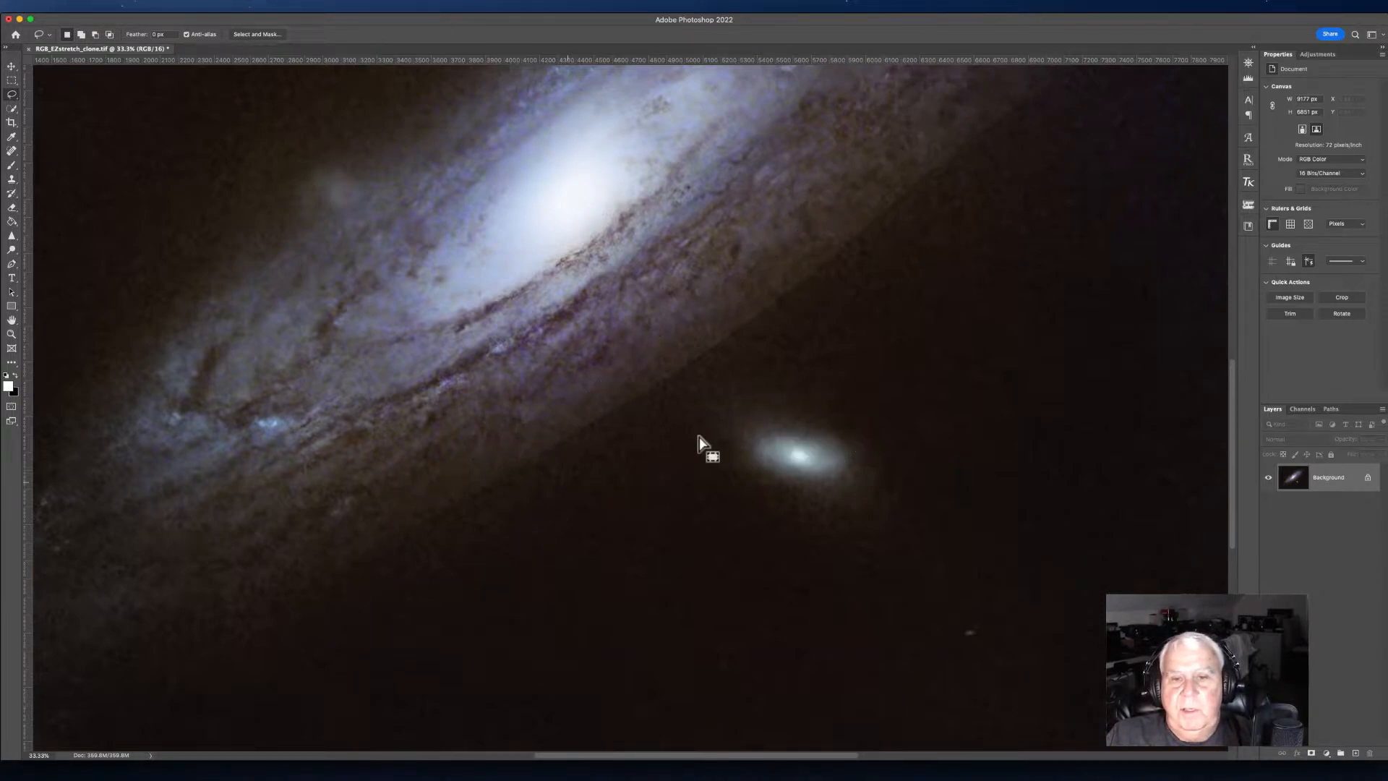
mouse_move(277, 584)
left_mouse_down()
mouse_move(755, 287)
mouse_move(990, 83)
mouse_move(1016, 83)
mouse_move(993, 139)
mouse_move(858, 288)
mouse_move(373, 597)
mouse_move(280, 597)
left_mouse_up()
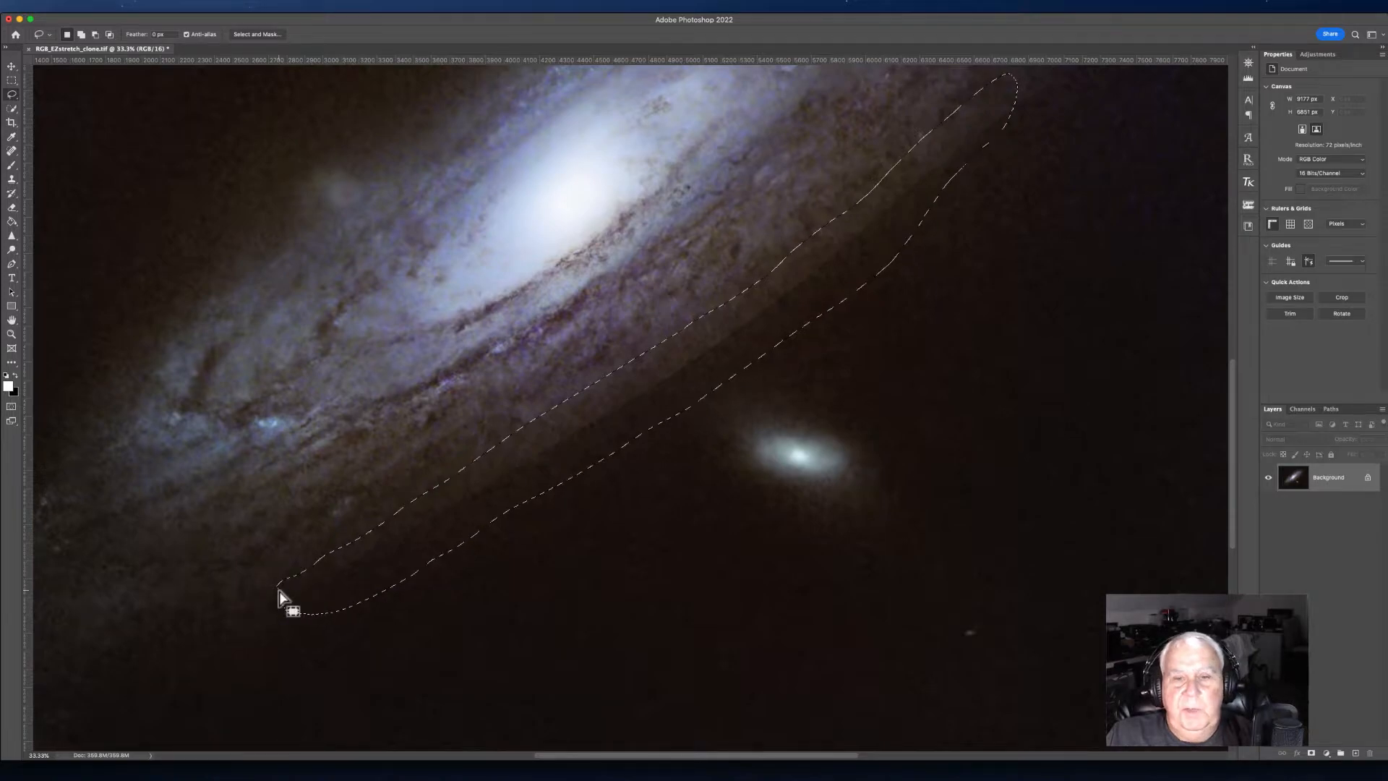
Step: Apply a Gaussian Blur with a radius of about 17 pixels to the selected band
left_click(254, 6)
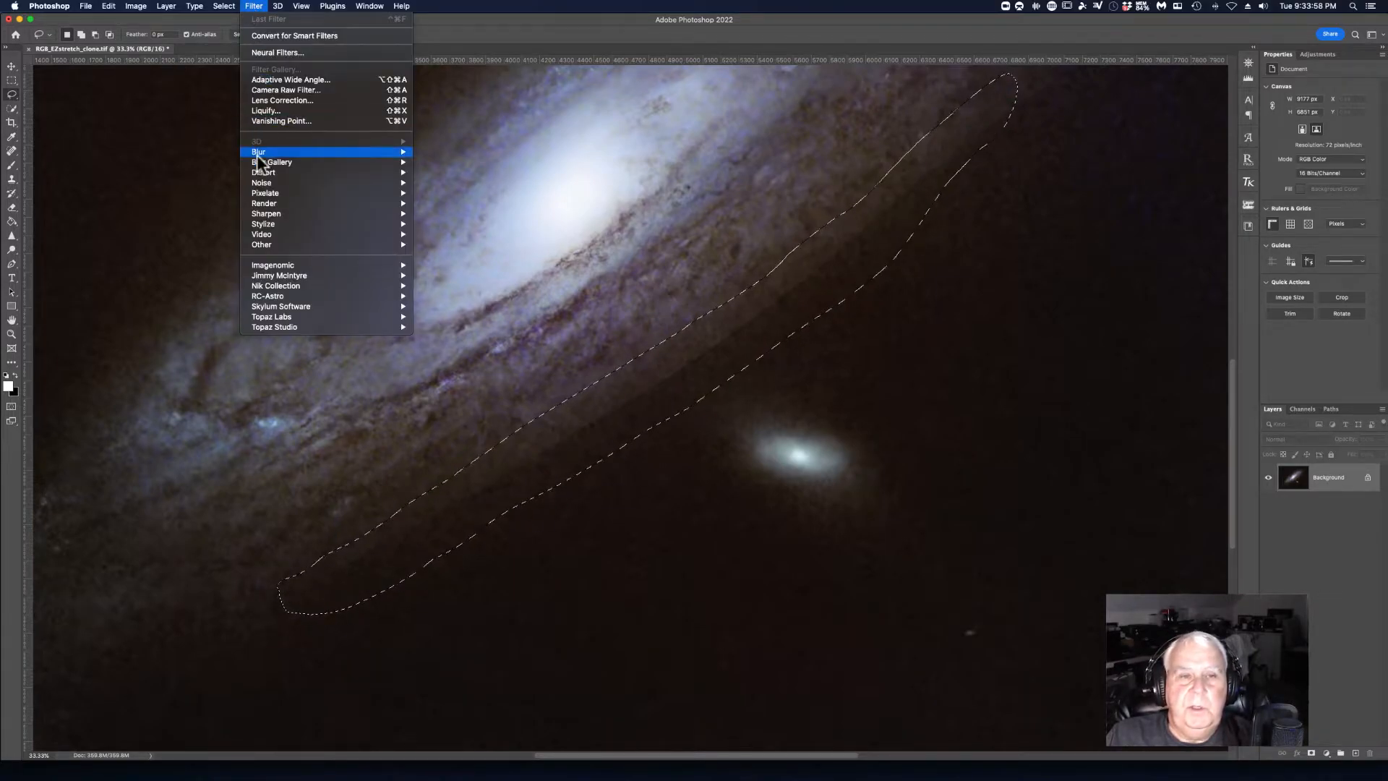
mouse_move(267, 153)
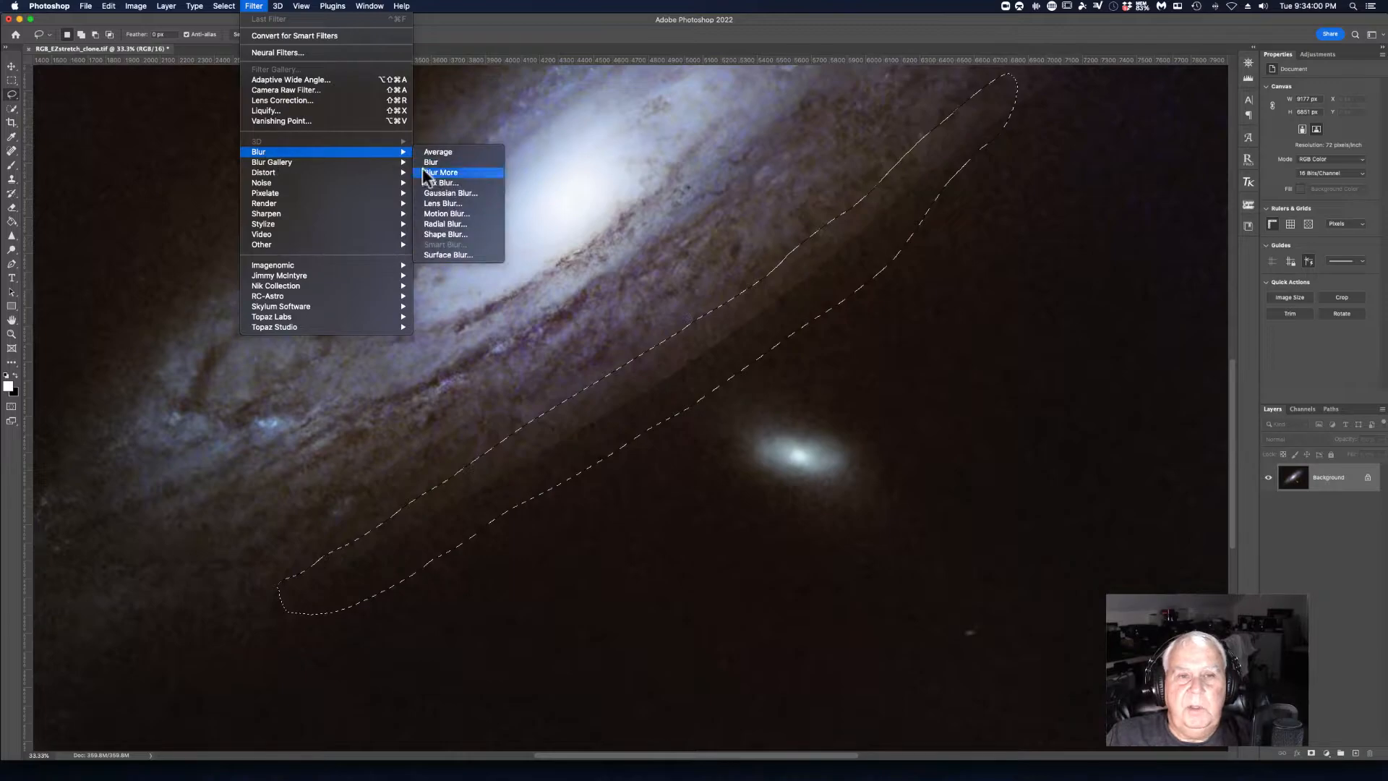
left_click(439, 193)
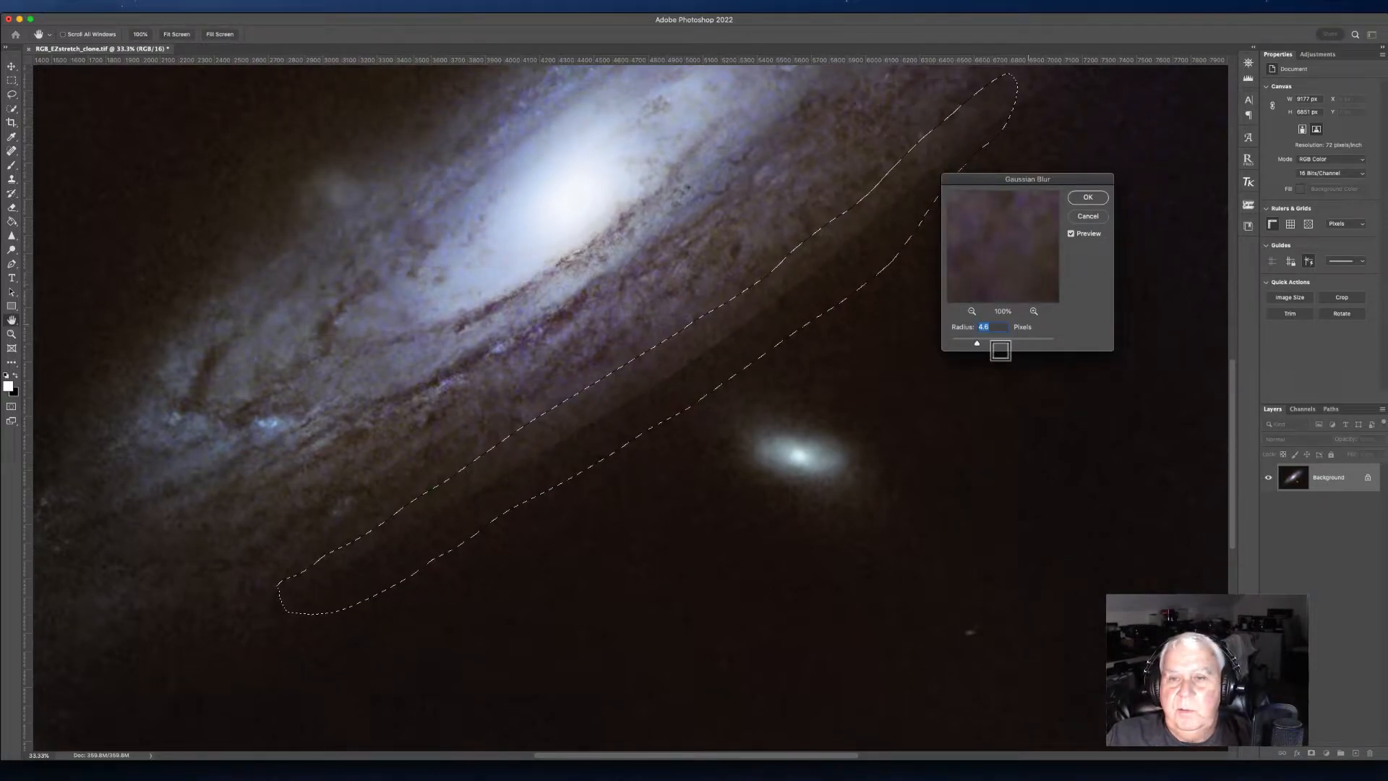
left_click_drag(979, 344, 1011, 347)
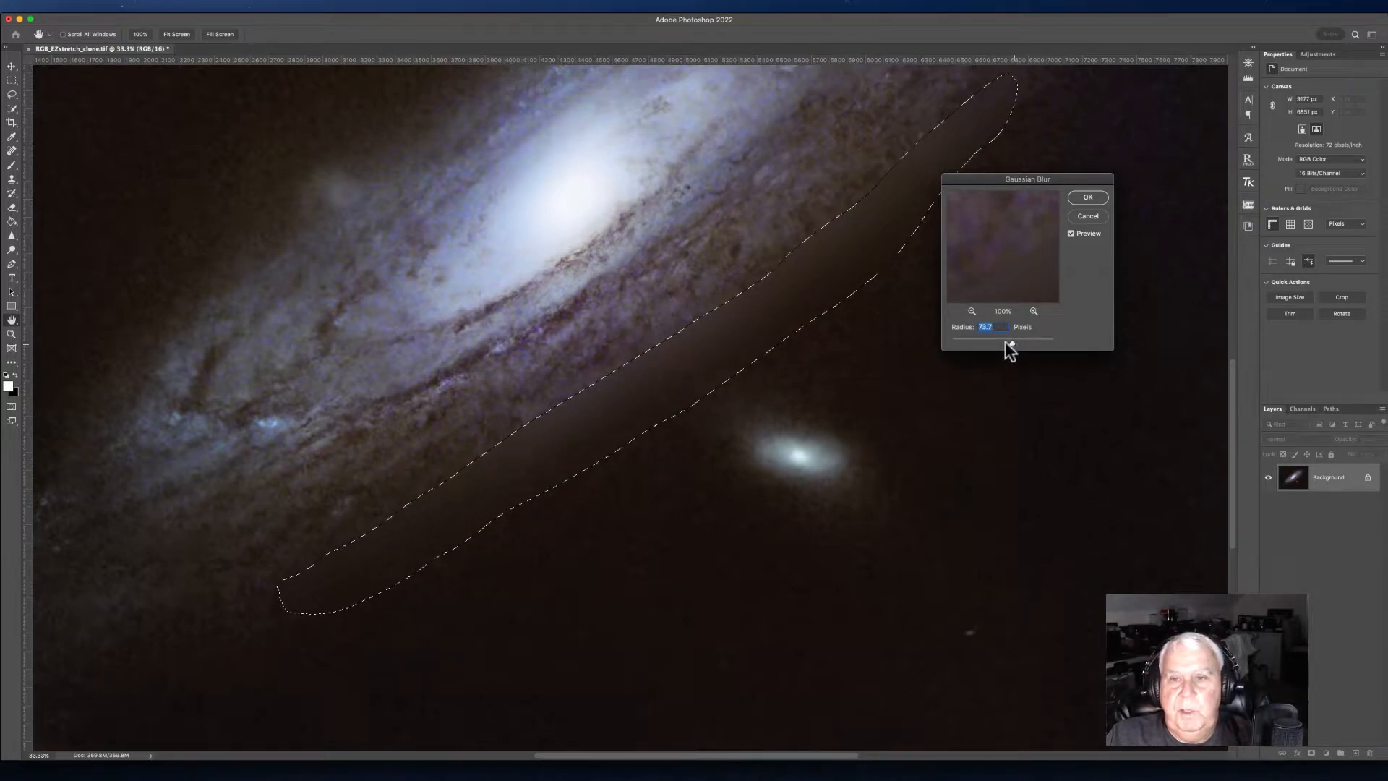
left_click_drag(1011, 341, 1001, 343)
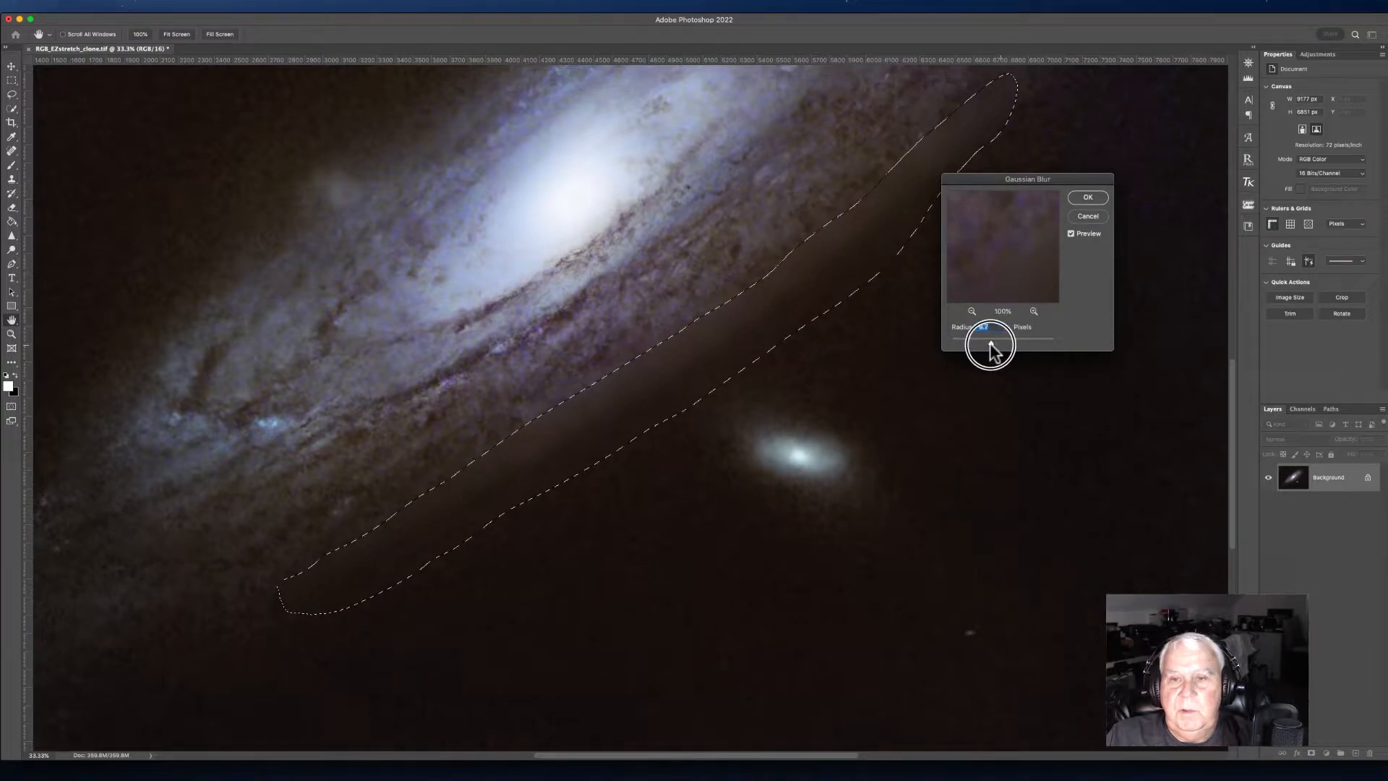
left_click_drag(991, 342, 991, 342)
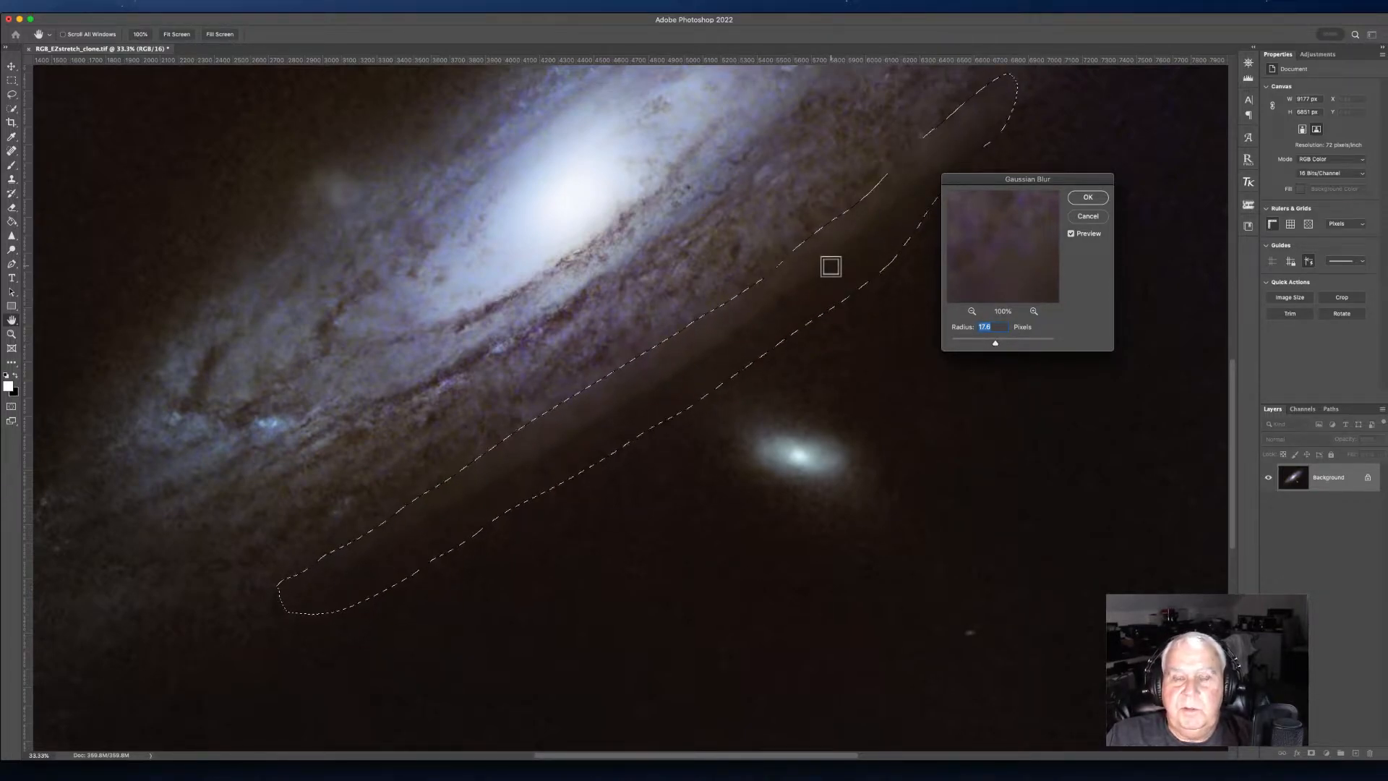
left_click(1077, 202)
left_click(1082, 205)
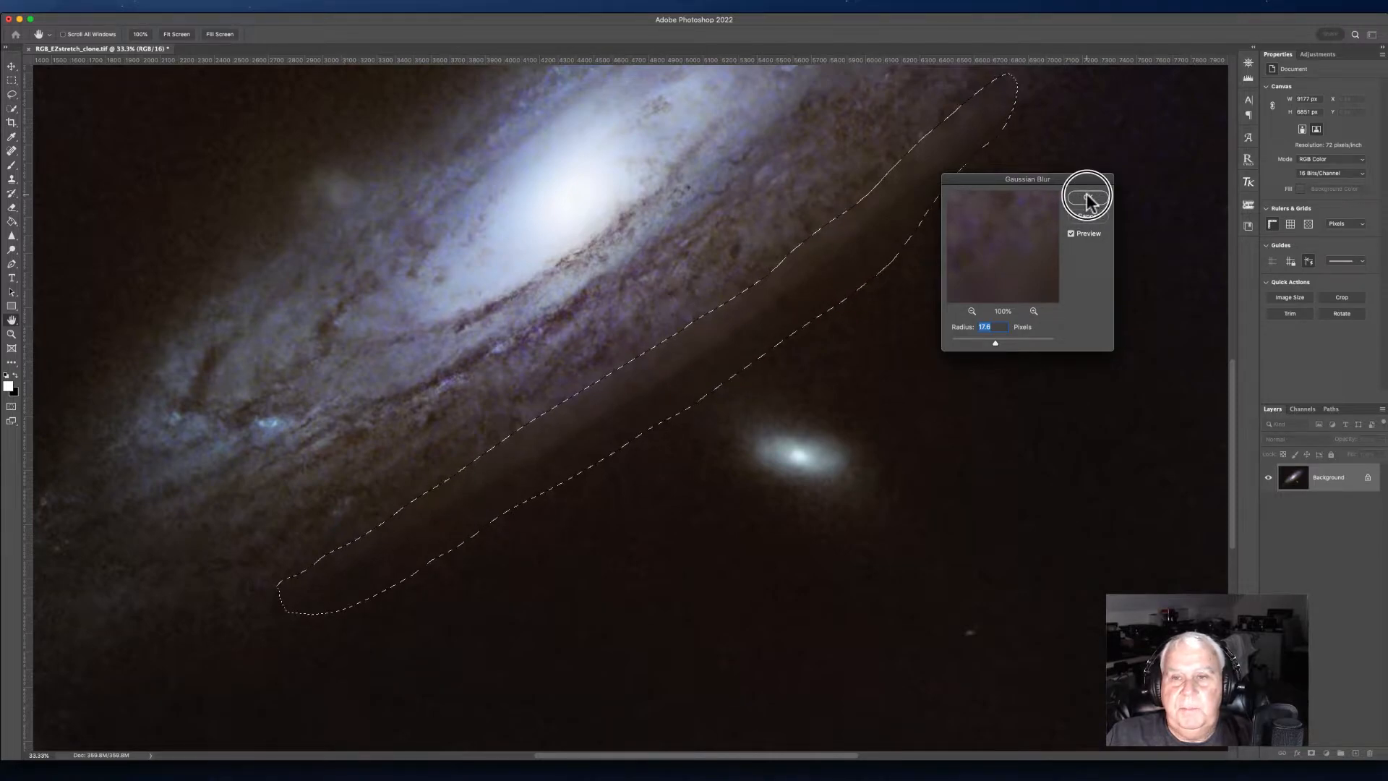
Step: Undo the Gaussian Blur on the band and clear the selection
right_click(732, 239)
left_click(754, 242)
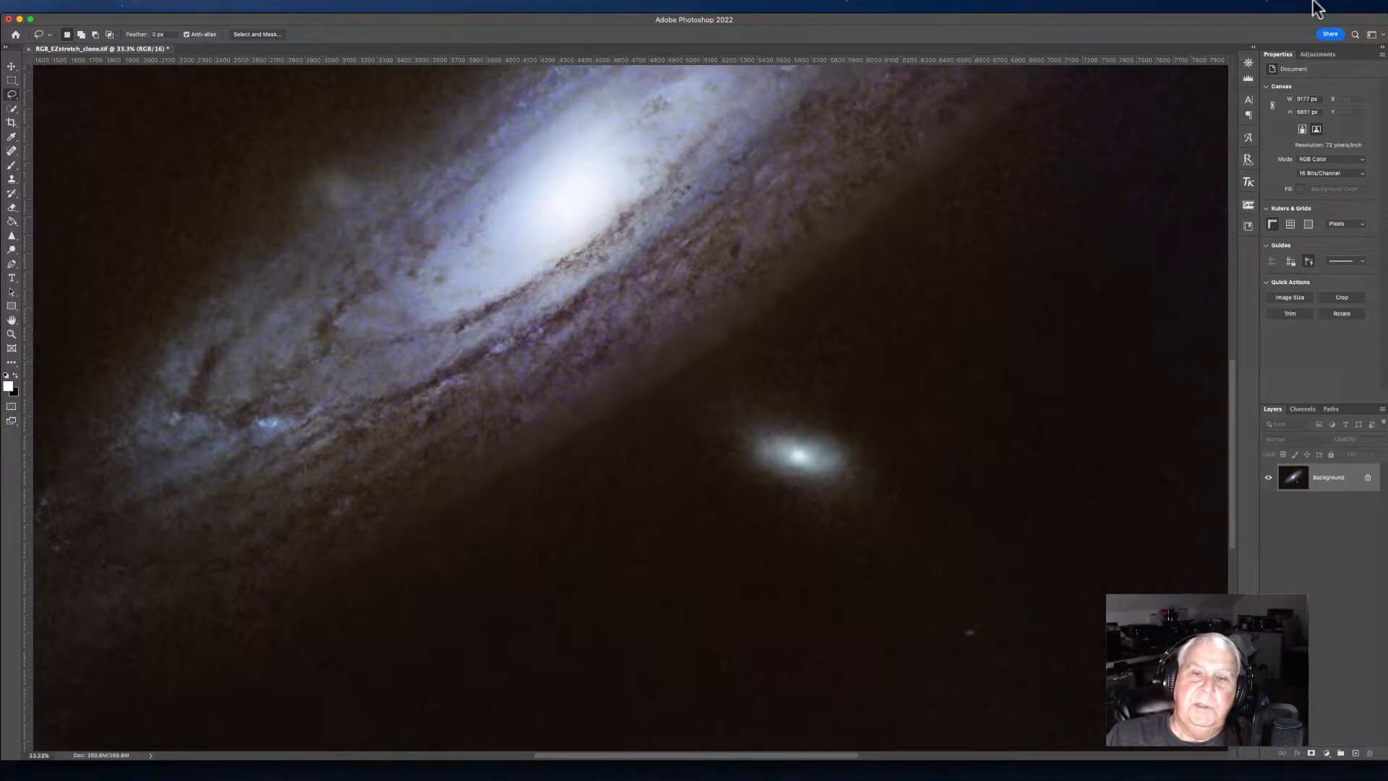
left_click(112, 9)
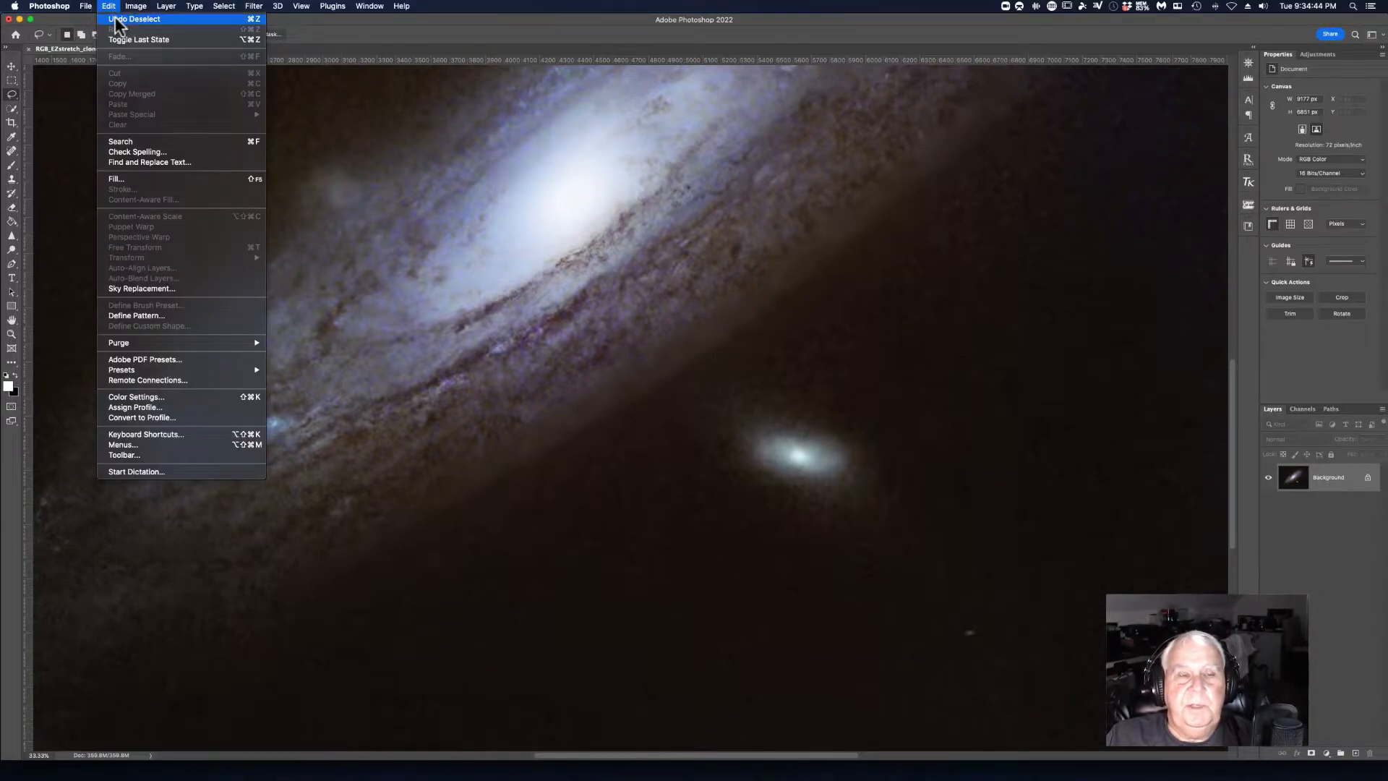
left_click(123, 36)
left_click(108, 6)
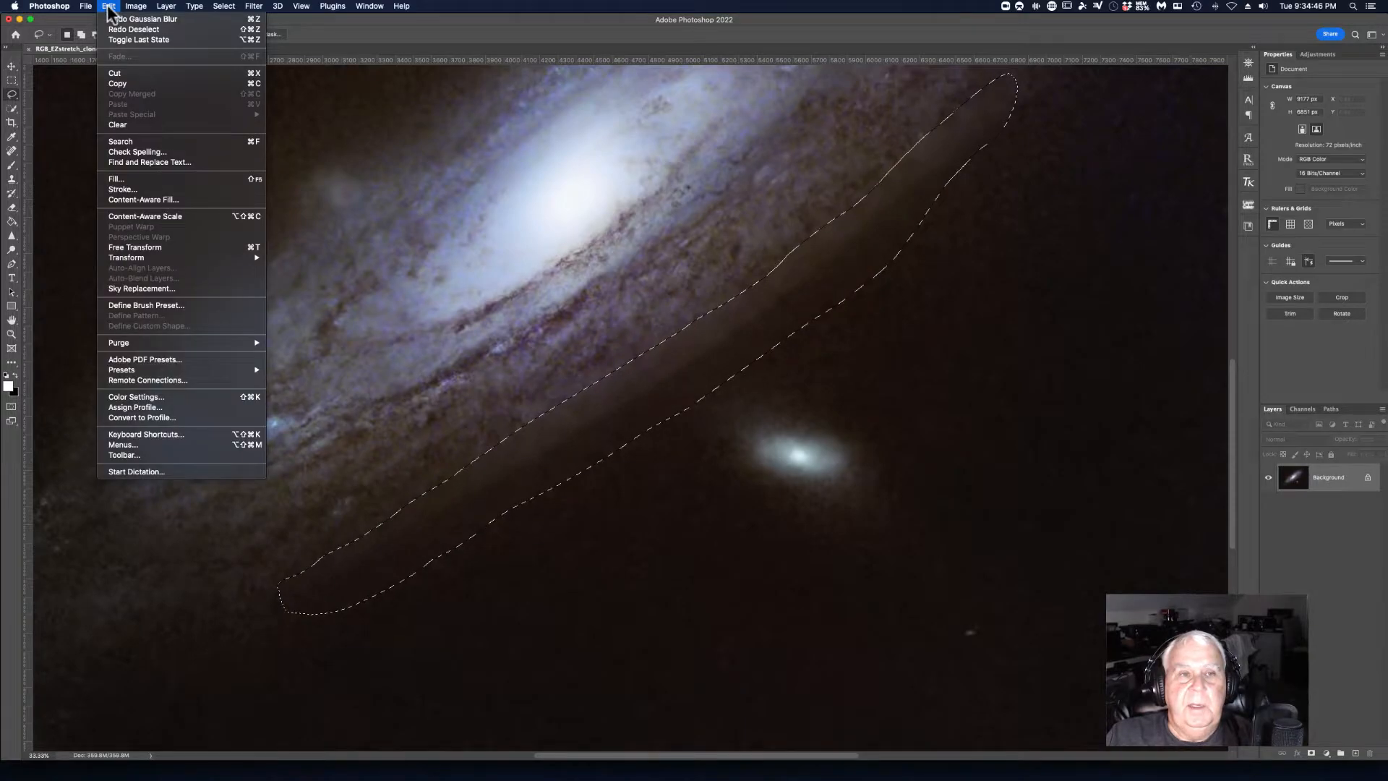
left_click(120, 20)
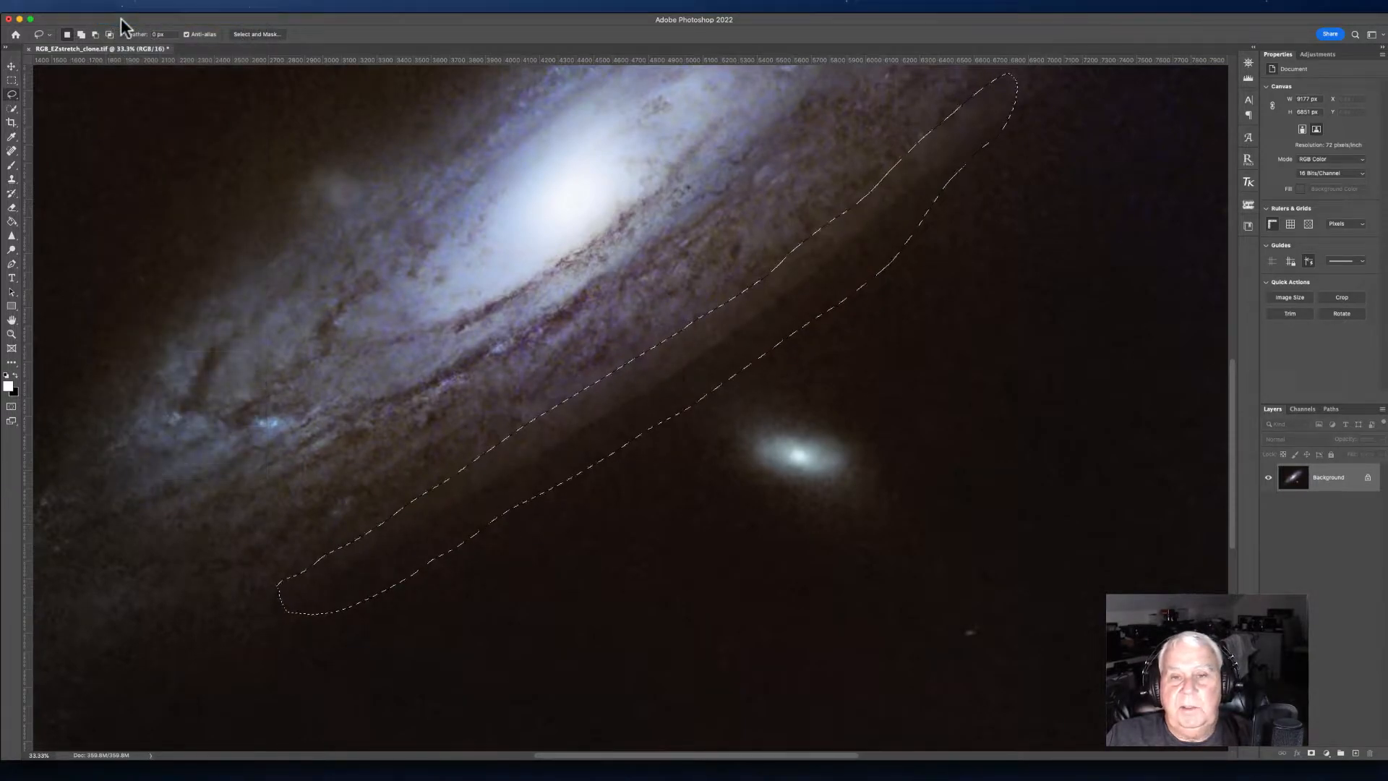
left_click(225, 6)
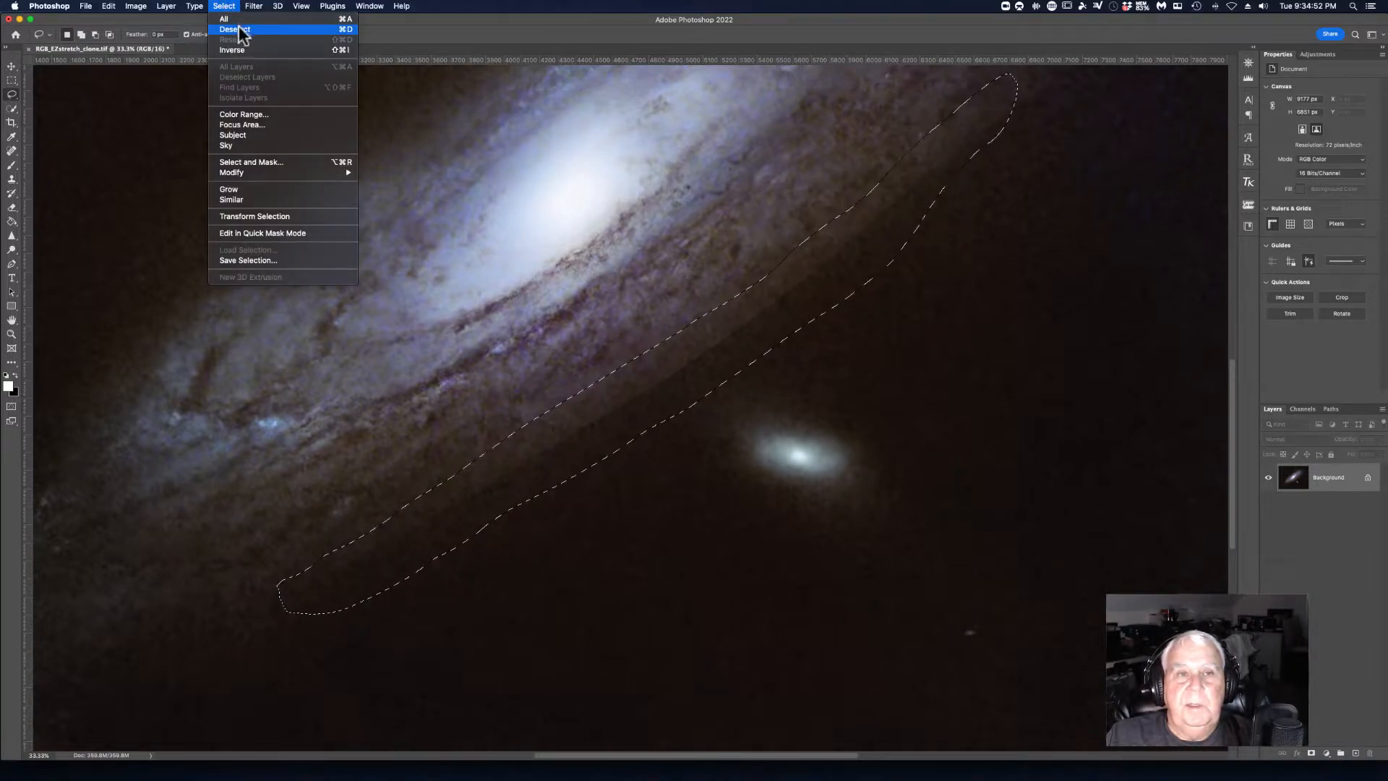
left_click(241, 30)
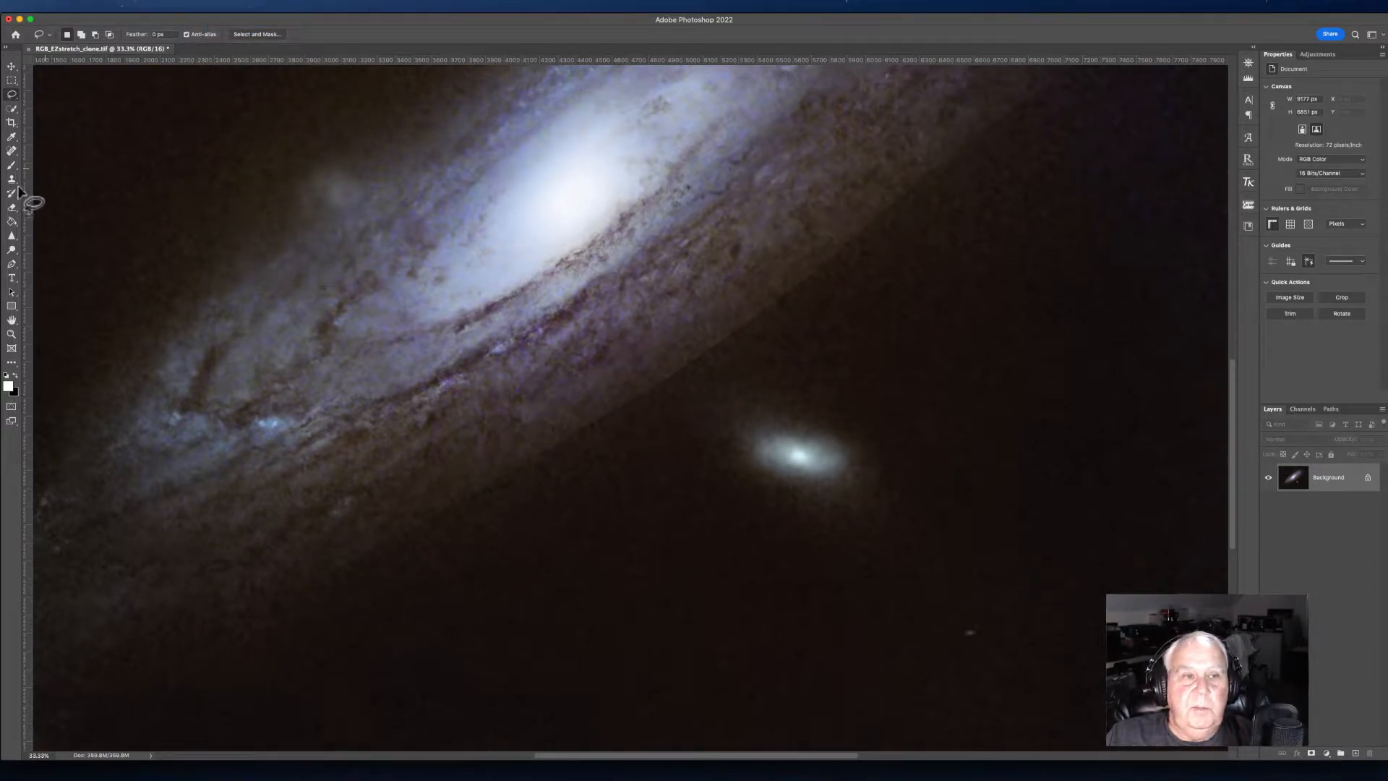
Step: Enlarge the Spot Healing Brush and heal the full seam line from lower left to upper right along the galaxy
left_click(14, 150)
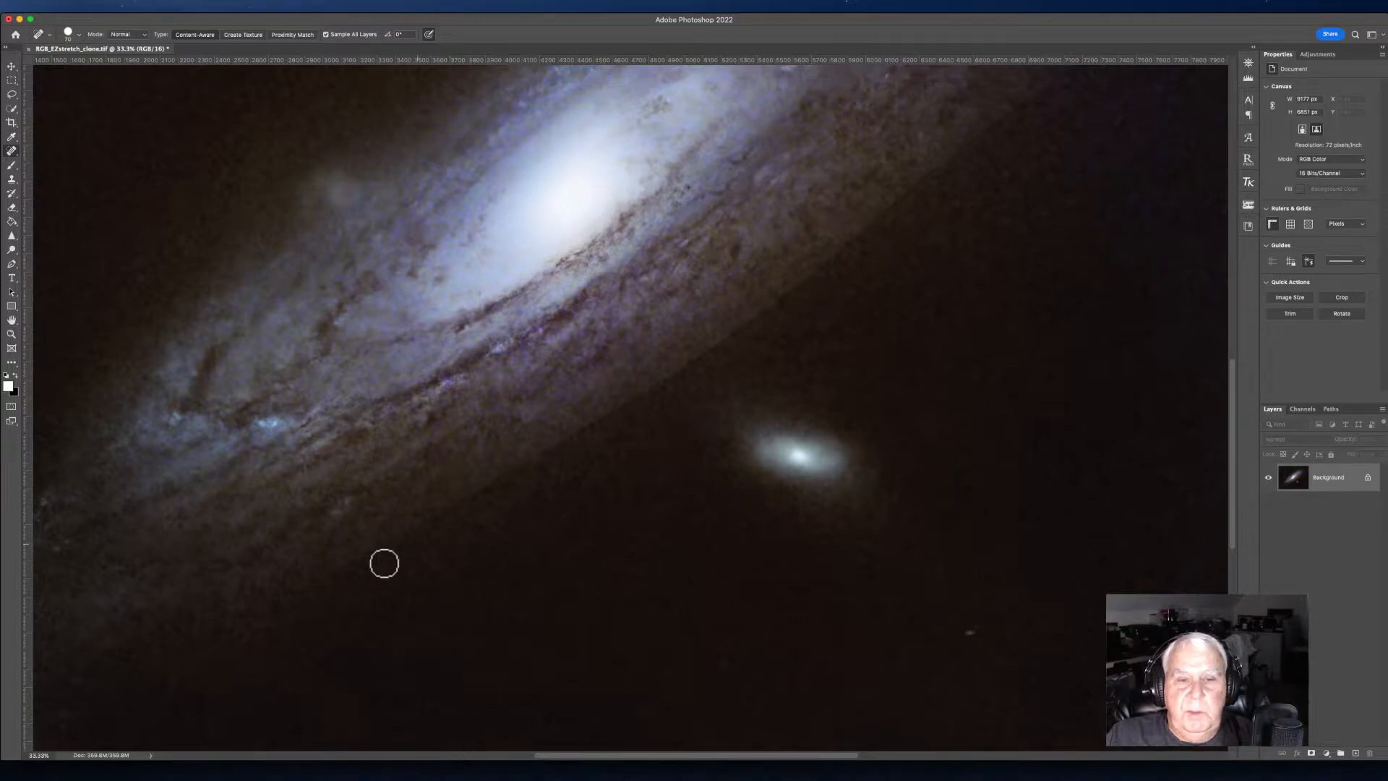
key("bracketright")
key("bracketright")
key("bracketright")
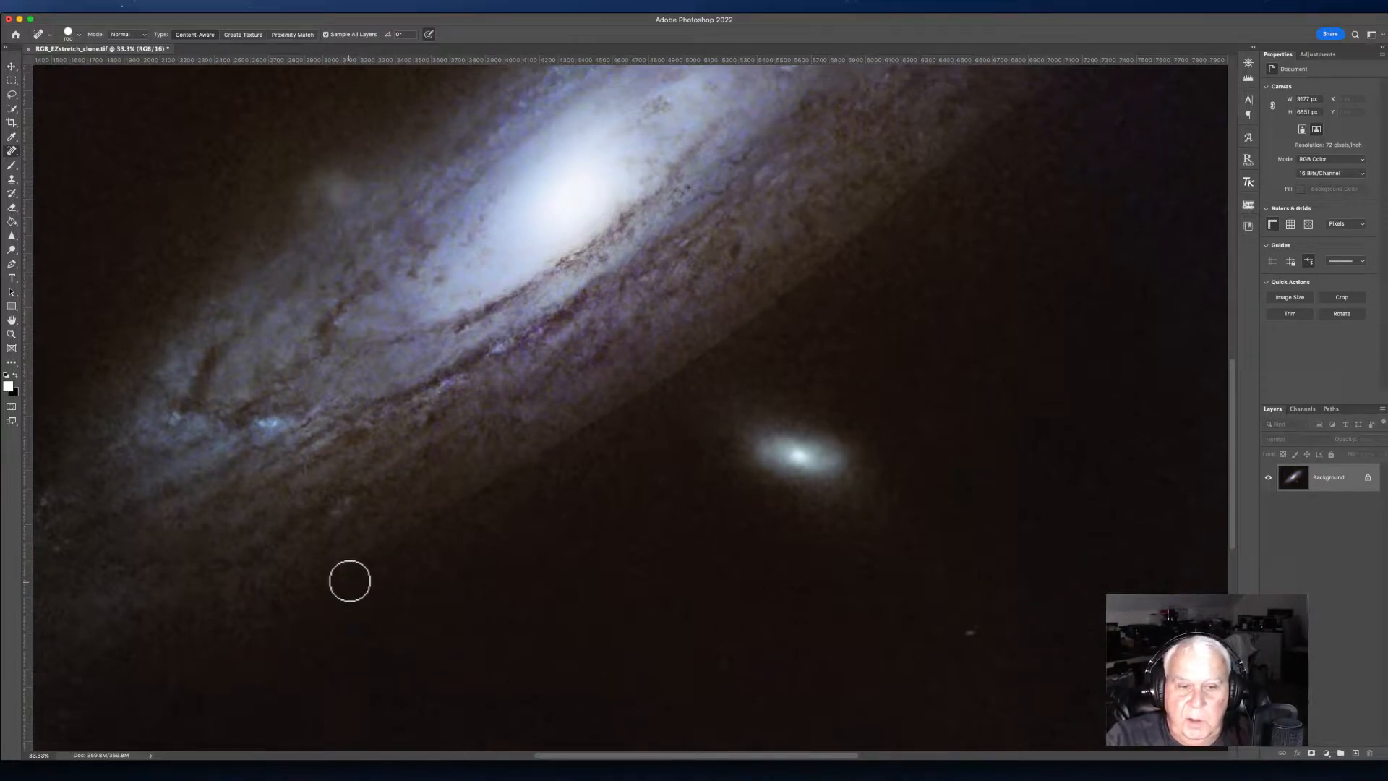
mouse_move(348, 573)
left_mouse_down()
mouse_move(813, 272)
mouse_move(991, 87)
left_mouse_up()
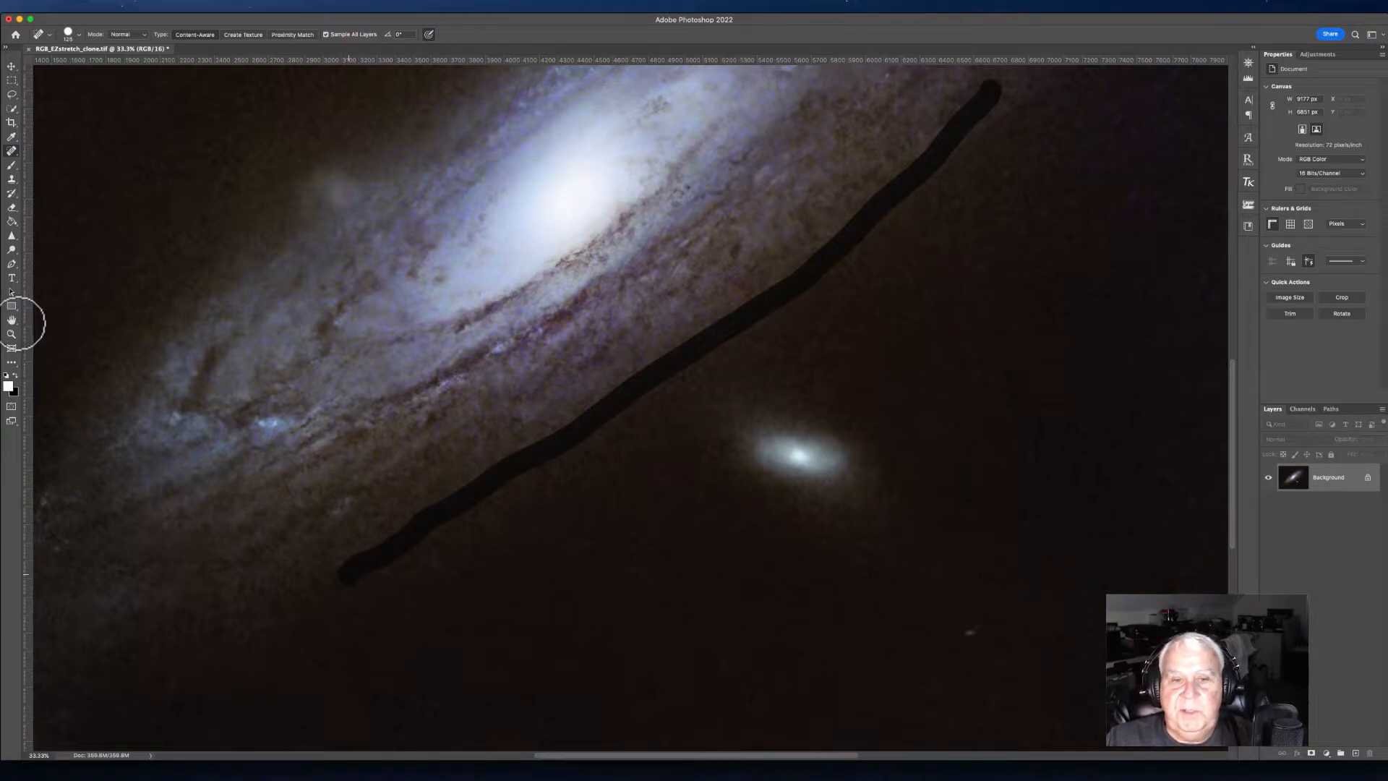
double_click(12, 320)
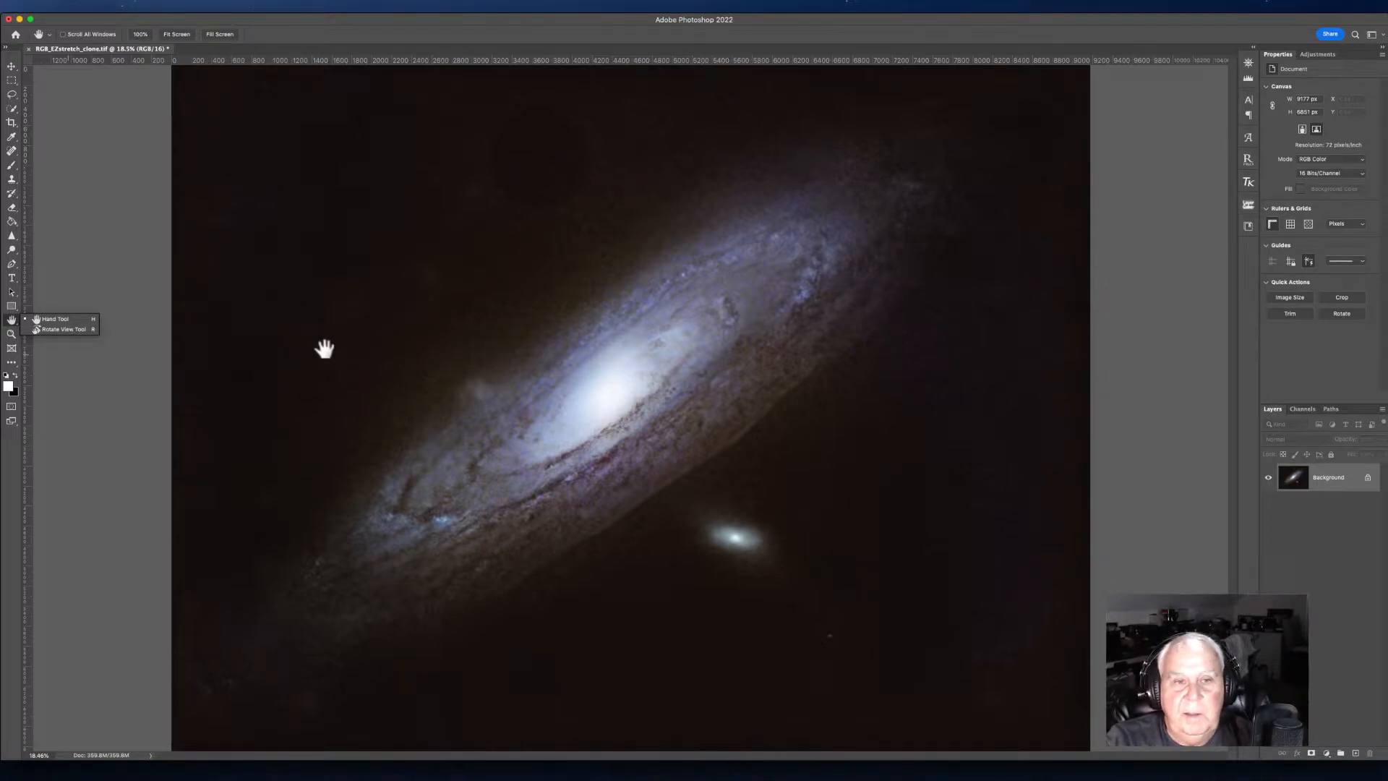
left_click(56, 401)
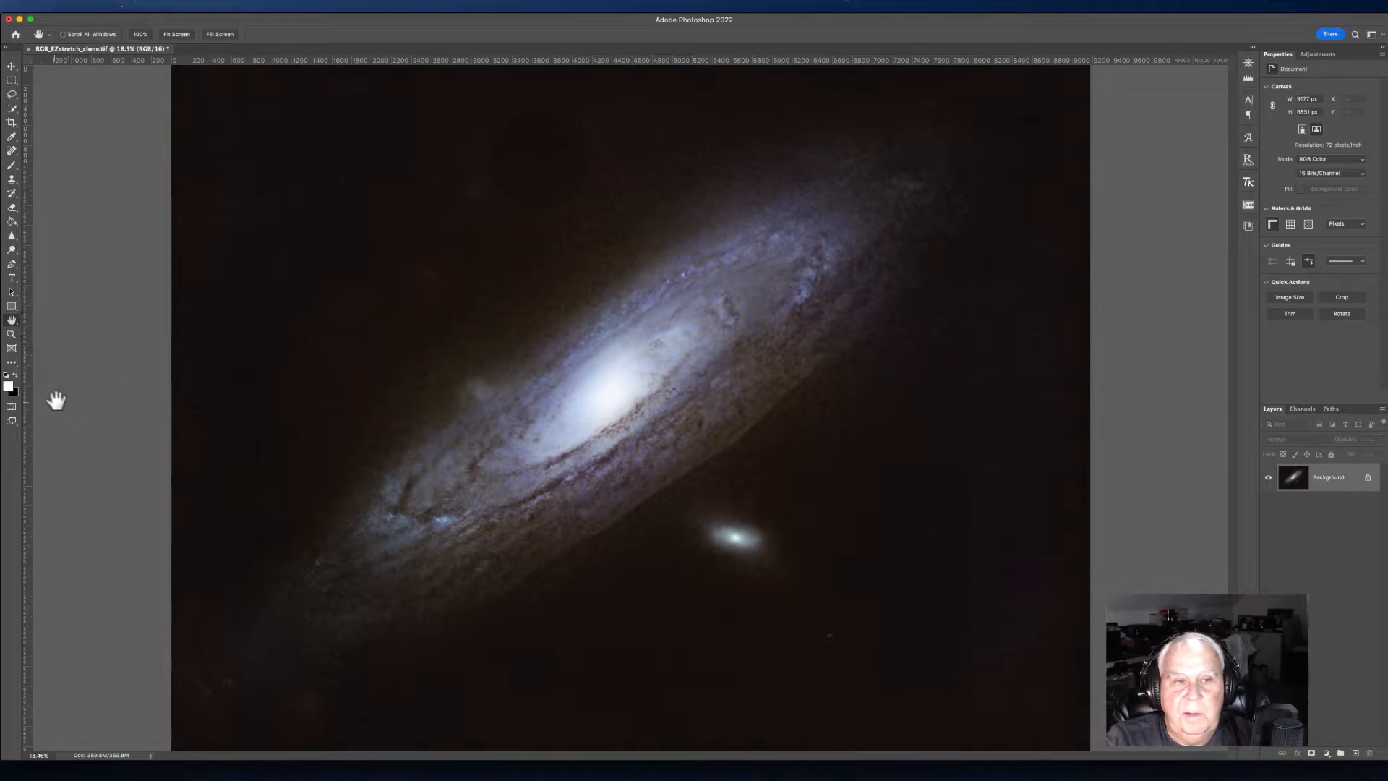
left_click(523, 477)
left_click(553, 449)
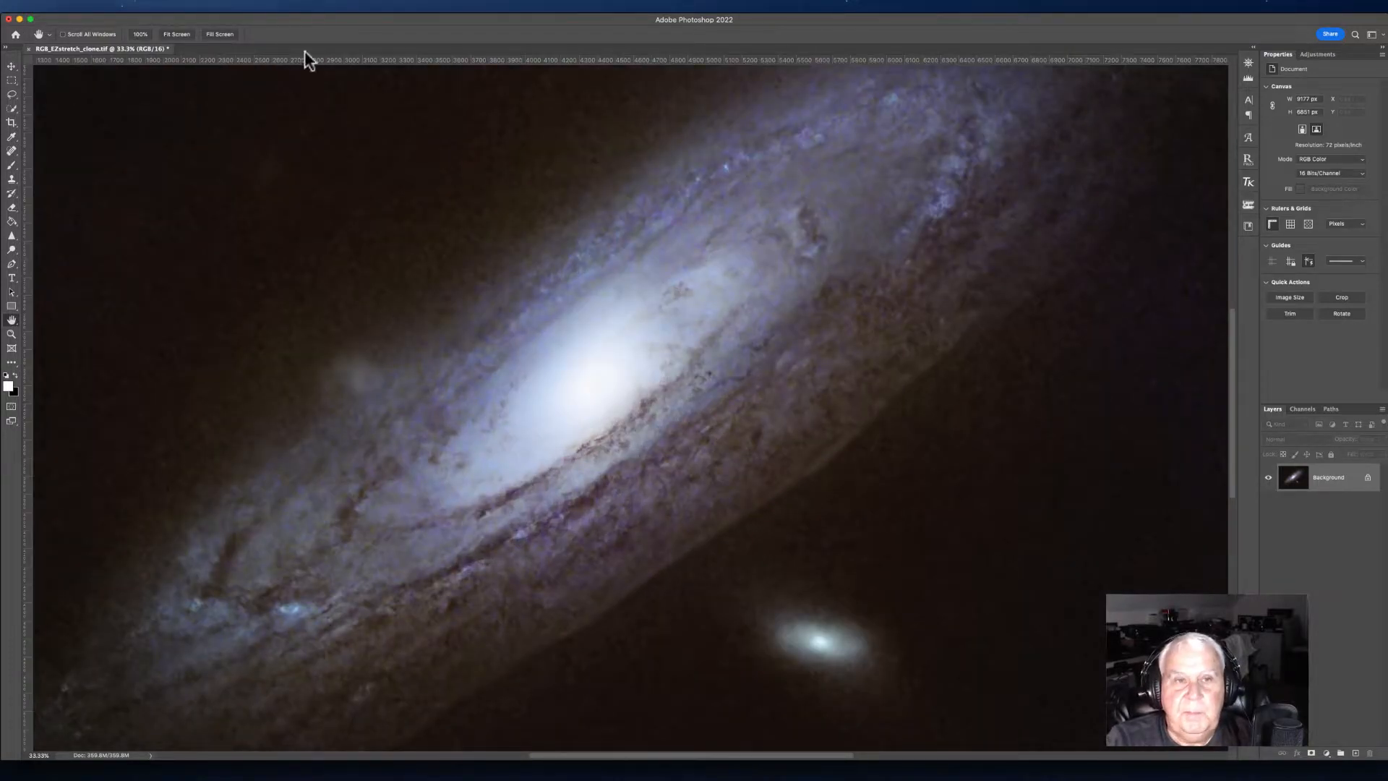
Step: Clone Stamp over the seam below the galaxy's lower edge with an enlarged brush, sampling from nearby background
left_click_drag(552, 530, 392, 323)
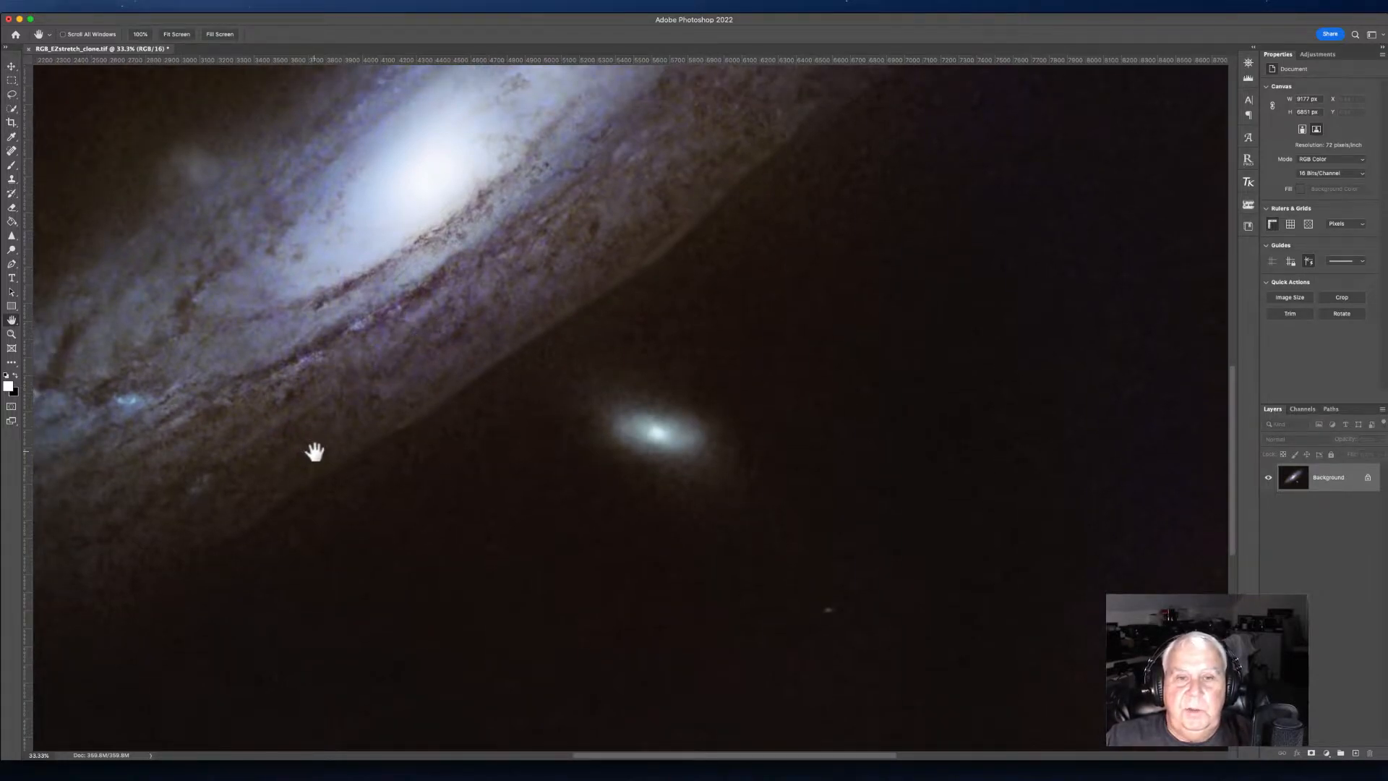
left_click(12, 179)
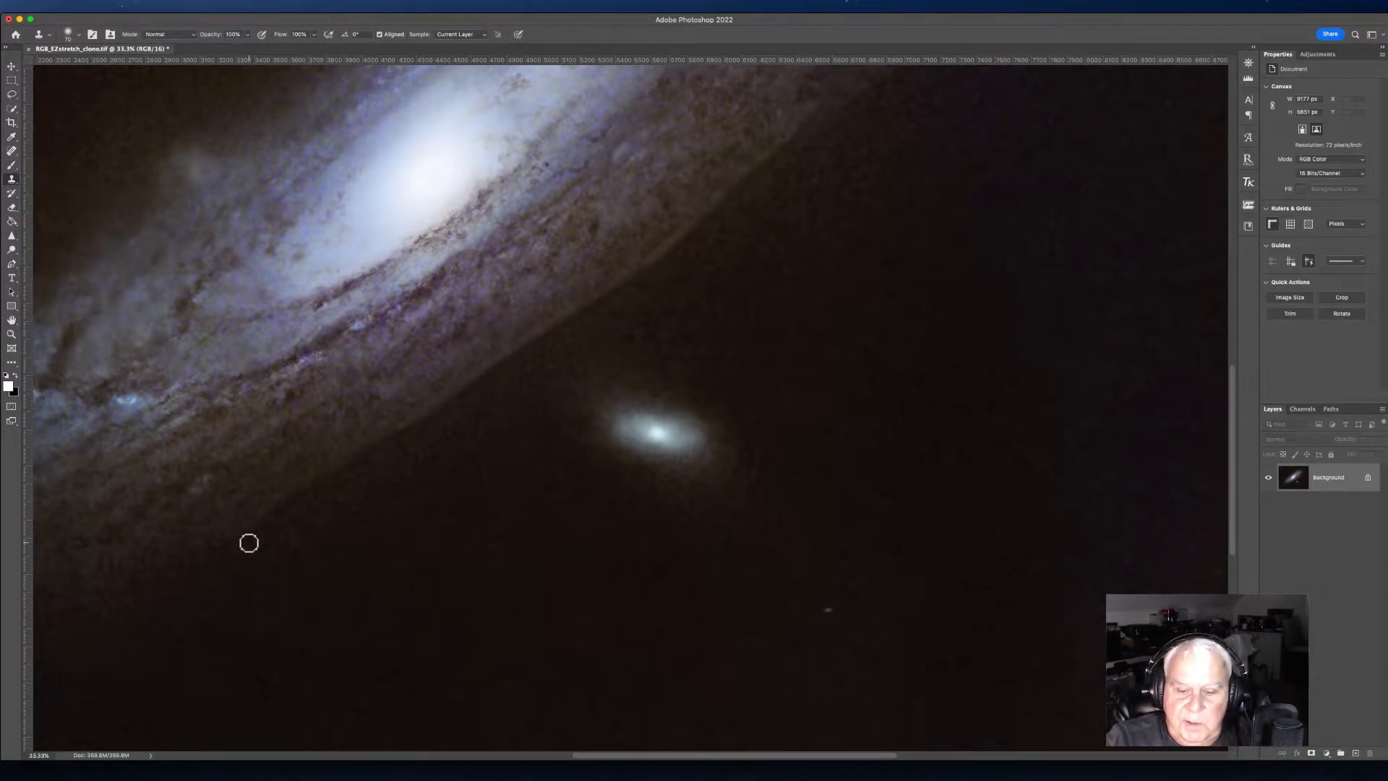
key("bracketright")
key("bracketright")
key("bracketright")
key("bracketright")
key("bracketright")
key("bracketright")
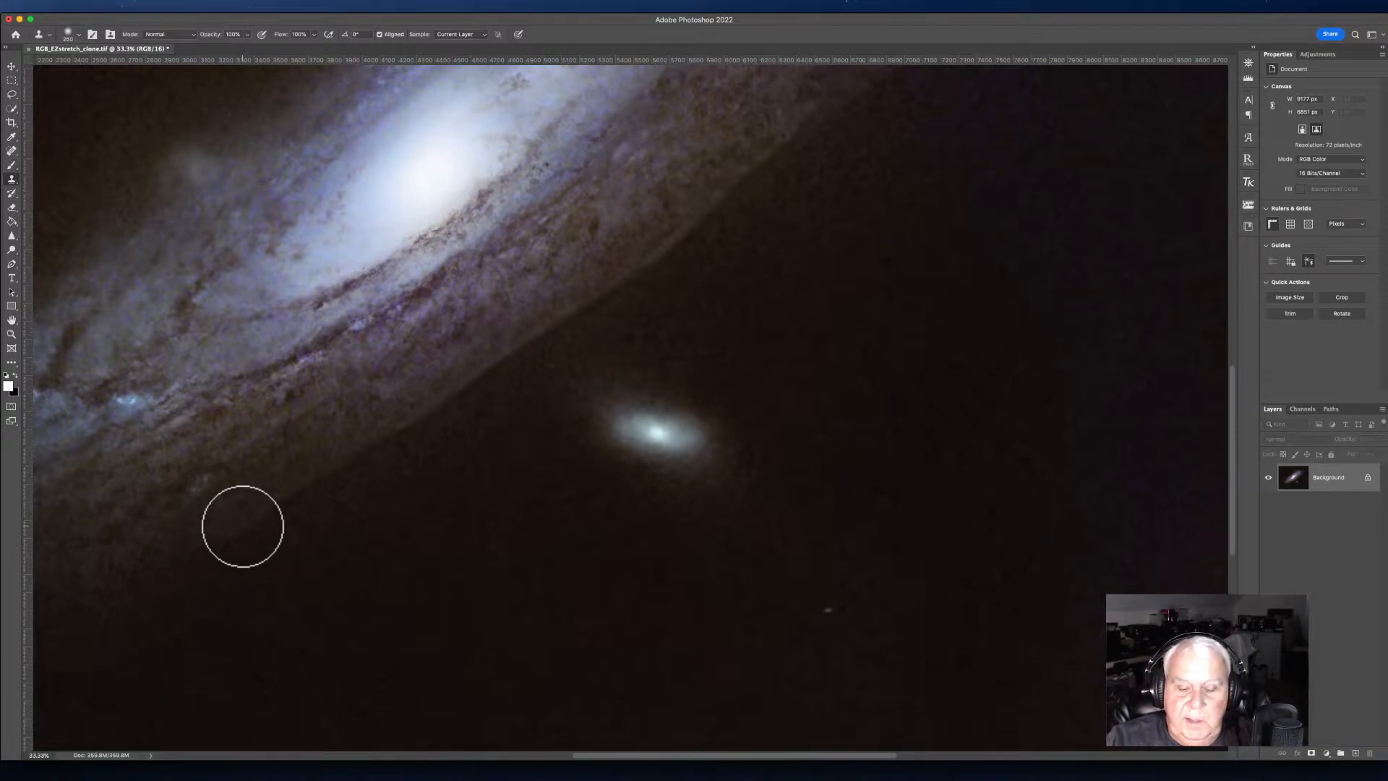
left_click(241, 527, "alt")
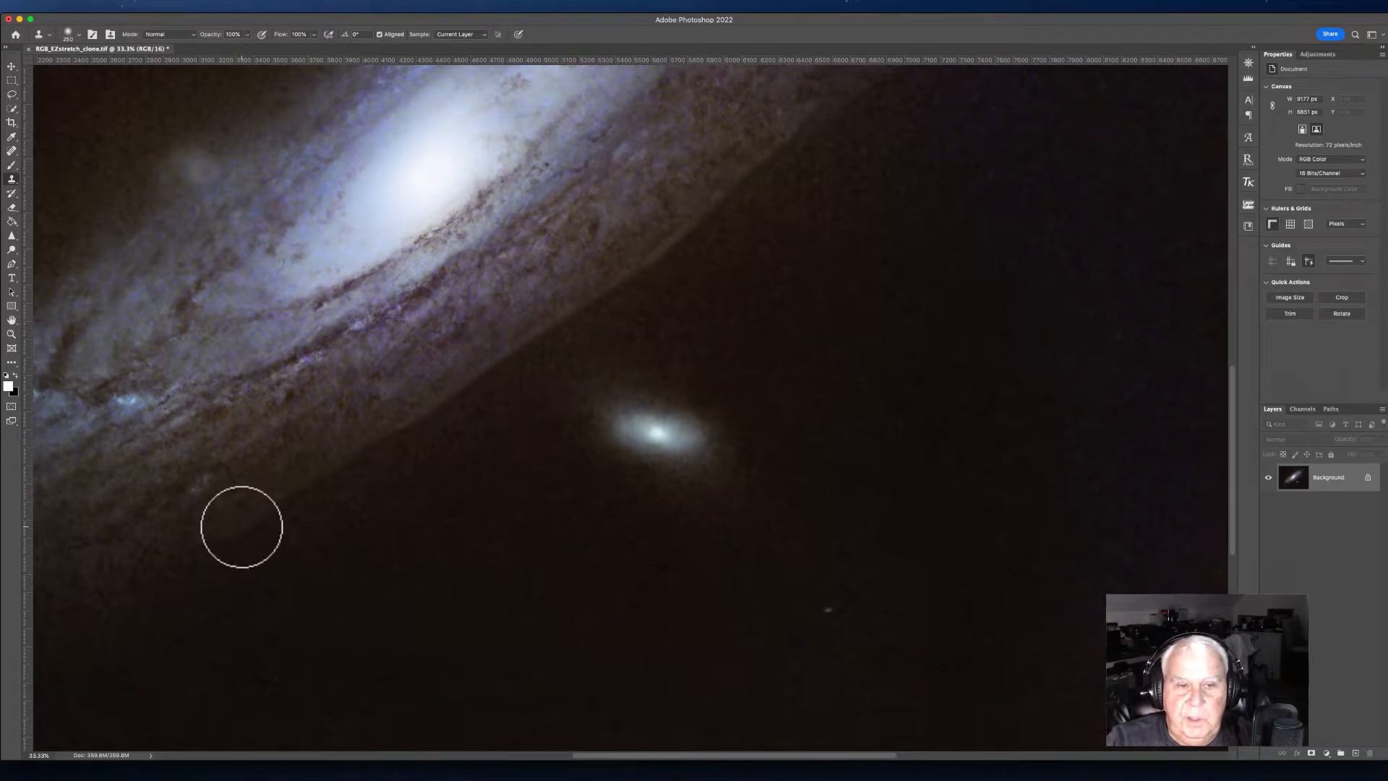
mouse_move(309, 485)
left_mouse_down()
mouse_move(404, 436)
mouse_move(556, 328)
mouse_move(486, 373)
mouse_move(545, 325)
mouse_move(679, 247)
left_mouse_up()
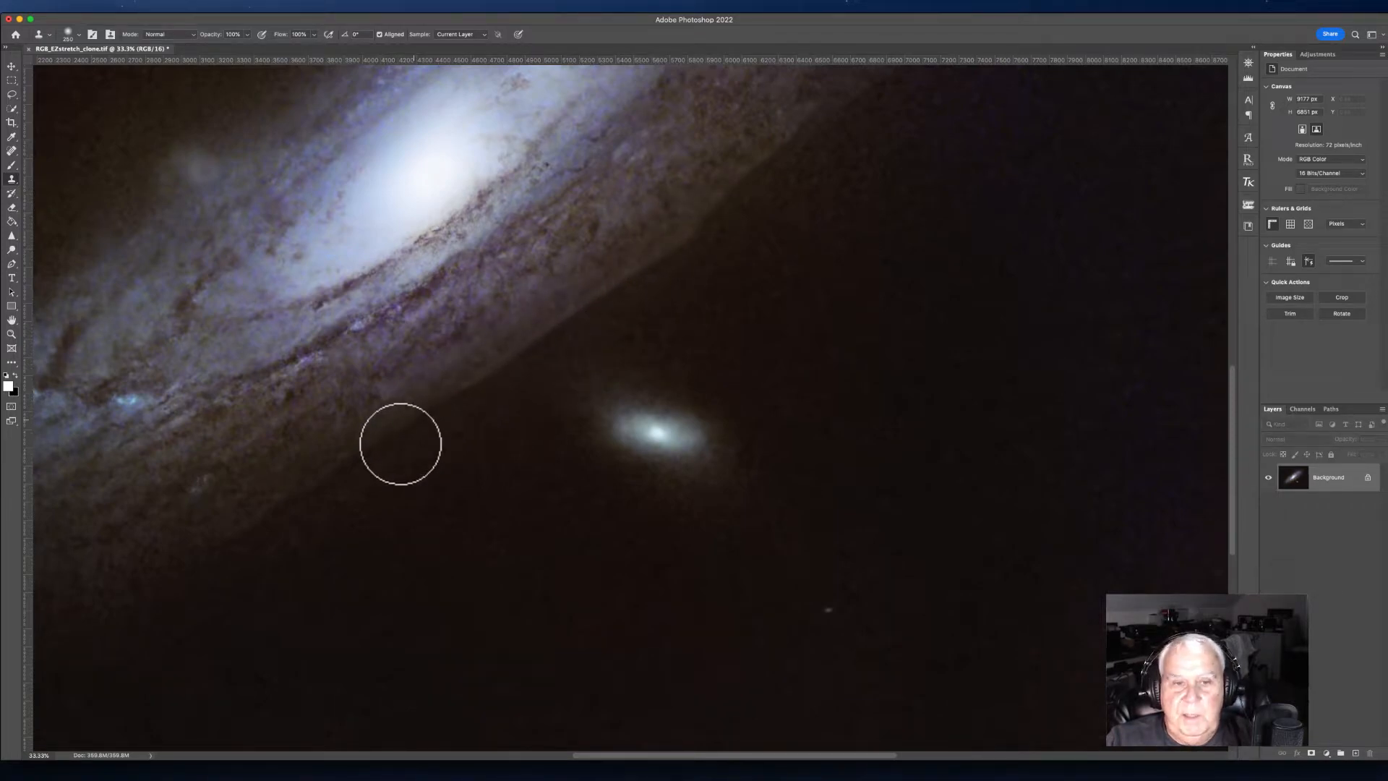
left_click(367, 458, "alt")
left_click_drag(496, 369, 643, 267)
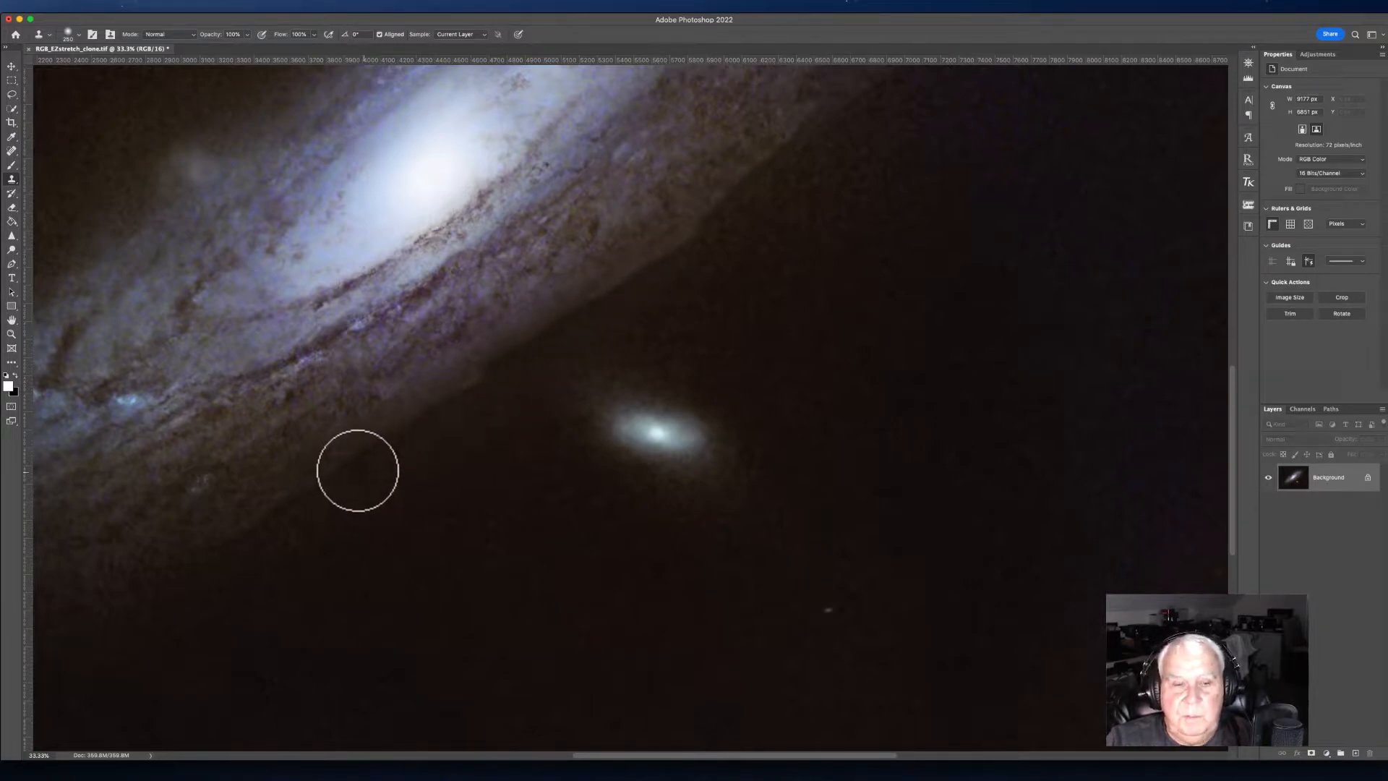
left_click(356, 454, "alt")
left_click_drag(533, 342, 719, 220)
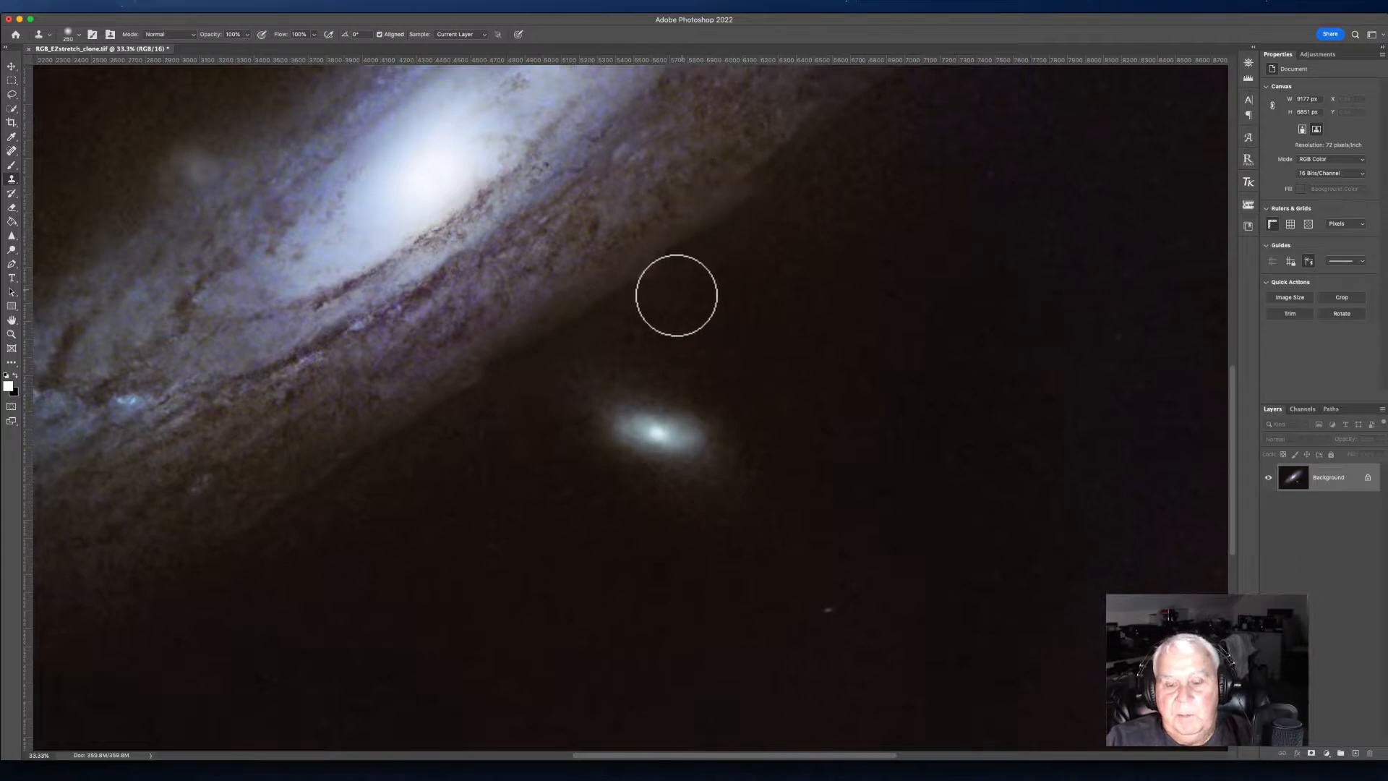
left_click(626, 313, "alt")
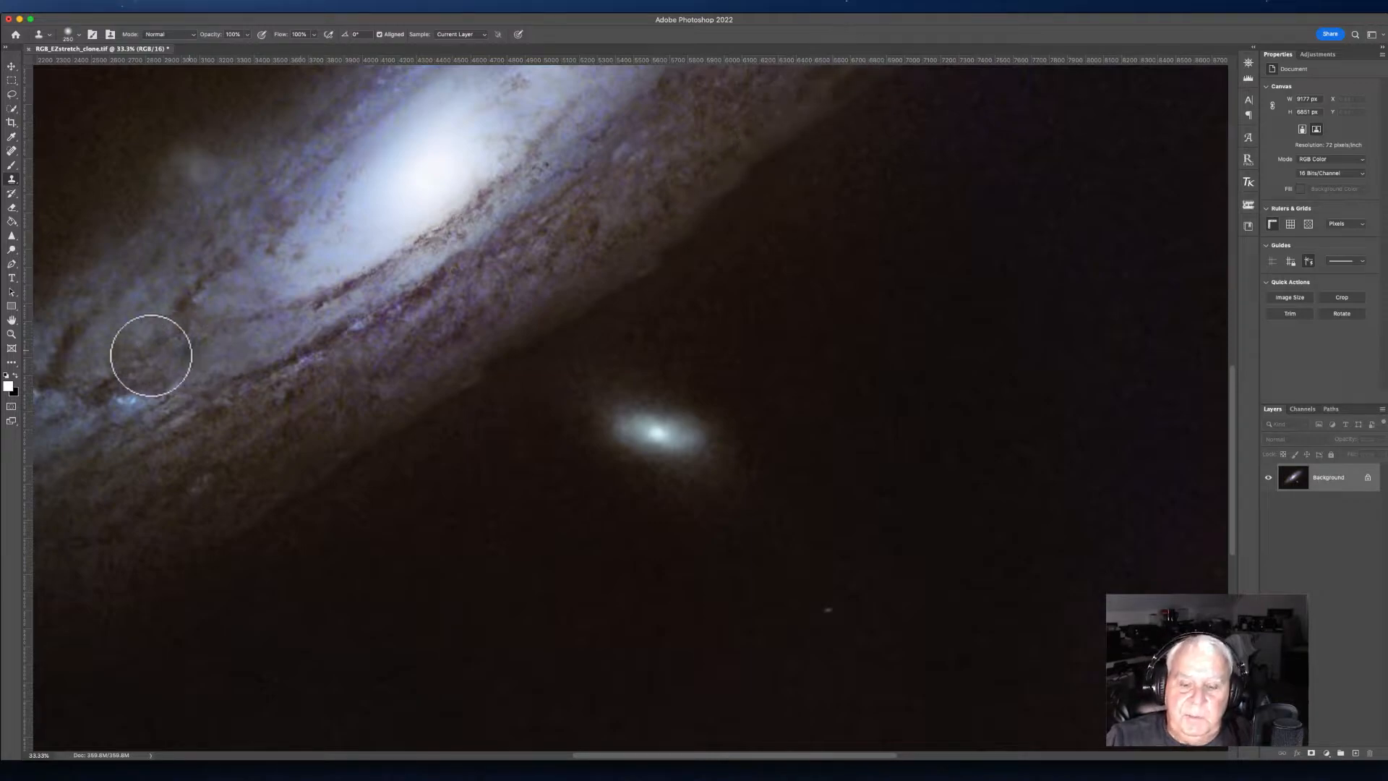
Step: Heal the remaining small seam spots along the galaxy's lower edge with a smaller Spot Healing Brush
key("super+minus")
key("super+minus")
key("super+minus")
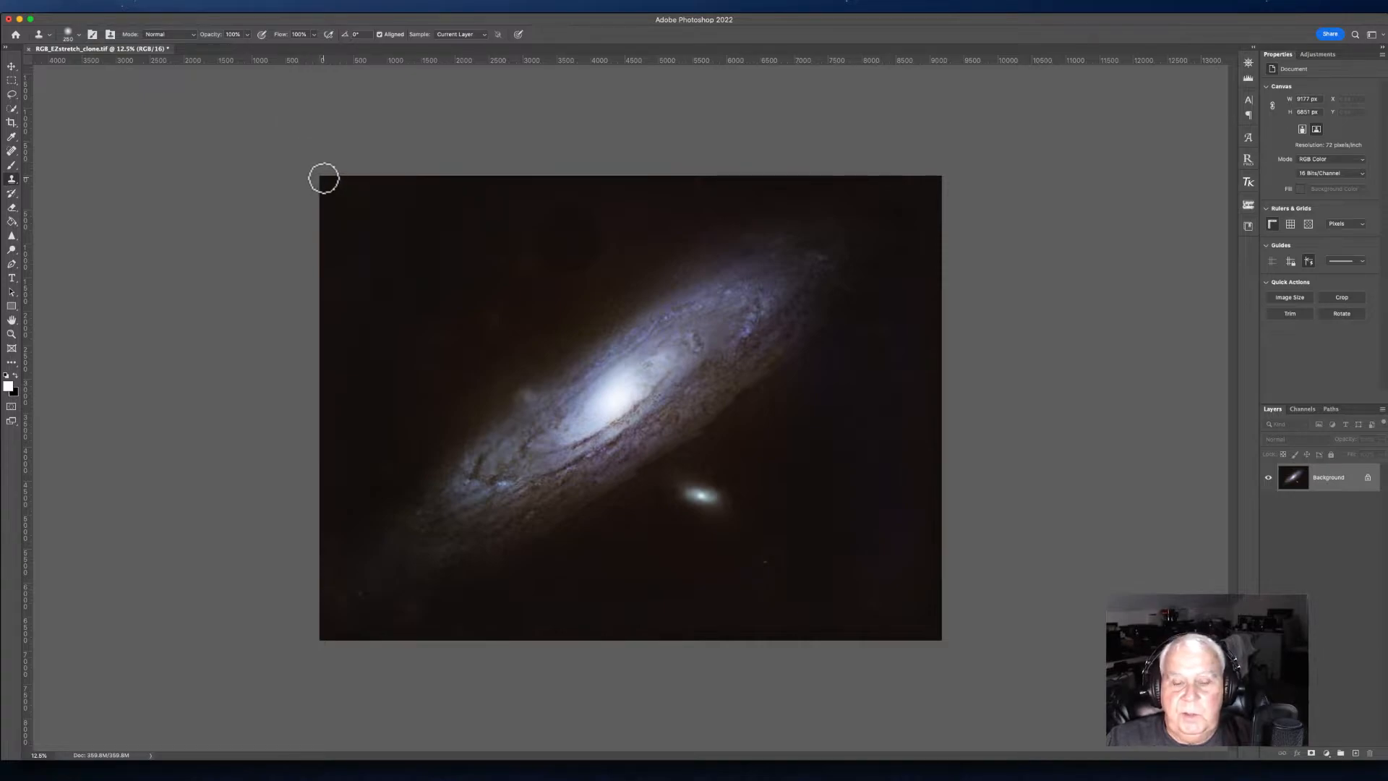
key("super+plus")
key("super+plus")
key("super+plus")
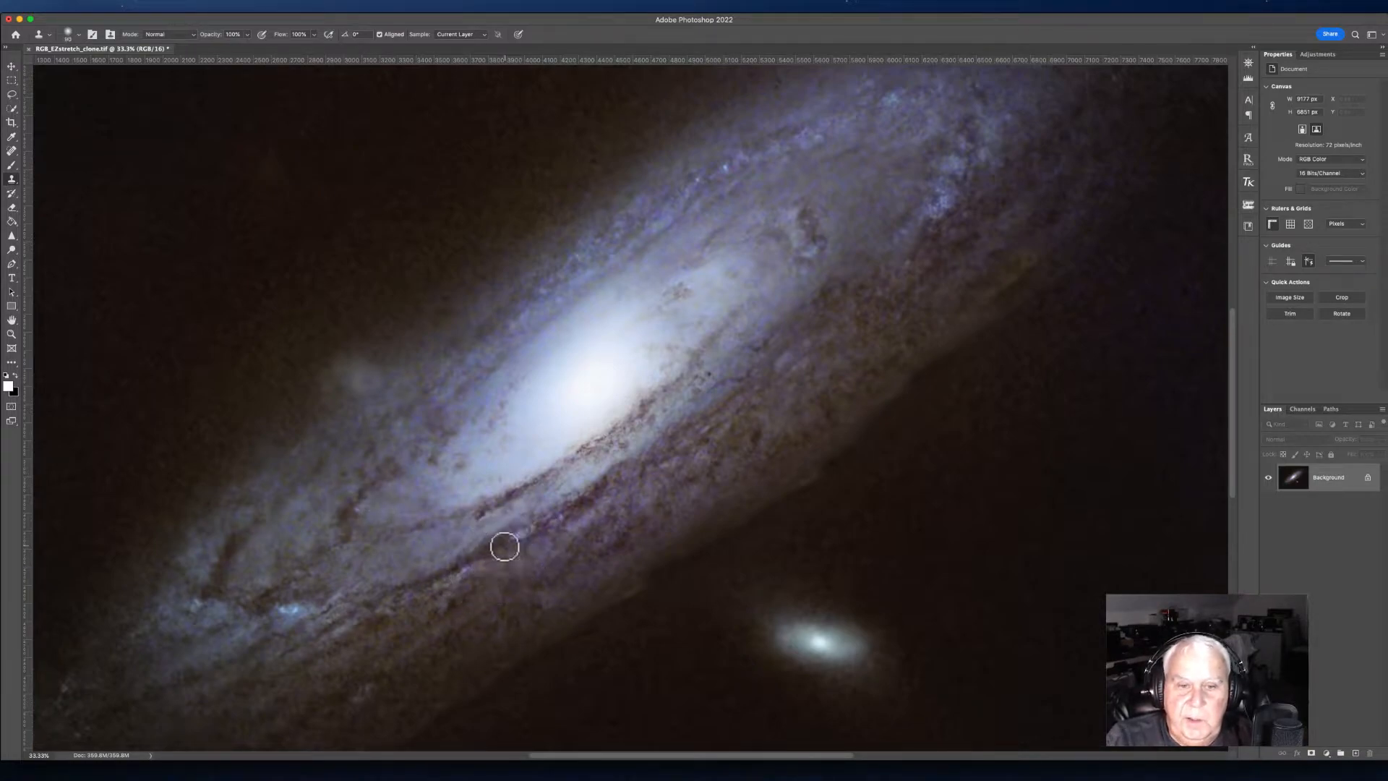
left_click(11, 151)
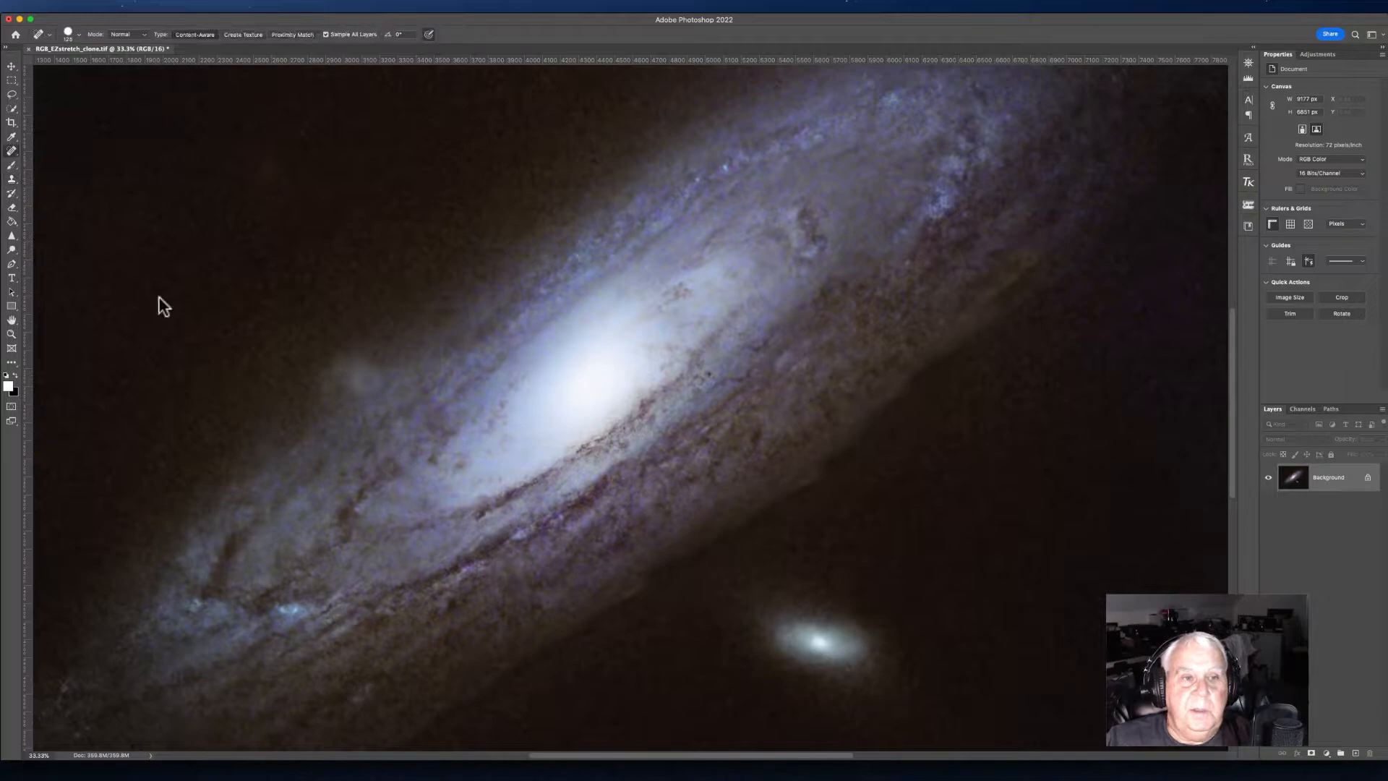
key("bracketleft")
key("bracketleft")
key("bracketleft")
left_click_drag(506, 541, 568, 510)
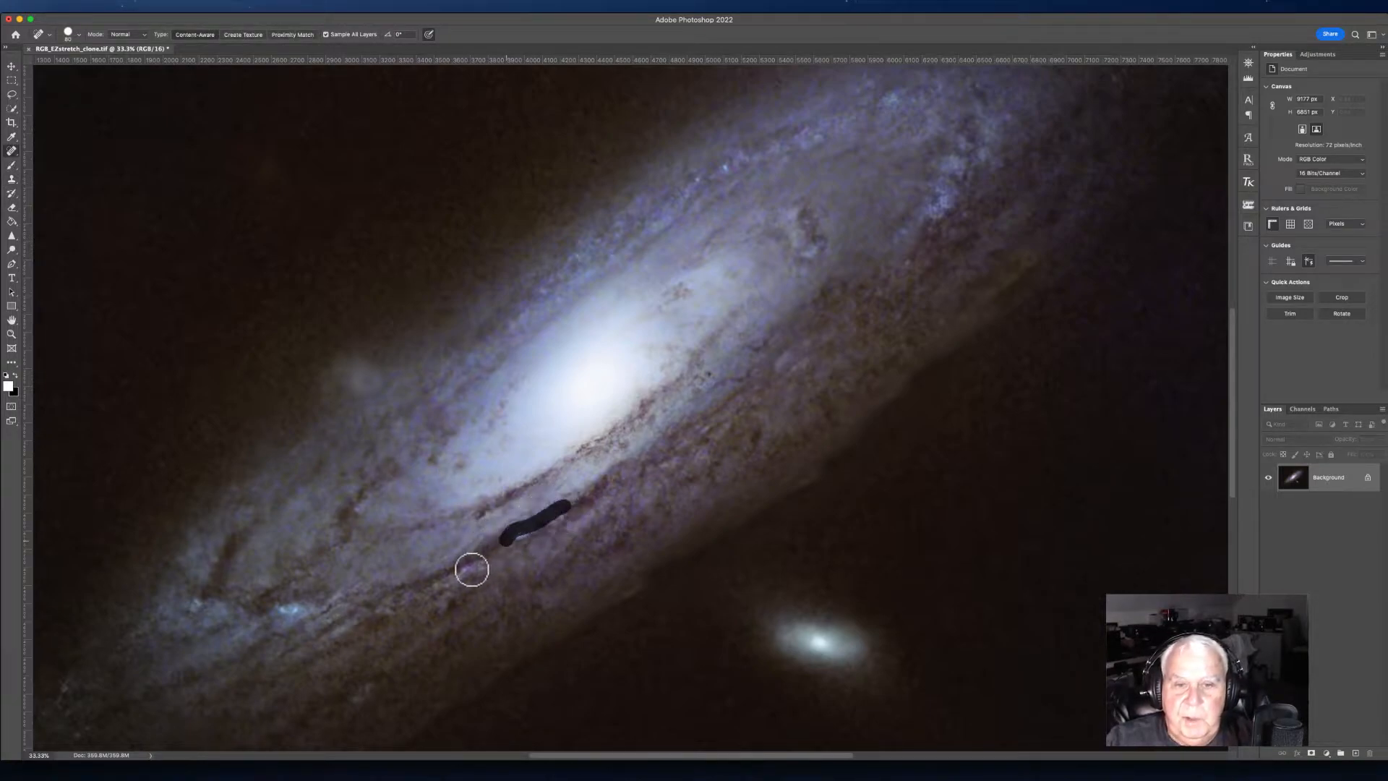
left_click_drag(415, 591, 467, 571)
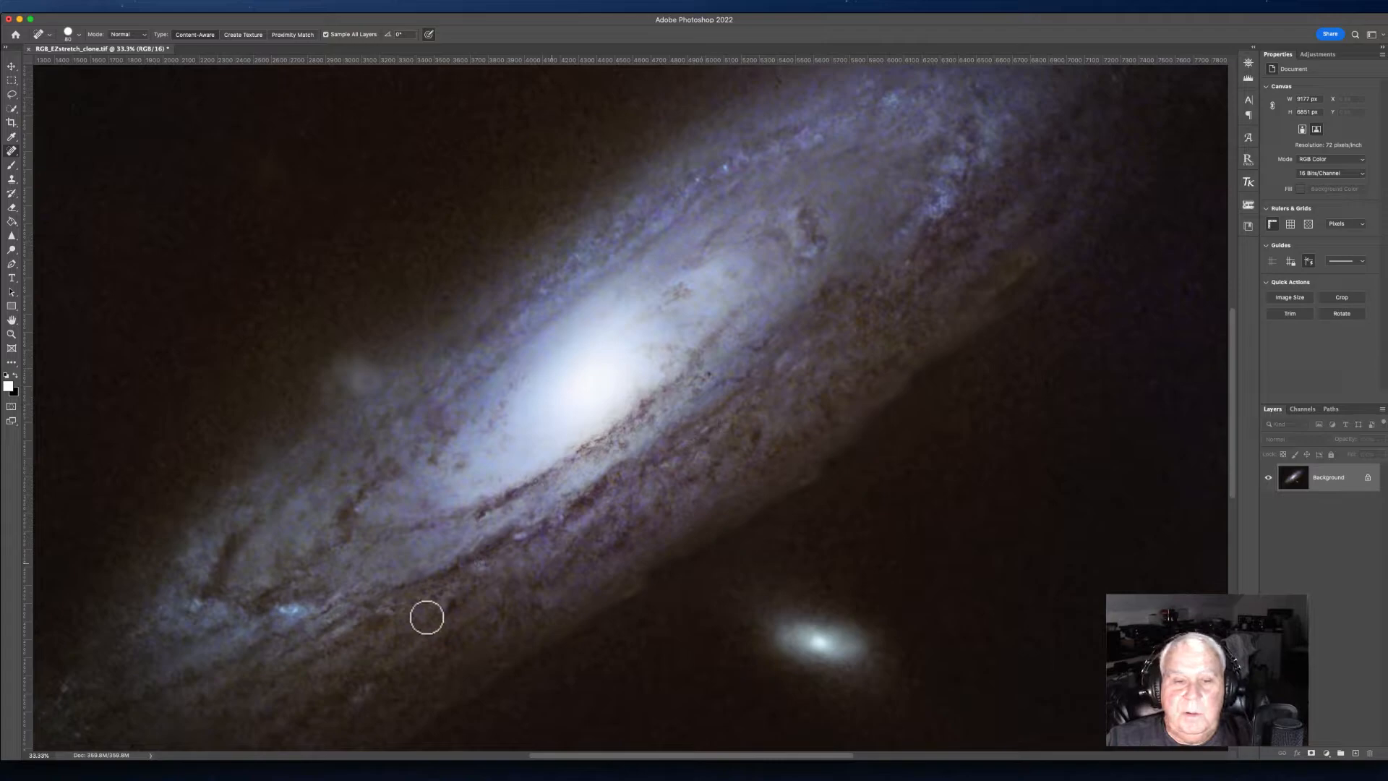
left_click_drag(468, 570, 488, 563)
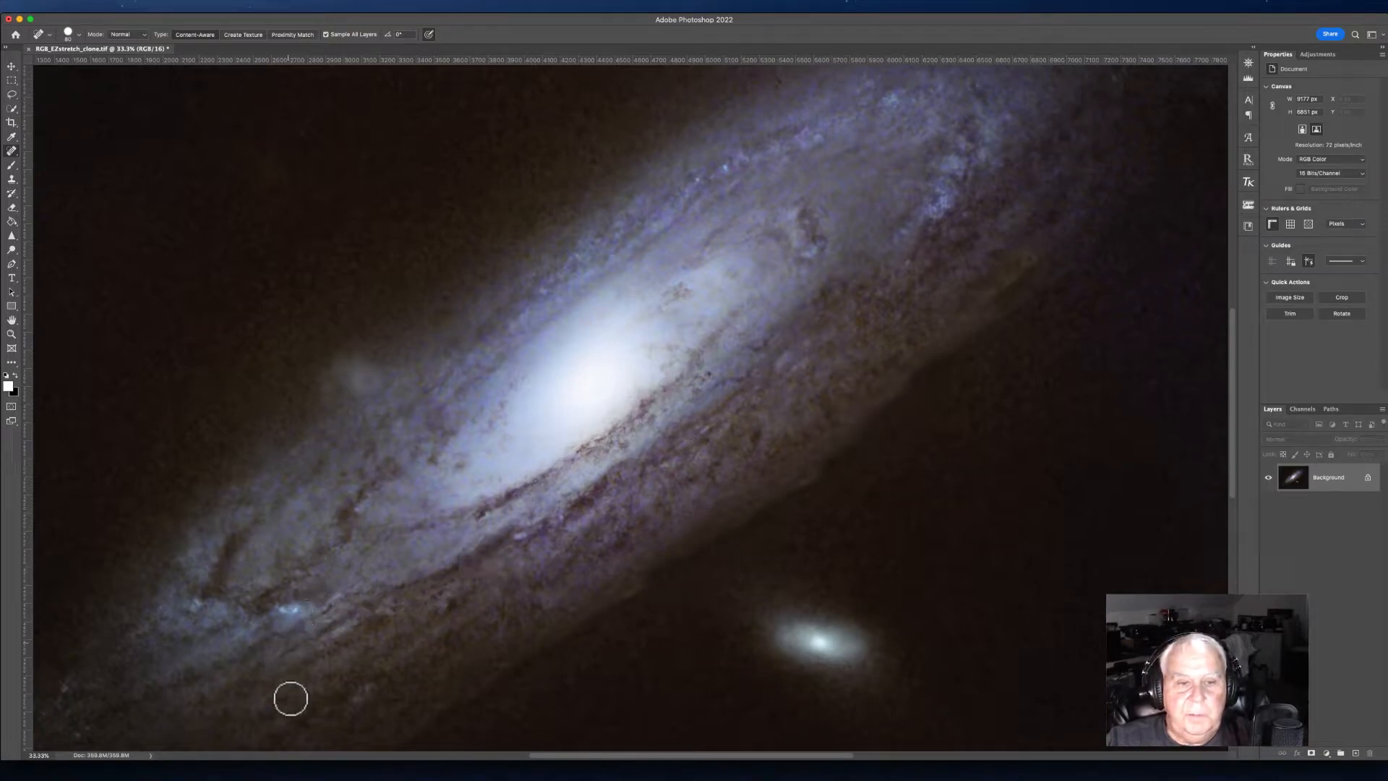
Step: Inspect the galaxy's edges across the whole image for leftover seam artefacts
left_click_drag(331, 563, 362, 480)
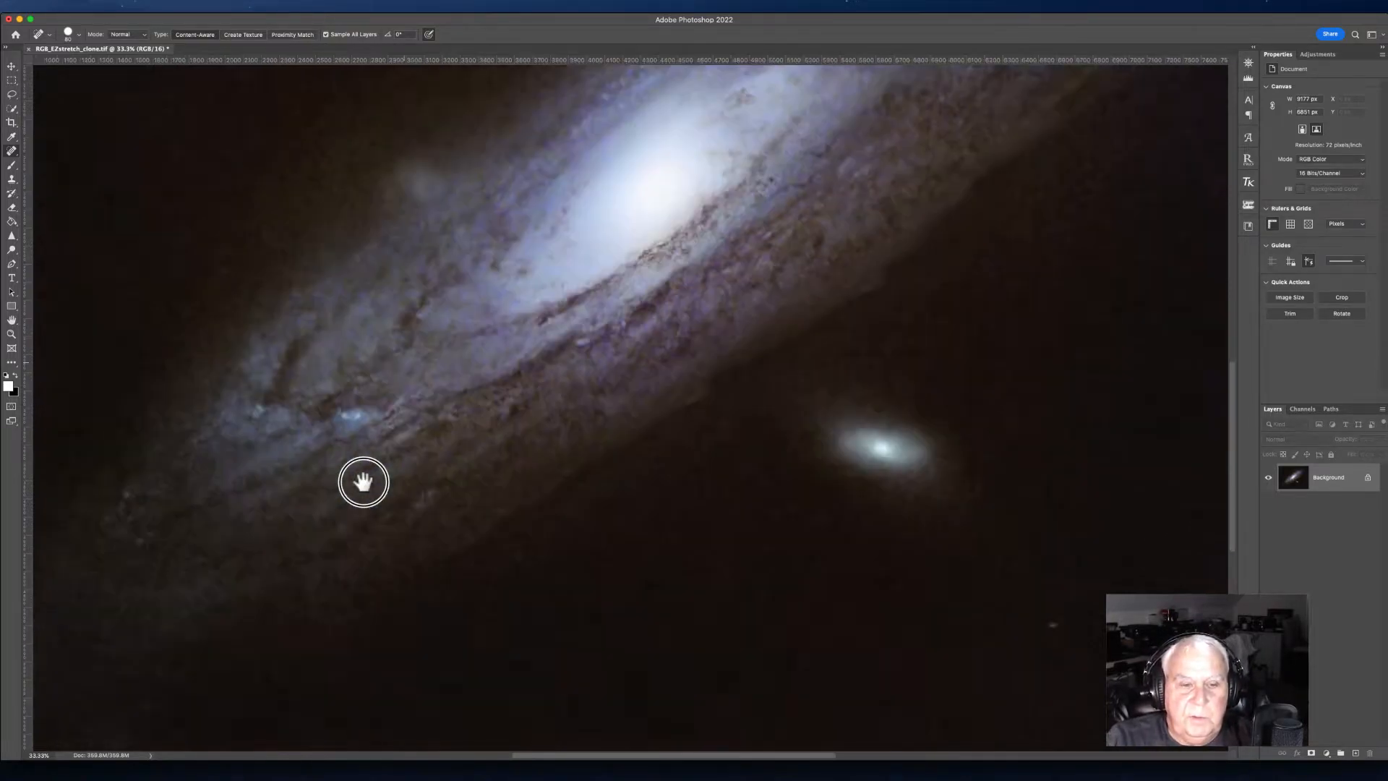
left_click_drag(291, 511, 142, 609)
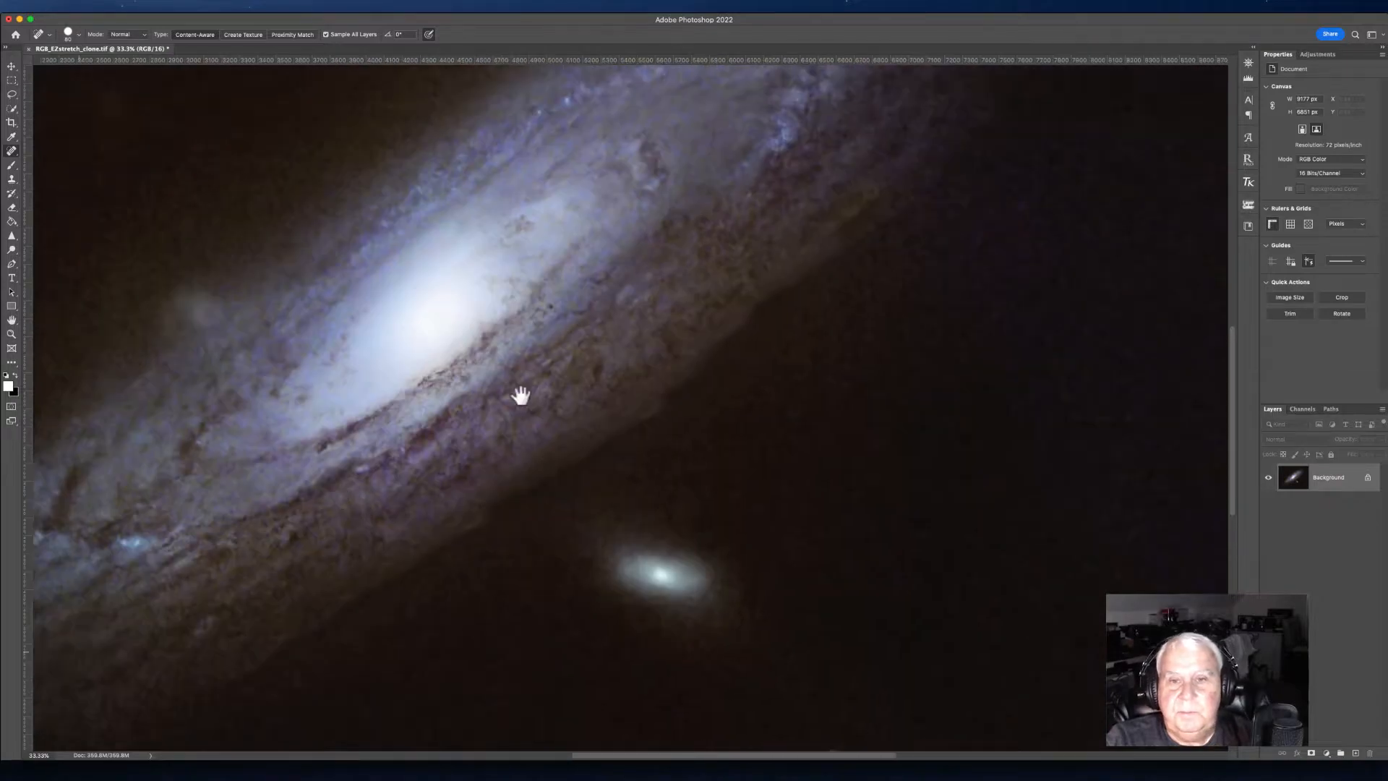
left_click_drag(573, 387, 421, 585)
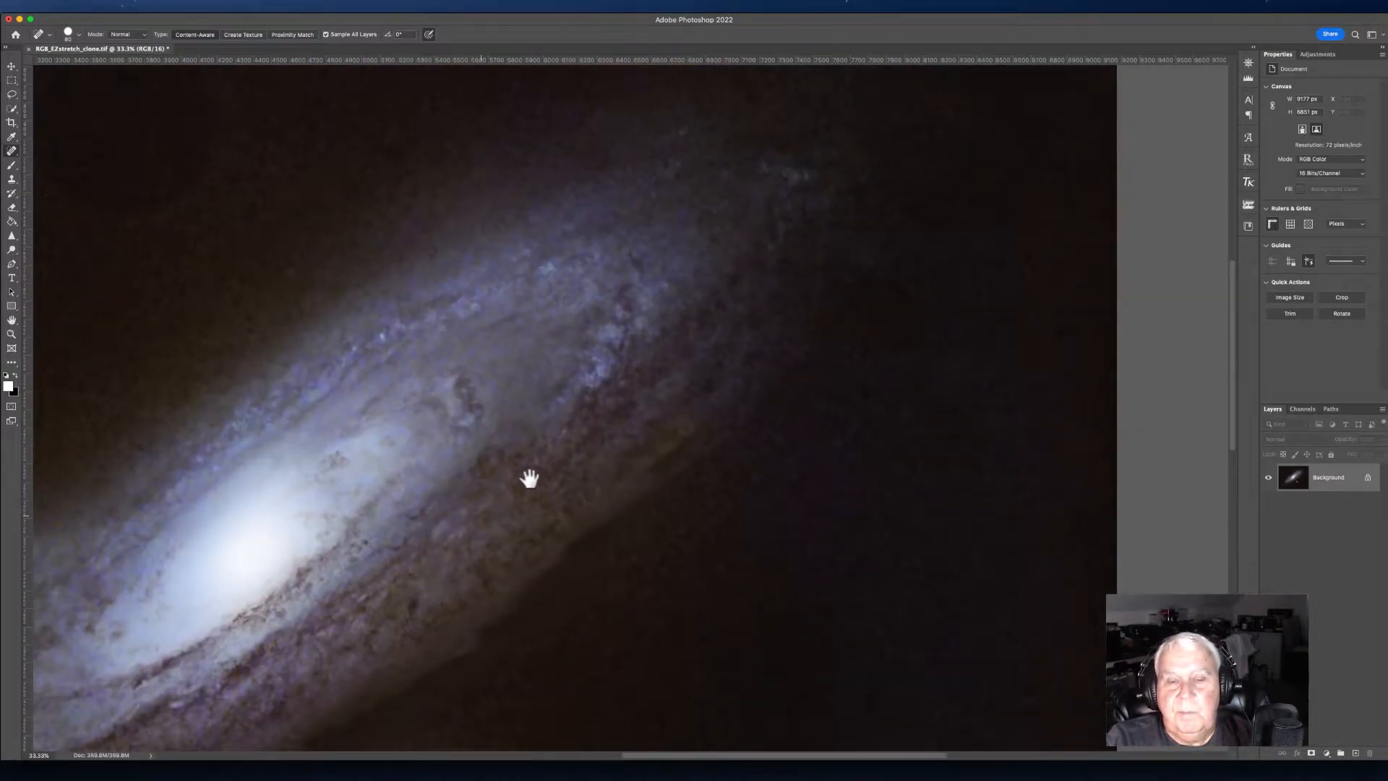
left_click_drag(557, 486, 719, 416)
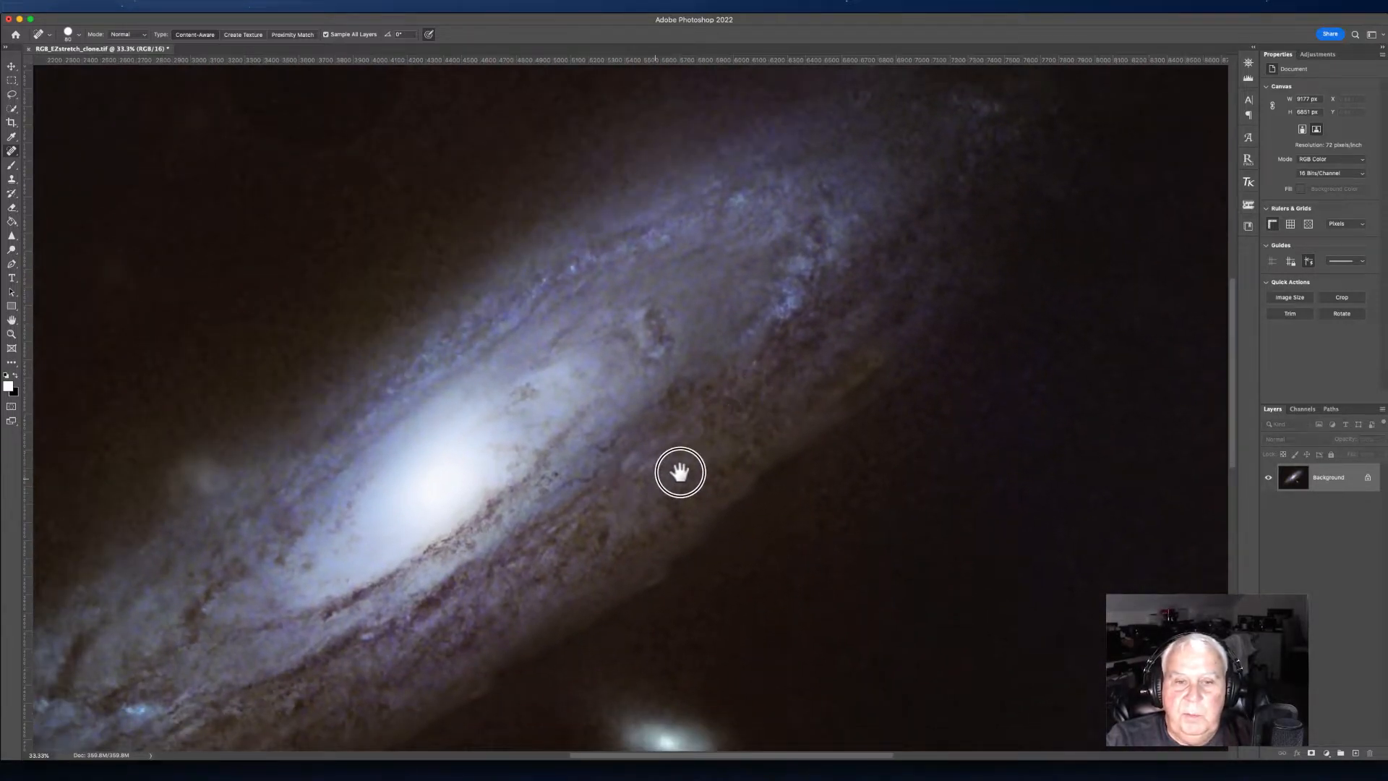
mouse_move(675, 470)
left_mouse_down()
mouse_move(756, 440)
mouse_move(672, 489)
left_mouse_up()
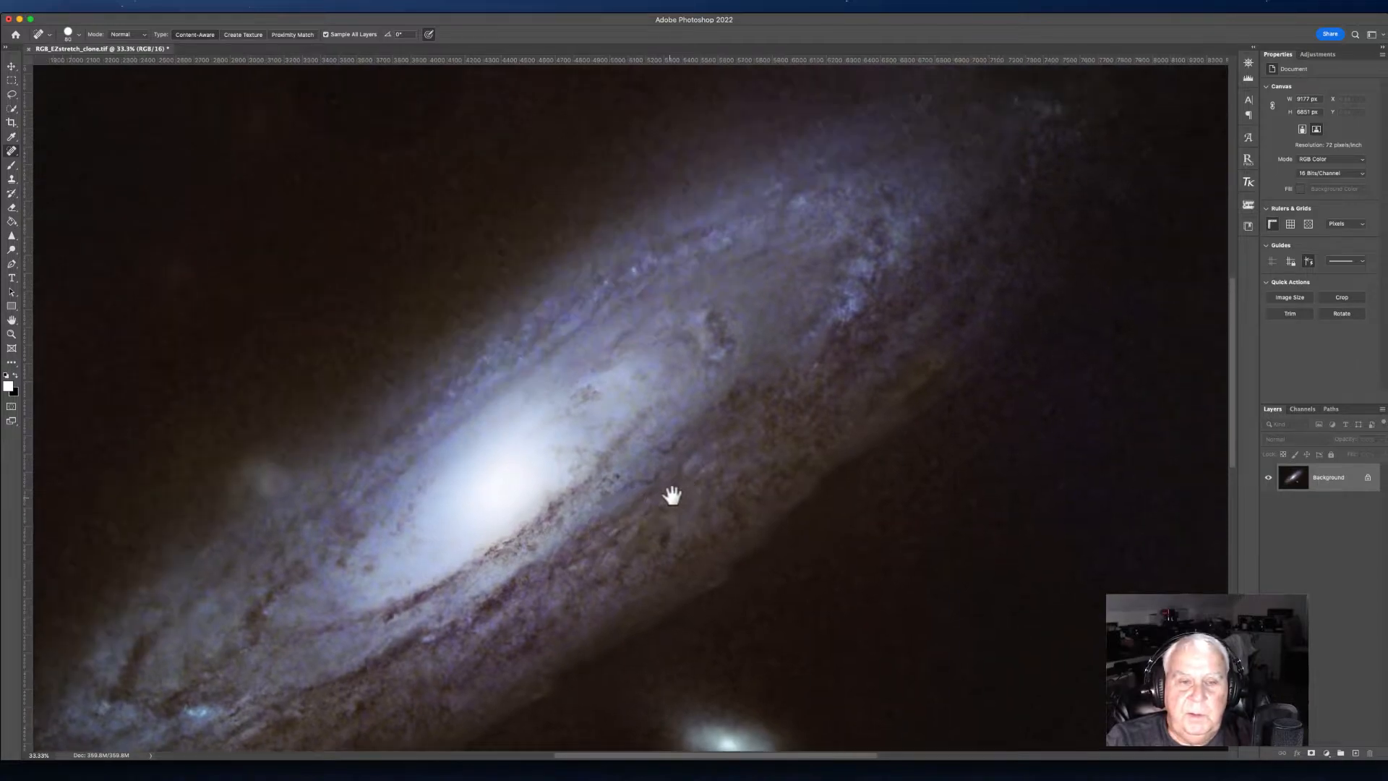
key("super+minus")
key("super+minus")
key("super+minus")
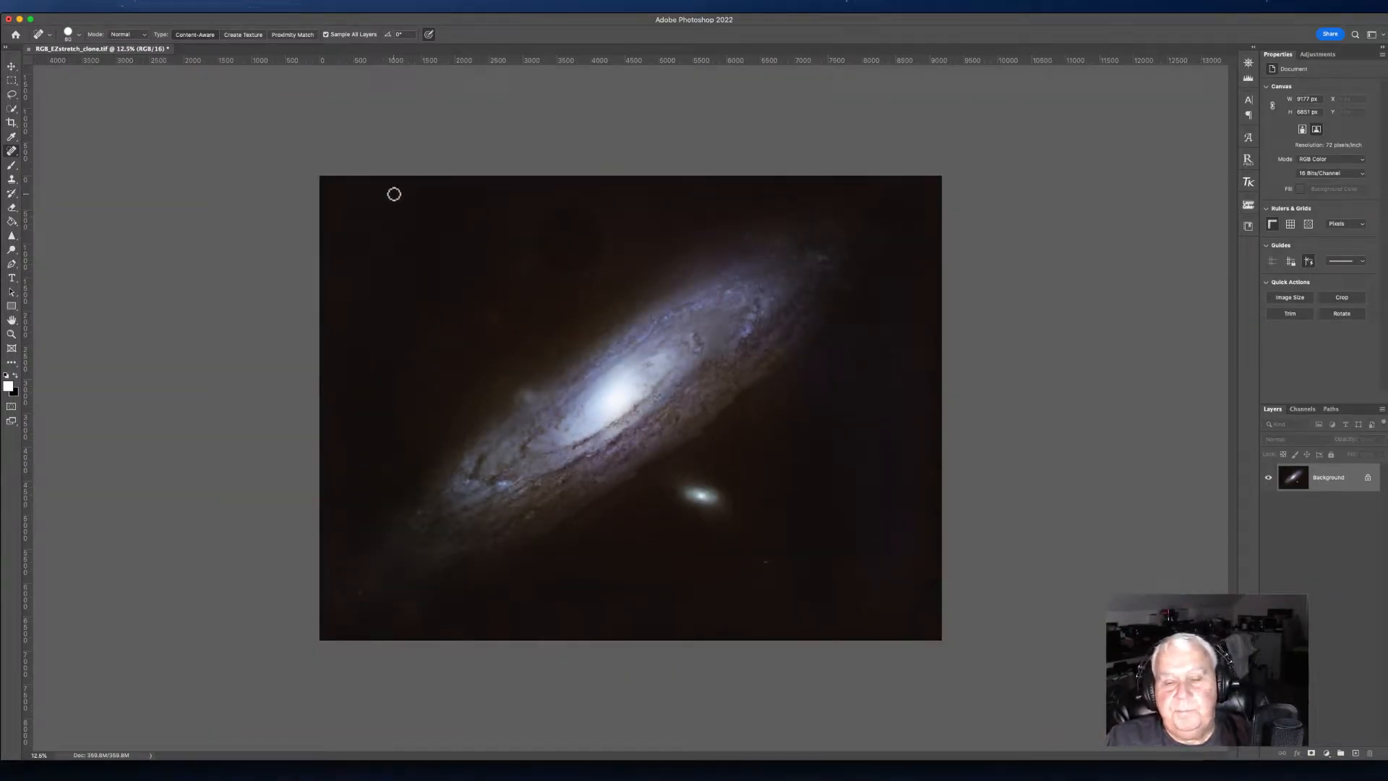
Step: Save the retouched TIFF document in place
left_click(85, 6)
left_click(97, 119)
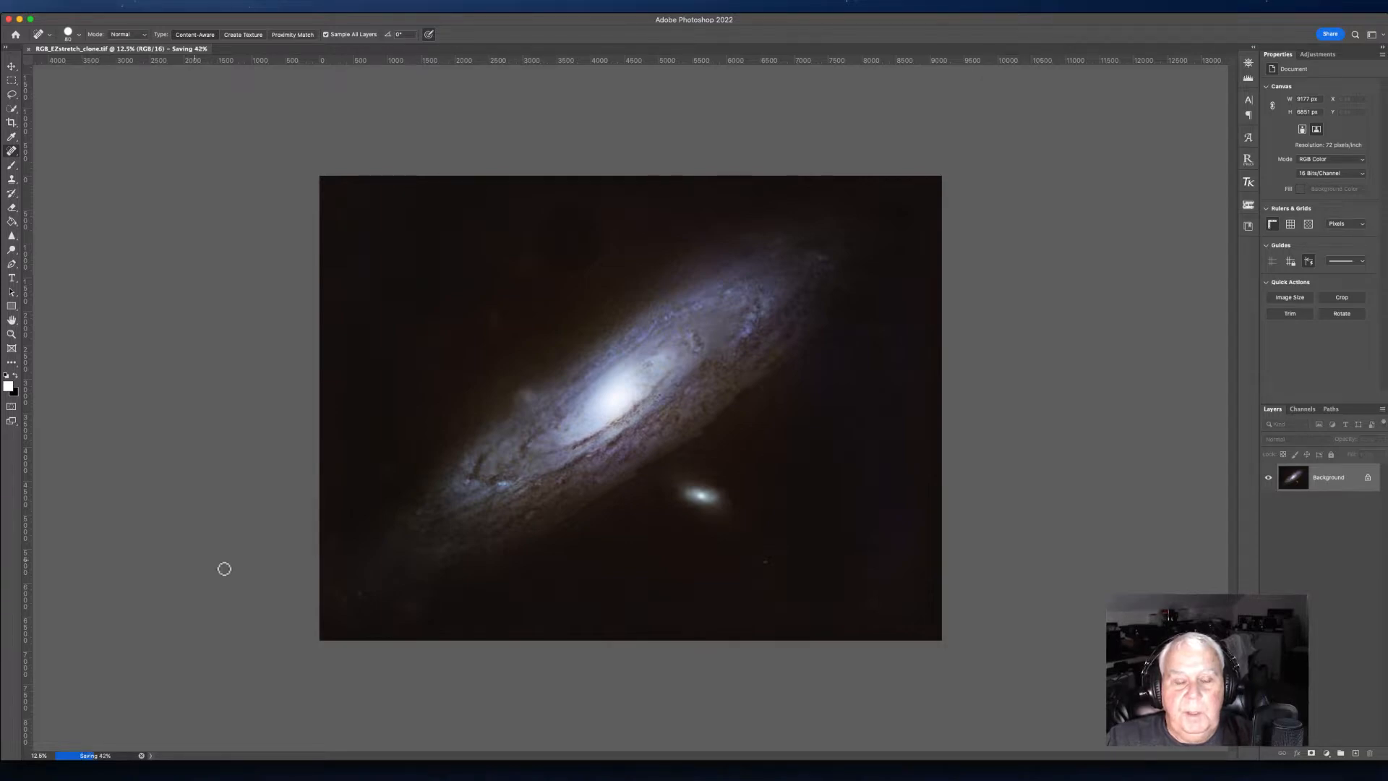
left_click(362, 753)
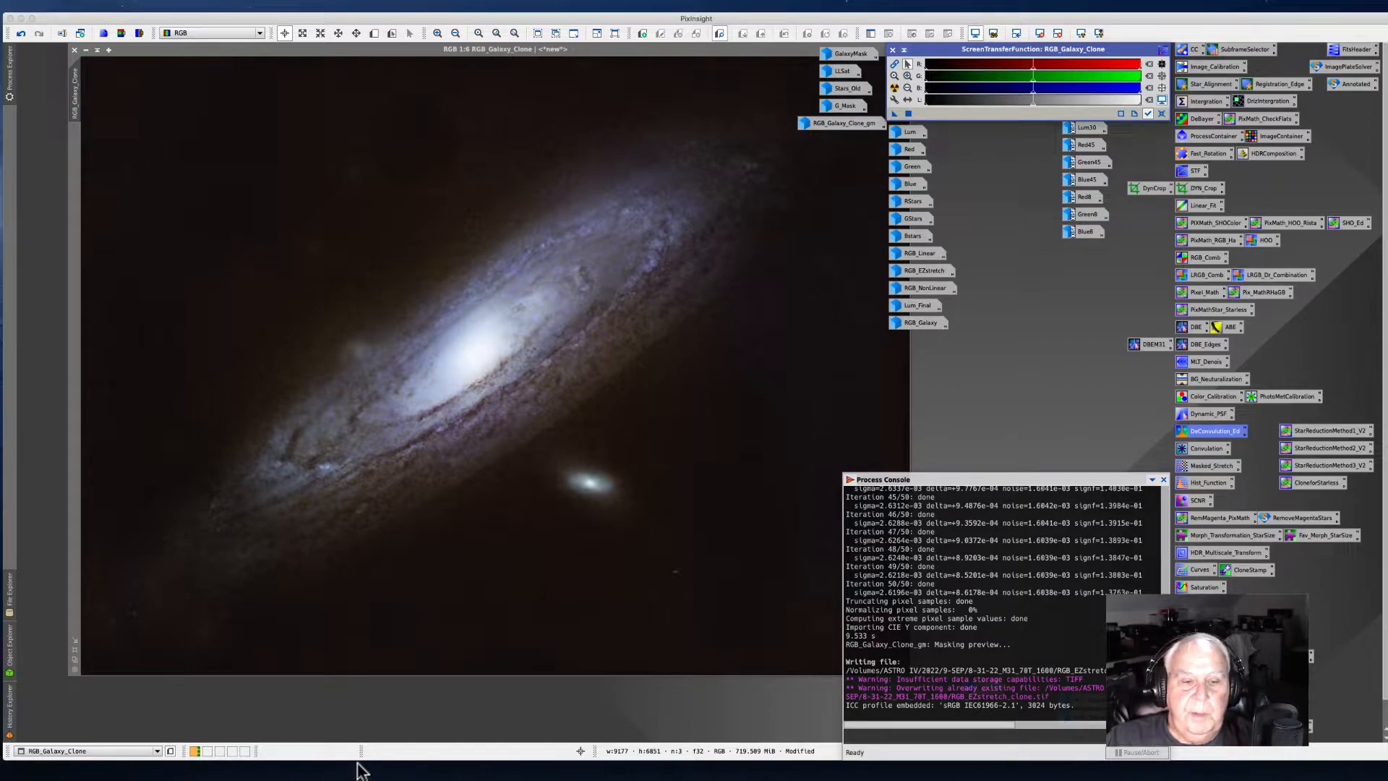
left_click(381, 763)
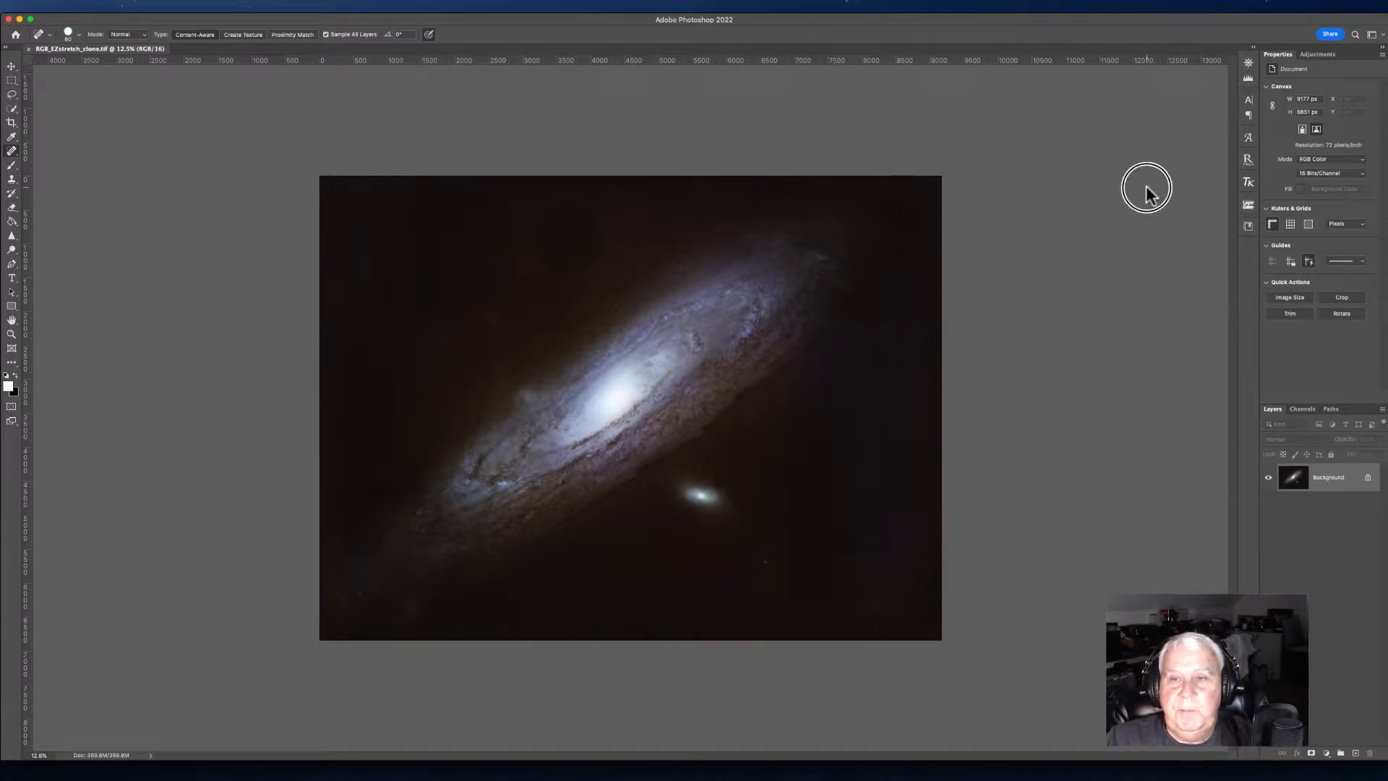
Step: Open the image in Viveza 3, dismiss the update notice, and place one control point on the dust lane beside the core
key("alt+shift+super+n")
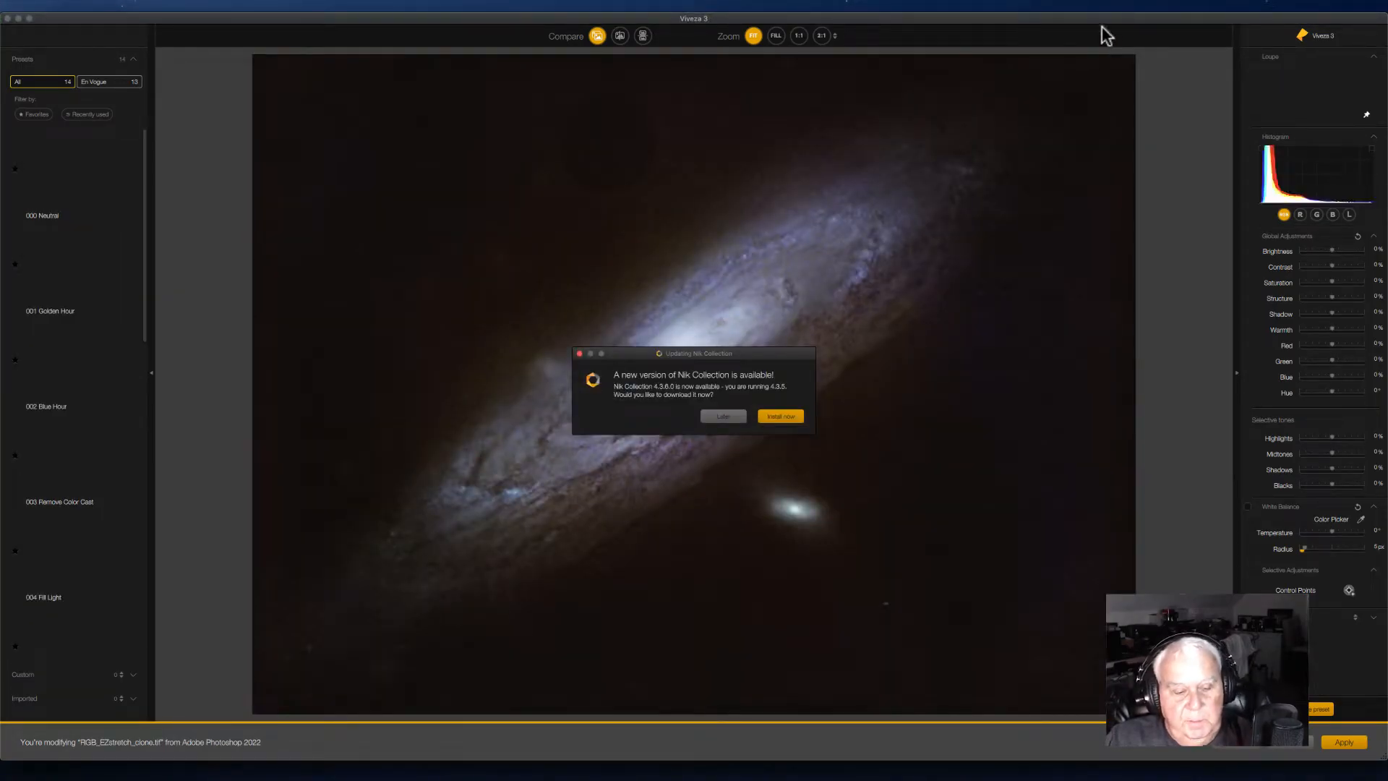
left_click(719, 417)
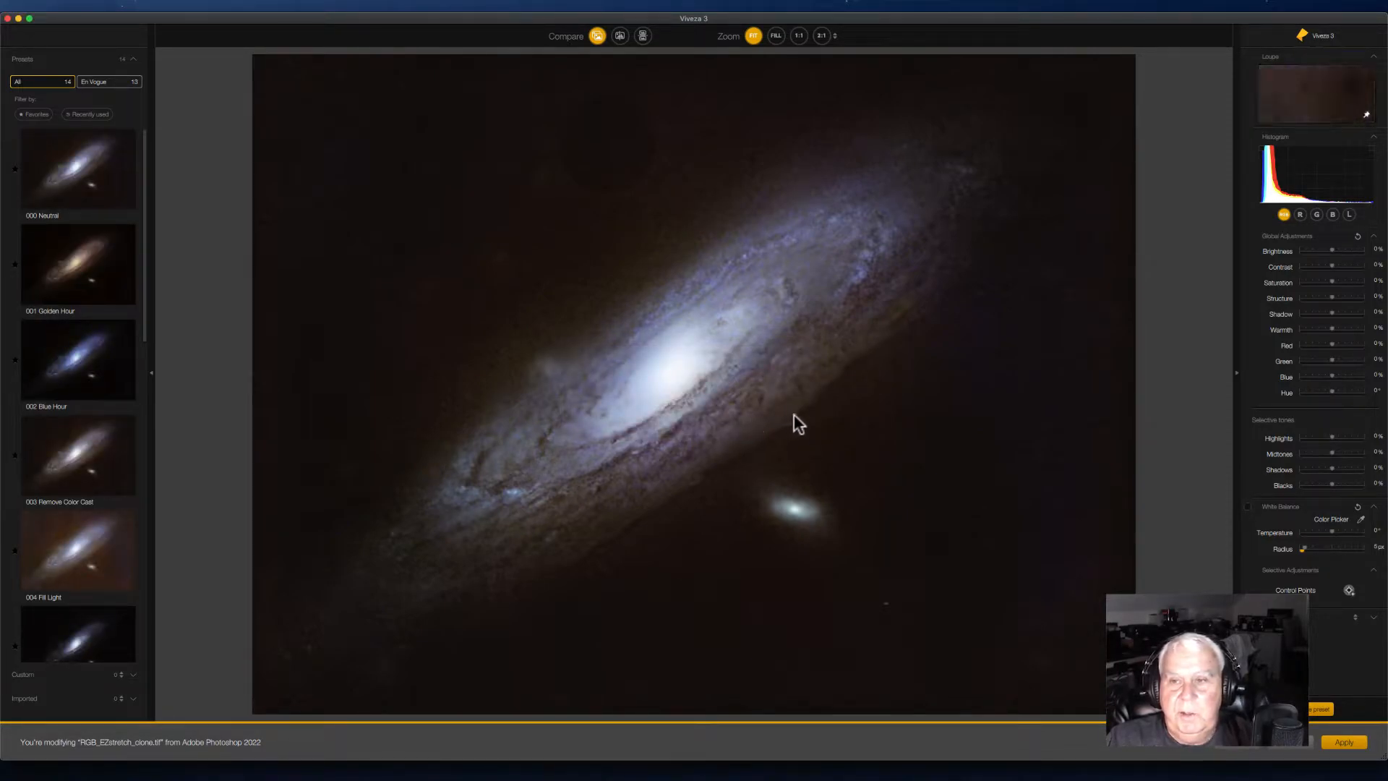
left_click(955, 535)
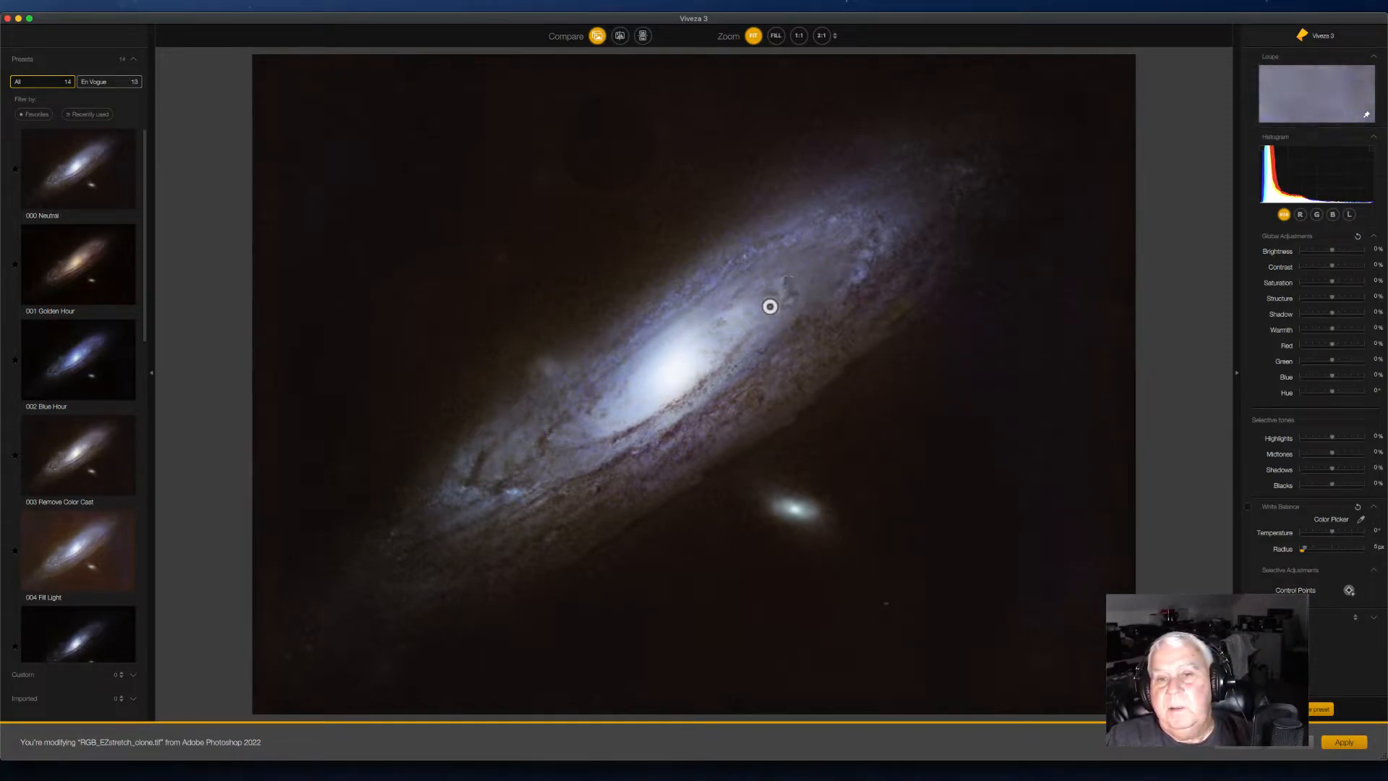
left_click(827, 353)
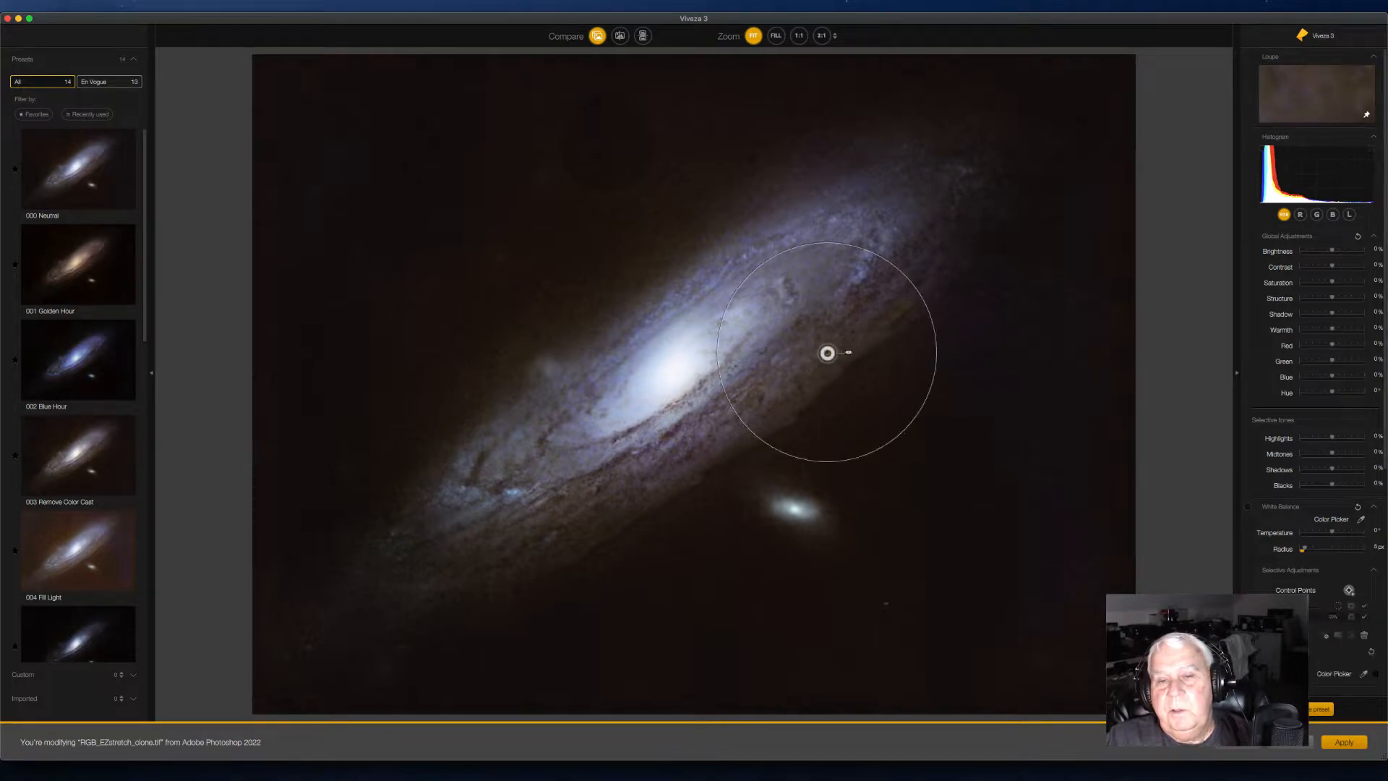
left_click(848, 351)
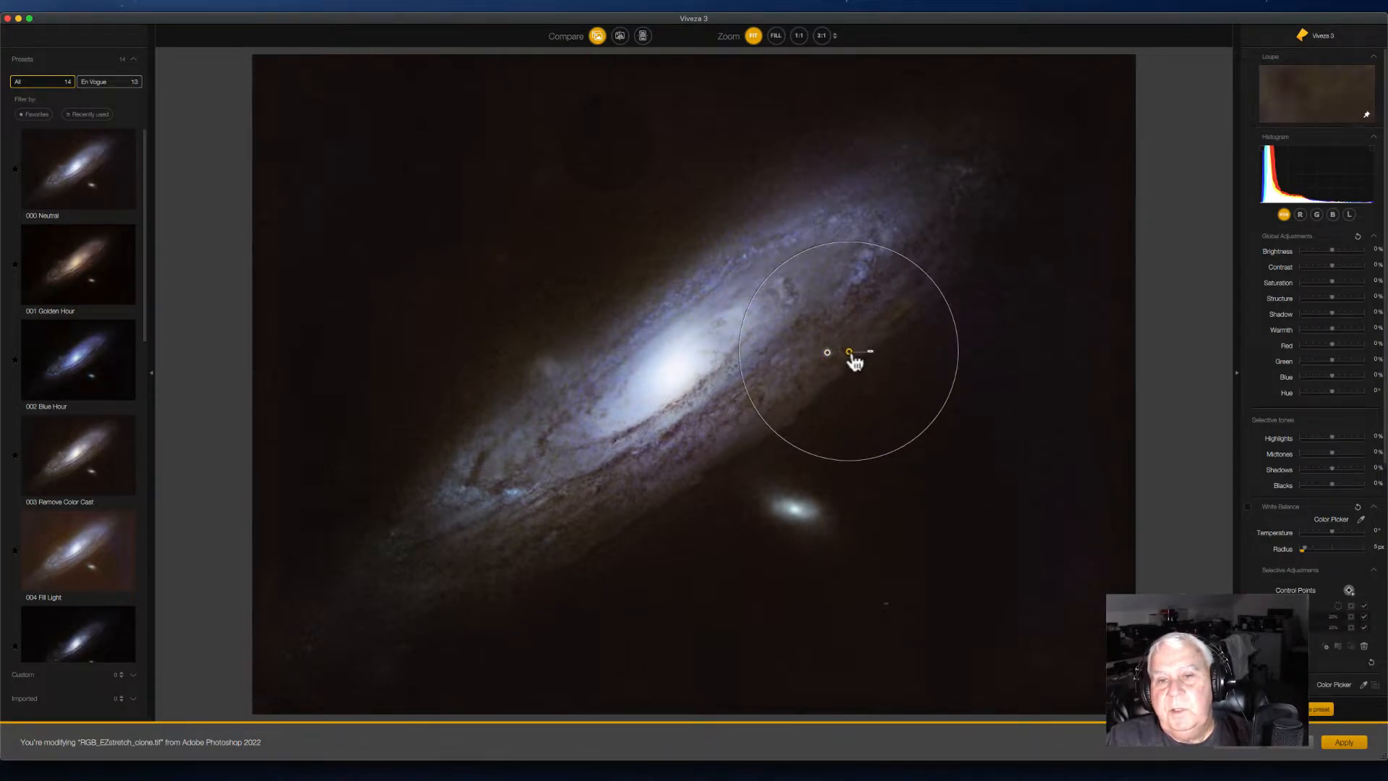
key("BackSpace")
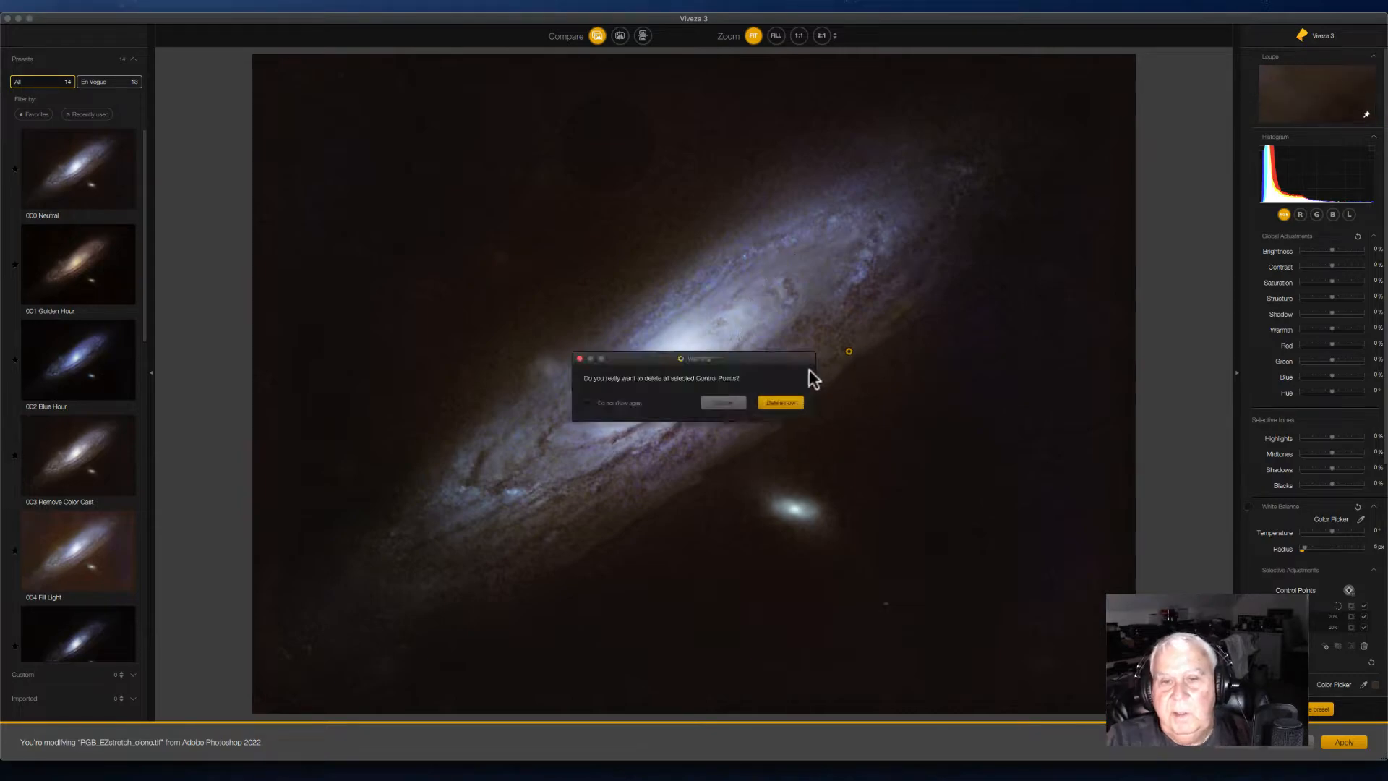
left_click(770, 402)
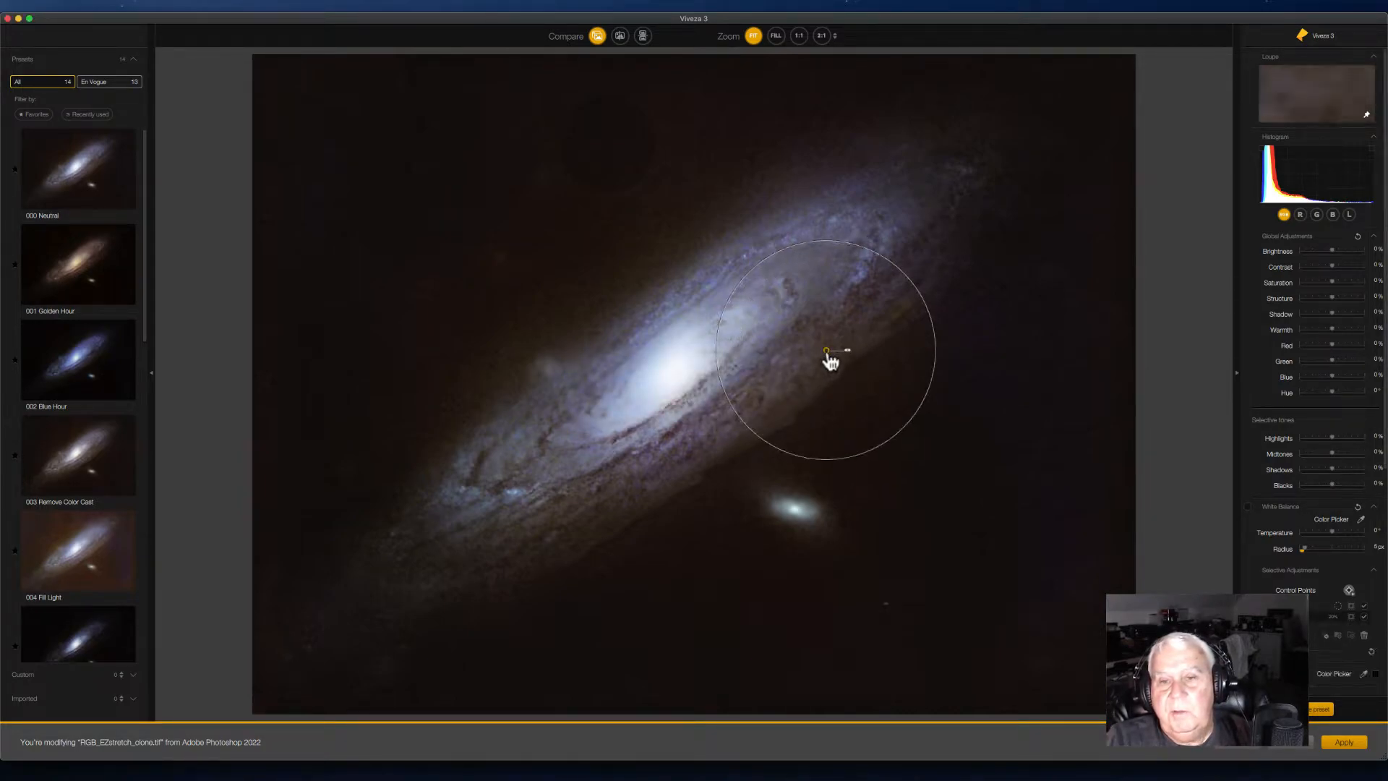
left_click_drag(827, 351, 848, 339)
Step: Set the control point's Brightness to about 10% and Saturation to about 23%
scroll(1299, 440, "down", 5)
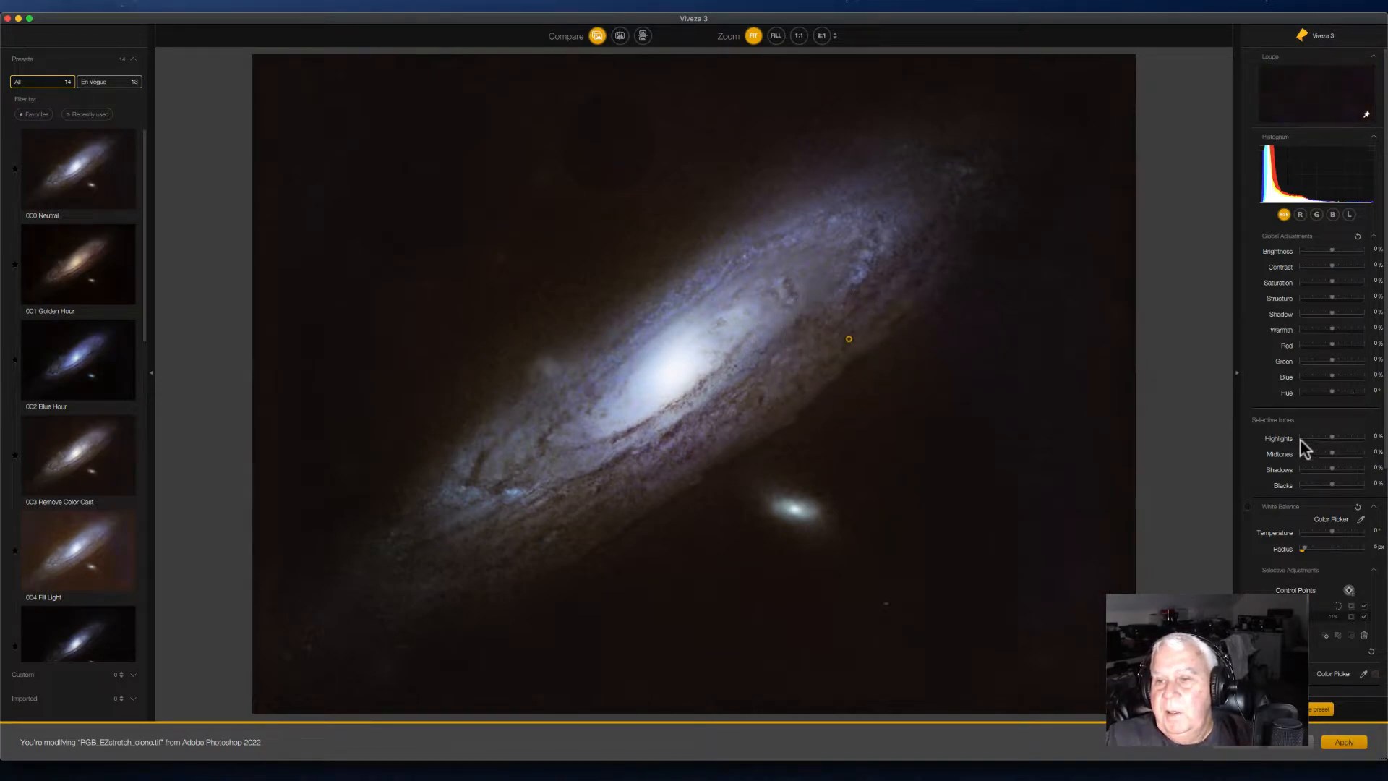
scroll(1290, 441, "down", 3)
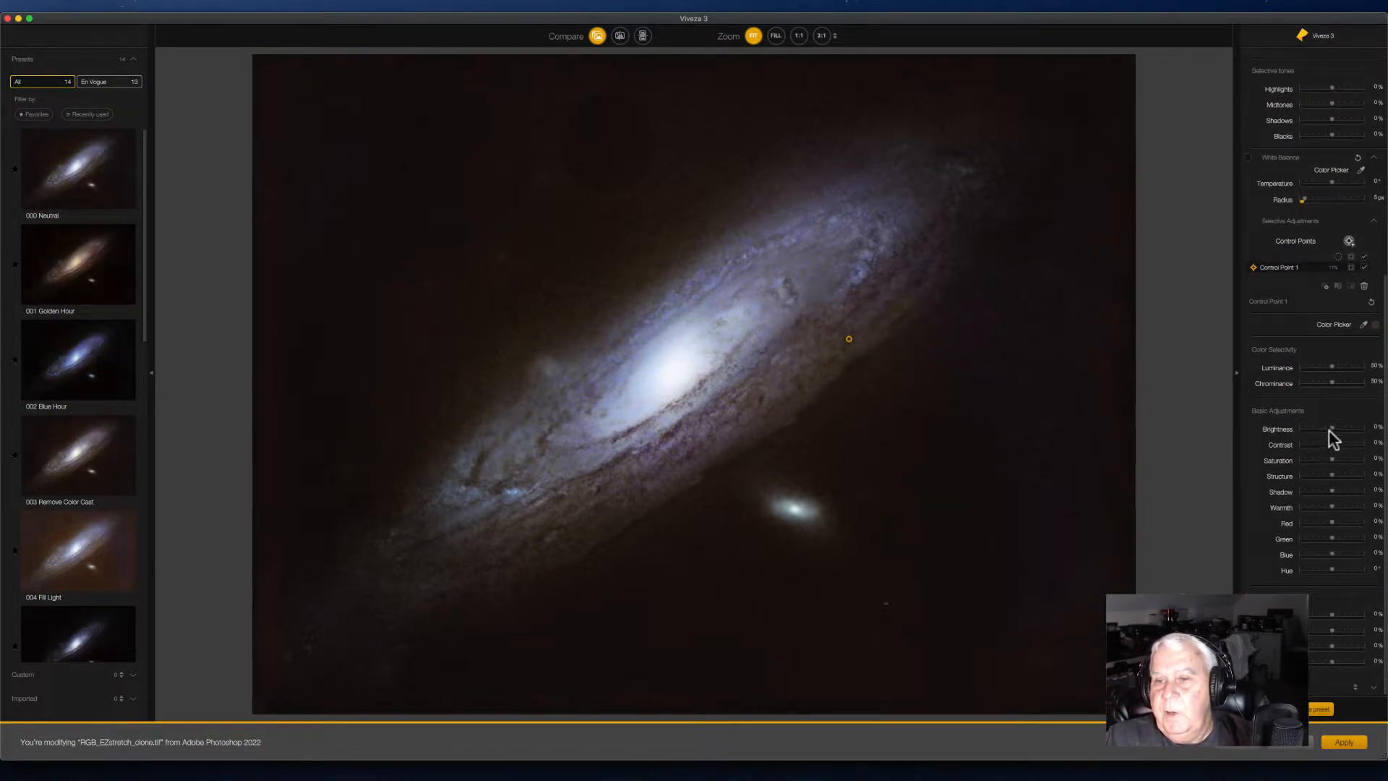
left_click_drag(1330, 428, 1334, 433)
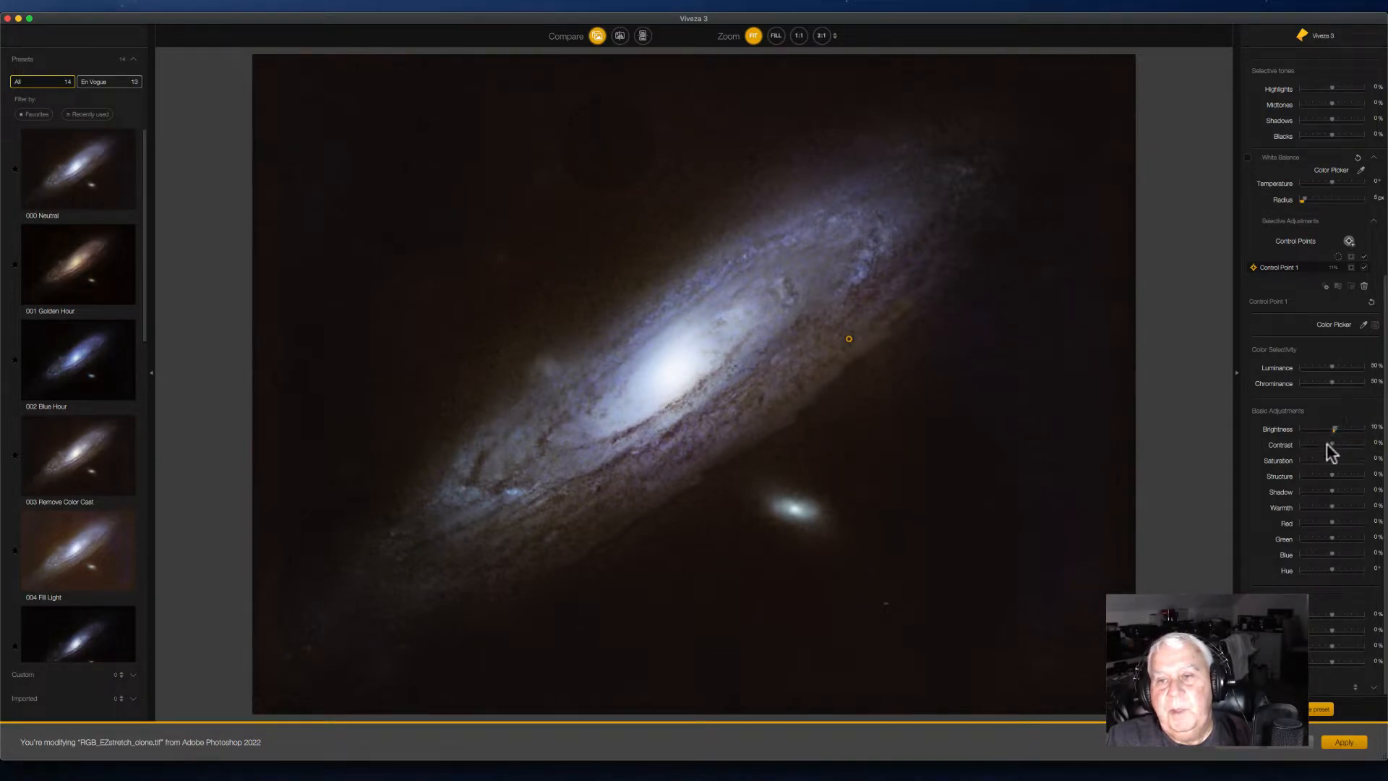
left_click_drag(1330, 459, 1334, 475)
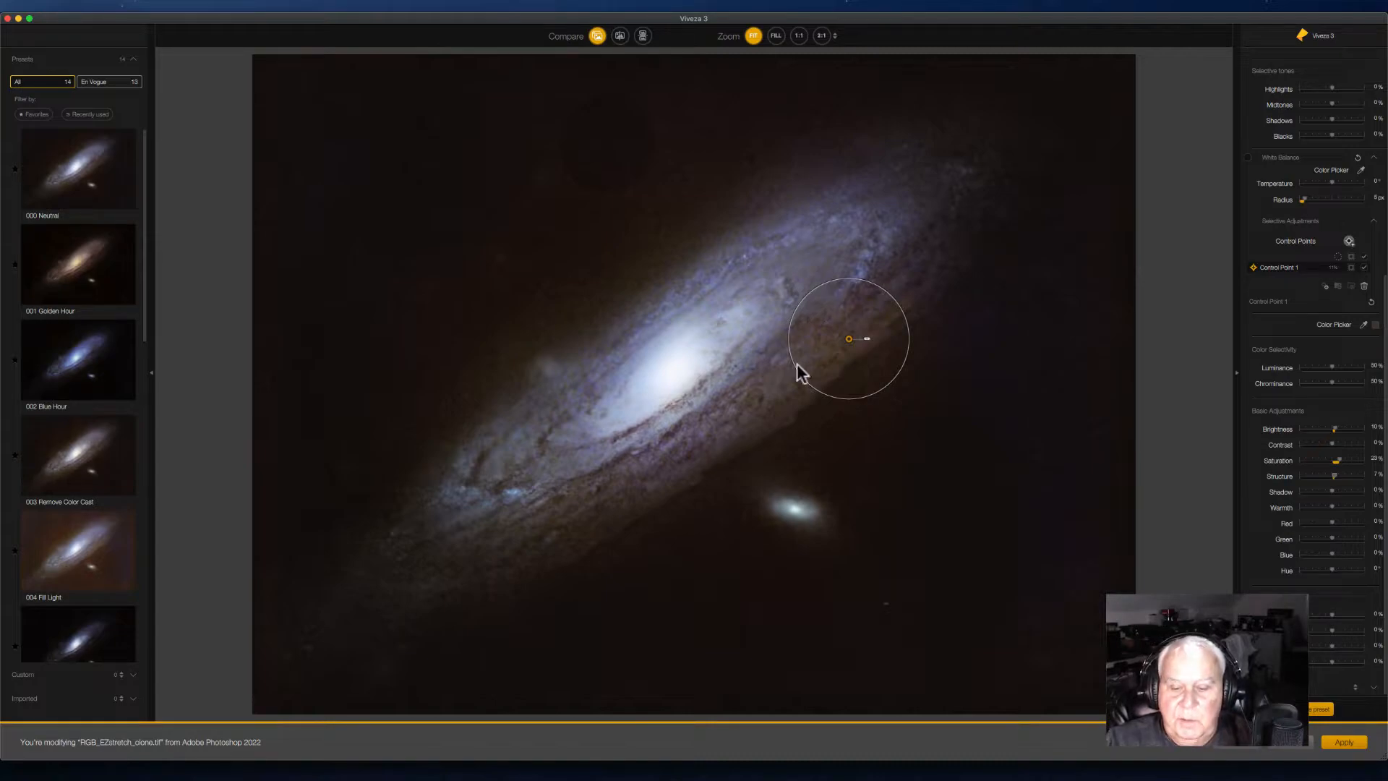
Step: Duplicate the adjusted control point along the dust lane below the galaxy's core
left_click_drag(848, 339, 600, 497)
left_click(732, 434)
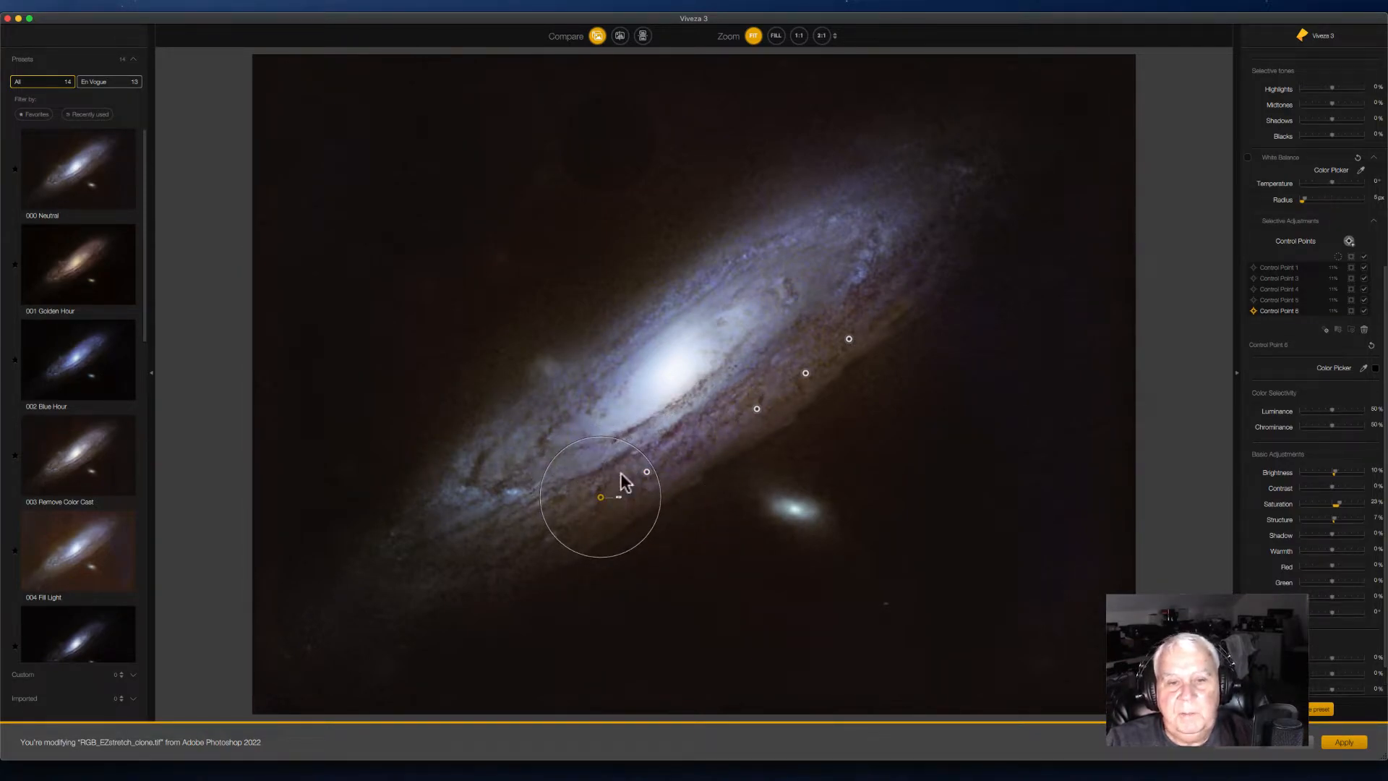
left_click_drag(601, 496, 566, 531)
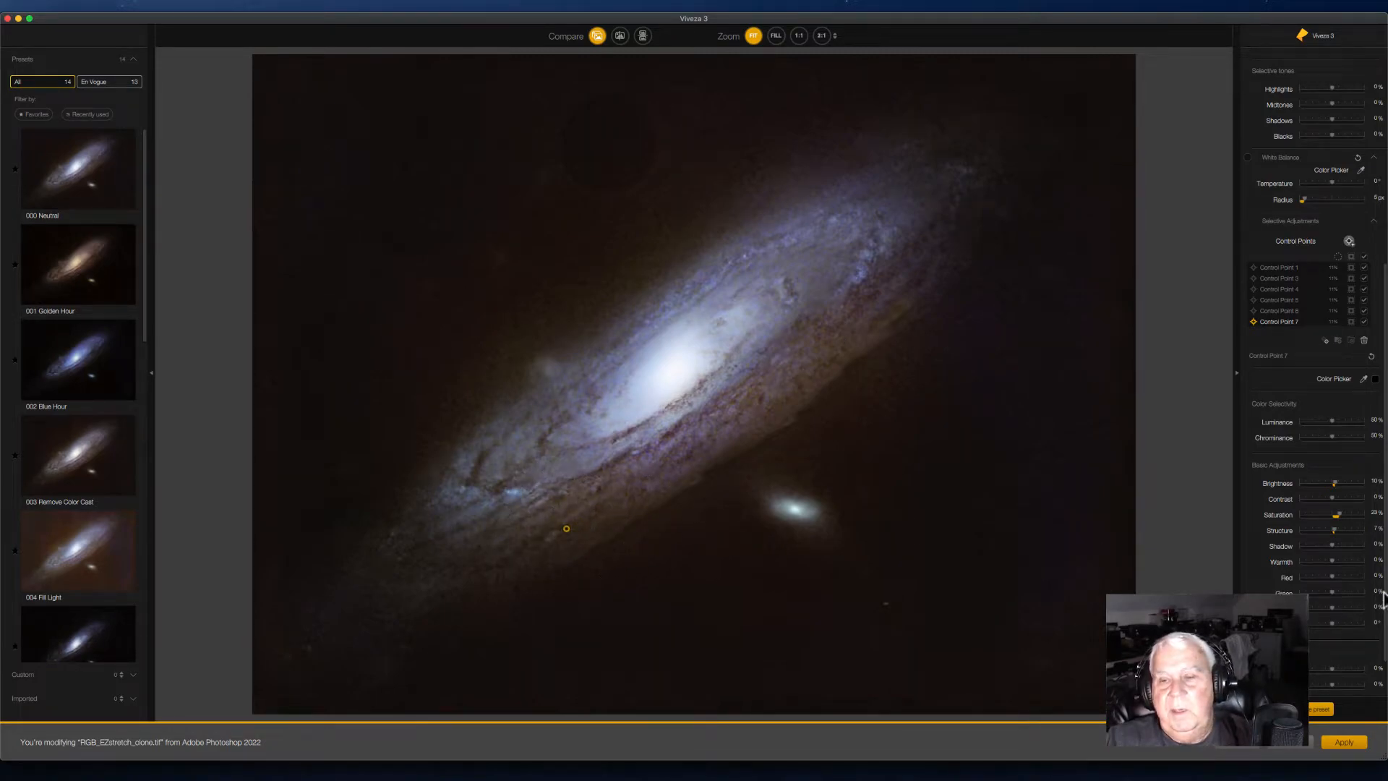
Step: Place a new control point on the galaxy's upper arm and duplicate it around the outer disc
scroll(1346, 245, "up", 5)
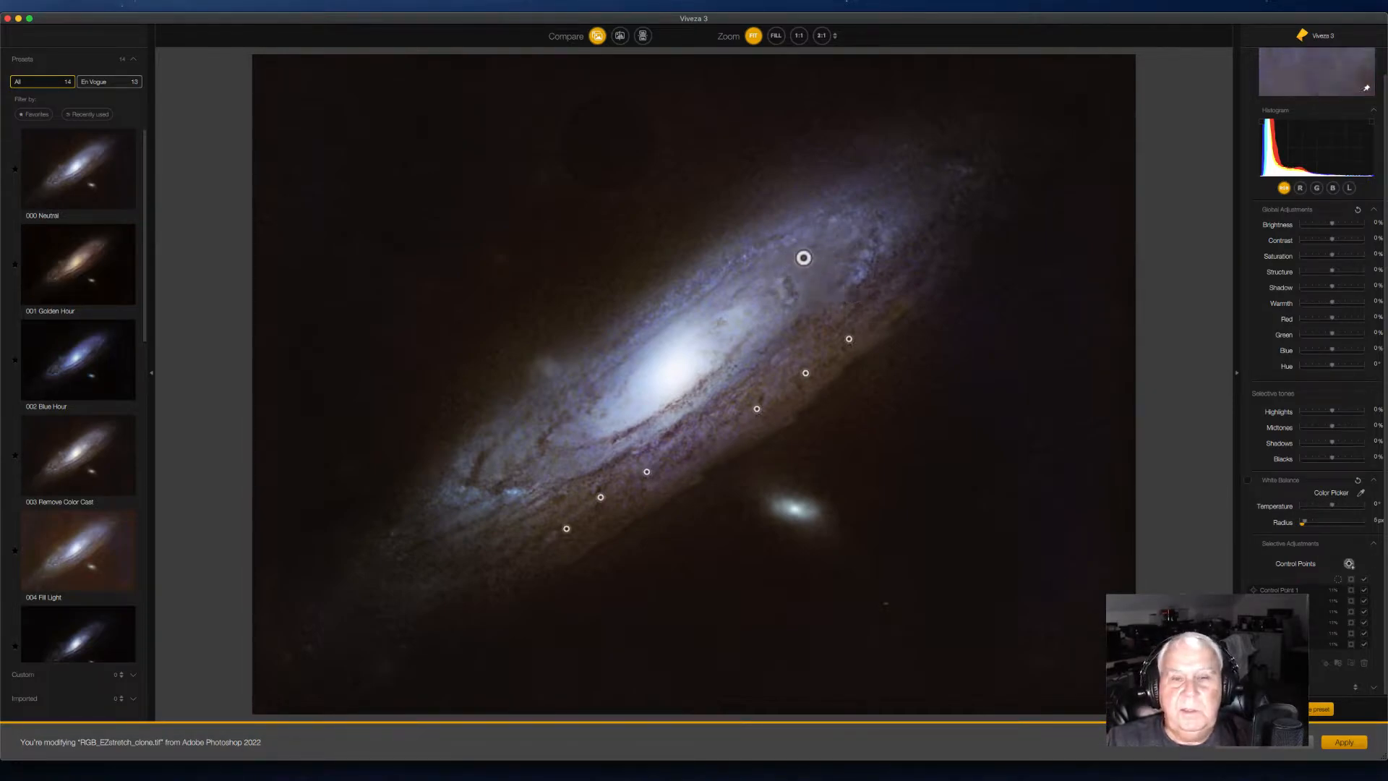
left_click(788, 213)
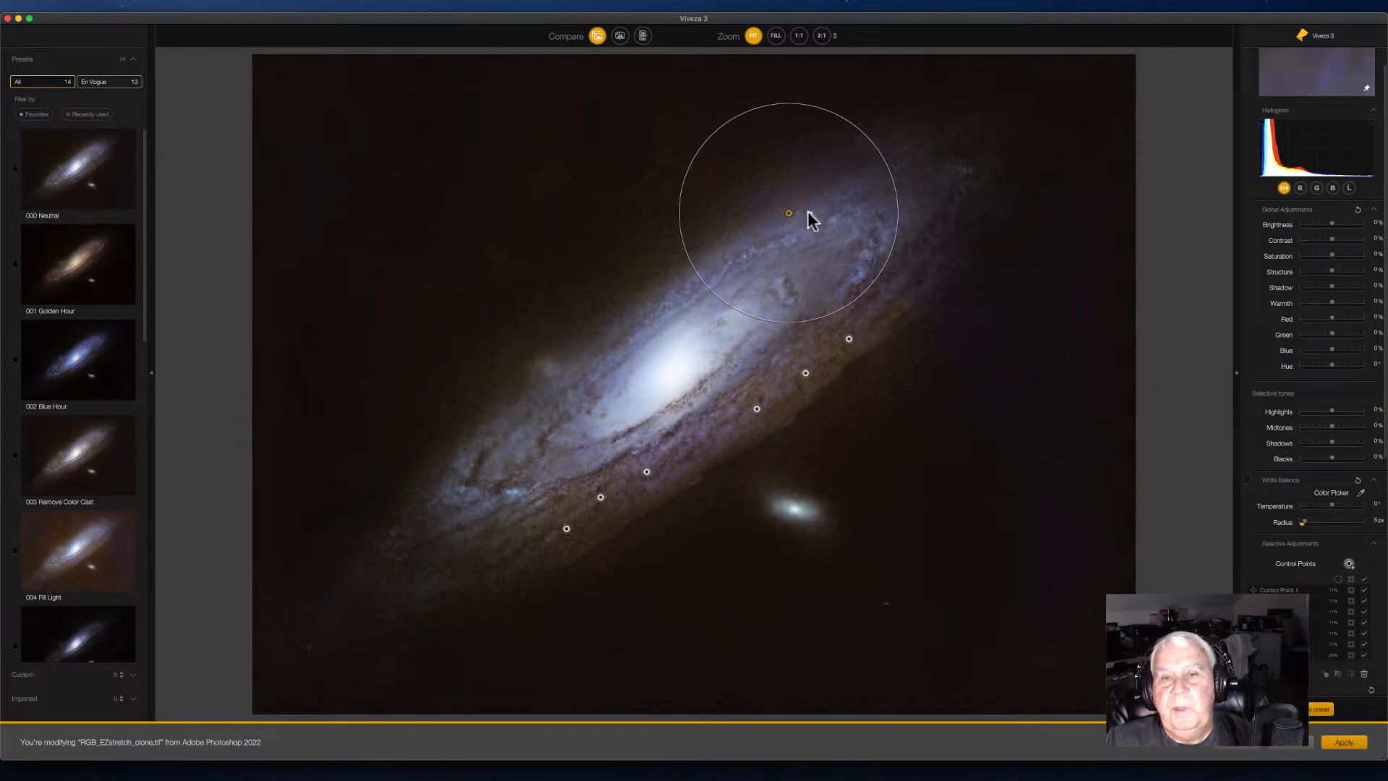
left_click_drag(809, 213, 806, 212)
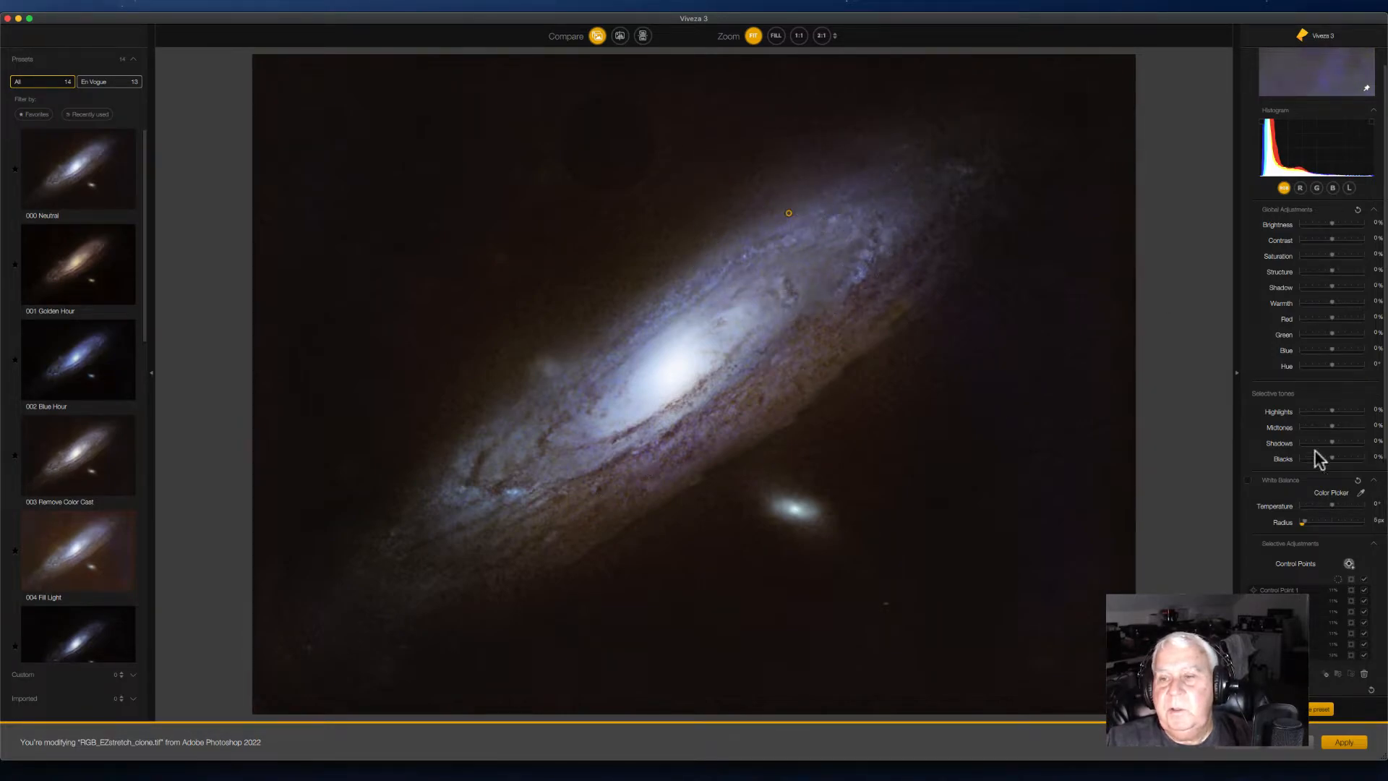
scroll(1277, 484, "down", 10)
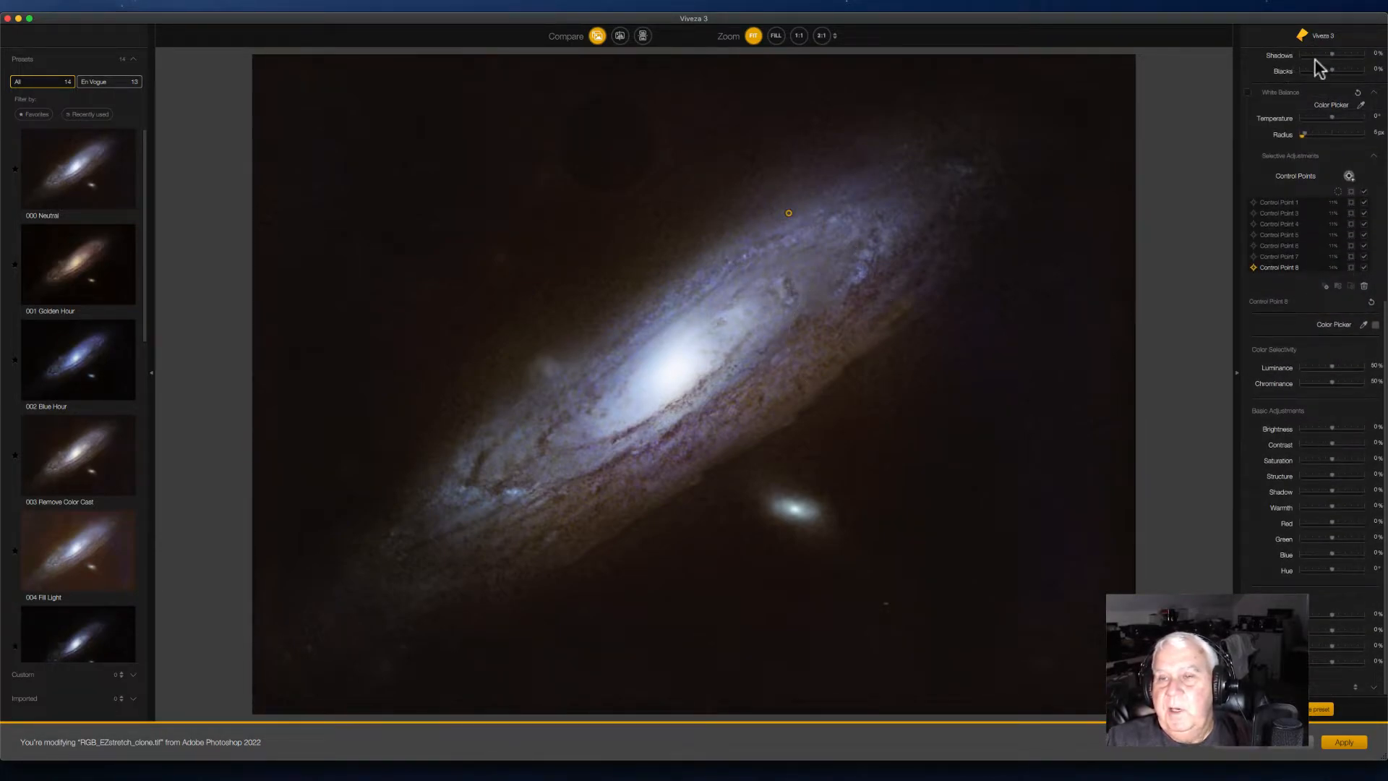
scroll(1302, 72, "up", 12)
scroll(1294, 414, "down", 12)
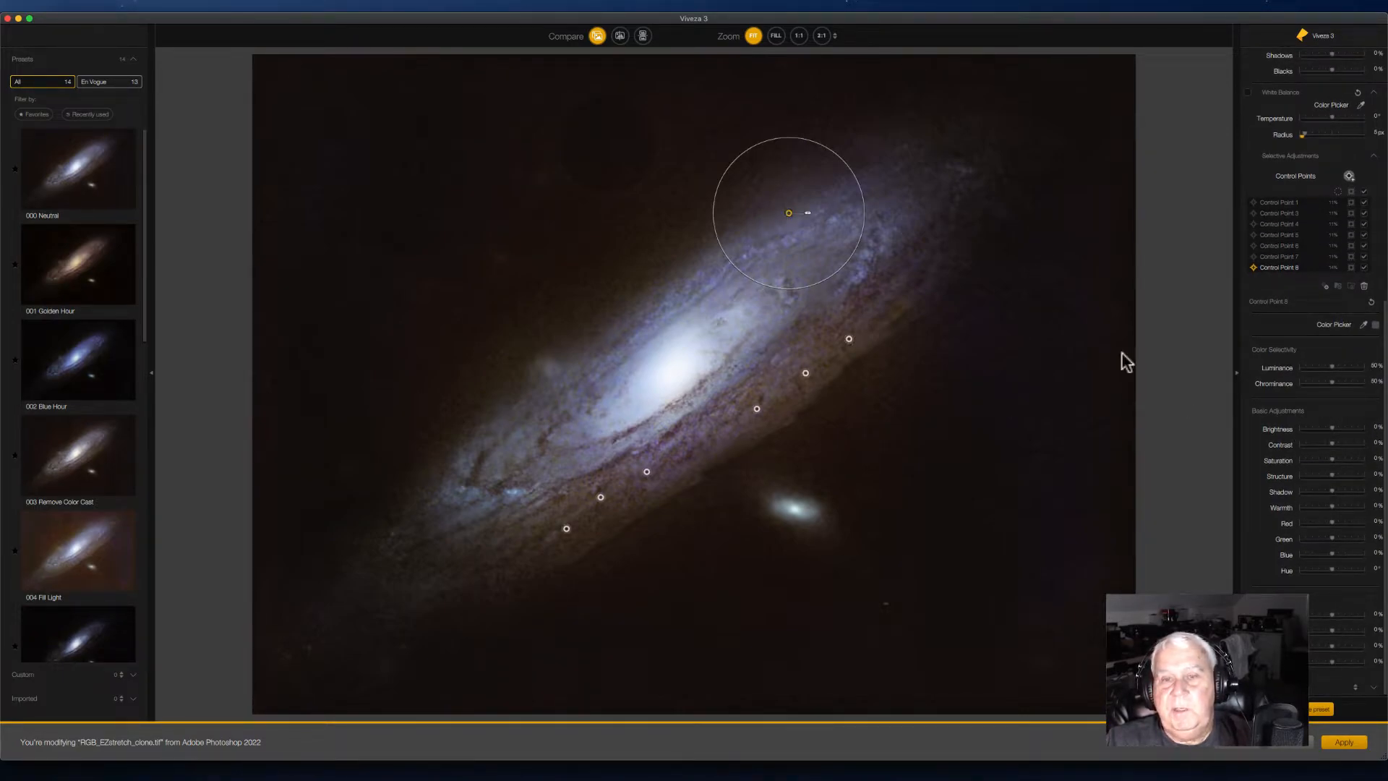
left_click_drag(1333, 428, 1334, 431)
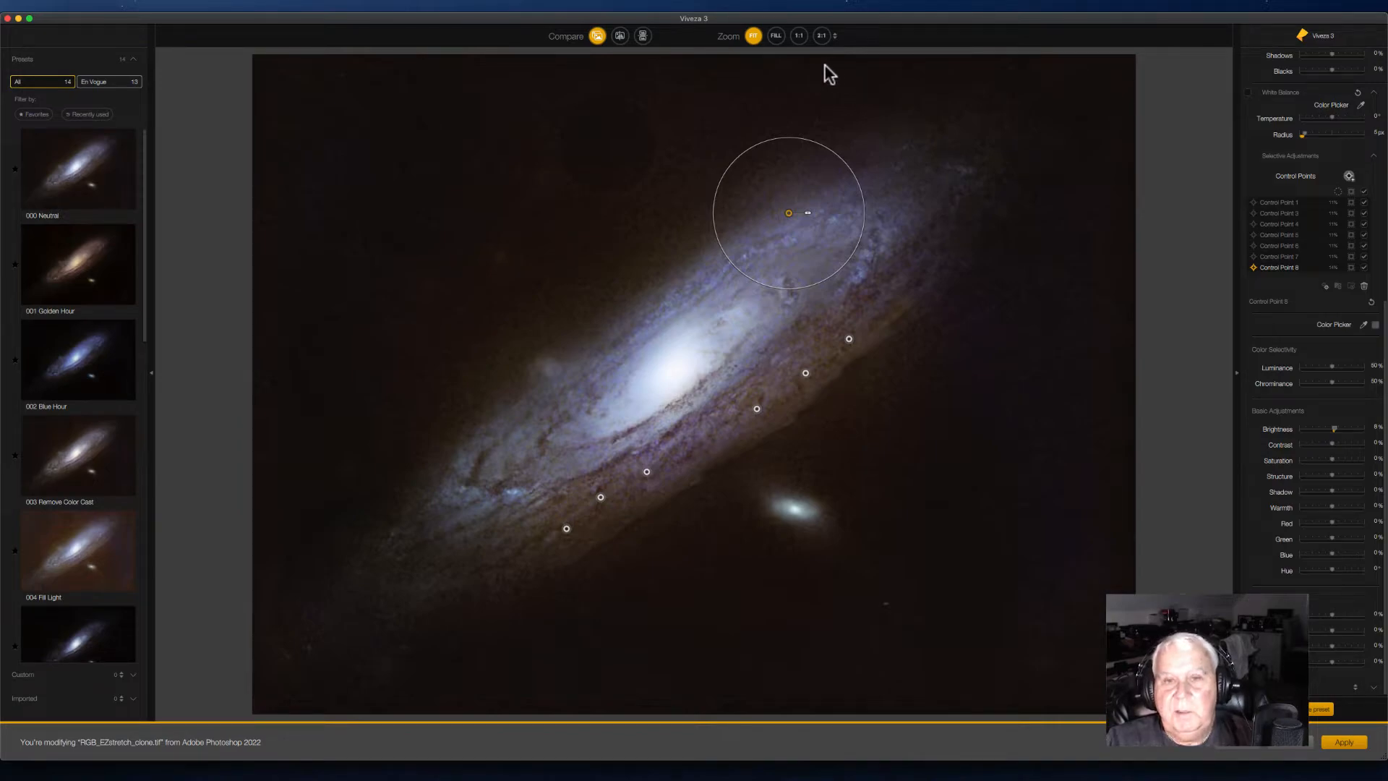
left_click_drag(789, 212, 660, 296)
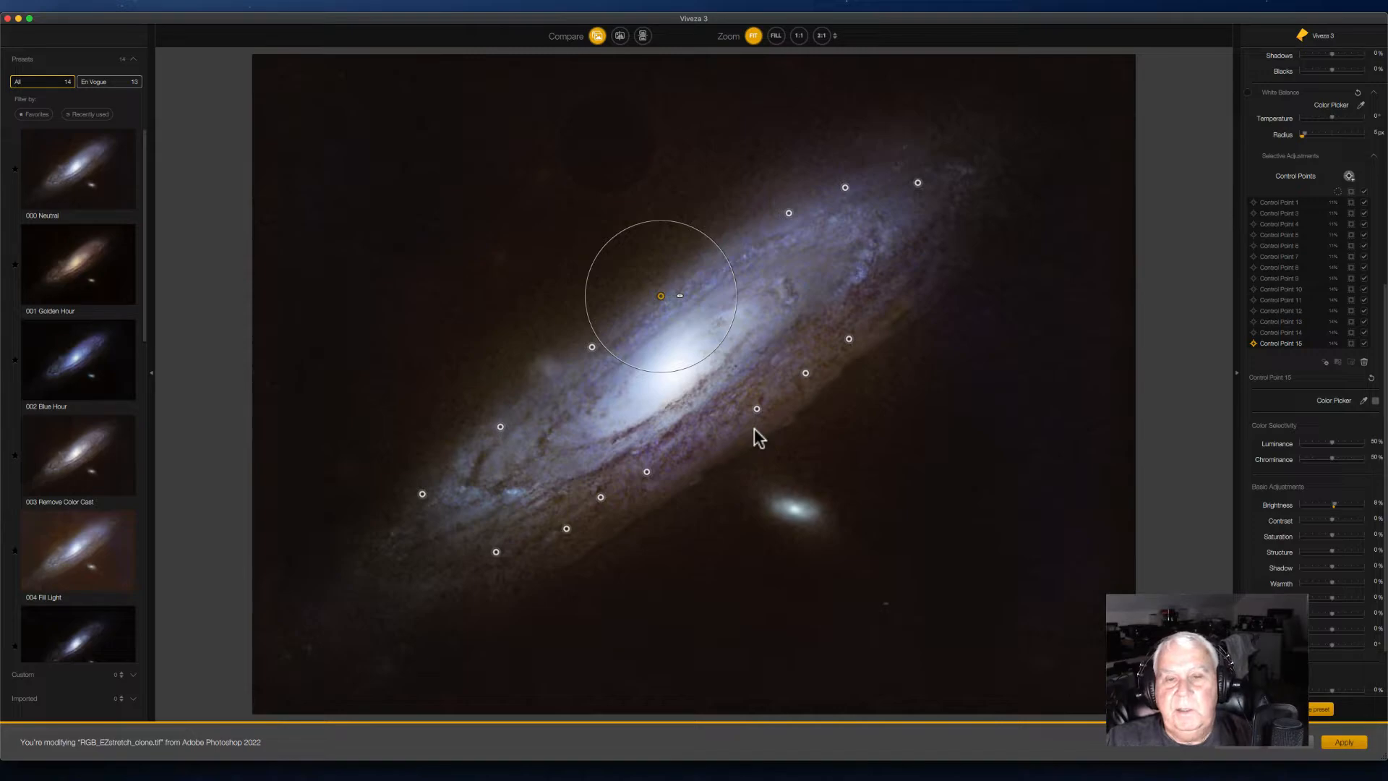
Step: Raise global Structure to about 10%, boost Highlights and Midtones, and apply the Viveza adjustments
left_click_drag(1384, 515, 1372, 212)
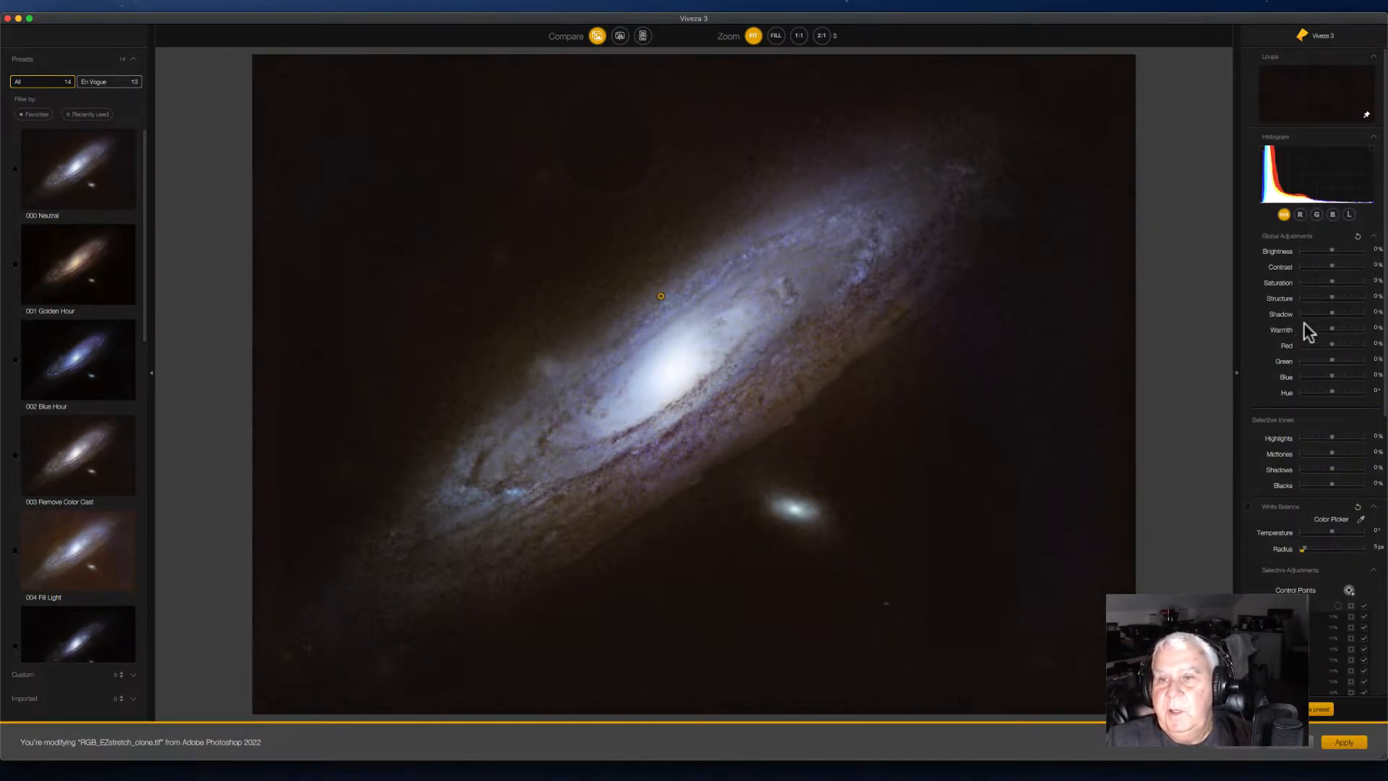
mouse_move(1331, 297)
left_mouse_down()
mouse_move(1382, 296)
mouse_move(1334, 306)
left_mouse_up()
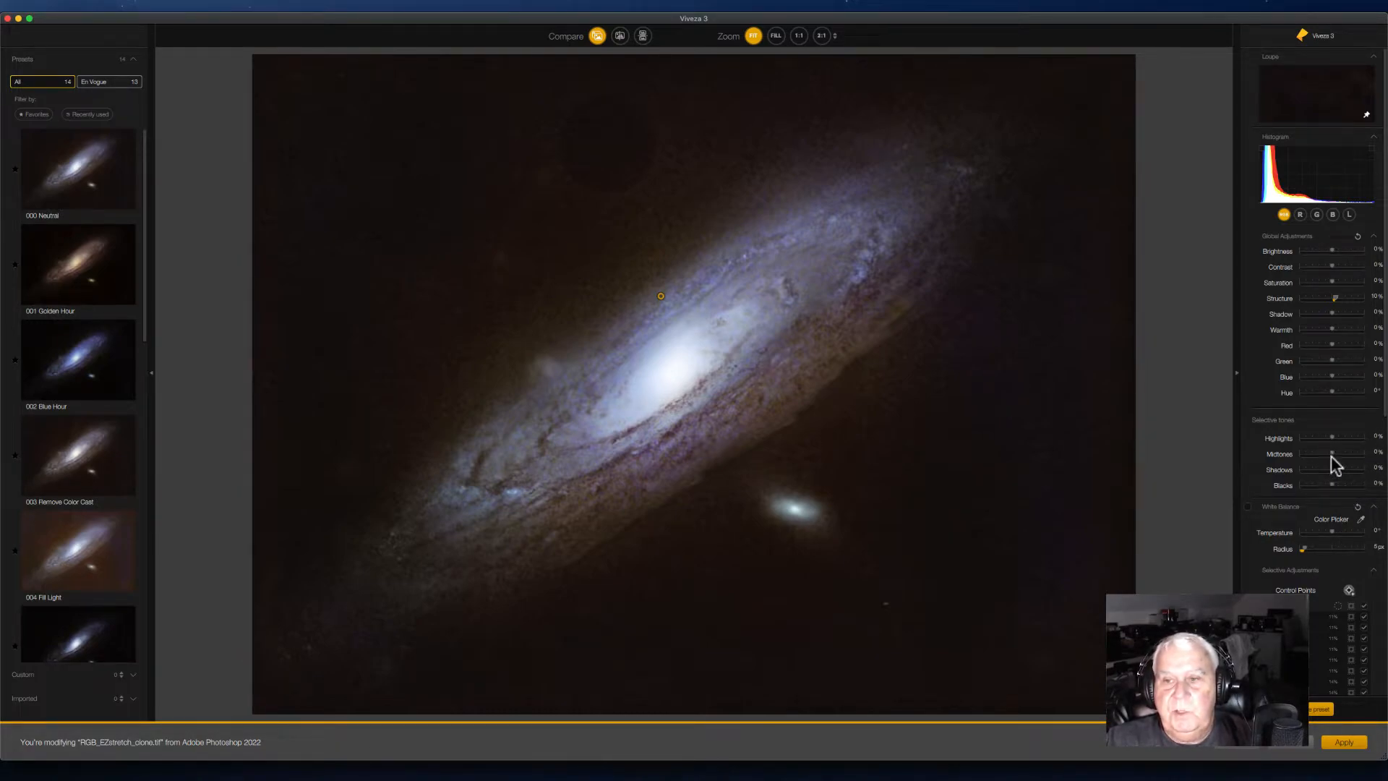
mouse_move(1333, 453)
left_mouse_down()
mouse_move(1325, 437)
mouse_move(1341, 439)
left_mouse_up()
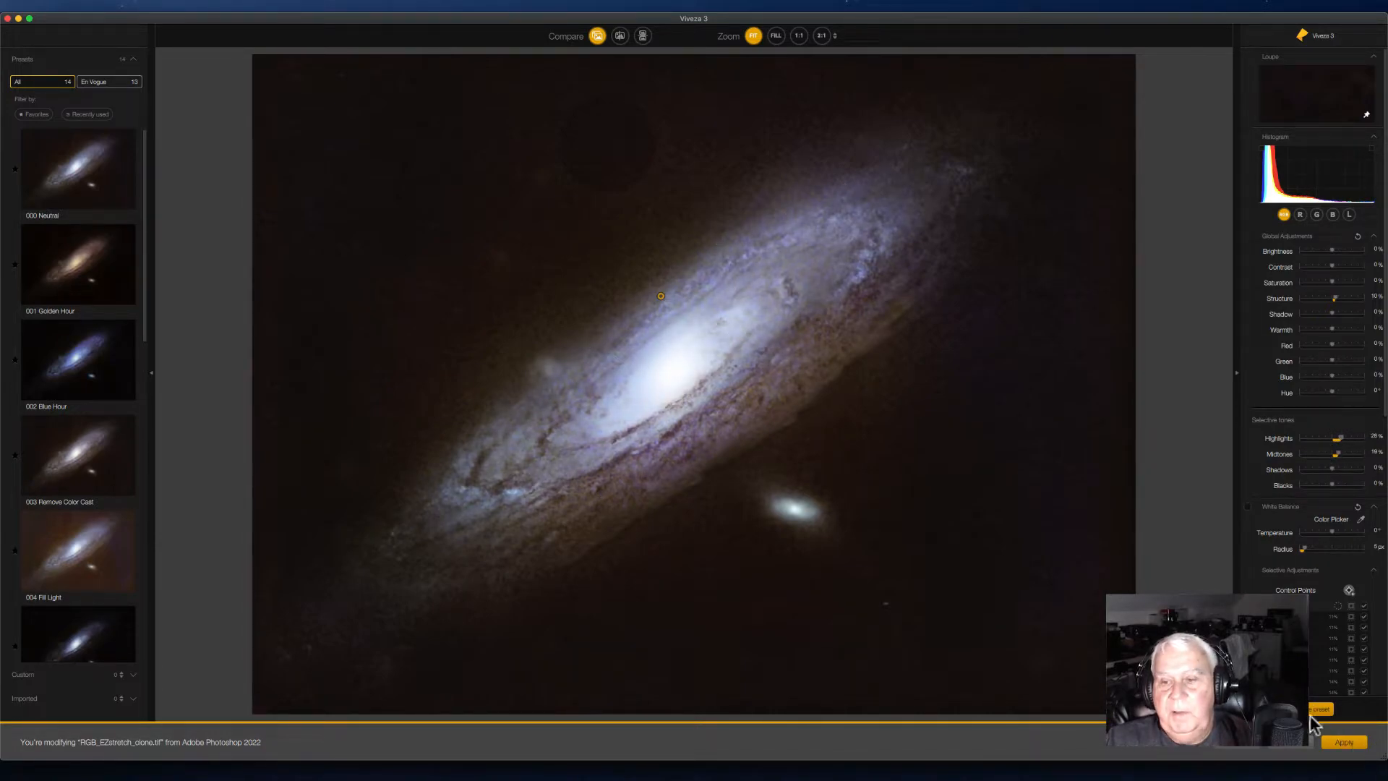
left_click(1343, 744)
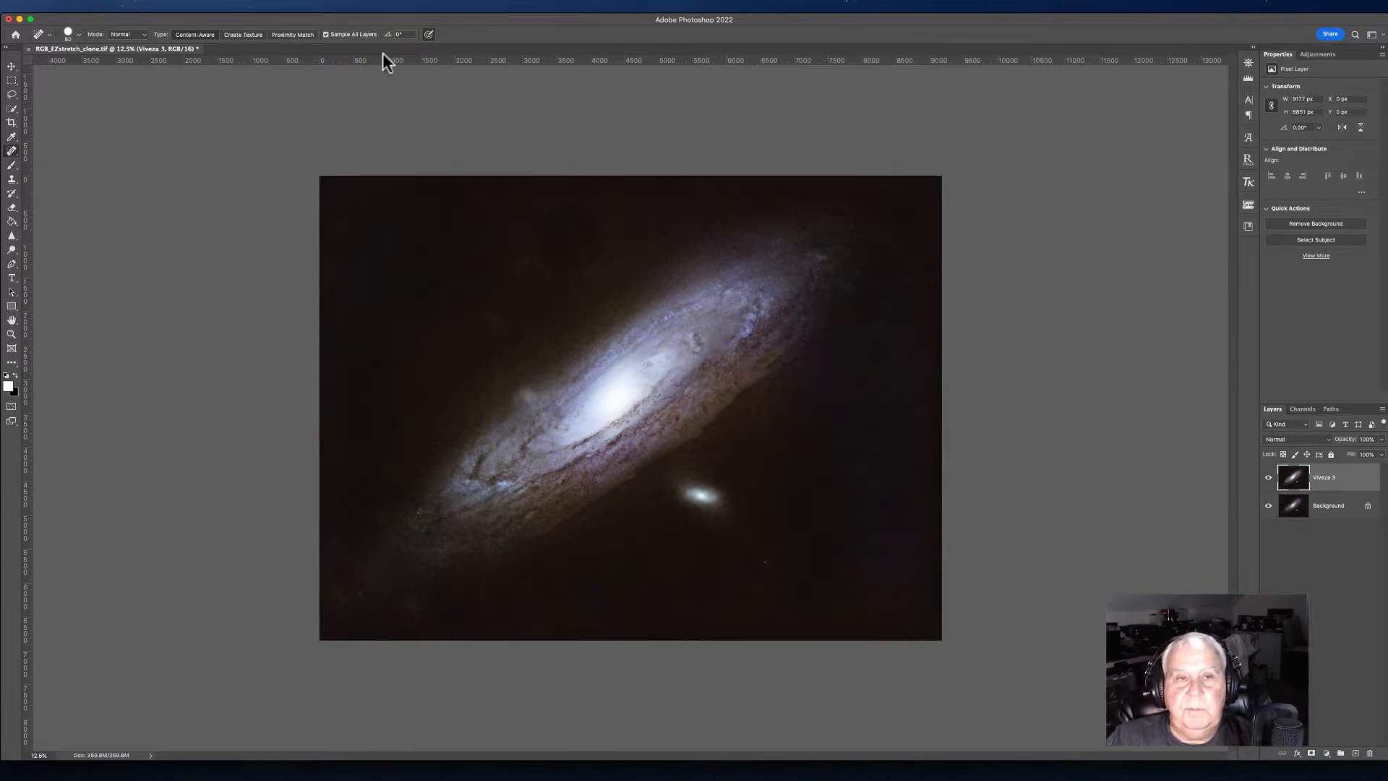
Step: Open Topaz DeNoise 6 on the layer and set Overall Strength to 0.11
left_click(254, 5)
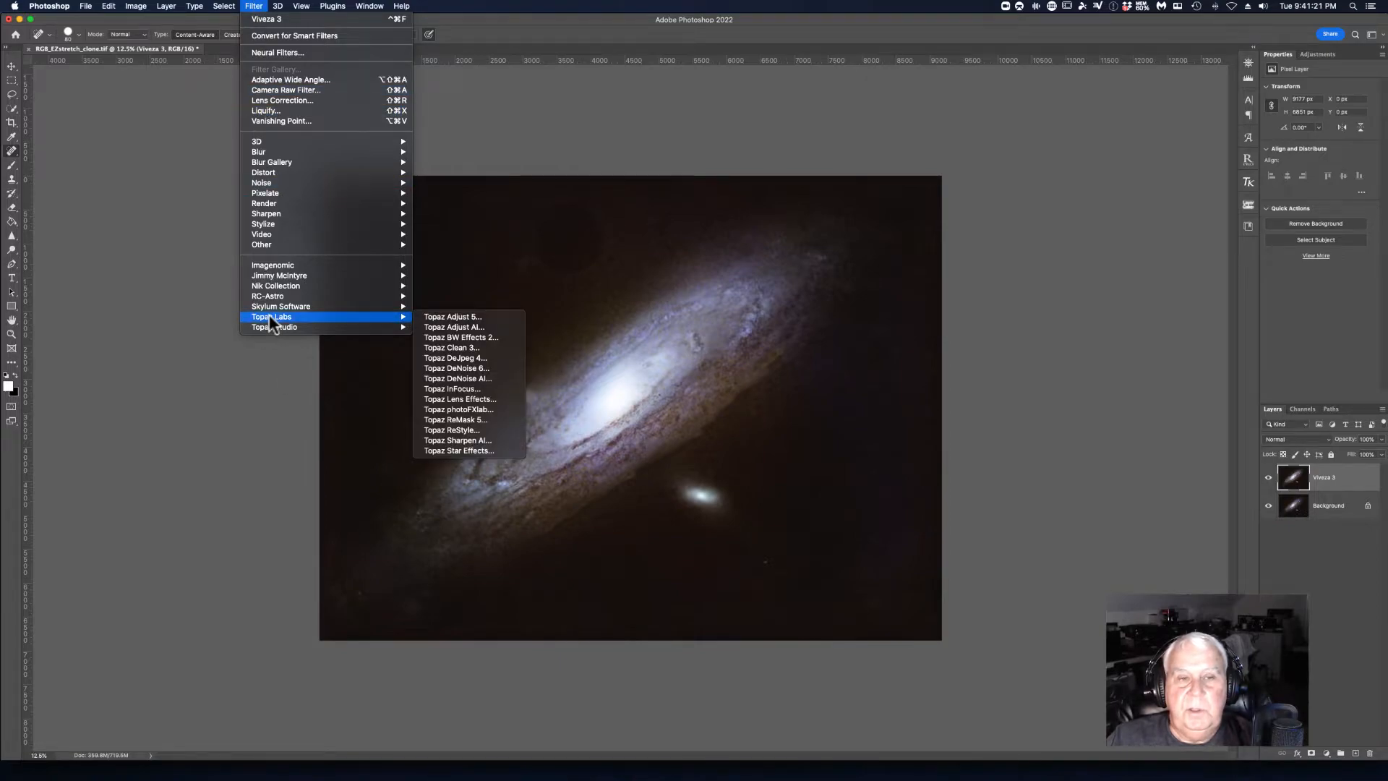
mouse_move(277, 320)
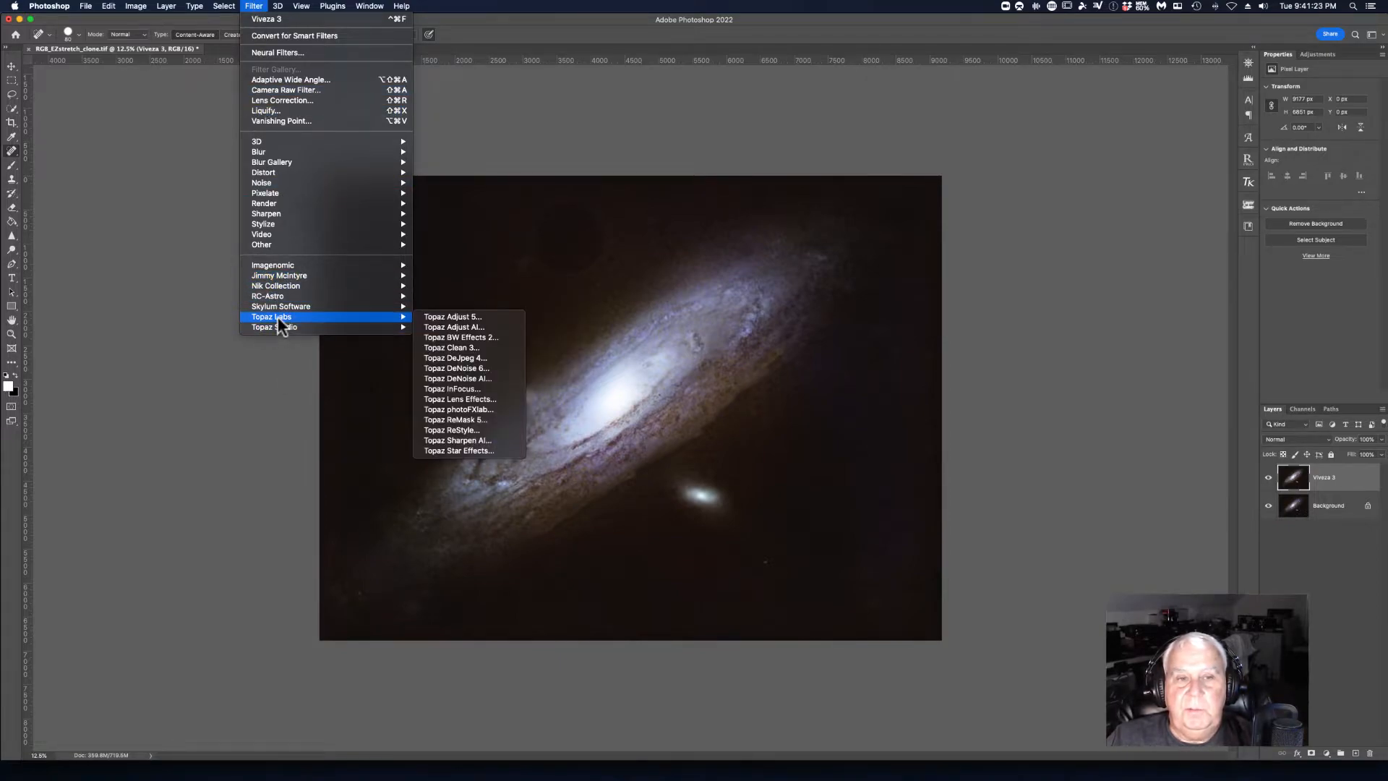
left_click(449, 370)
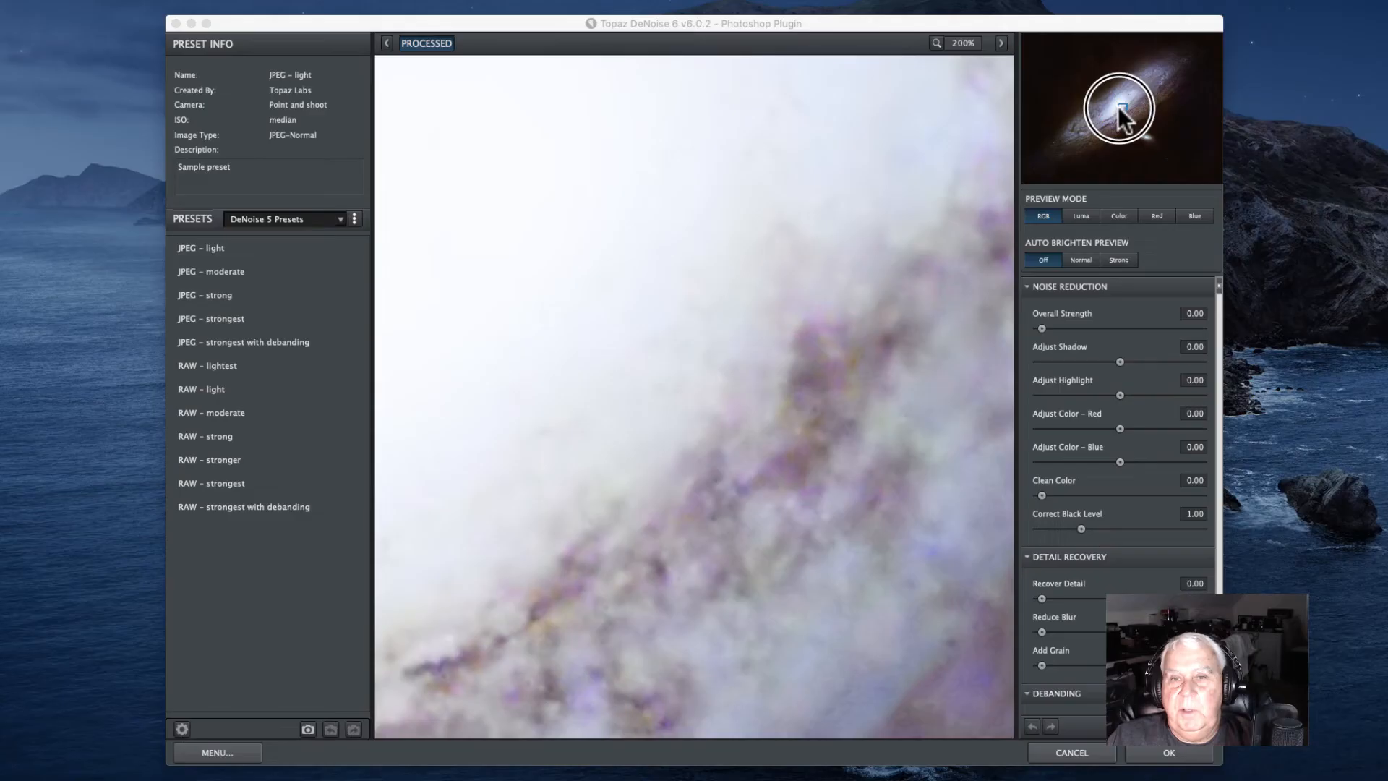
left_click_drag(1117, 106, 1115, 120)
left_click_drag(1104, 118, 1112, 118)
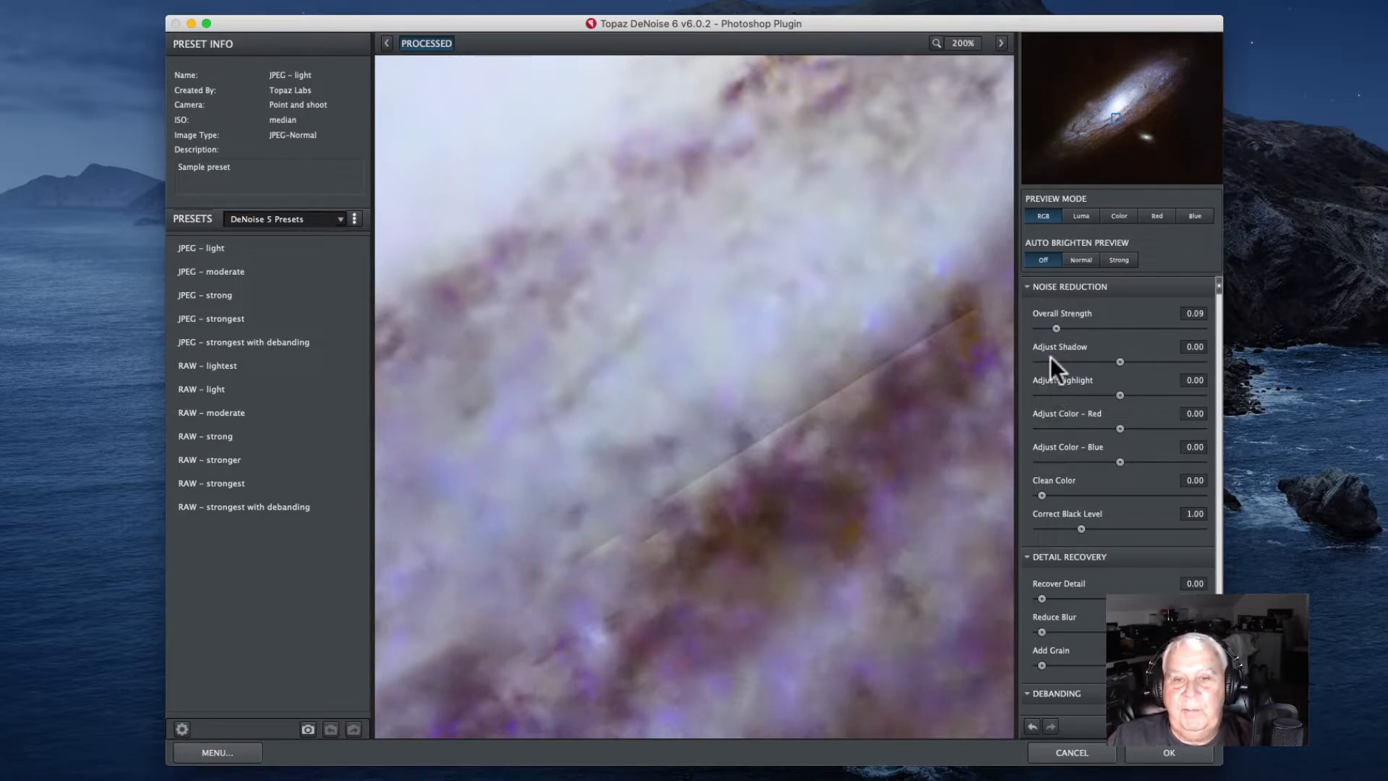
left_click_drag(1055, 329, 1057, 329)
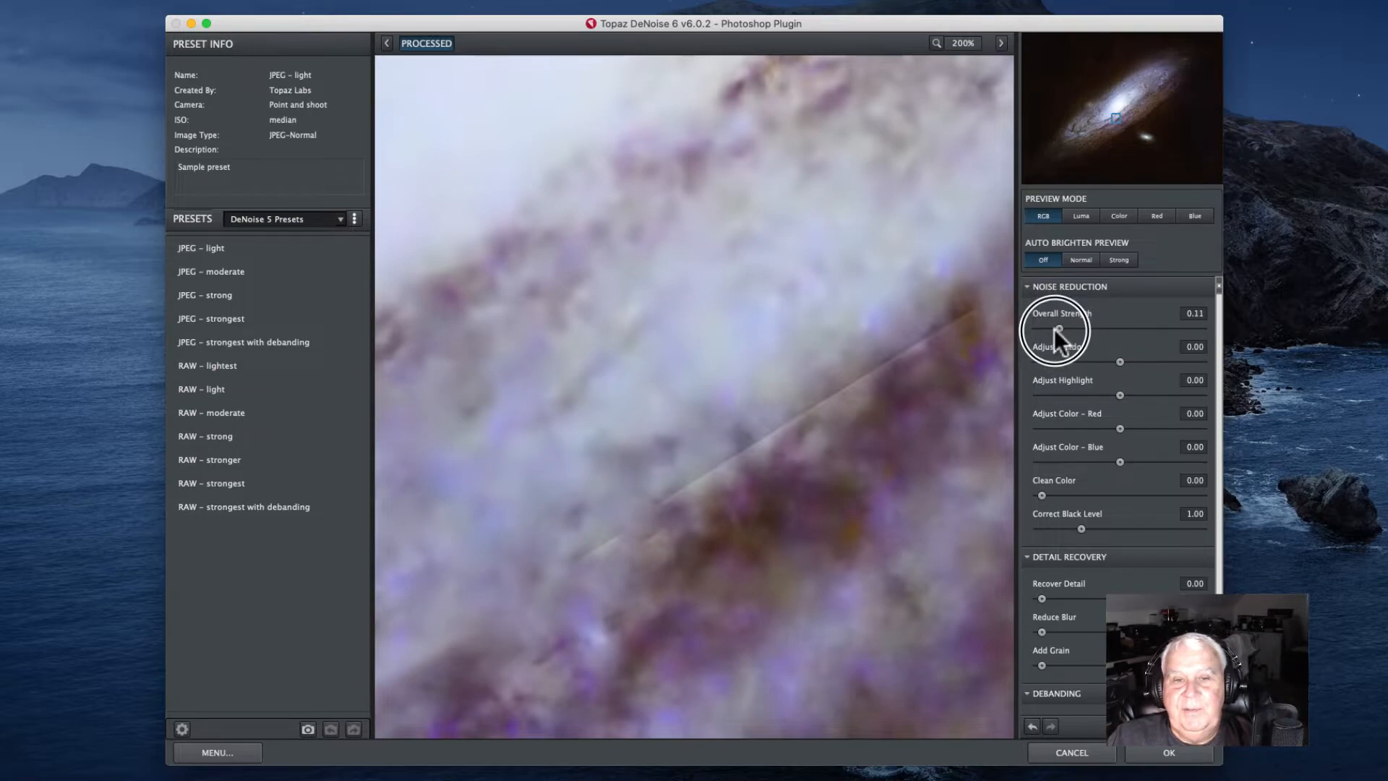
Step: Compare original and processed previews across the galaxy's dust lanes, then apply the noise reduction
left_click(831, 348)
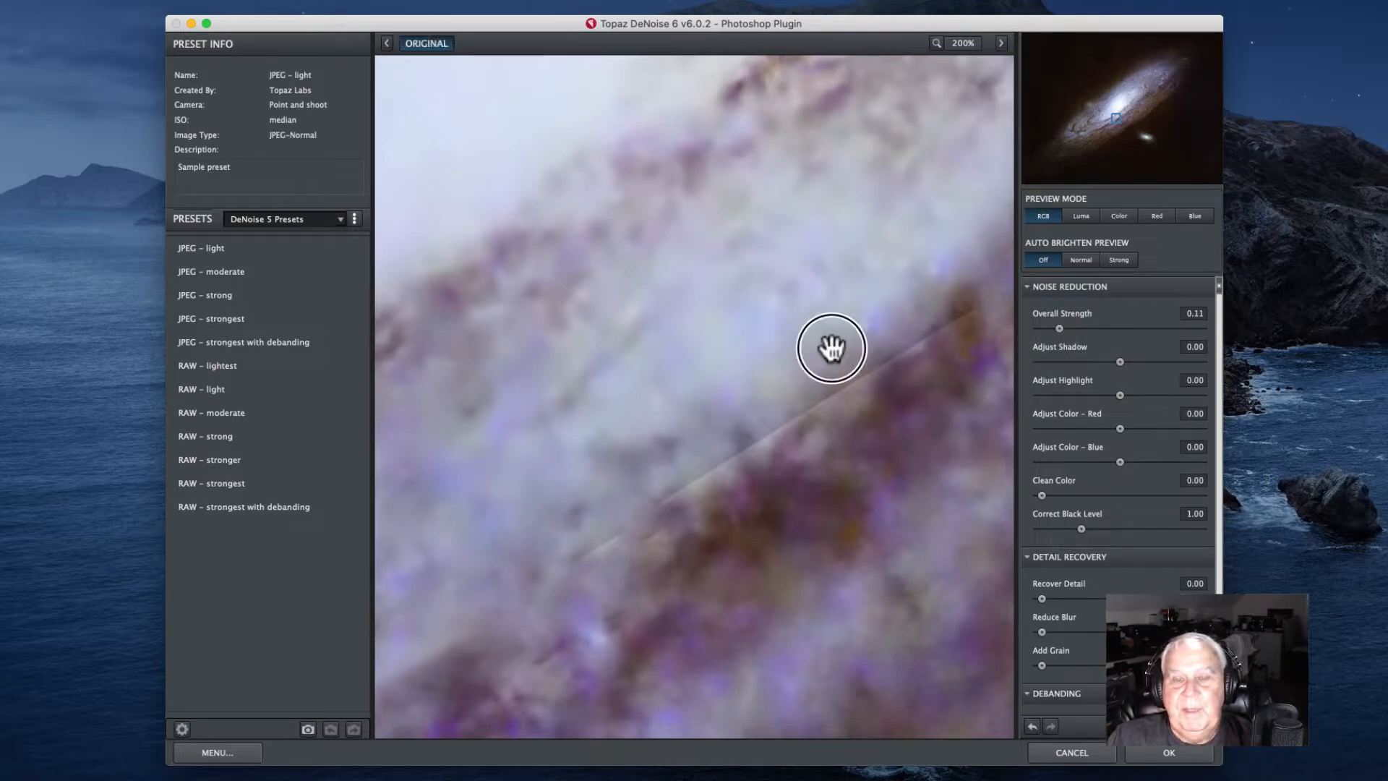
left_click_drag(831, 348, 530, 660)
left_click_drag(787, 410, 419, 496)
left_click_drag(697, 425, 511, 641)
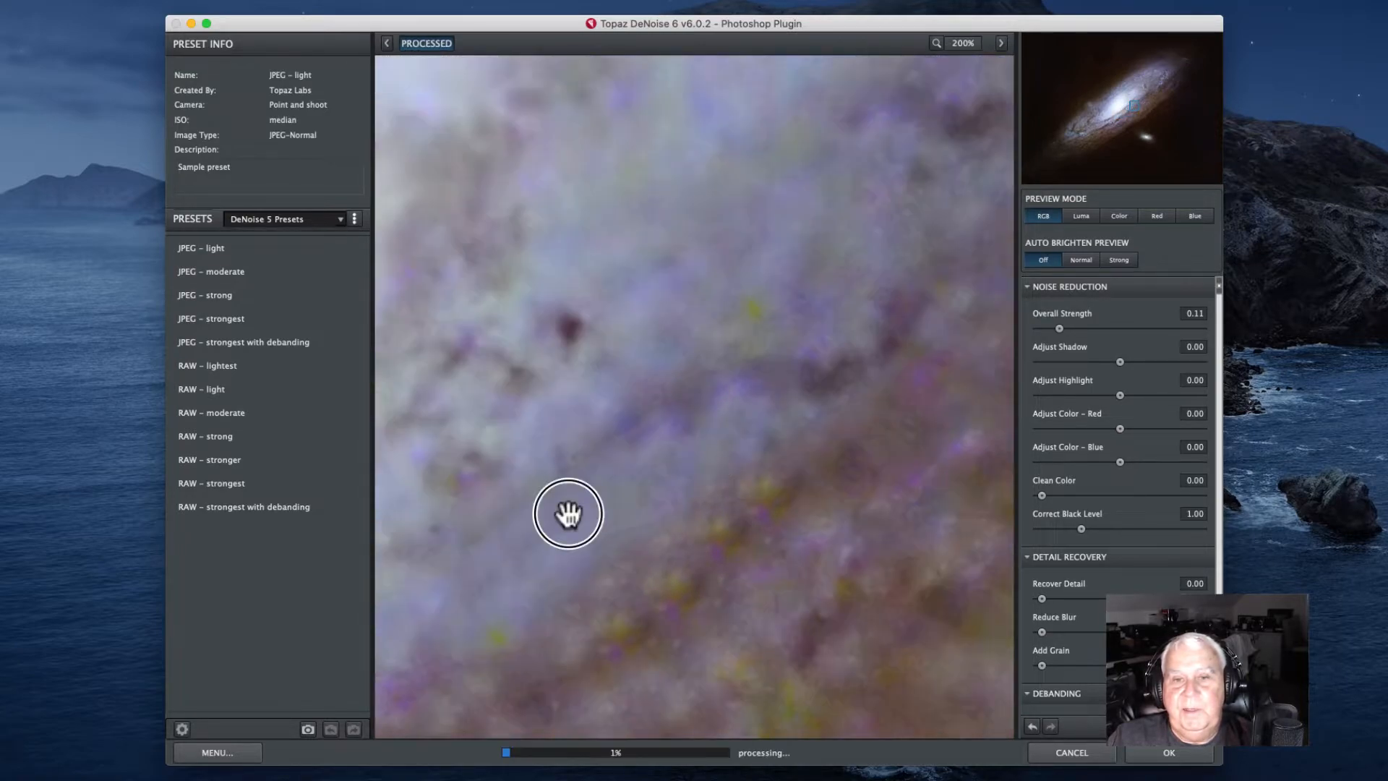
left_click_drag(701, 450, 421, 598)
left_click_drag(771, 394, 722, 474)
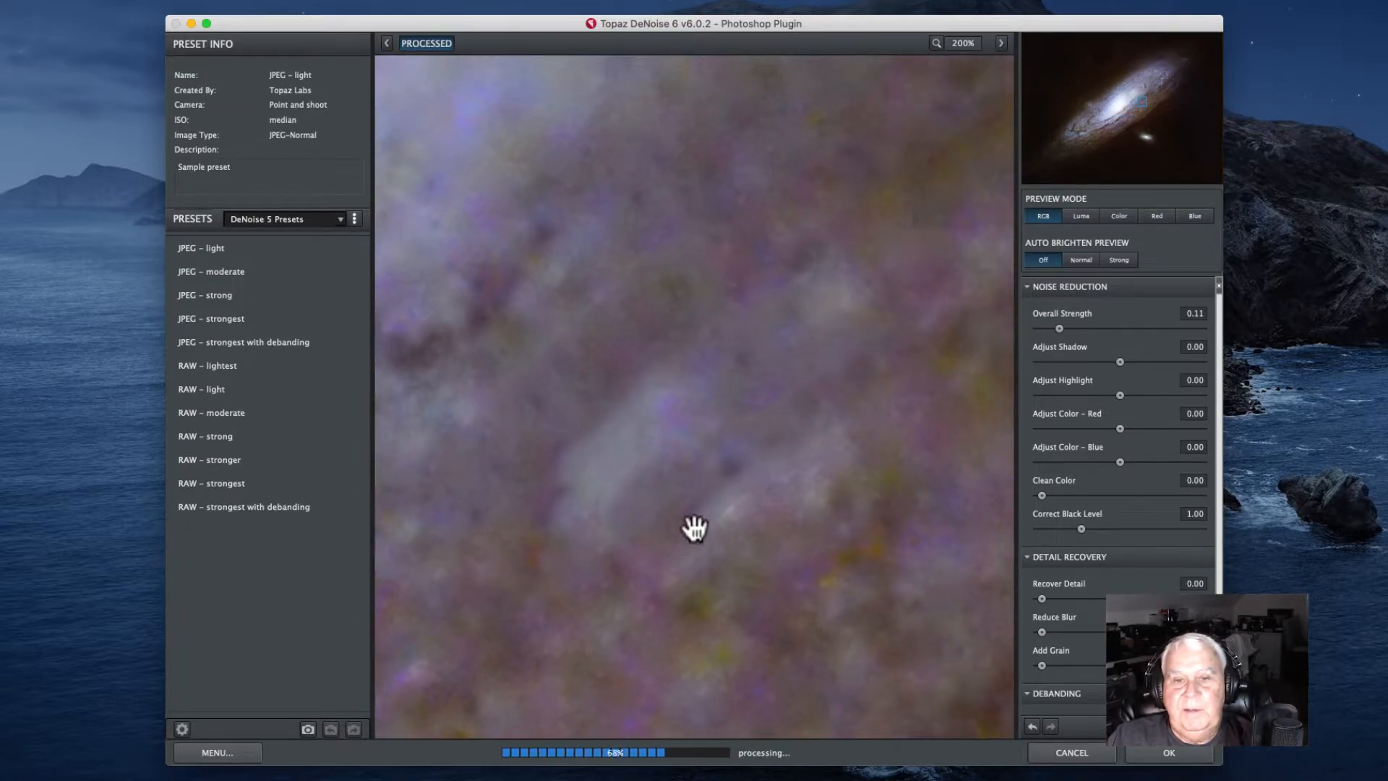
left_click_drag(768, 291, 816, 385)
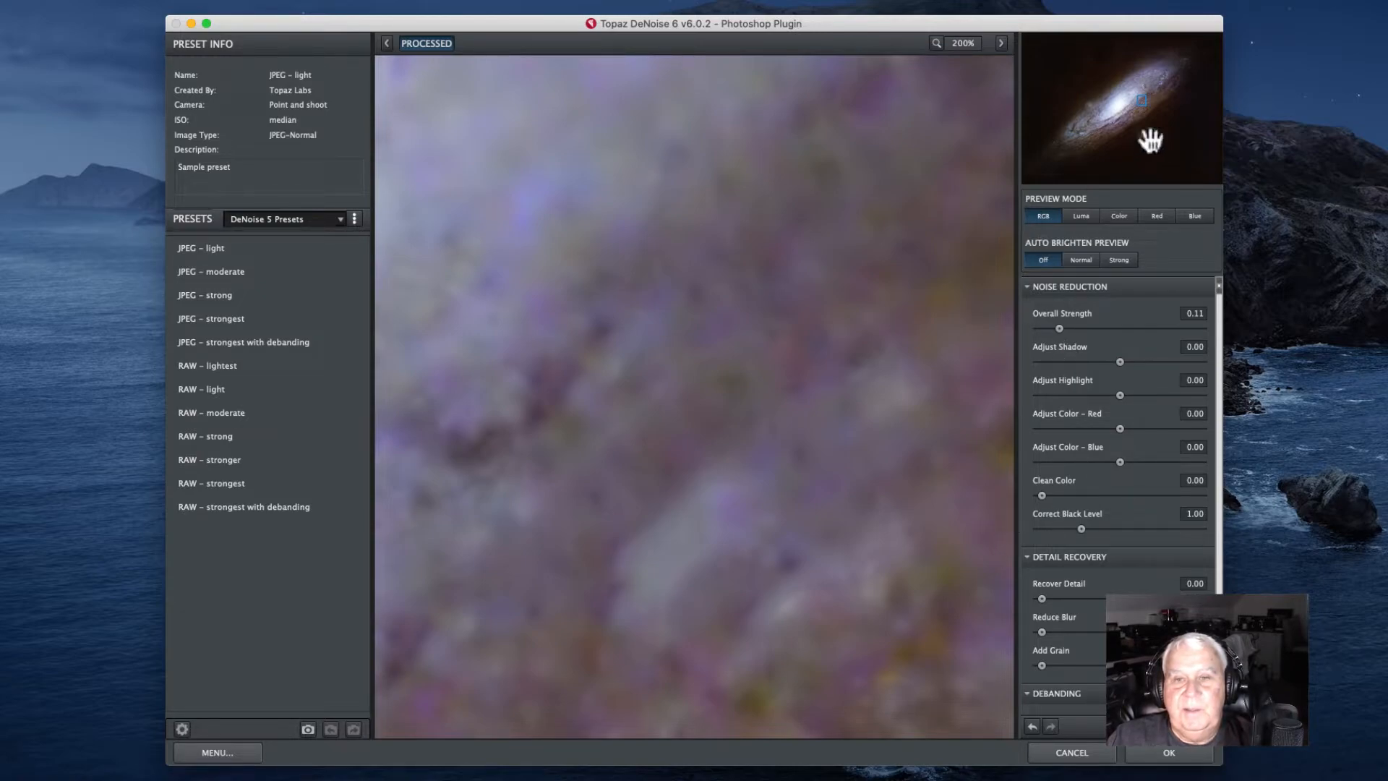
left_click_drag(505, 378, 759, 458)
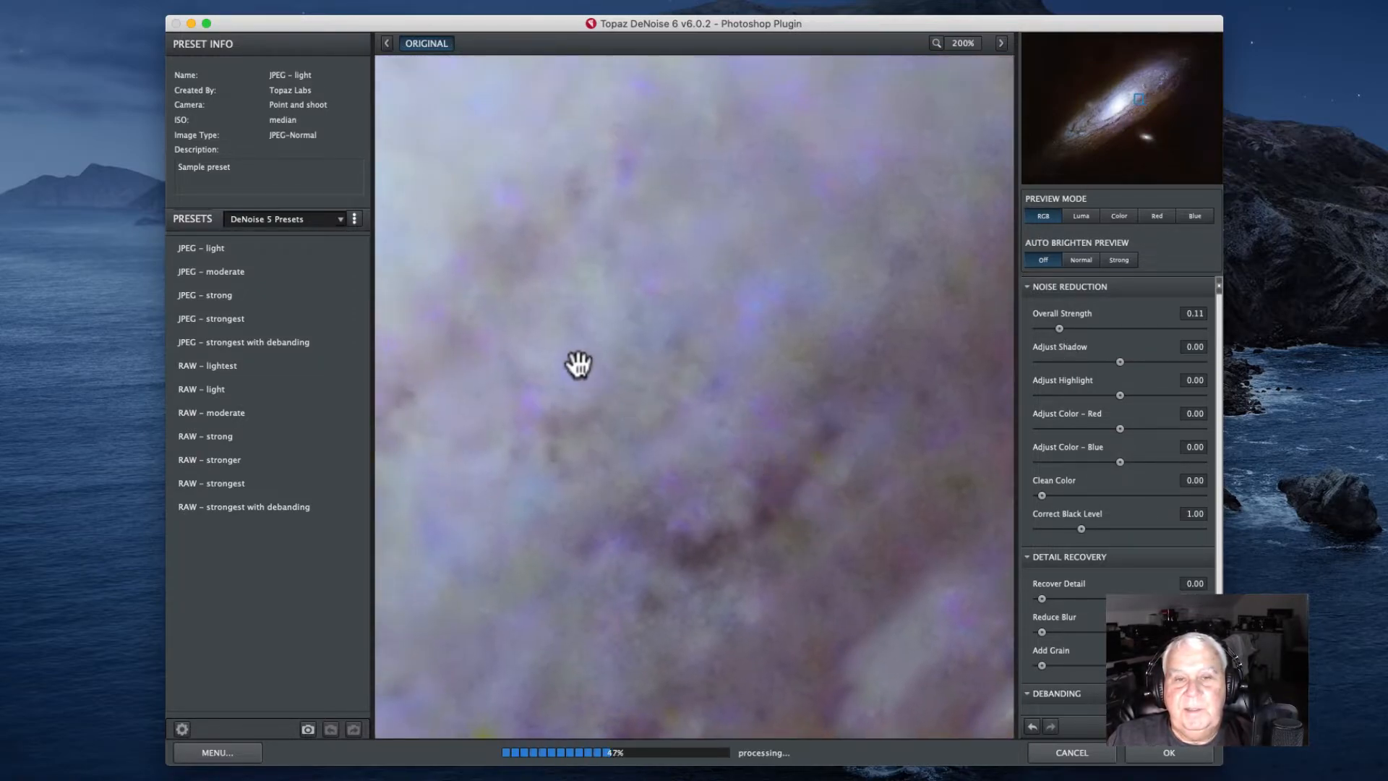
left_click_drag(573, 366, 781, 449)
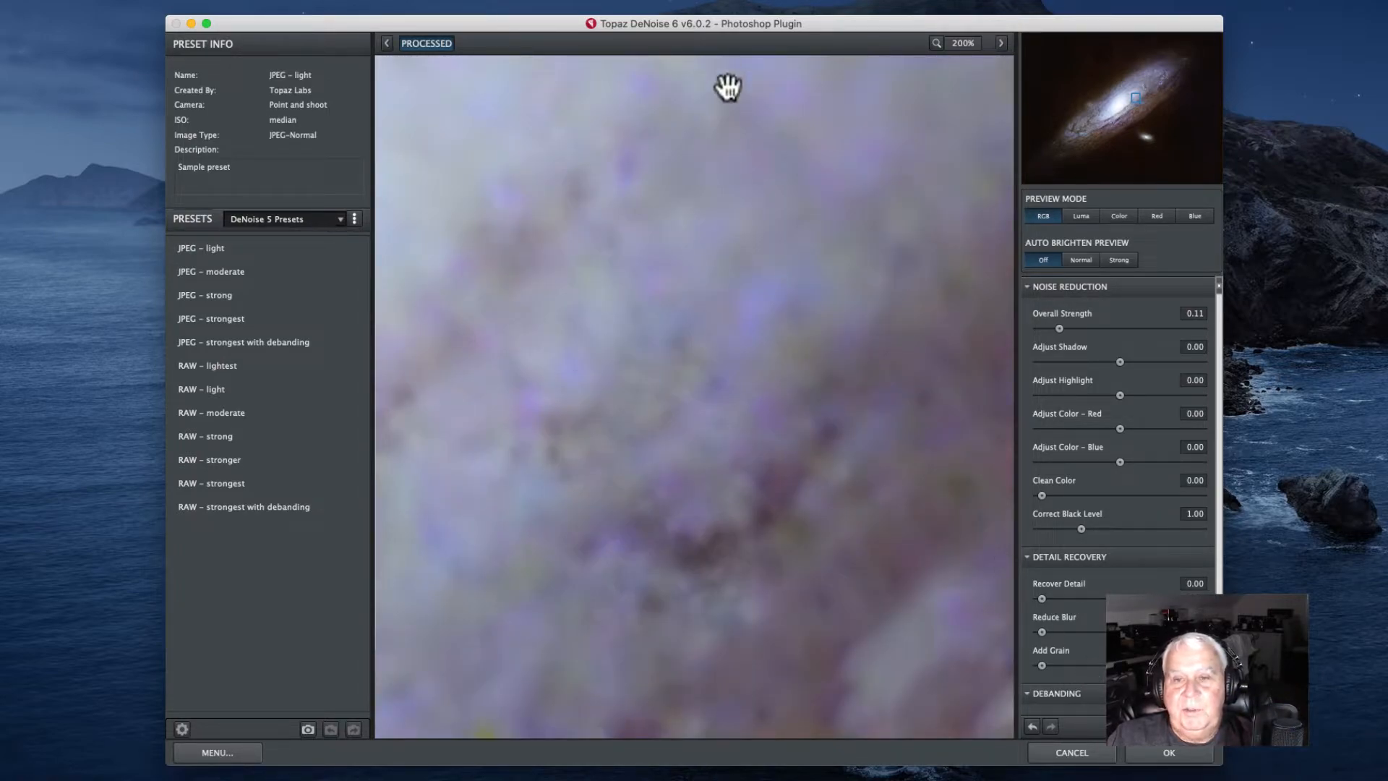
left_click_drag(844, 25, 801, 23)
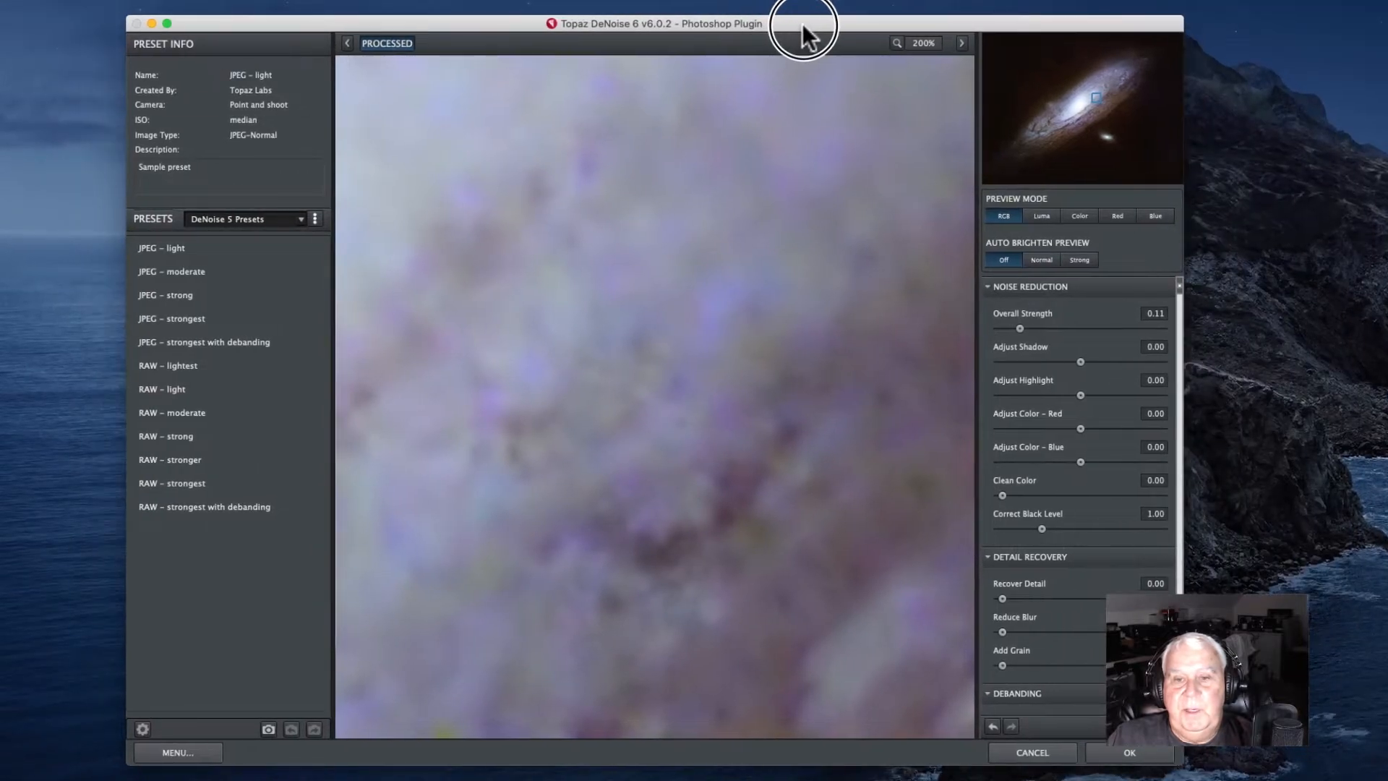
left_click(1130, 752)
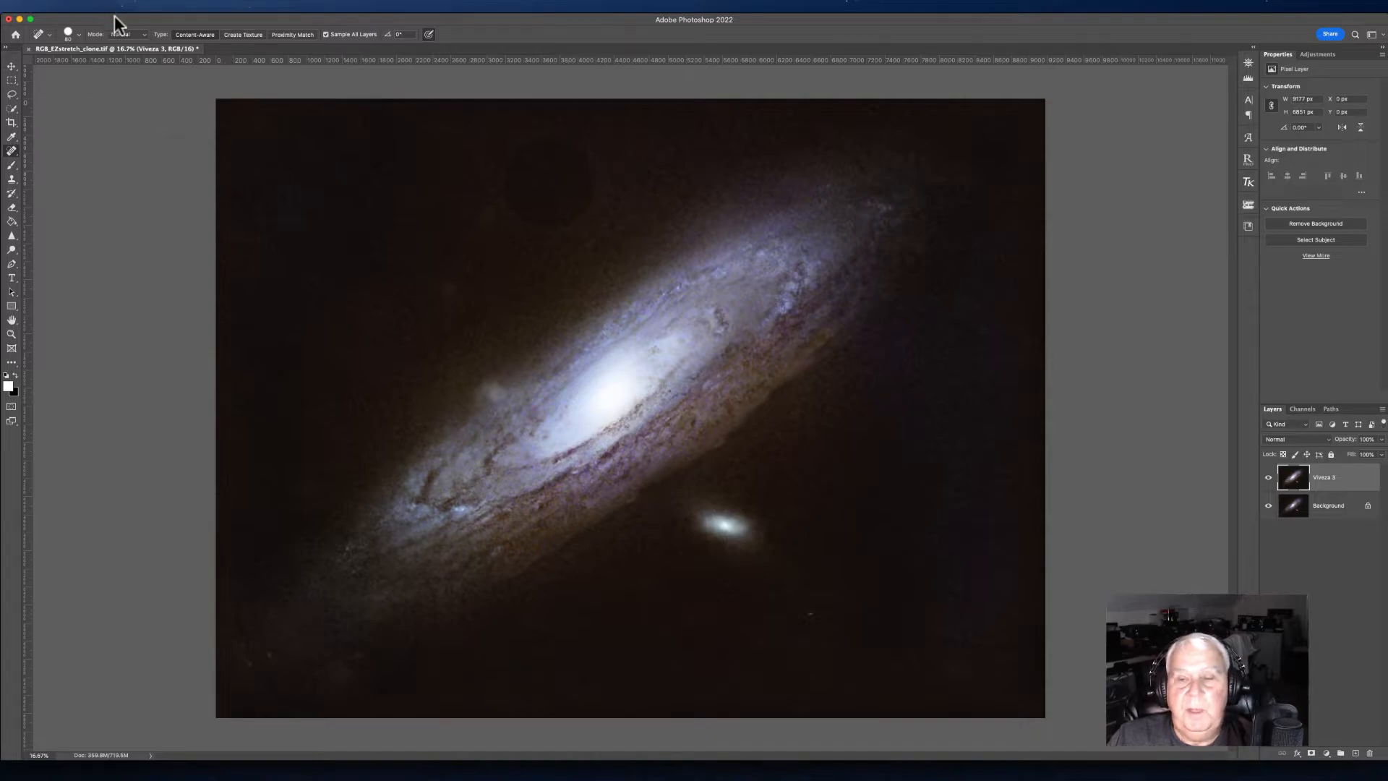
Step: Flatten the image and duplicate the background into a new layer
left_click(166, 6)
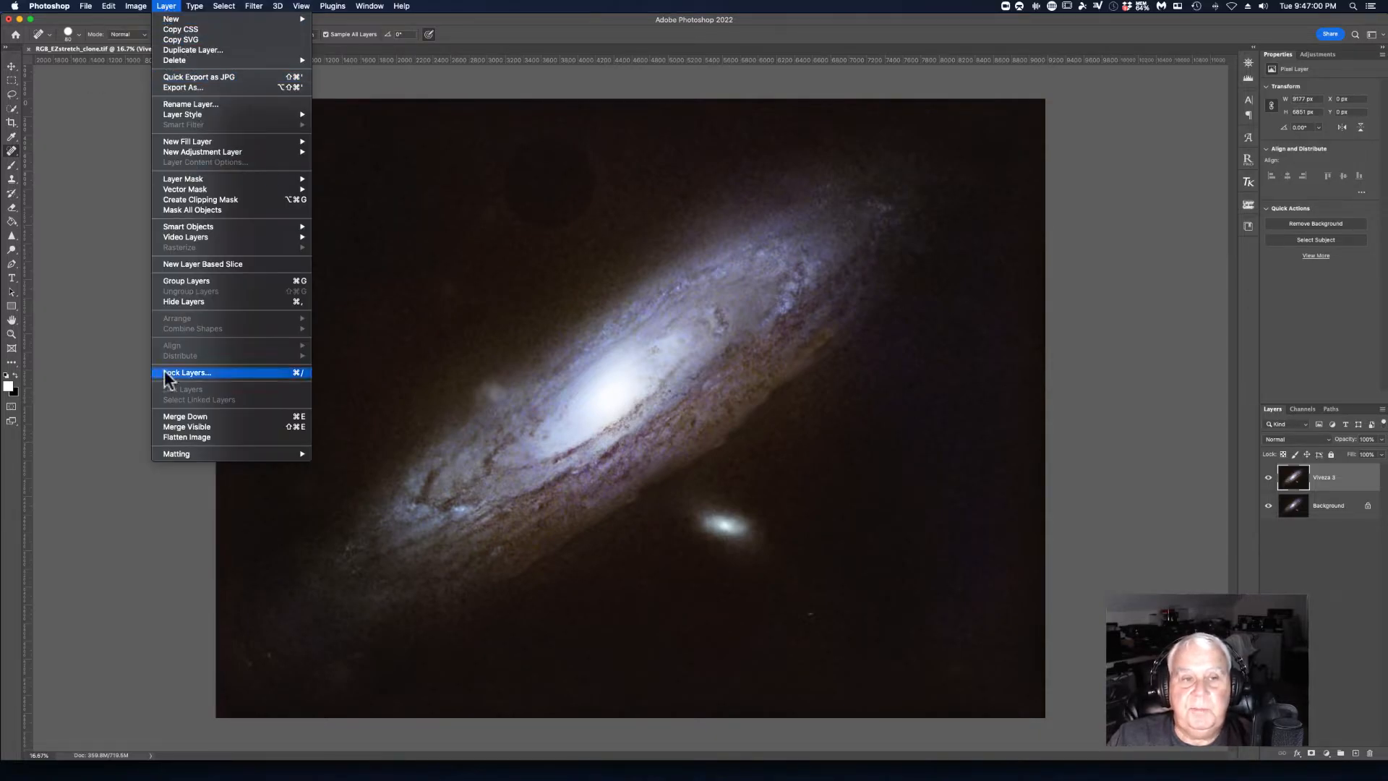
left_click(179, 436)
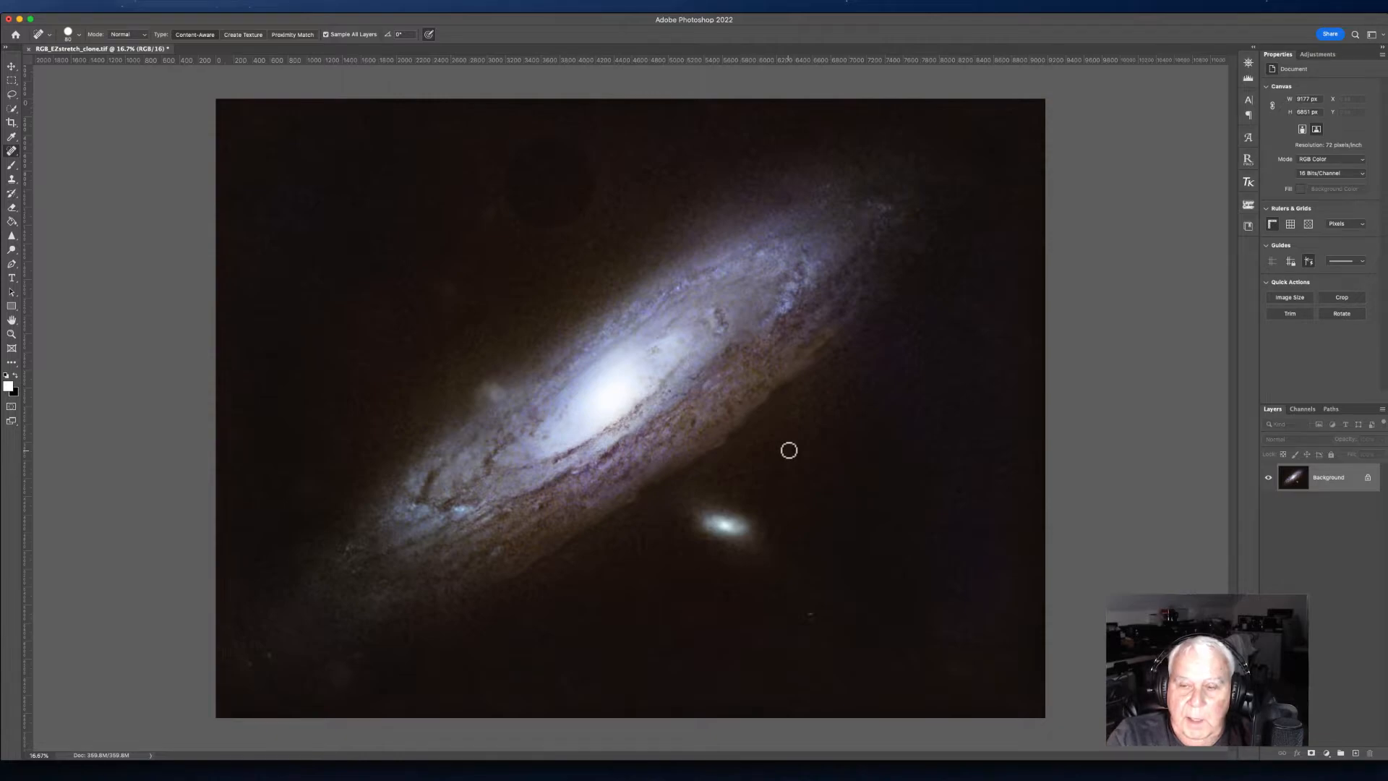
key("super+j")
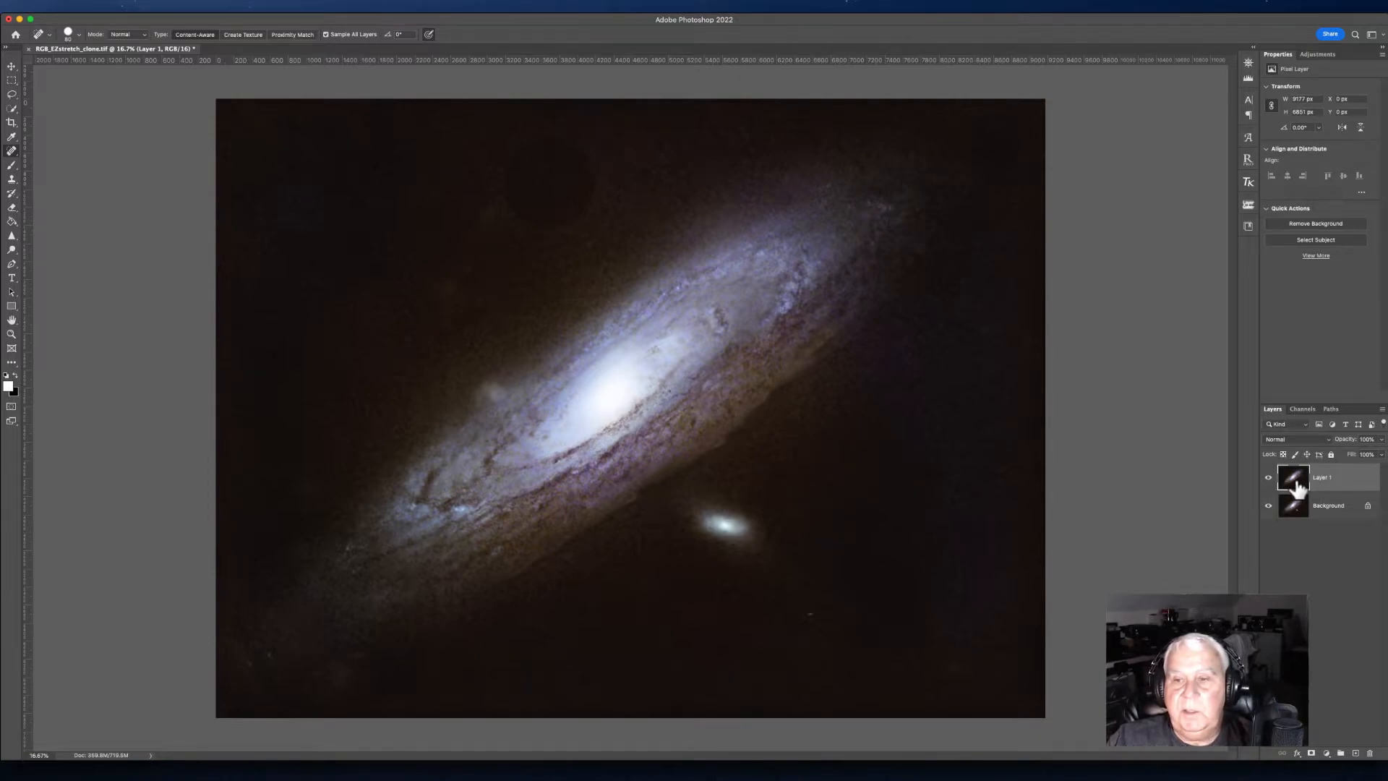
Step: Apply a Gaussian Blur of about 60 pixels radius to the duplicate layer
left_click(253, 5)
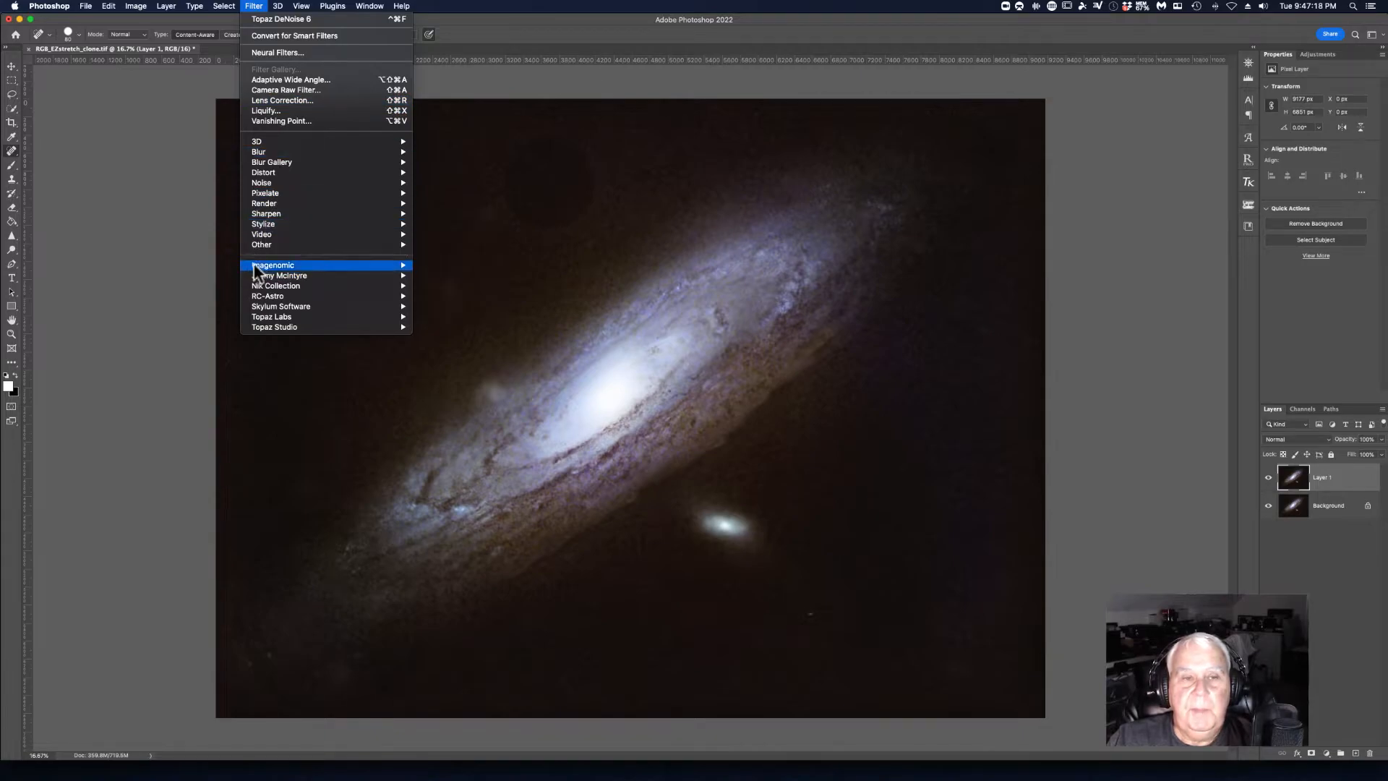
mouse_move(271, 164)
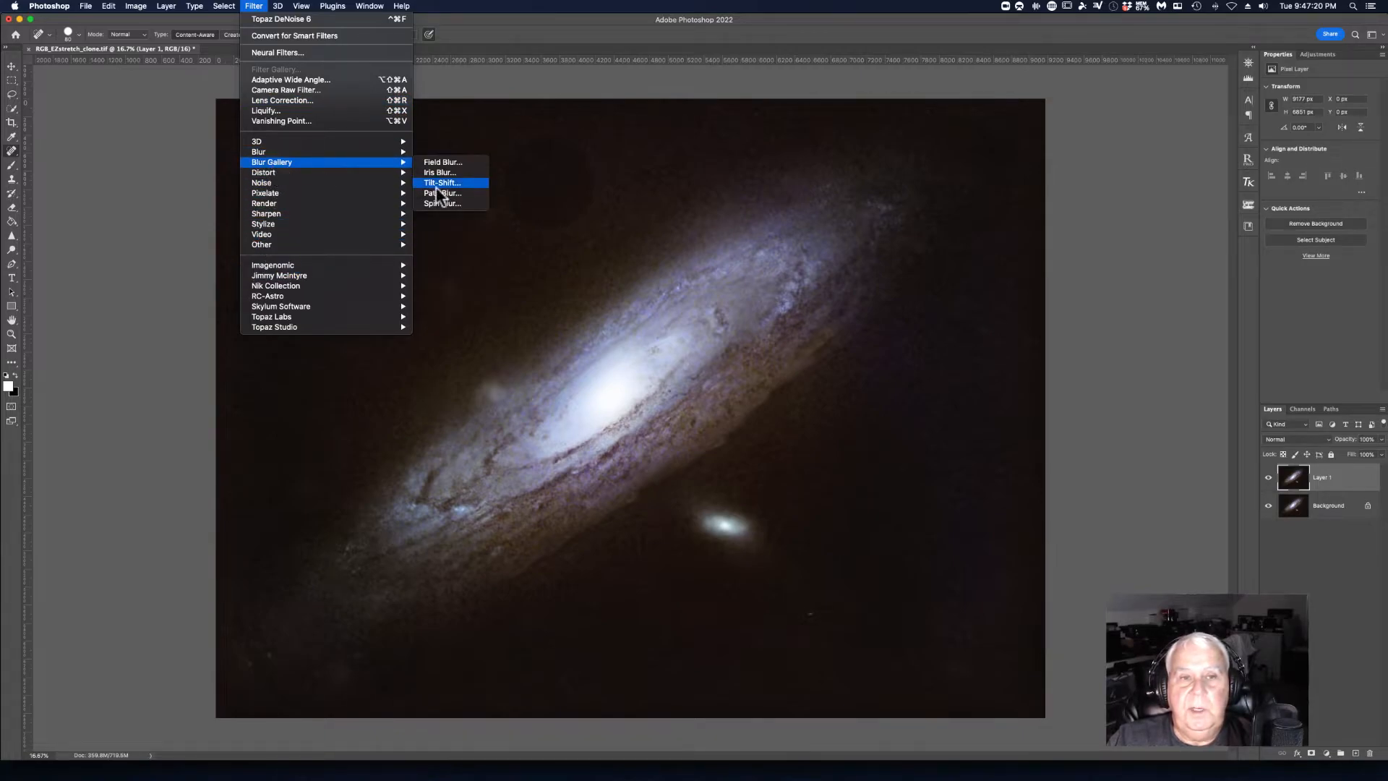
mouse_move(325, 152)
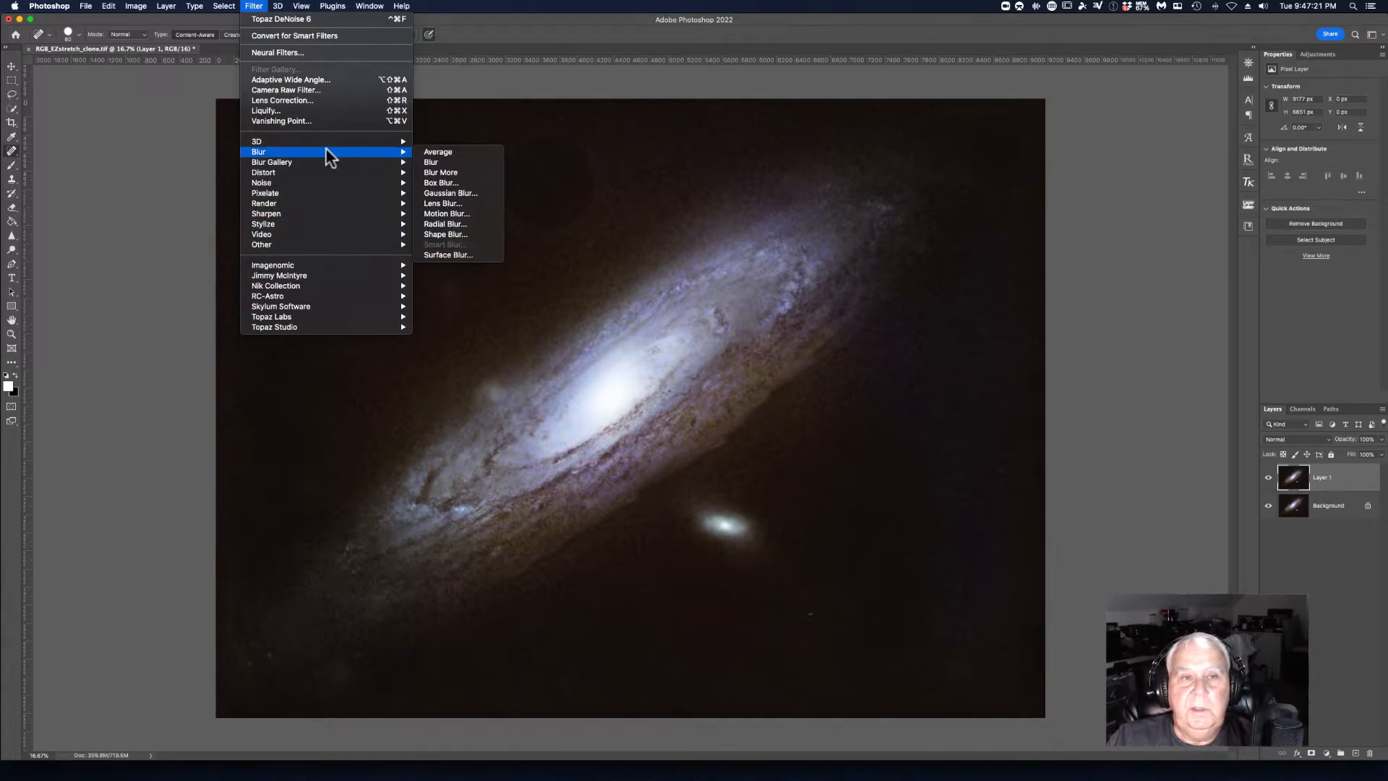
left_click(435, 192)
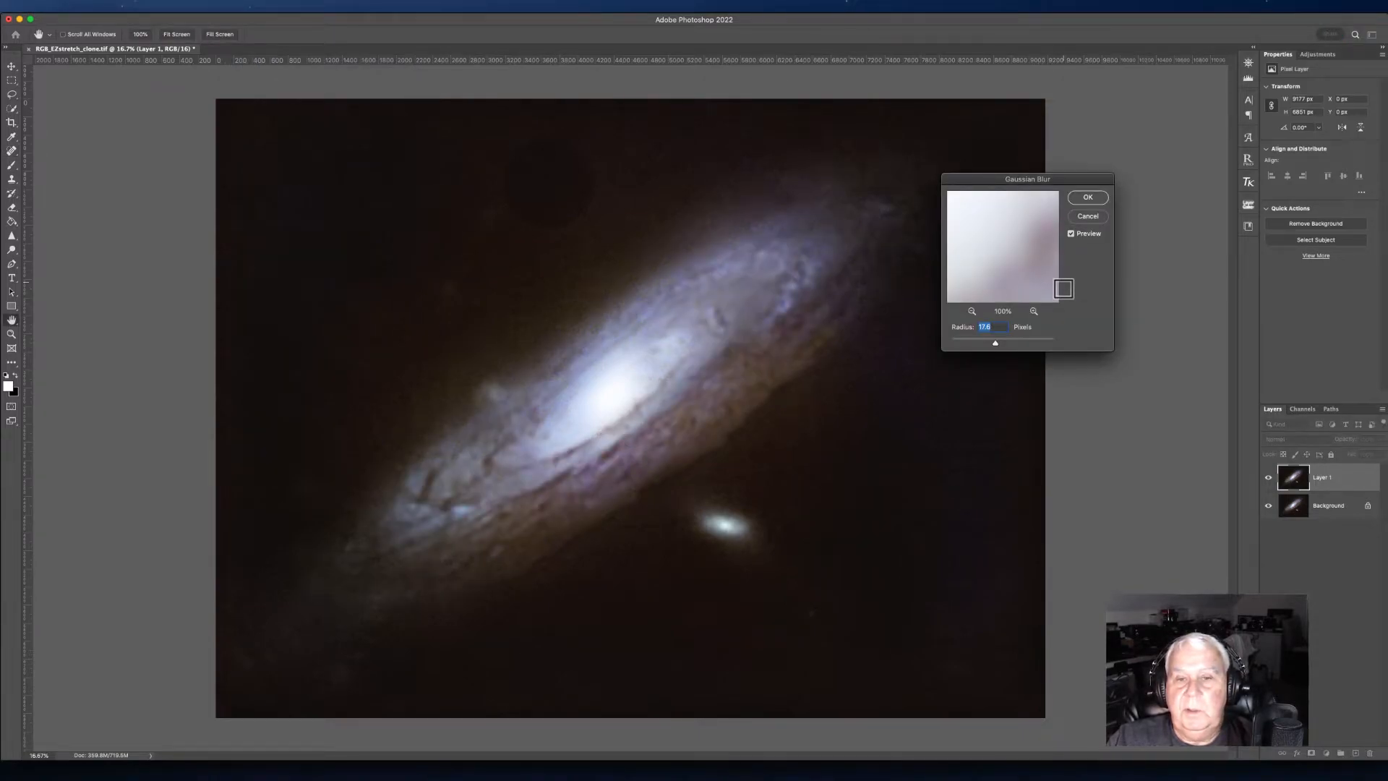
left_click_drag(995, 342, 1010, 341)
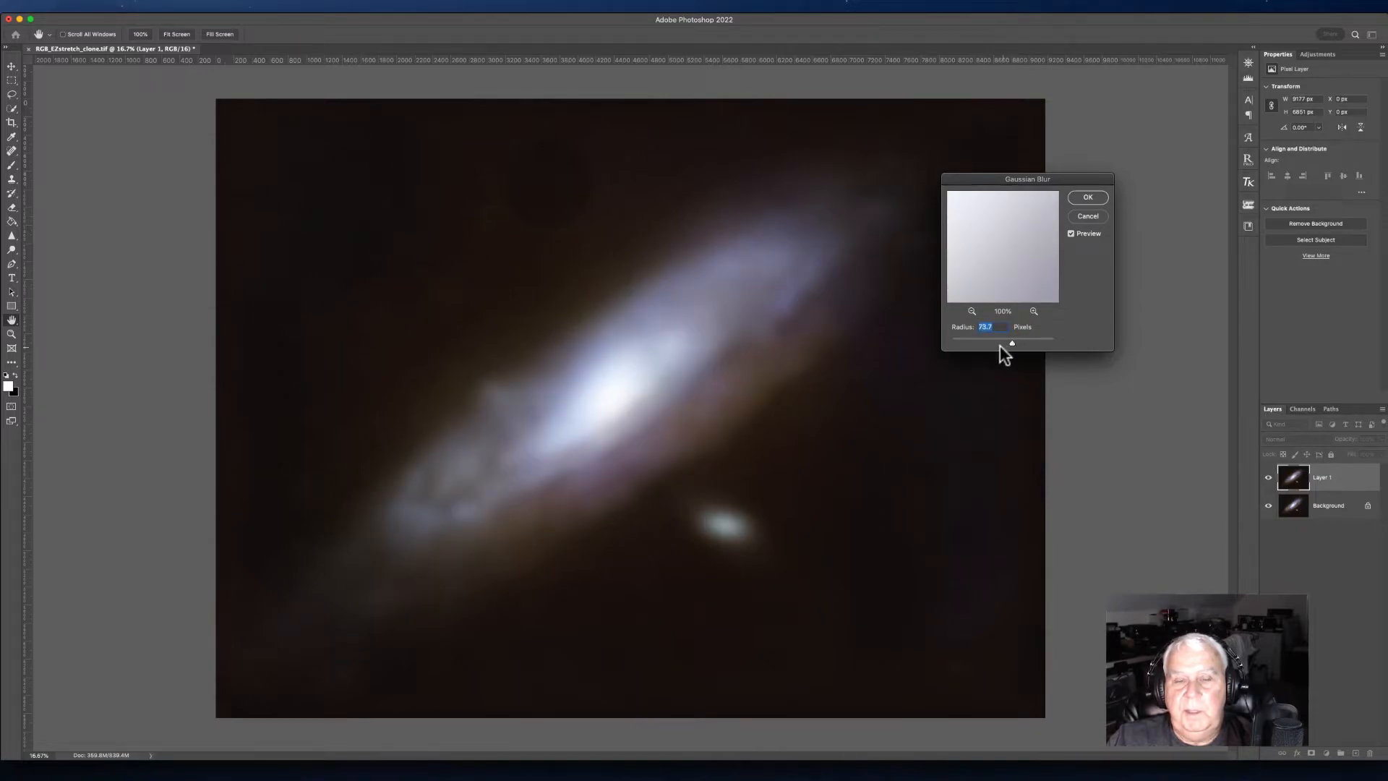
left_click_drag(1007, 341, 1005, 341)
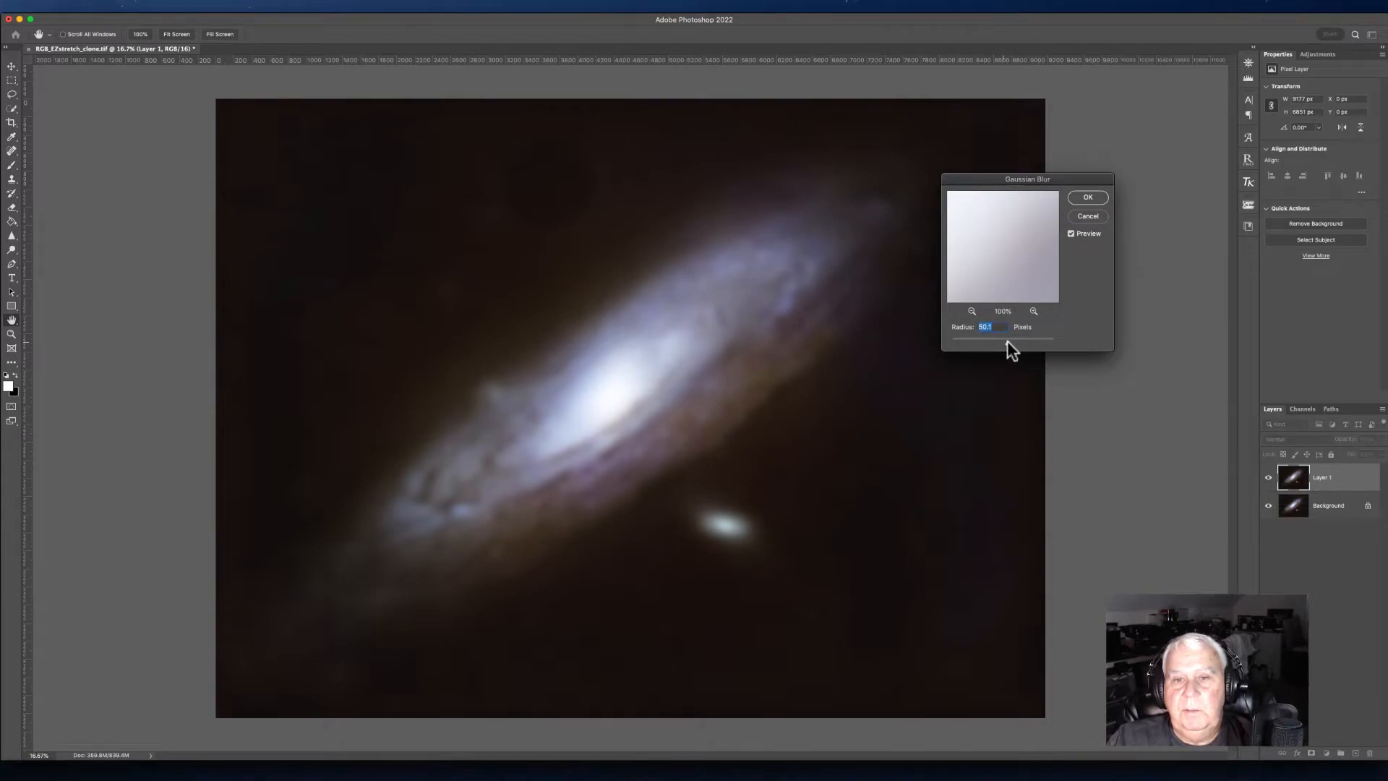
left_click(1076, 198)
Step: Add a layer mask to the blurred layer and invert it to black
key("j")
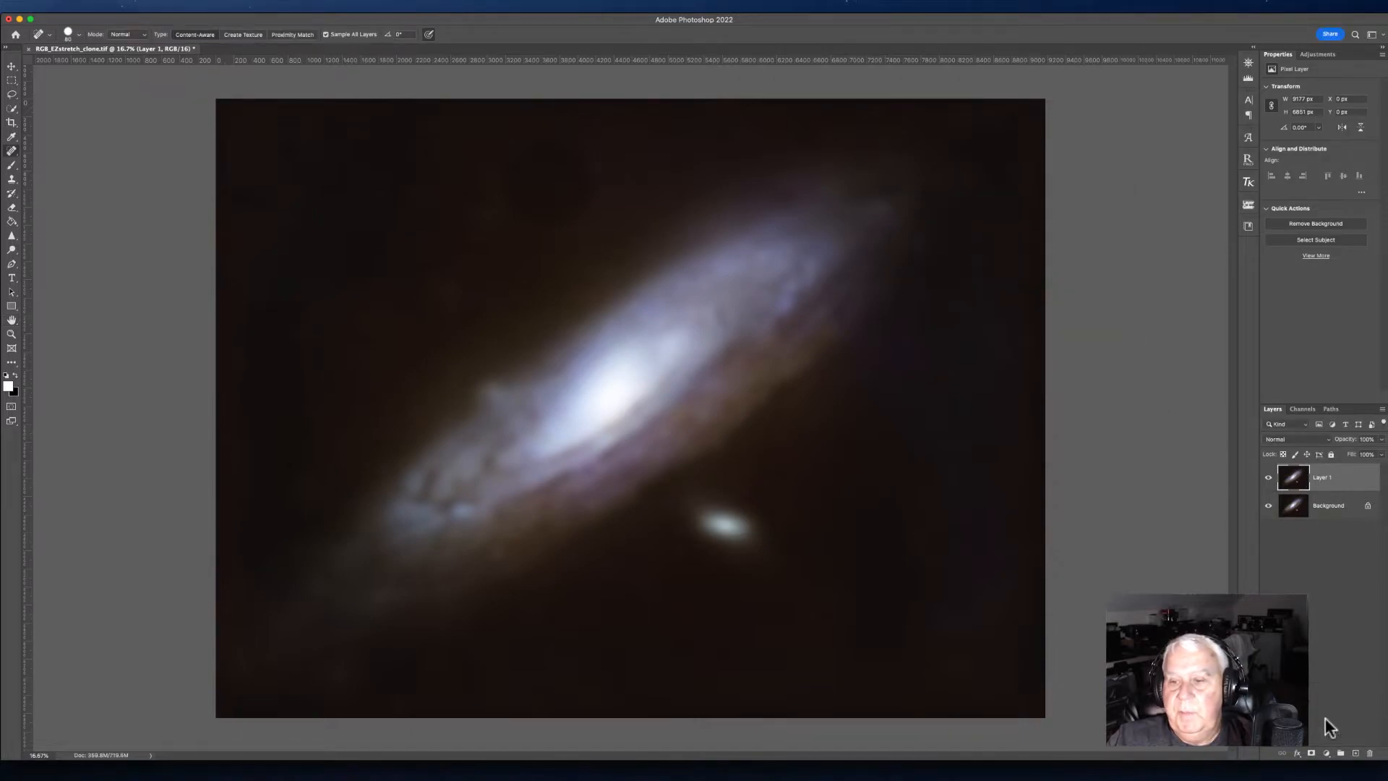
left_click(1311, 752)
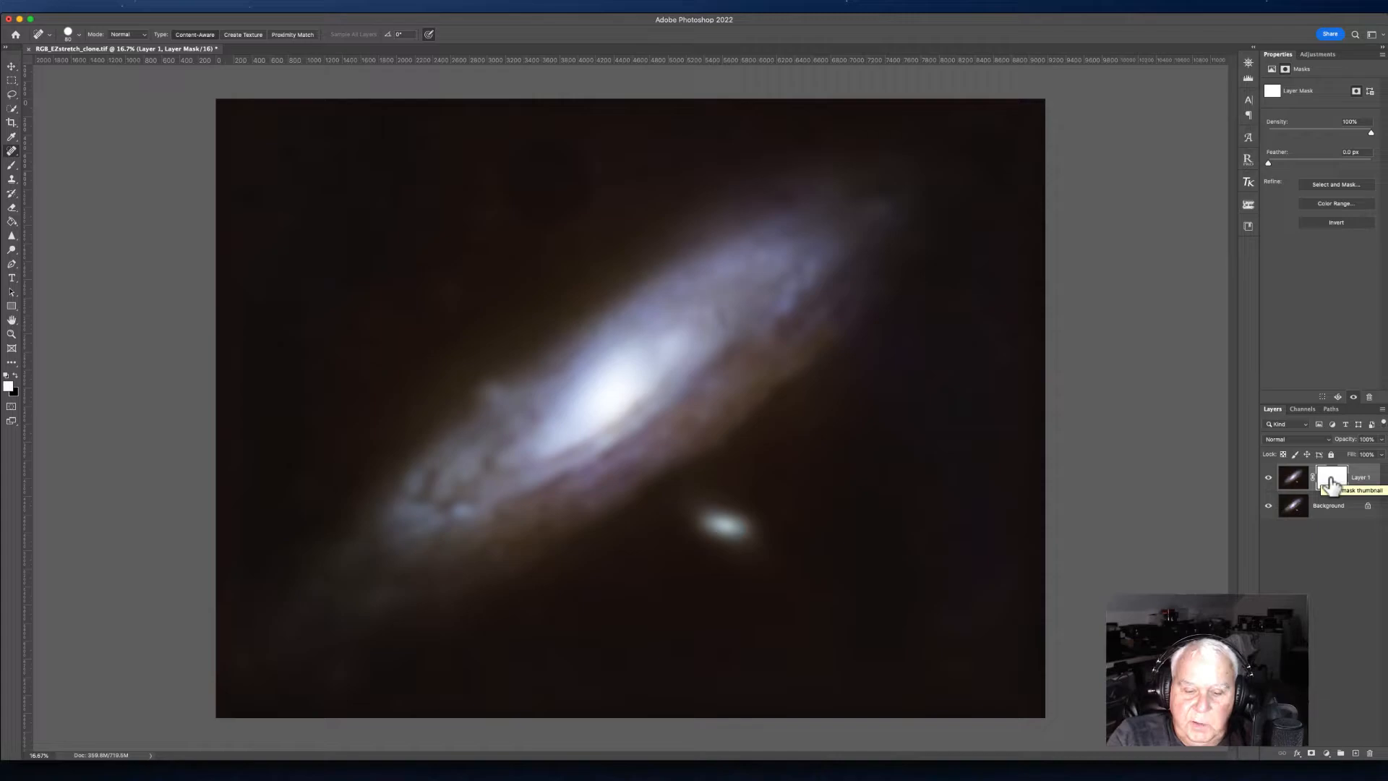
left_click_drag(1330, 483, 1330, 484)
key("super+i")
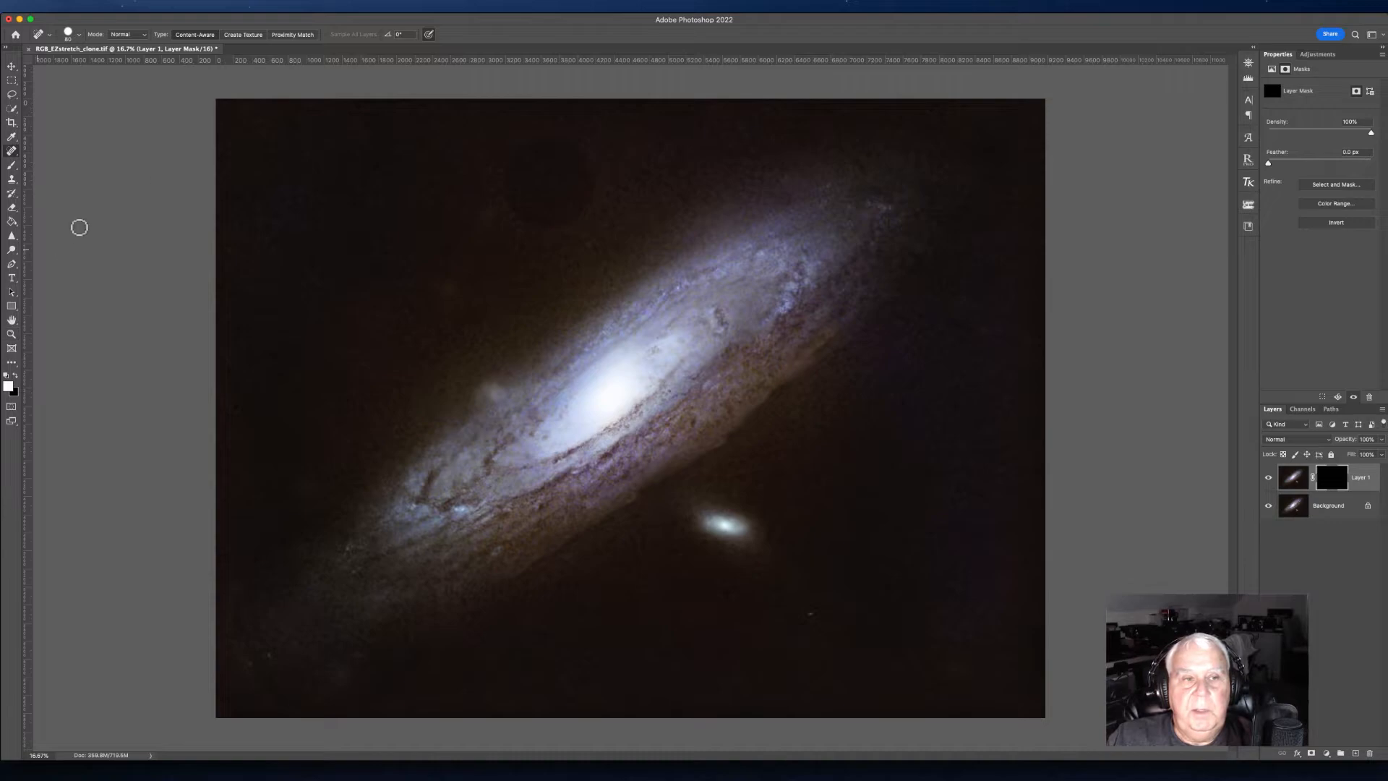
Step: Paint white on the mask with an enlarged brush along the galaxy's lower edge to reveal the blur there
left_click(11, 166)
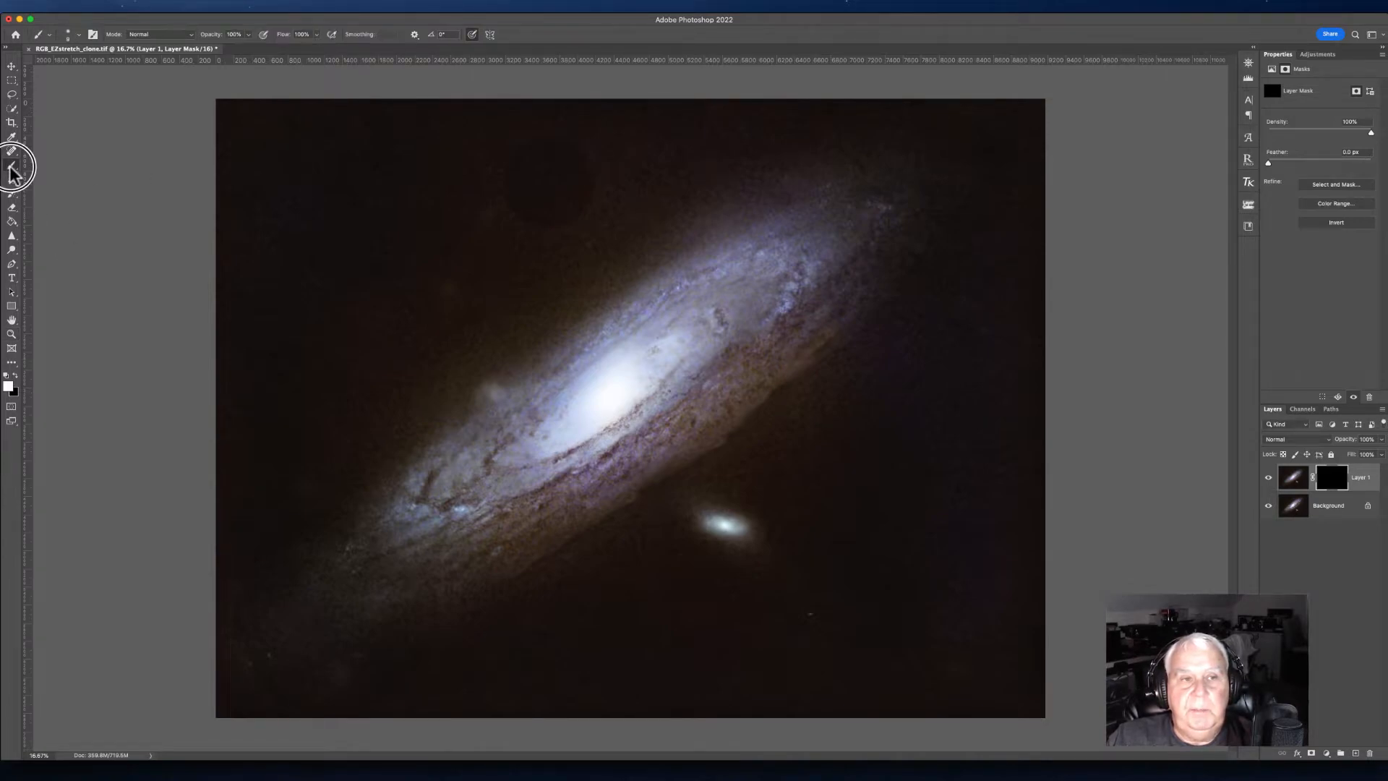
left_click(54, 168)
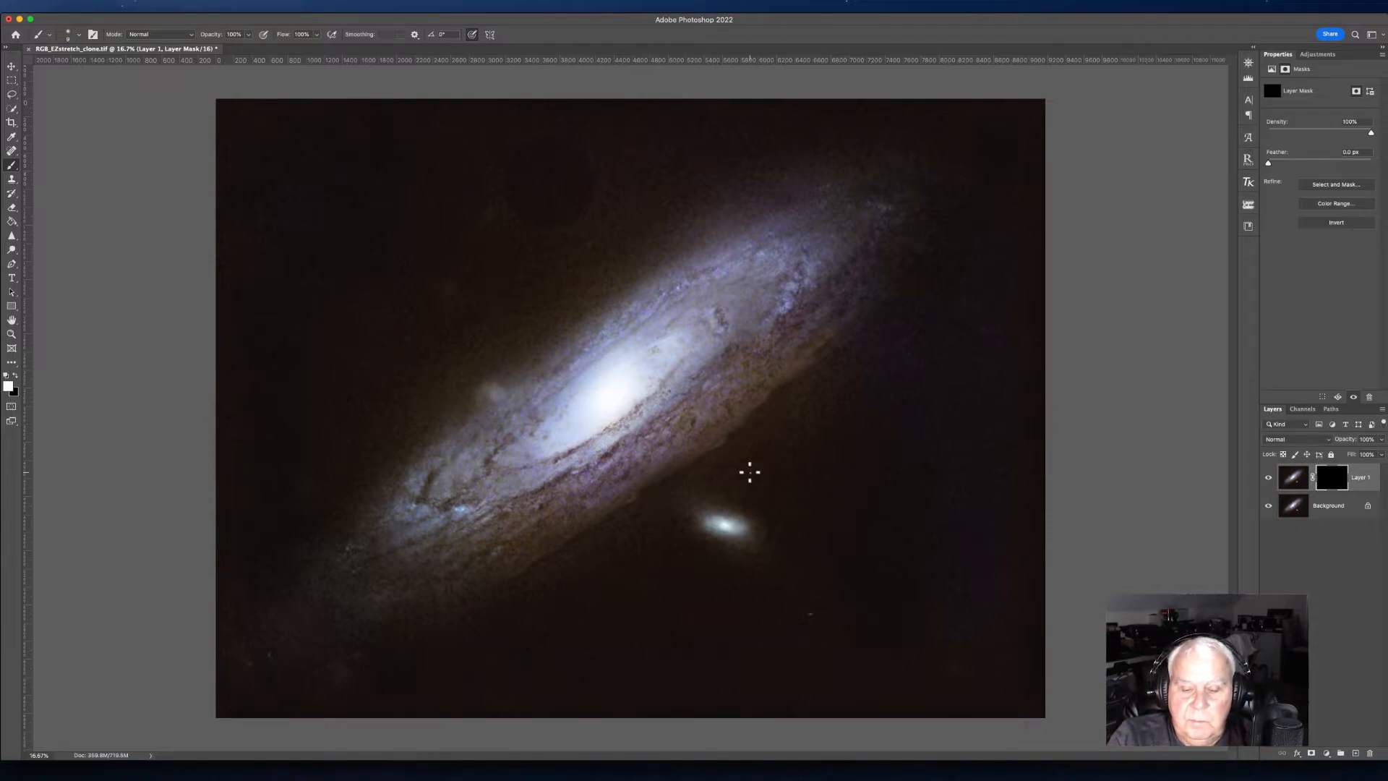
key("super+equal")
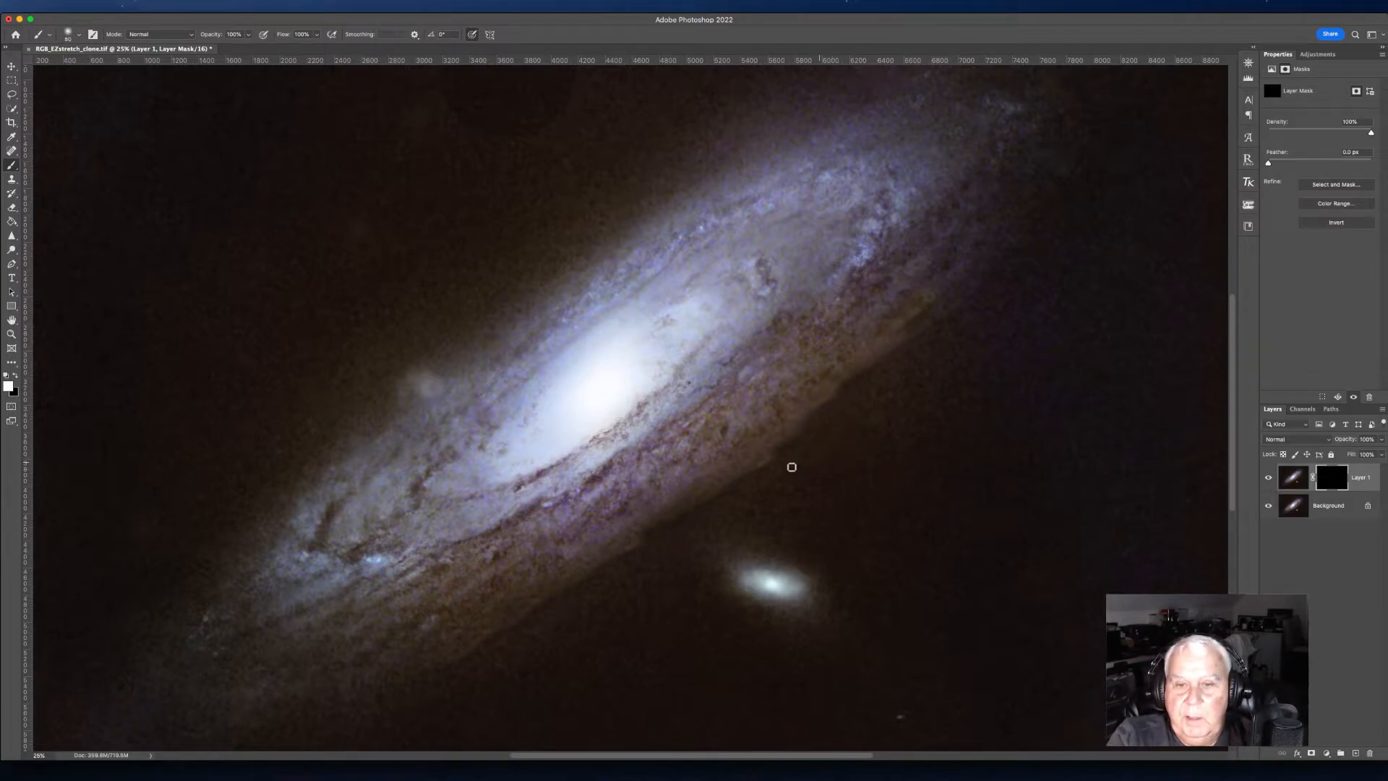
key("bracketright")
key("bracketright")
key("bracketright")
key("bracketright")
key("bracketright")
left_click_drag(756, 476, 883, 396)
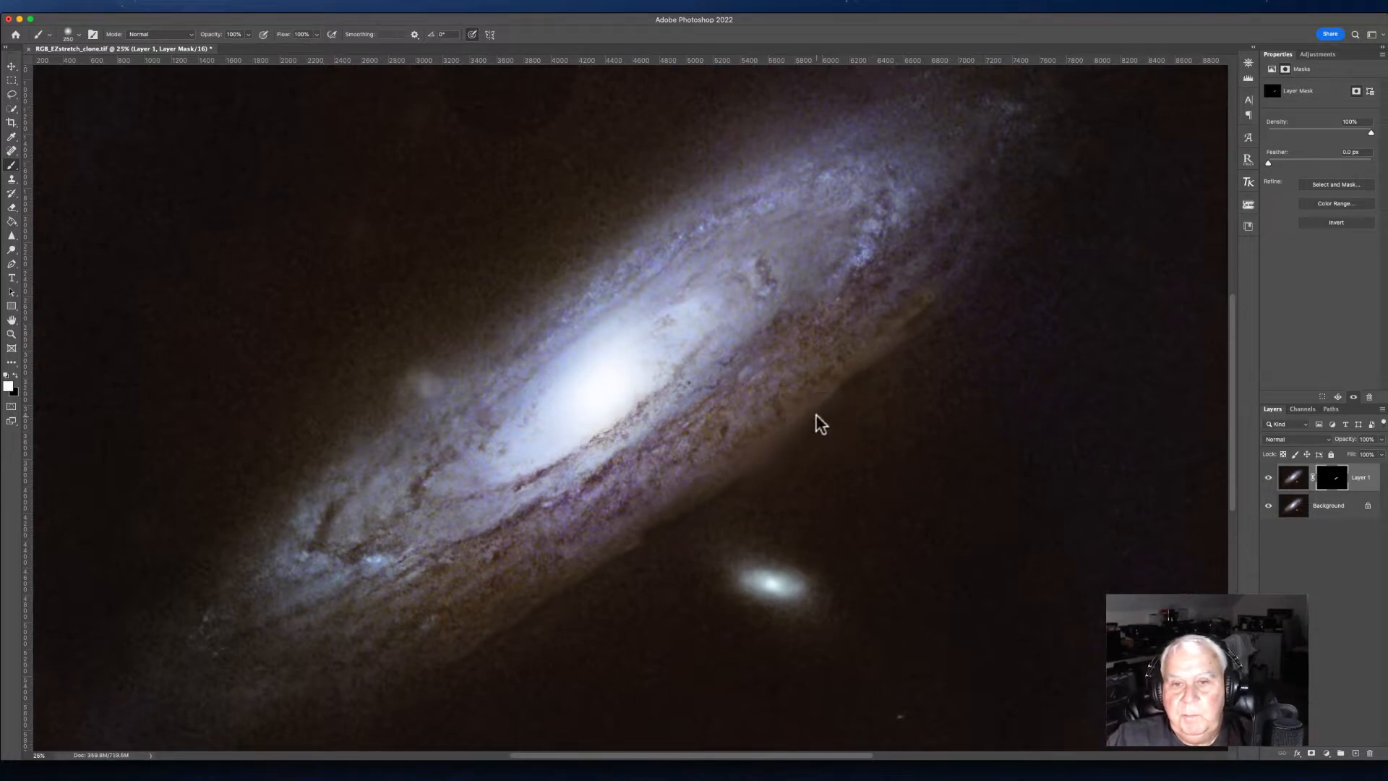
mouse_move(822, 429)
left_mouse_down()
mouse_move(874, 388)
mouse_move(874, 366)
mouse_move(877, 376)
mouse_move(980, 326)
left_mouse_up()
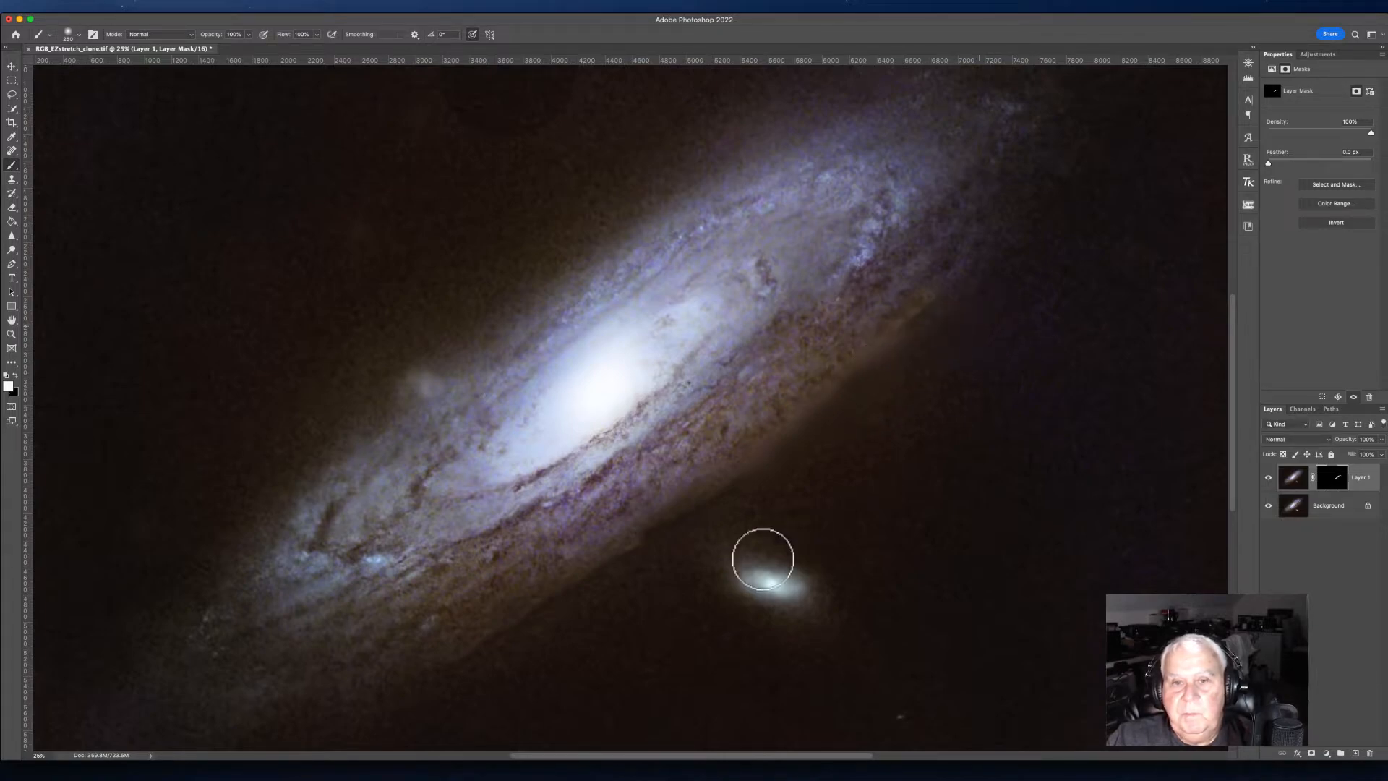
mouse_move(727, 496)
left_mouse_down()
mouse_move(719, 514)
mouse_move(600, 562)
mouse_move(605, 583)
mouse_move(511, 647)
left_mouse_up()
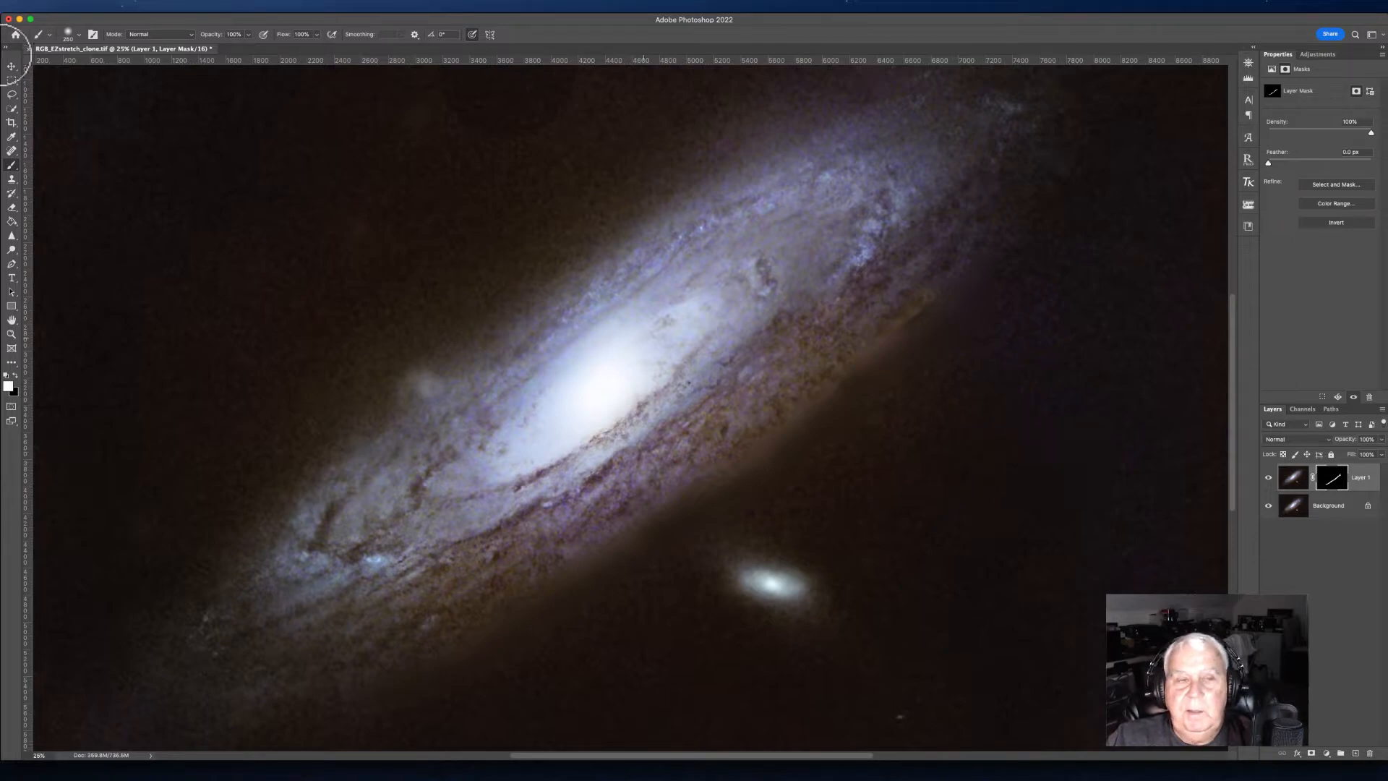
Step: Flatten the image and heal blemishes along the dust lane below the galaxy's core
left_click(168, 7)
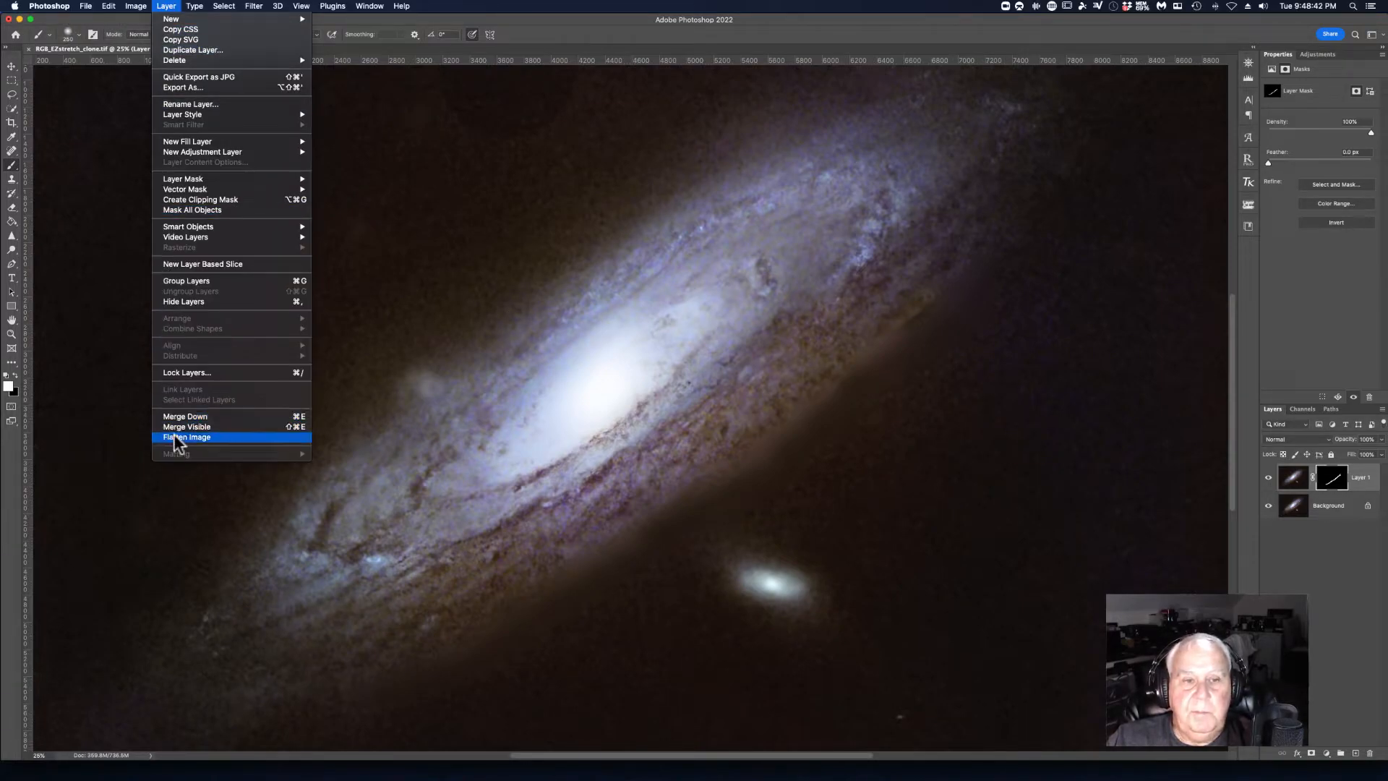
left_click(176, 440)
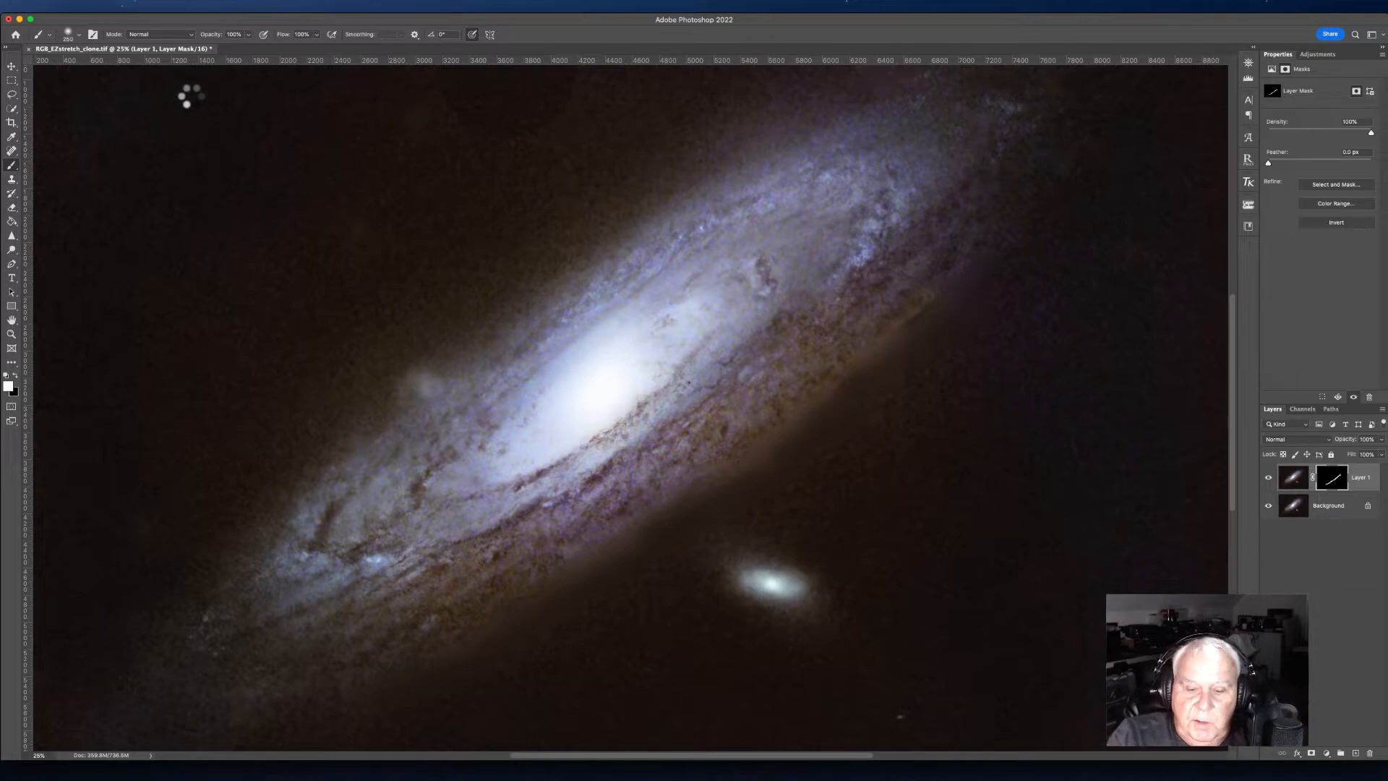
key("super+equal")
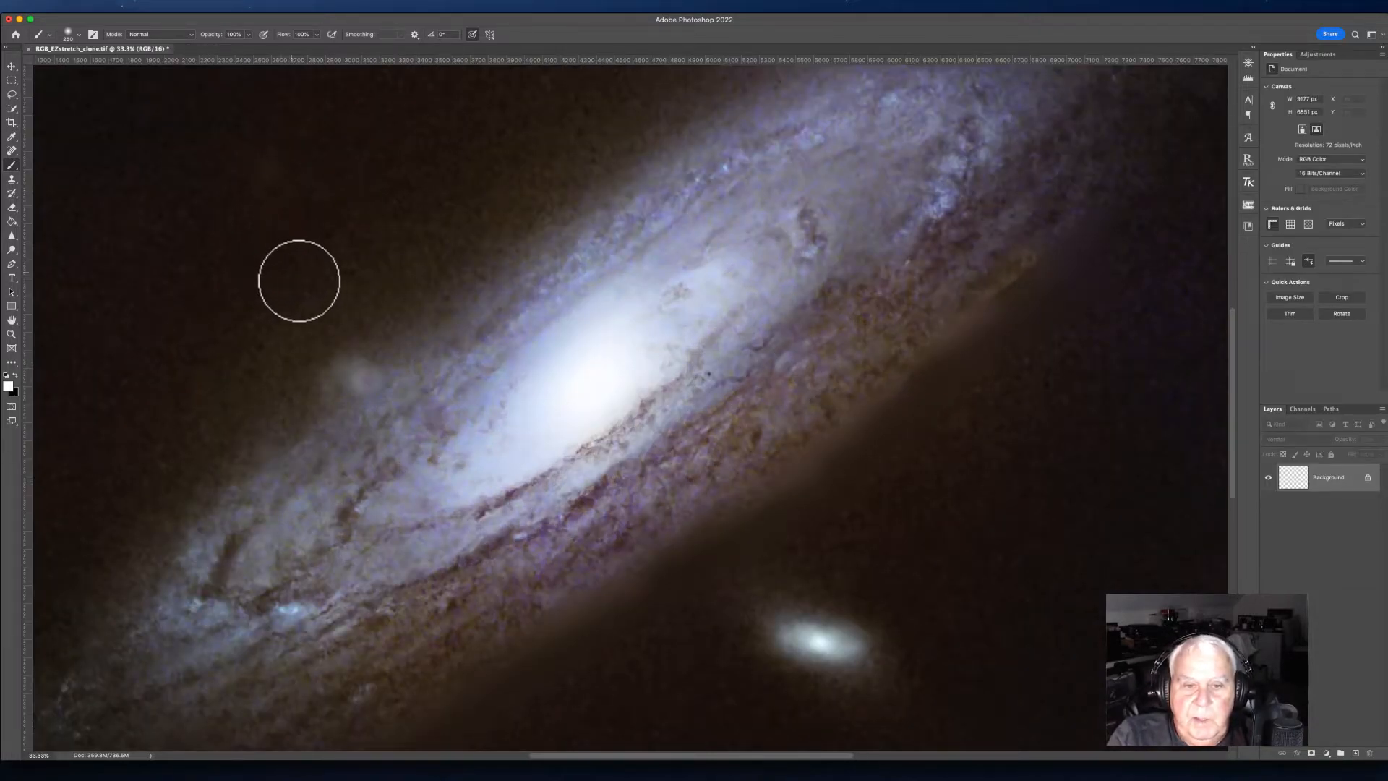
key("super+equal")
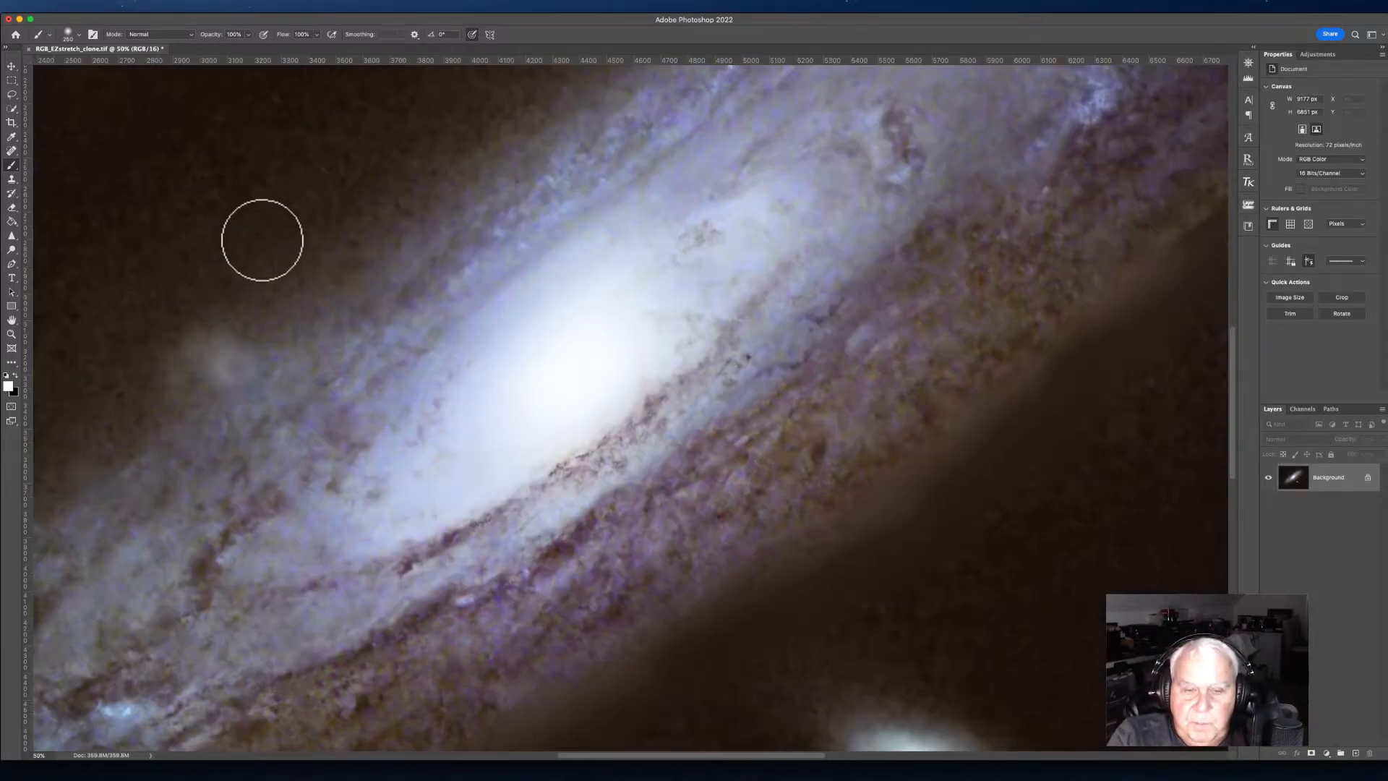
left_click(12, 149)
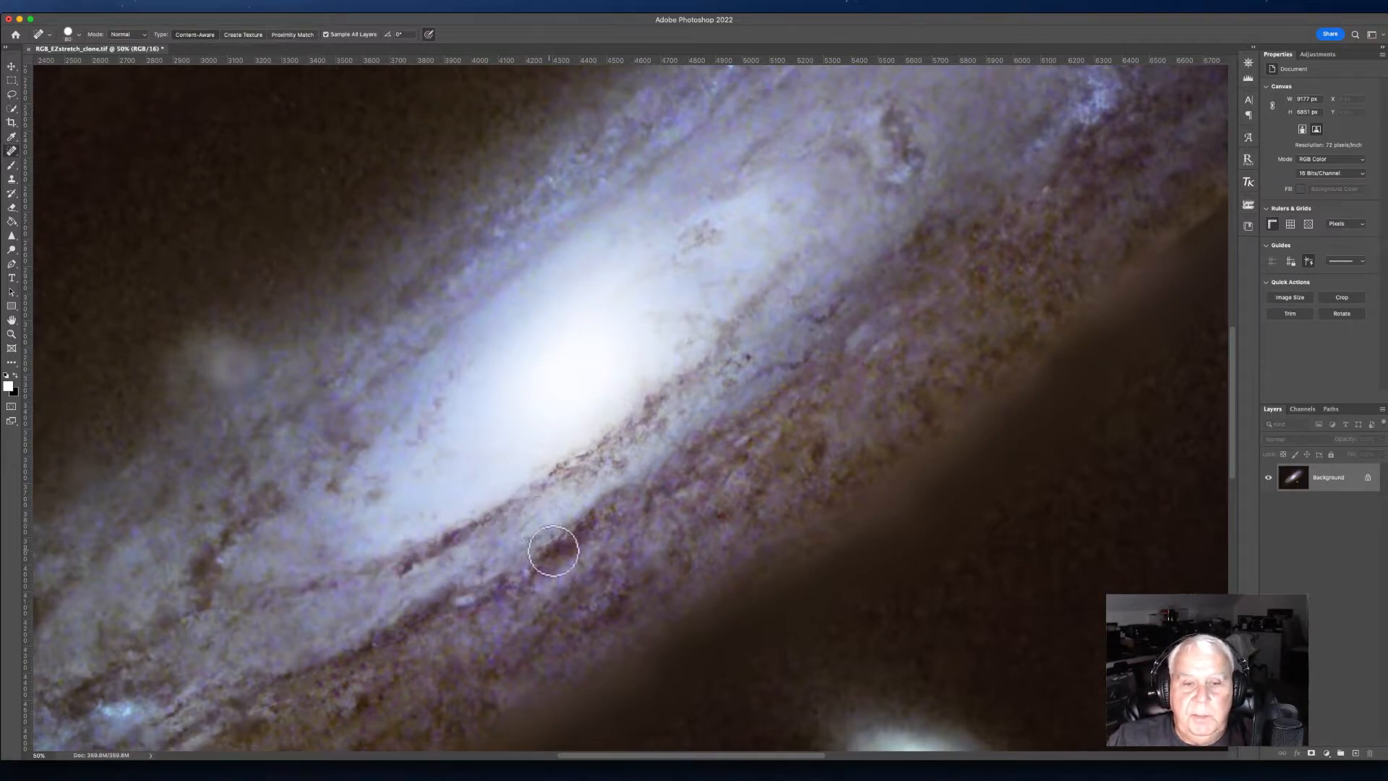
left_click_drag(540, 550, 584, 516)
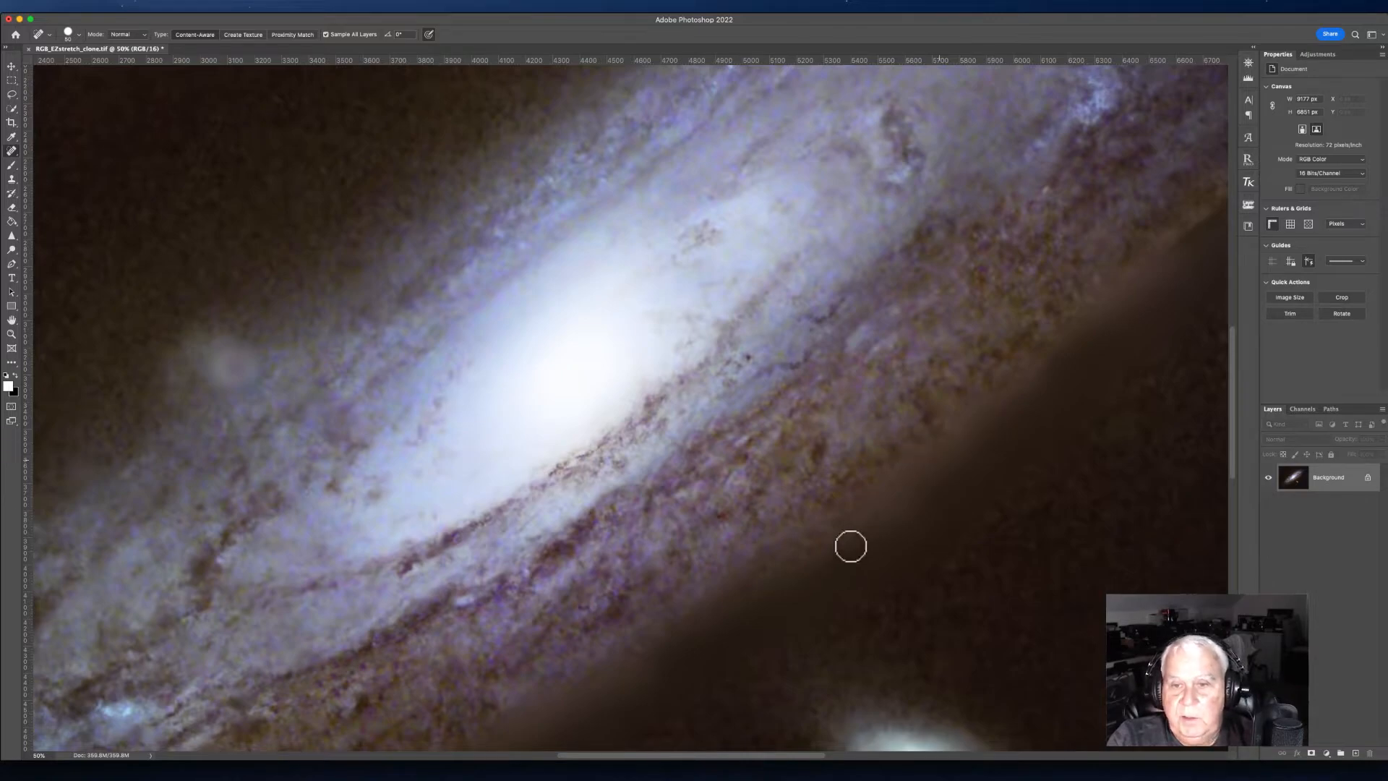
mouse_move(795, 494)
left_mouse_down()
mouse_move(587, 391)
mouse_move(624, 413)
left_mouse_up()
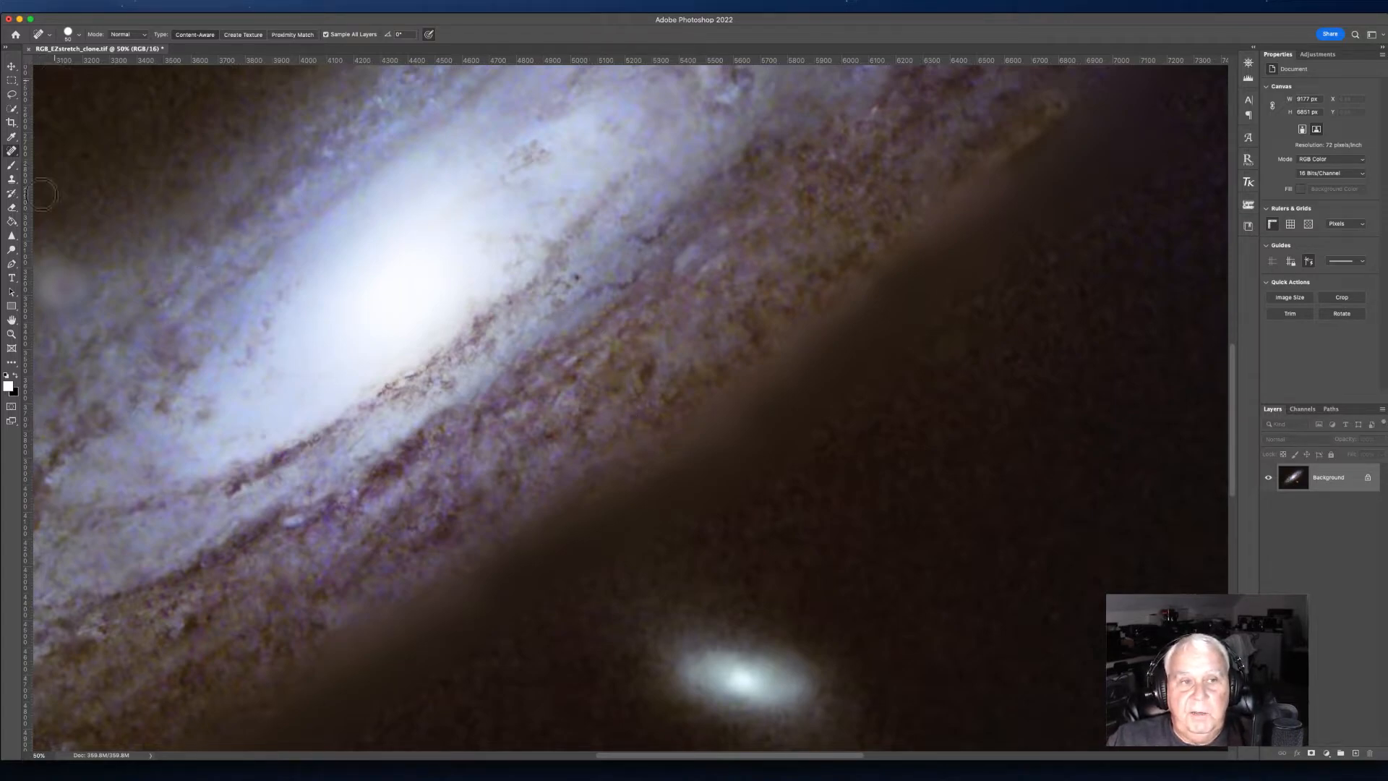
Step: Clone-stamp over the bright seam along the galaxy's lower edge with a larger brush
left_click(13, 180)
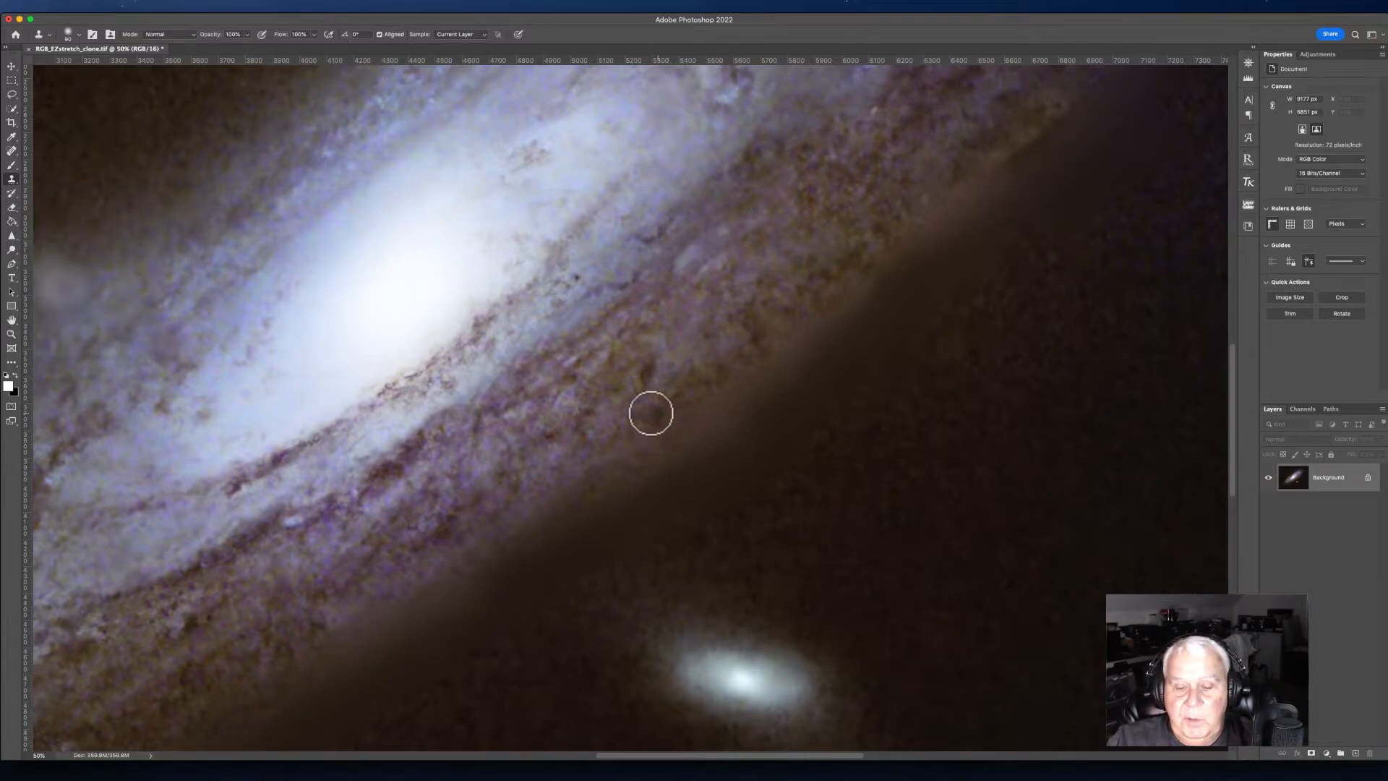
key("bracketright")
key("bracketright")
key("bracketright")
key("bracketright")
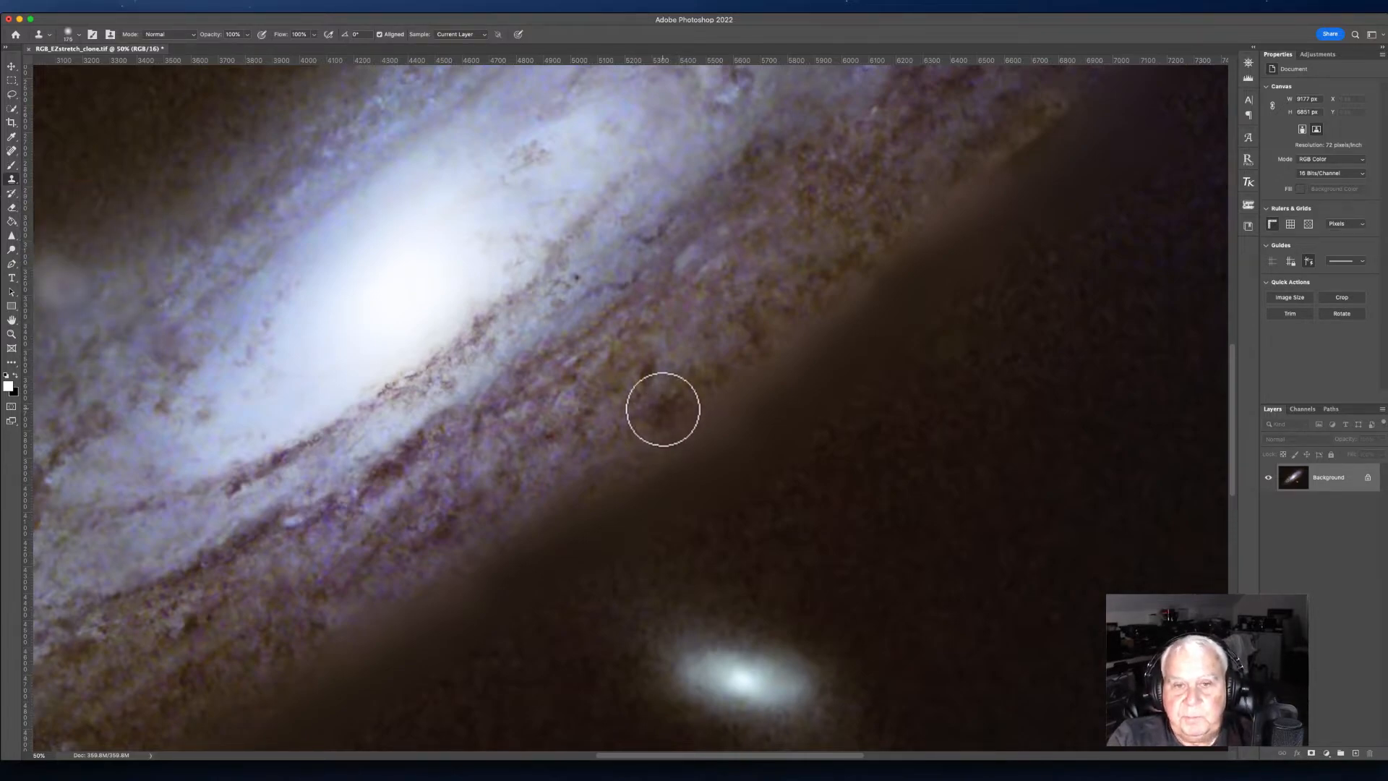
key("bracketleft")
key("bracketleft")
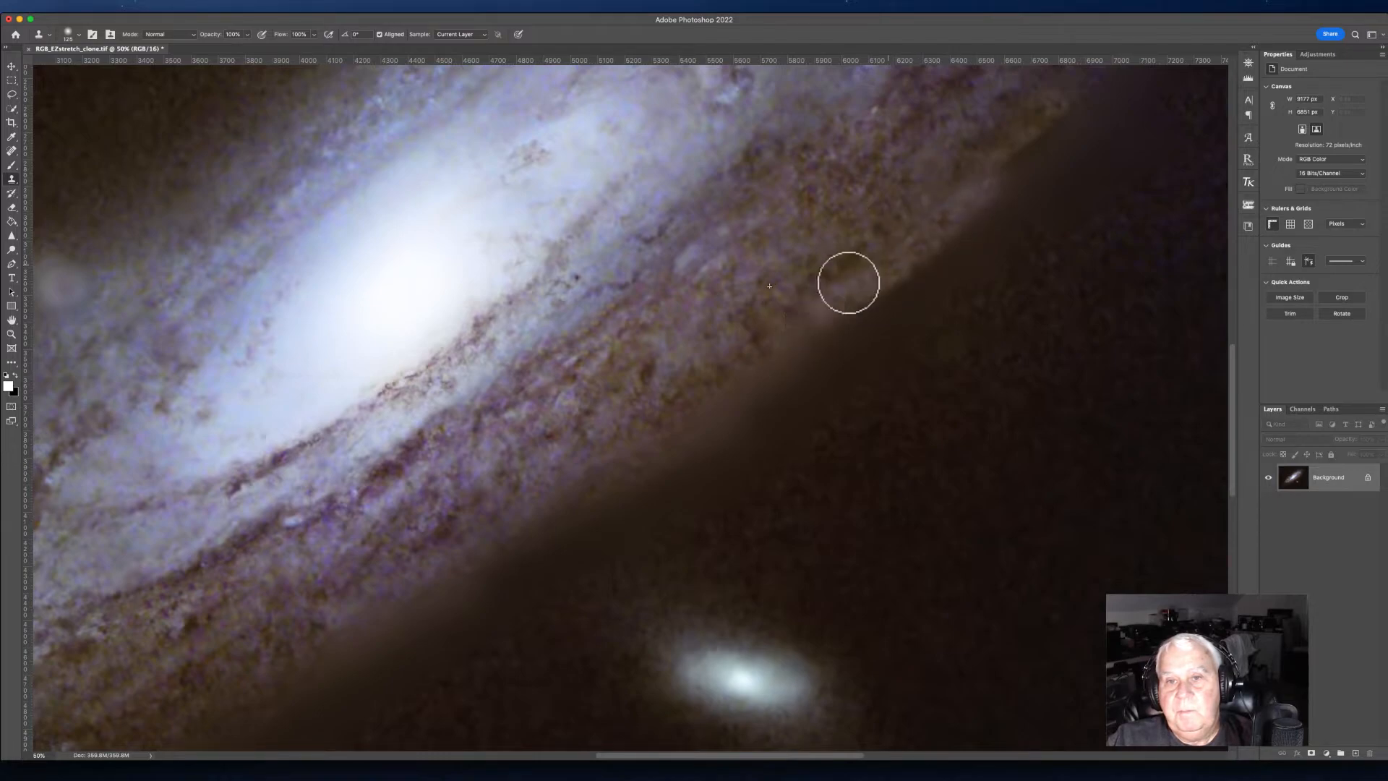
mouse_move(780, 359)
left_mouse_down()
mouse_move(708, 400)
mouse_move(759, 372)
left_mouse_up()
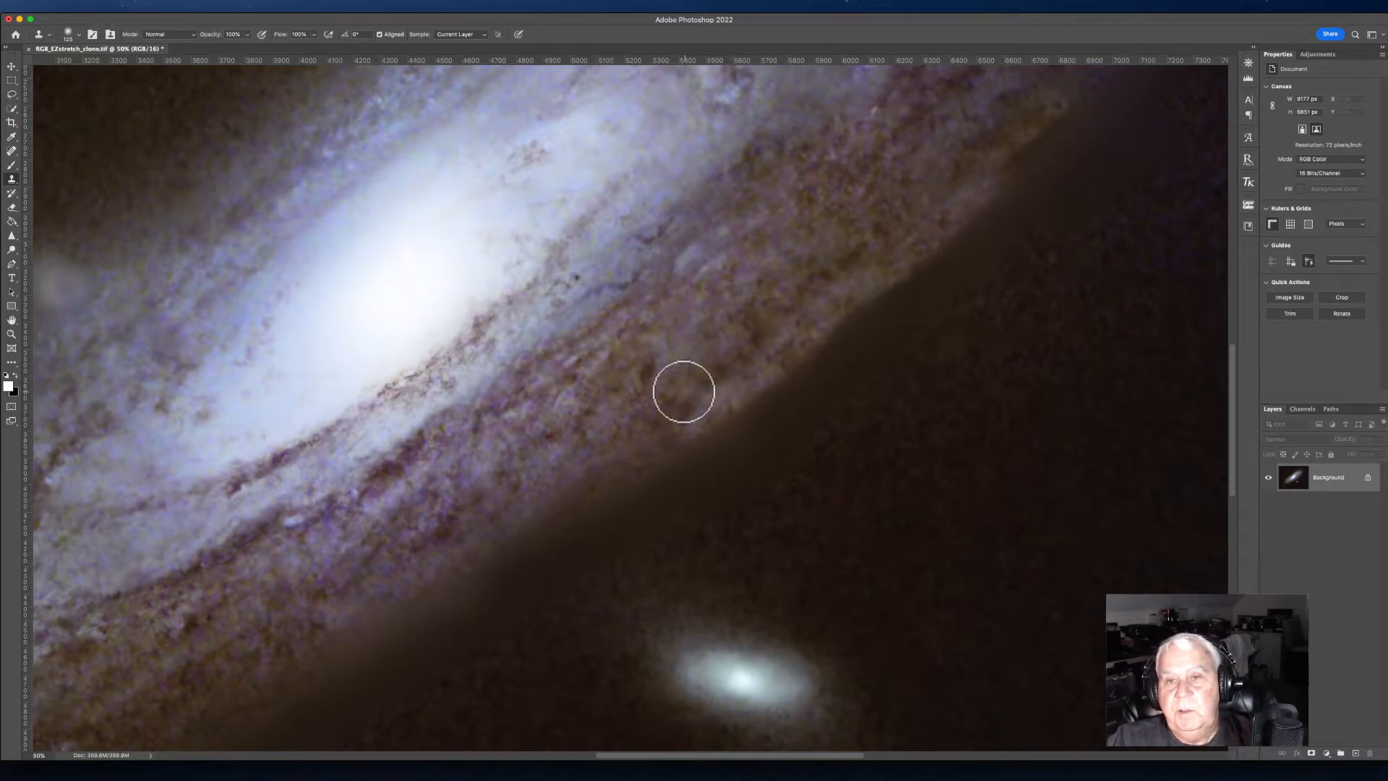
Step: Undo the recent clone stamp strokes
left_click(106, 6)
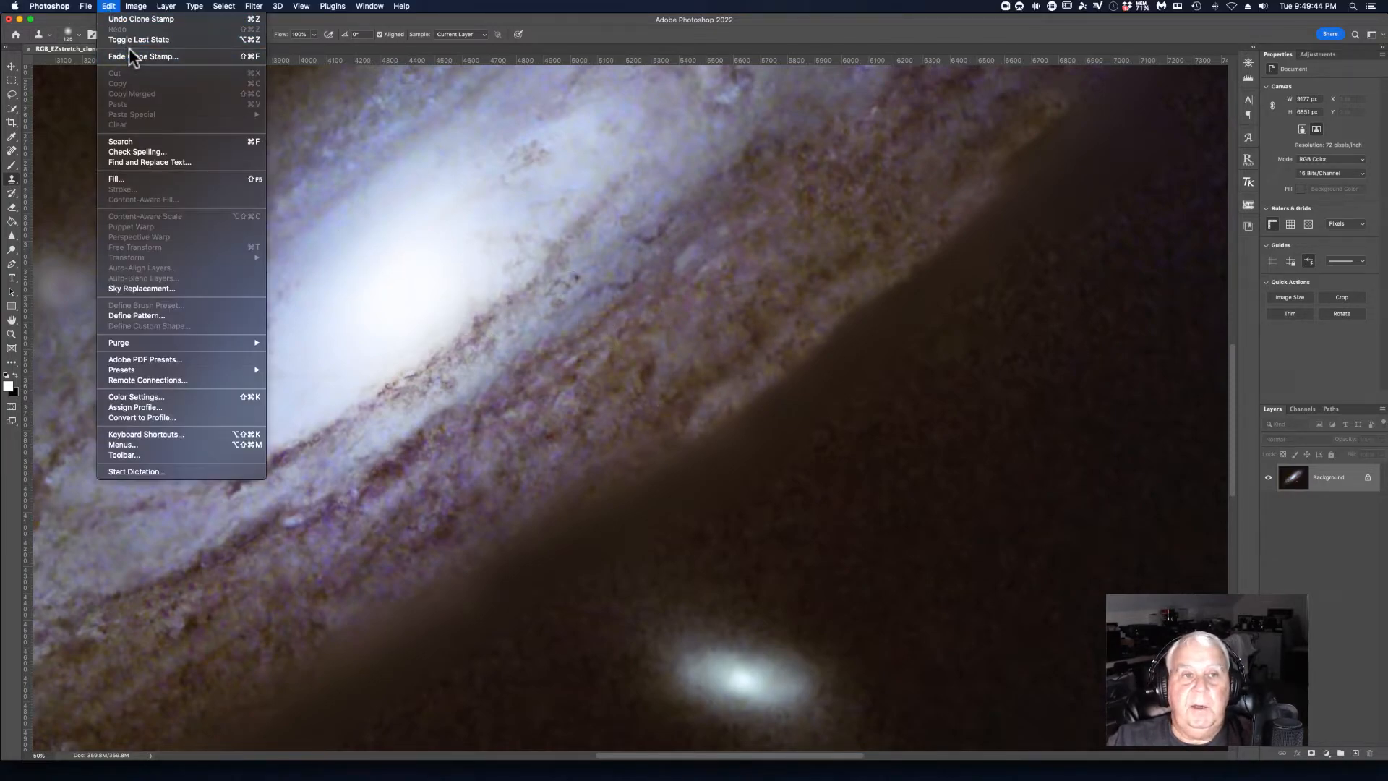
left_click(126, 18)
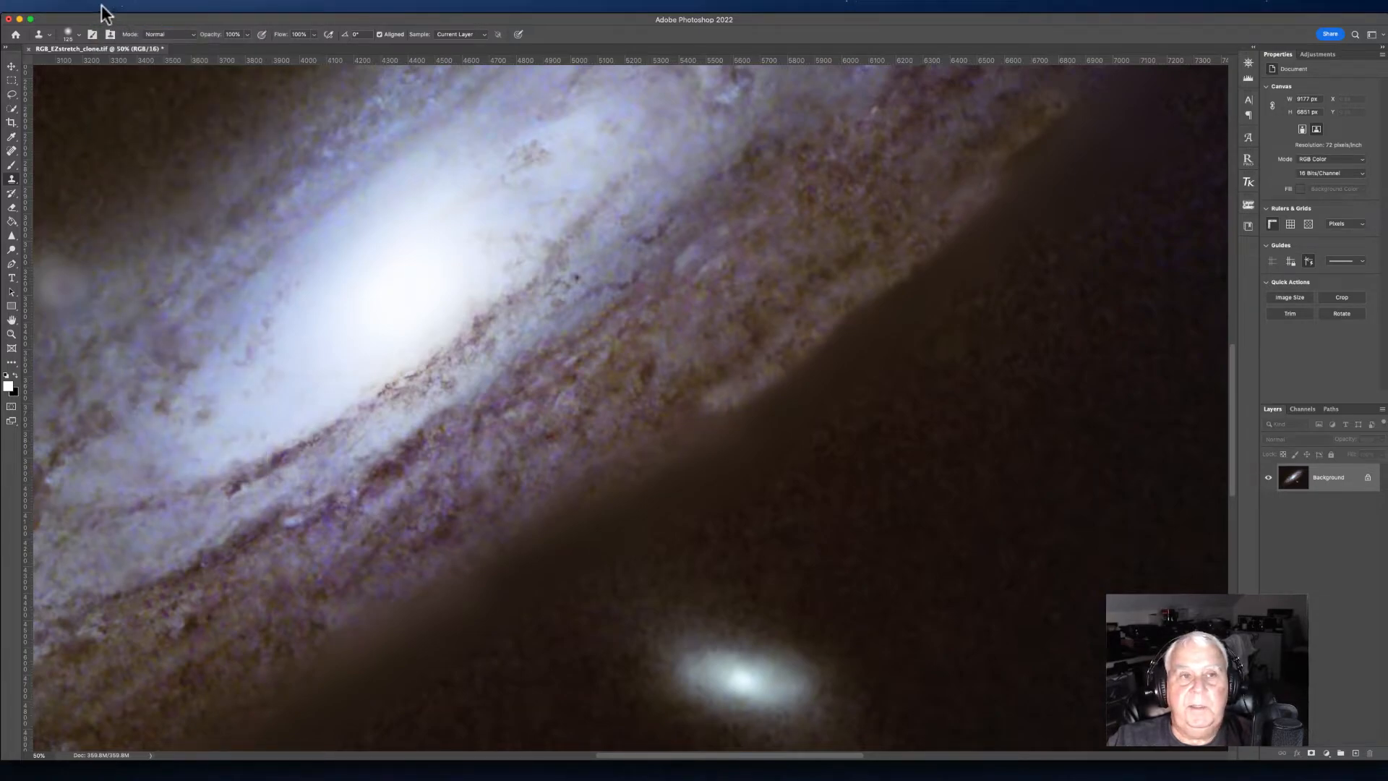
left_click(107, 6)
left_click(115, 19)
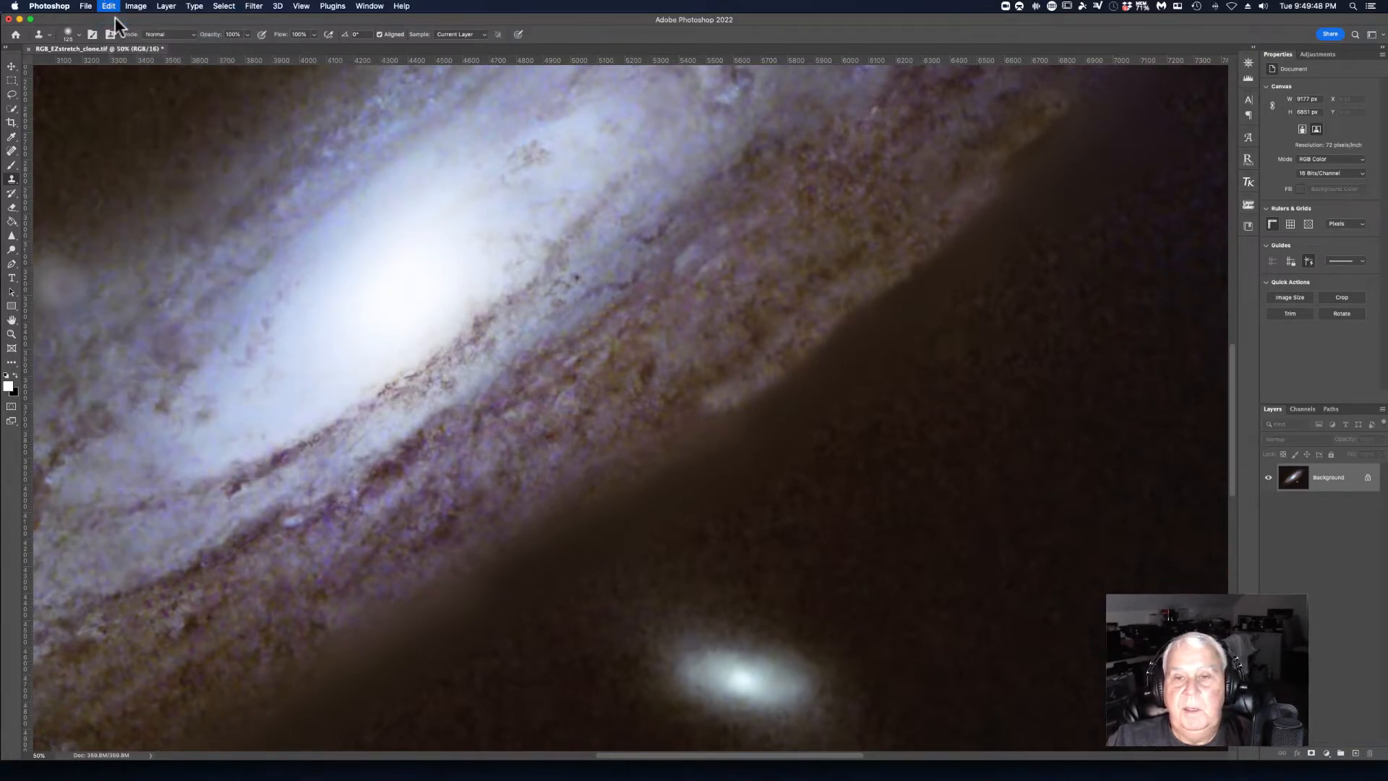
left_click(108, 6)
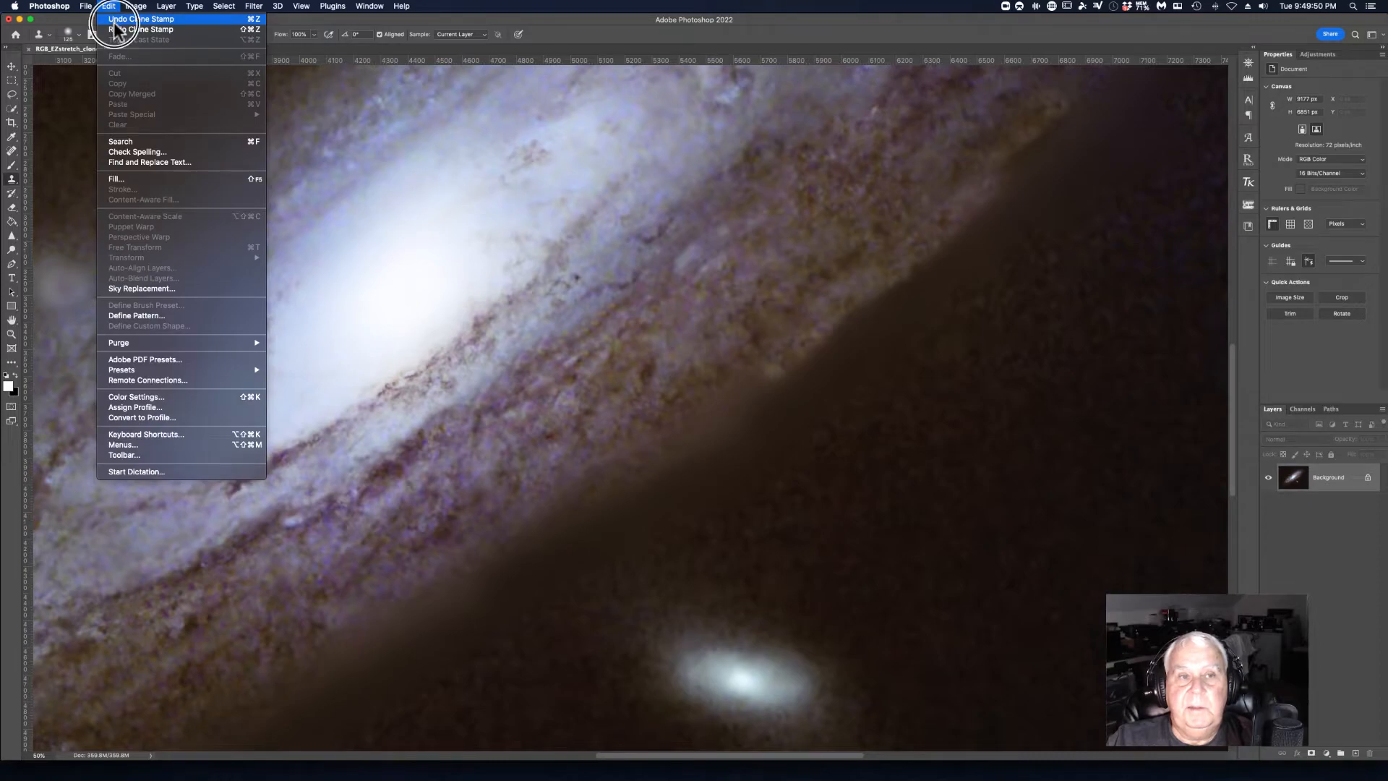
left_click(114, 19)
left_click(107, 5)
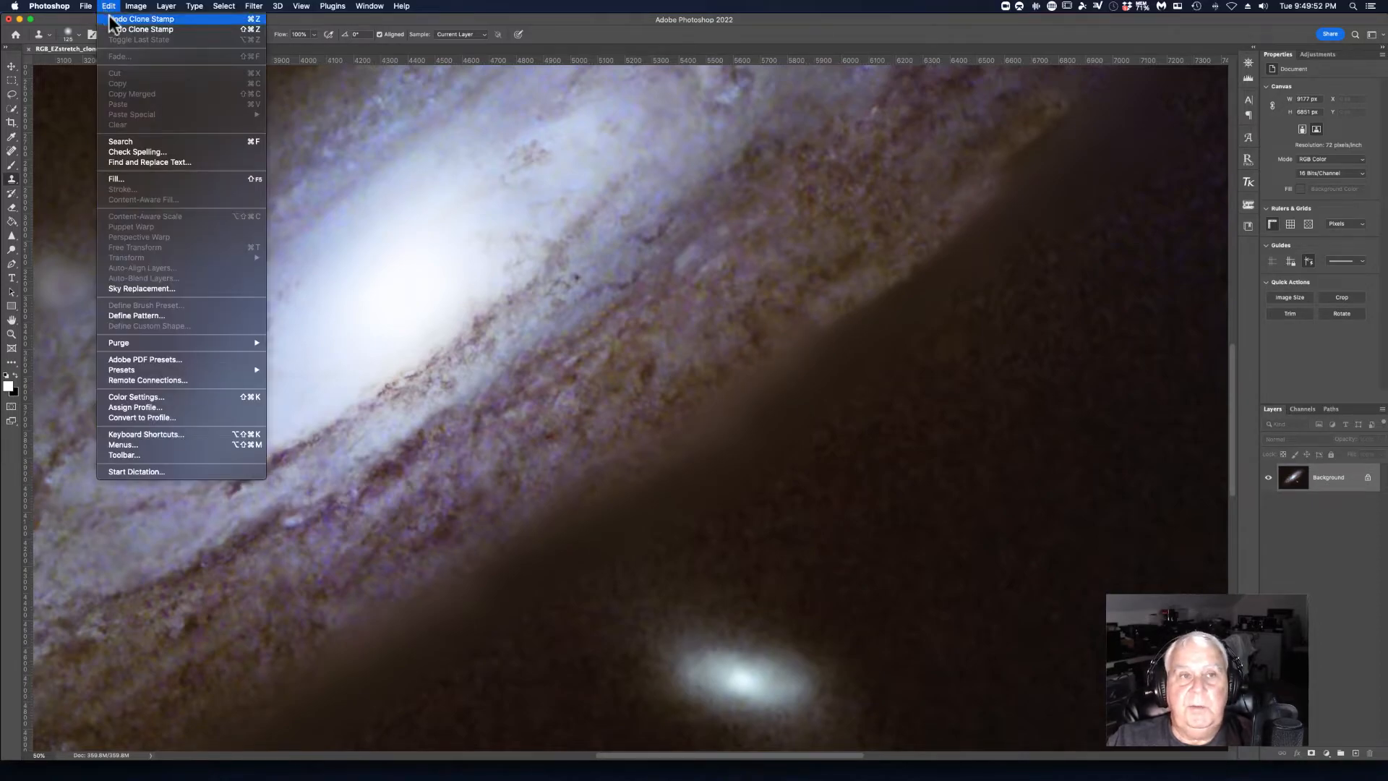
left_click(112, 19)
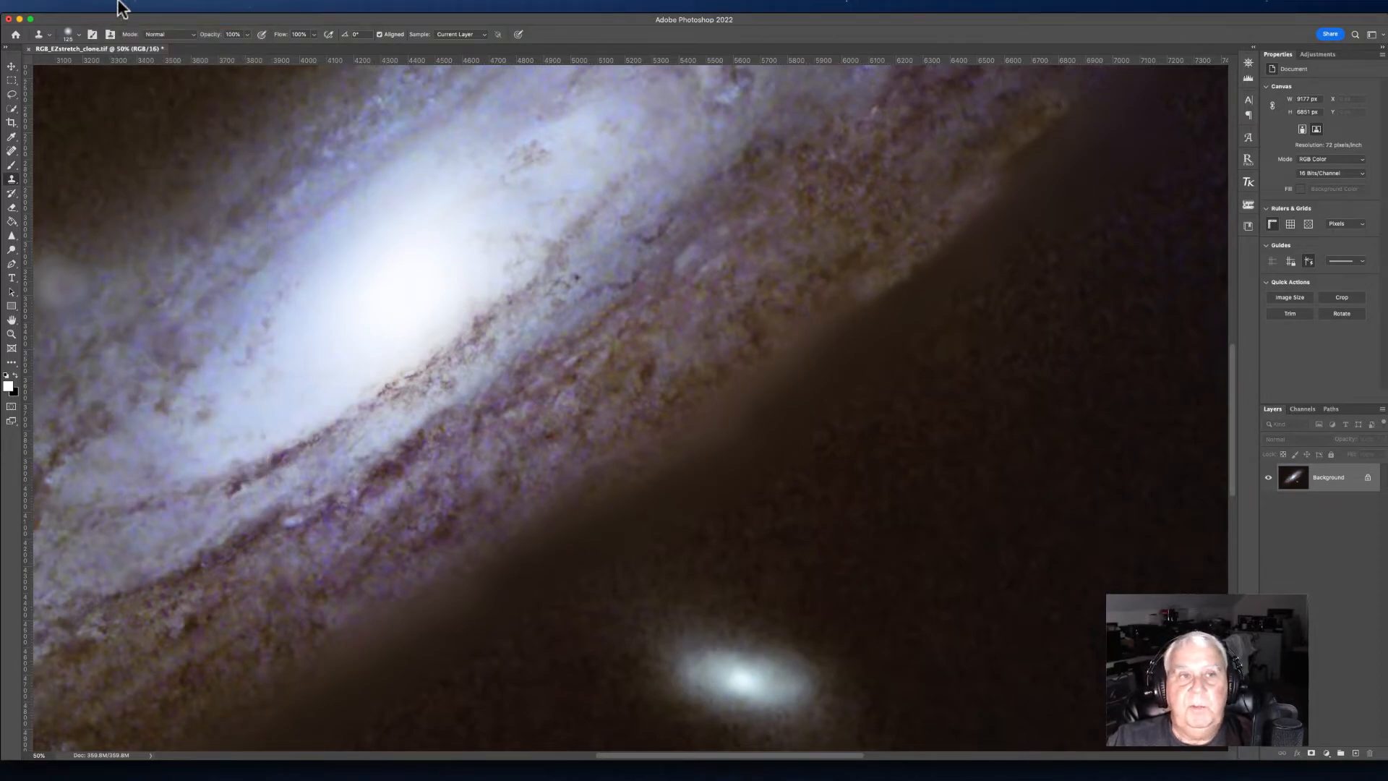
left_click(108, 6)
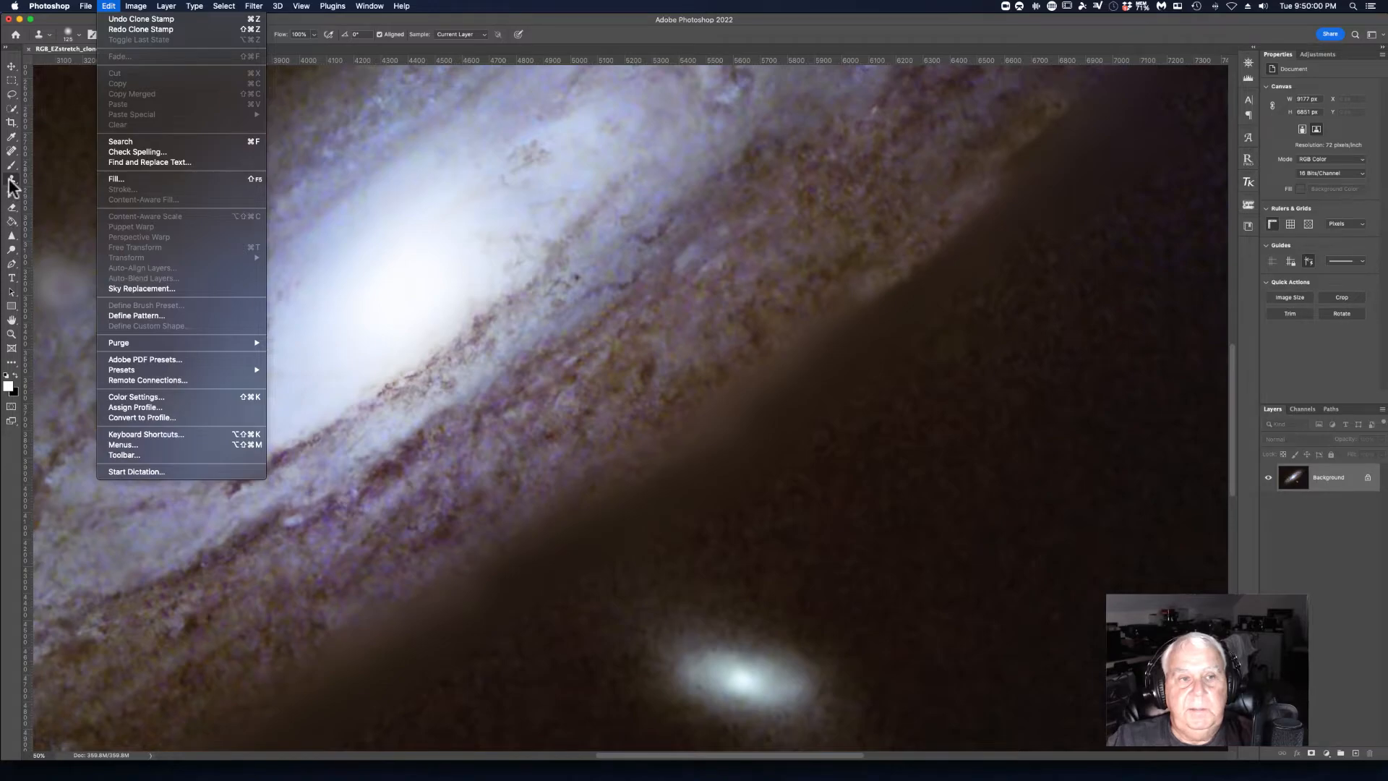
Step: Set the Clone Stamp opacity to 47% and clone over the bright seam along the galaxy's lower edge
left_click(10, 182)
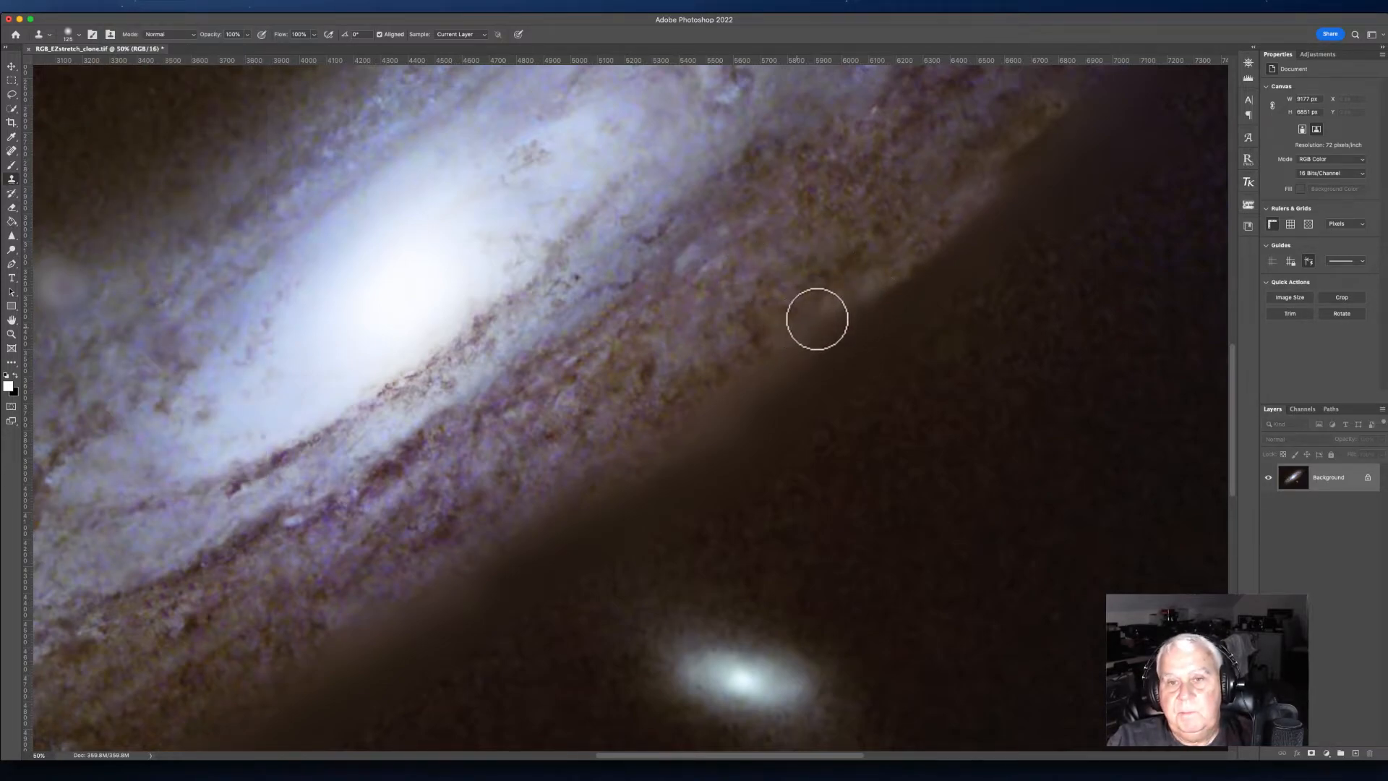
left_click(246, 35)
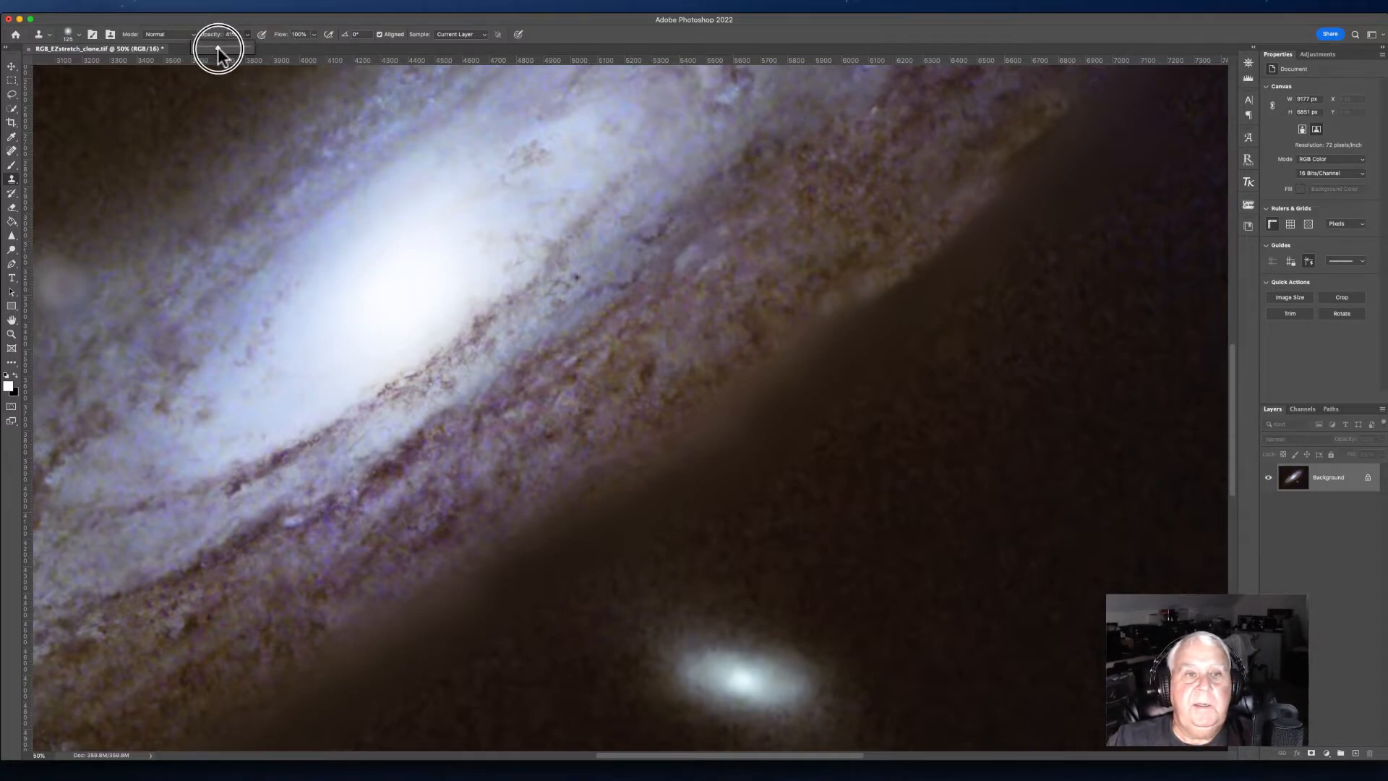
left_click(833, 297, "alt")
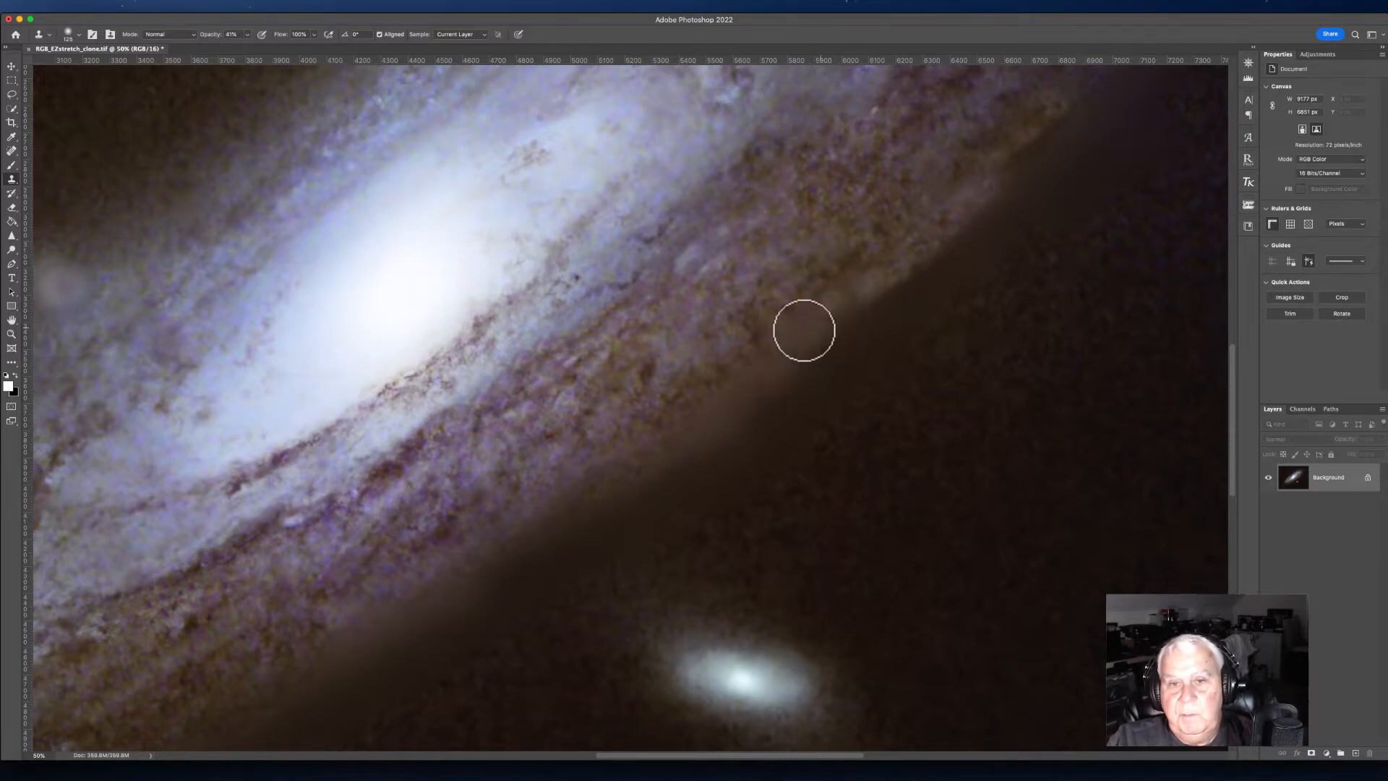
mouse_move(805, 344)
left_mouse_down()
mouse_move(656, 470)
mouse_move(688, 387)
left_mouse_up()
left_click(716, 367, "alt")
left_click(754, 382, "alt")
mouse_move(698, 445)
left_mouse_down()
mouse_move(696, 431)
mouse_move(675, 452)
mouse_move(799, 328)
mouse_move(657, 464)
mouse_move(533, 545)
mouse_move(444, 577)
left_mouse_up()
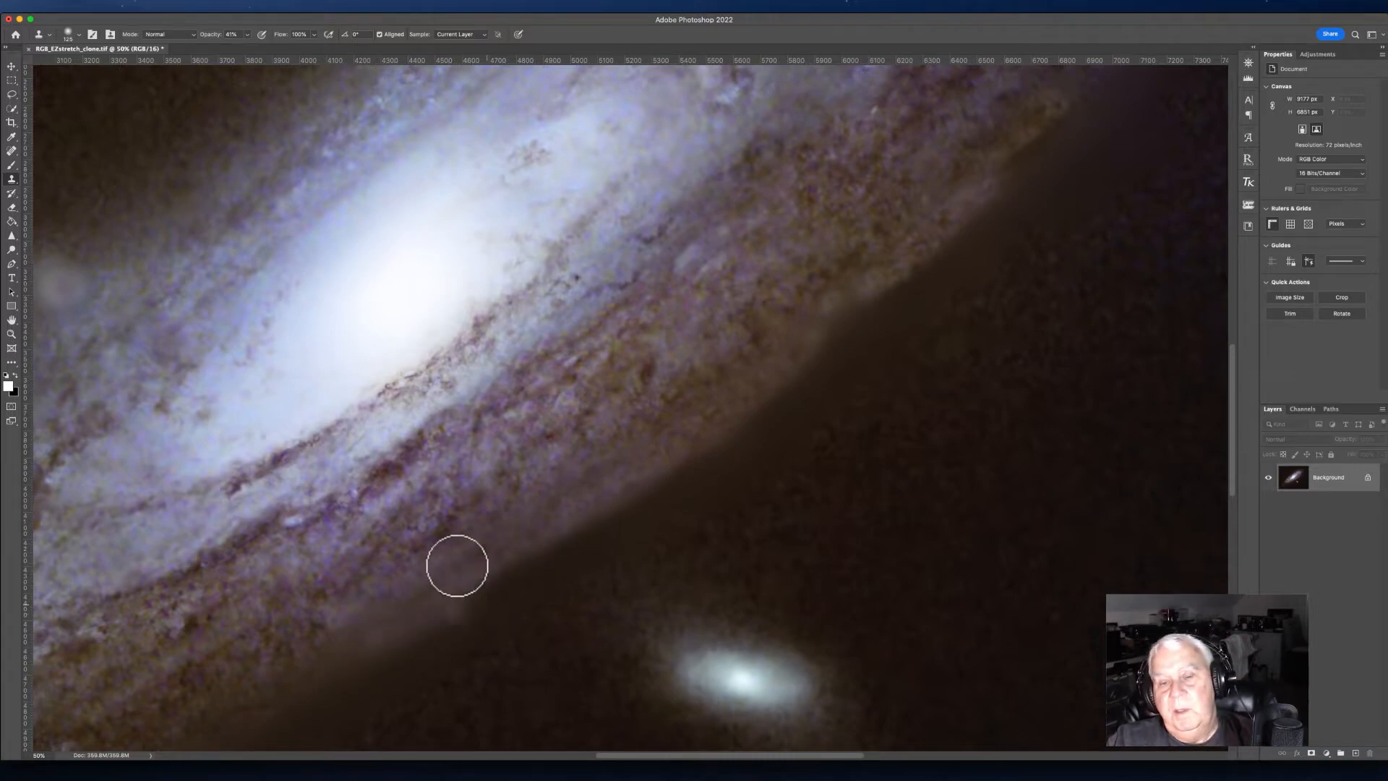
Step: Examine the whole retouched galaxy image
key("super+minus")
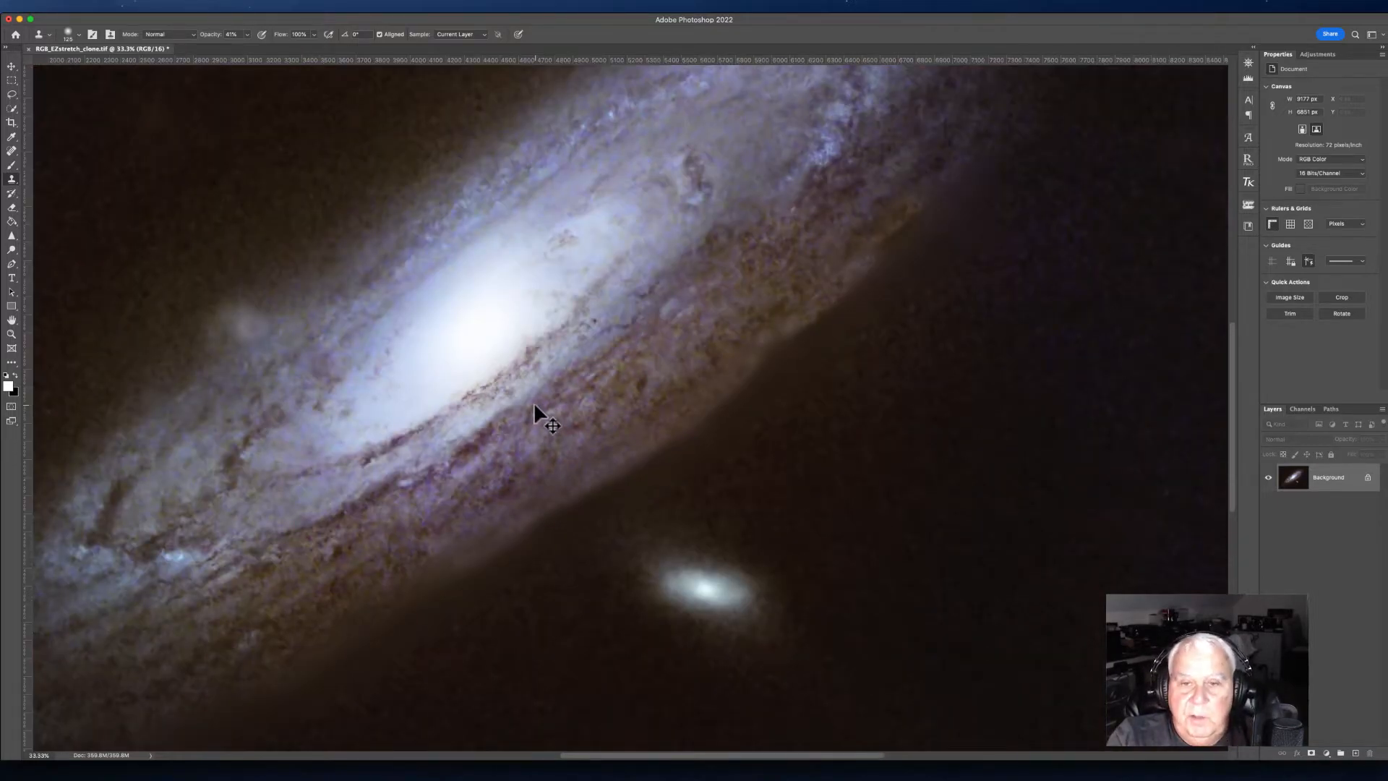
key("super+minus")
key("super+minus")
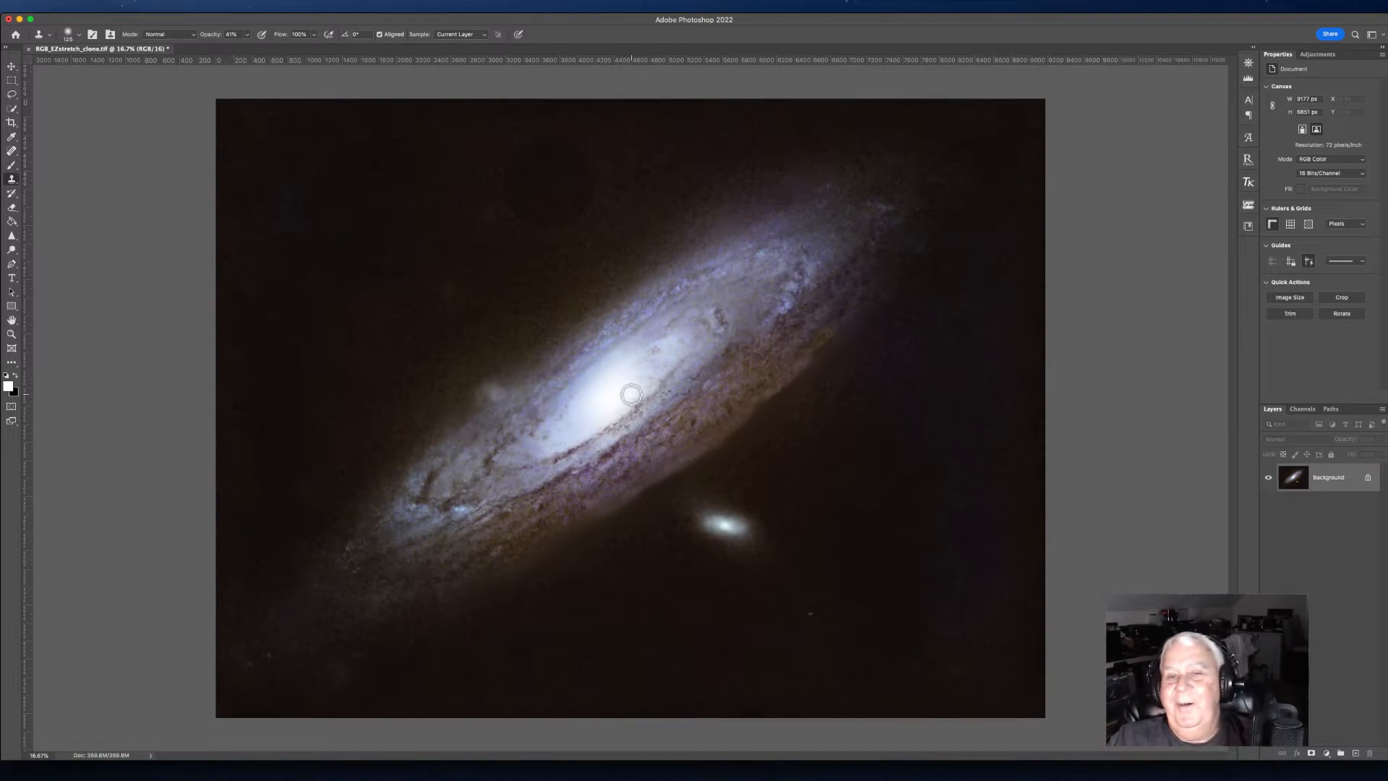
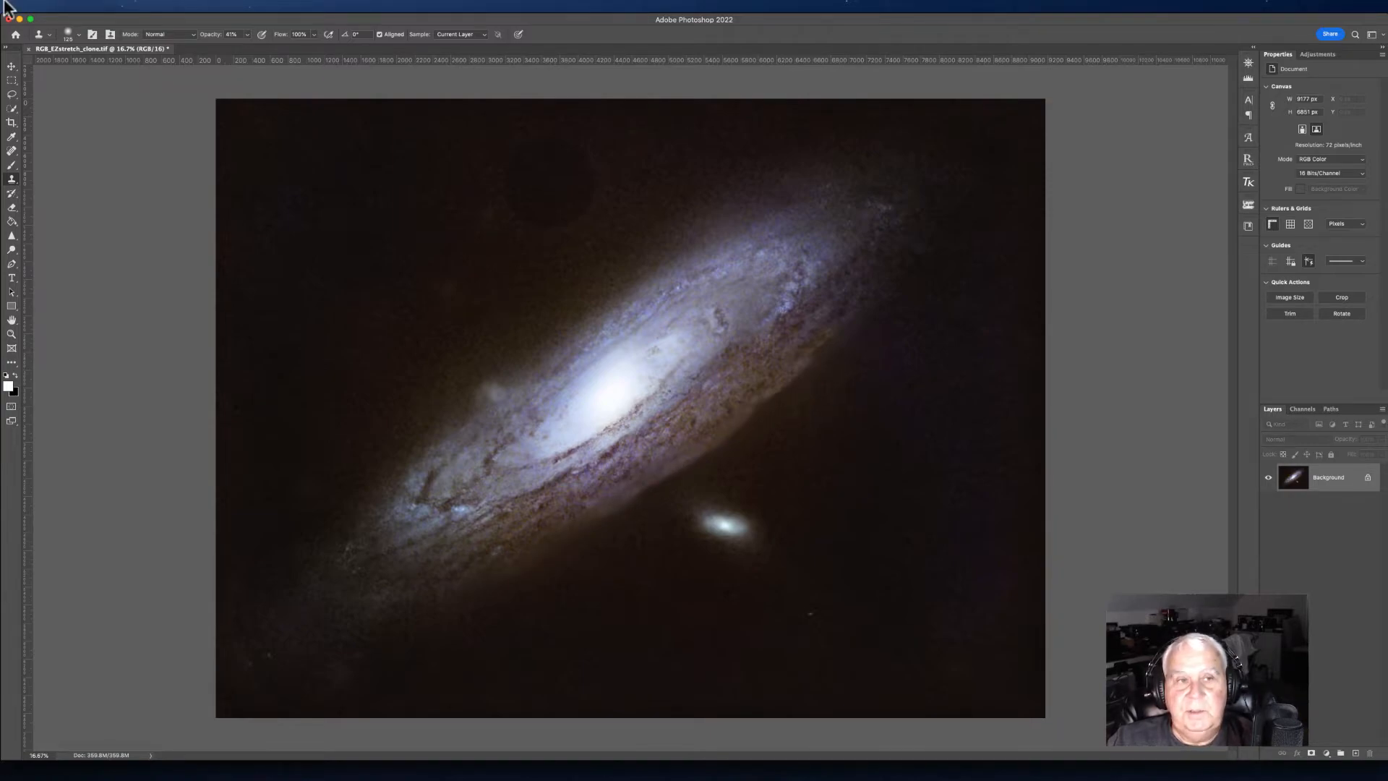
Step: Save the retouched galaxy image and switch over to PixInsight
left_click(87, 6)
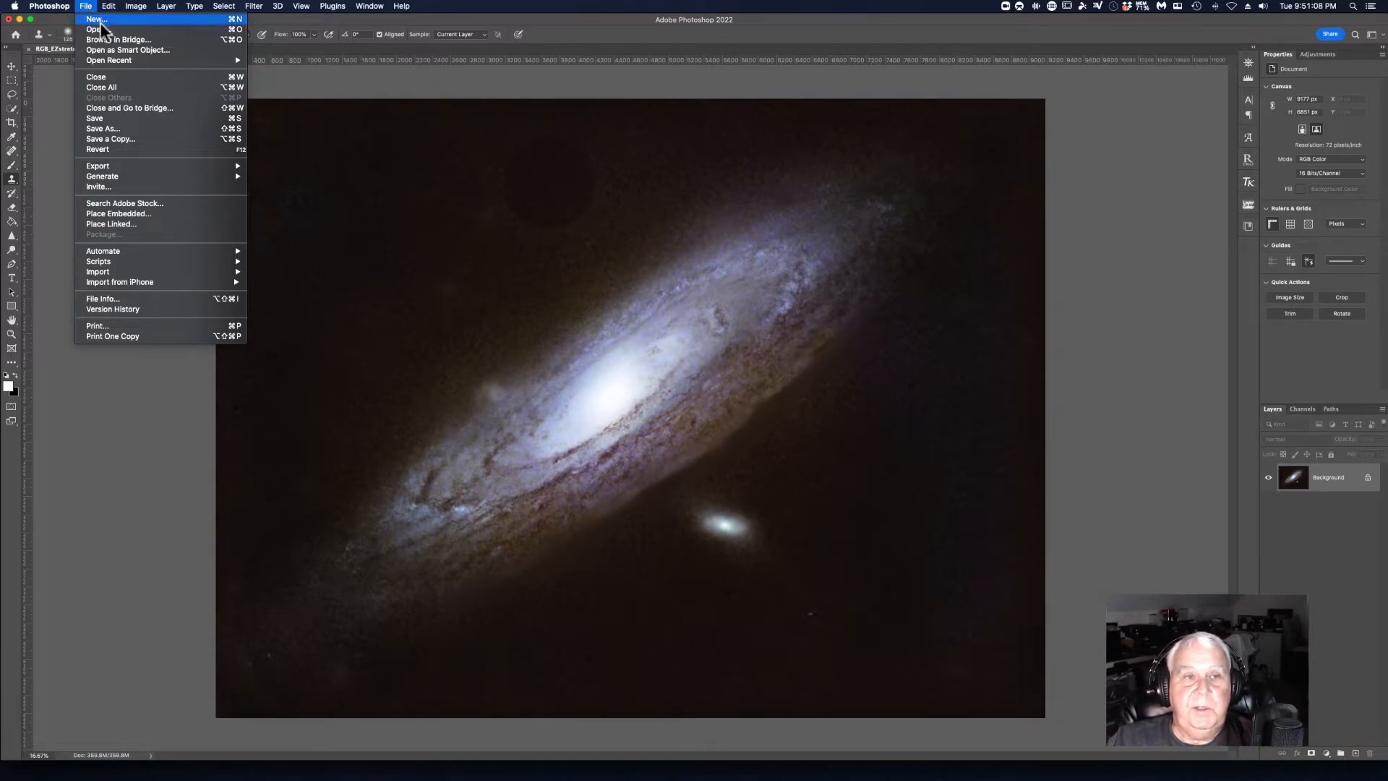
left_click(94, 118)
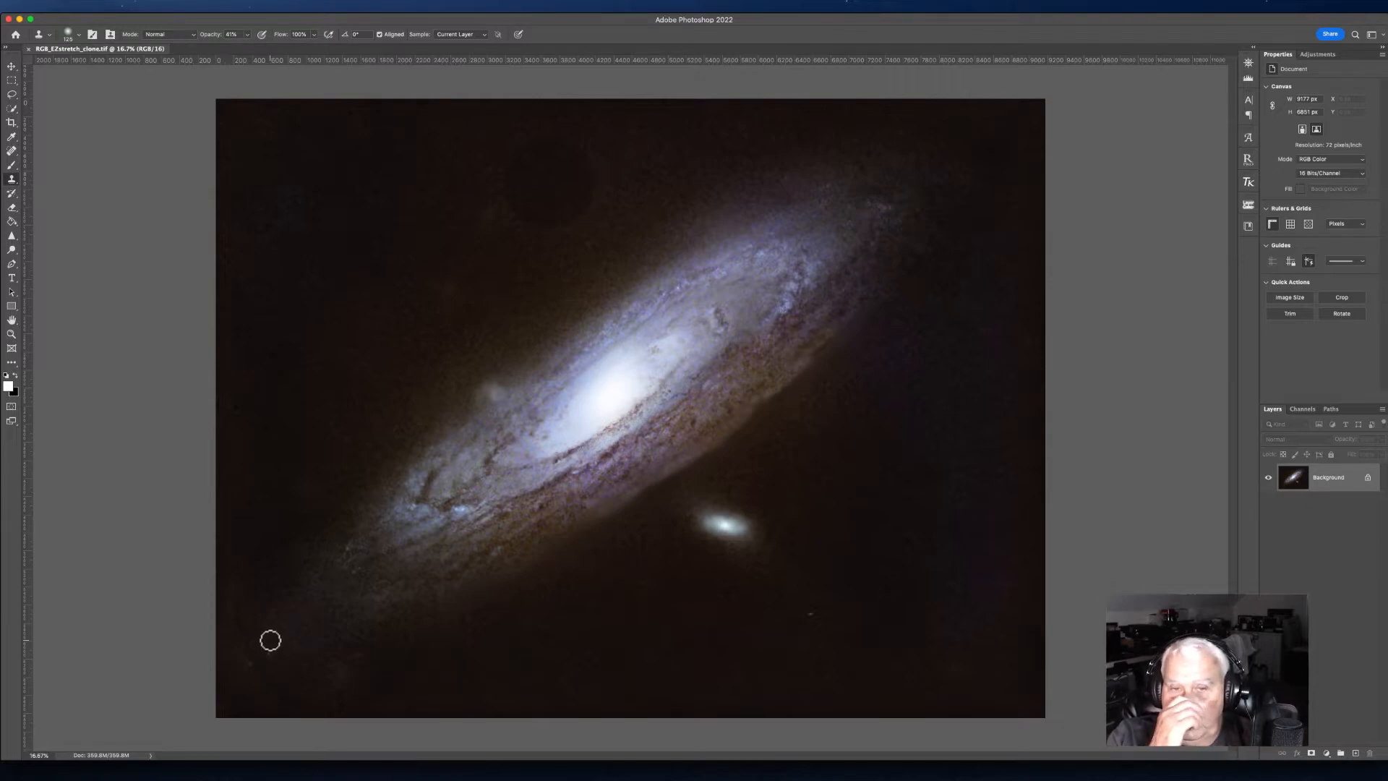
left_click(360, 766)
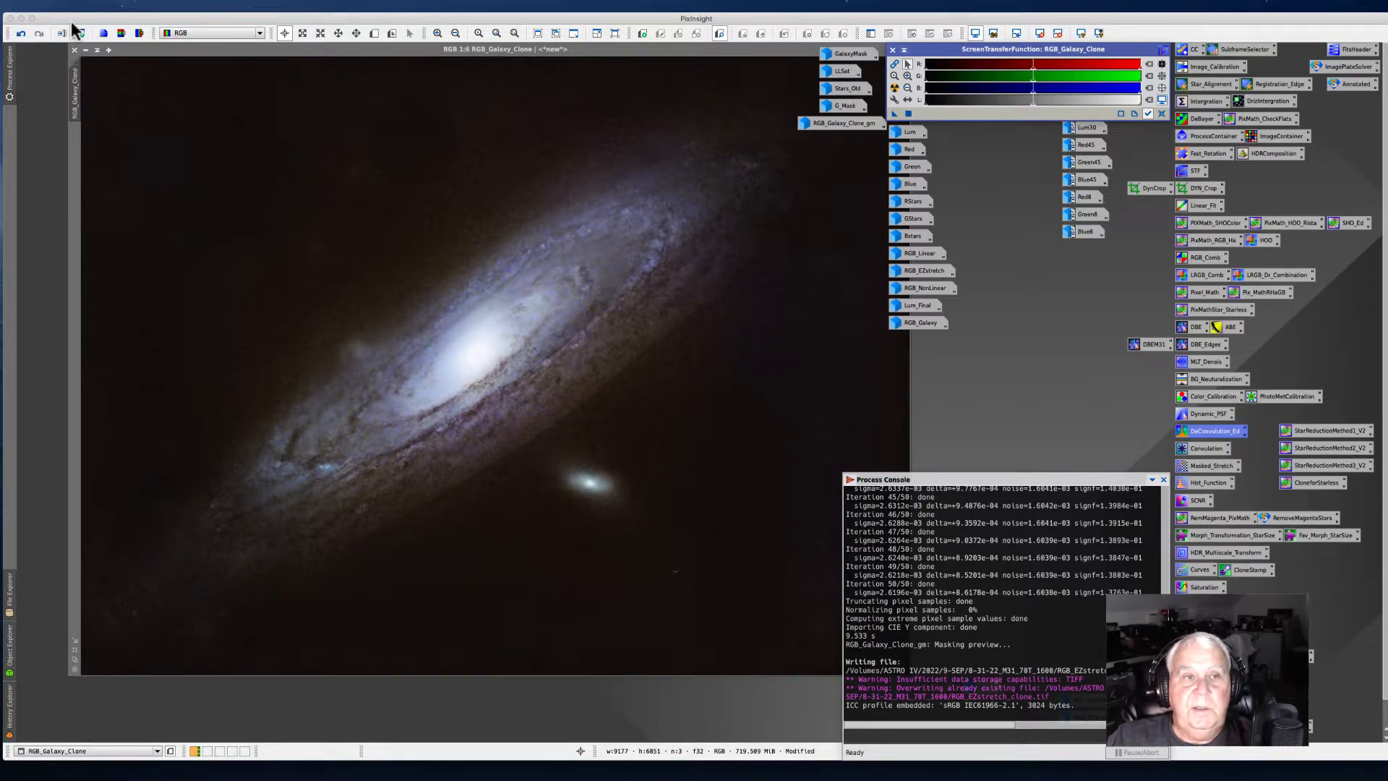
Step: Close the RGB_Galaxy_Clone image window and its preview window
left_click(86, 50)
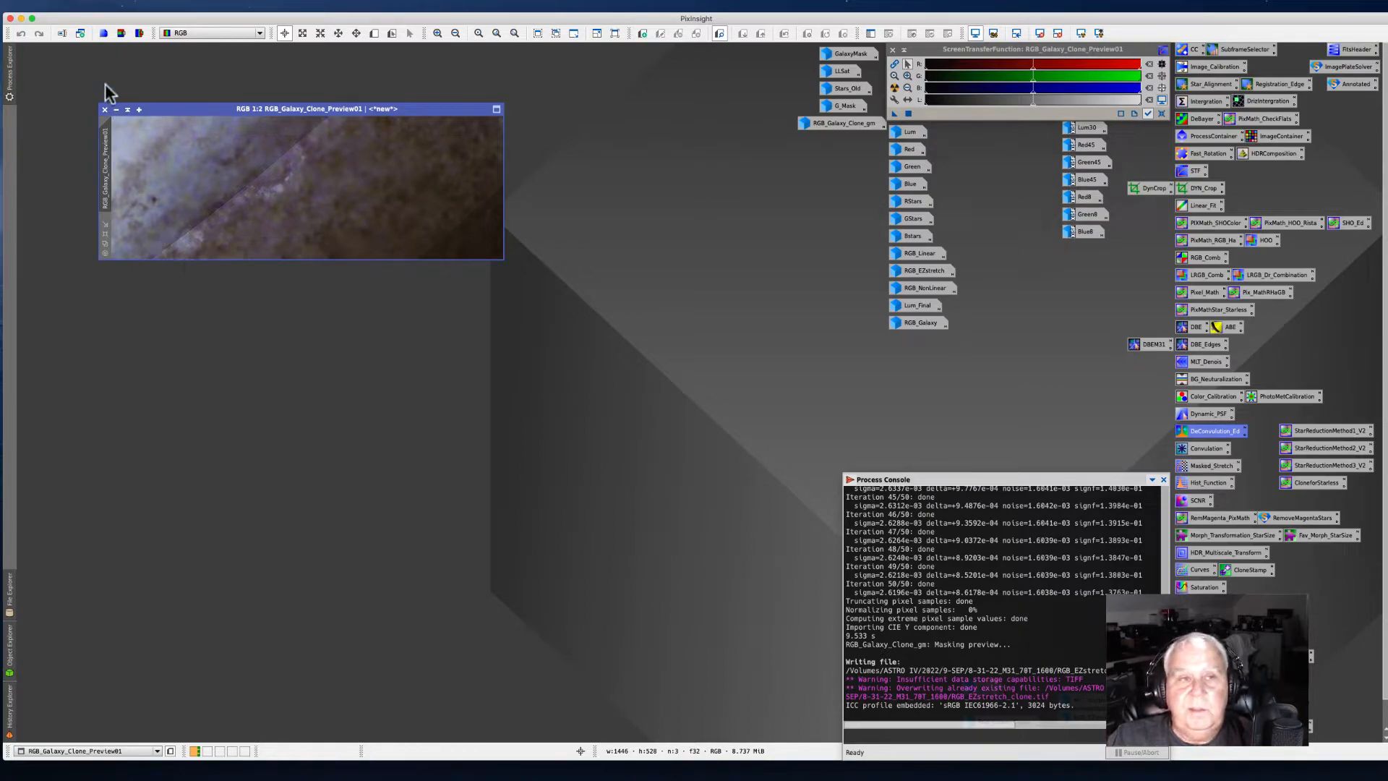
left_click(105, 110)
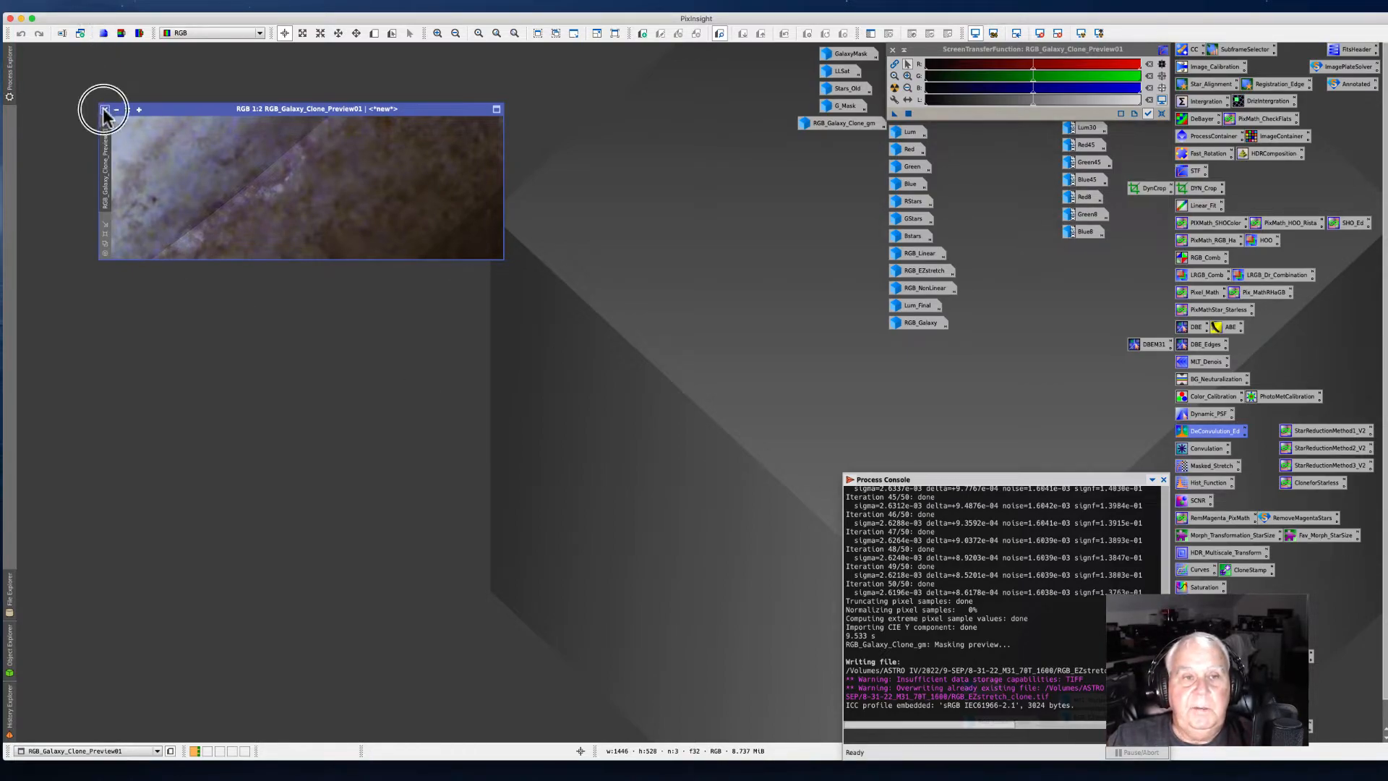
Step: Open the saved RGB_EZstretch_clone.tif file
left_click(83, 6)
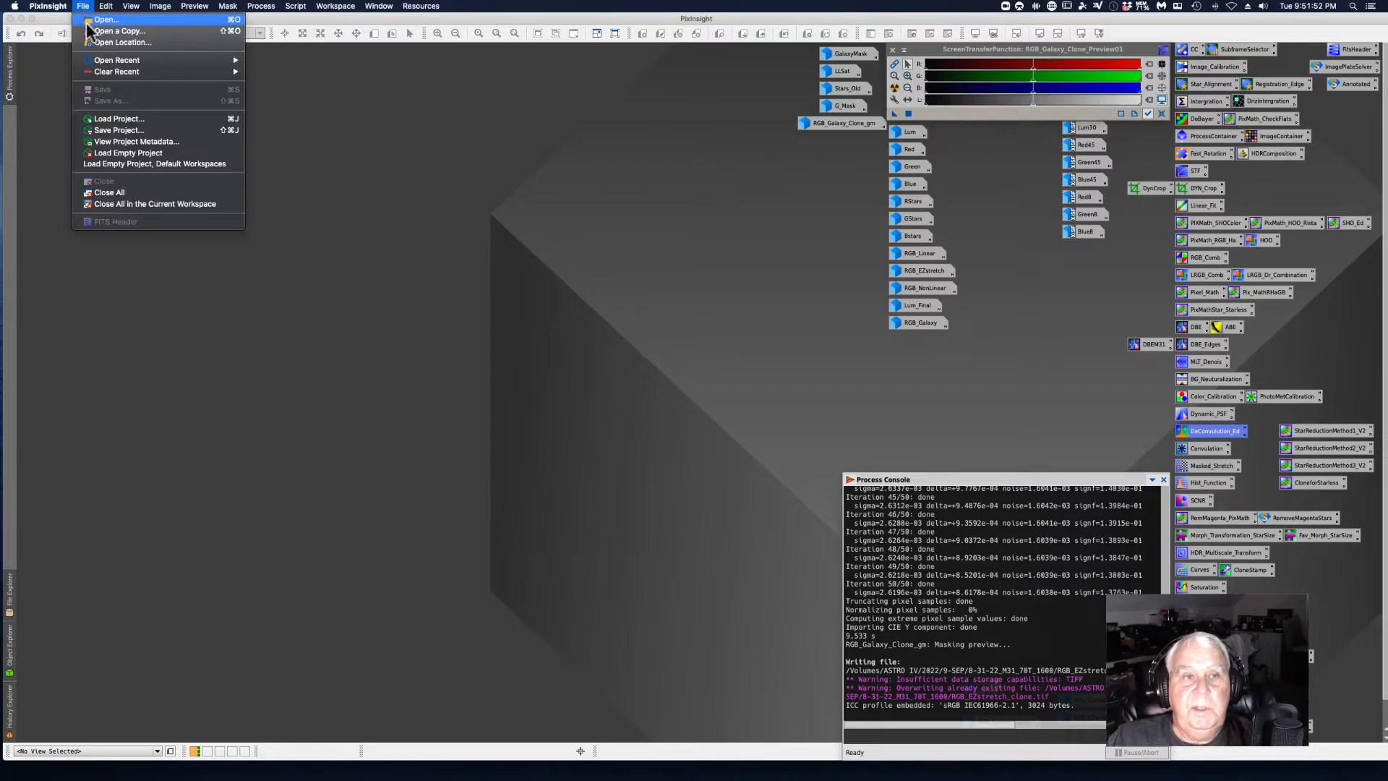
left_click(92, 23)
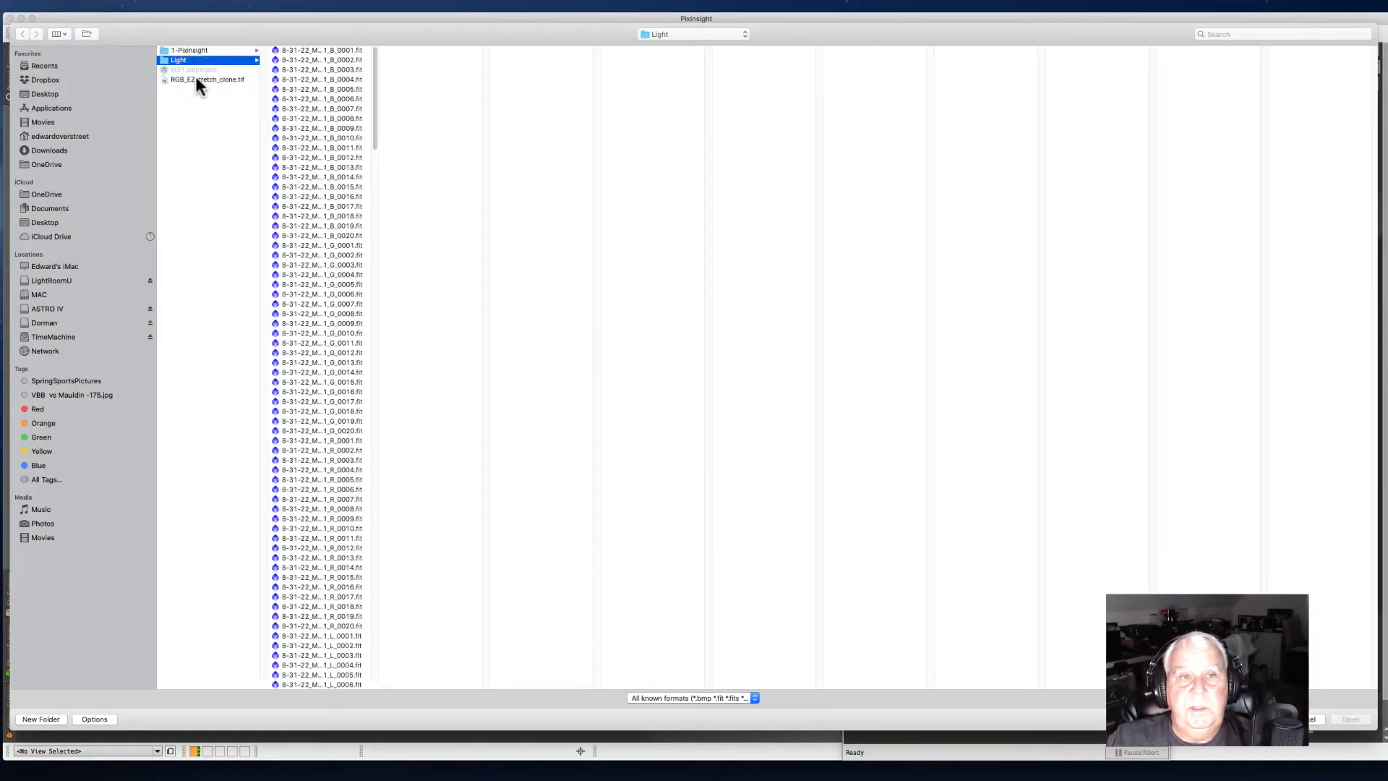
left_click(195, 79)
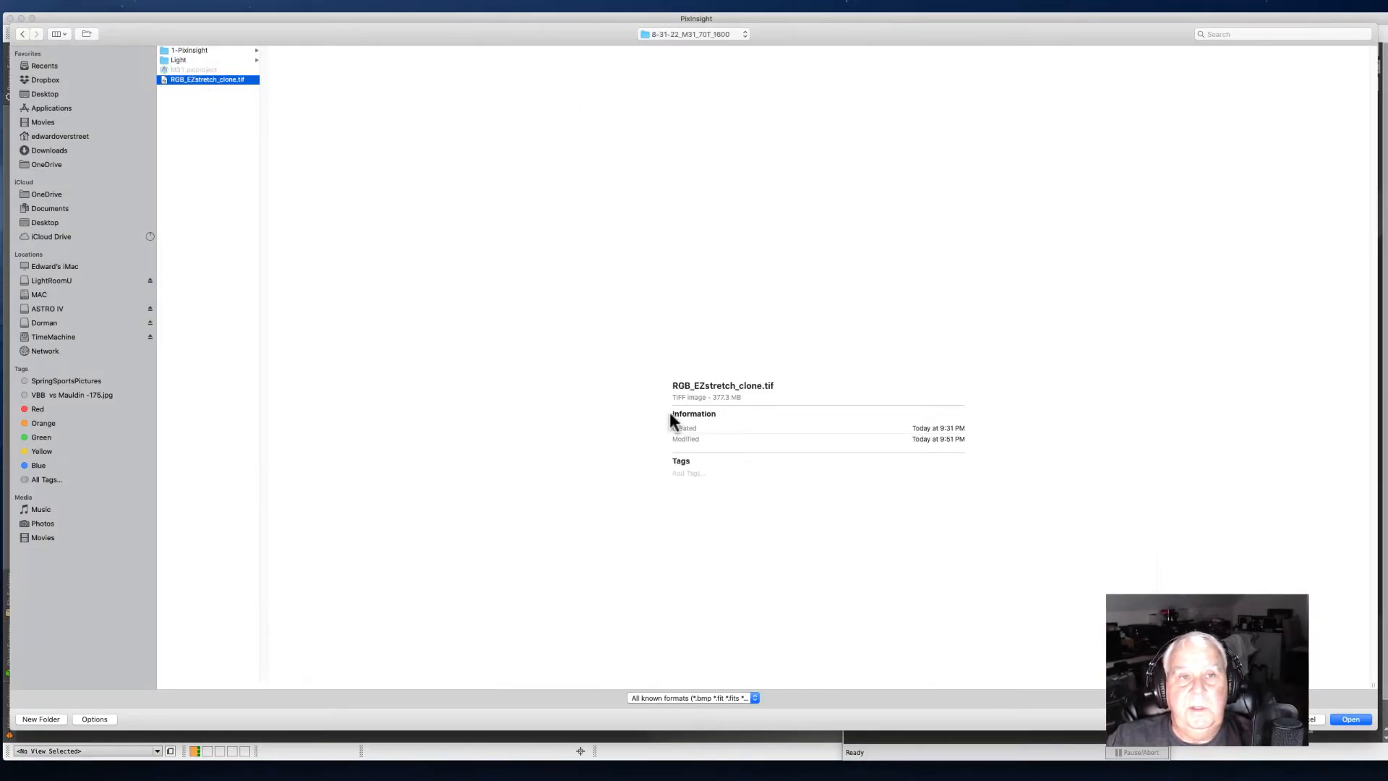
left_click(1350, 719)
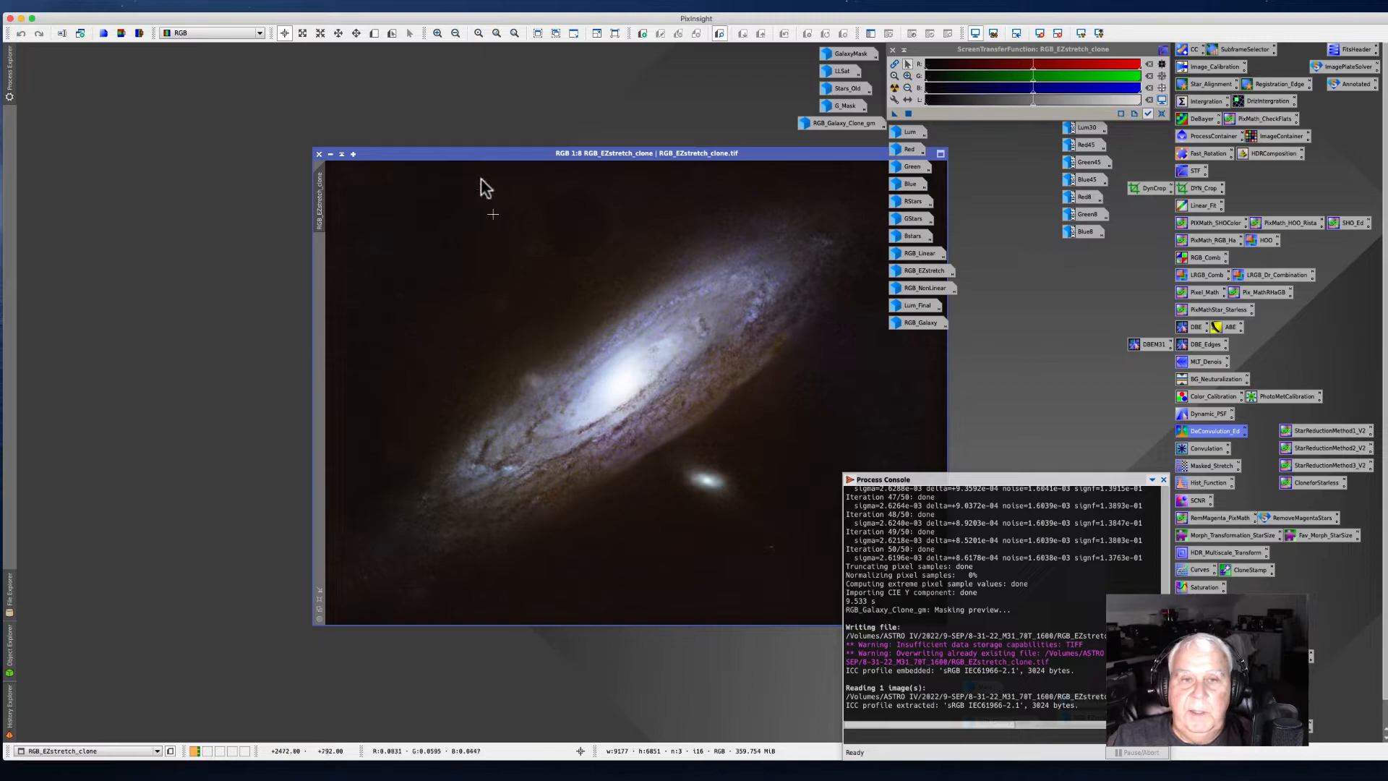
Step: Minimize the RGB_EZstretch_clone image to an icon and place it in the top corner of the workspace
left_click_drag(479, 157, 372, 136)
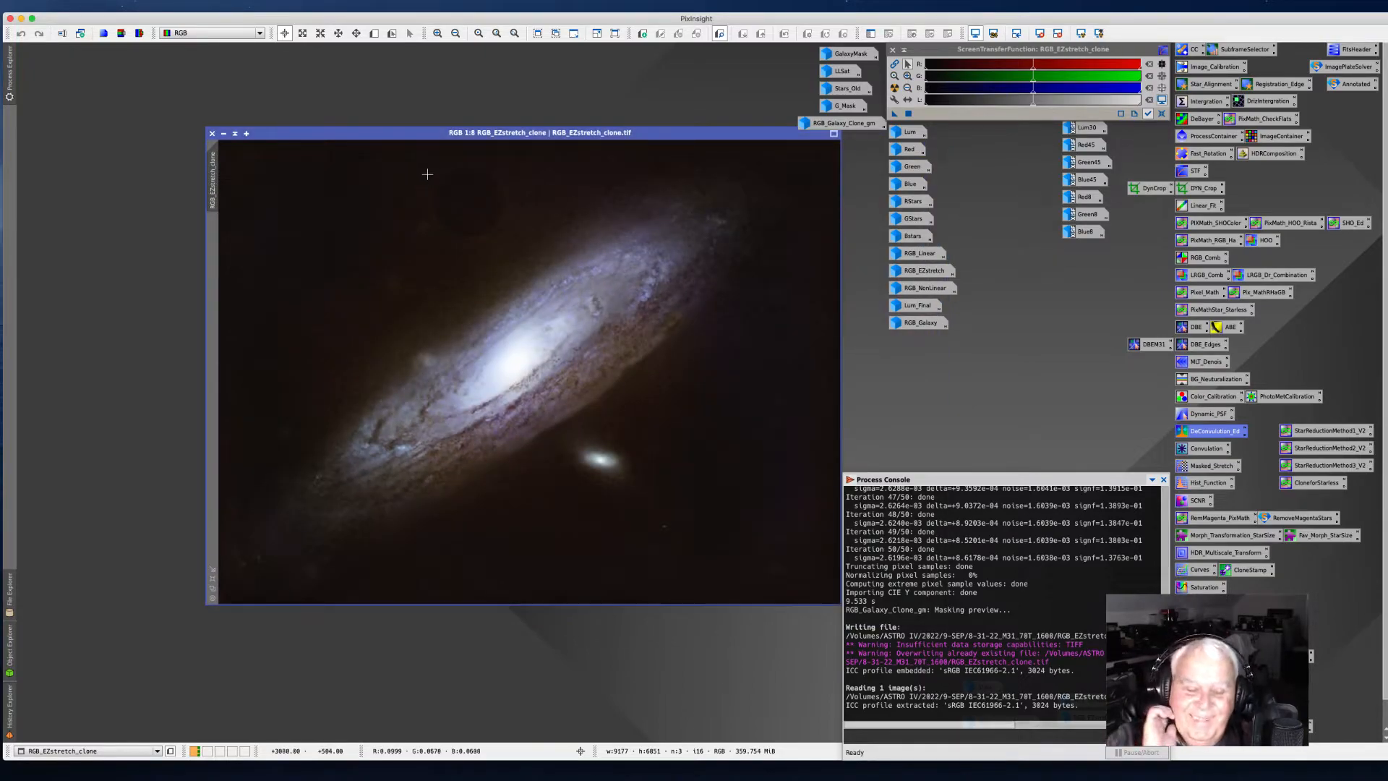
left_click_drag(393, 133, 326, 116)
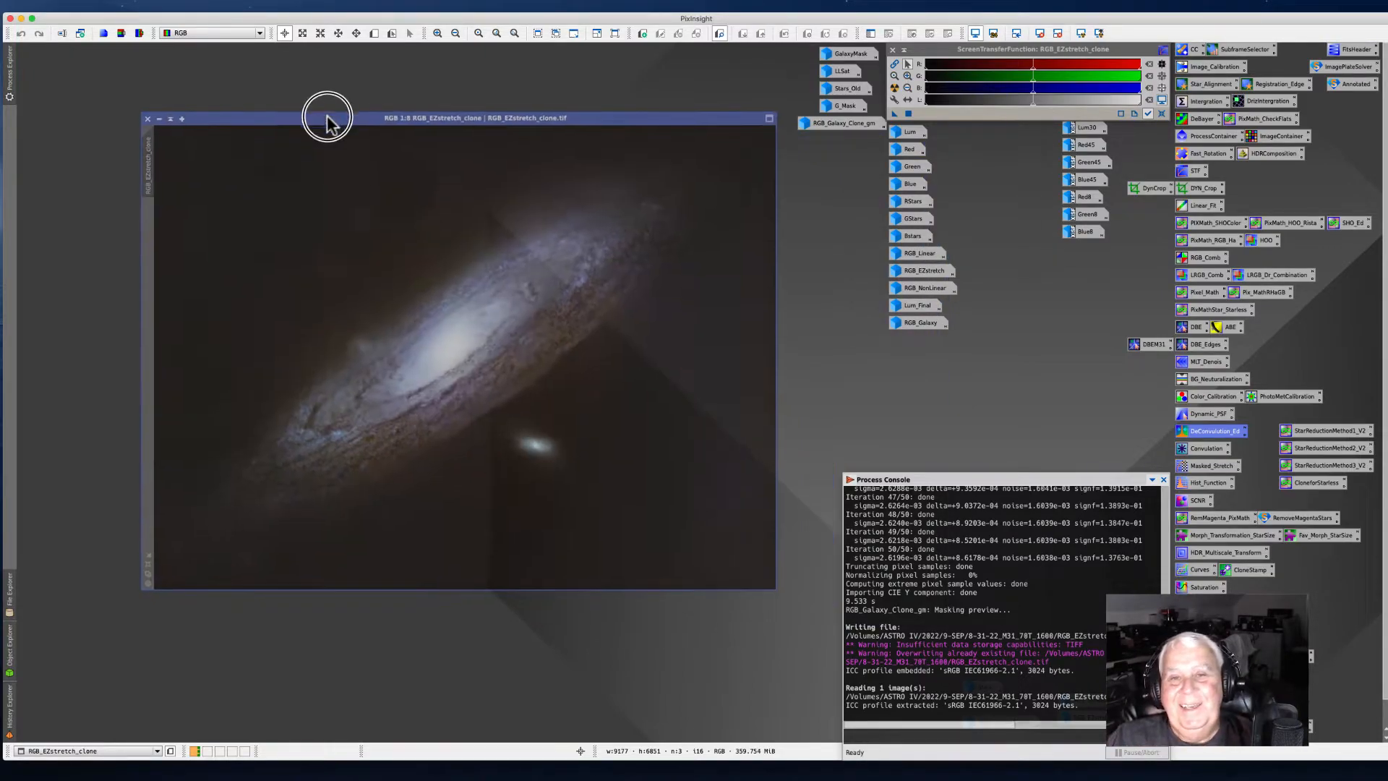
left_click(157, 116)
left_click_drag(471, 356, 99, 65)
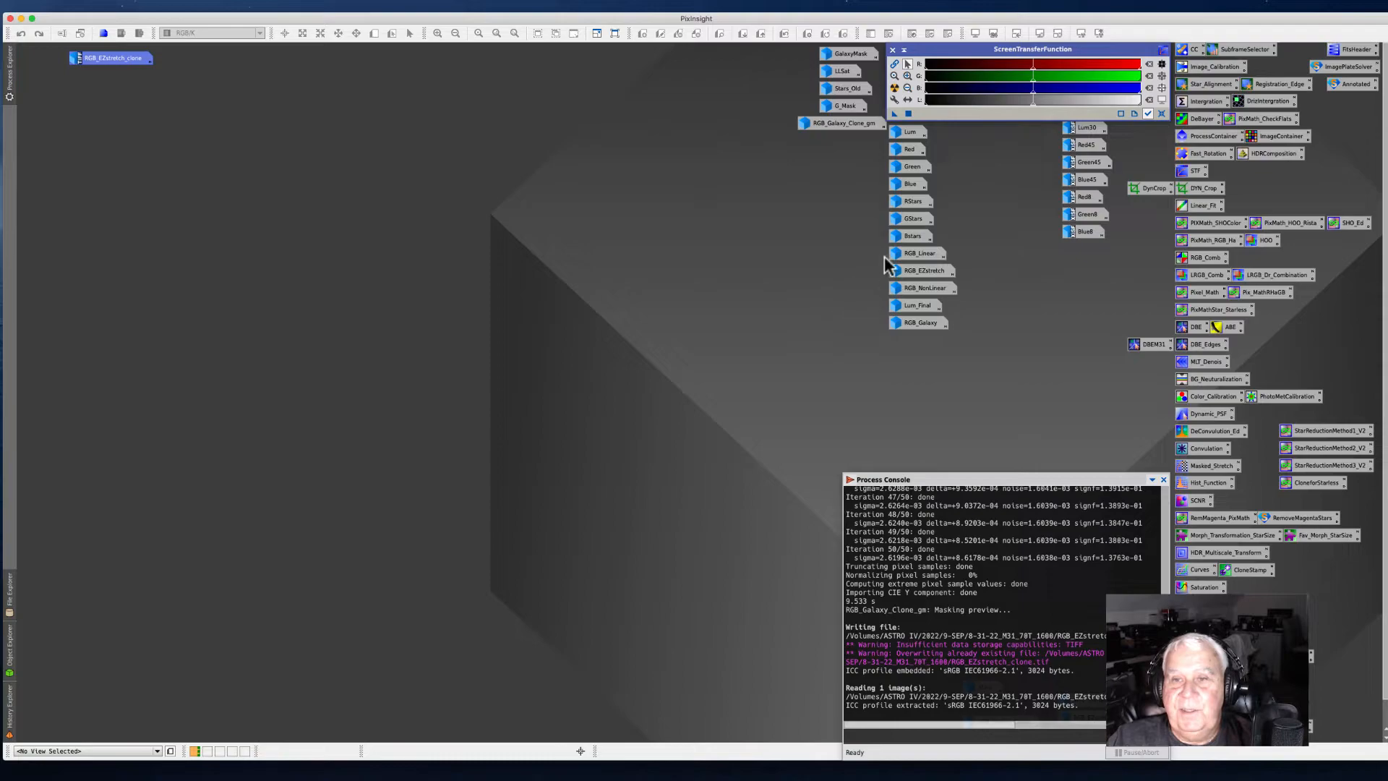
Step: Open ChannelCombination from its process icon, reset it, and assign RStars, GStars and BStars to the R, G and B channels
double_click(1205, 257)
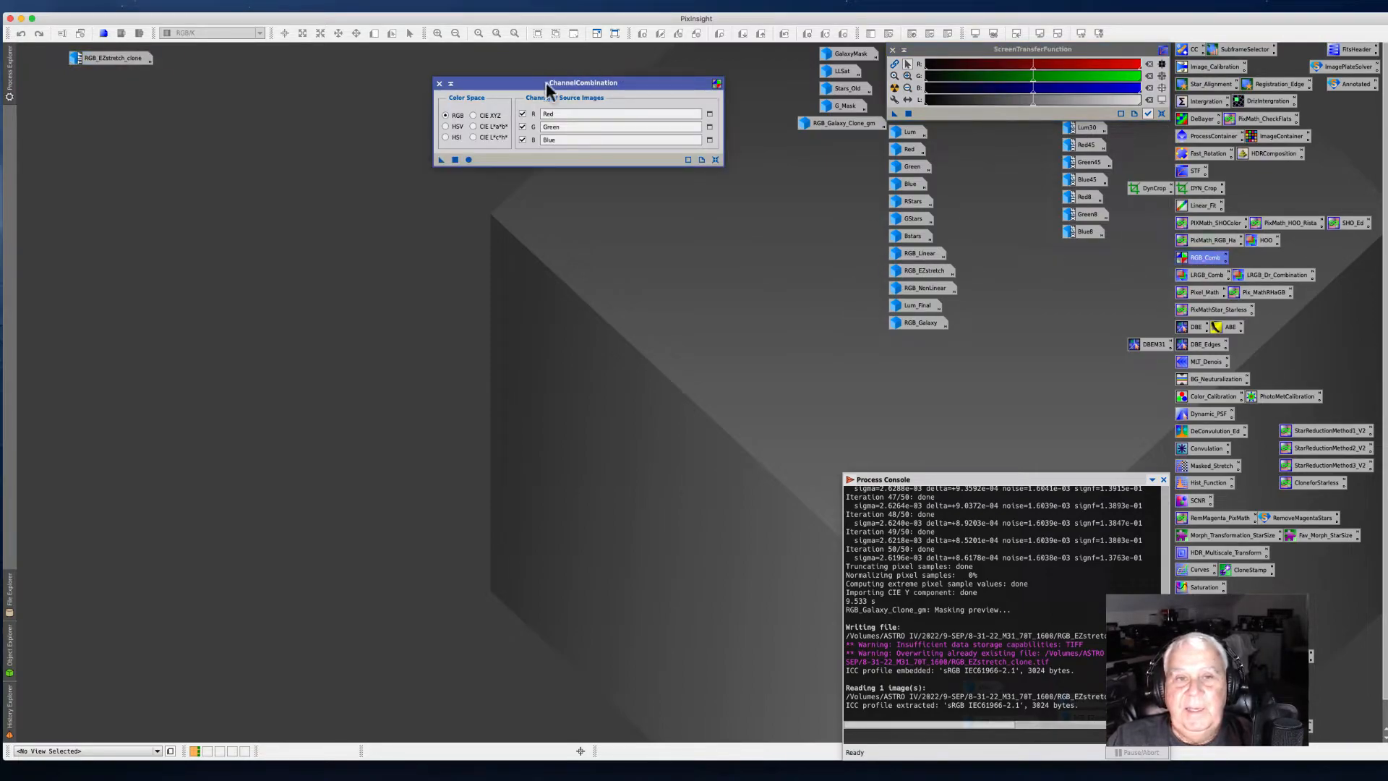
left_click_drag(540, 82, 571, 175)
left_click(746, 253)
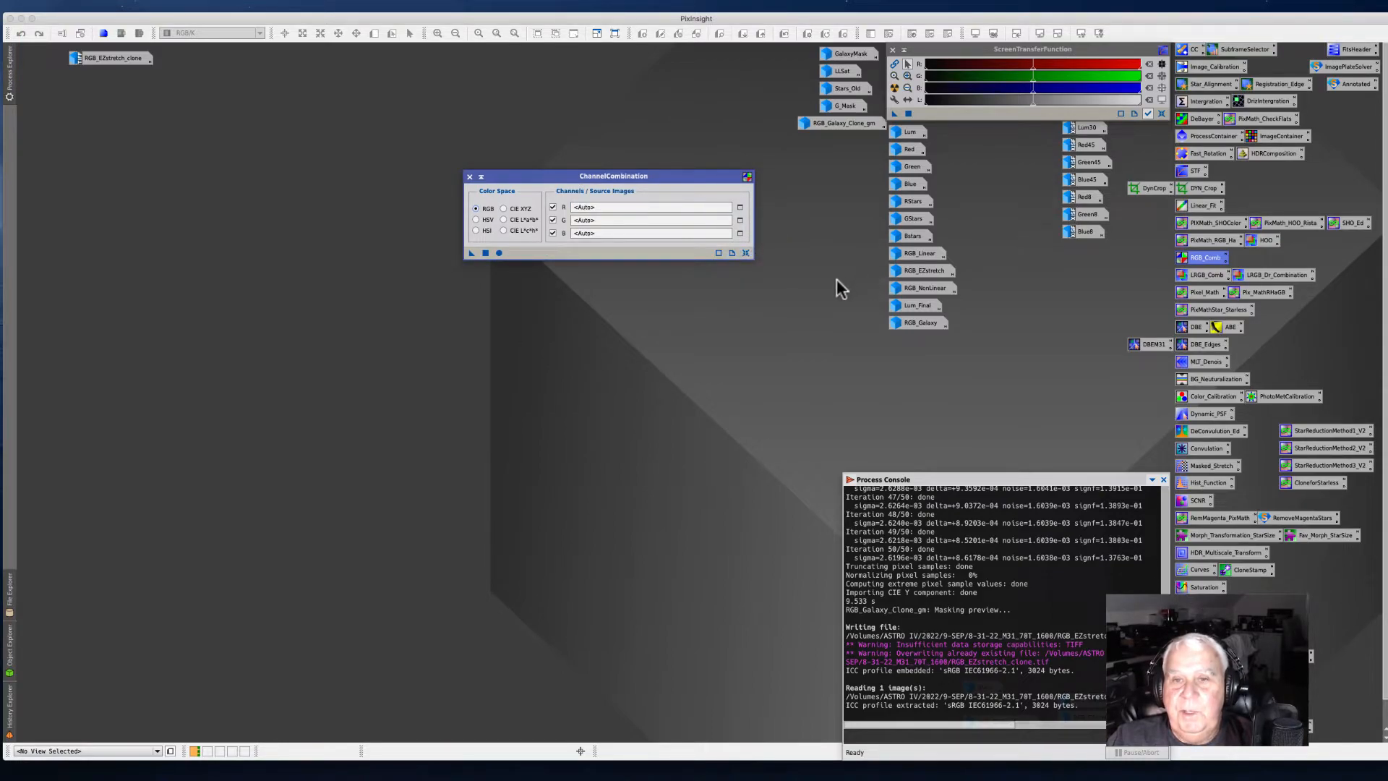
left_click(861, 203)
left_click(905, 203)
left_click_drag(902, 208, 578, 207)
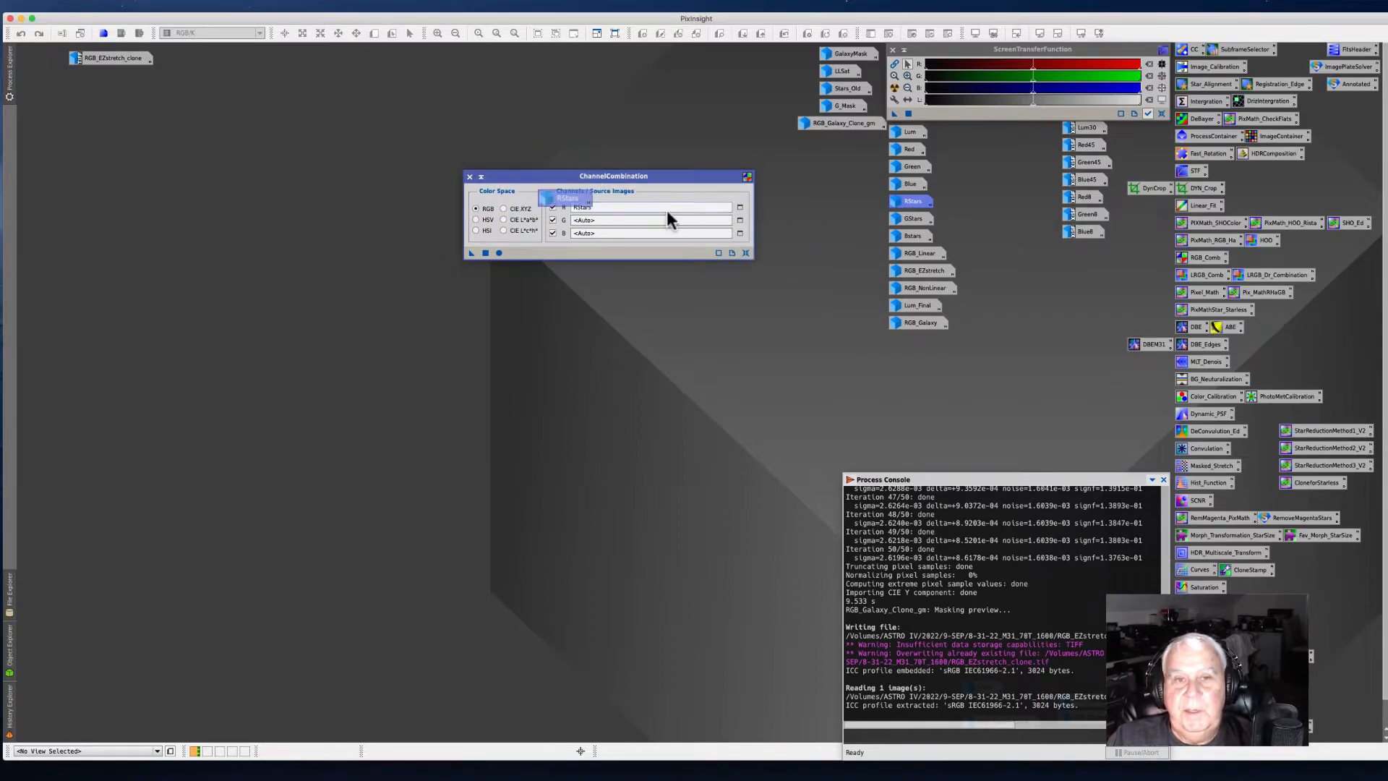
mouse_move(897, 238)
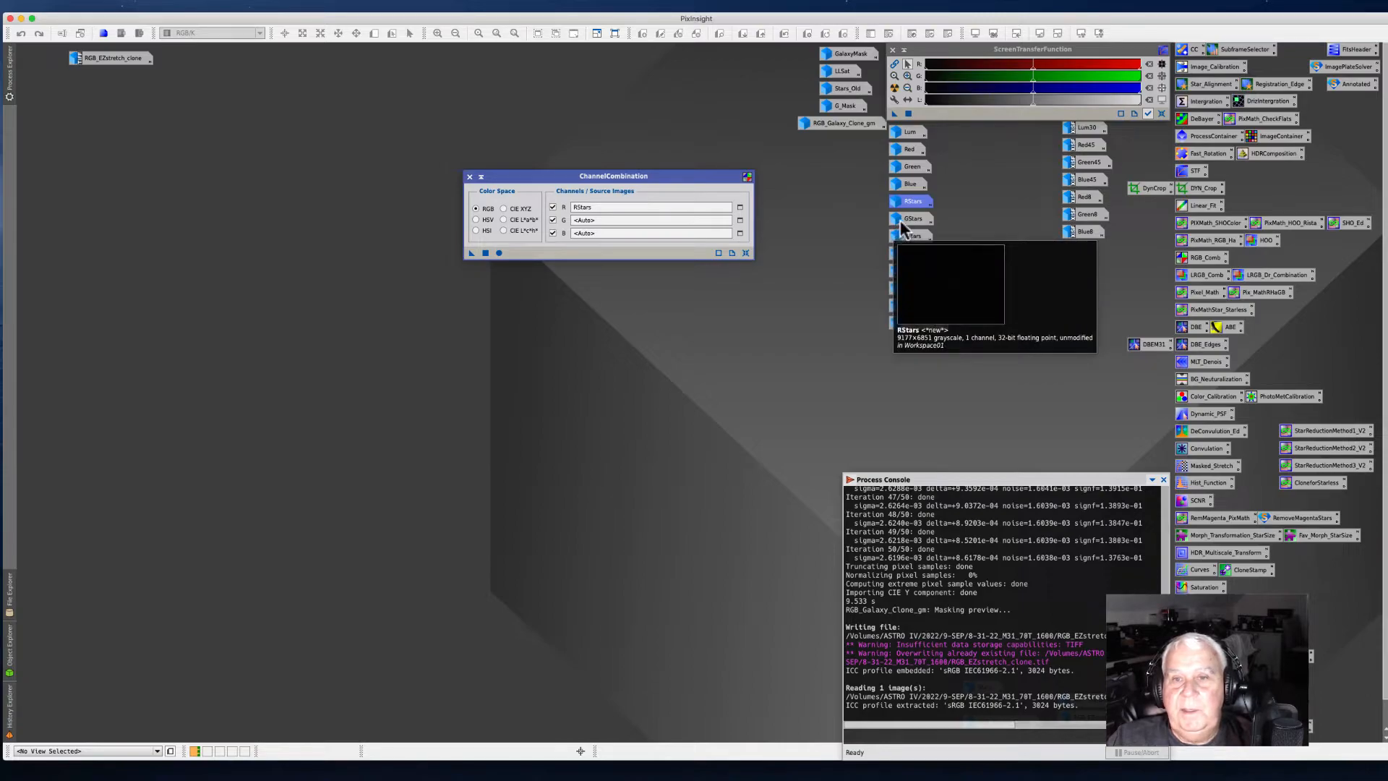
left_click_drag(928, 227, 813, 232)
mouse_move(614, 226)
left_mouse_down()
mouse_move(589, 225)
mouse_move(600, 220)
left_mouse_up()
left_click_drag(902, 242, 600, 244)
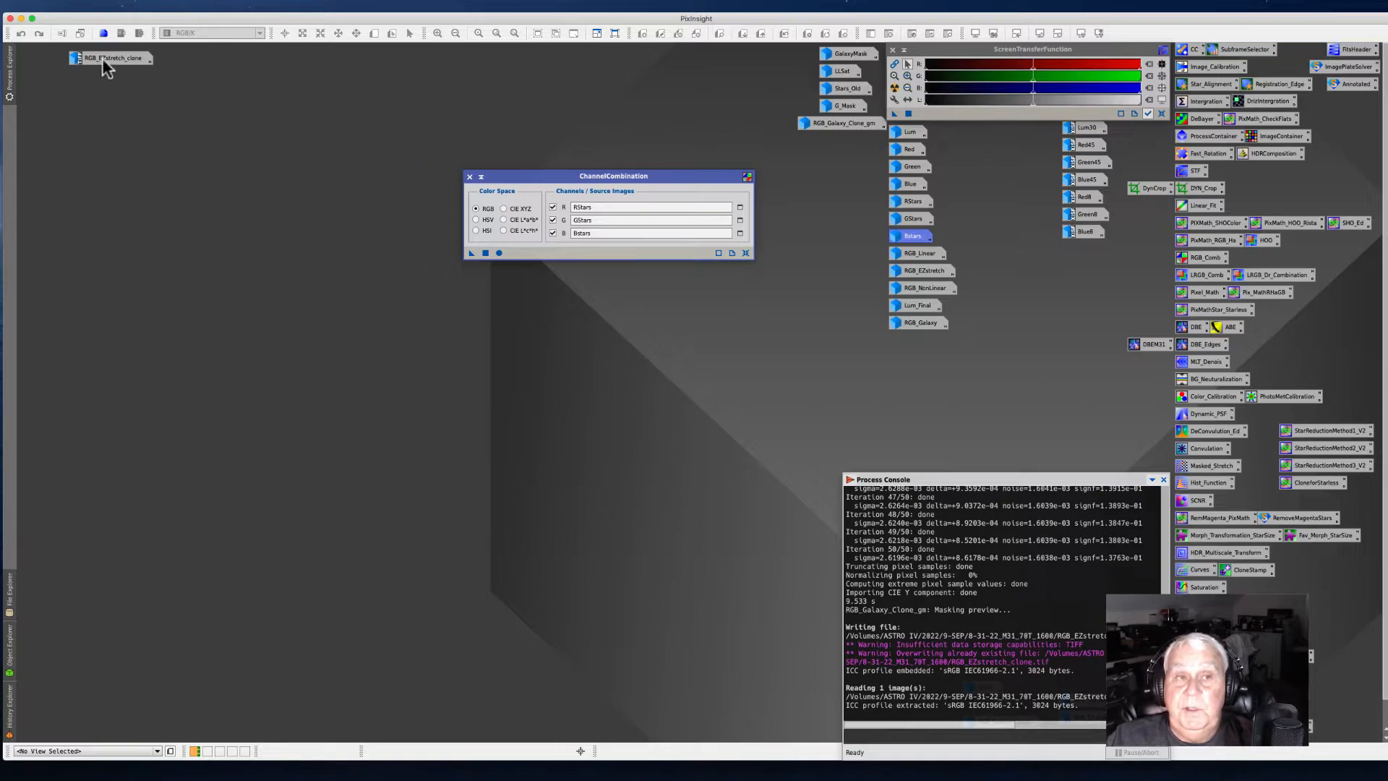
Step: Run ChannelCombination globally to combine the star channels into a new RGB image, then close the dialog
mouse_move(106, 60)
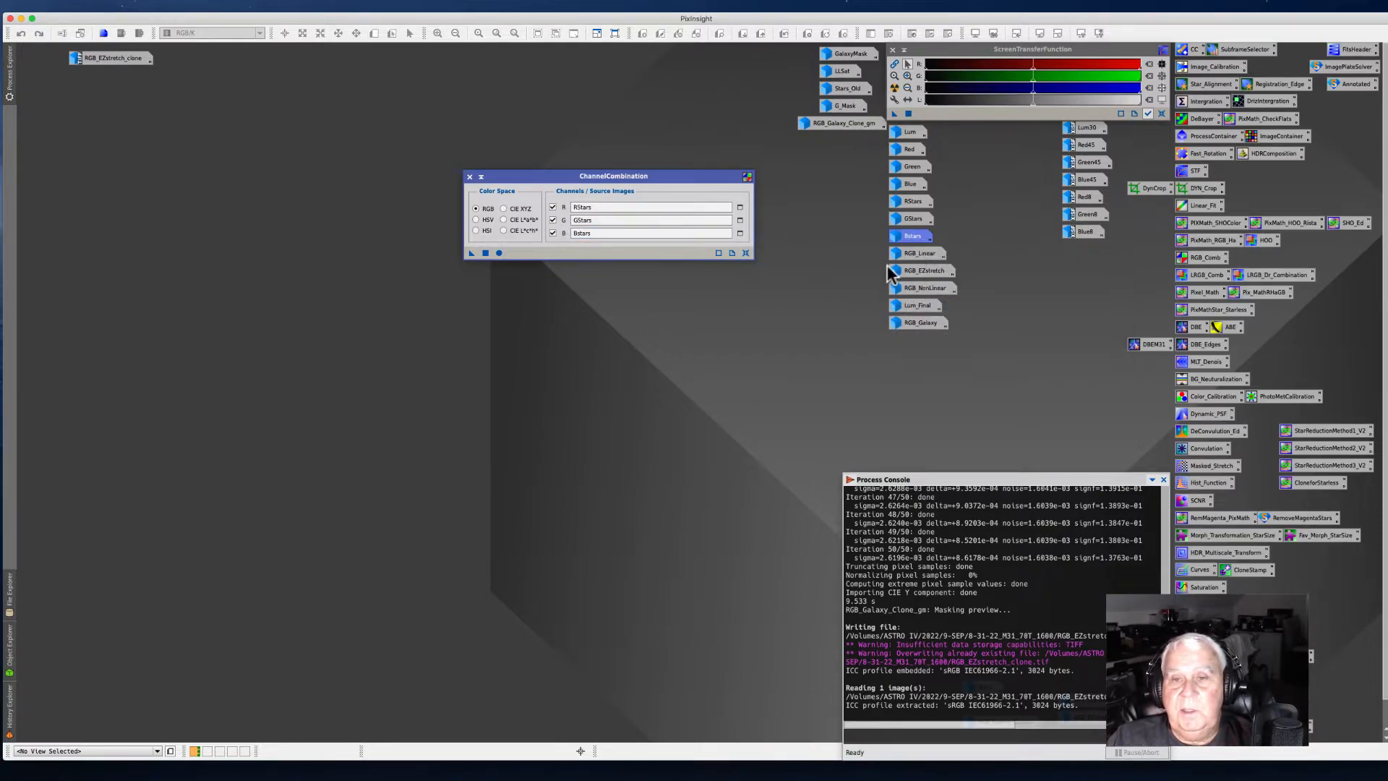
mouse_move(893, 277)
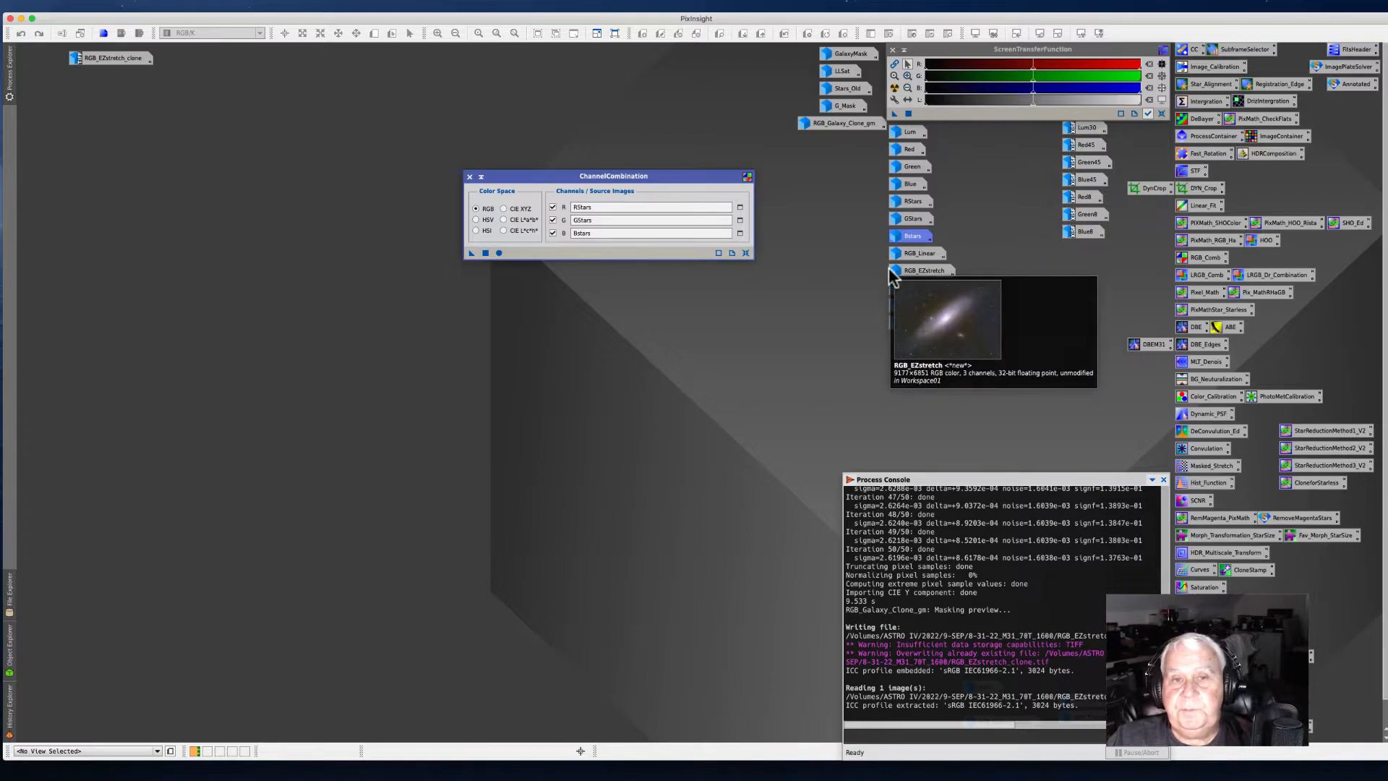
left_click_drag(471, 253, 503, 260)
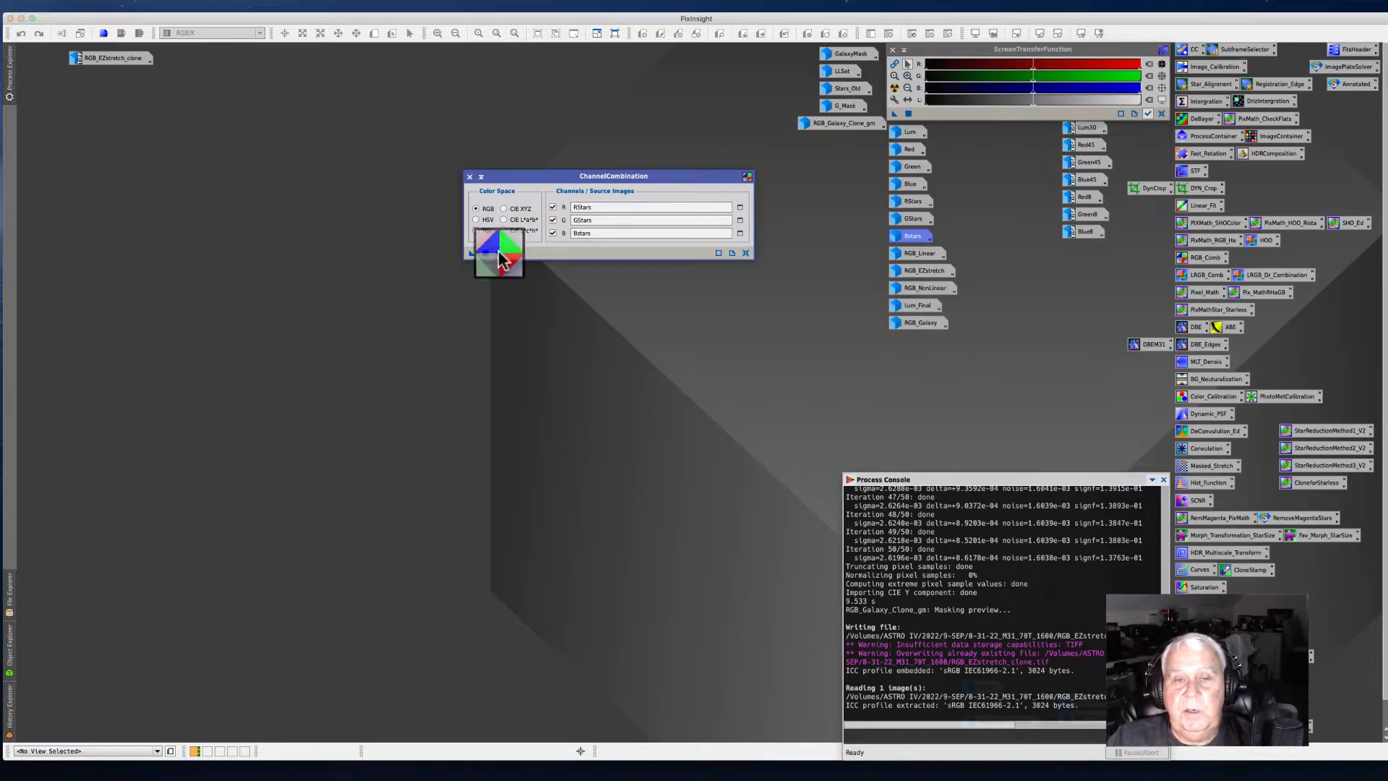
left_click(499, 253)
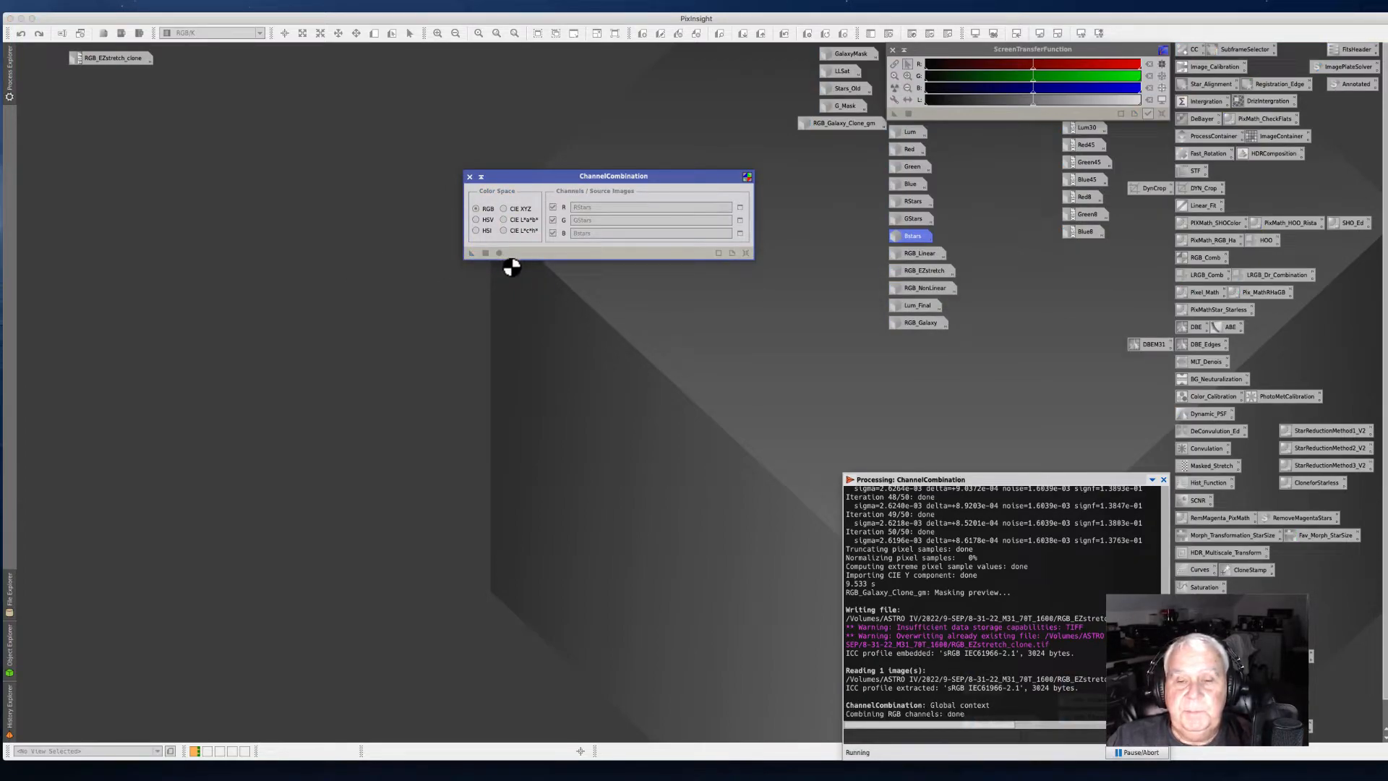
left_click(469, 177)
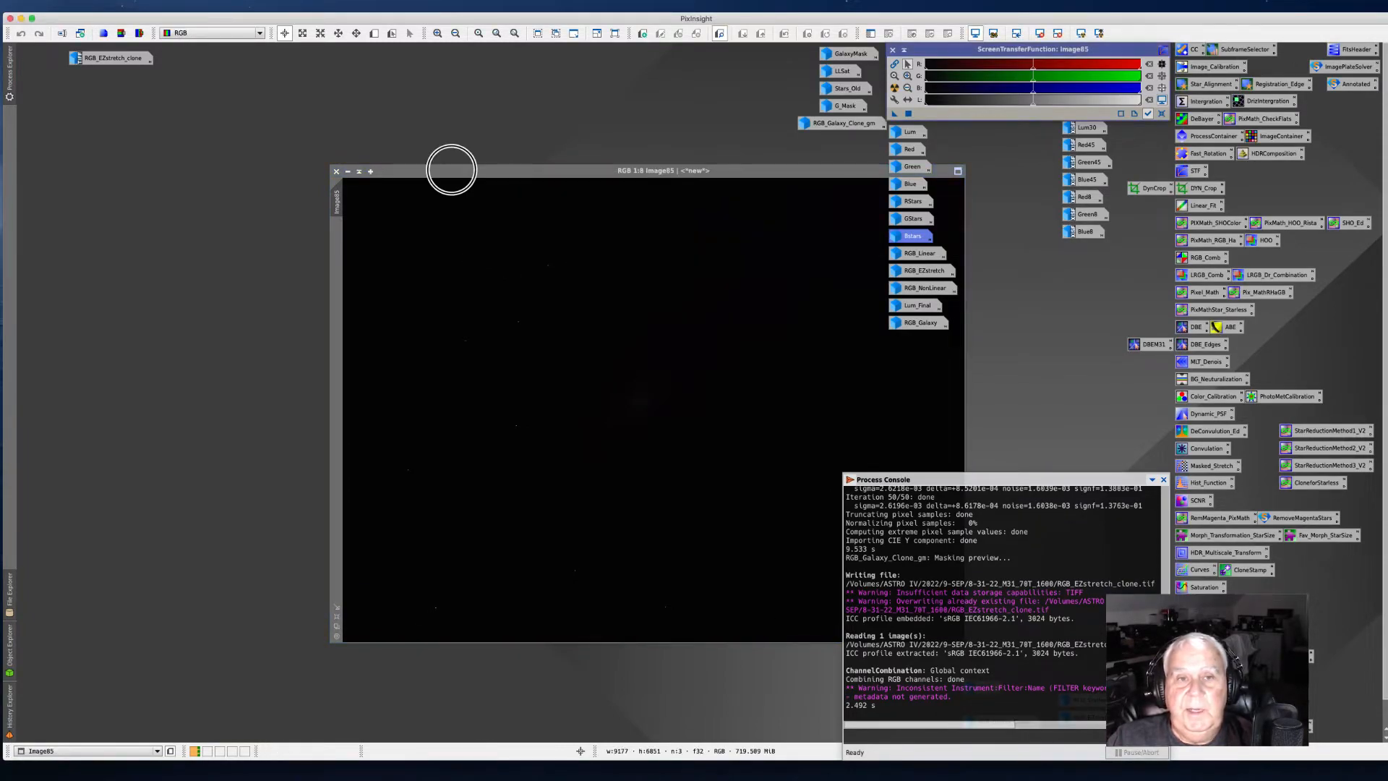
Step: Apply an automatic screen stretch to the new combined RGB image
left_click_drag(458, 170, 220, 106)
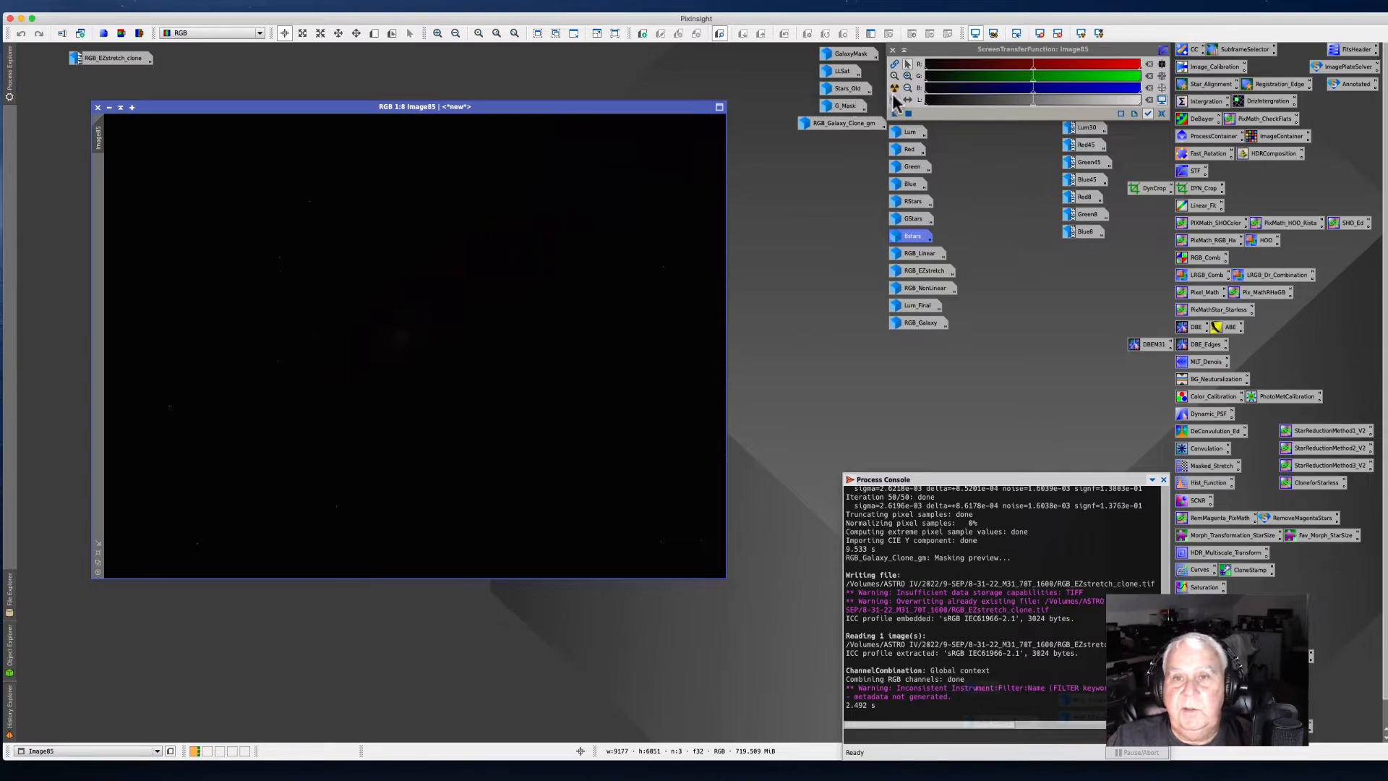
left_click(894, 88)
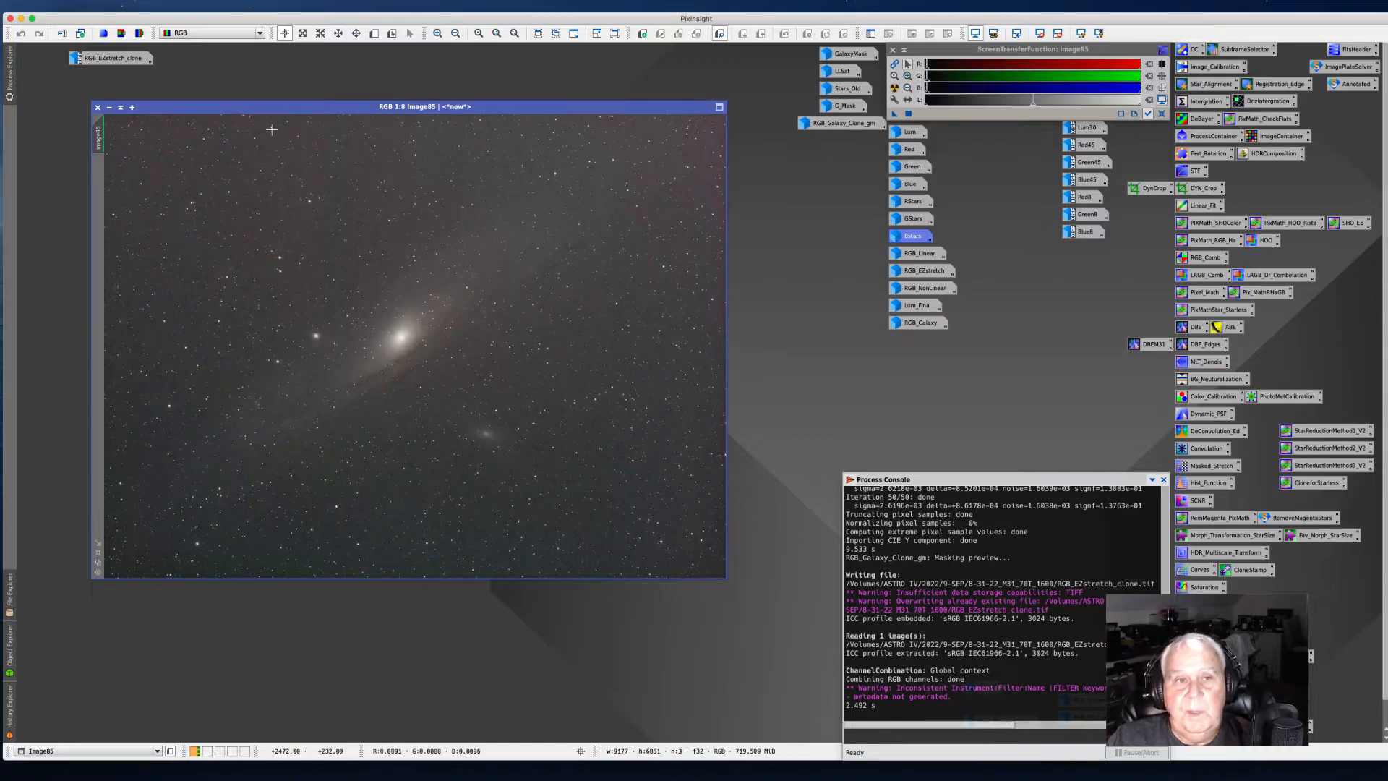
Step: Enlarge the combined image window and zoom in and out to examine the galaxy and background
left_click_drag(248, 106, 221, 85)
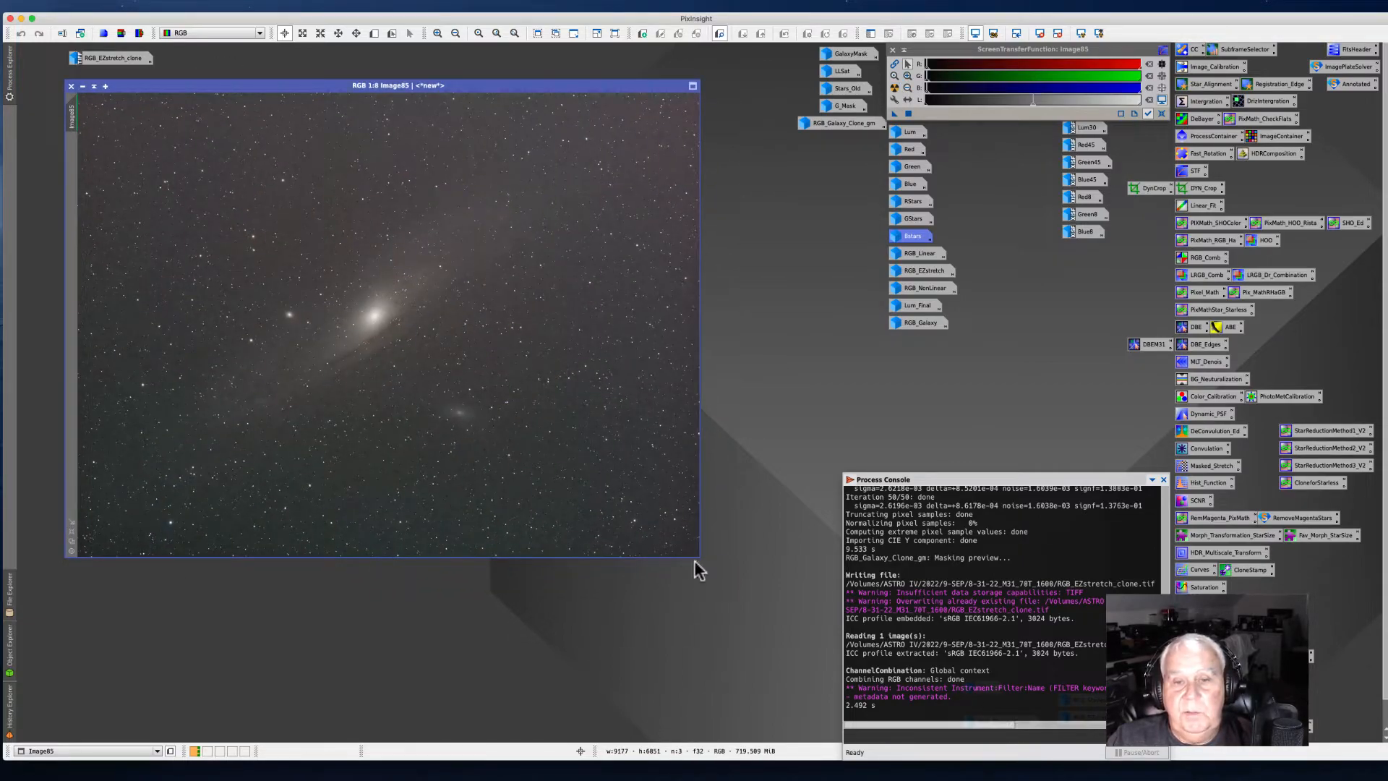
left_click_drag(700, 558, 846, 732)
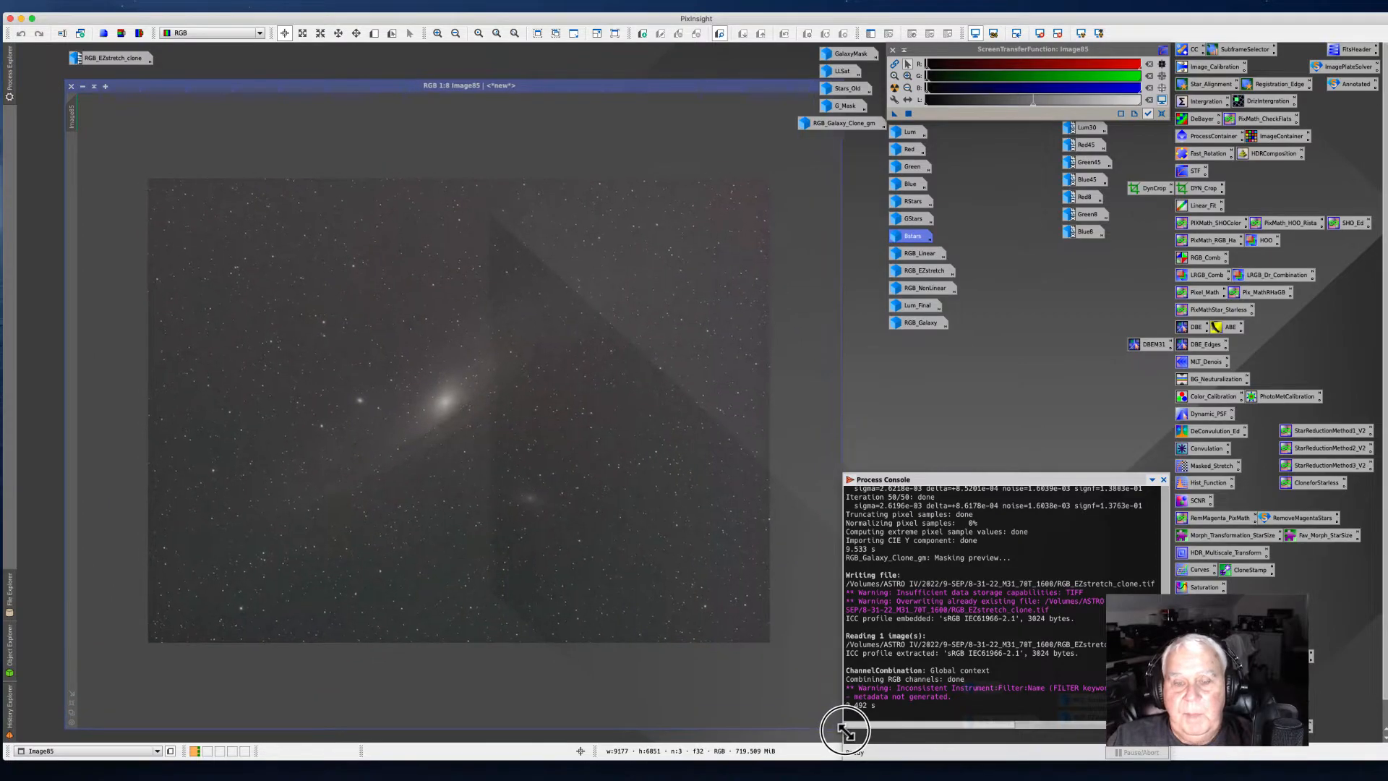
left_click_drag(242, 84, 215, 70)
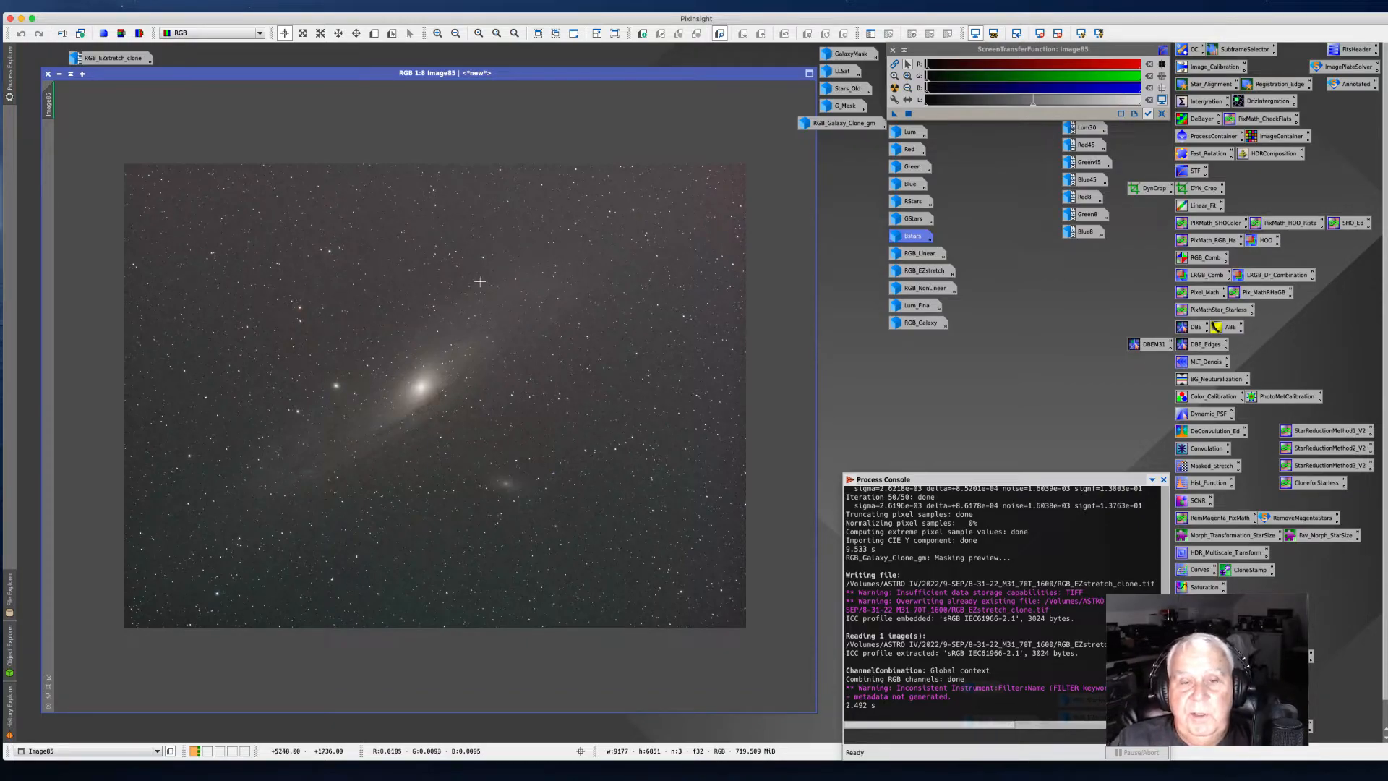
left_click_drag(207, 73, 209, 82)
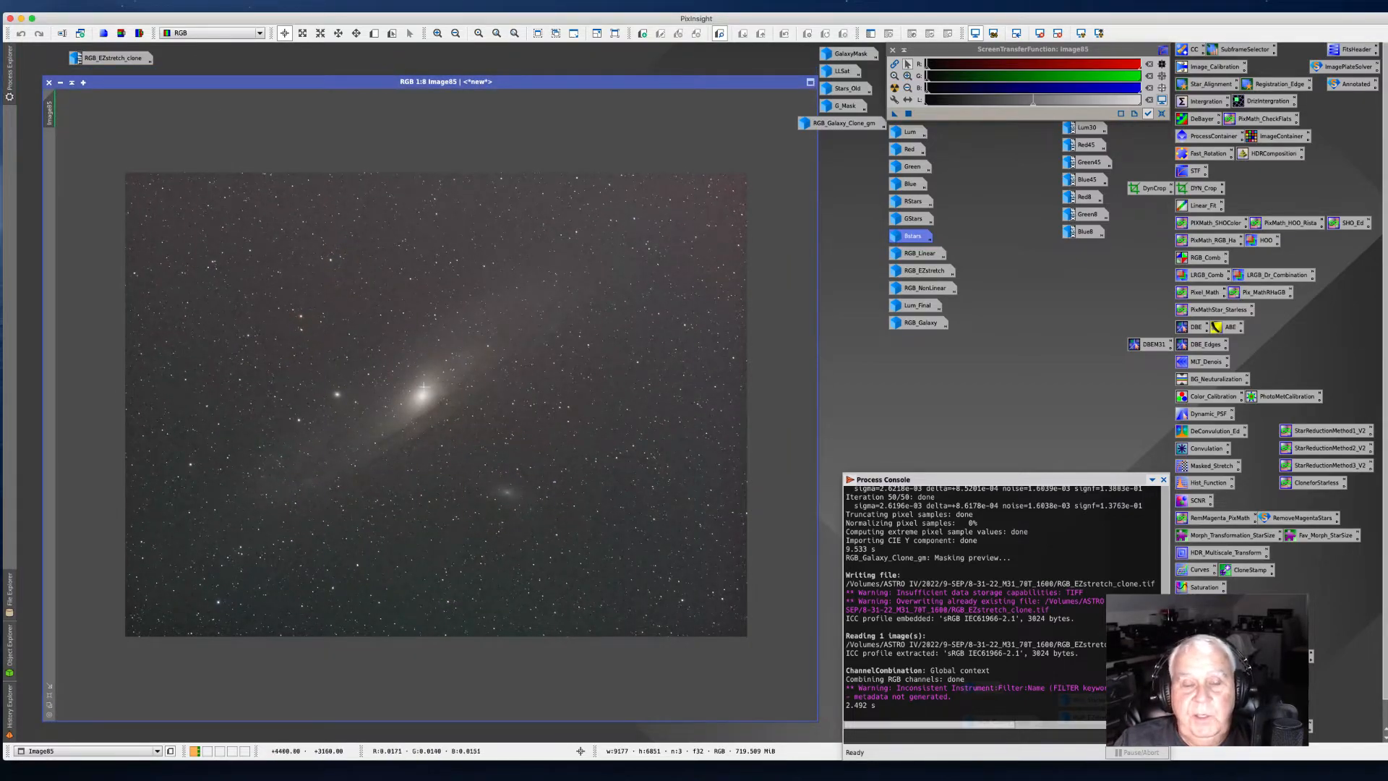
scroll(423, 388, "up", 2)
scroll(418, 393, "up", 5)
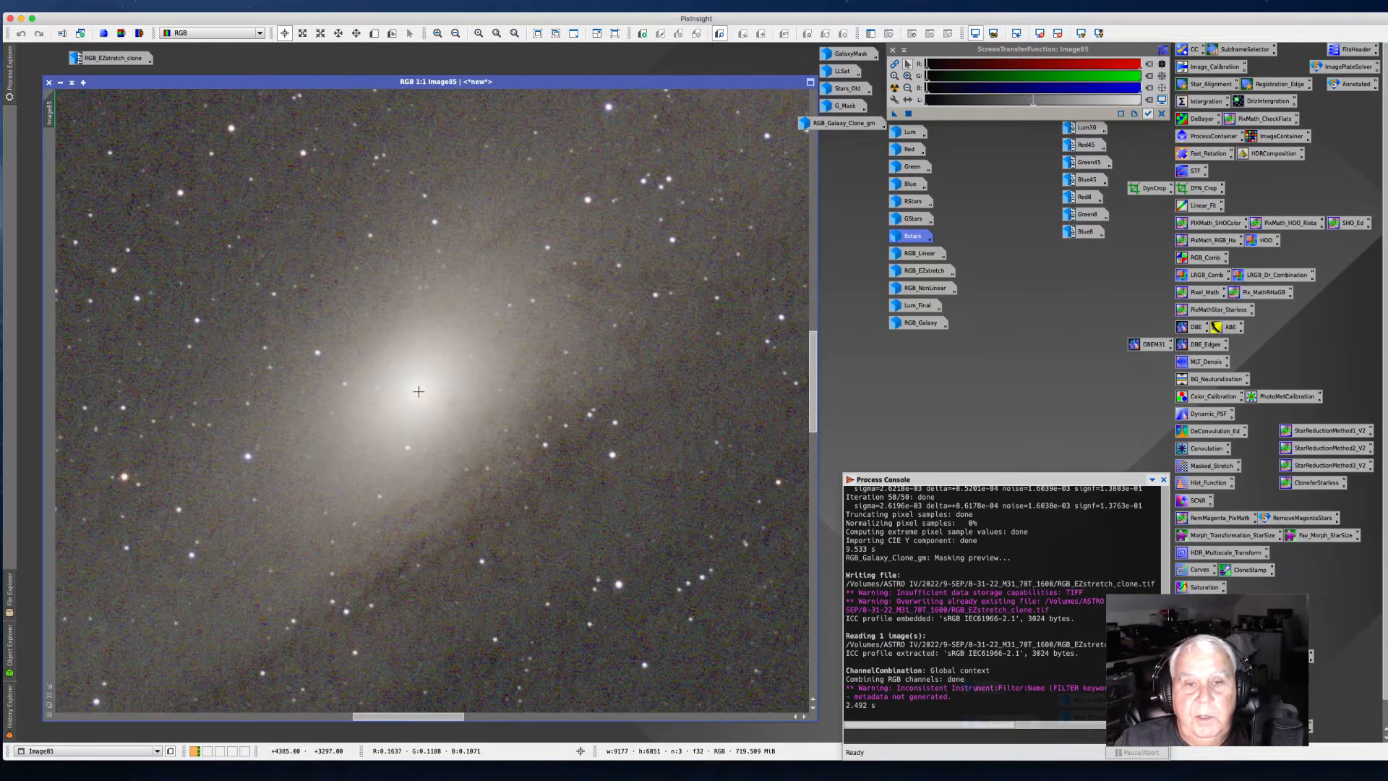
scroll(418, 399, "down", 3)
scroll(419, 399, "down", 1)
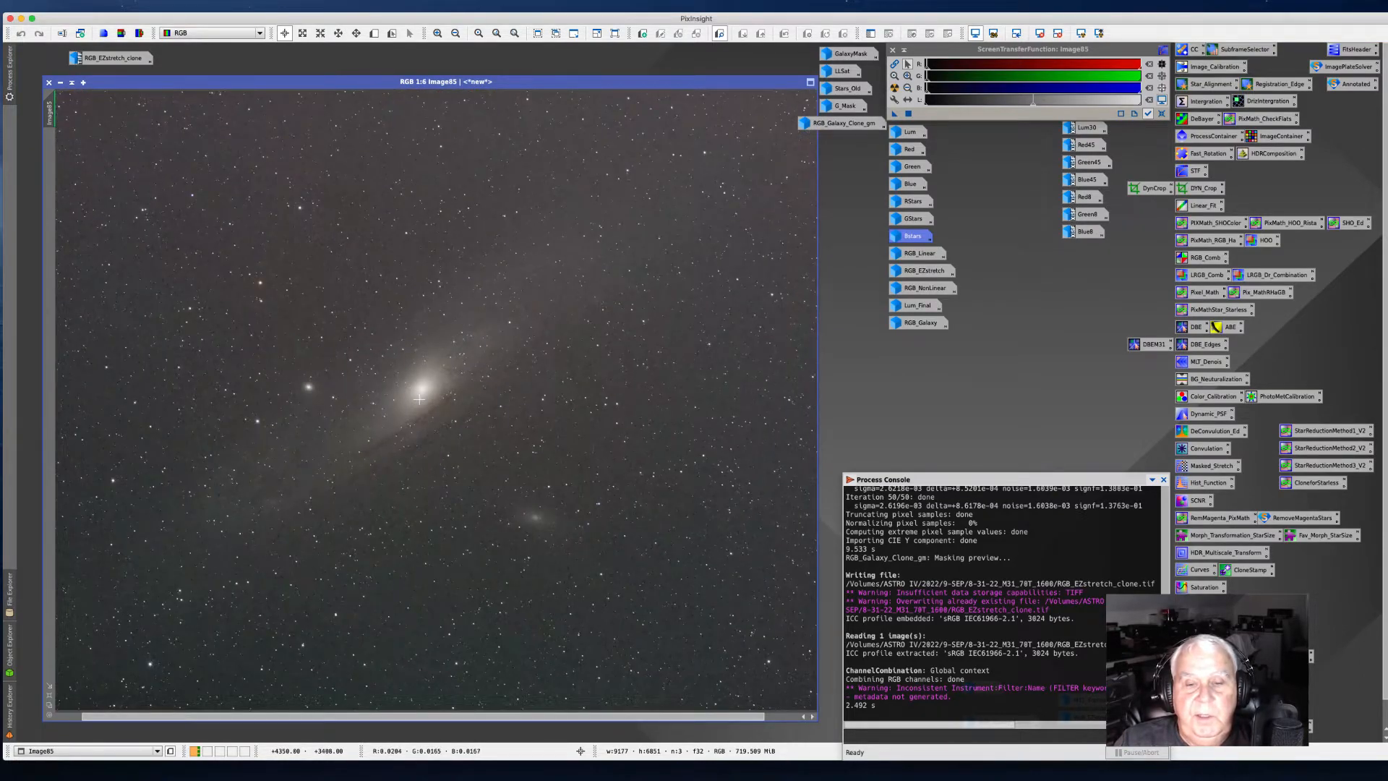
scroll(418, 399, "down", 1)
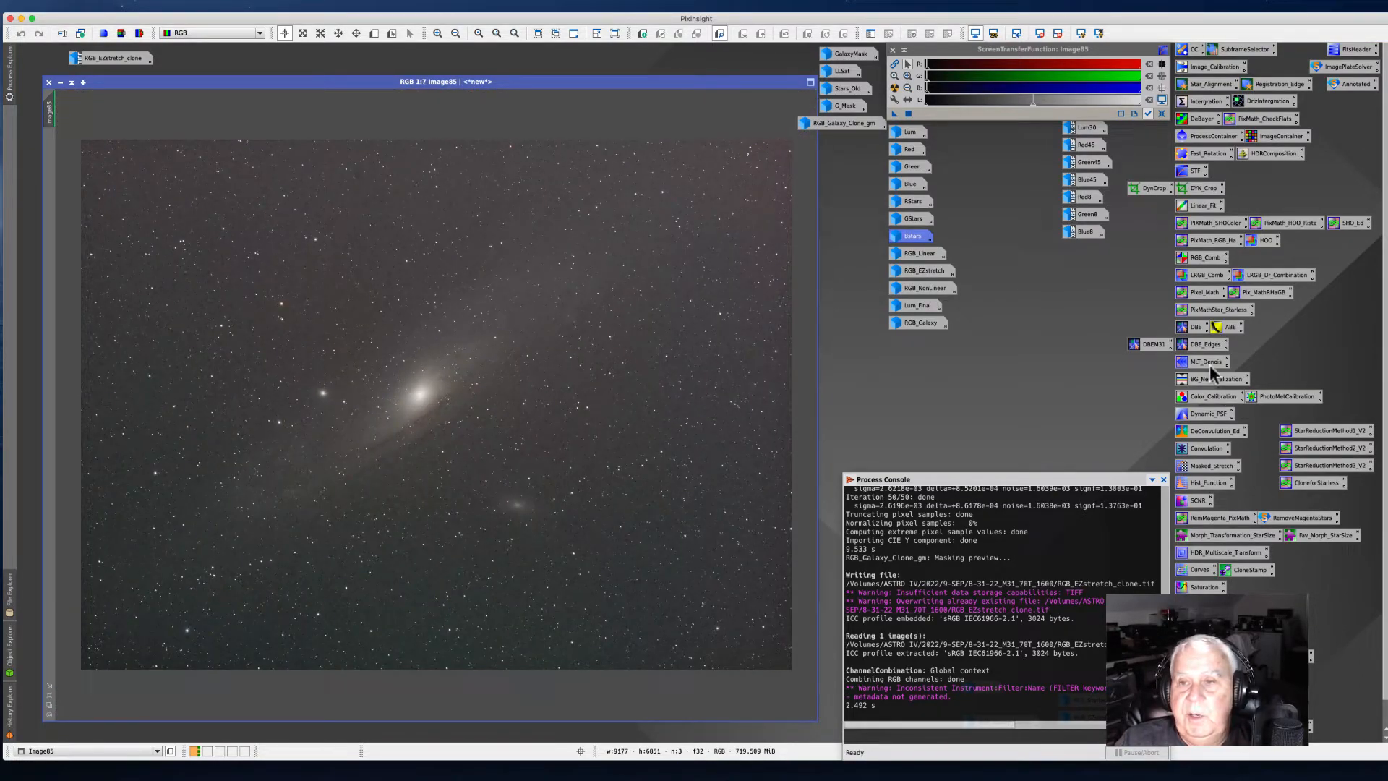
Step: Open the DBEM31 DynamicBackgroundExtraction icon and apply it to the combined image
left_click(1150, 346)
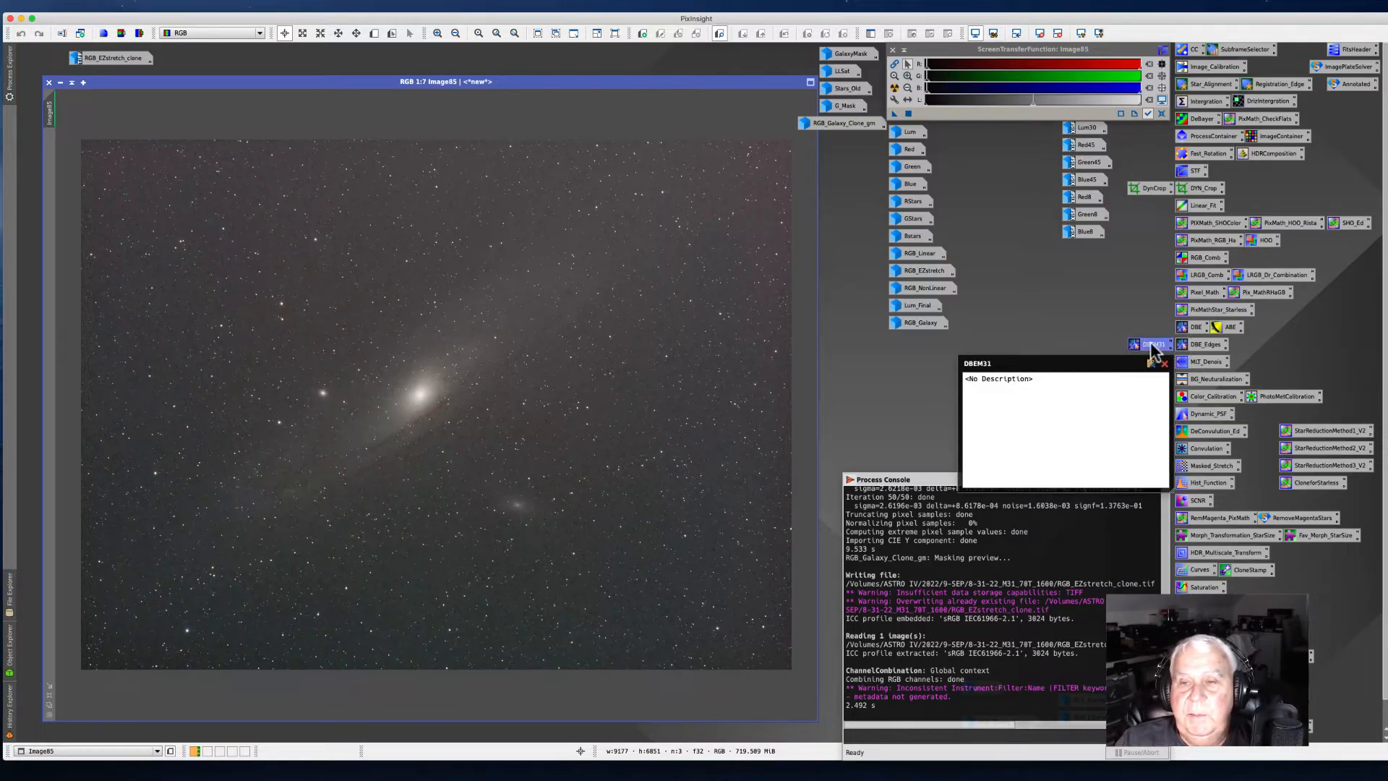
double_click(1151, 347)
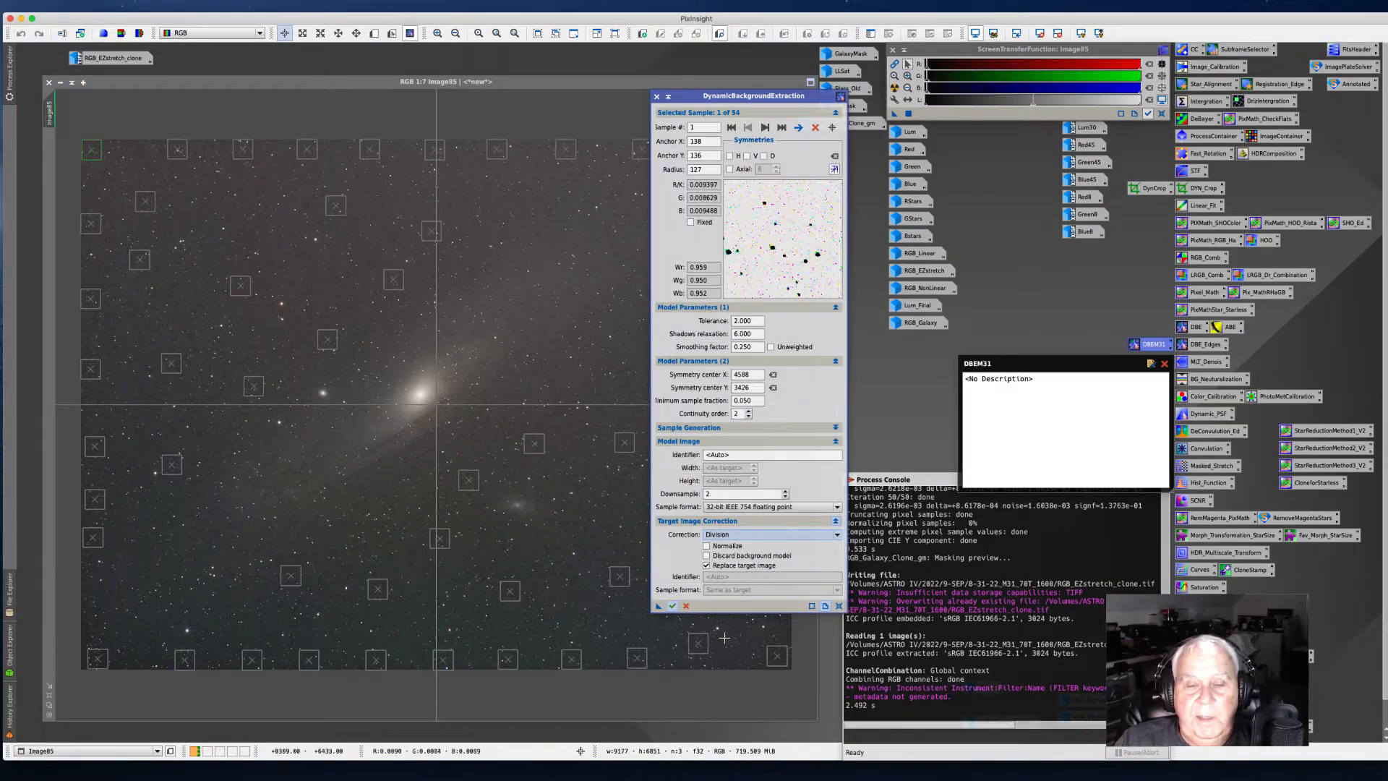
left_click(672, 608)
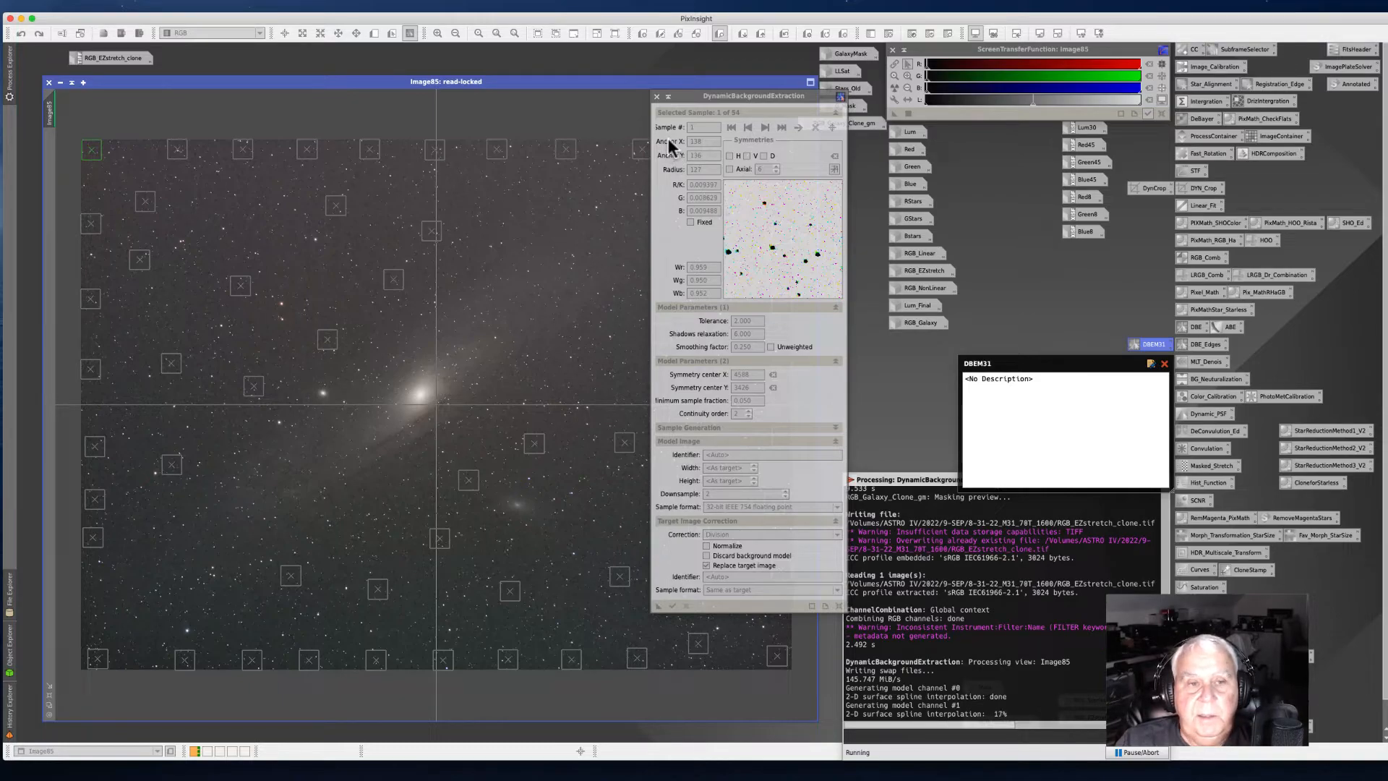
left_click_drag(690, 97, 780, 79)
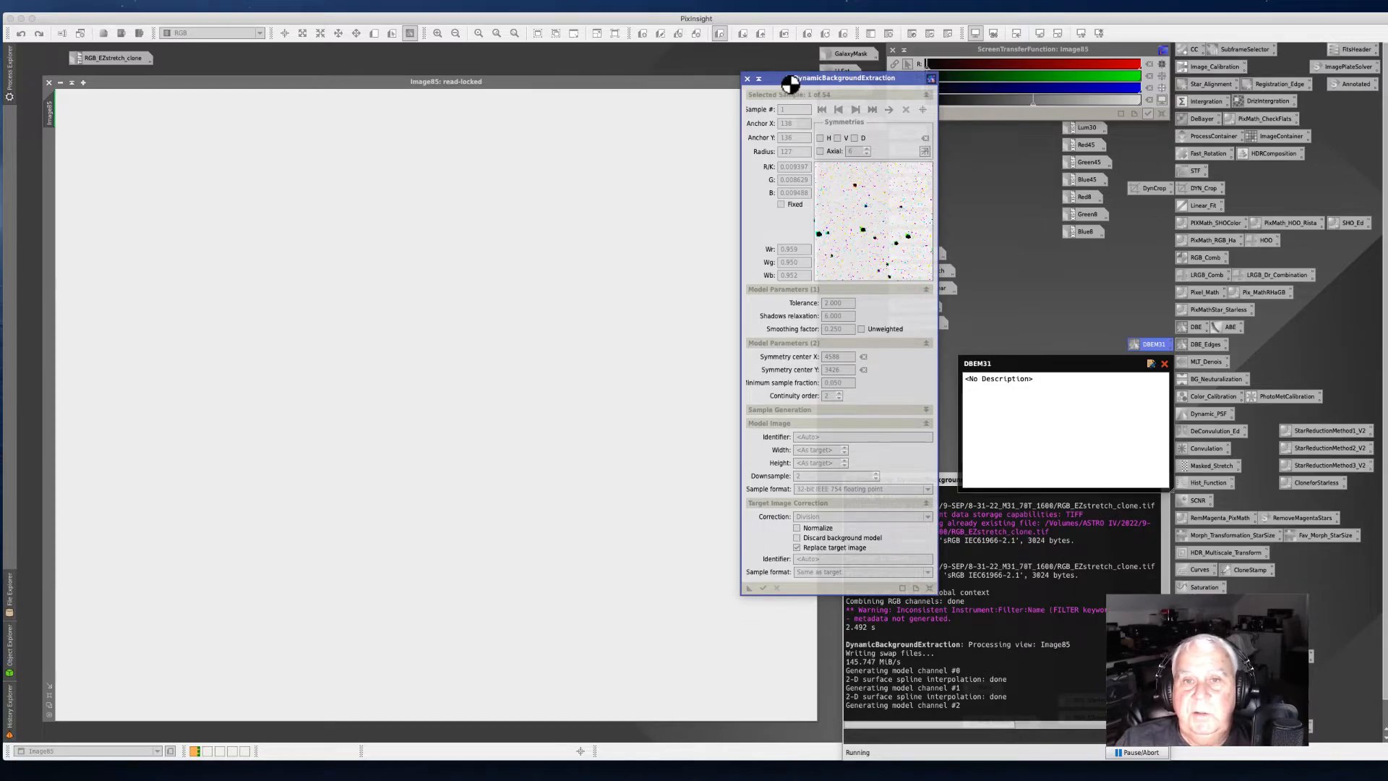
Step: Close the extracted background model window and re-apply the automatic screen stretch to the corrected image
left_click_drag(781, 83, 790, 182)
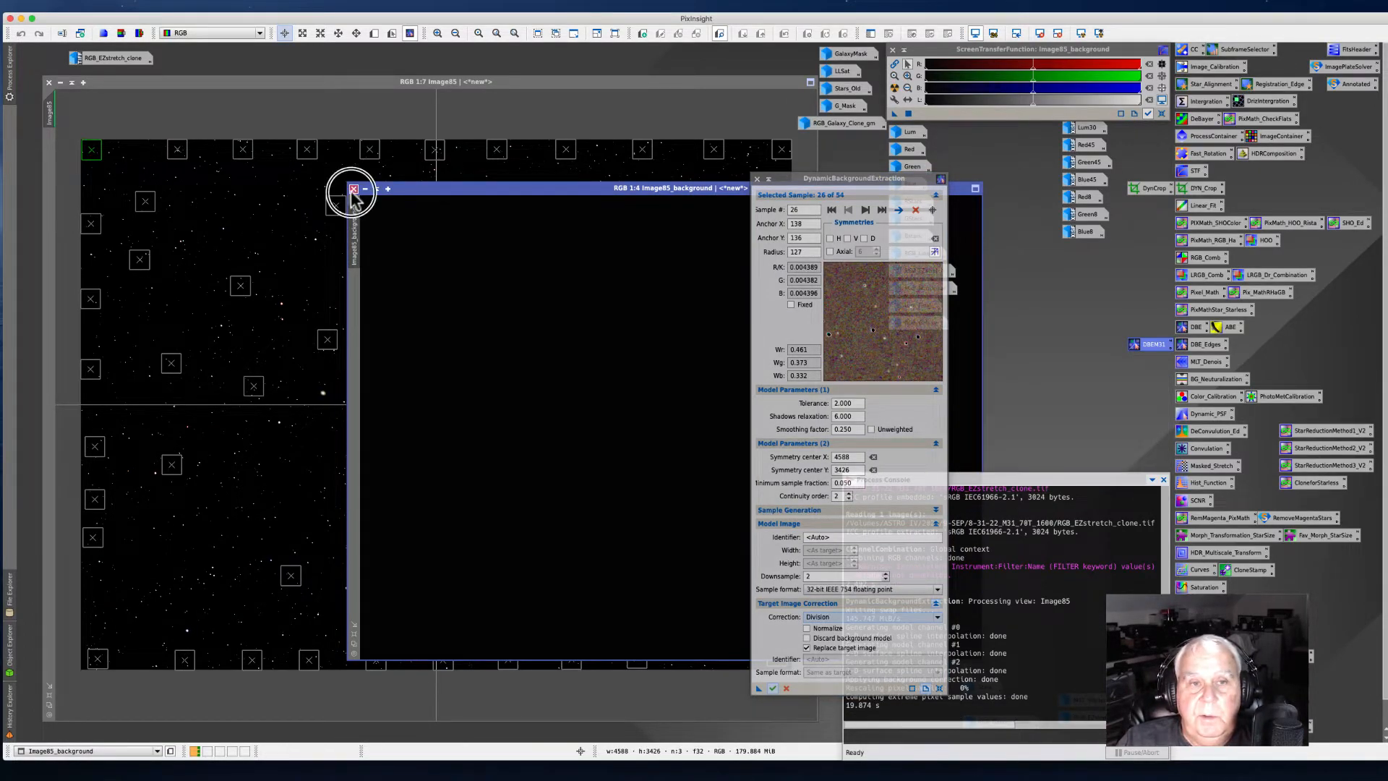
left_click(353, 190)
left_click(895, 89)
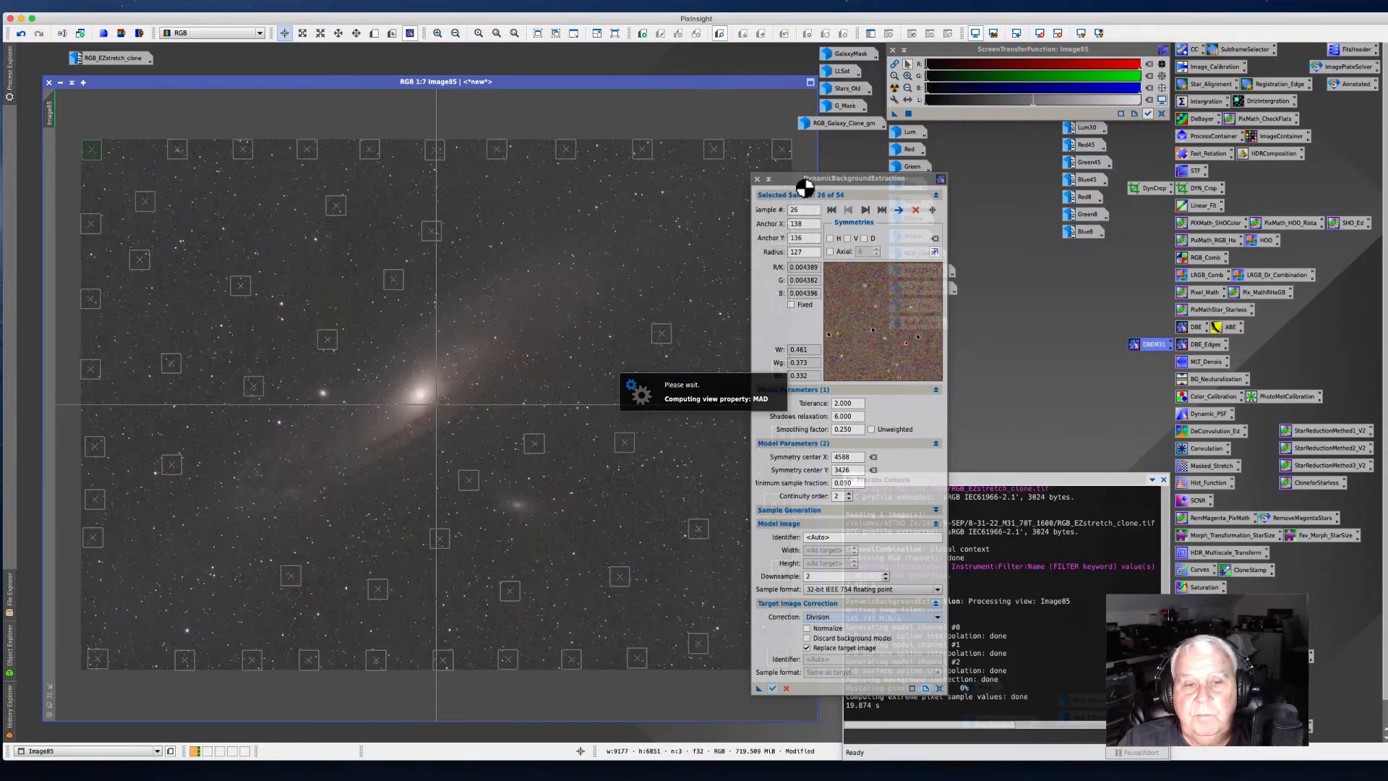
Step: Set the DynamicBackgroundExtraction correction to Subtraction and apply it to the image again
left_click_drag(803, 186, 763, 83)
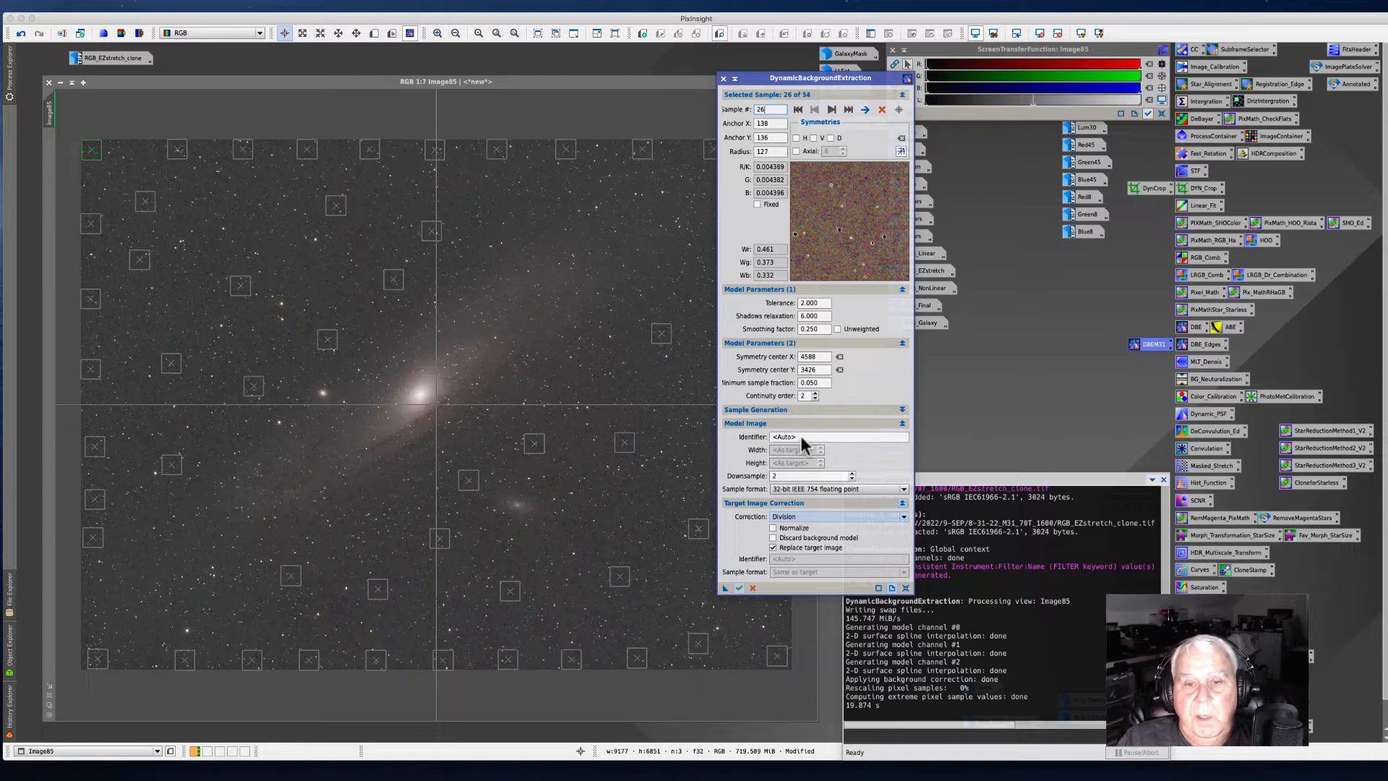
left_click(886, 517)
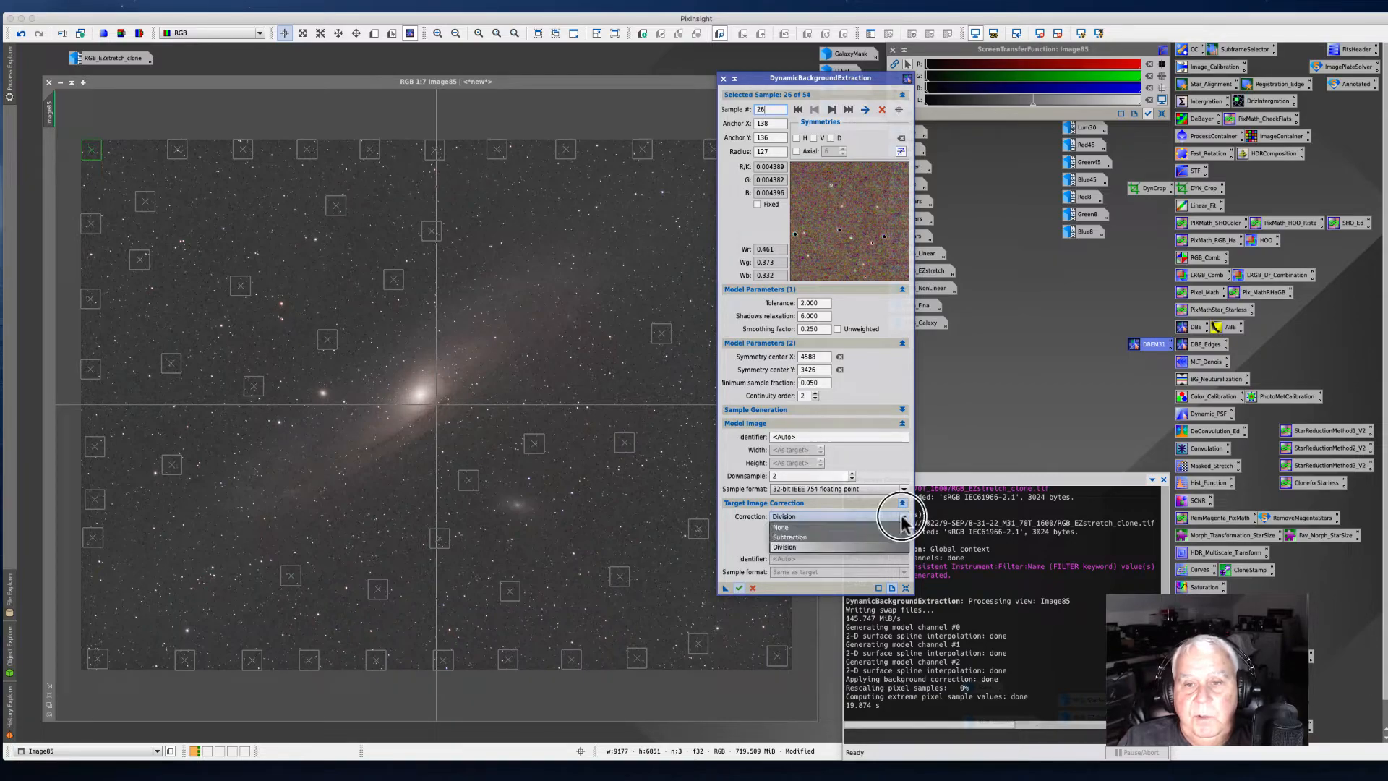
left_click(815, 540)
left_click(738, 588)
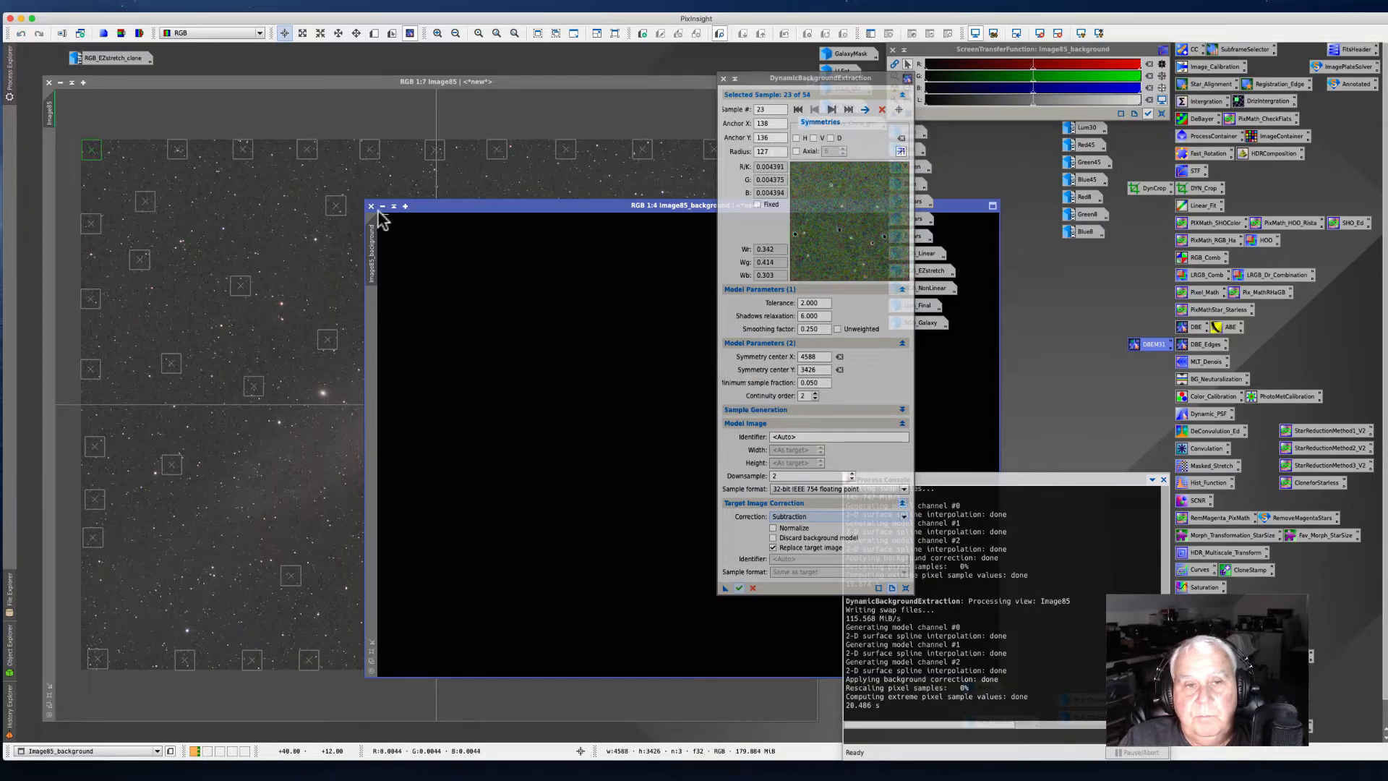
Step: Close the new background model window and end the DynamicBackgroundExtraction session
left_click(370, 206)
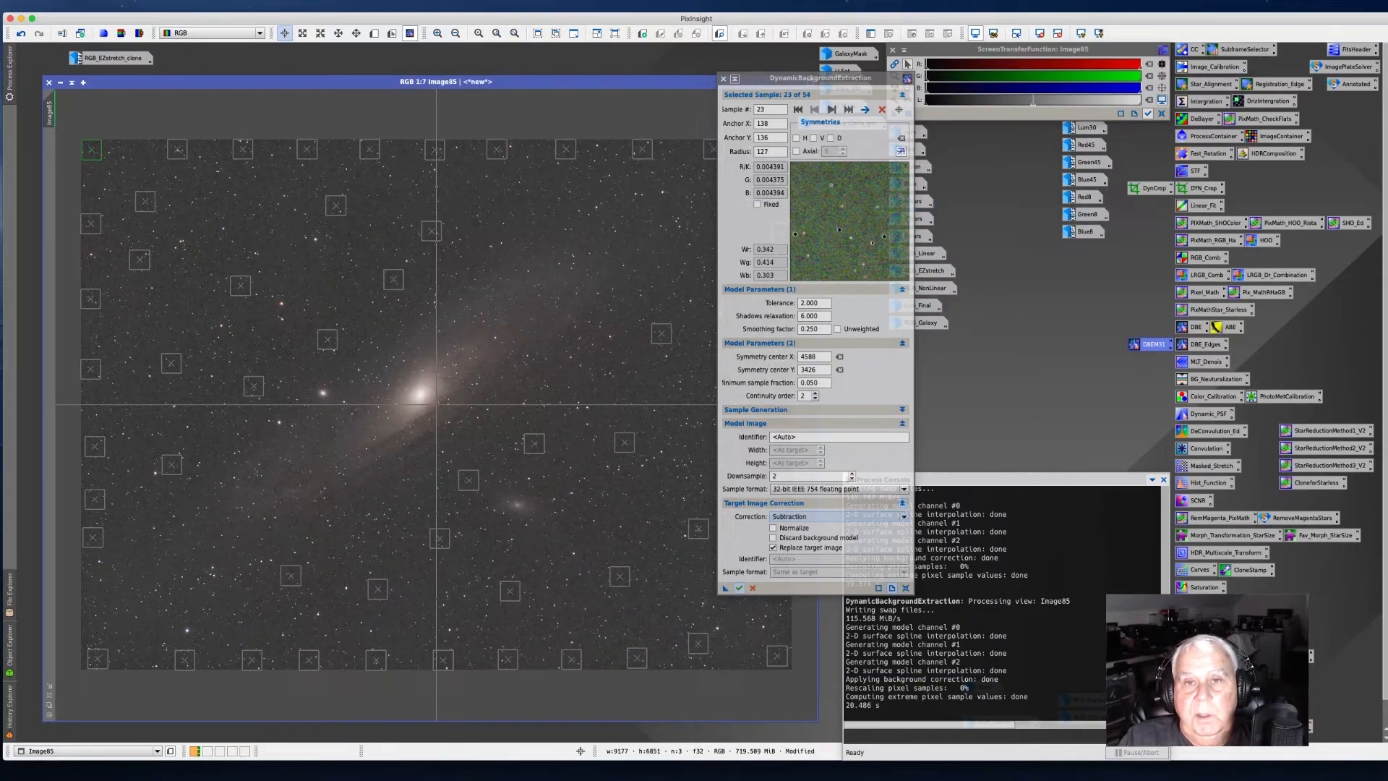
left_click(723, 79)
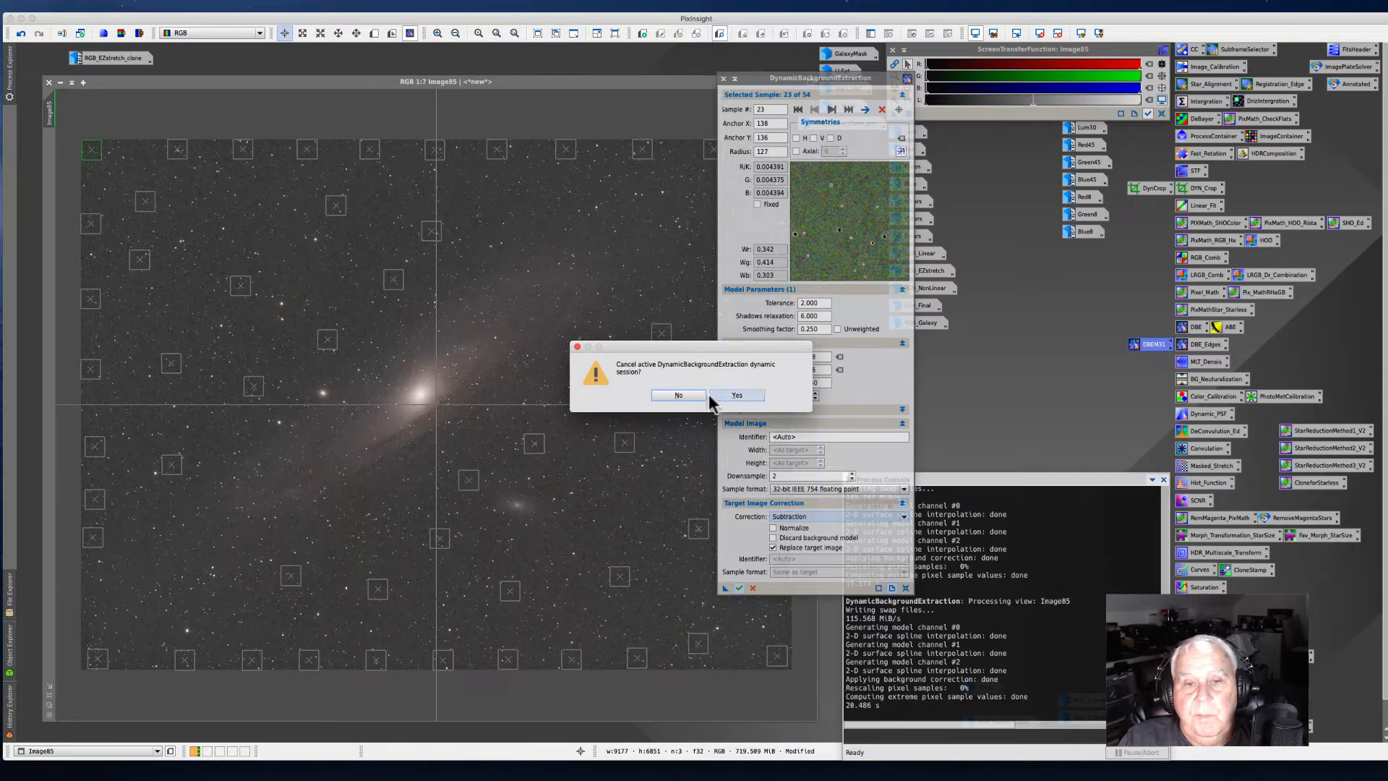
left_click(734, 396)
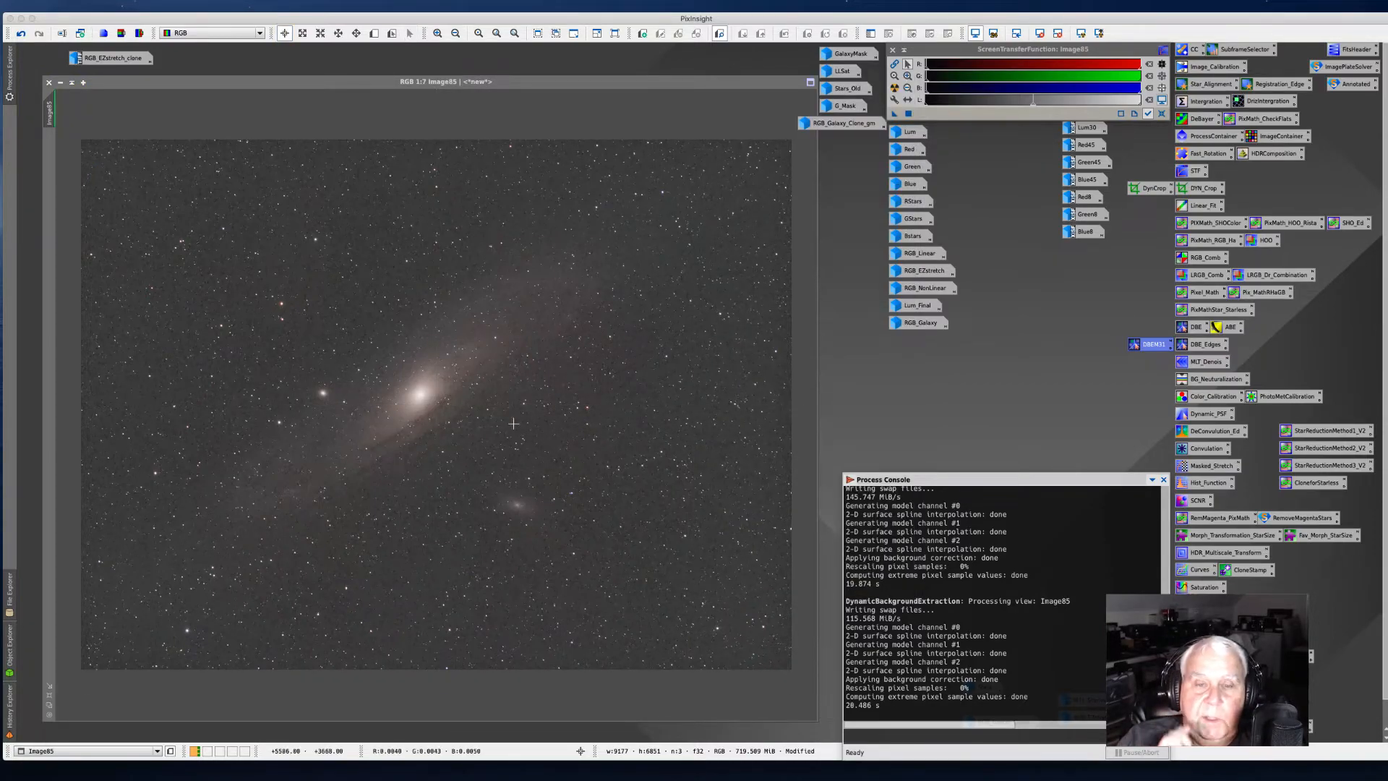
Step: Open the MLT denoise MultiscaleLinearTransform icon and apply its noise reduction to the image
double_click(1193, 366)
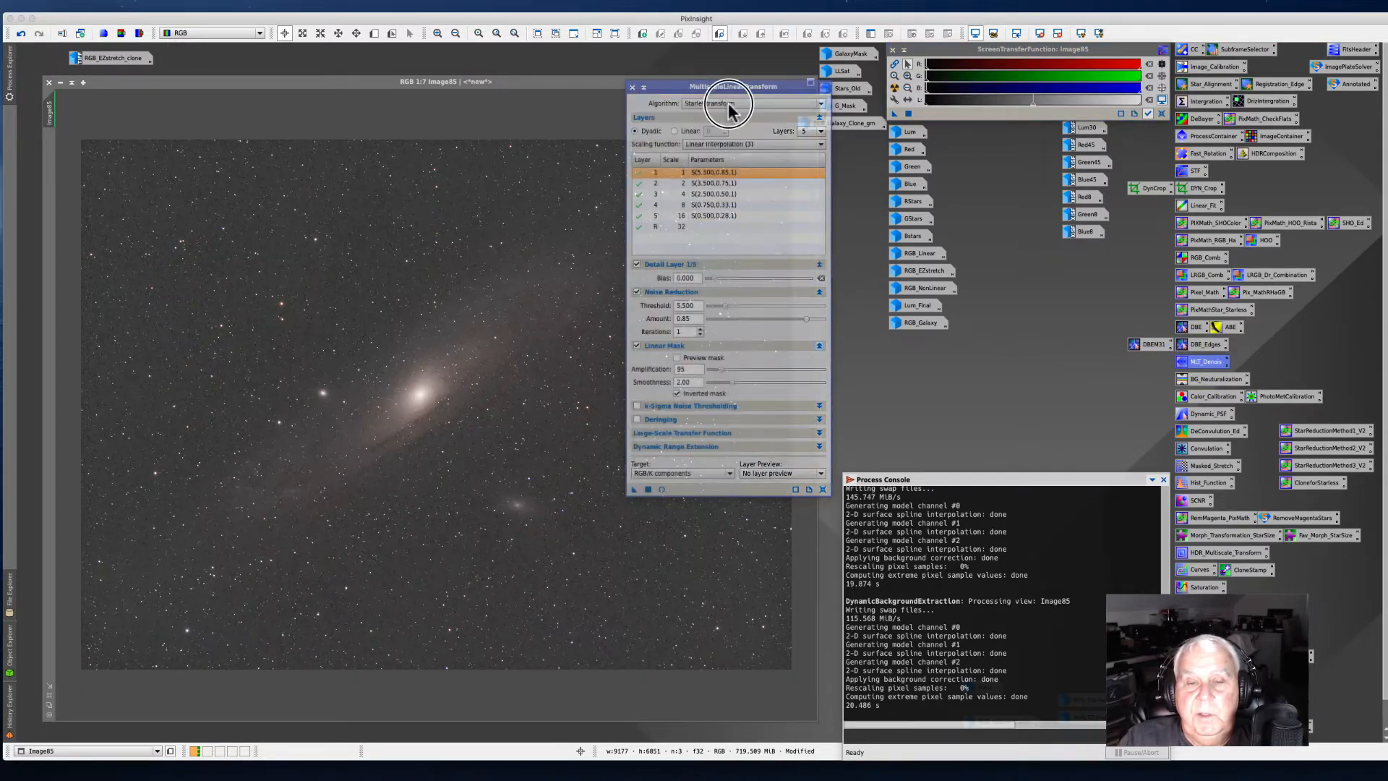
left_click_drag(682, 88, 813, 123)
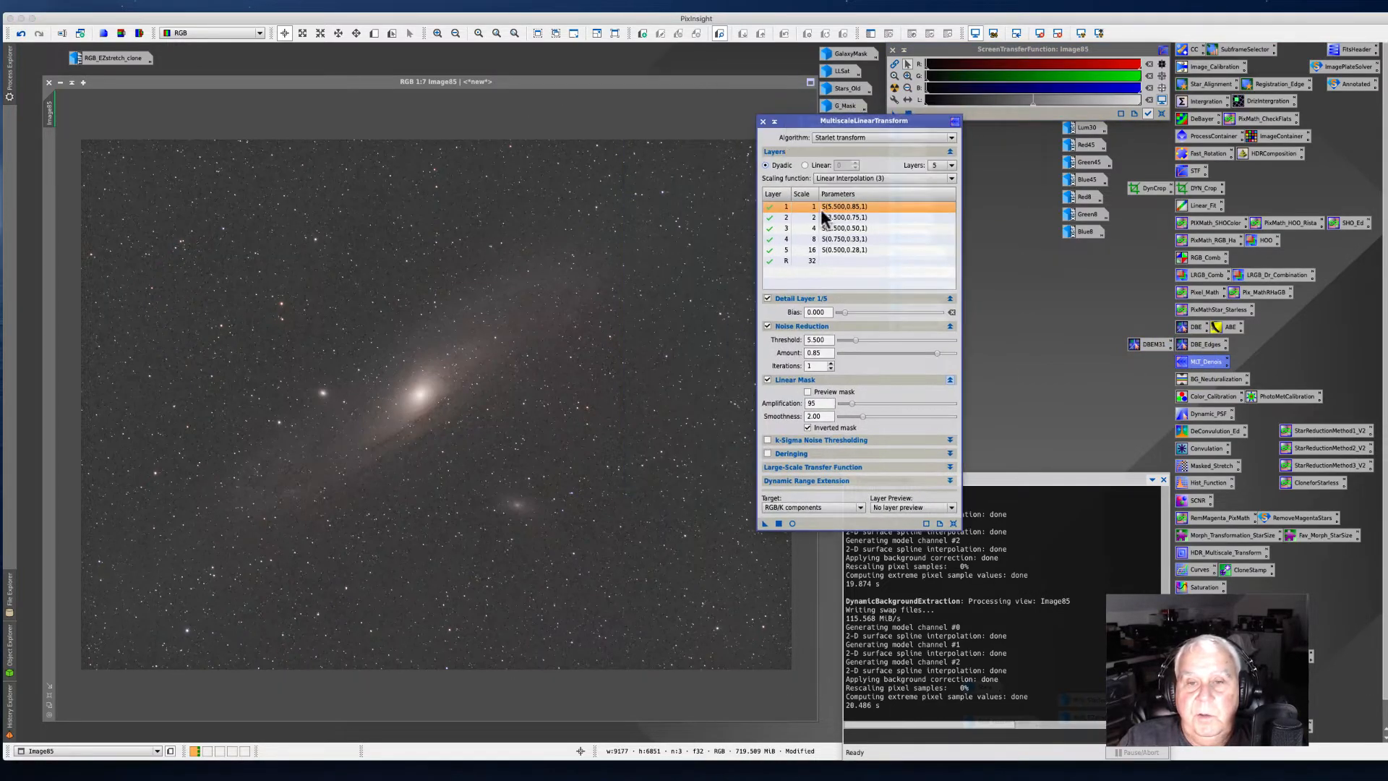
left_click(768, 379)
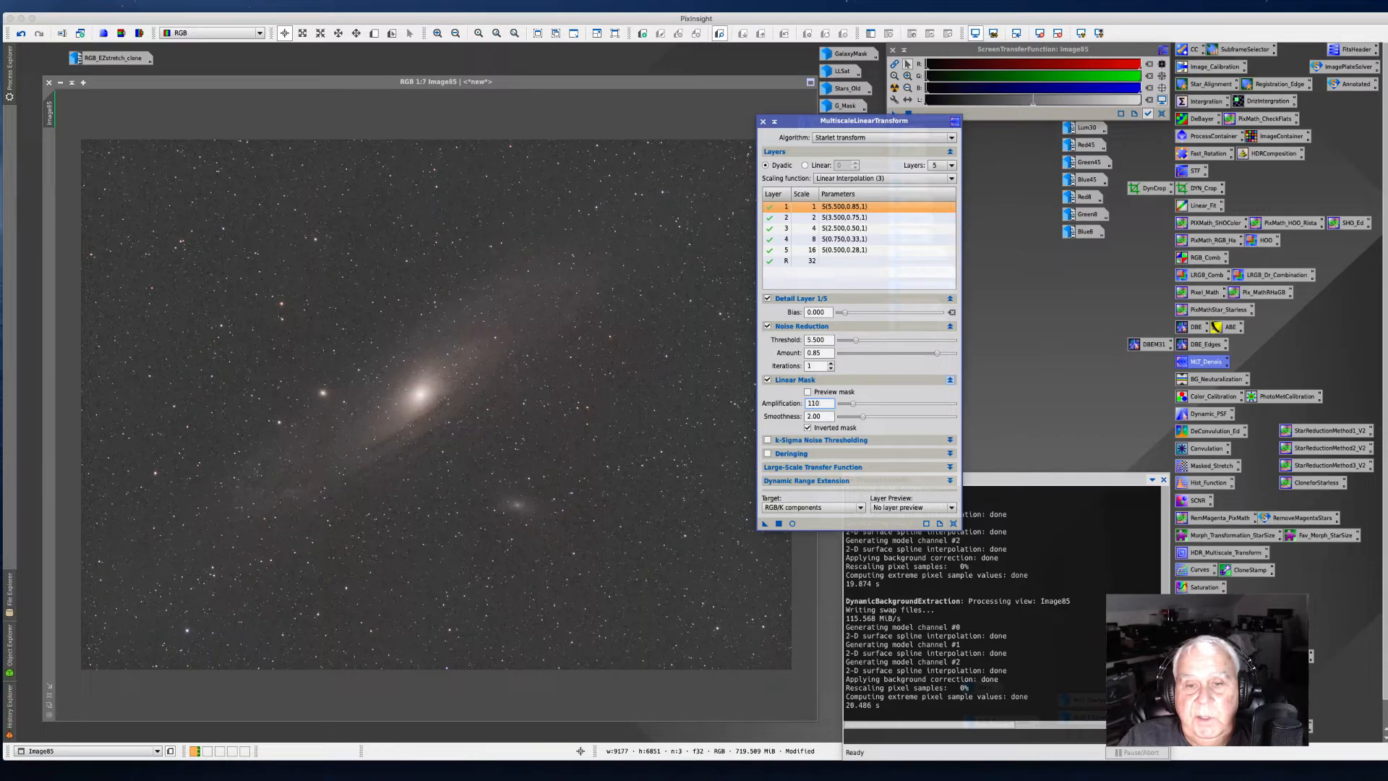
left_click_drag(764, 523, 519, 514)
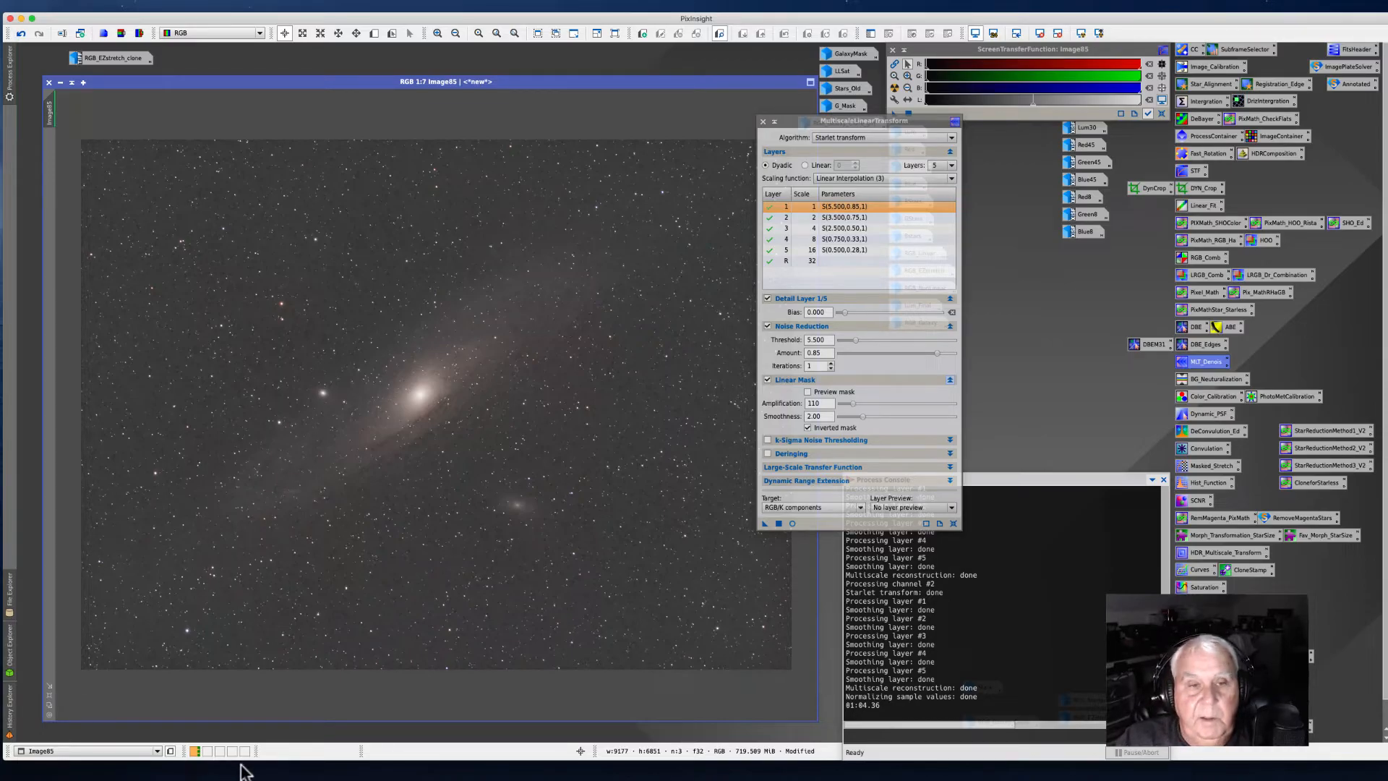
Step: Zoom in and out to examine the denoised background, then close the MultiscaleLinearTransform dialog
scroll(375, 434, "up", 6)
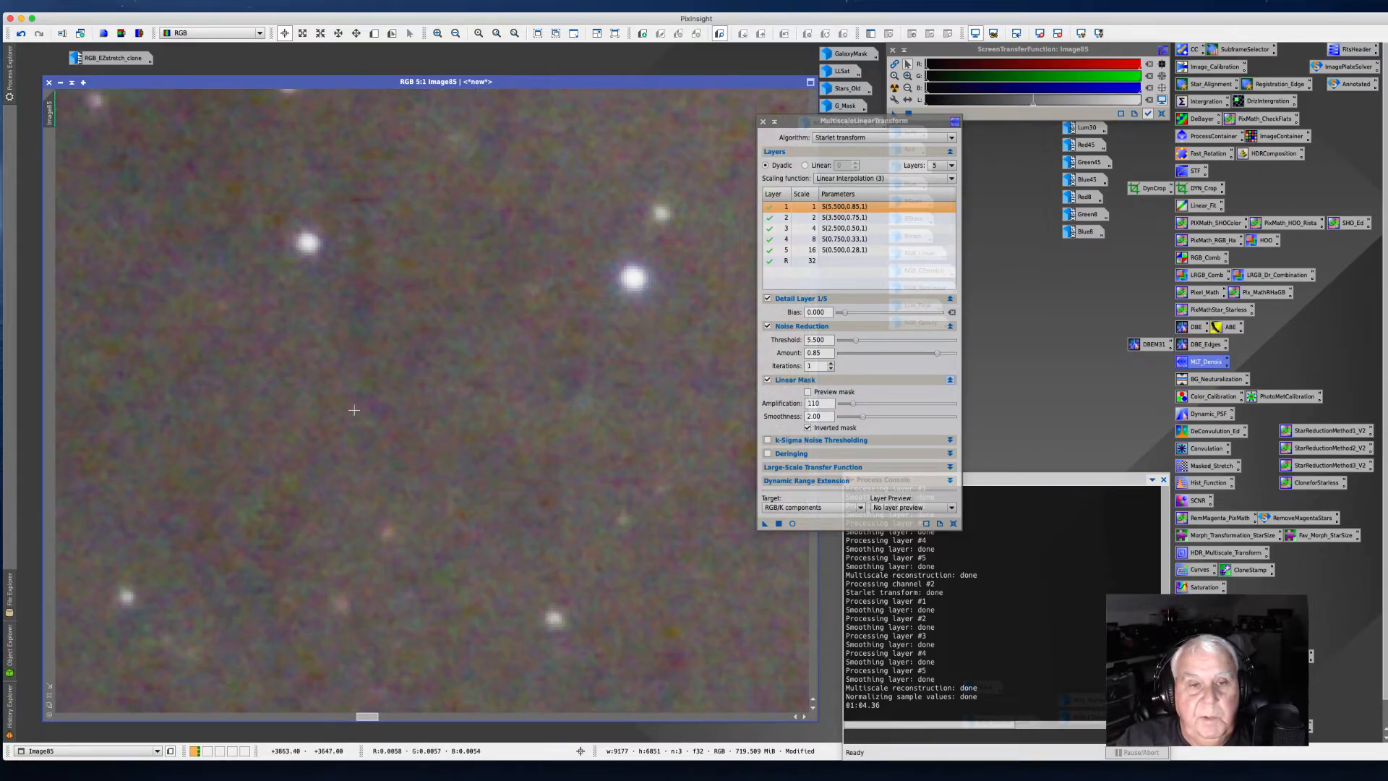
scroll(344, 412, "up", 1)
scroll(344, 412, "down", 3)
scroll(342, 412, "up", 2)
scroll(342, 412, "down", 3)
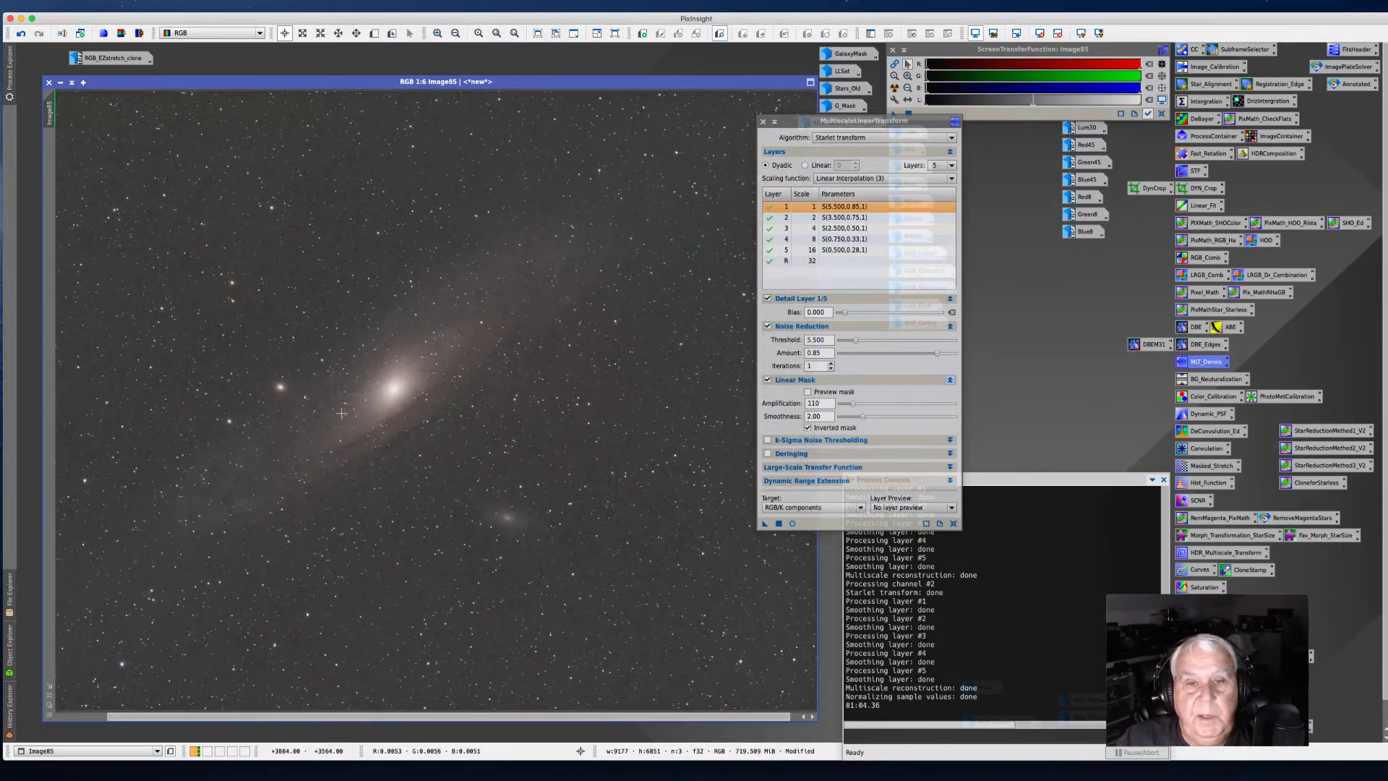
scroll(342, 412, "down", 3)
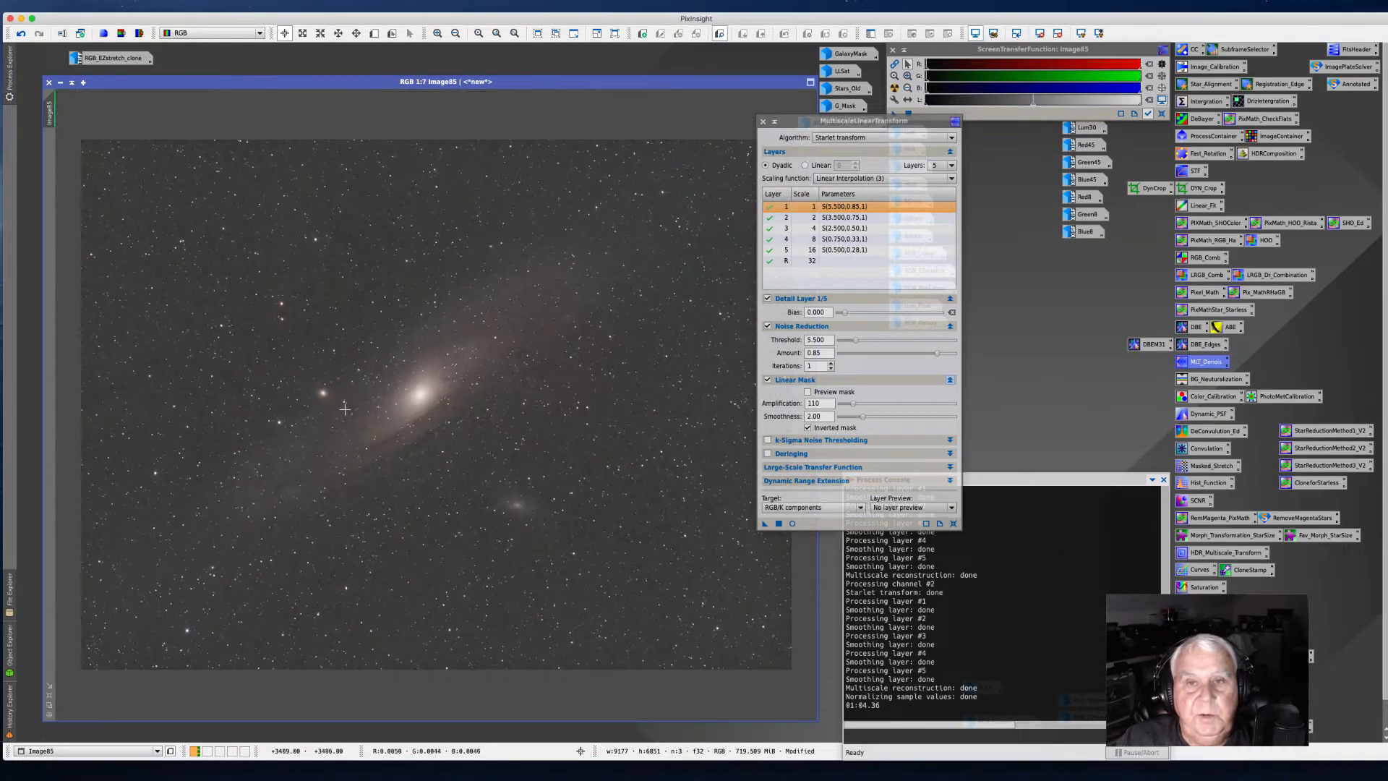
left_click(762, 121)
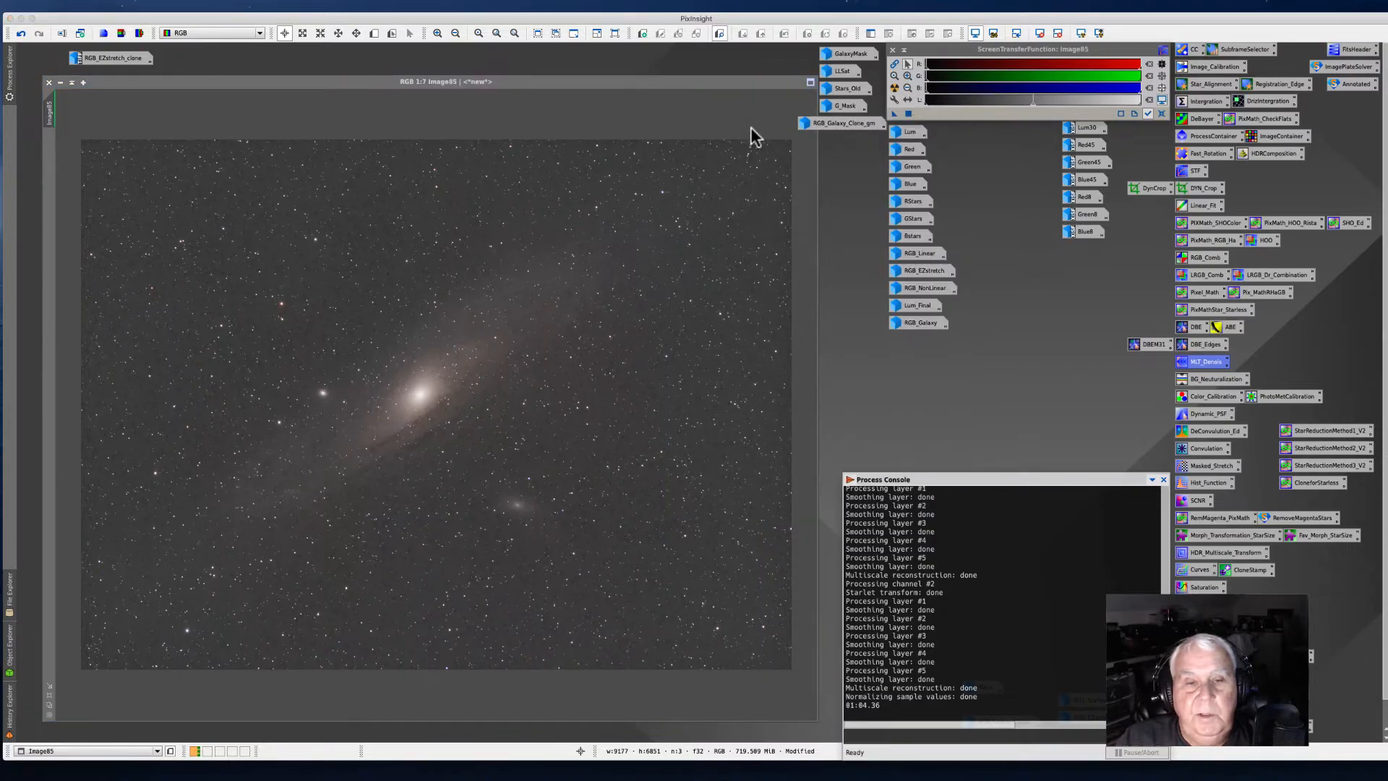
Step: Run the AutoColor utility script on the image
left_click_drag(279, 84, 288, 82)
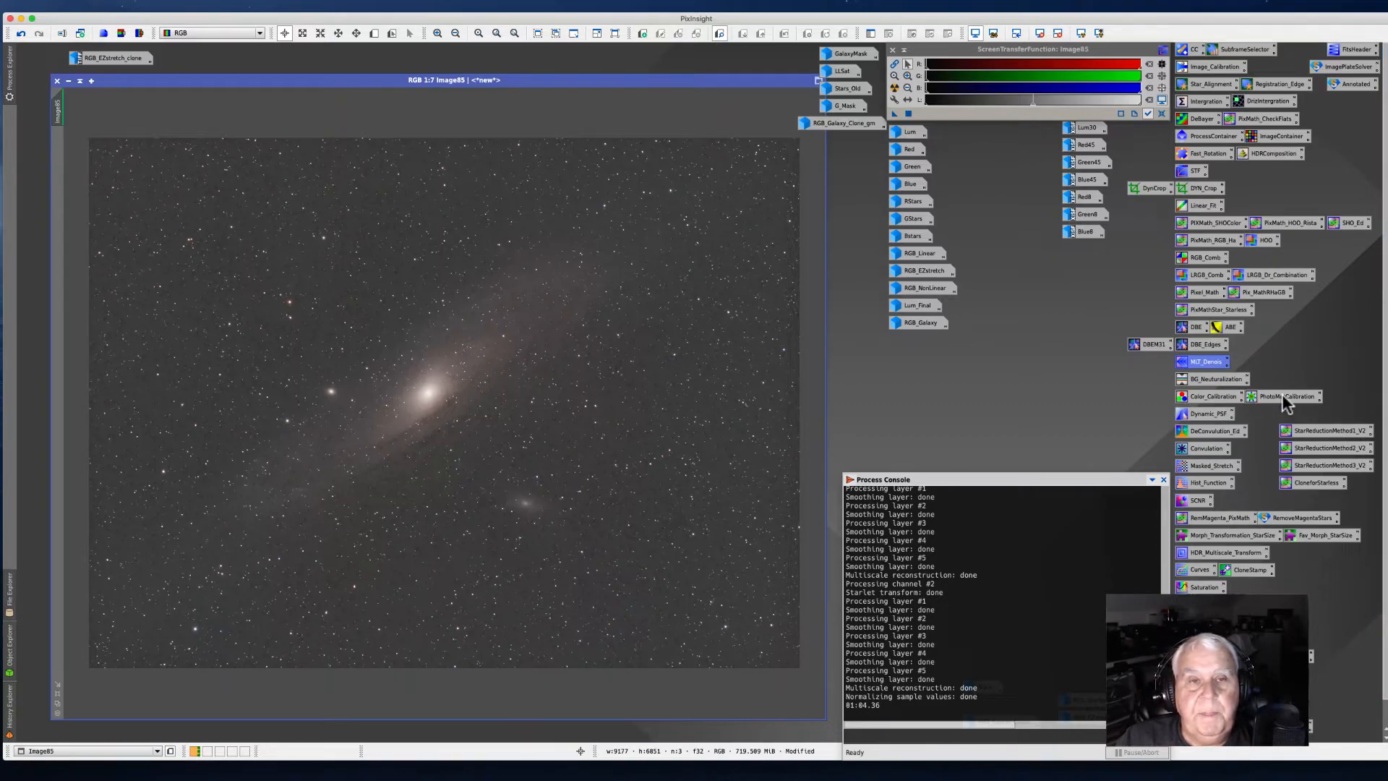
left_click(396, 64)
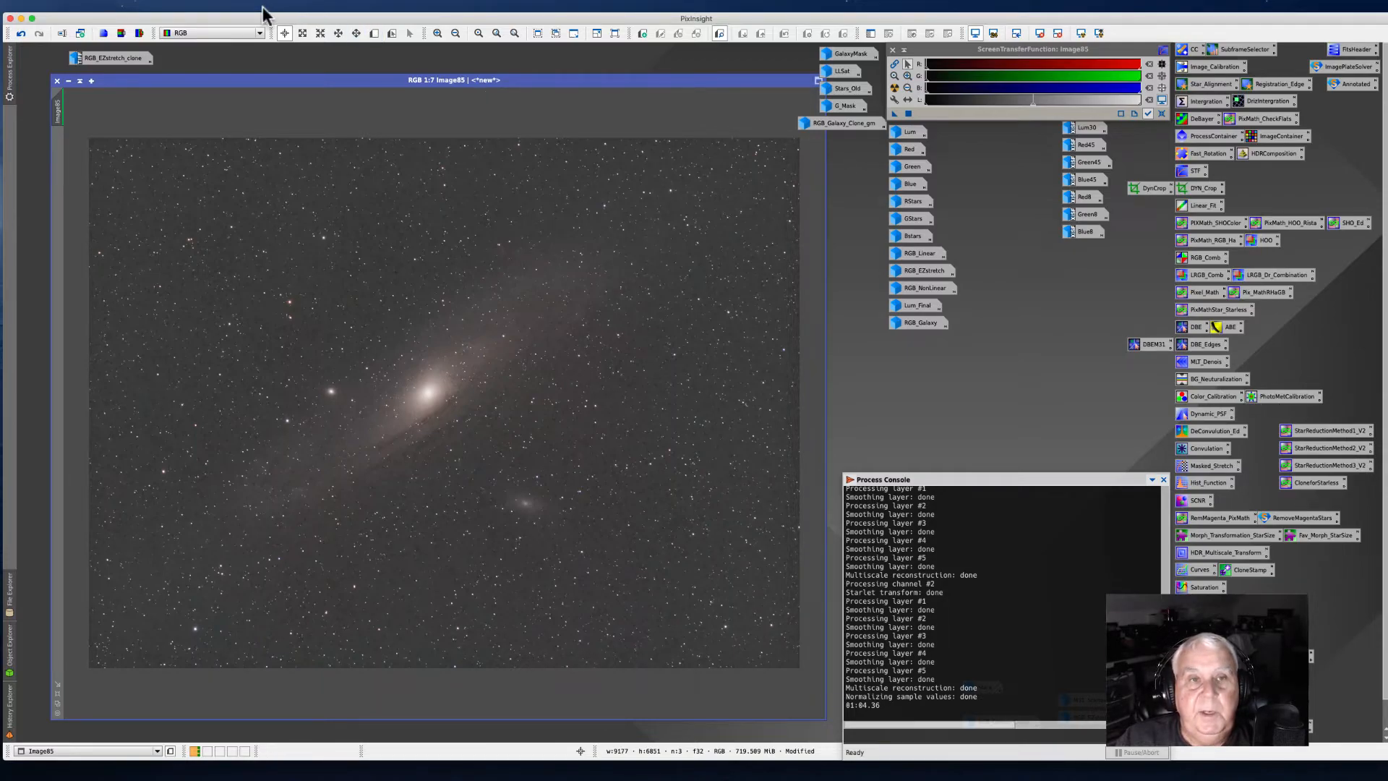
left_click(295, 6)
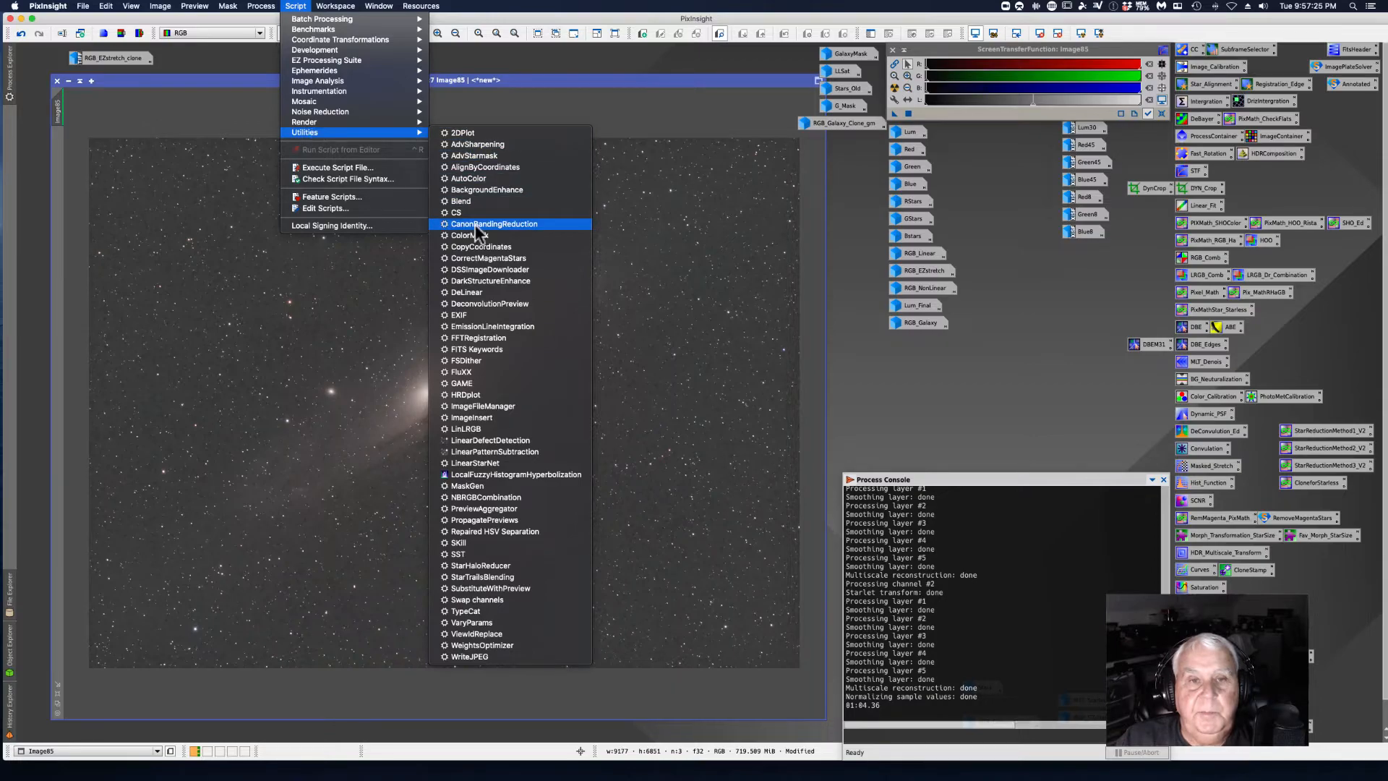
mouse_move(319, 131)
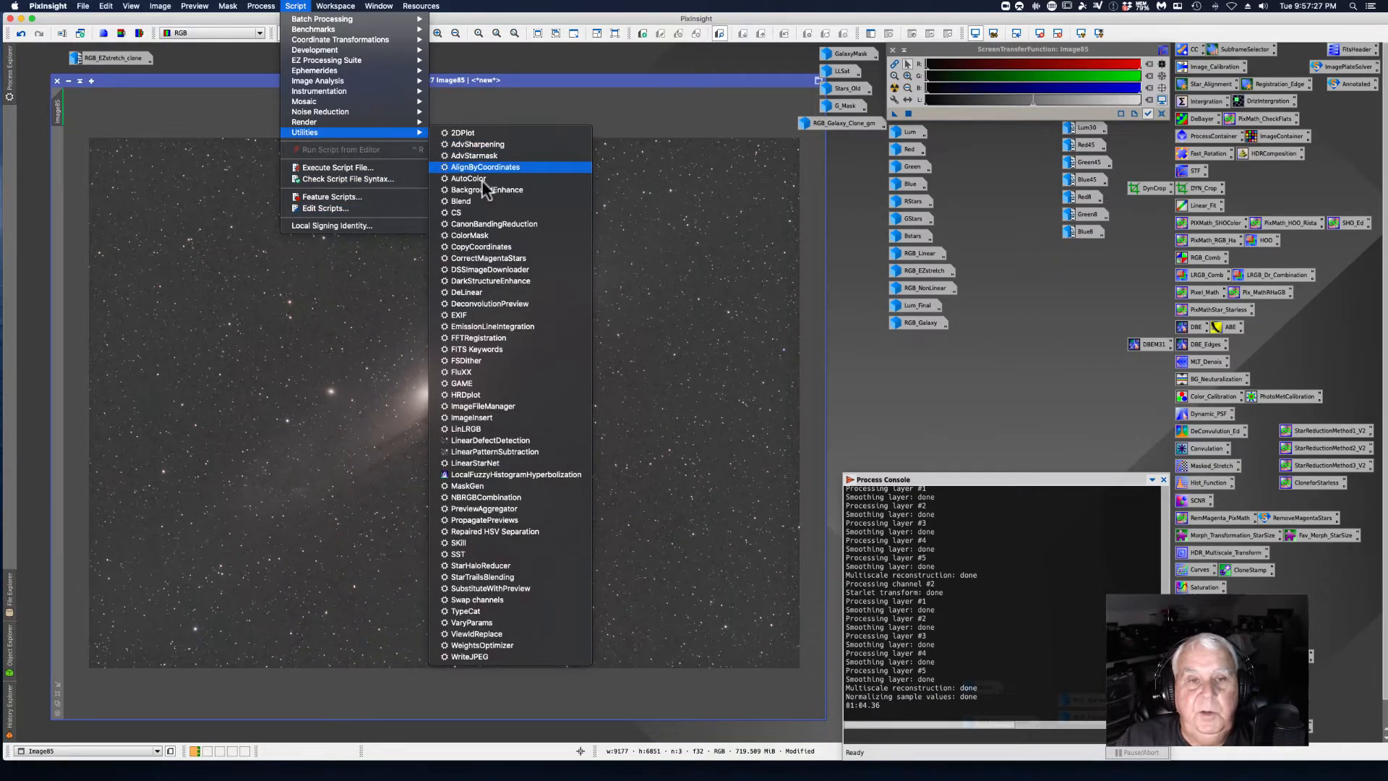
left_click(462, 178)
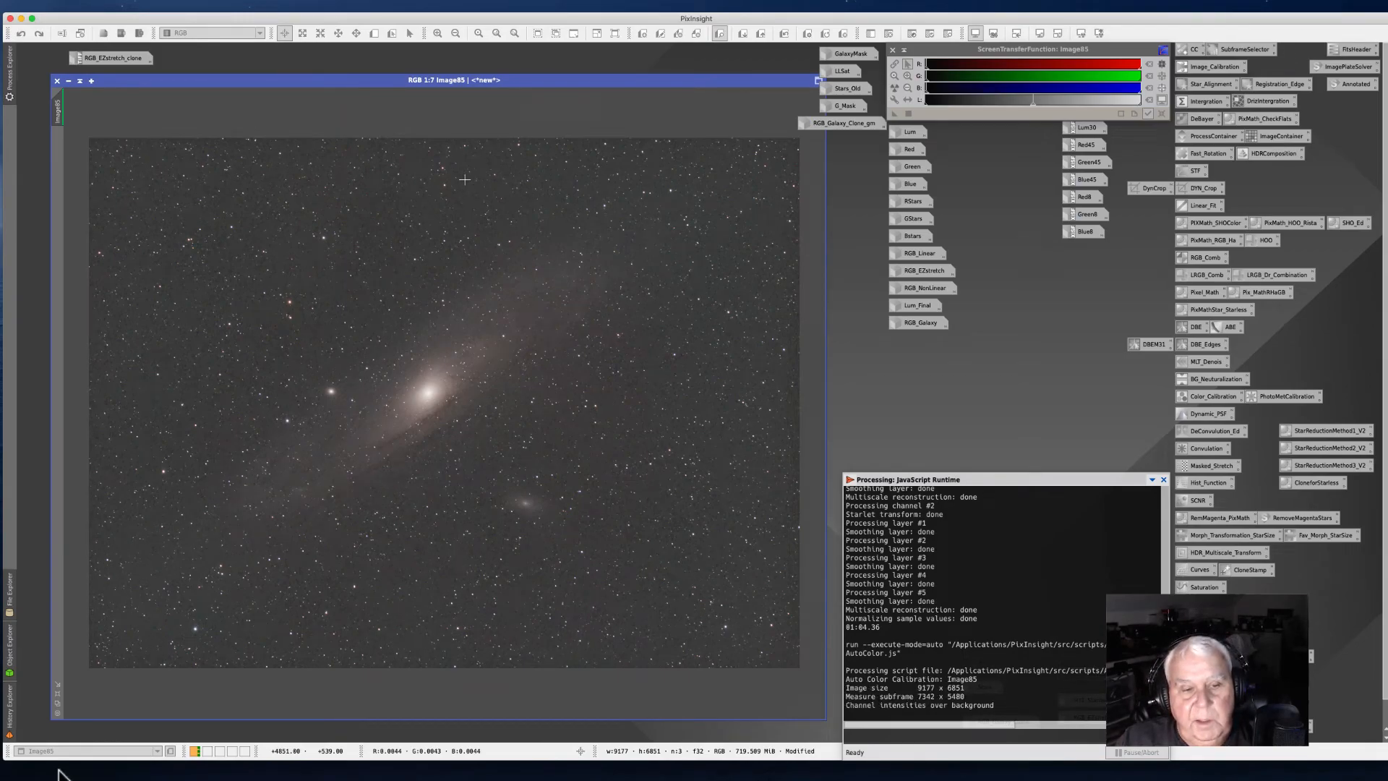
Step: Switch to Chrome and copy the skypixels.at PixInsight scripts page address
left_click(143, 759)
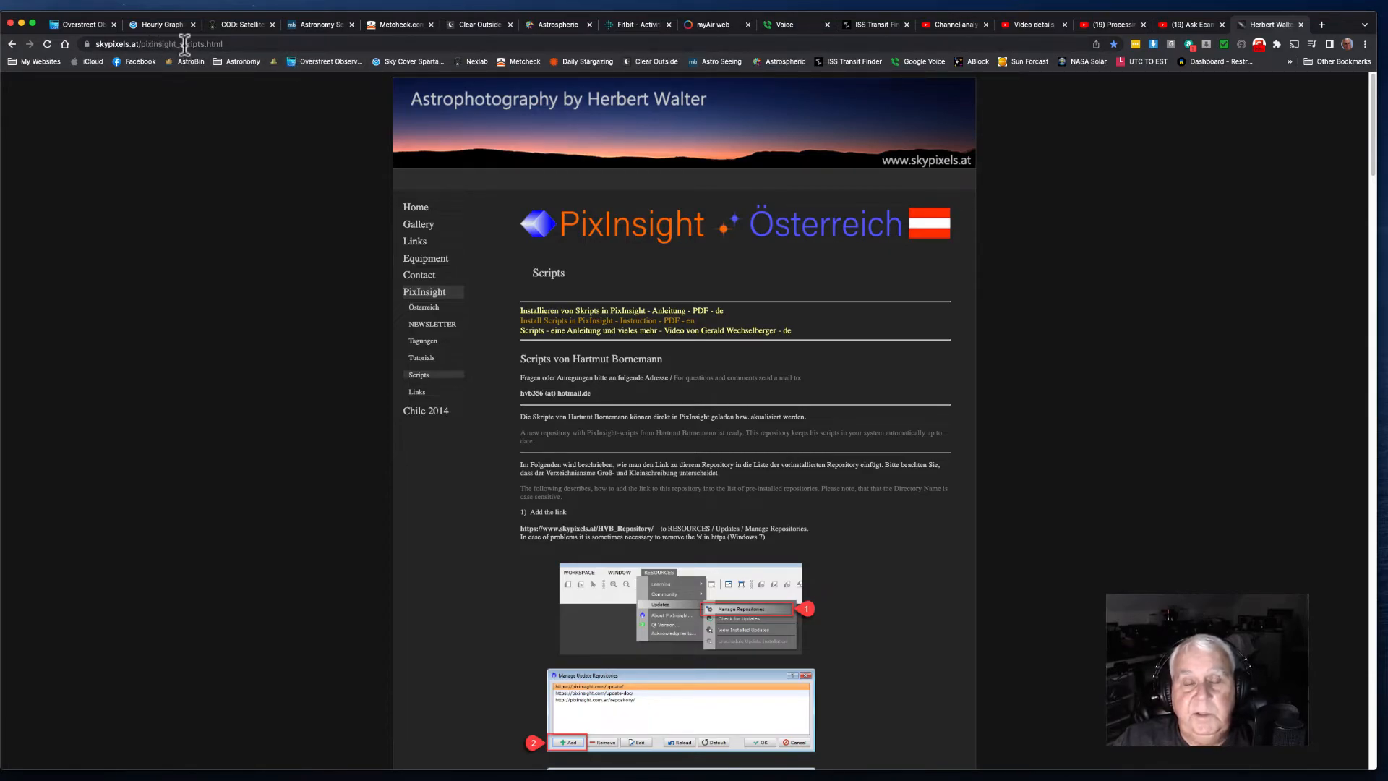
left_click(224, 45)
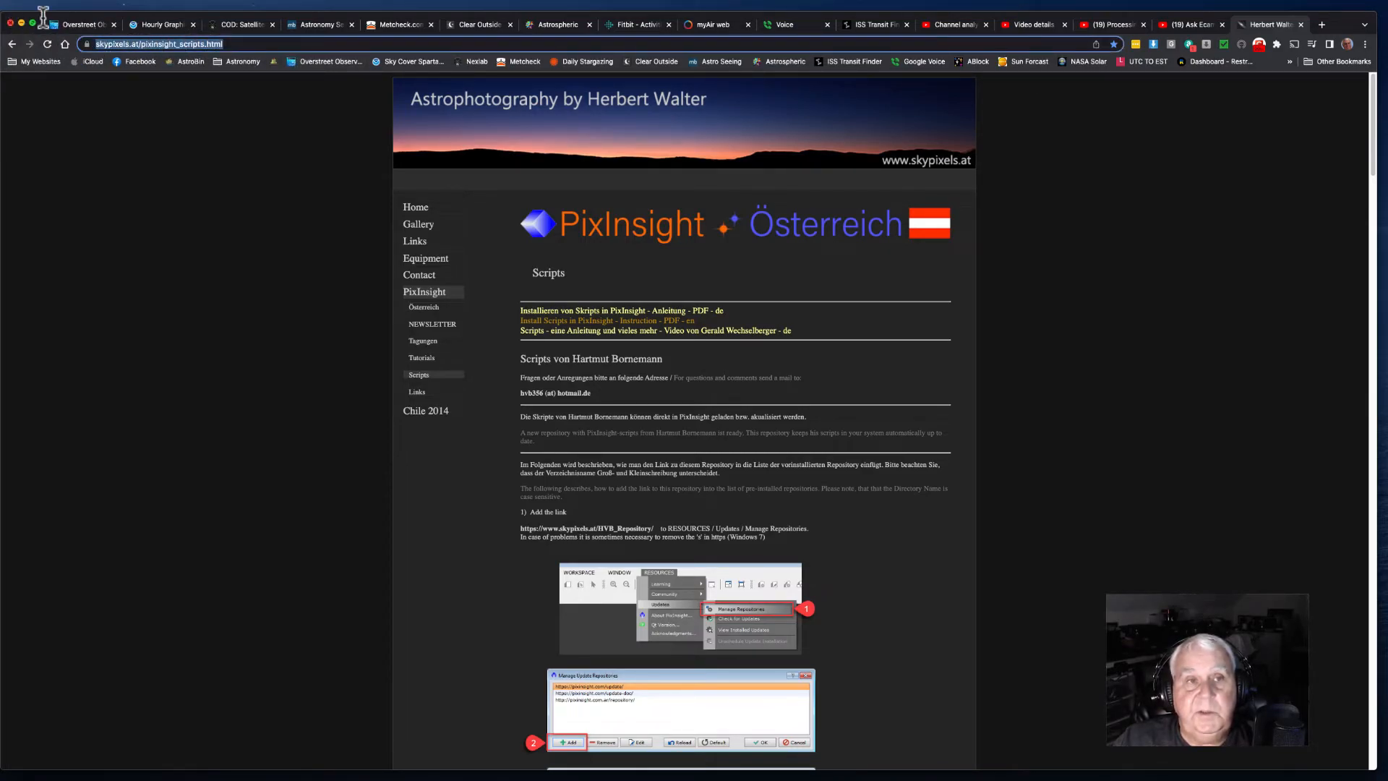
left_click(102, 5)
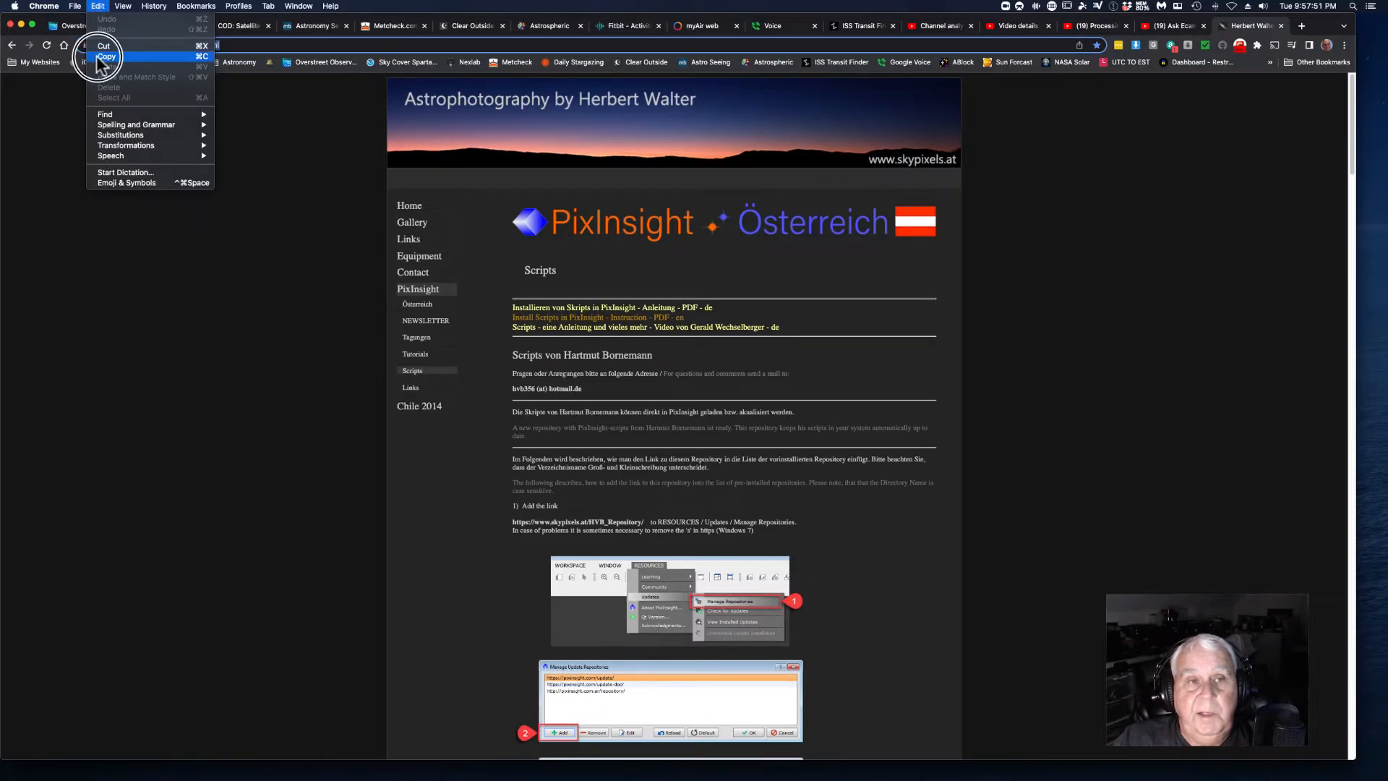
left_click(97, 55)
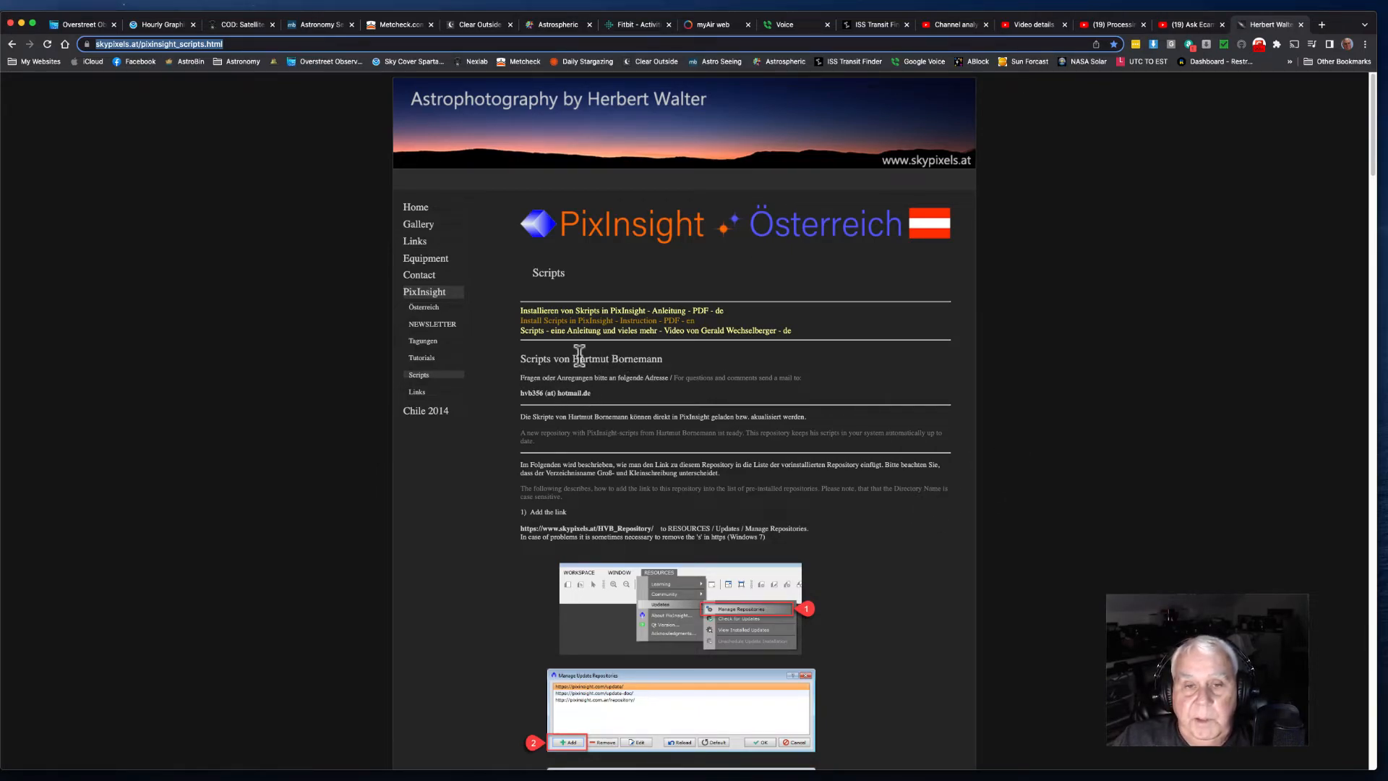
Step: Scroll through the scripts page to review the script list and repository instructions, then return to PixInsight
scroll(561, 348, "down", 15)
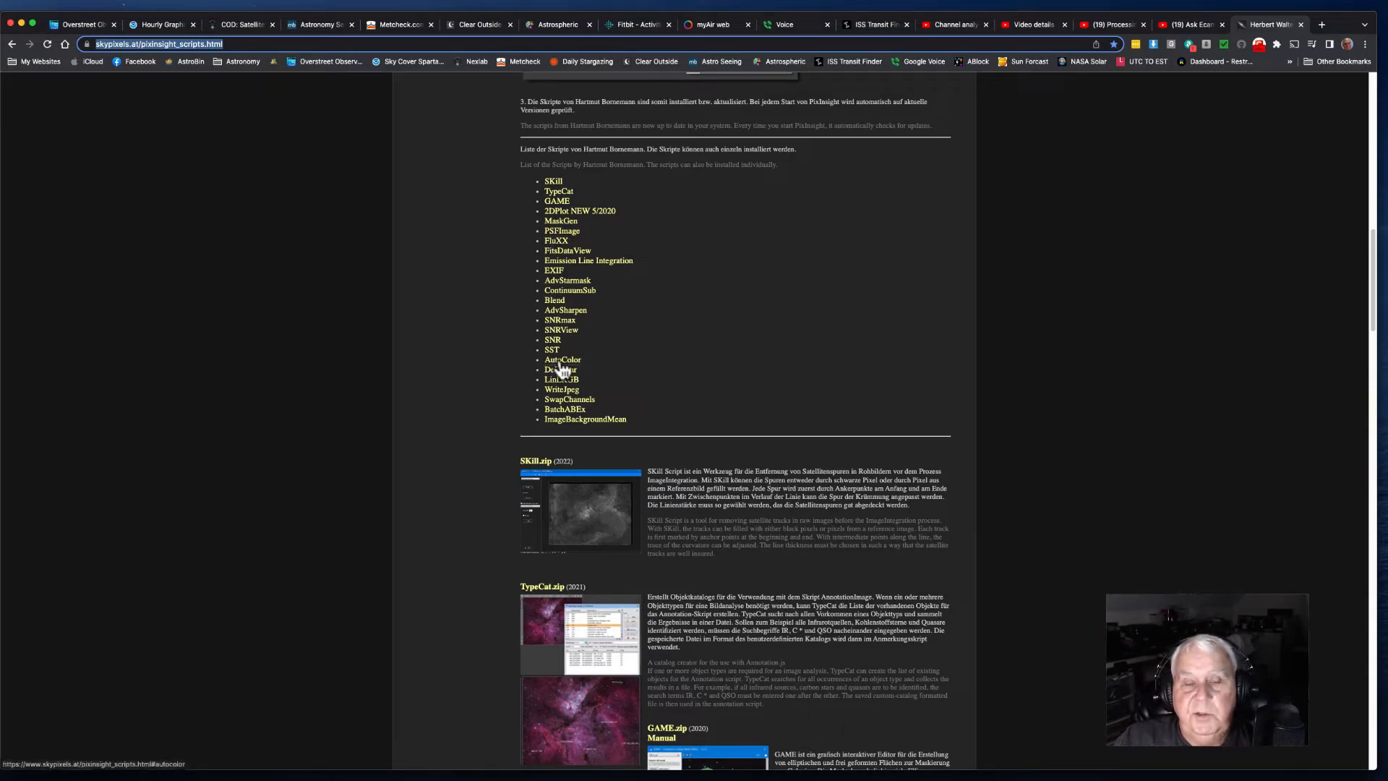
scroll(650, 214, "up", 10)
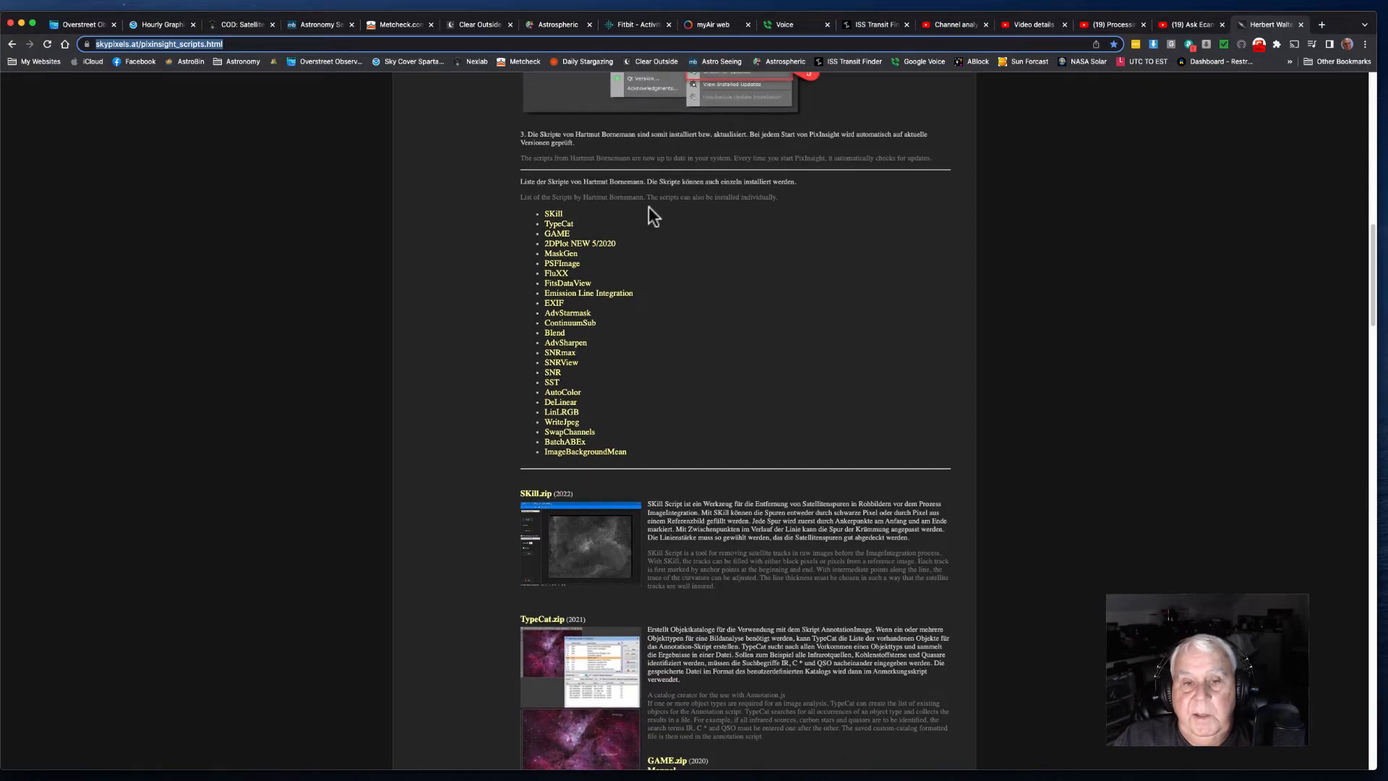
scroll(655, 210, "up", 7)
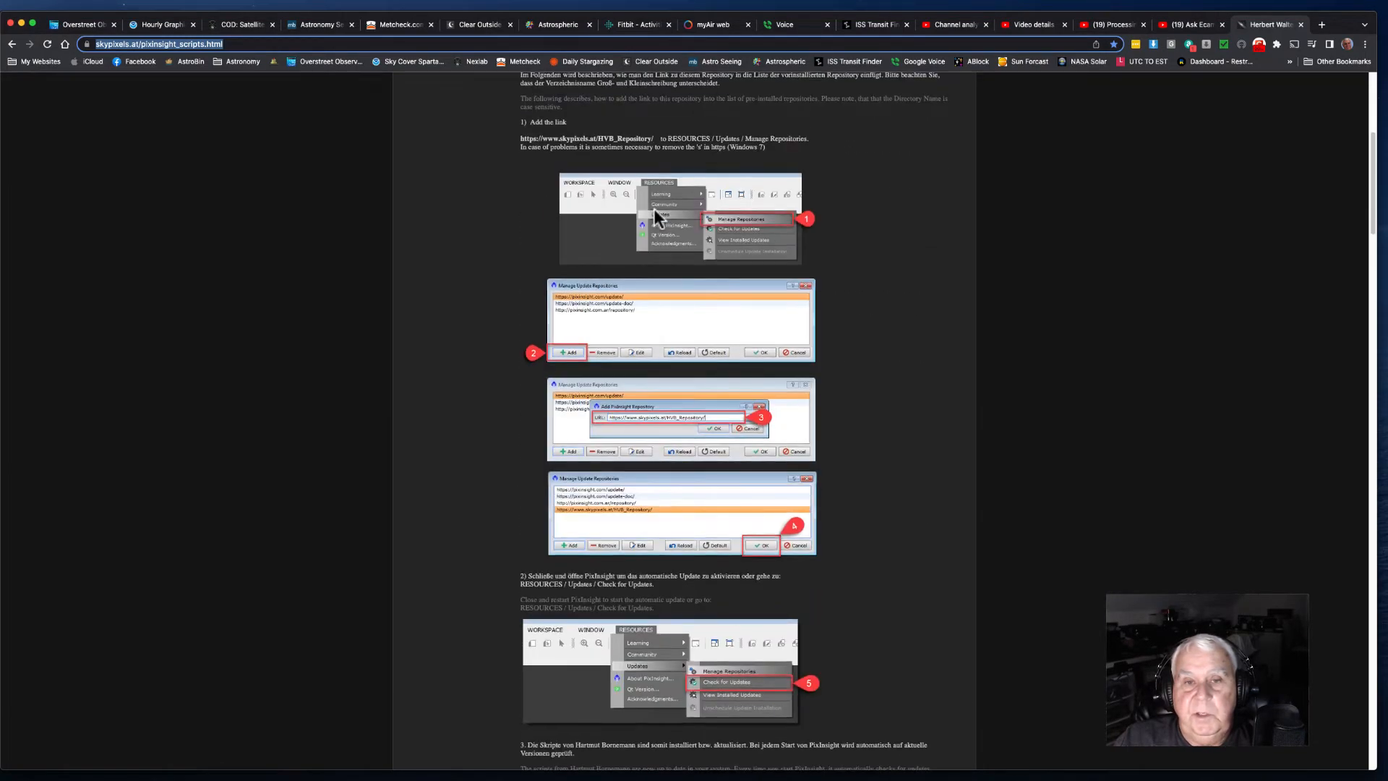
scroll(635, 168, "up", 3)
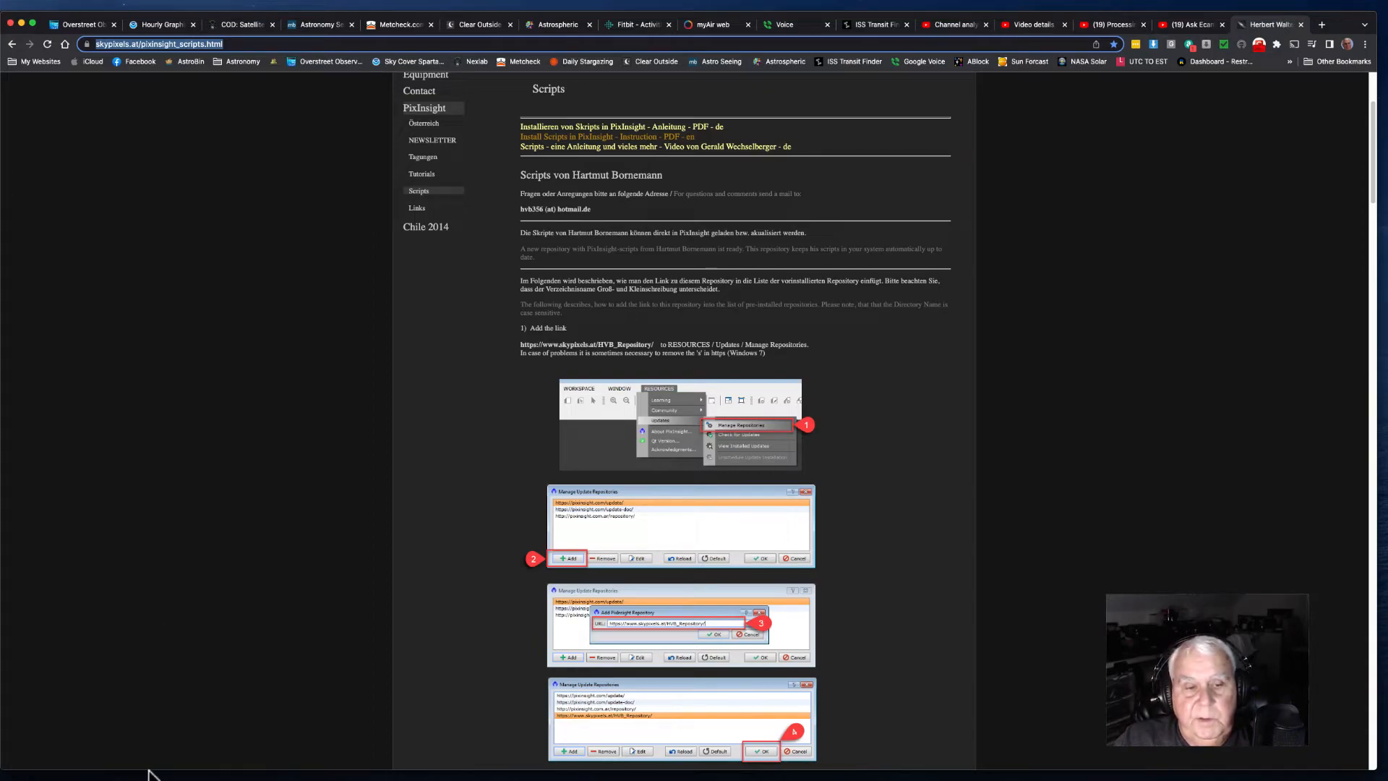
left_click(363, 756)
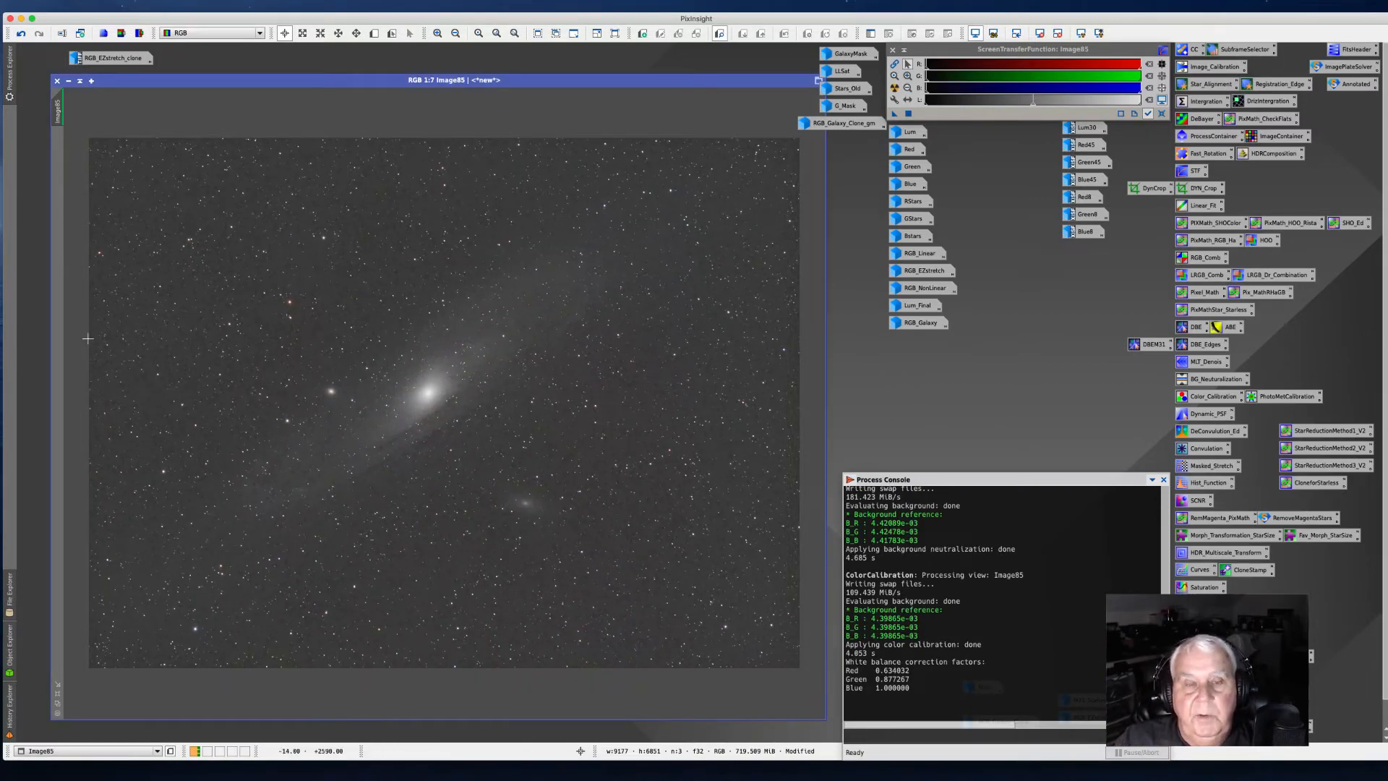
Step: Run the EZ Soft Stretch script from the EZ Processing Suite on the image
left_click_drag(135, 84, 133, 83)
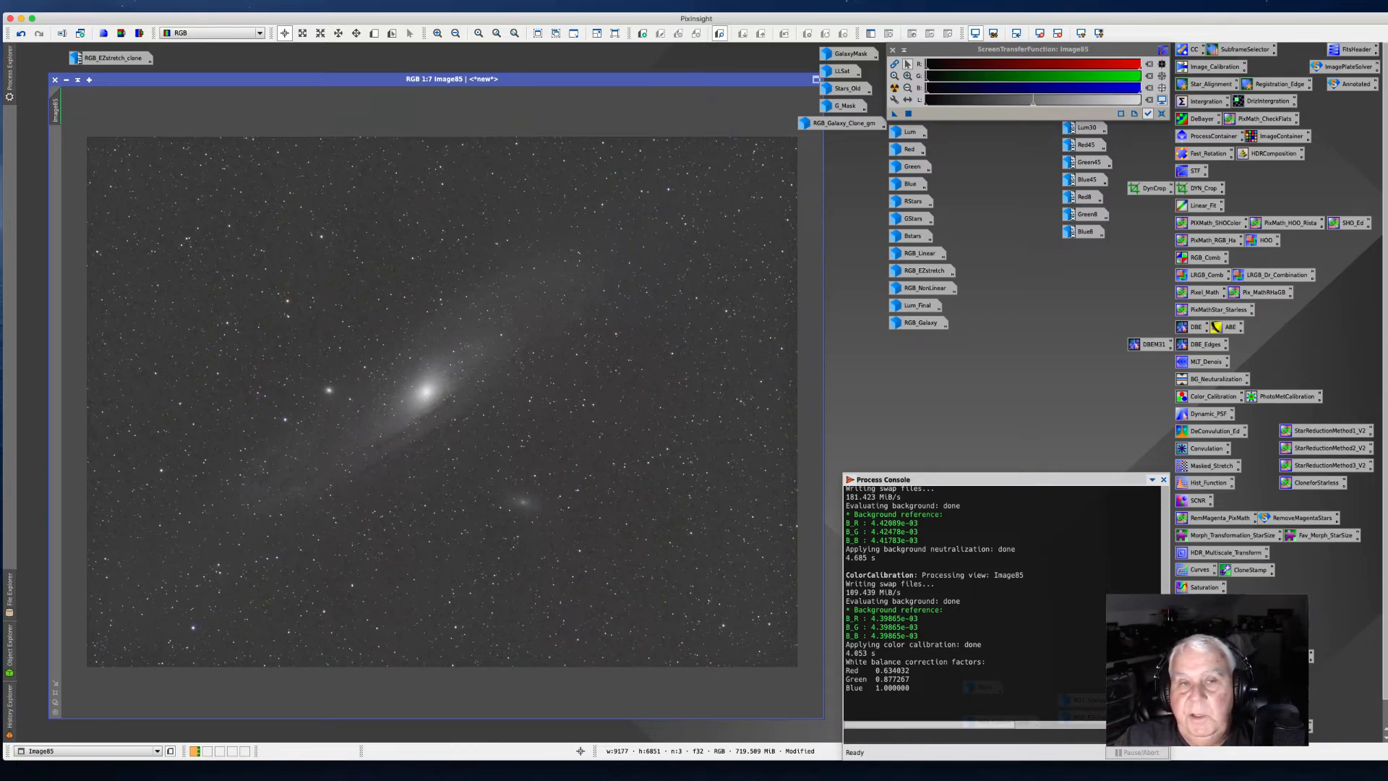
left_click(296, 6)
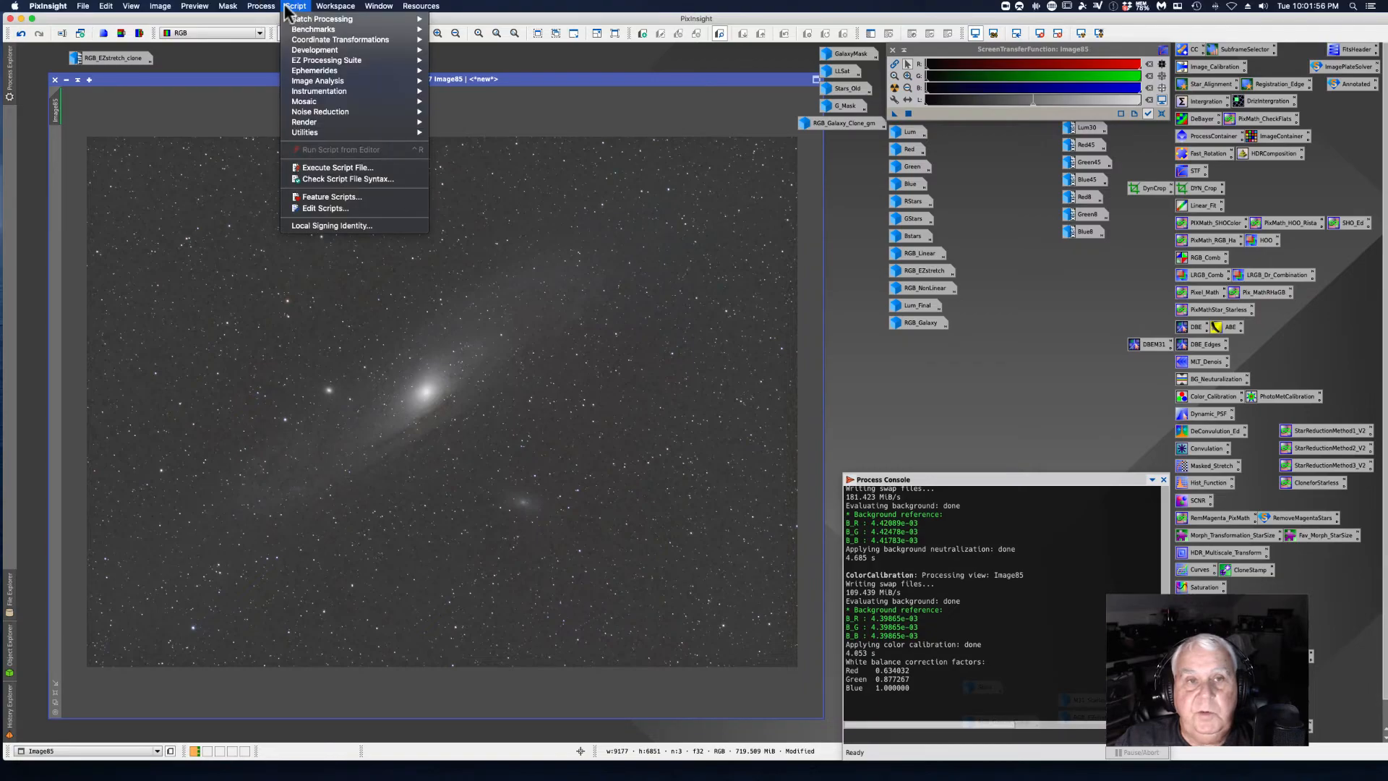
mouse_move(343, 62)
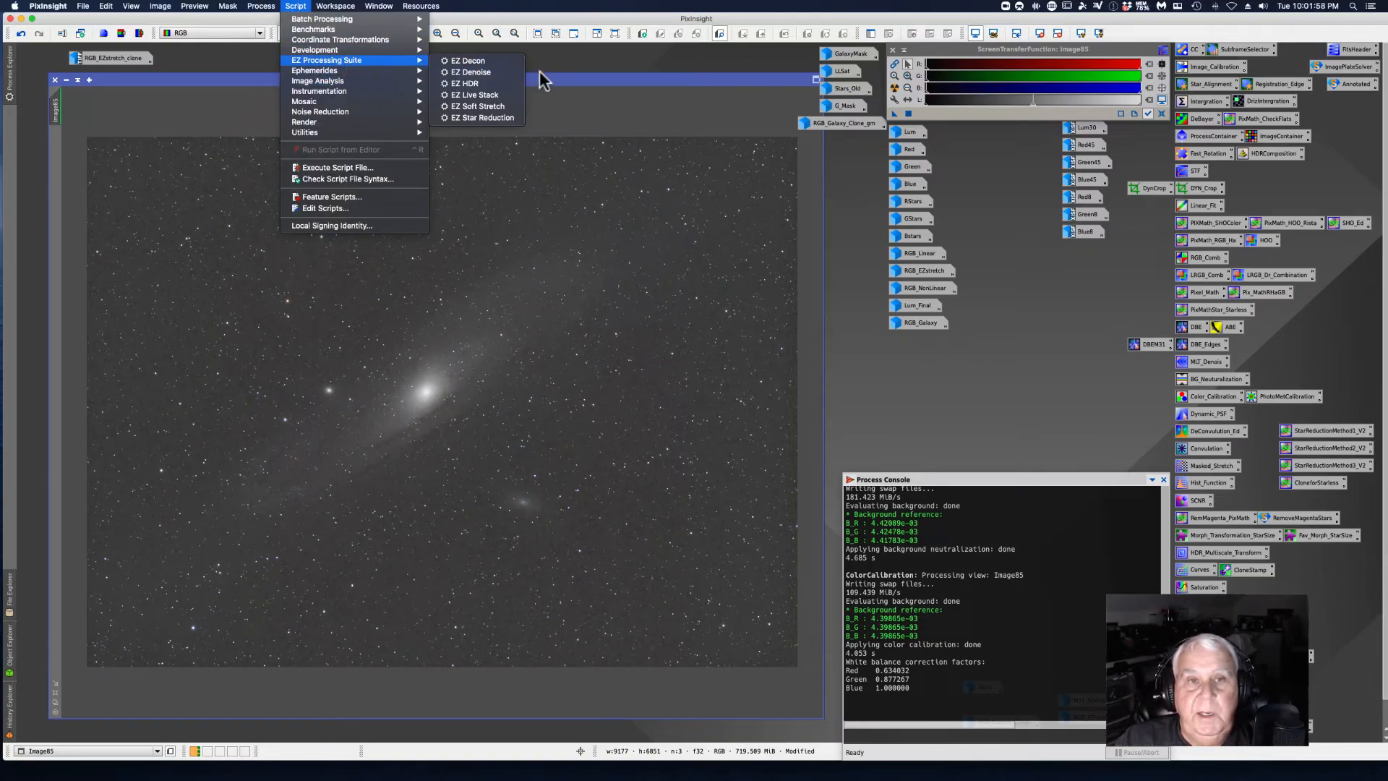
left_click(473, 107)
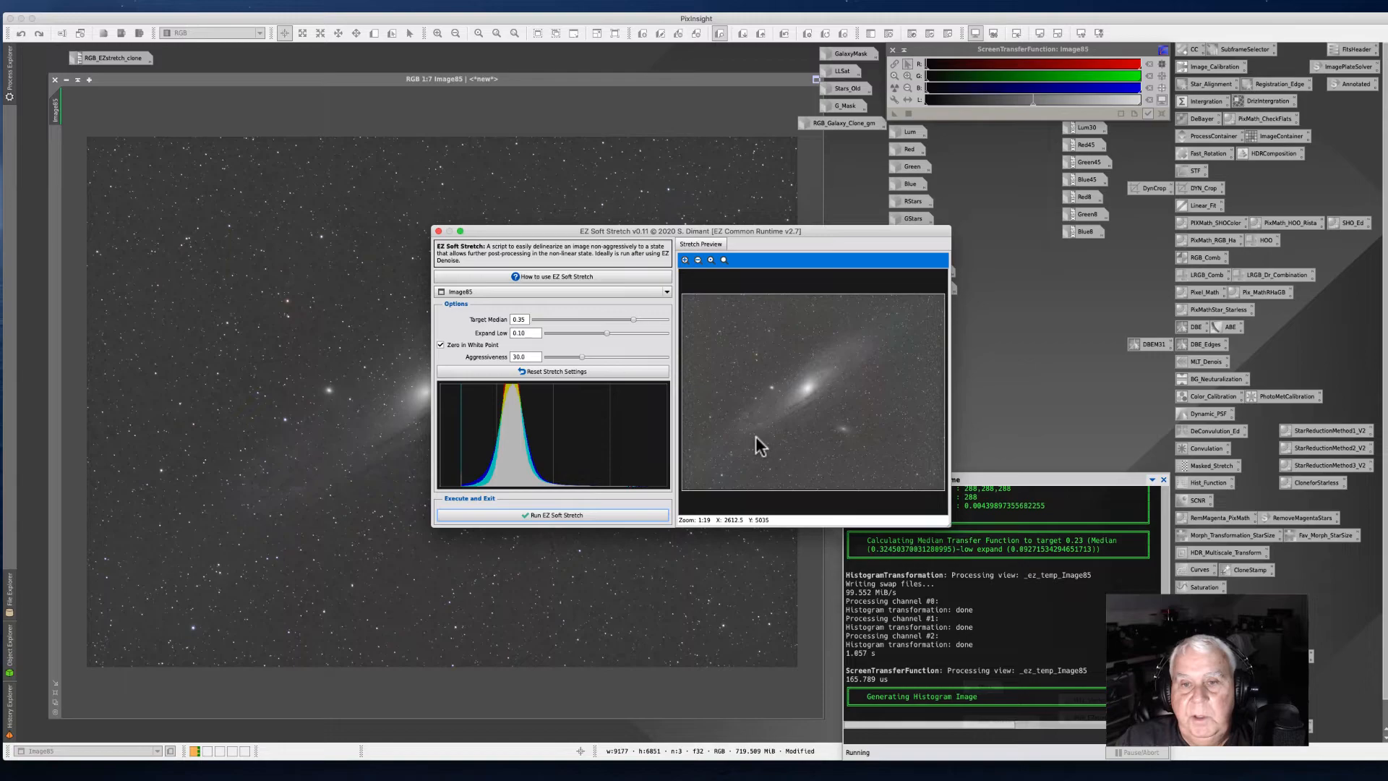
left_click(545, 514)
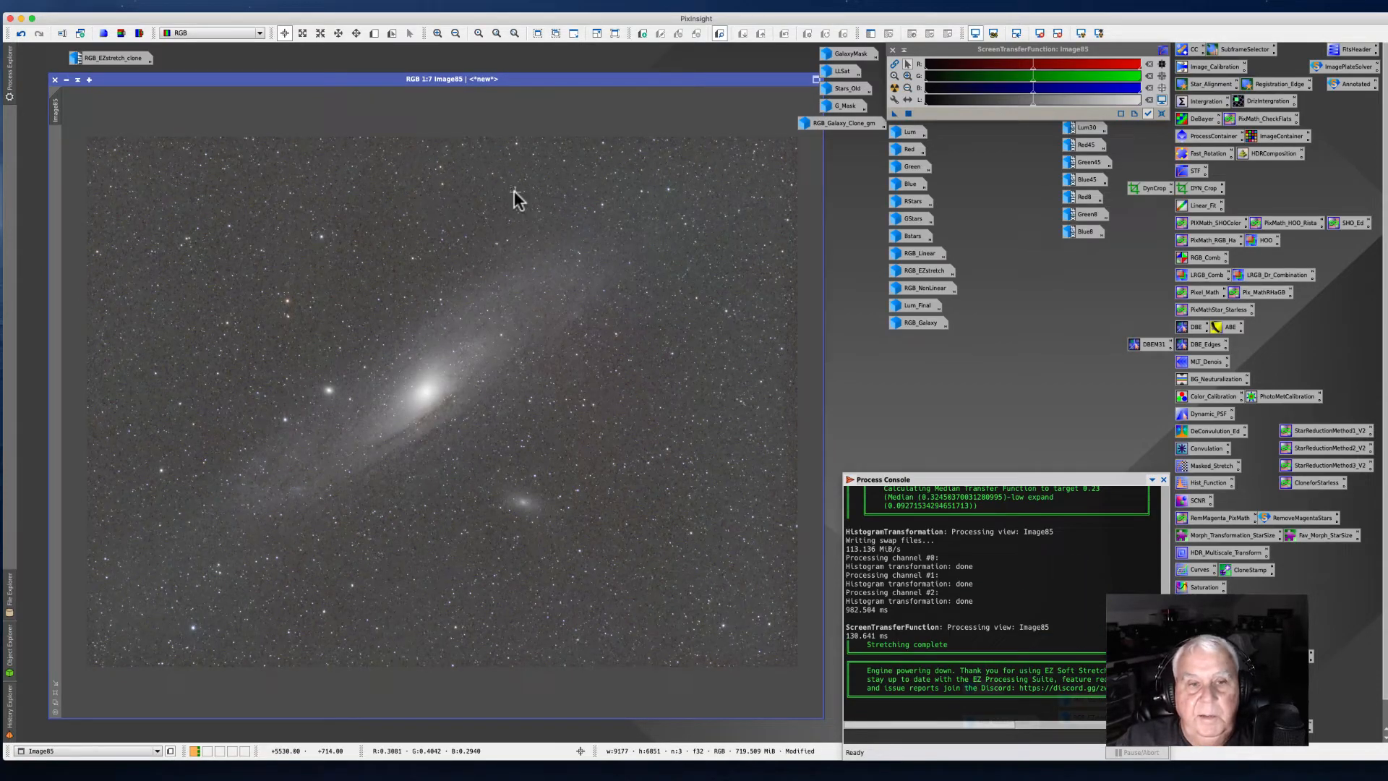
Step: Apply a Curves Transformation to the RGB/K channel with a gentle S-shaped contrast curve, checking it in real-time preview
left_click_drag(257, 80, 256, 75)
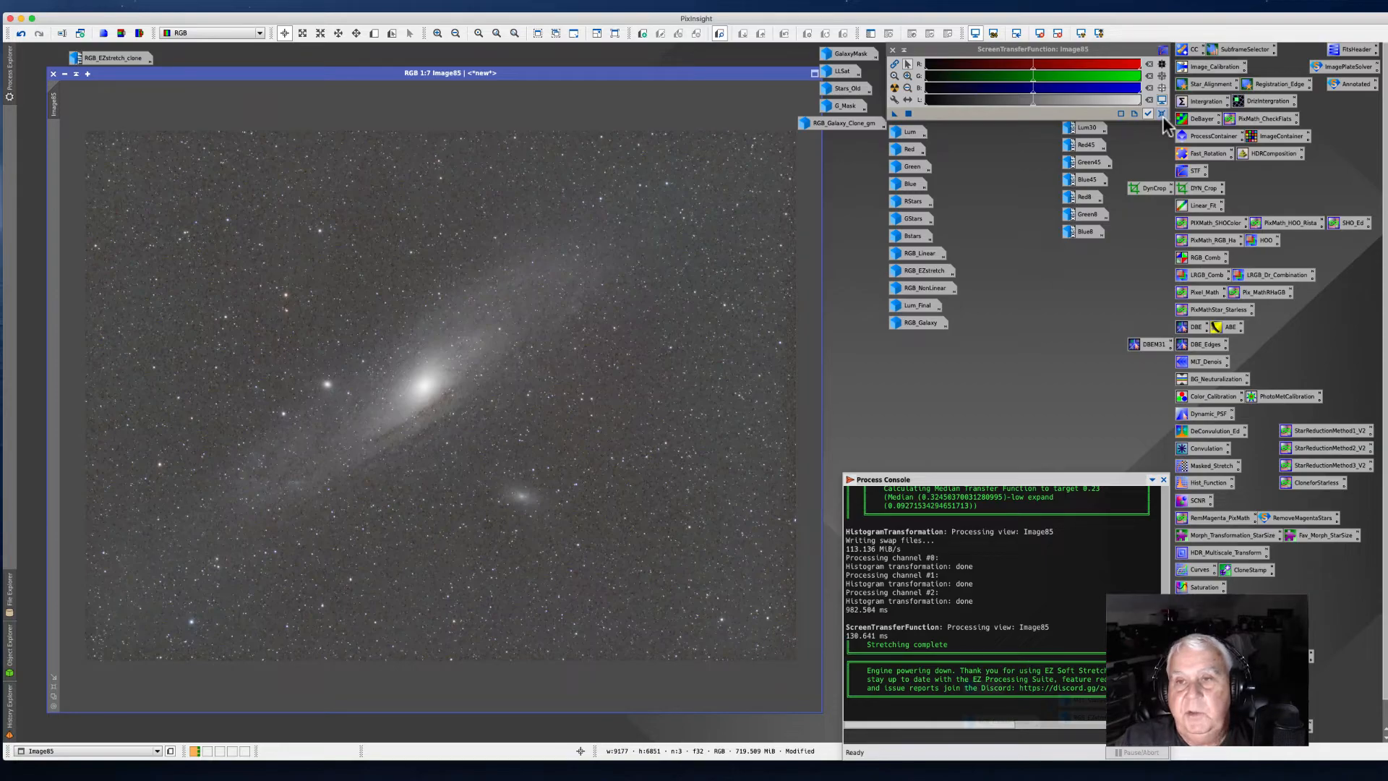
double_click(1213, 573)
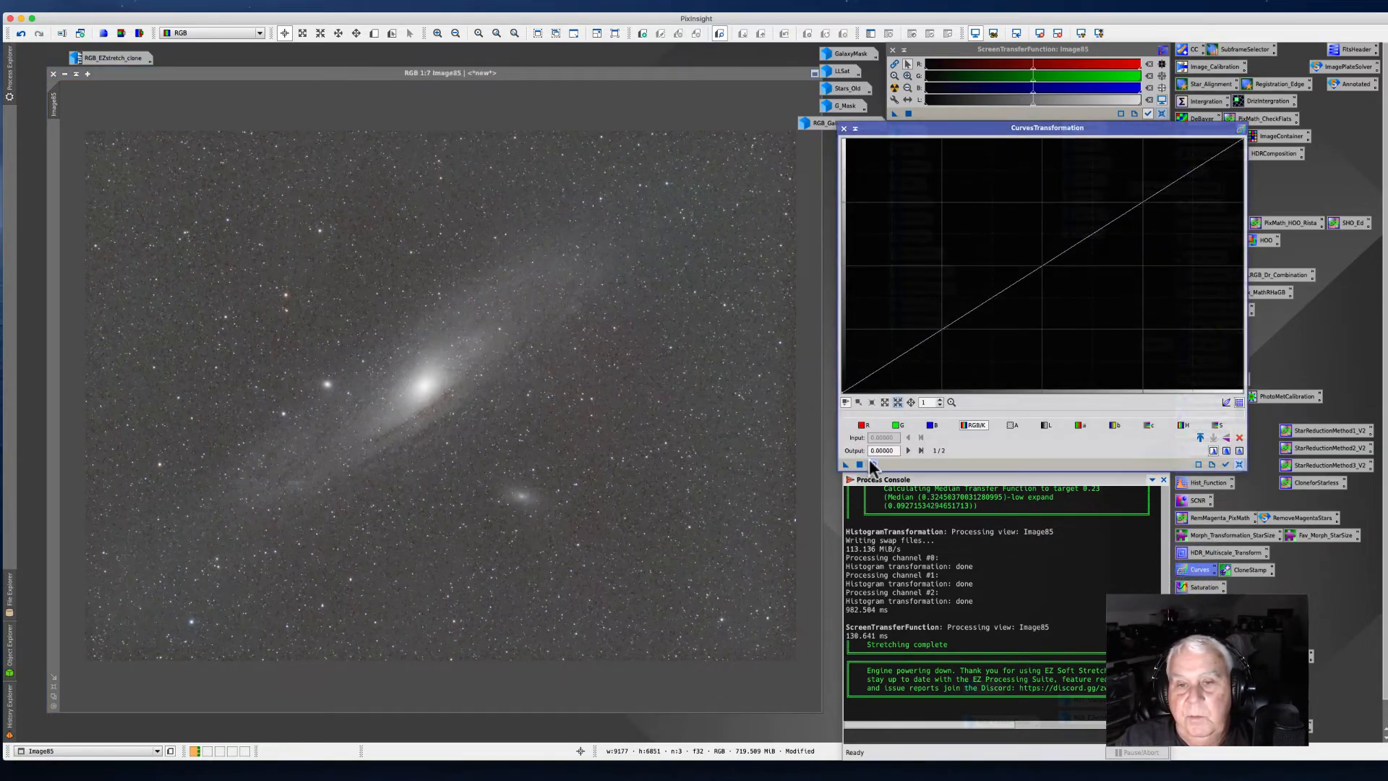
left_click(871, 464)
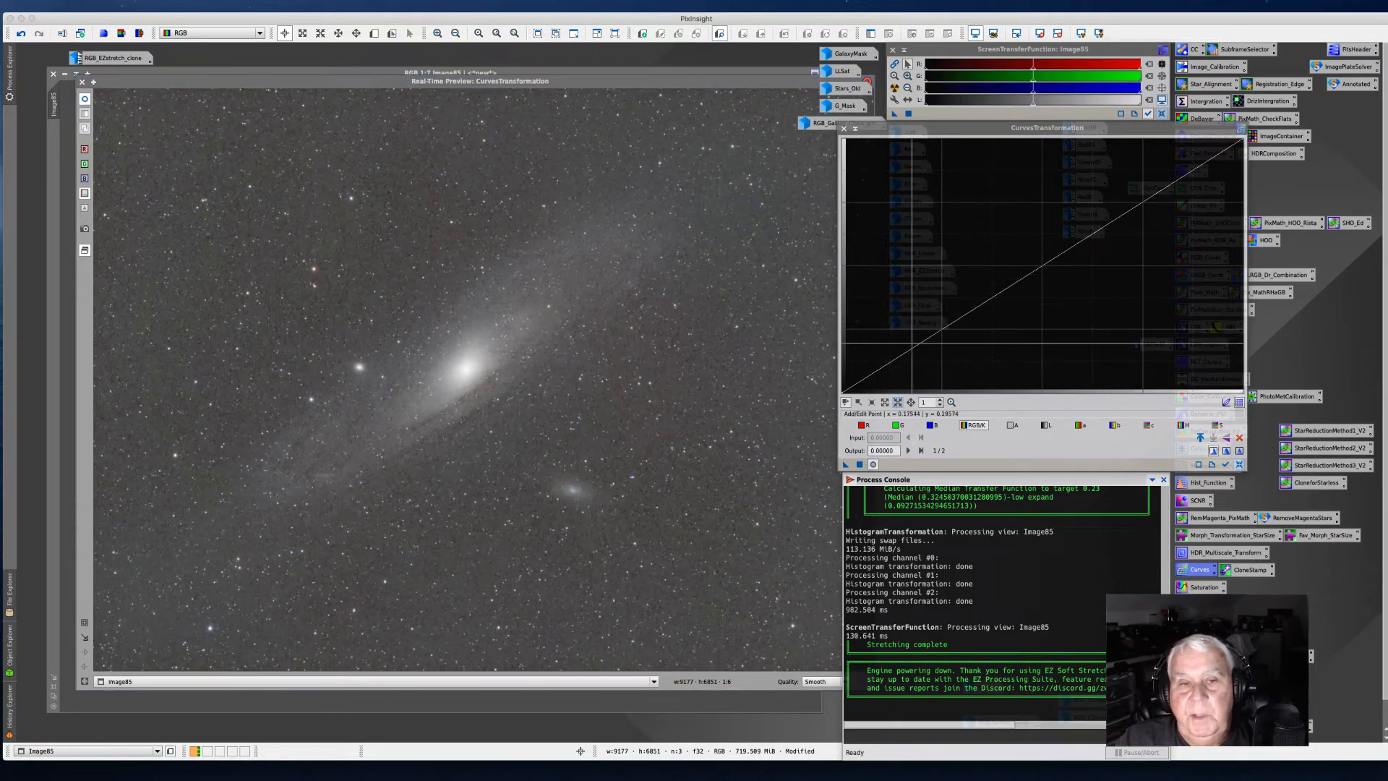
left_click_drag(917, 345, 933, 366)
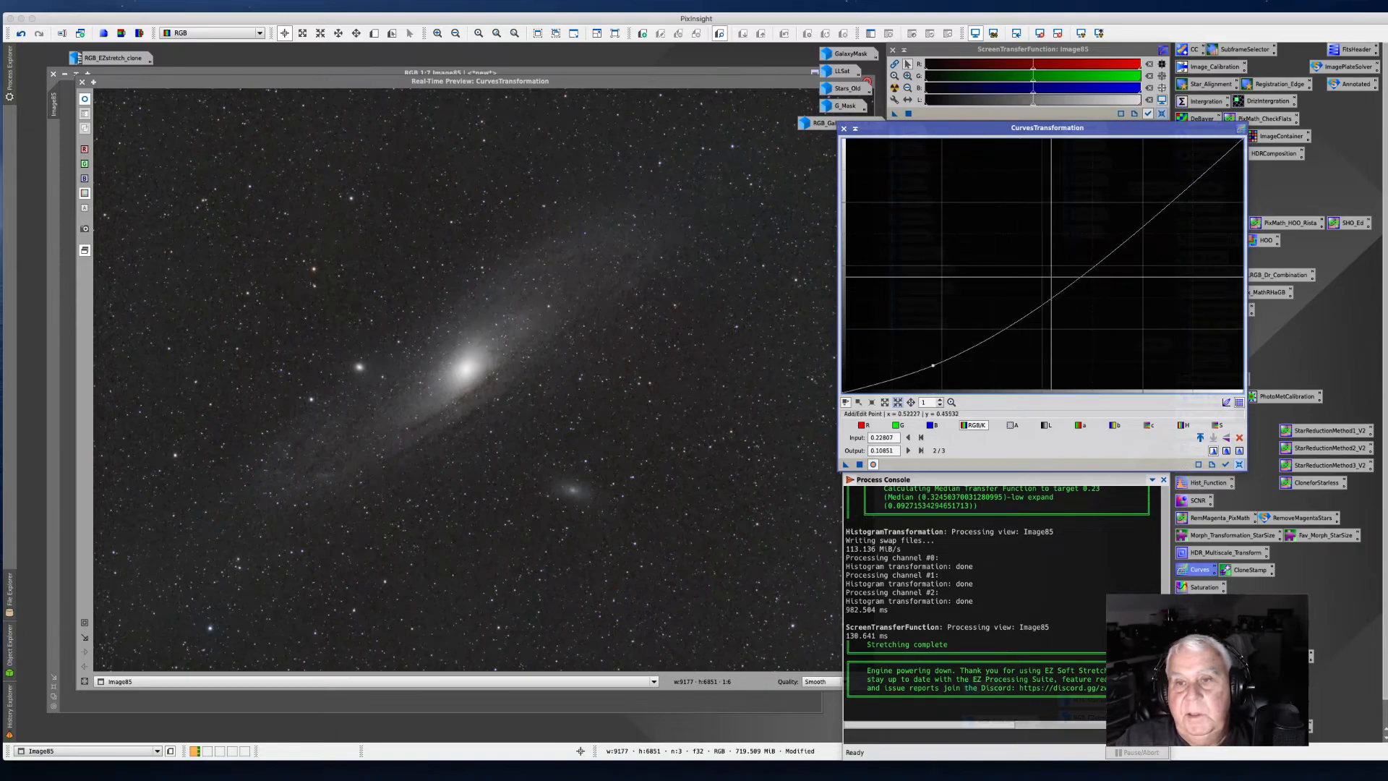
left_click(1094, 259)
left_click_drag(1094, 258, 1093, 245)
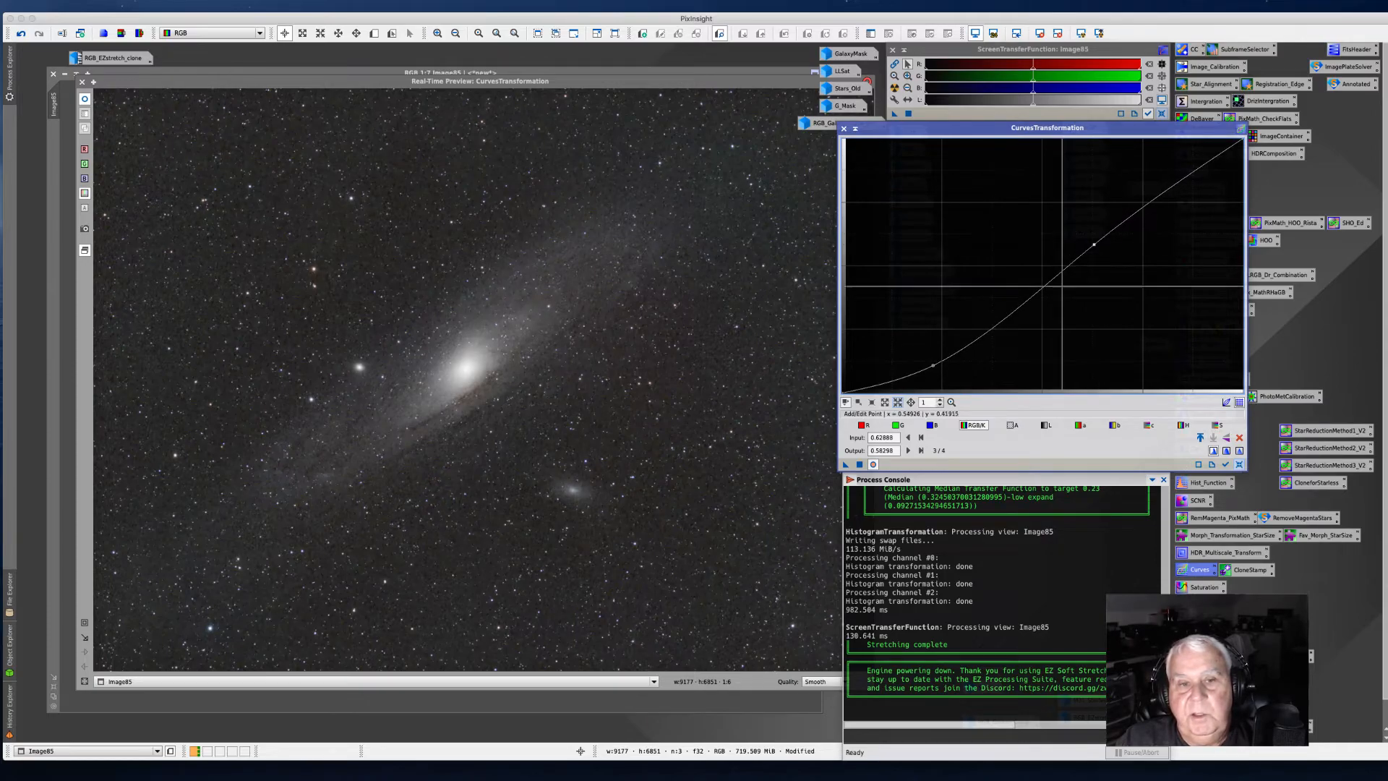
left_click_drag(932, 366, 938, 370)
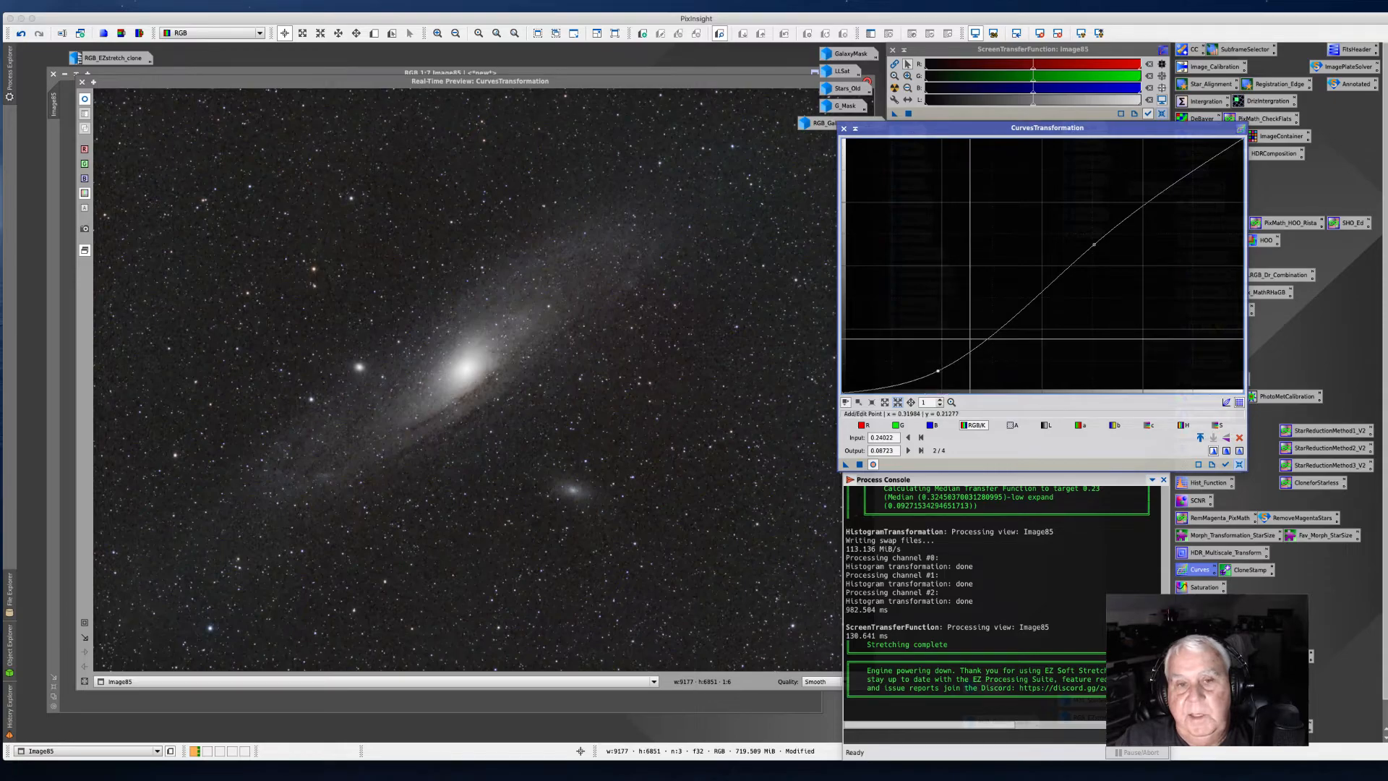
left_click_drag(1092, 244, 1094, 245)
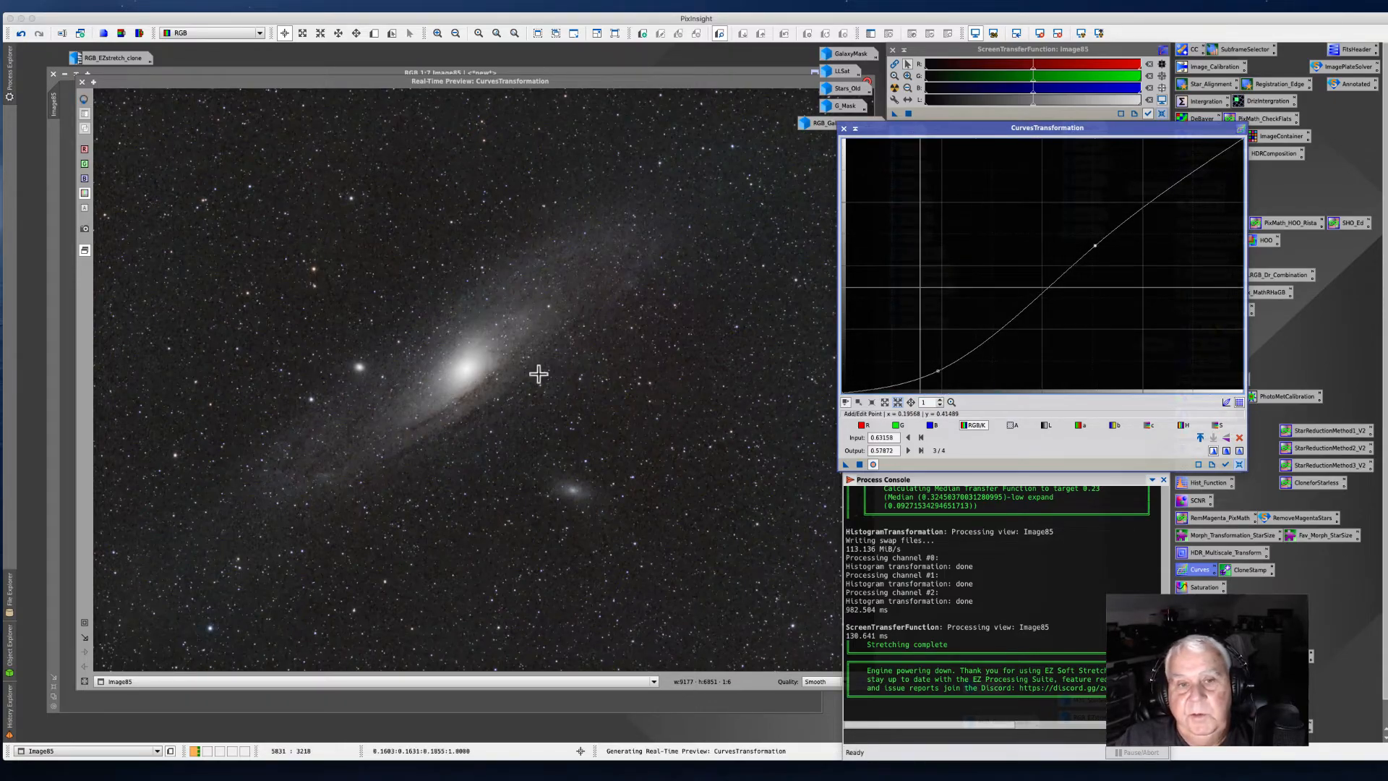
left_click(470, 410)
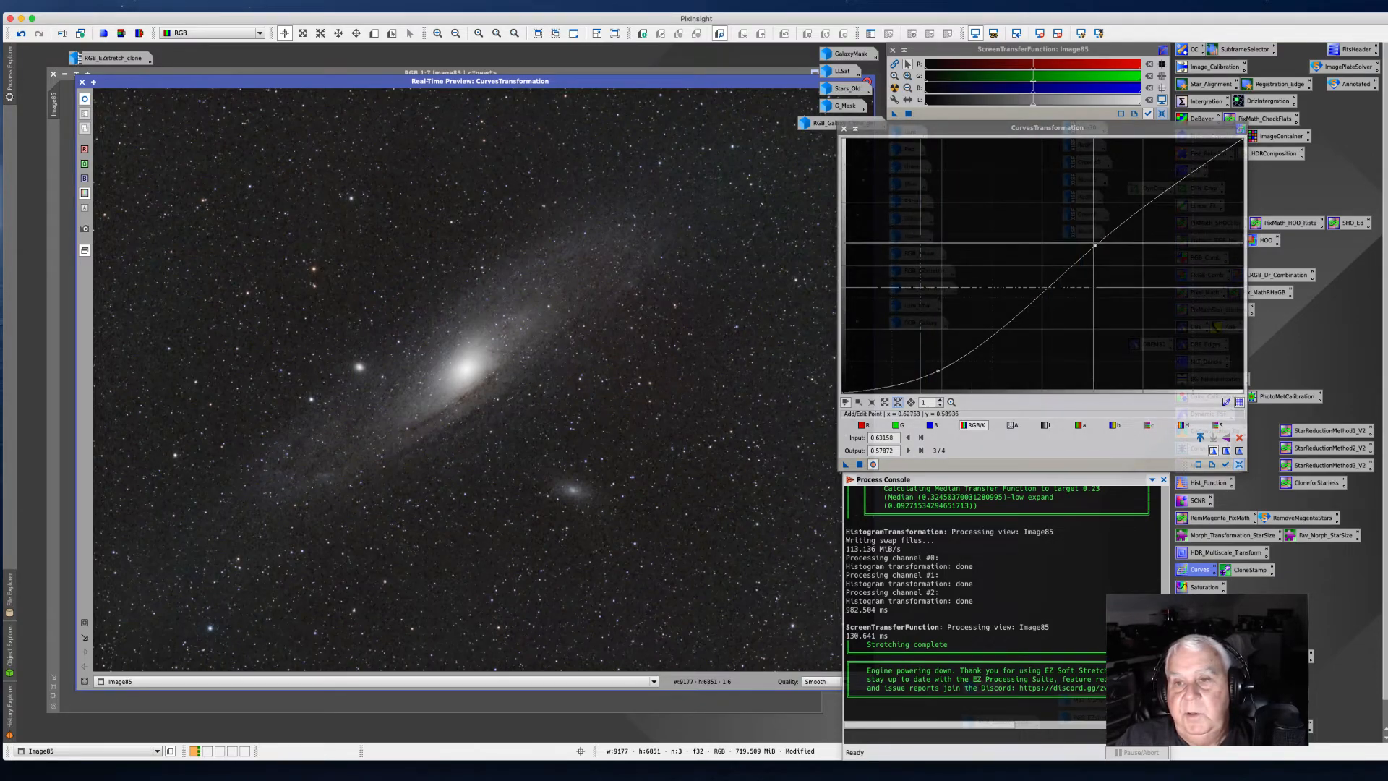
left_click_drag(1094, 245, 1133, 216)
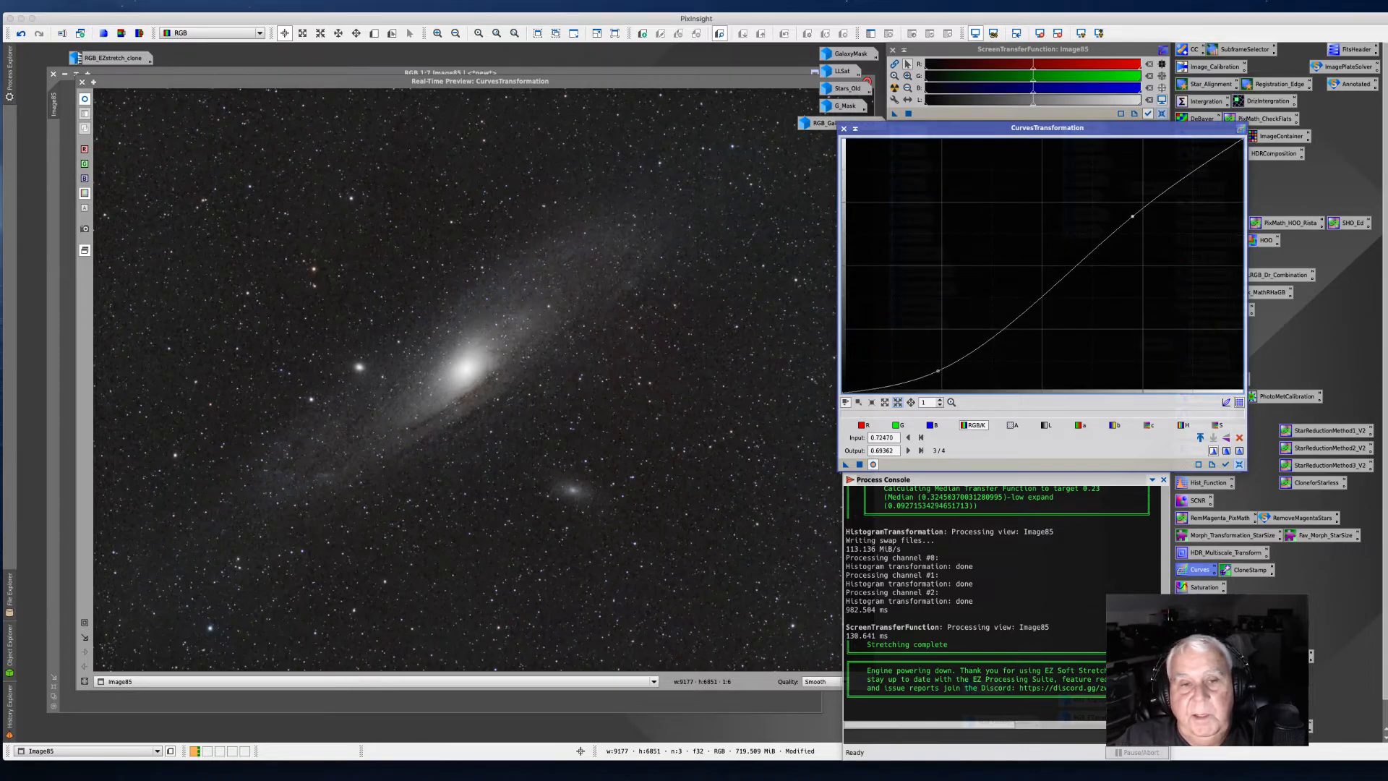
left_click(936, 371)
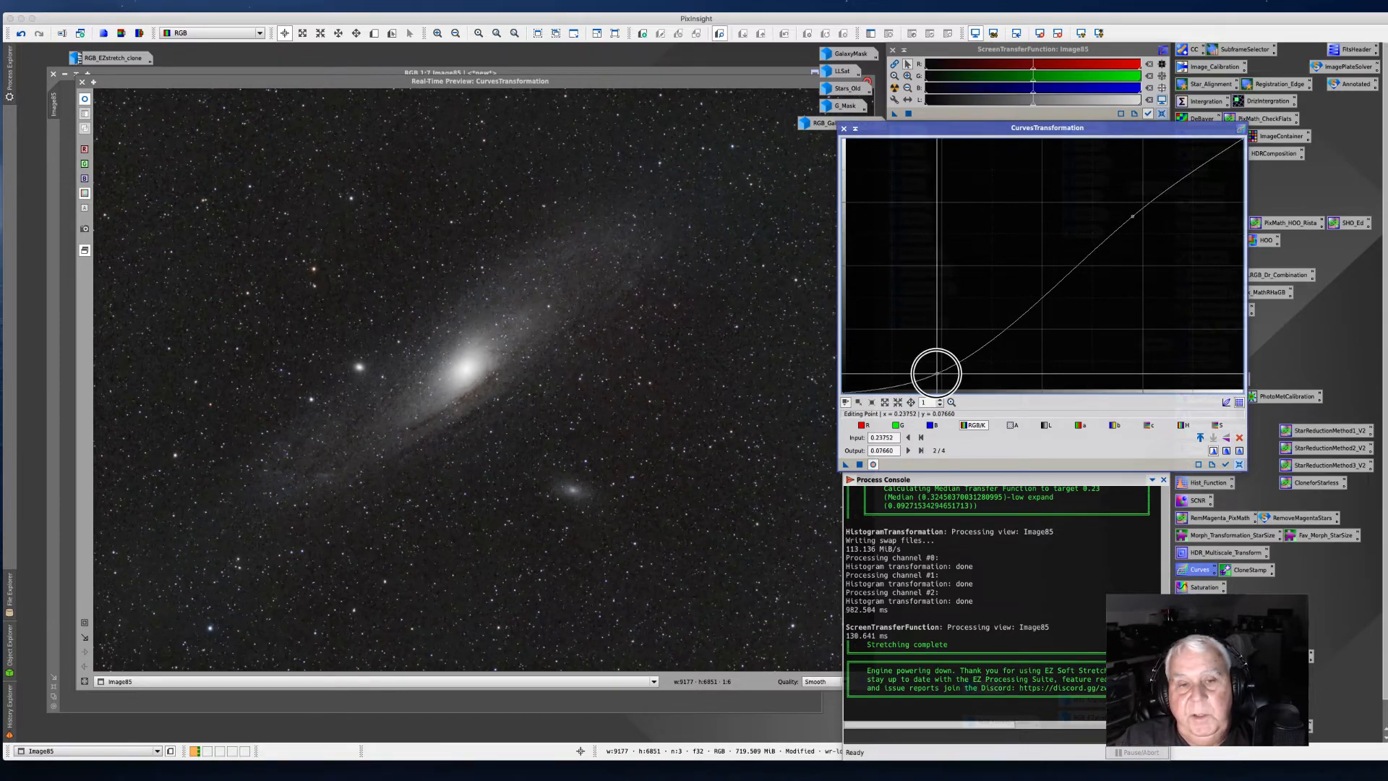
left_click_drag(936, 372, 932, 369)
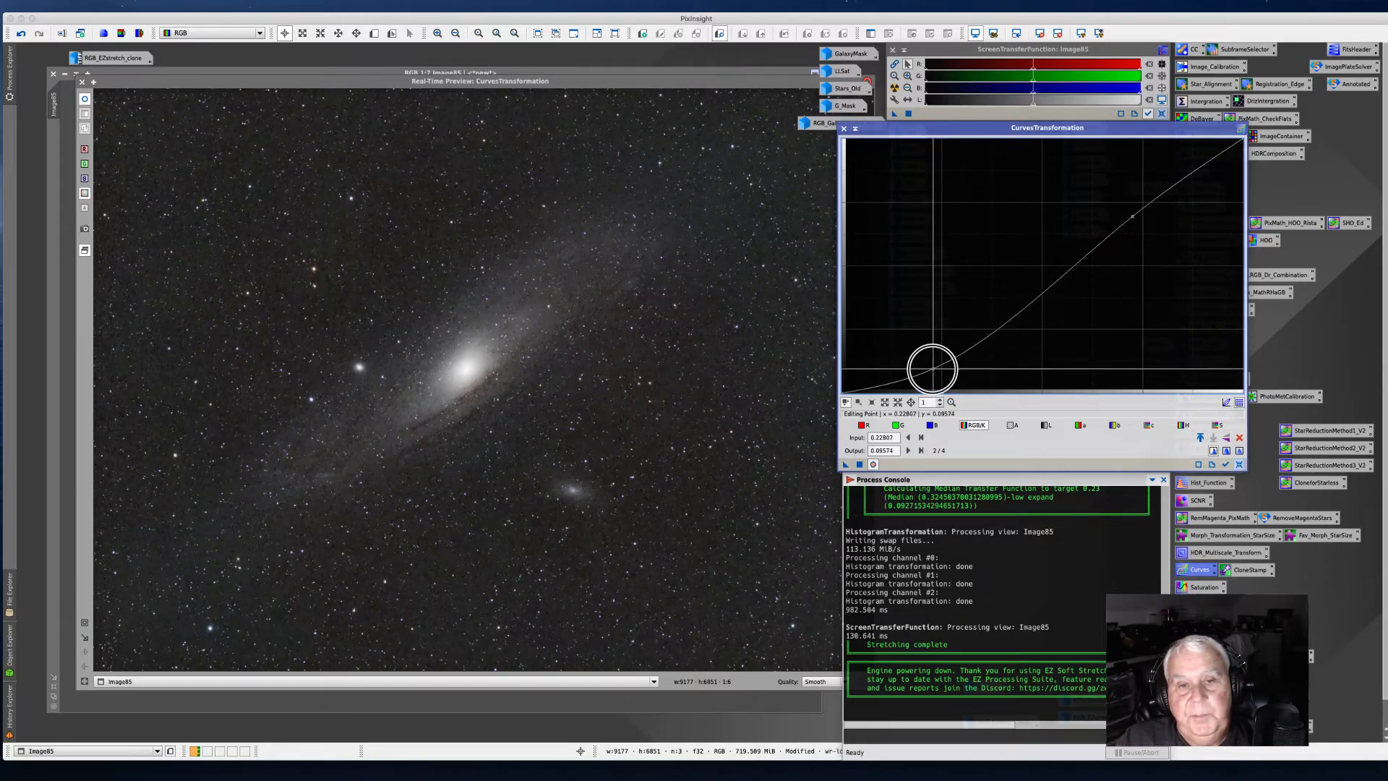
left_click(859, 464)
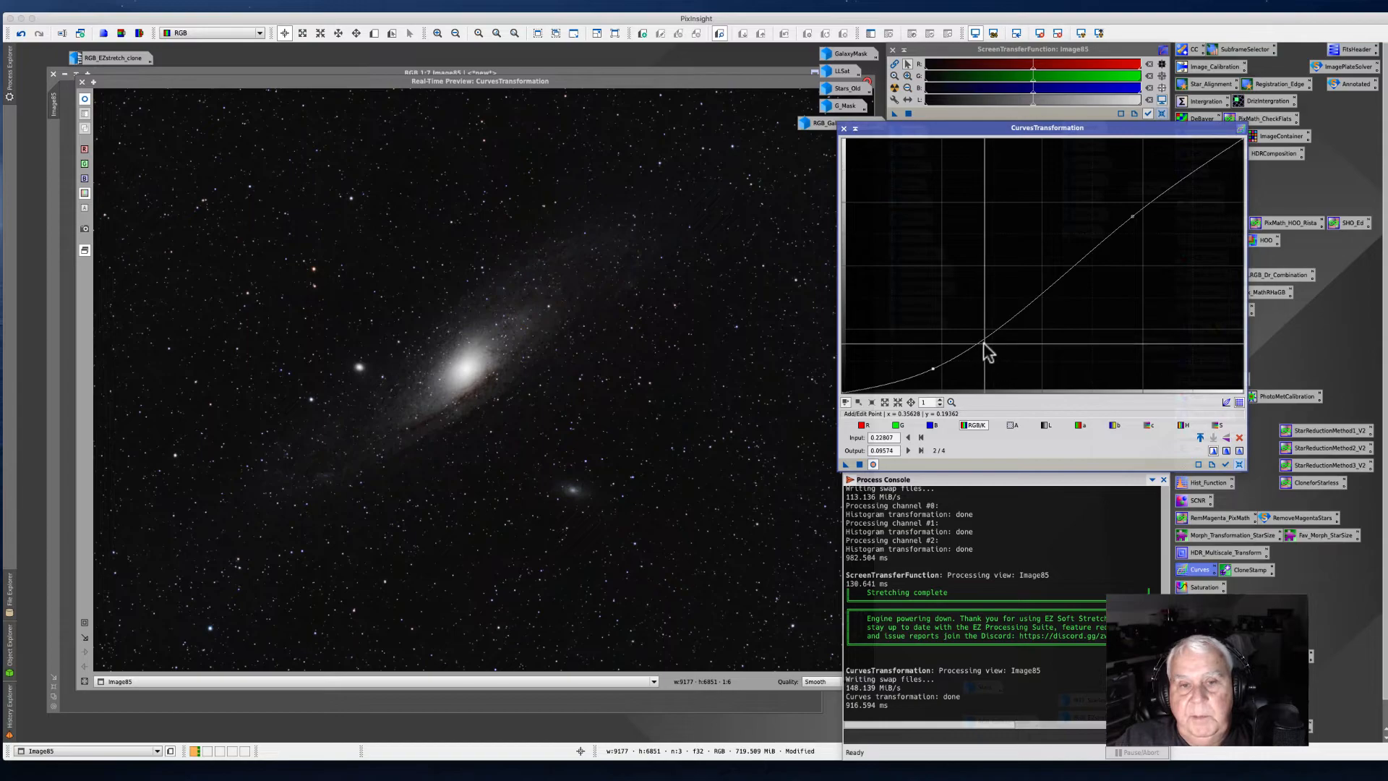
Step: Reset the curve, raise the saturation curve to boost color, apply it to the image and close Curves
left_click(1237, 463)
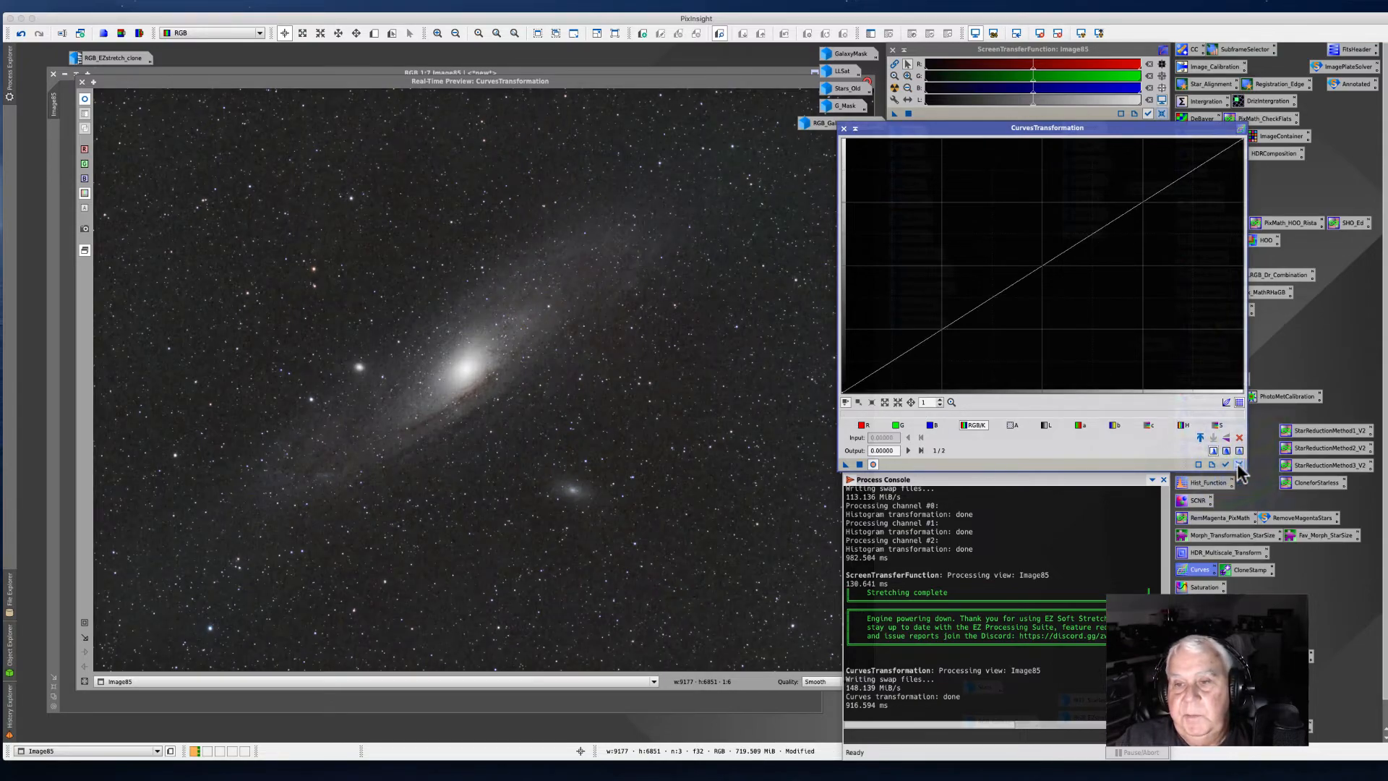
left_click(1217, 426)
left_click(1010, 275)
left_click_drag(1011, 276, 984, 257)
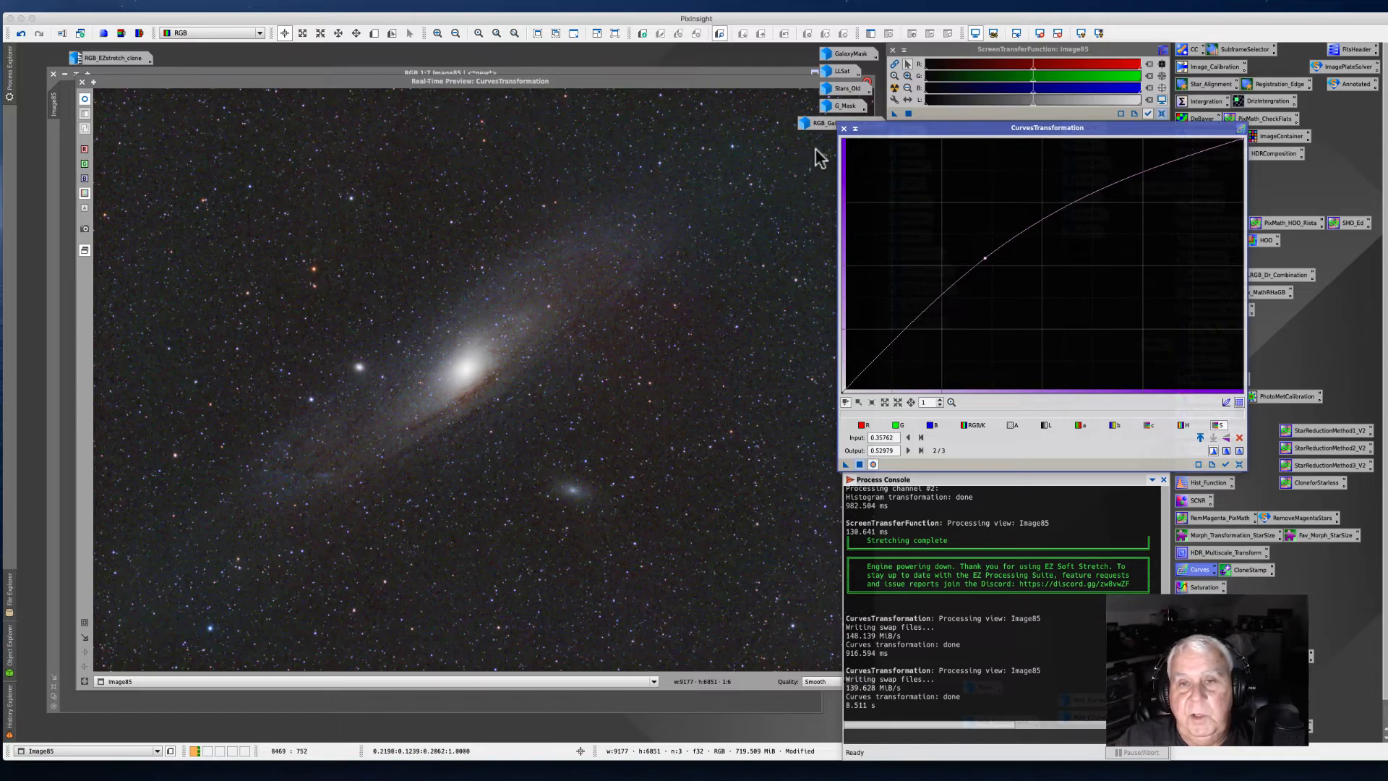
left_click(843, 129)
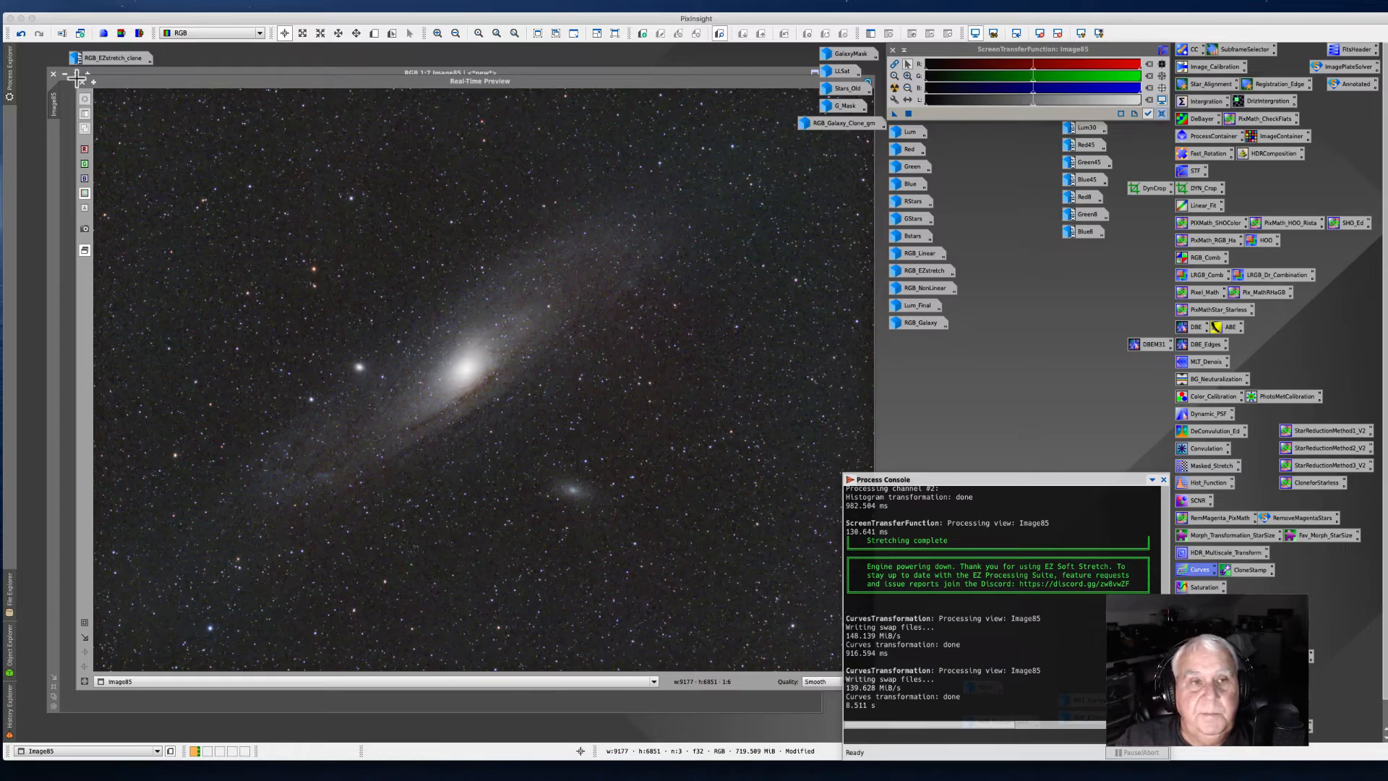
Step: Run StarXTerminator on the image with Generate Star Image and Unscreen Stars enabled
left_click(84, 82)
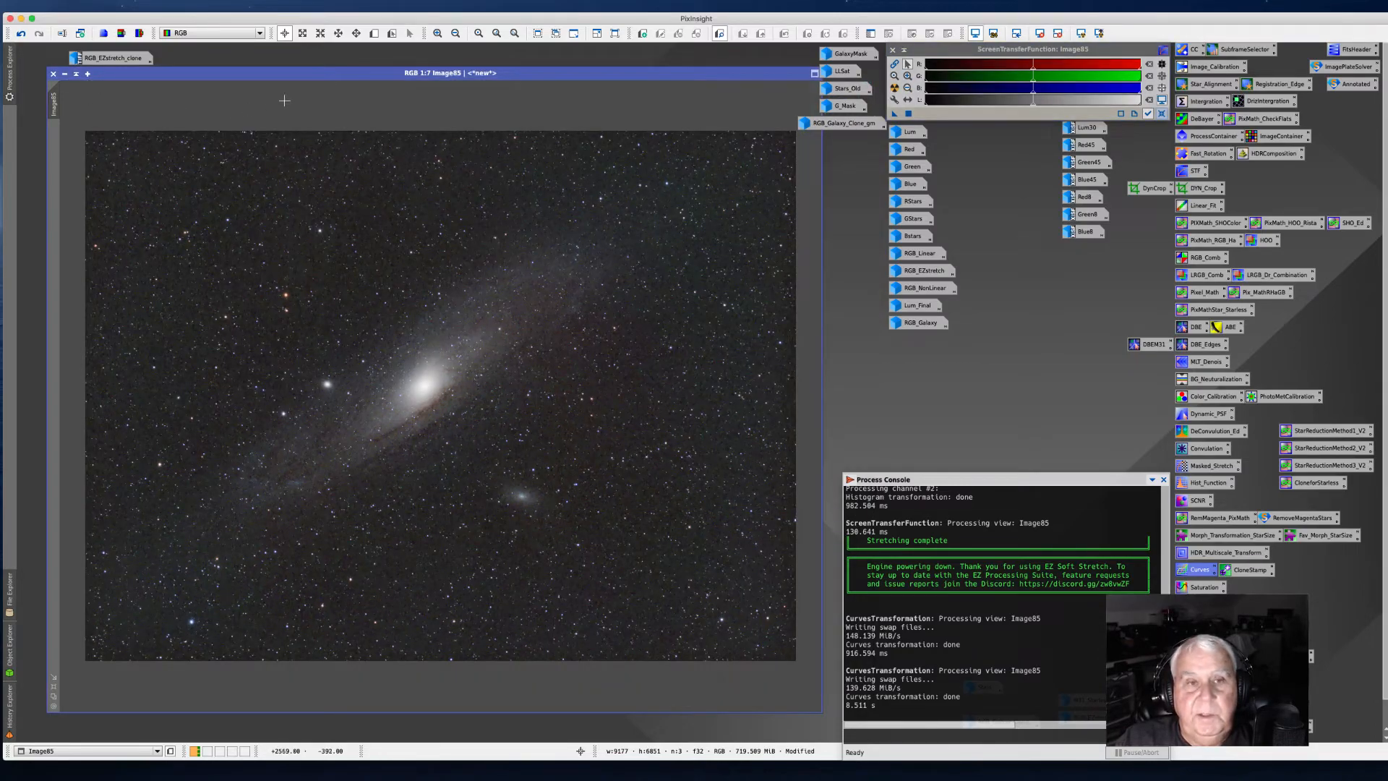
left_click_drag(287, 74, 310, 68)
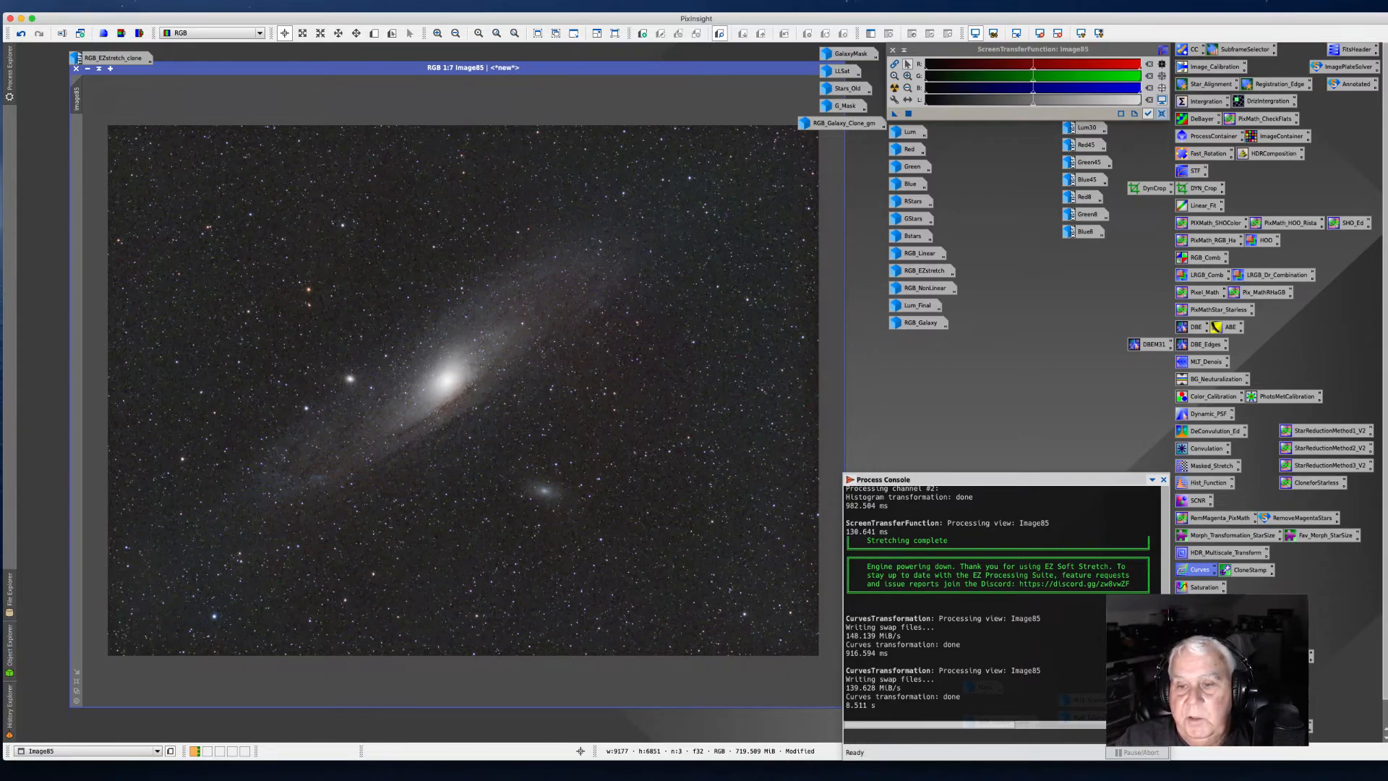
double_click(1206, 639)
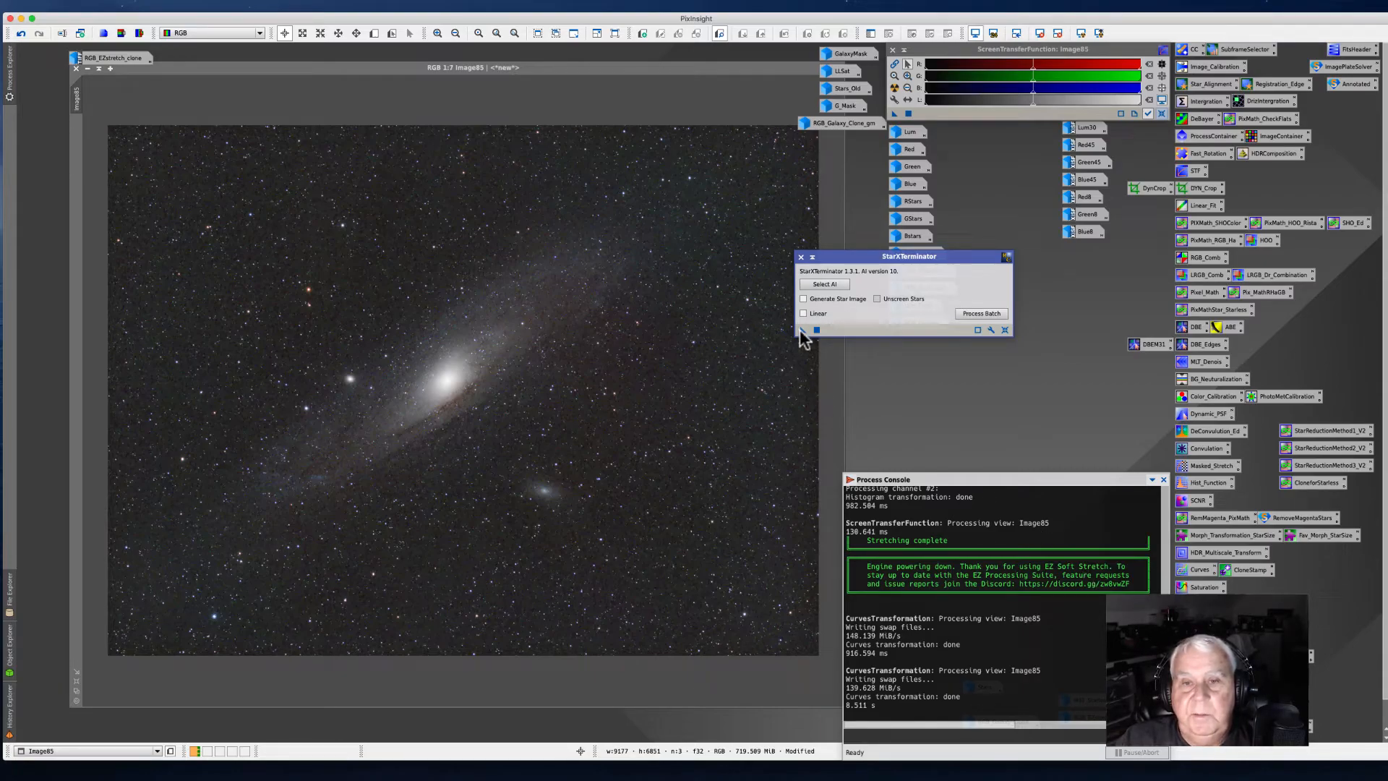
left_click(803, 299)
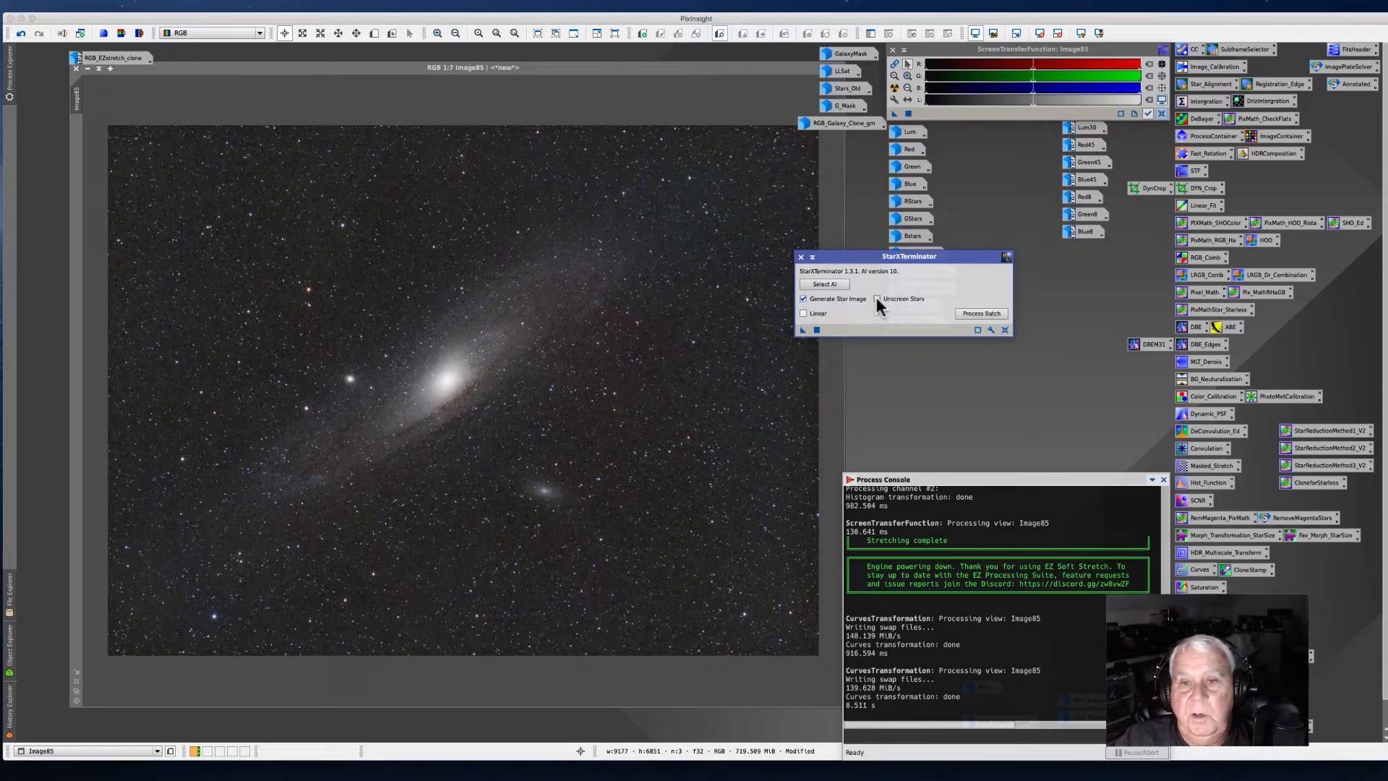
left_click(877, 299)
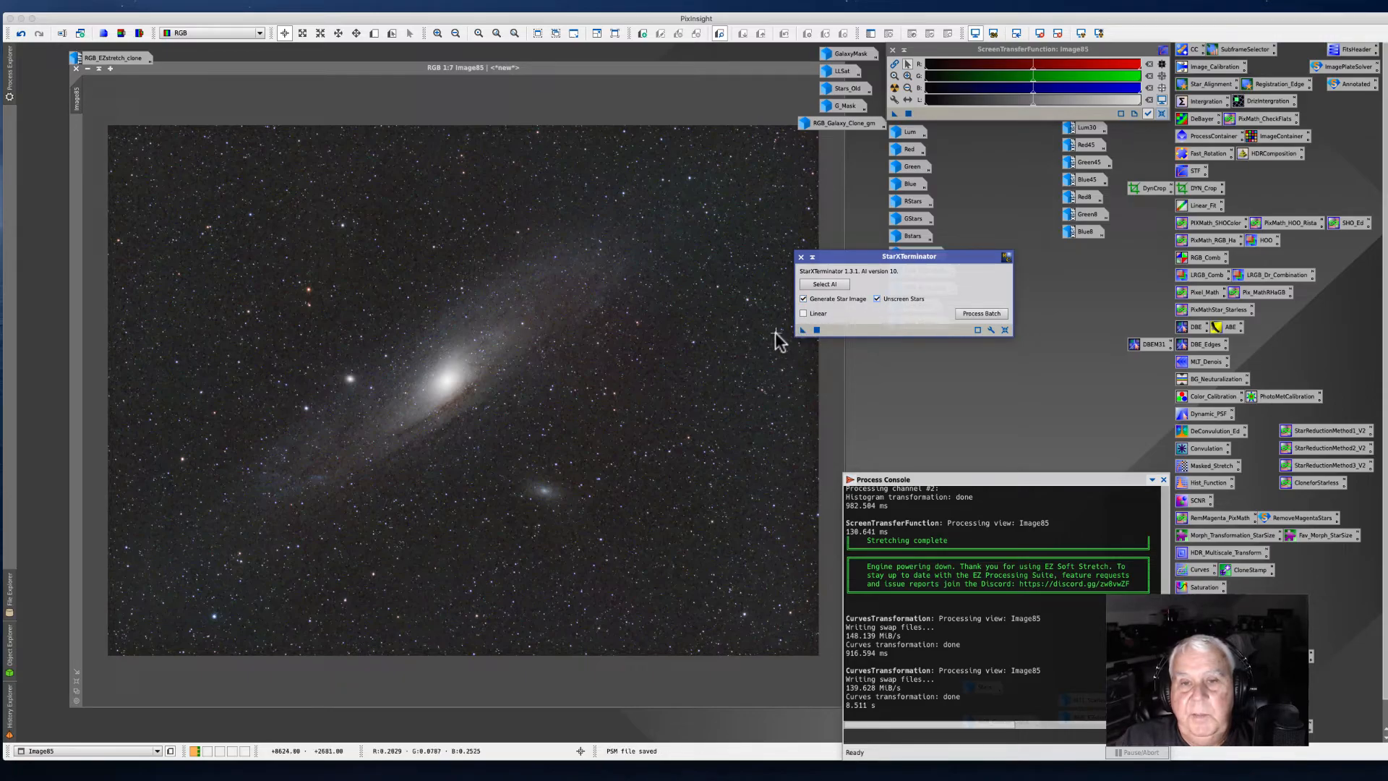
left_click_drag(802, 329, 458, 398)
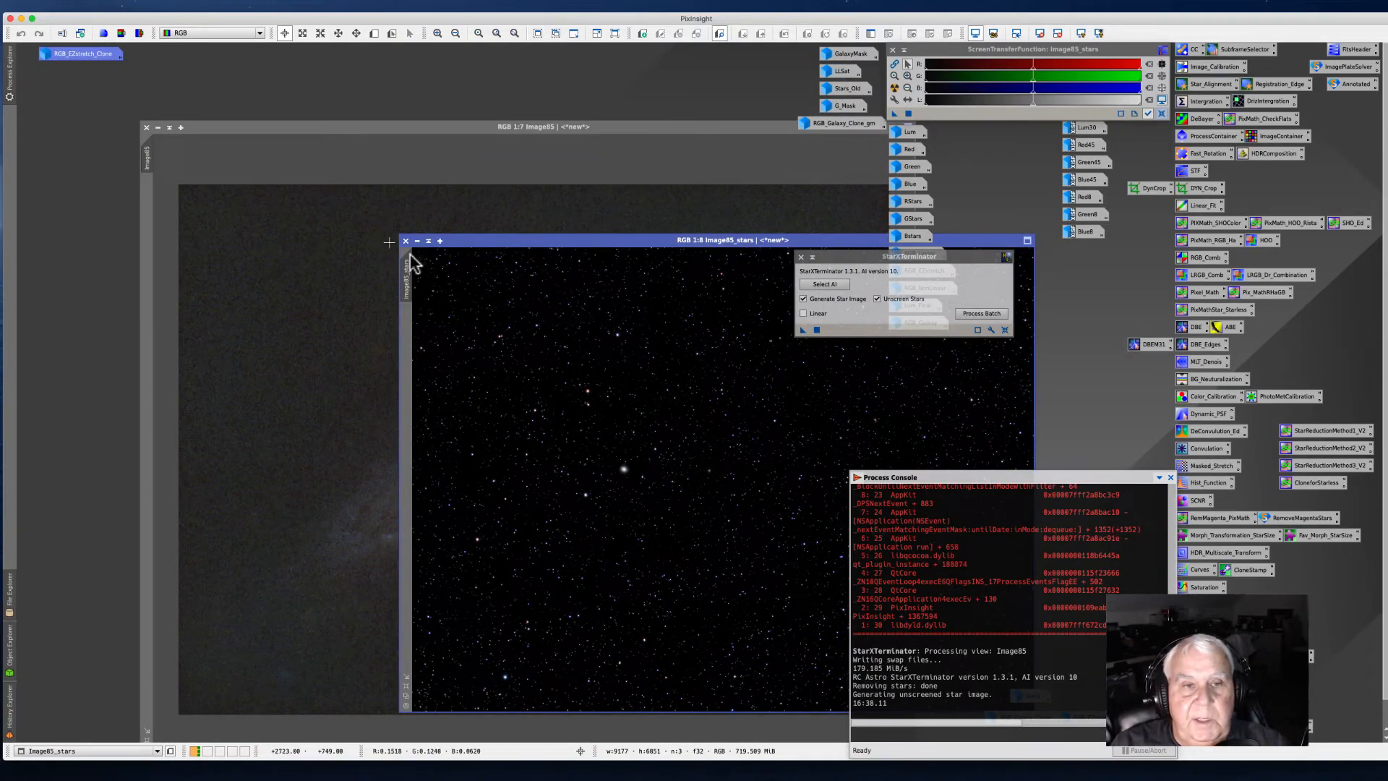
Step: Close the StarXTerminator dialog and reposition the new stars image window
left_click(474, 242)
left_click_drag(474, 243, 444, 215)
left_click(800, 258)
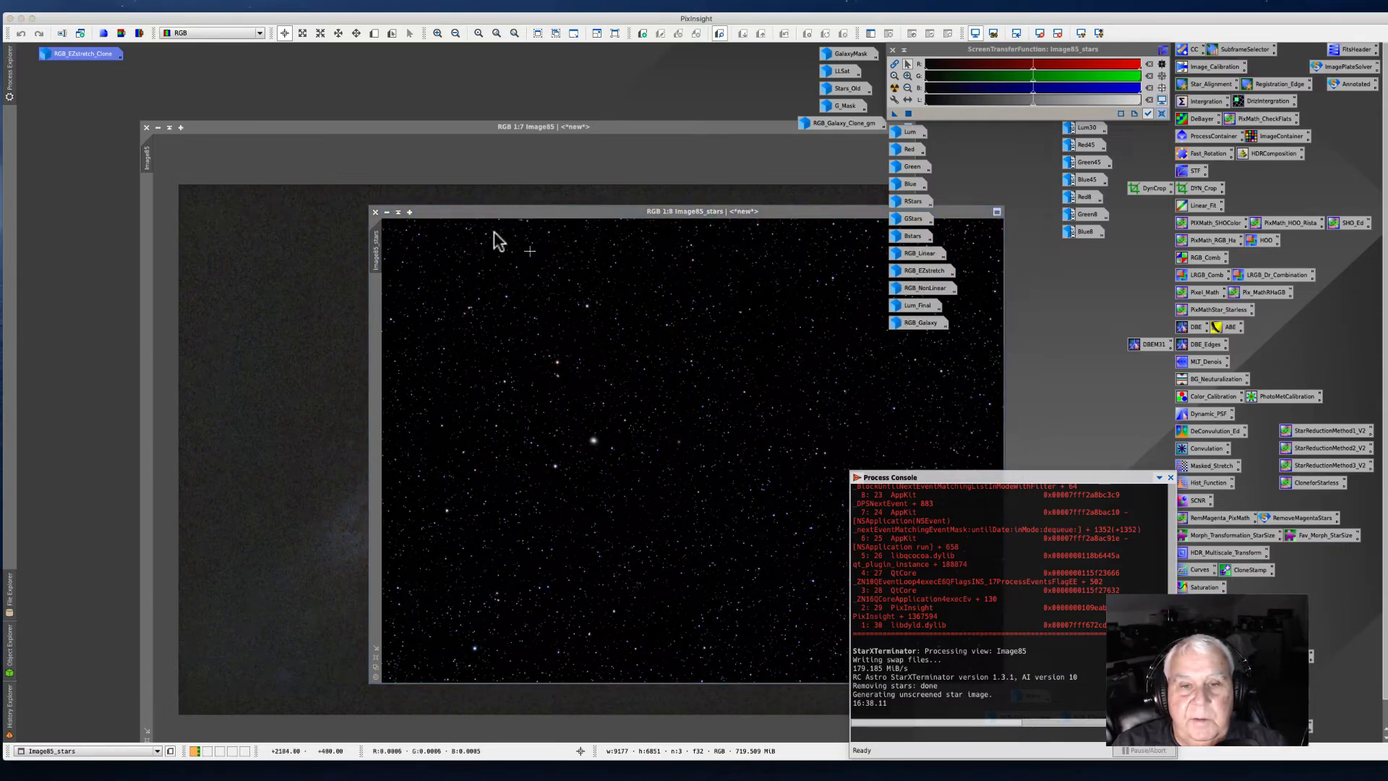
left_click_drag(446, 209, 290, 164)
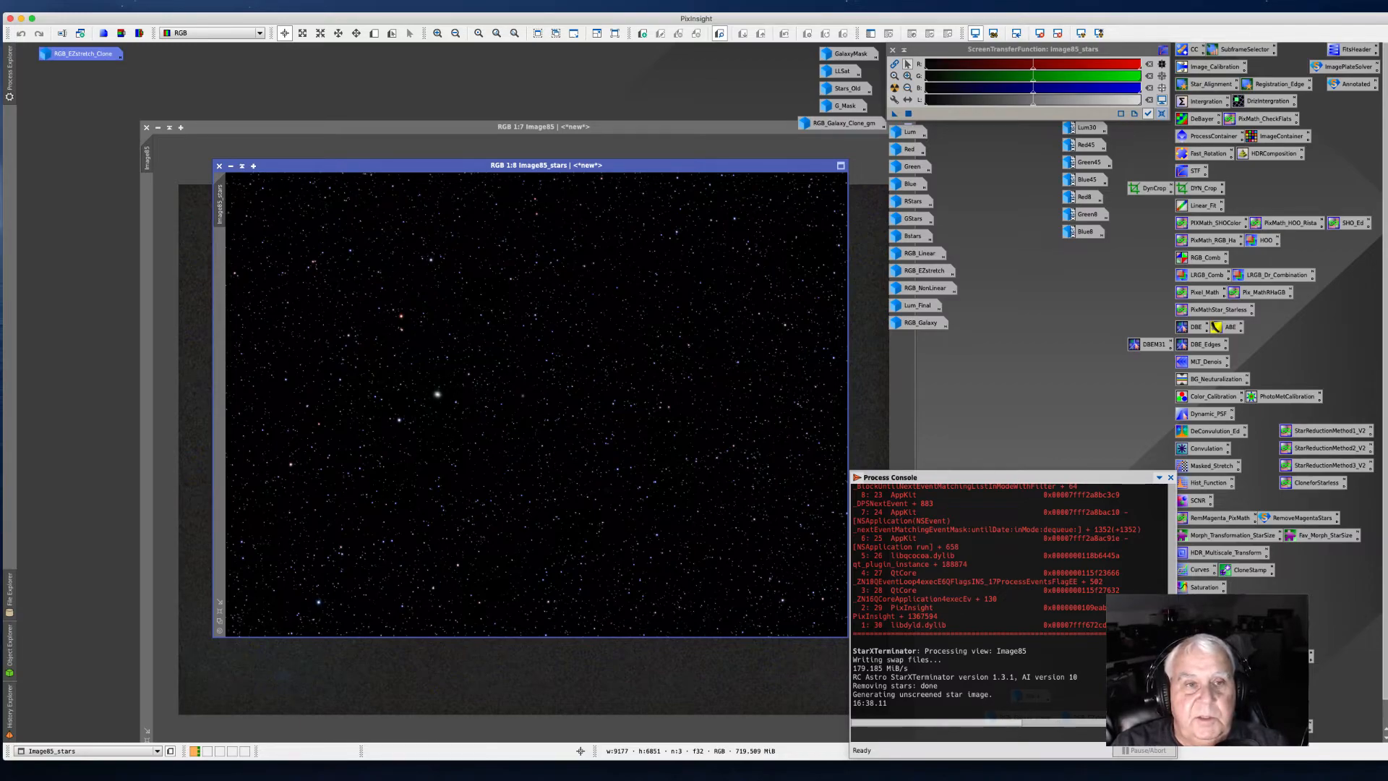
Step: Rename the stars image as Stars8
right_click(222, 217)
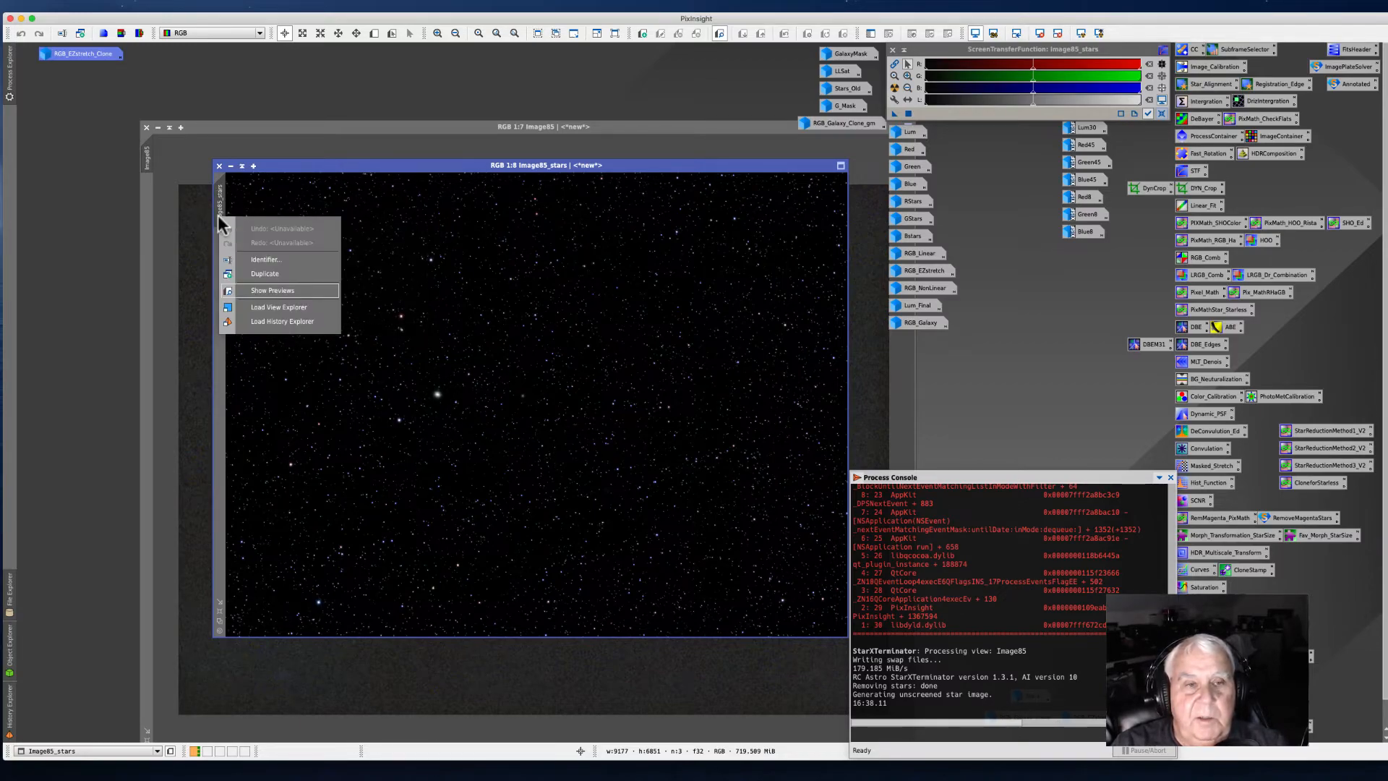
left_click(260, 259)
type("A")
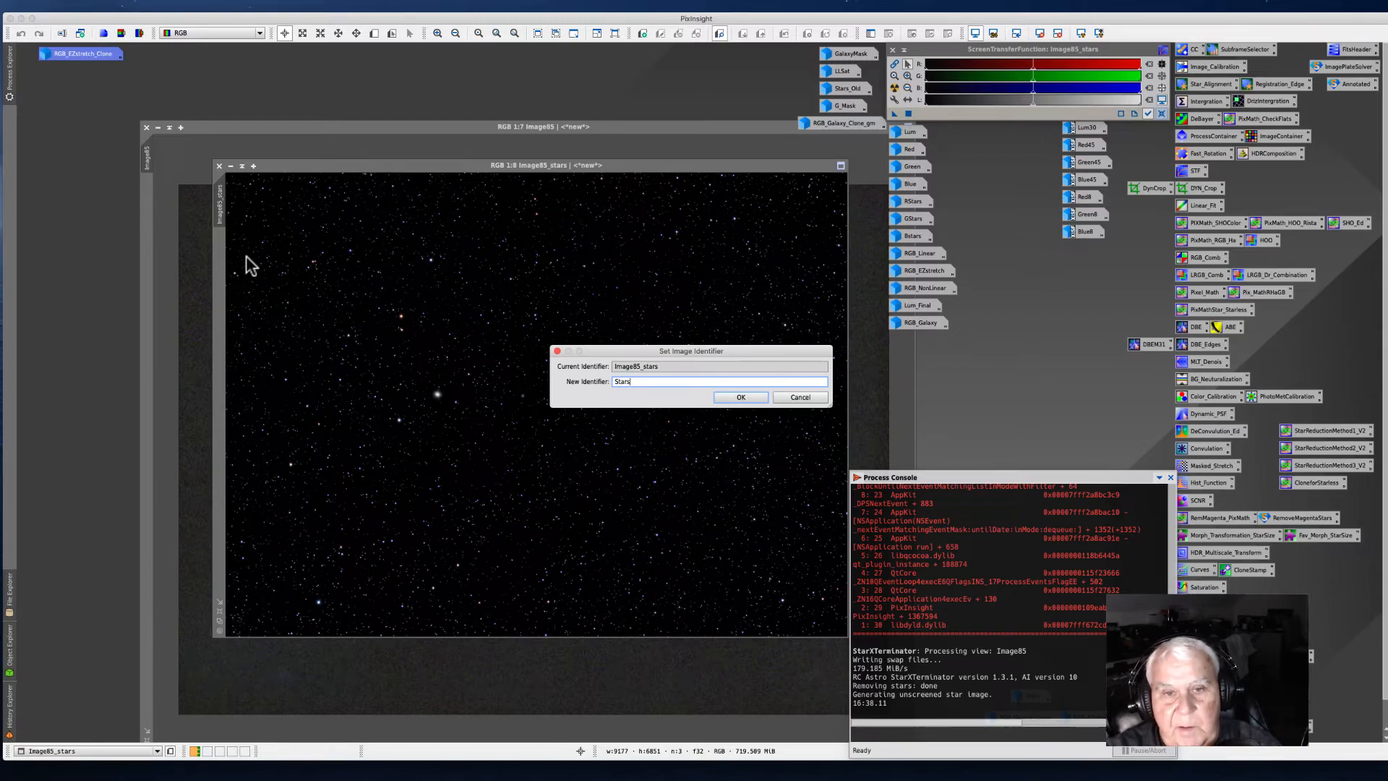
key("Return")
key("Return")
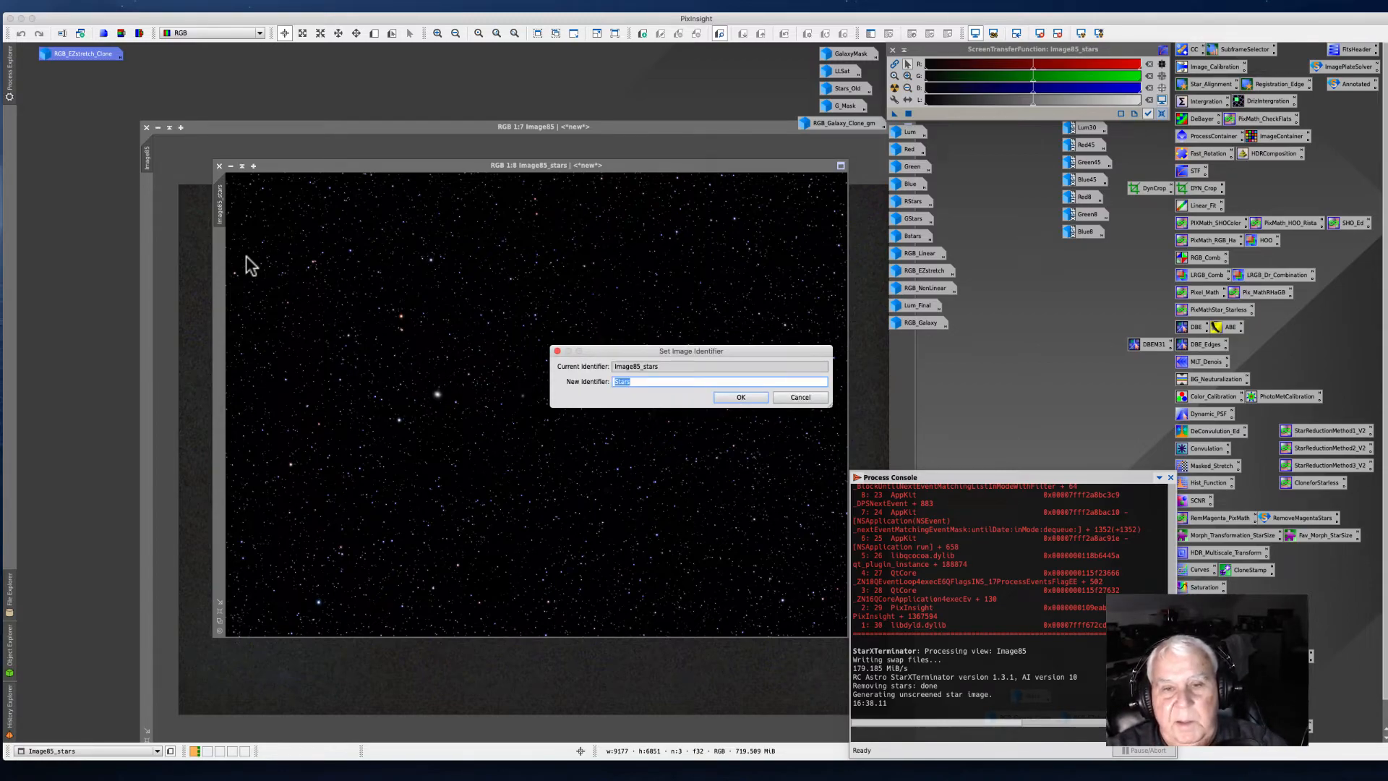
left_click(639, 381)
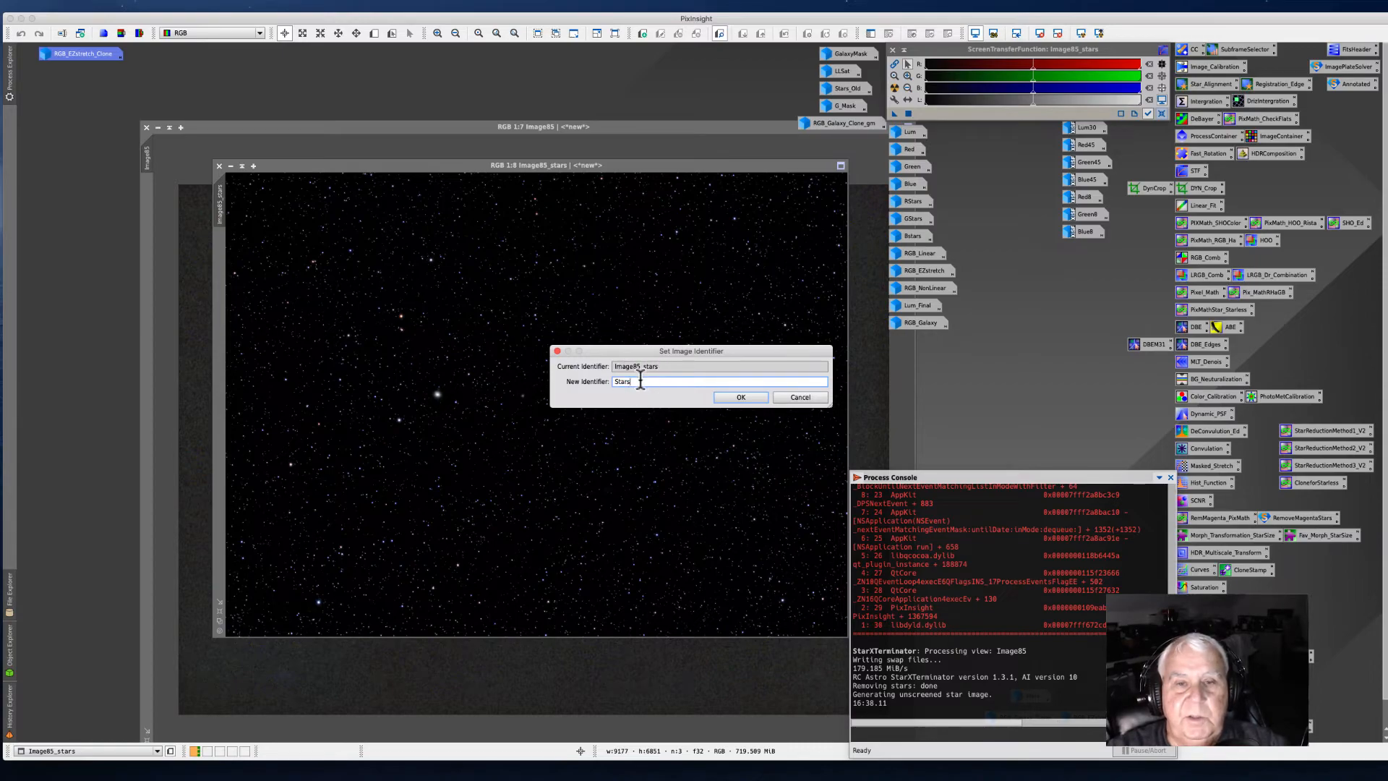
type("8")
key("Return")
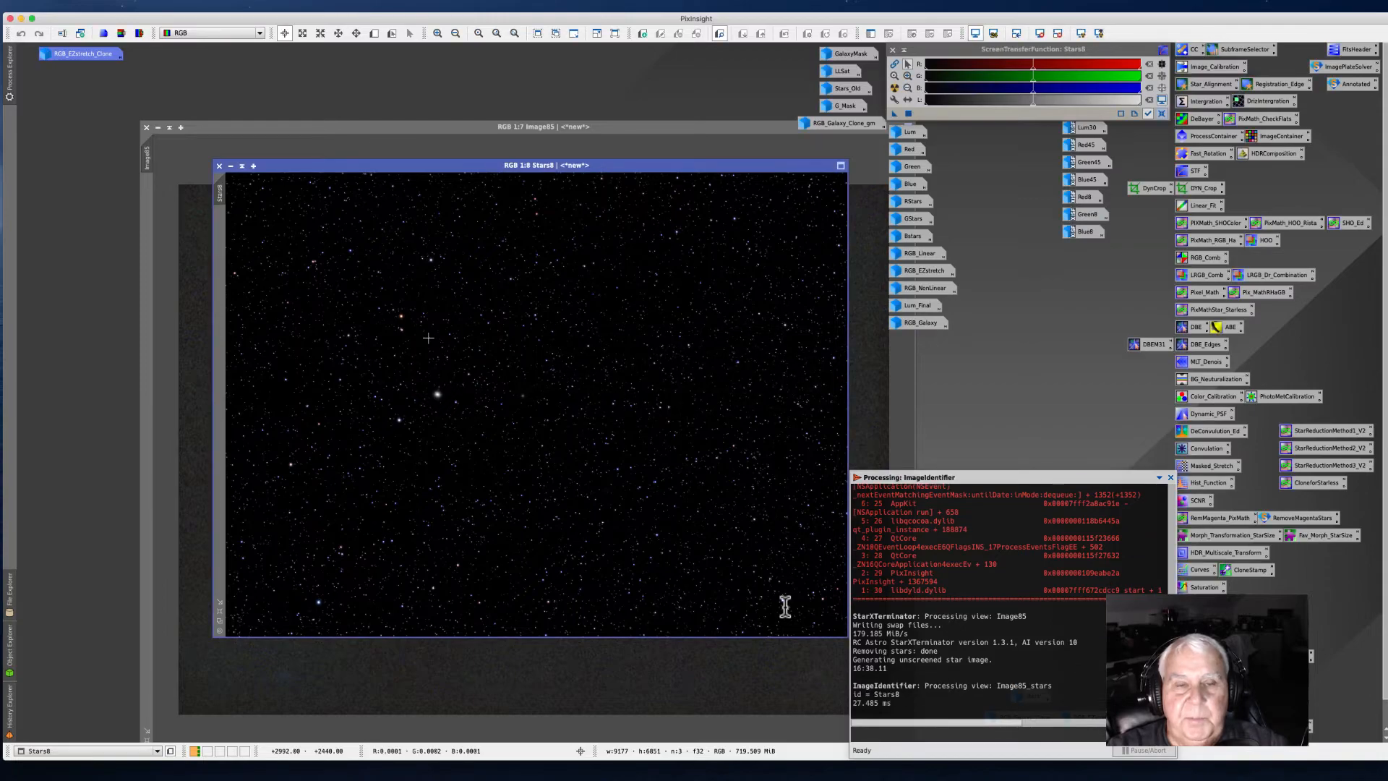
Step: Minimize the Stars8 image and move its icon onto the workspace beside the other icons
left_click(231, 167)
left_click_drag(550, 404, 1019, 372)
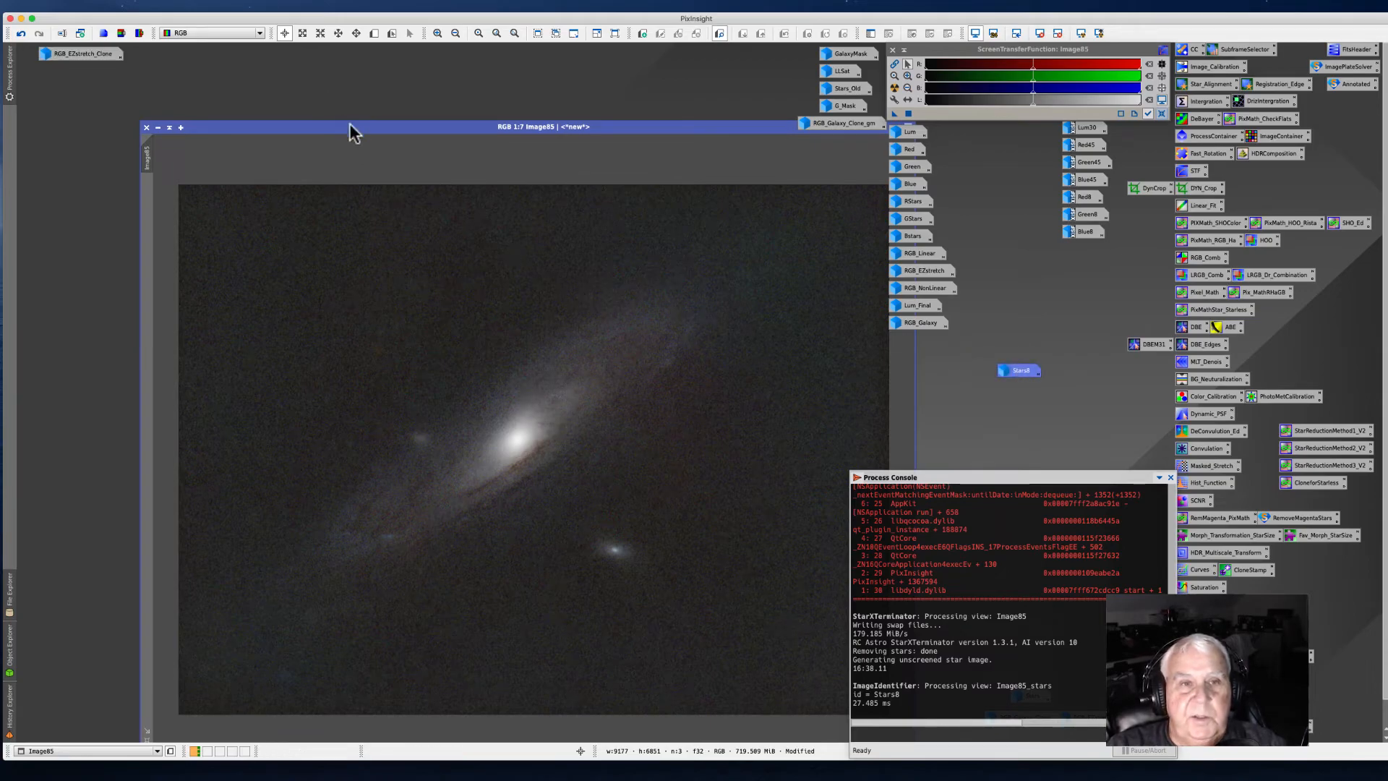
Step: Rename the starless image as M31_8Seconds
left_click_drag(344, 127, 263, 103)
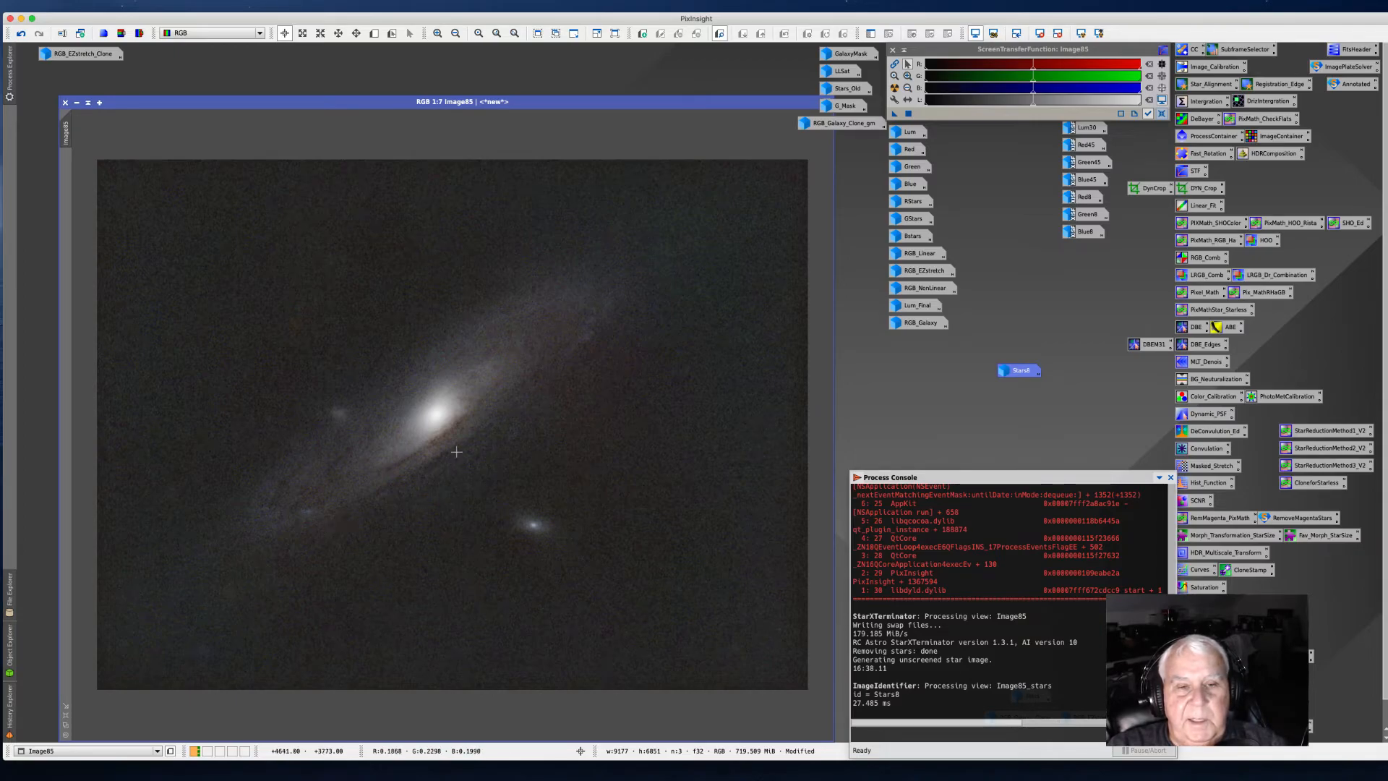
scroll(456, 451, "up", 5)
scroll(375, 494, "down", 5)
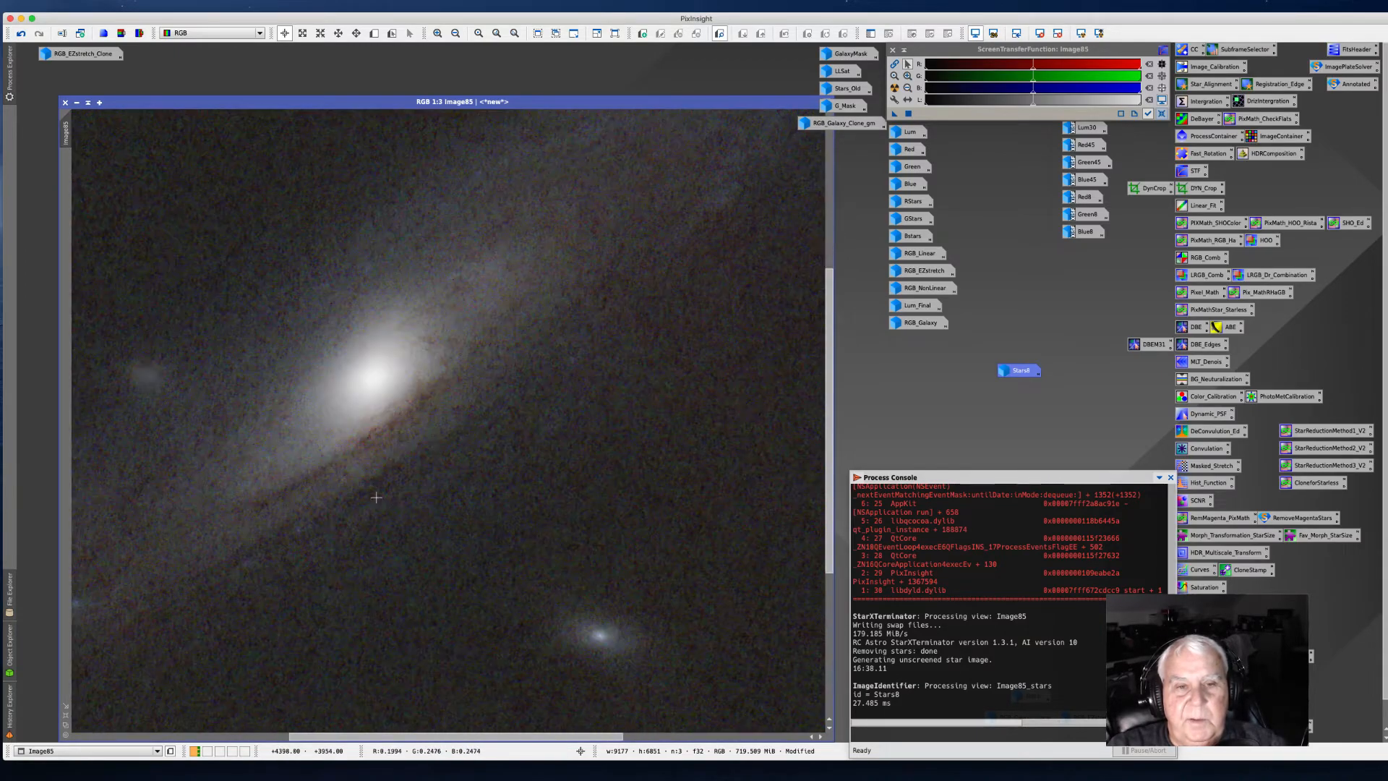
scroll(422, 480, "up", 3)
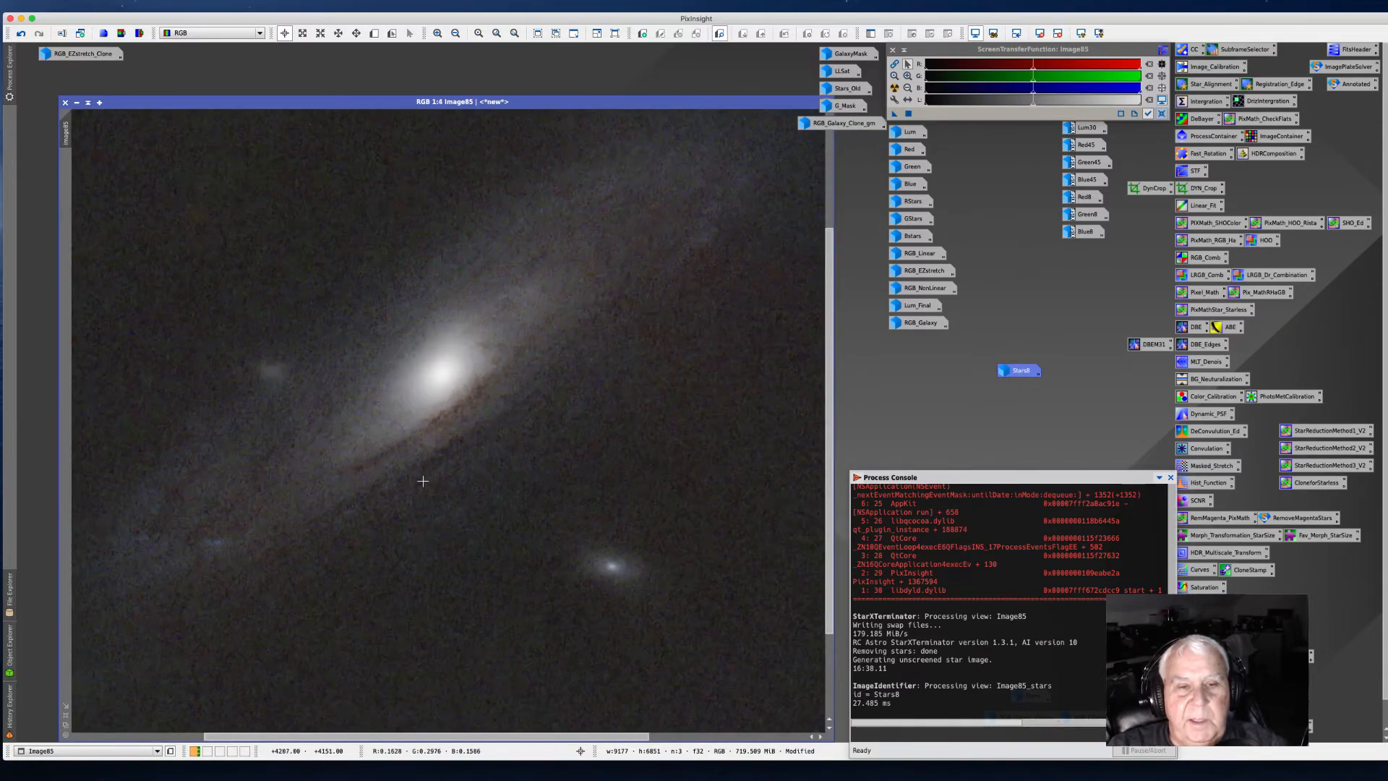
scroll(423, 481, "down", 2)
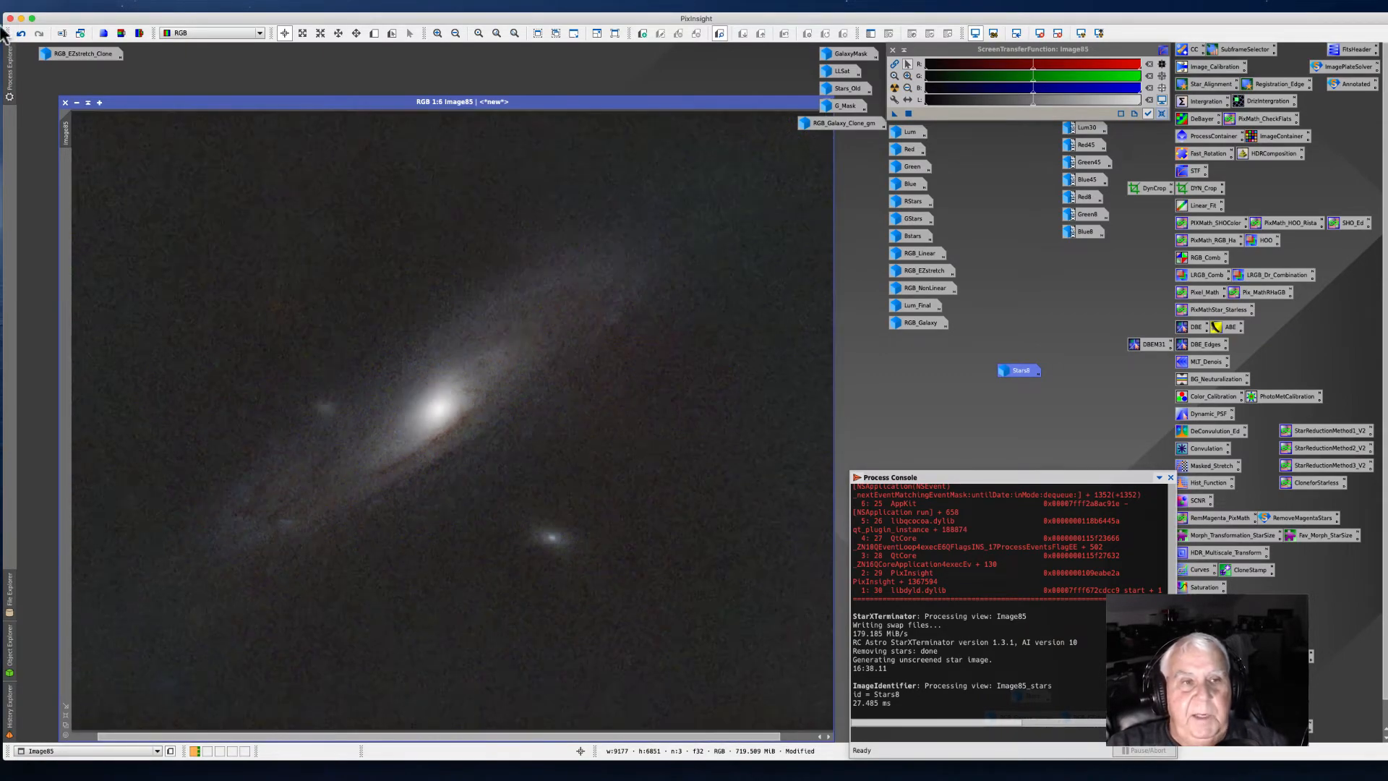
right_click(63, 132)
left_click(108, 172)
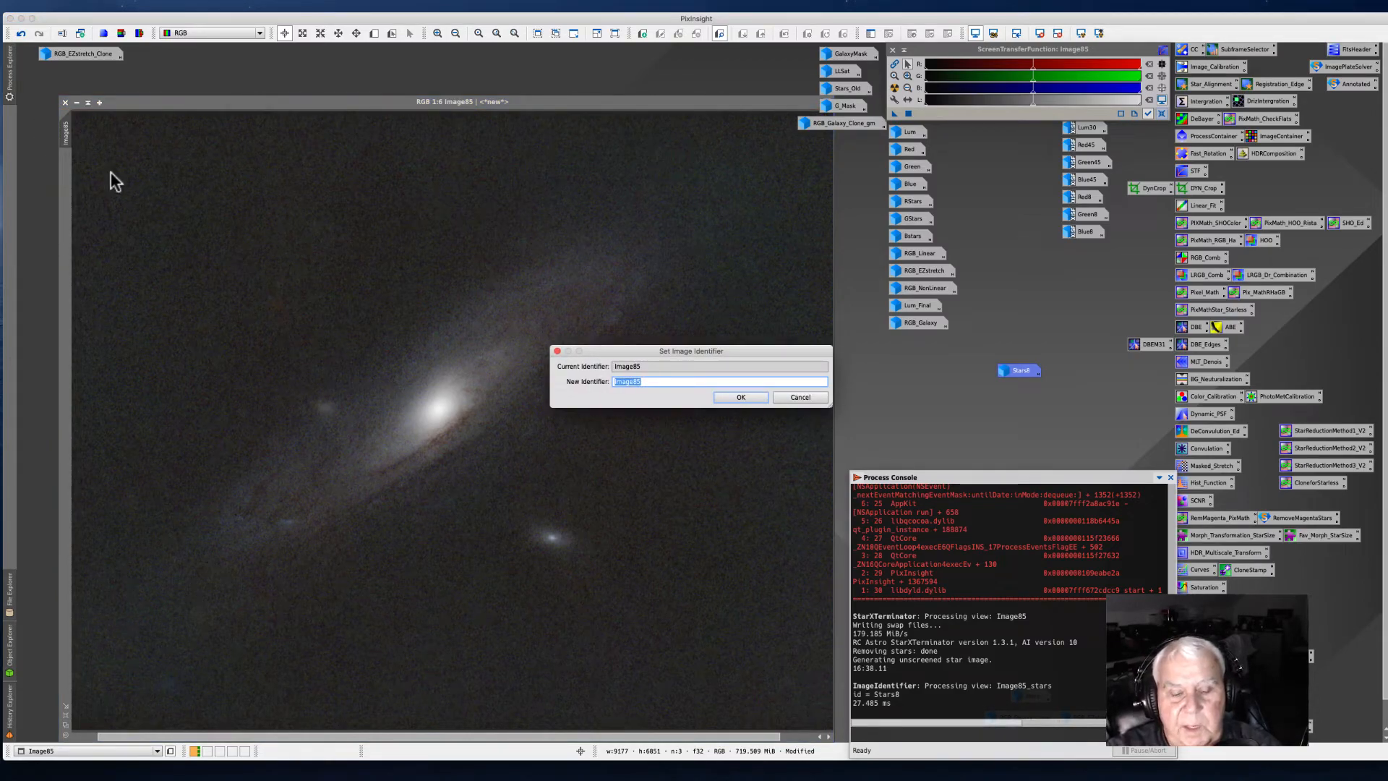
type("G")
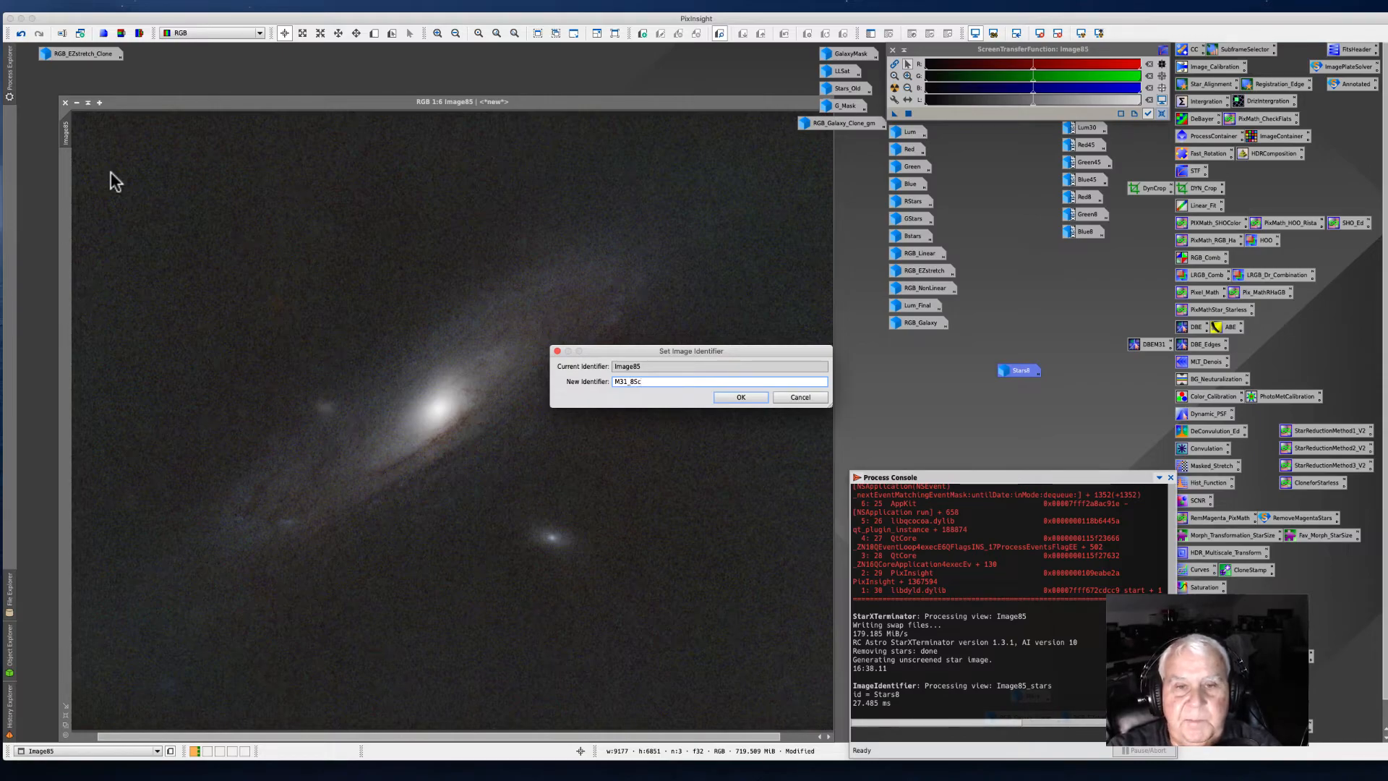
key("Return")
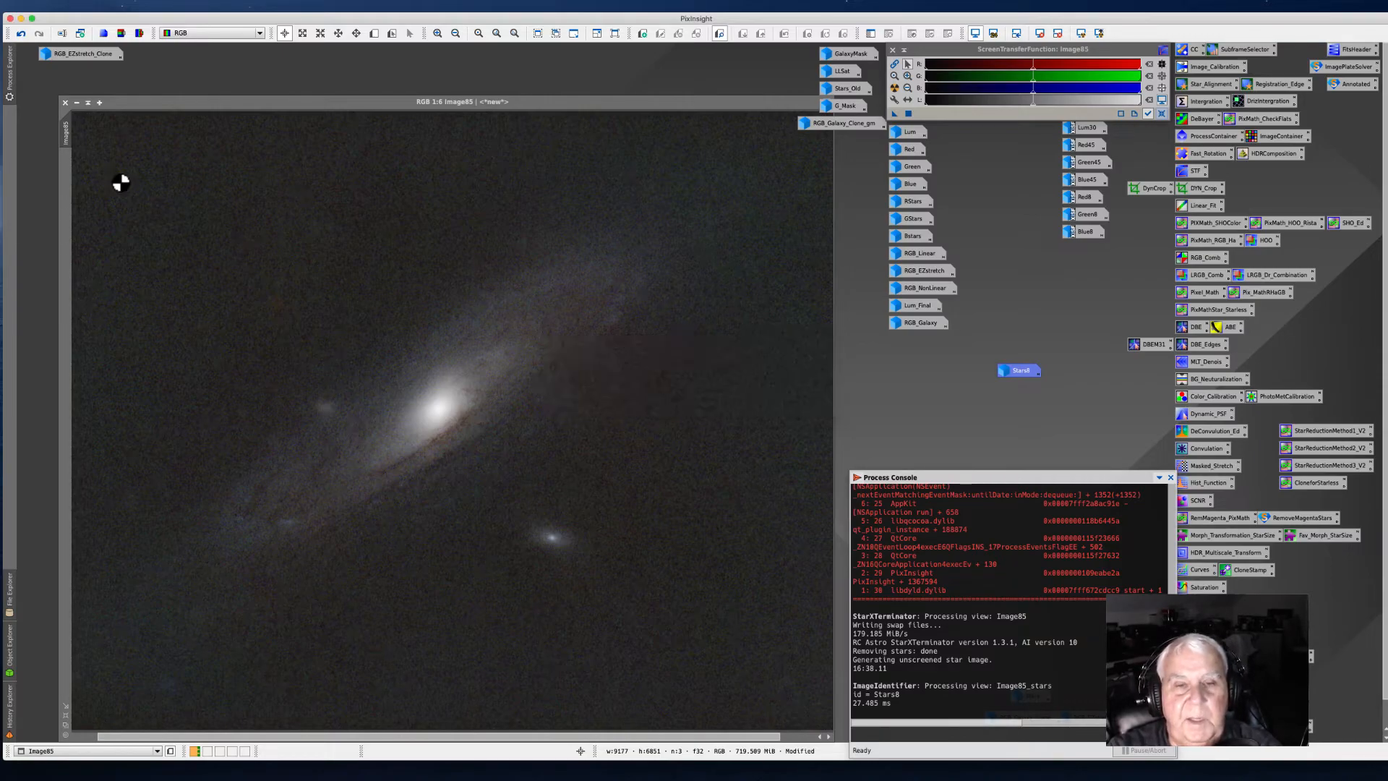
Step: Minimize M31_8Seconds and place its icon below the other image icons
left_click(72, 102)
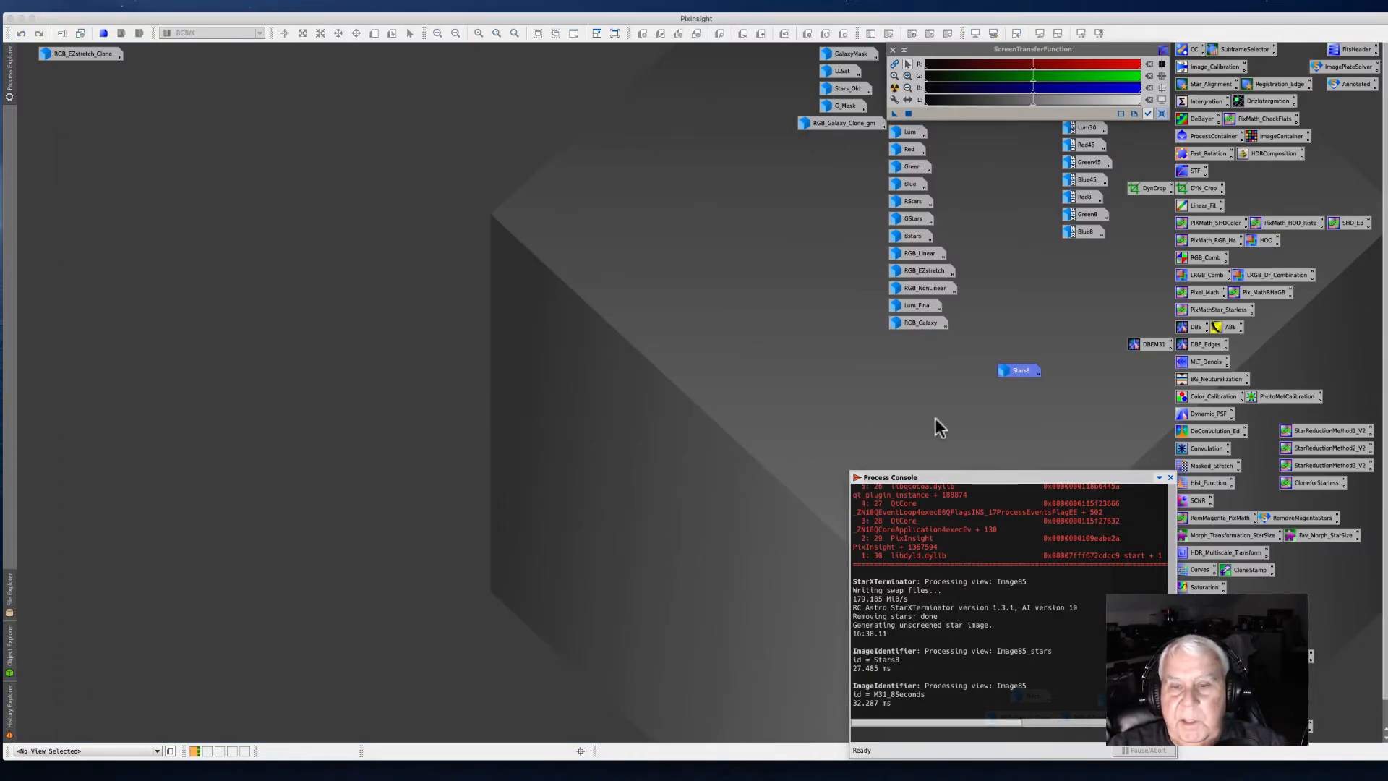
left_click_drag(1015, 372, 913, 341)
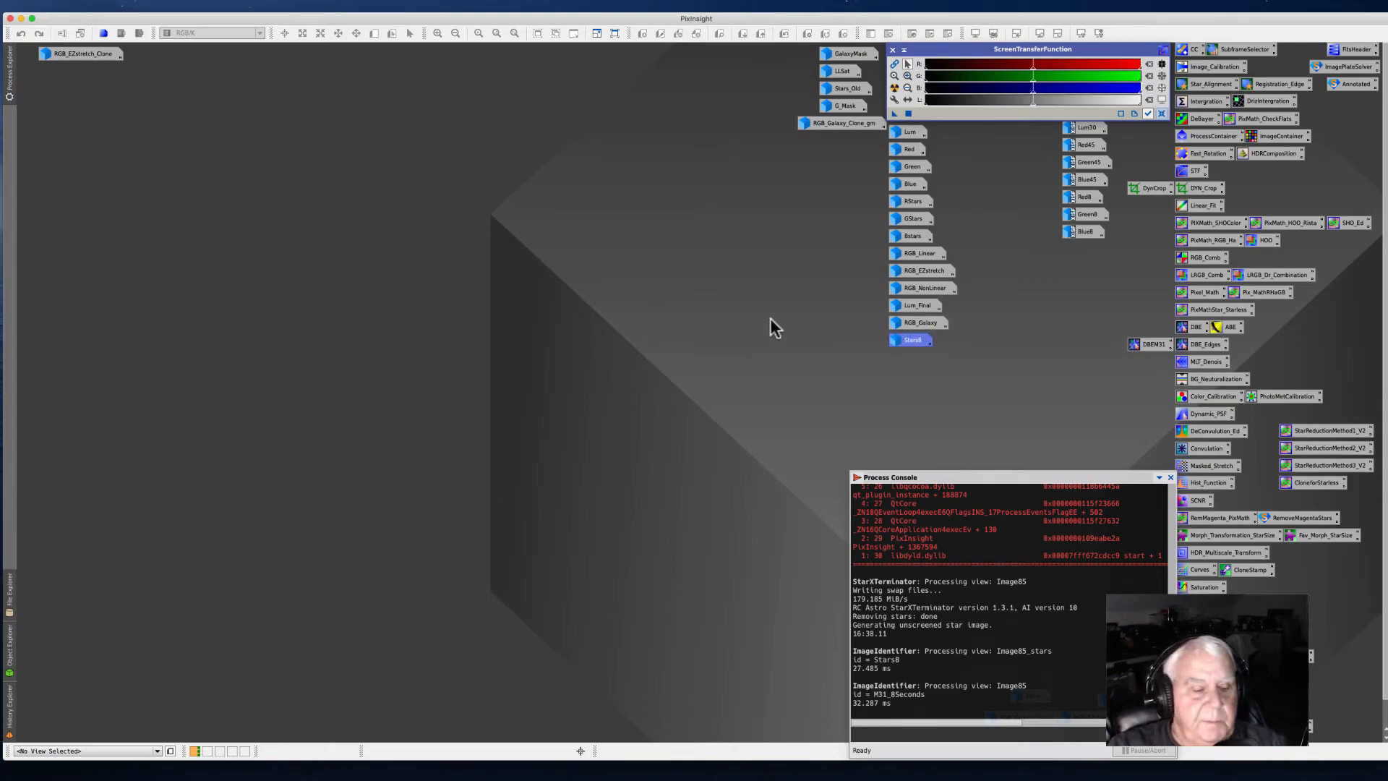
left_click_drag(966, 479, 963, 489)
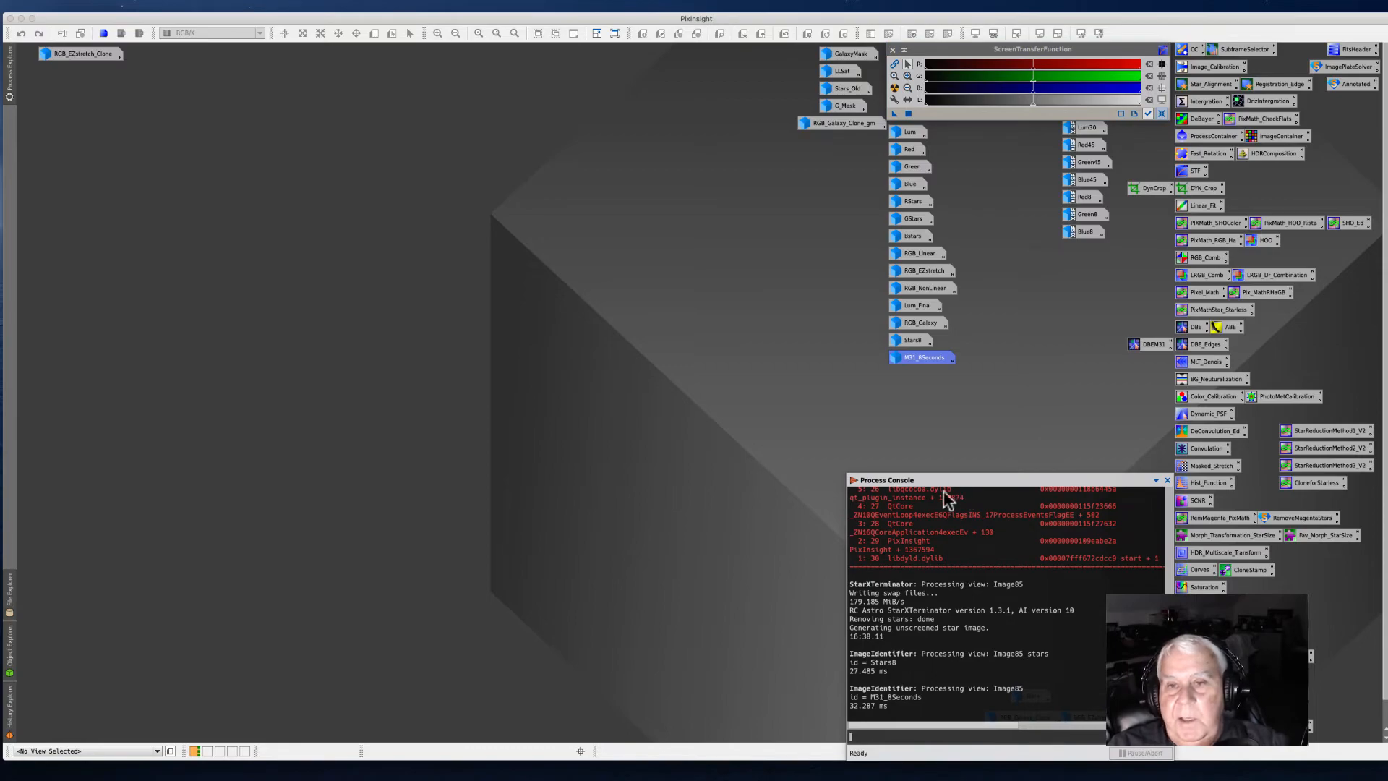
Step: Open the Stars8 image and start Curves Transformation with a real-time preview
double_click(906, 340)
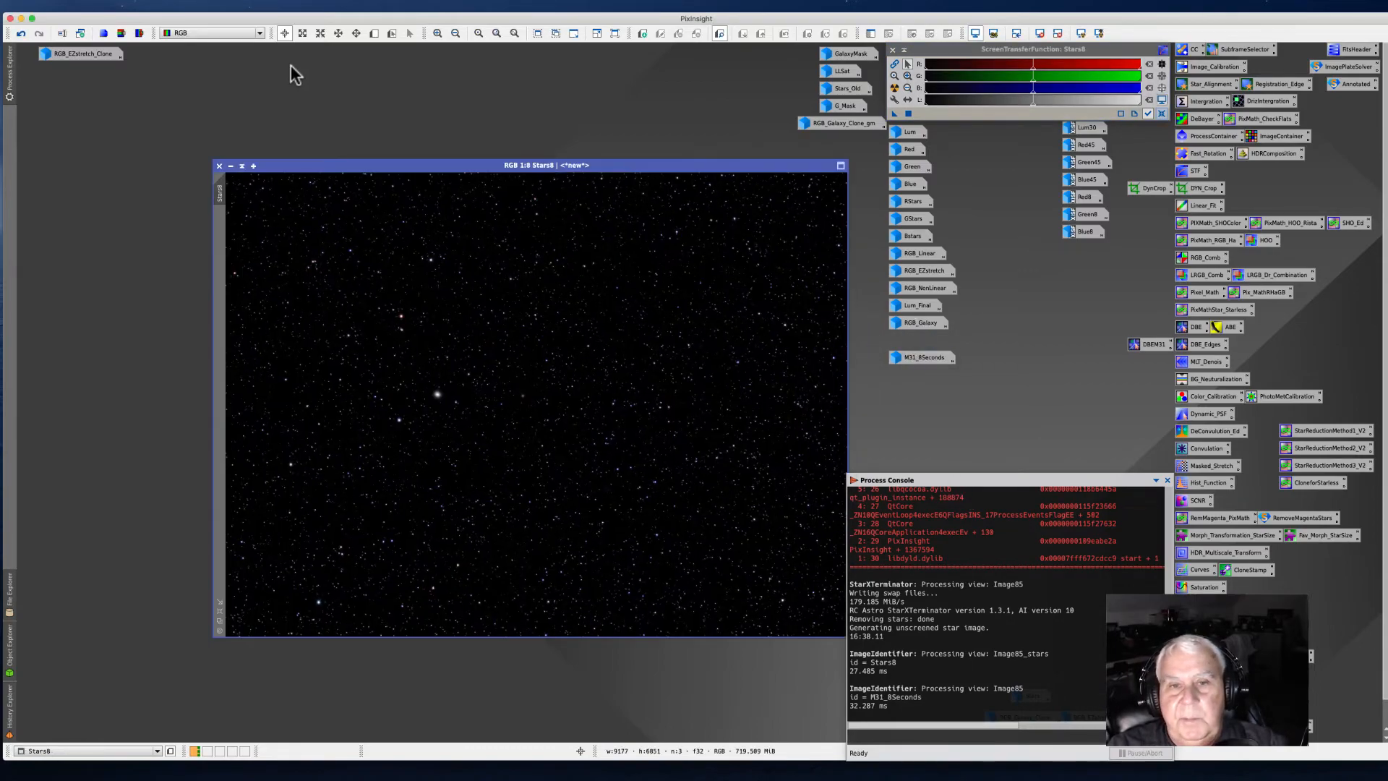
left_click_drag(360, 170, 270, 135)
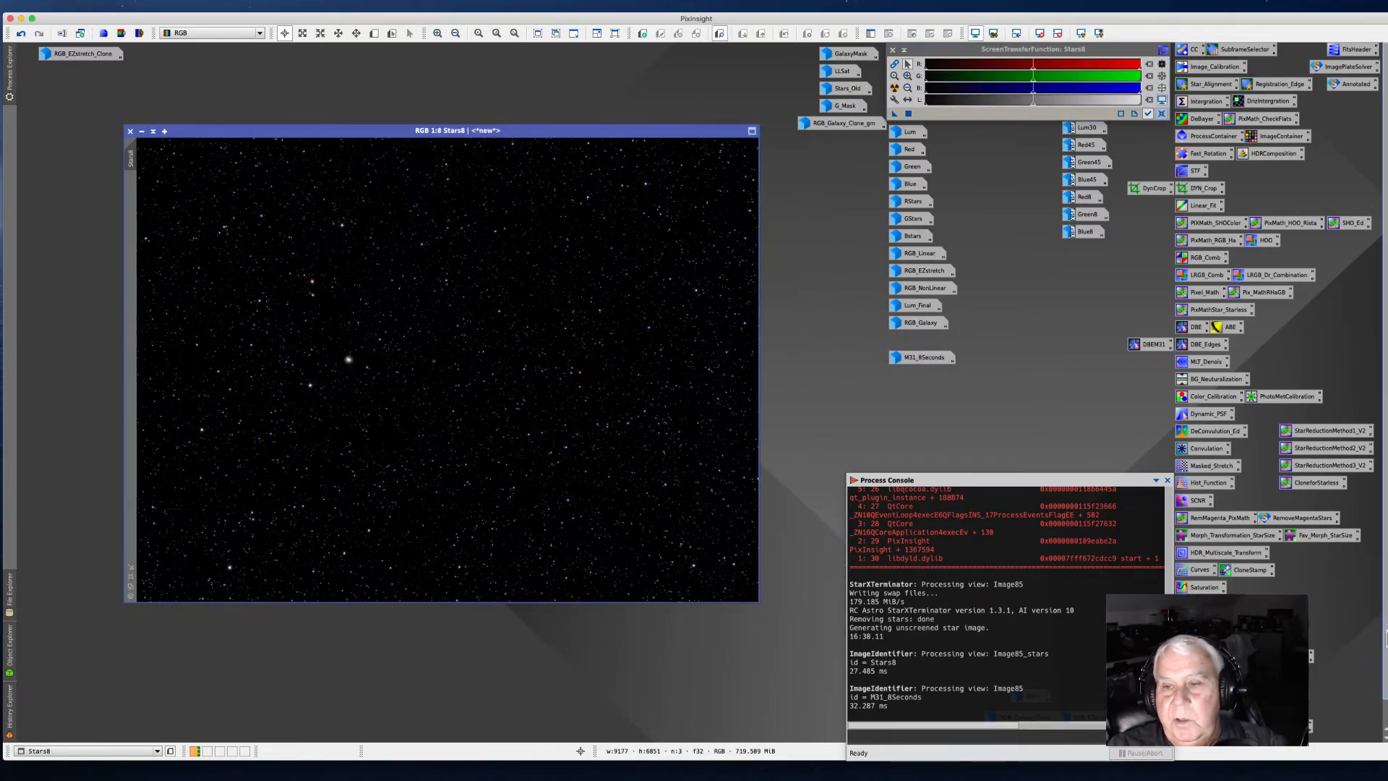
double_click(1196, 571)
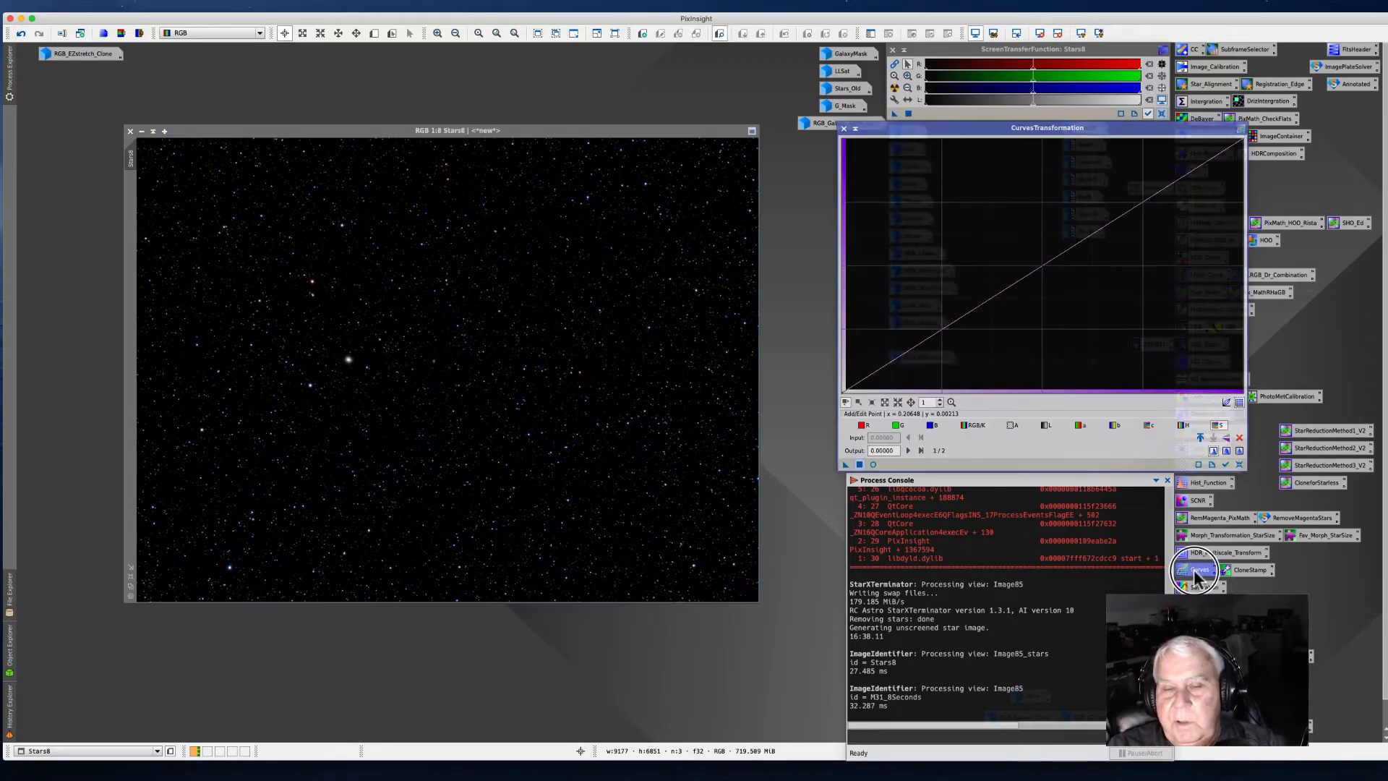
left_click_drag(900, 134, 805, 174)
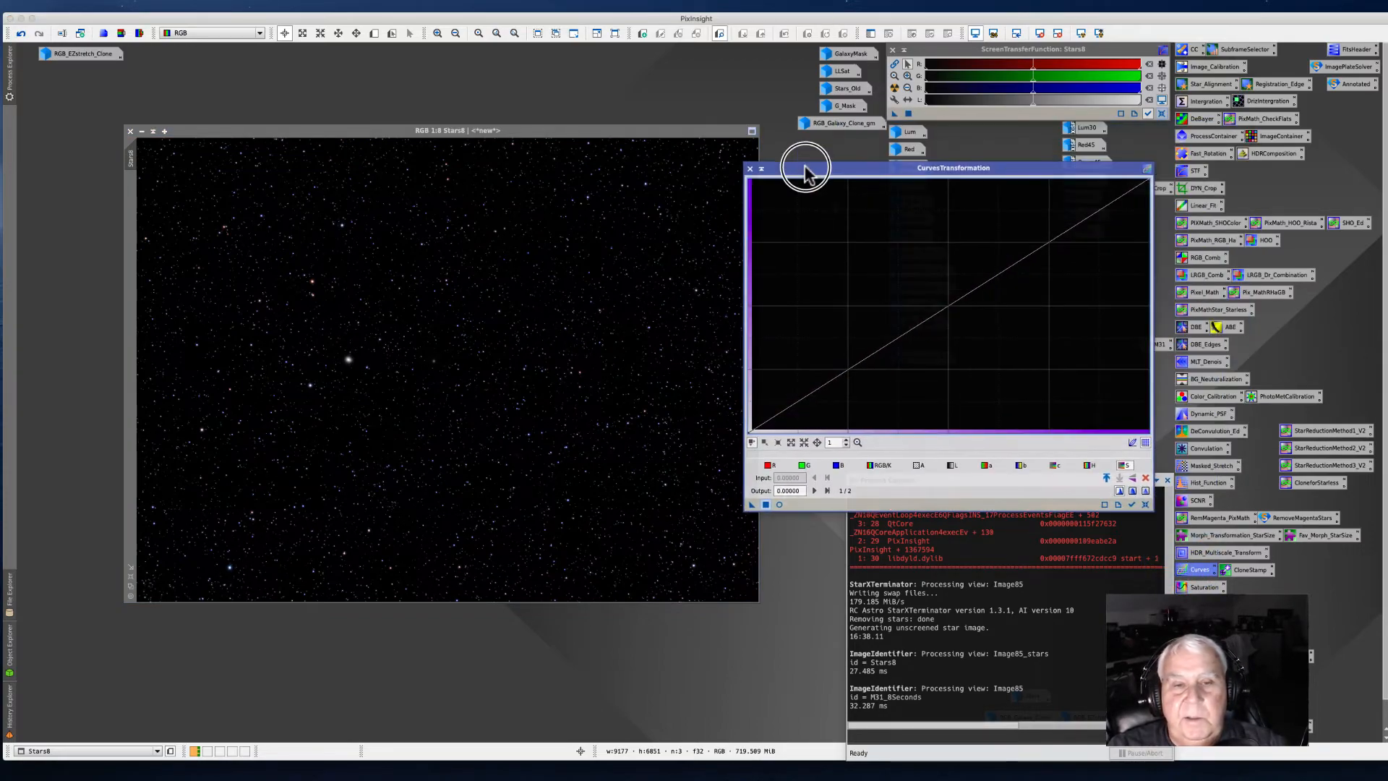
left_click(778, 504)
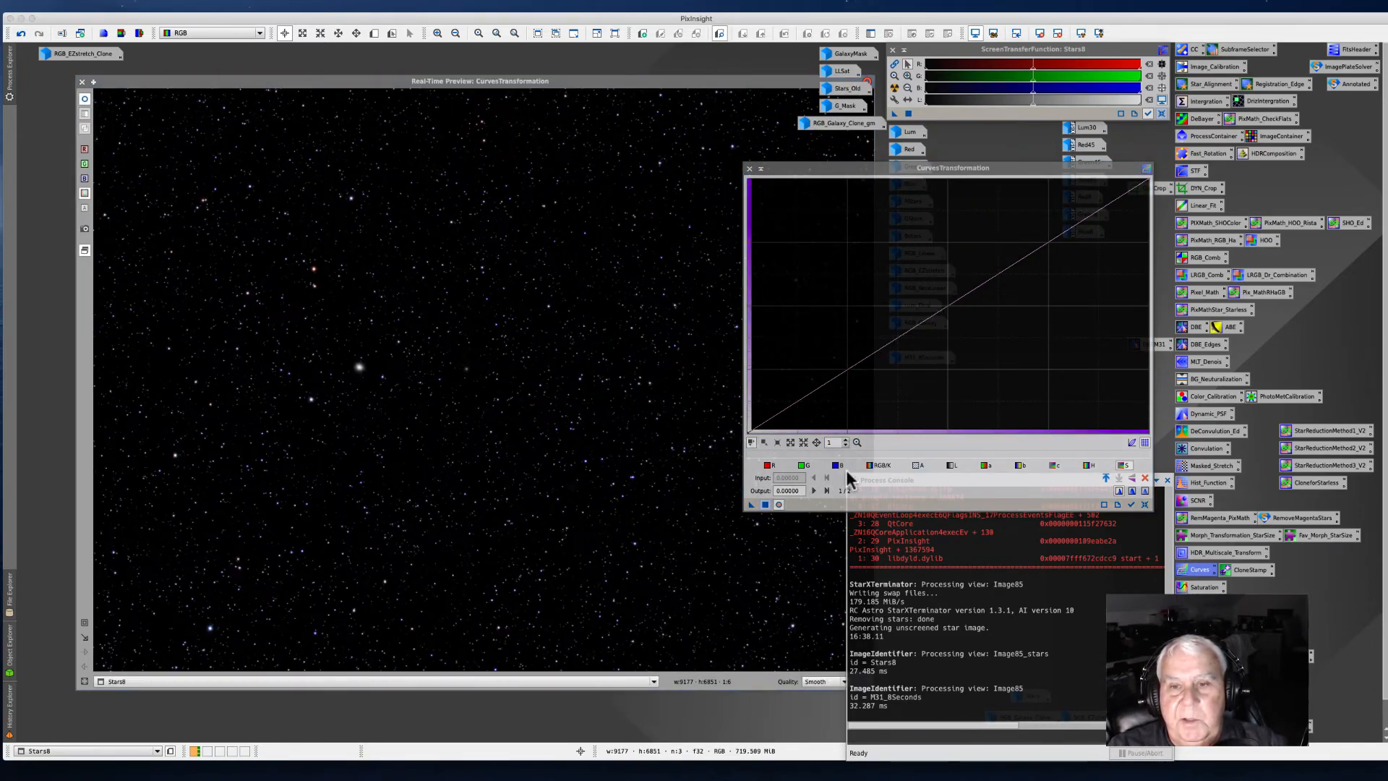
Step: Raise the RGB/K curve to about 0.41 in / 0.48 out and saturation to about 0.46 / 0.51, and apply to Stars8
left_click(952, 468)
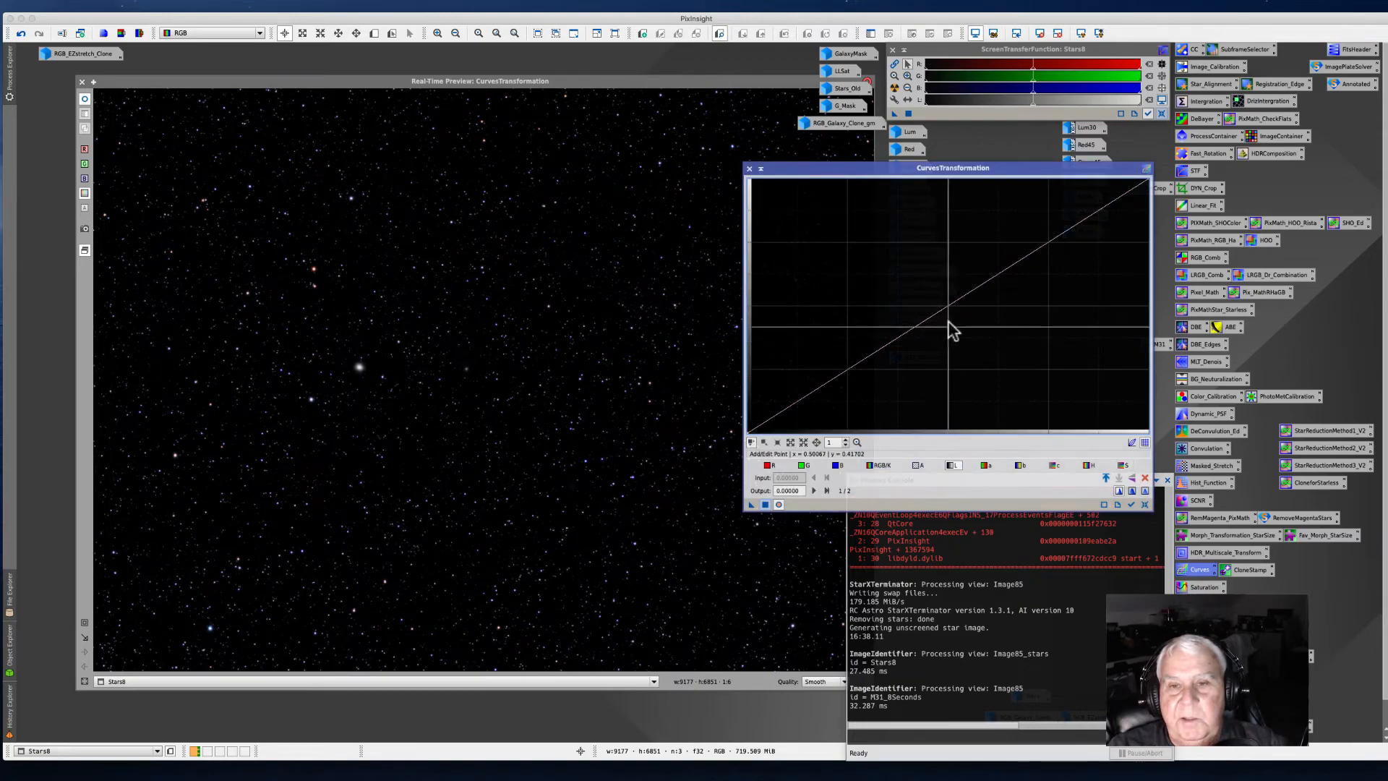
left_click(927, 309)
left_click_drag(927, 309, 925, 307)
left_click(879, 469)
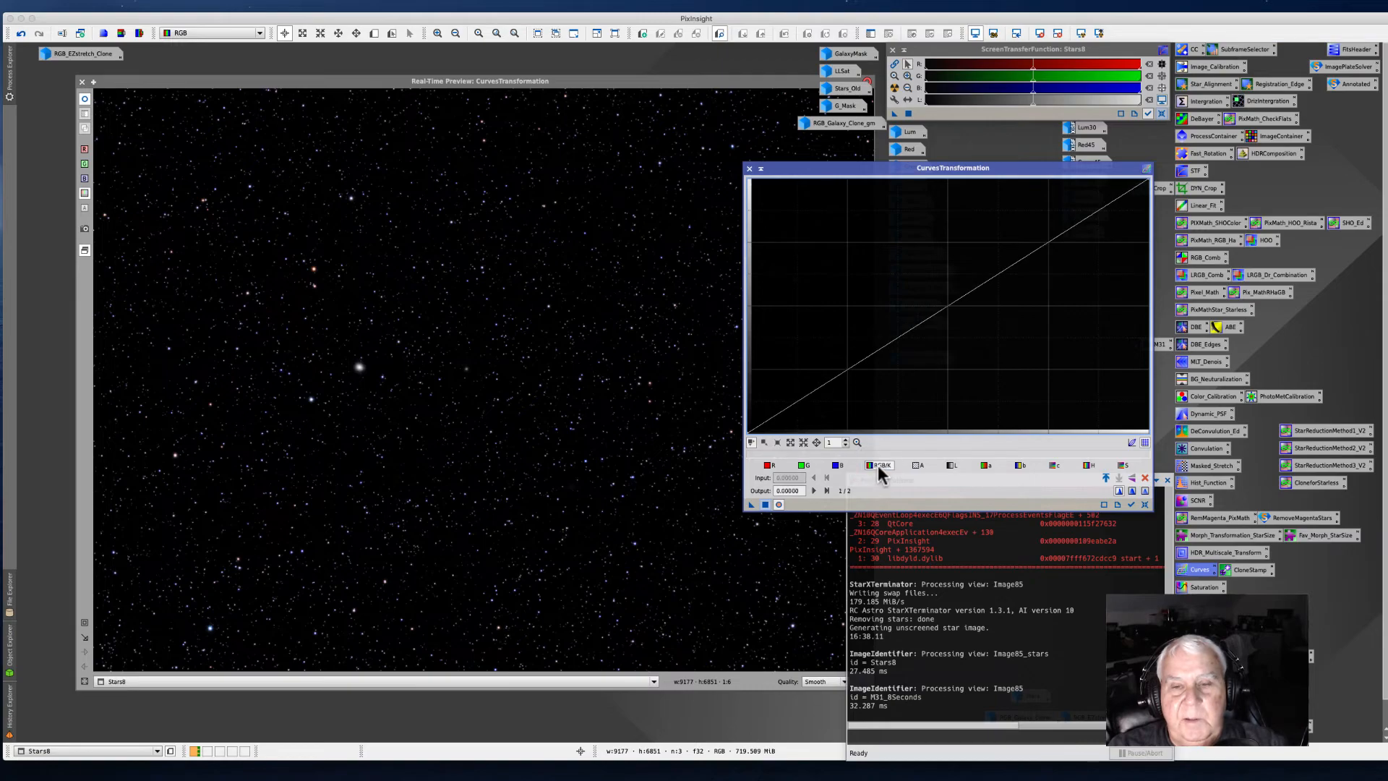
left_click(920, 323)
left_click_drag(920, 323, 910, 310)
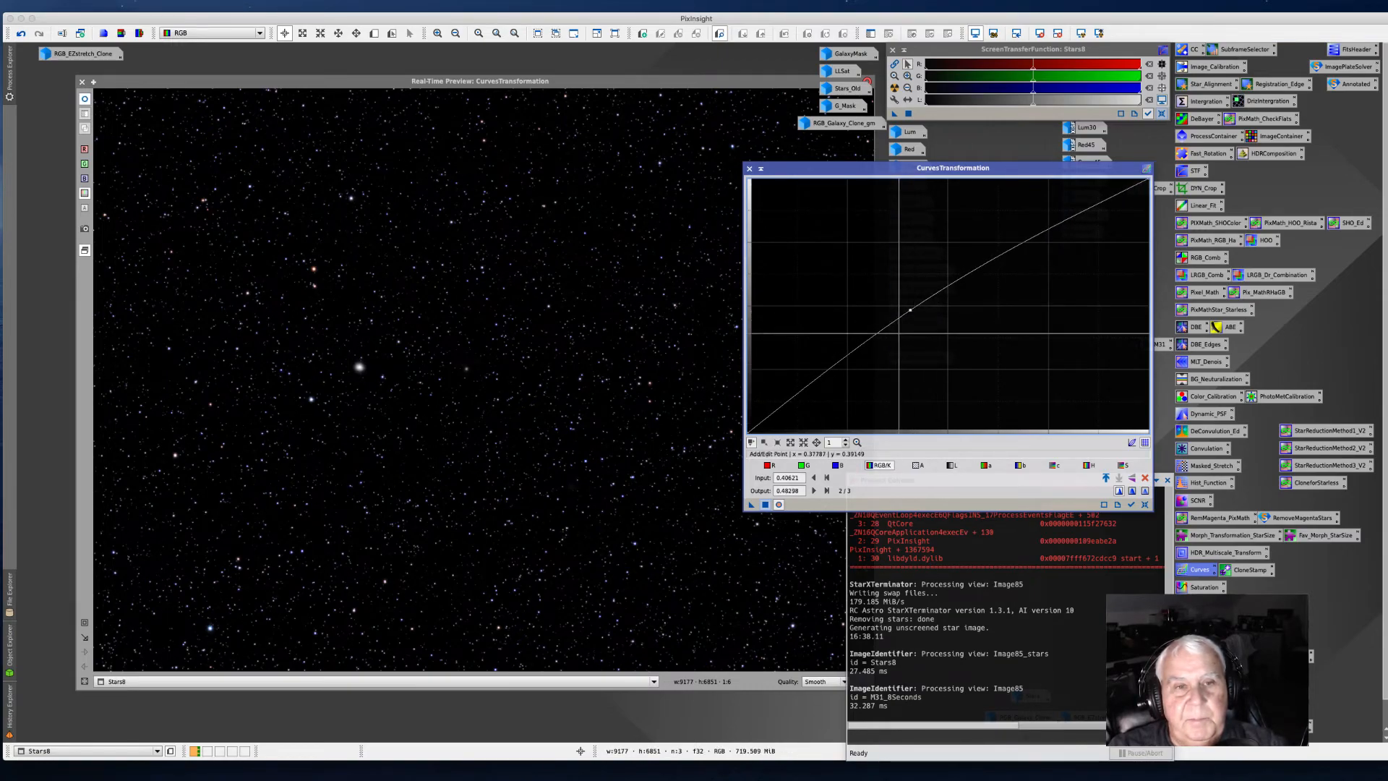
left_click(1123, 464)
left_click(931, 304)
left_click_drag(931, 304, 931, 303)
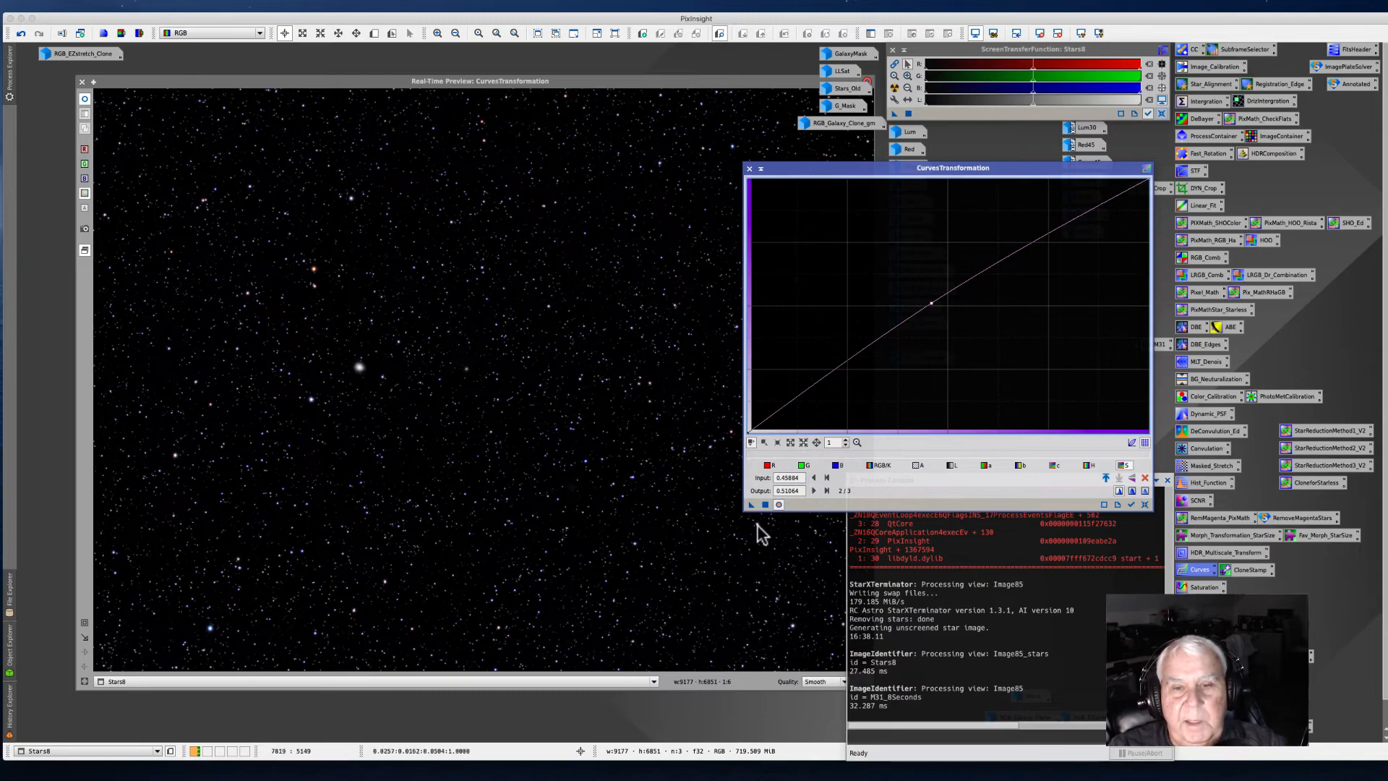
left_click(777, 506)
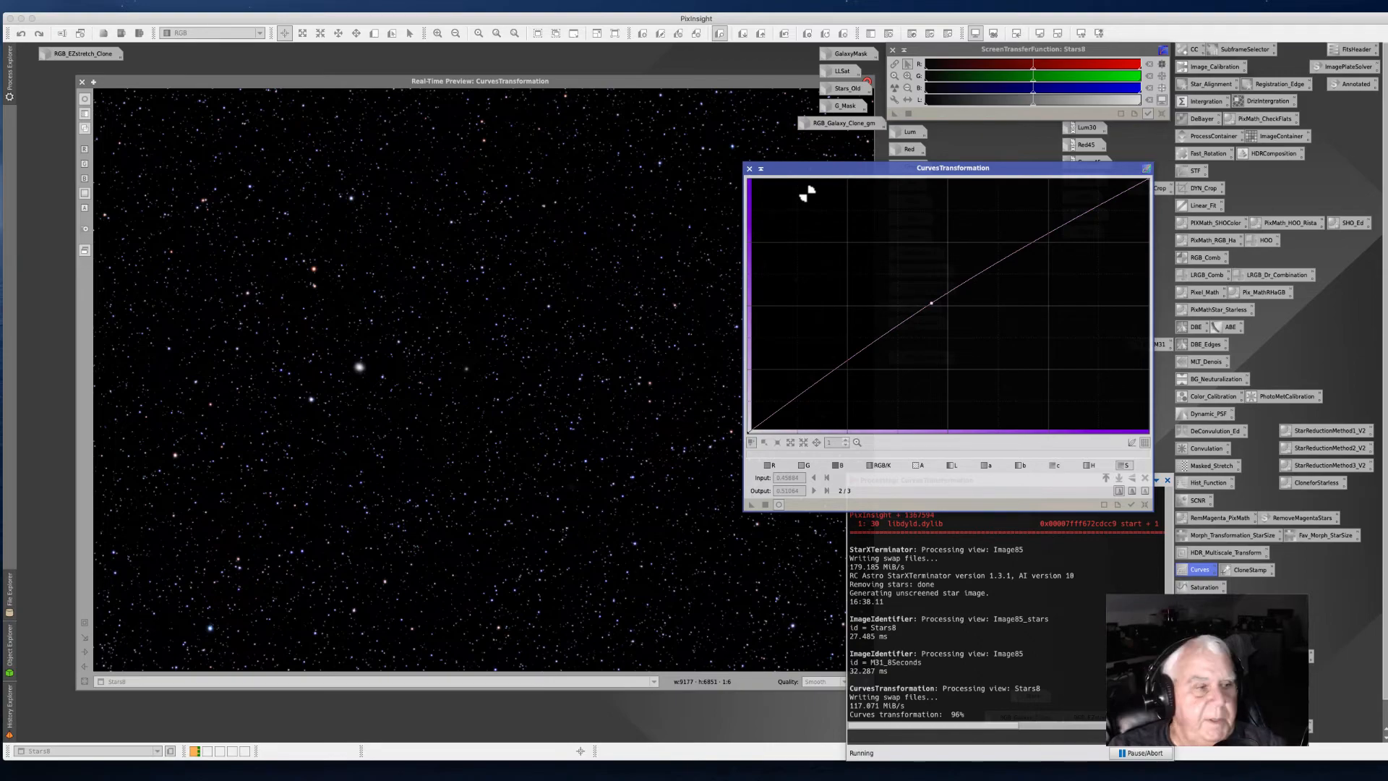
left_click(750, 169)
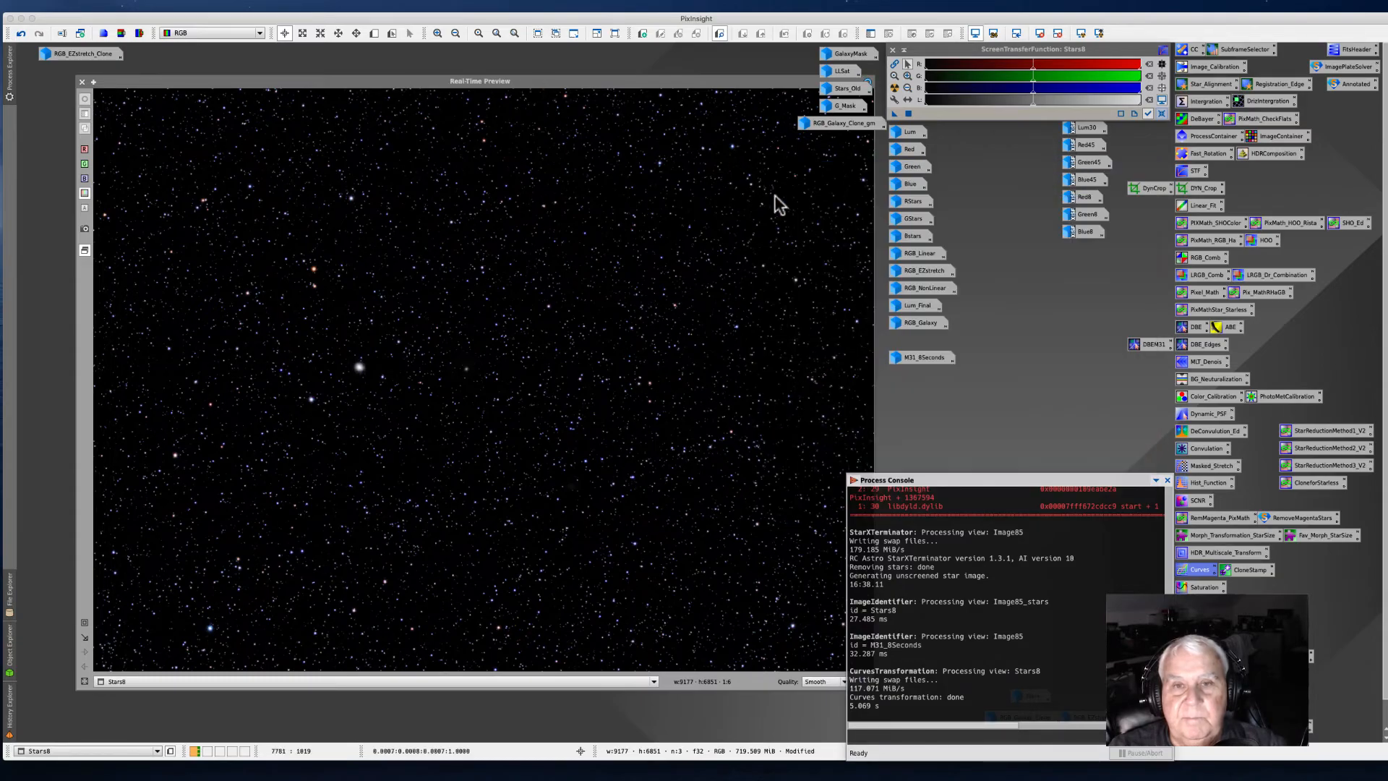
left_click(82, 82)
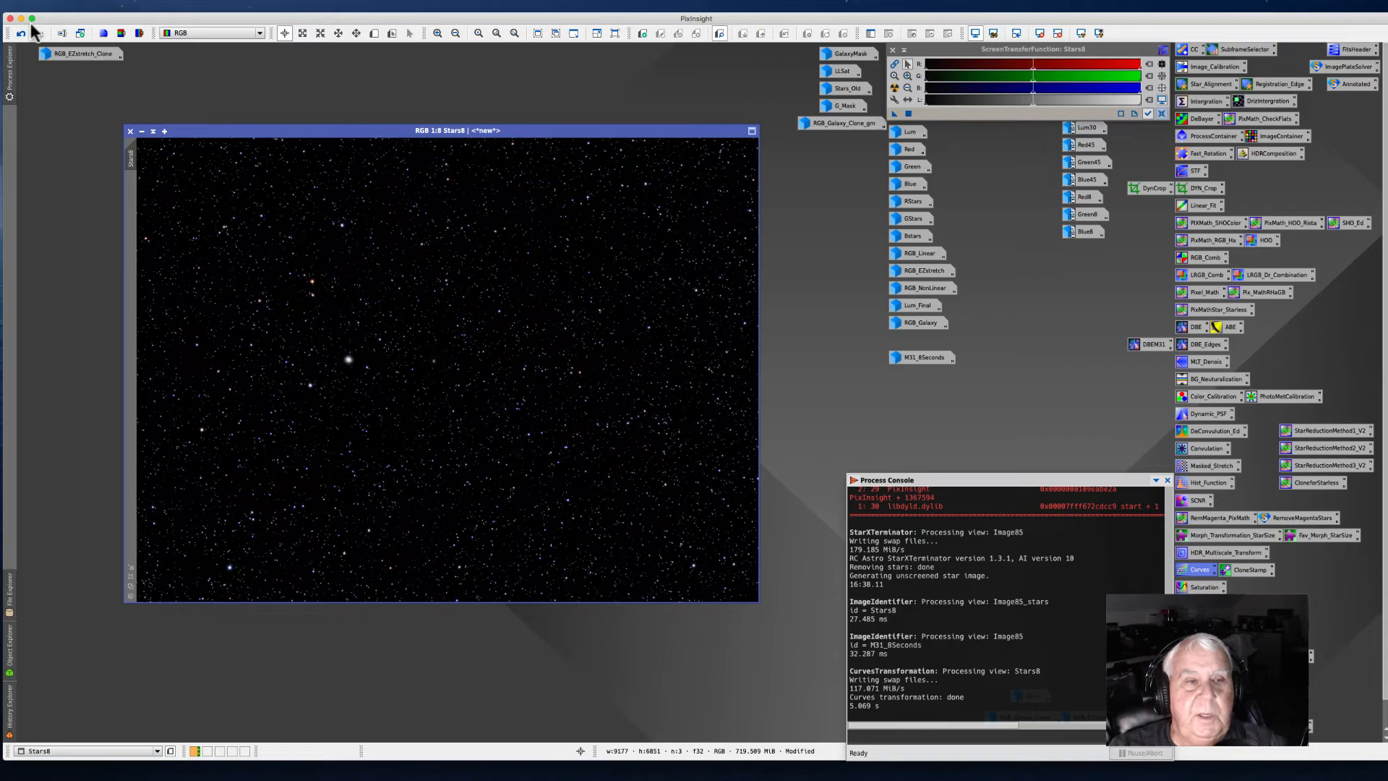
Step: Open the RGB_EZstretch_Clone image and rename it as M31_ANDROMEDA
mouse_move(69, 61)
double_click(67, 58)
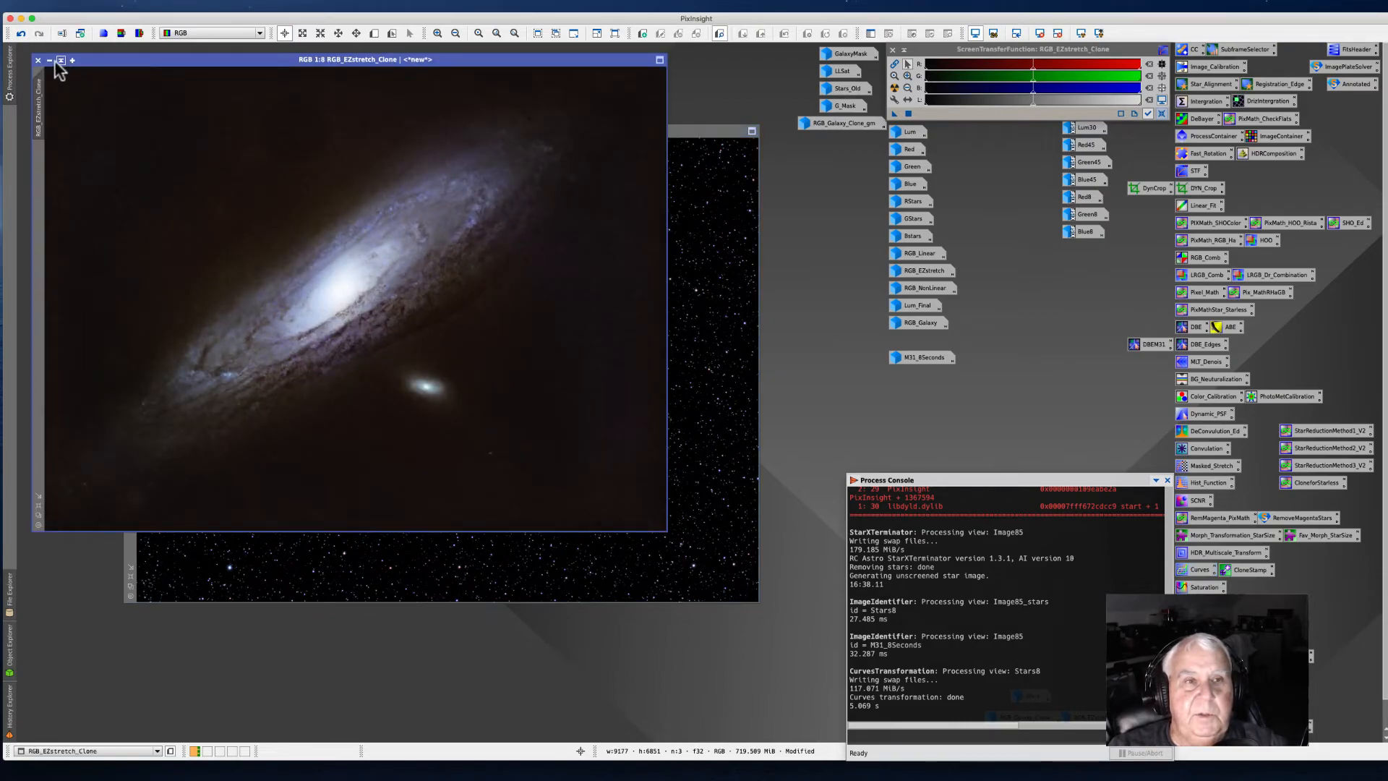
right_click(34, 112)
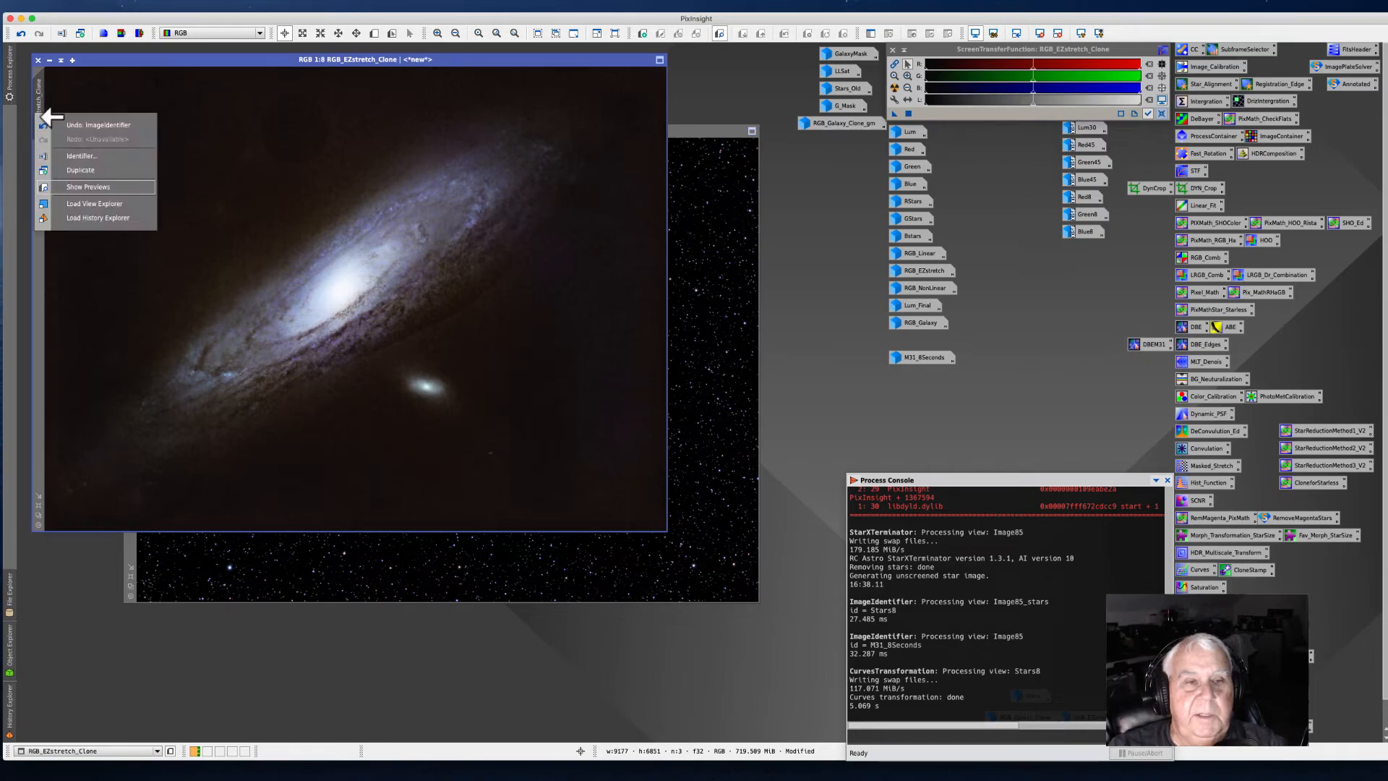
left_click(86, 155)
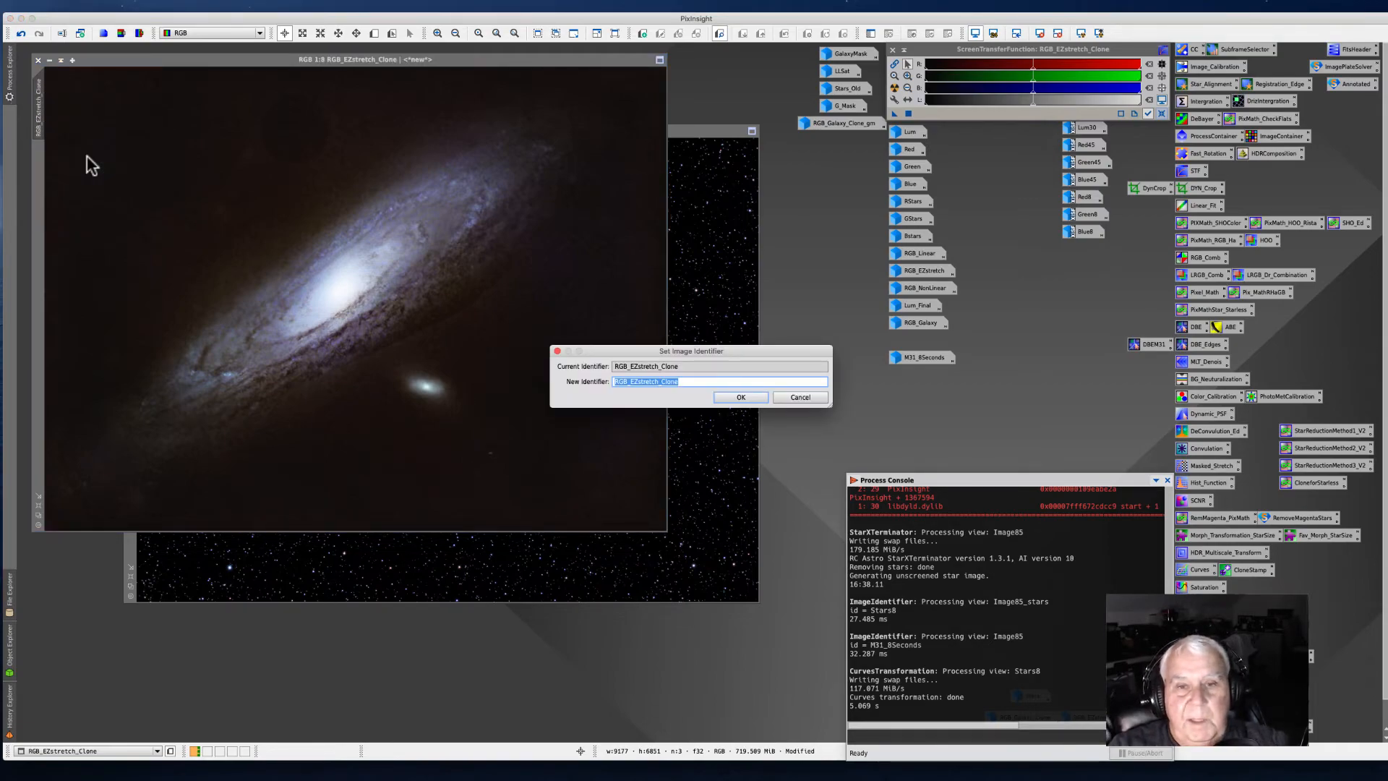
type("M31_ANDROMEDA")
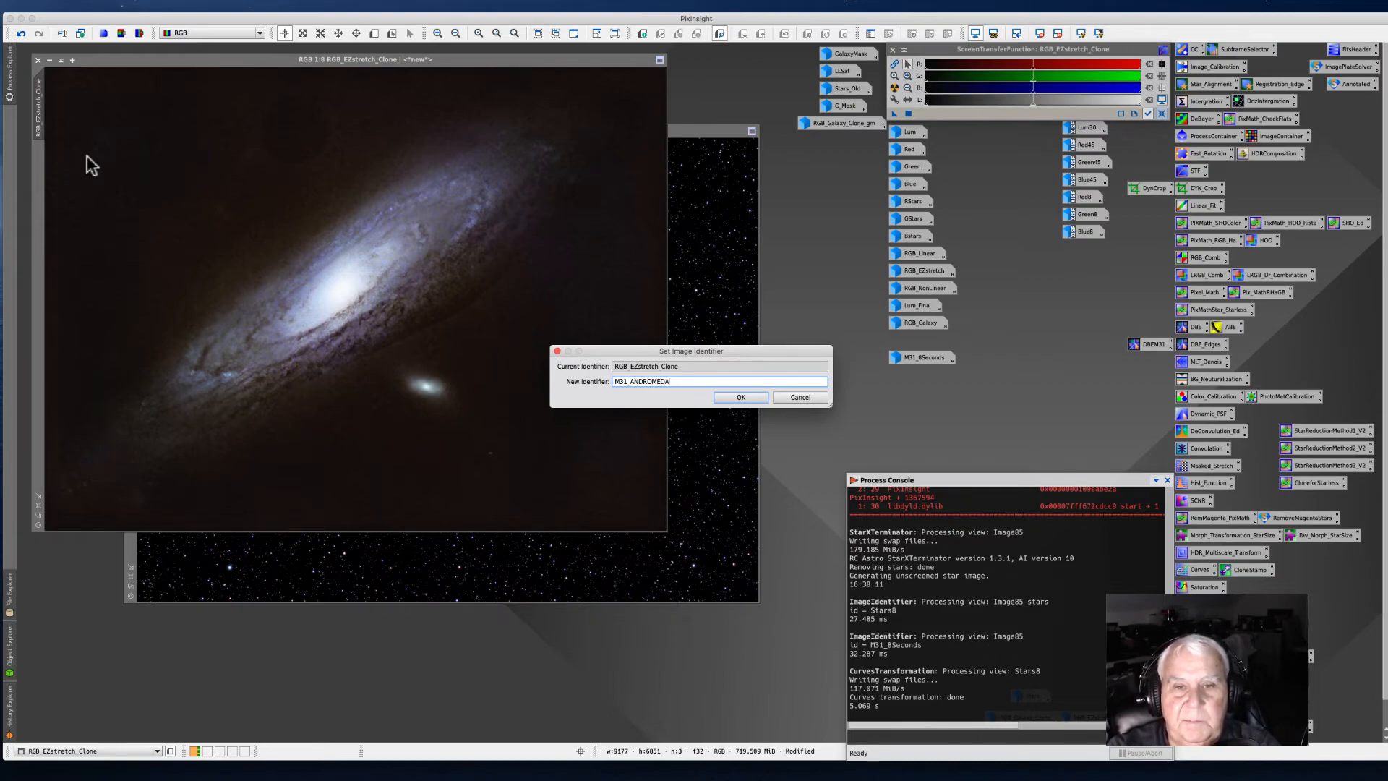
key("Return")
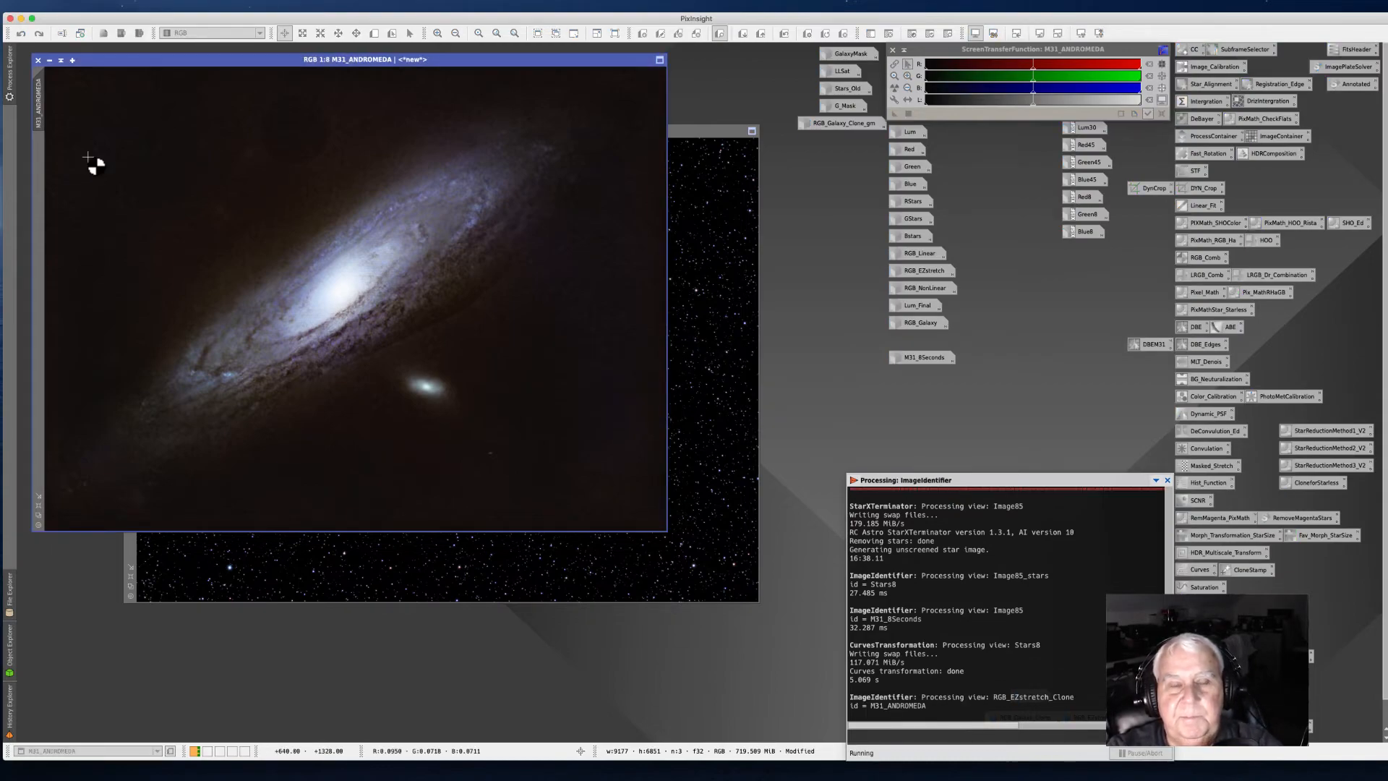
Step: Rename the Stars8 image as M31_STARS
left_click(49, 60)
double_click(67, 52)
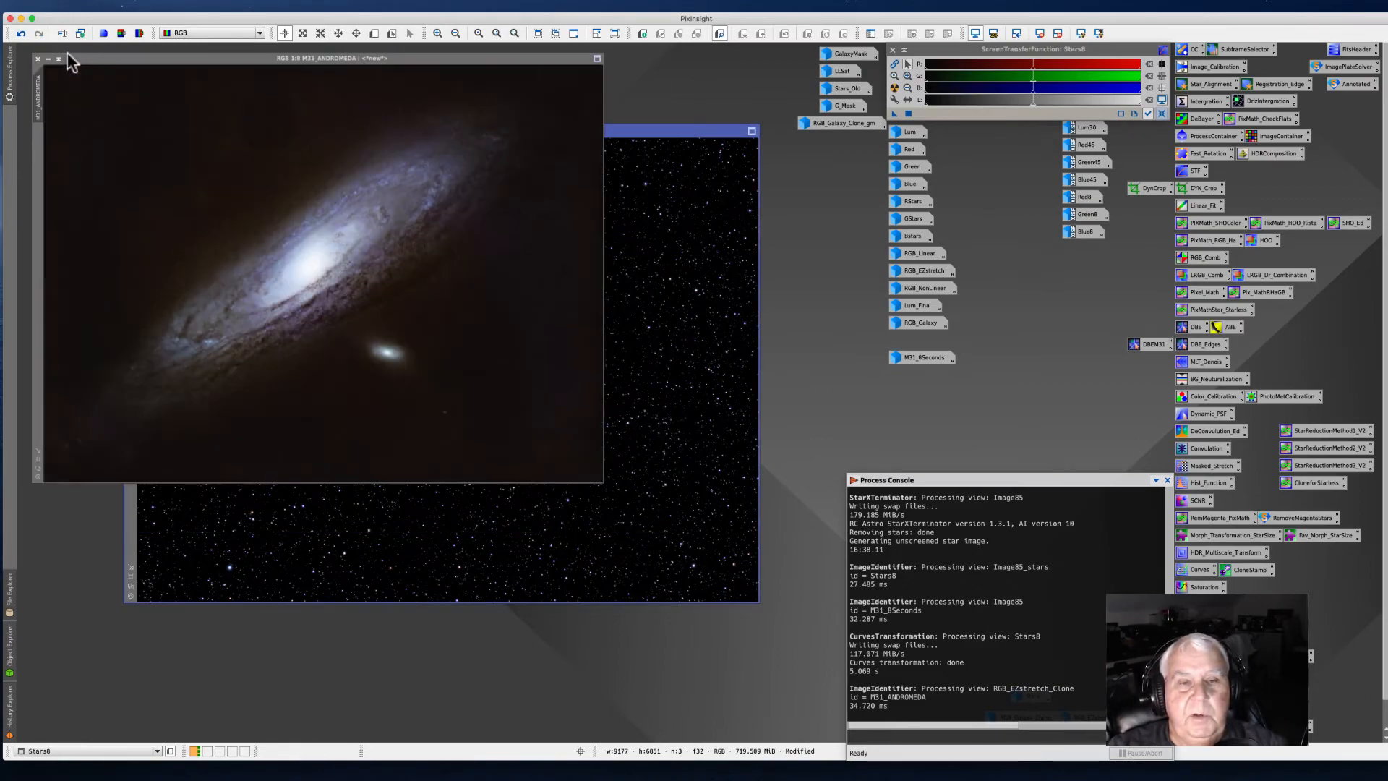
left_click_drag(713, 131, 819, 183)
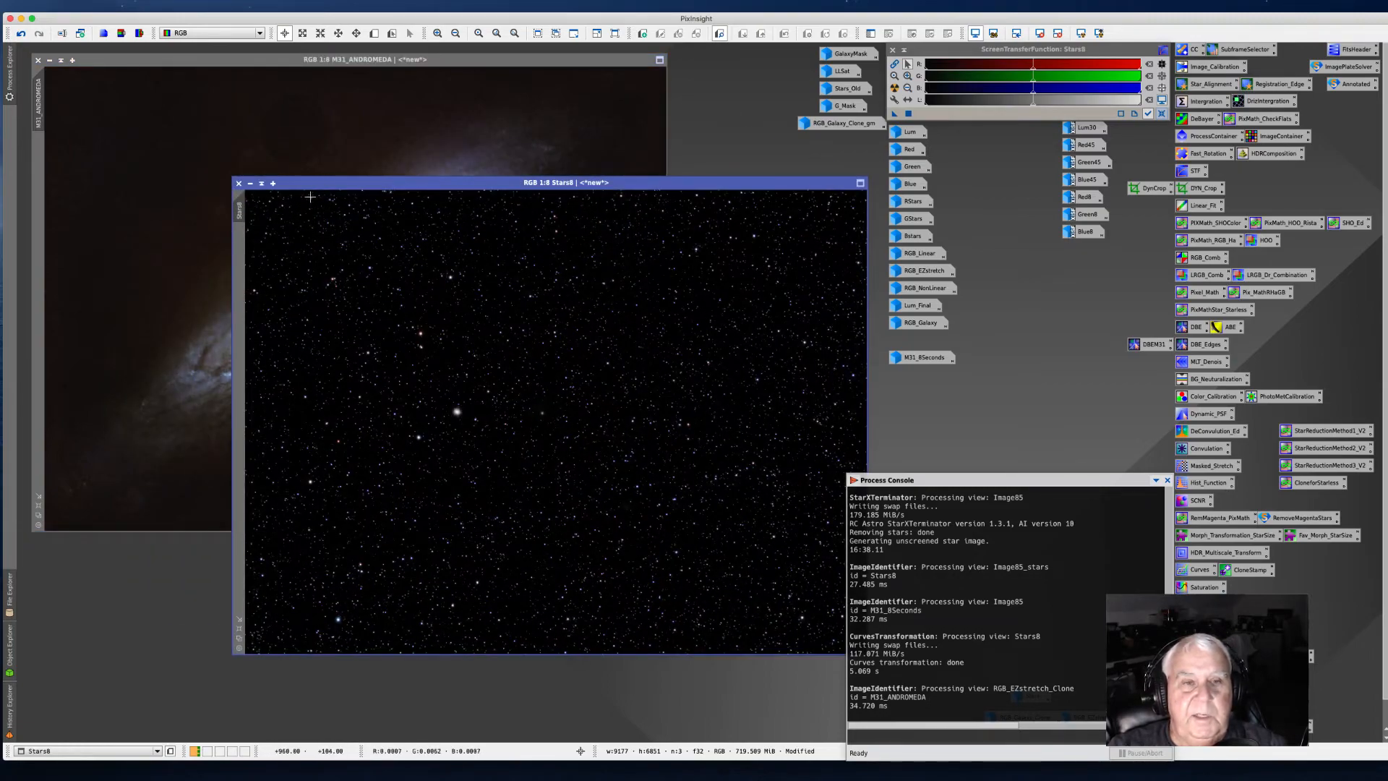
right_click(239, 216)
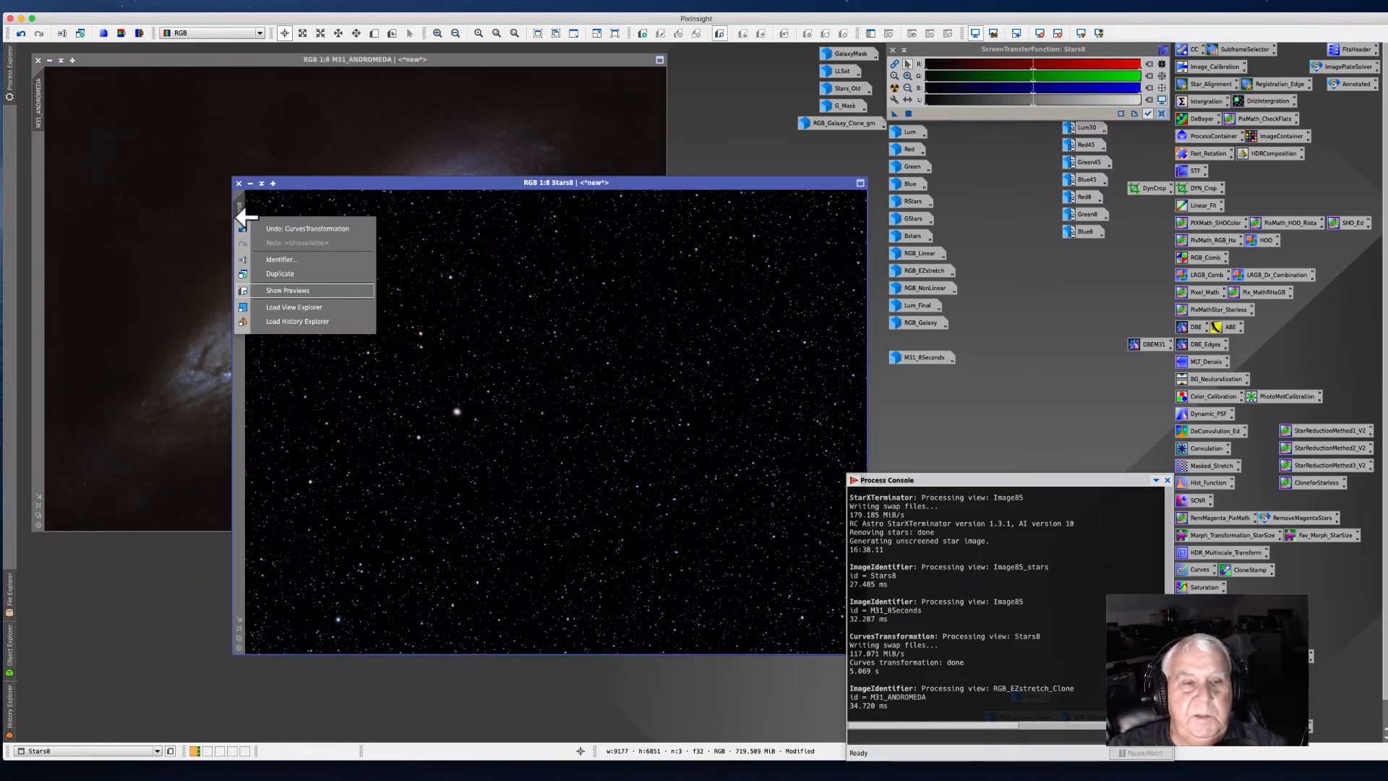
left_click(271, 259)
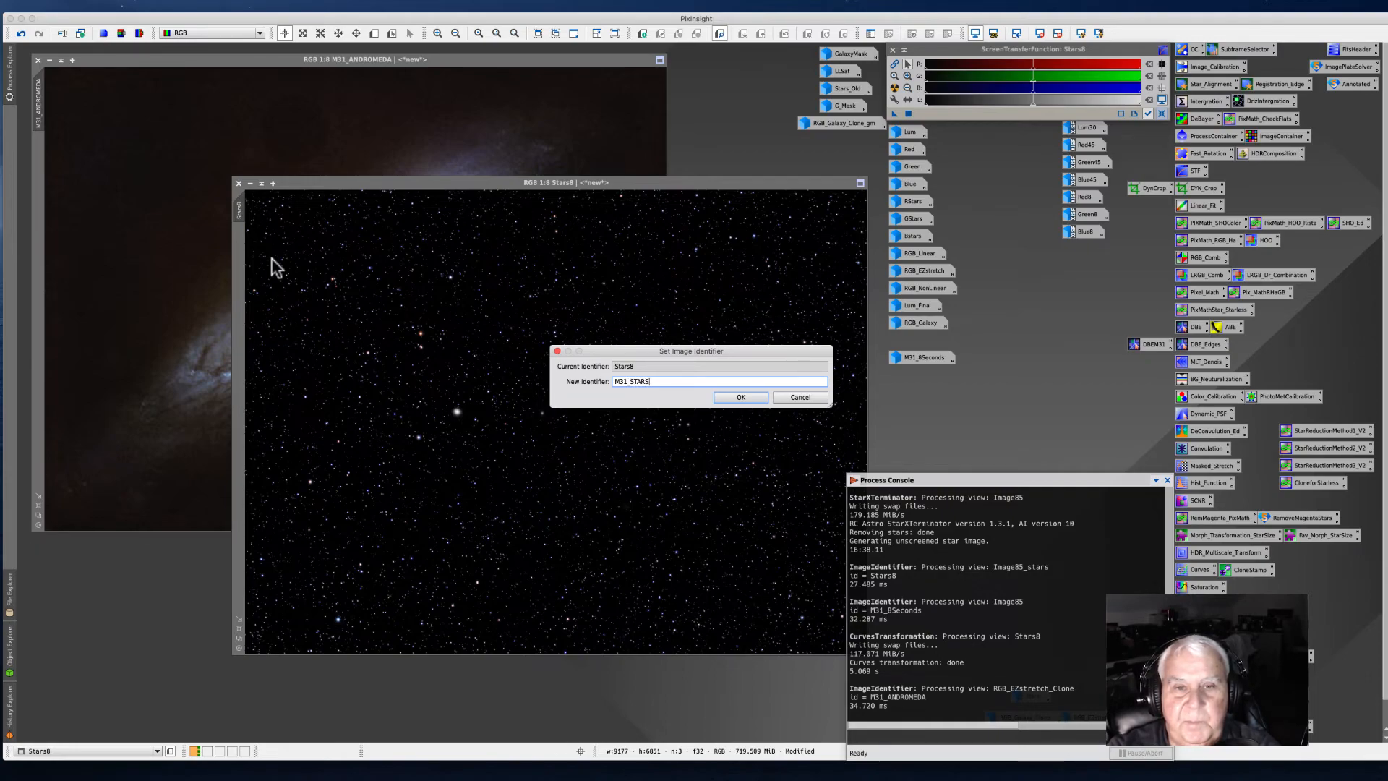
type("M31_STARS")
key("Return")
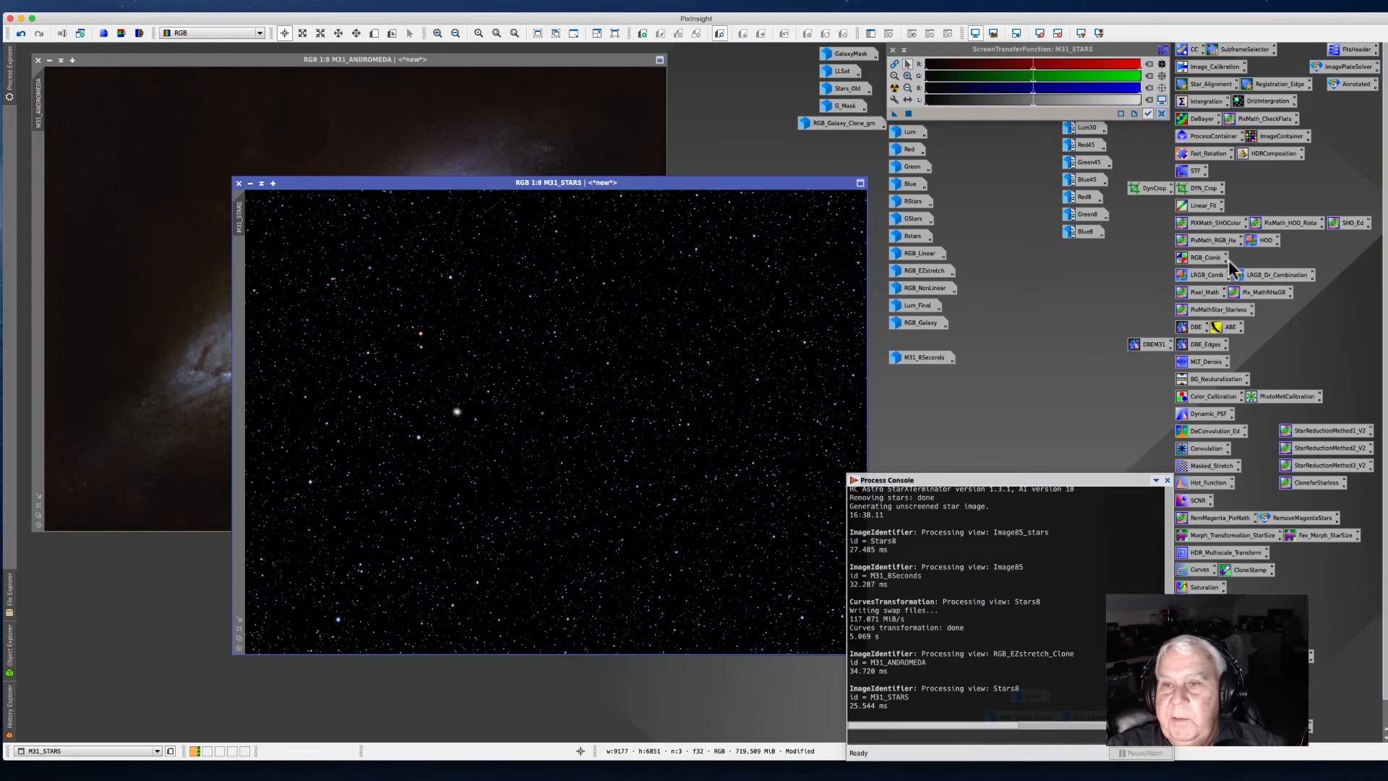
Step: Open the PixelMath process
double_click(1197, 292)
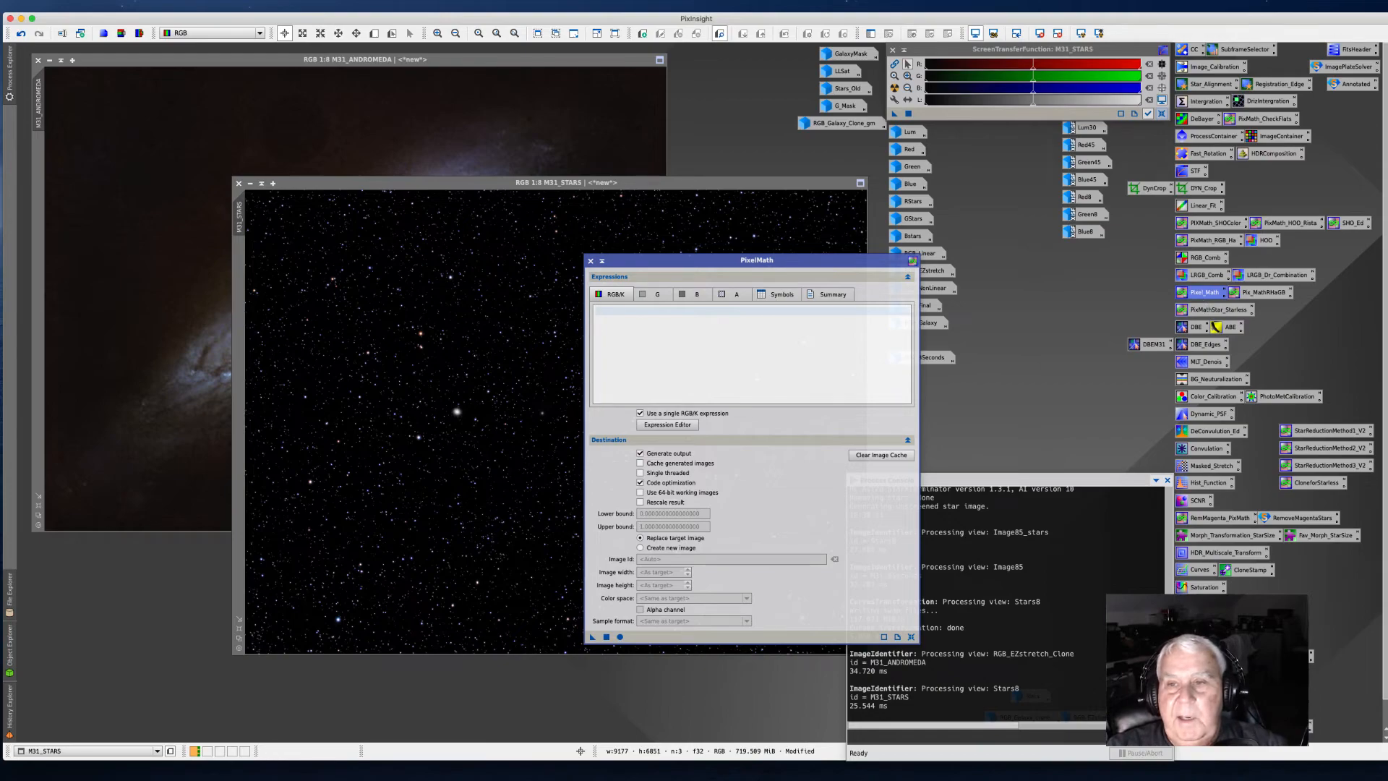
left_click(267, 6)
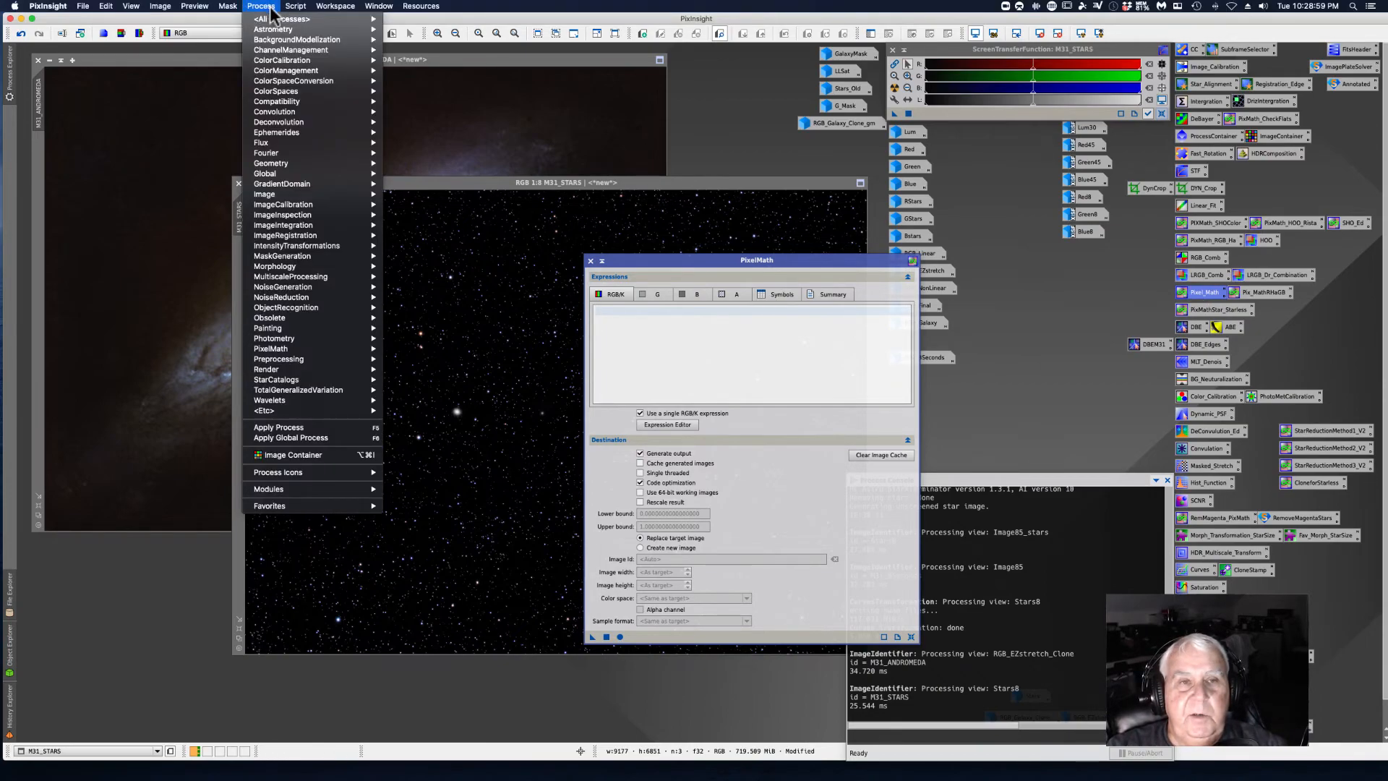
mouse_move(288, 22)
mouse_move(424, 771)
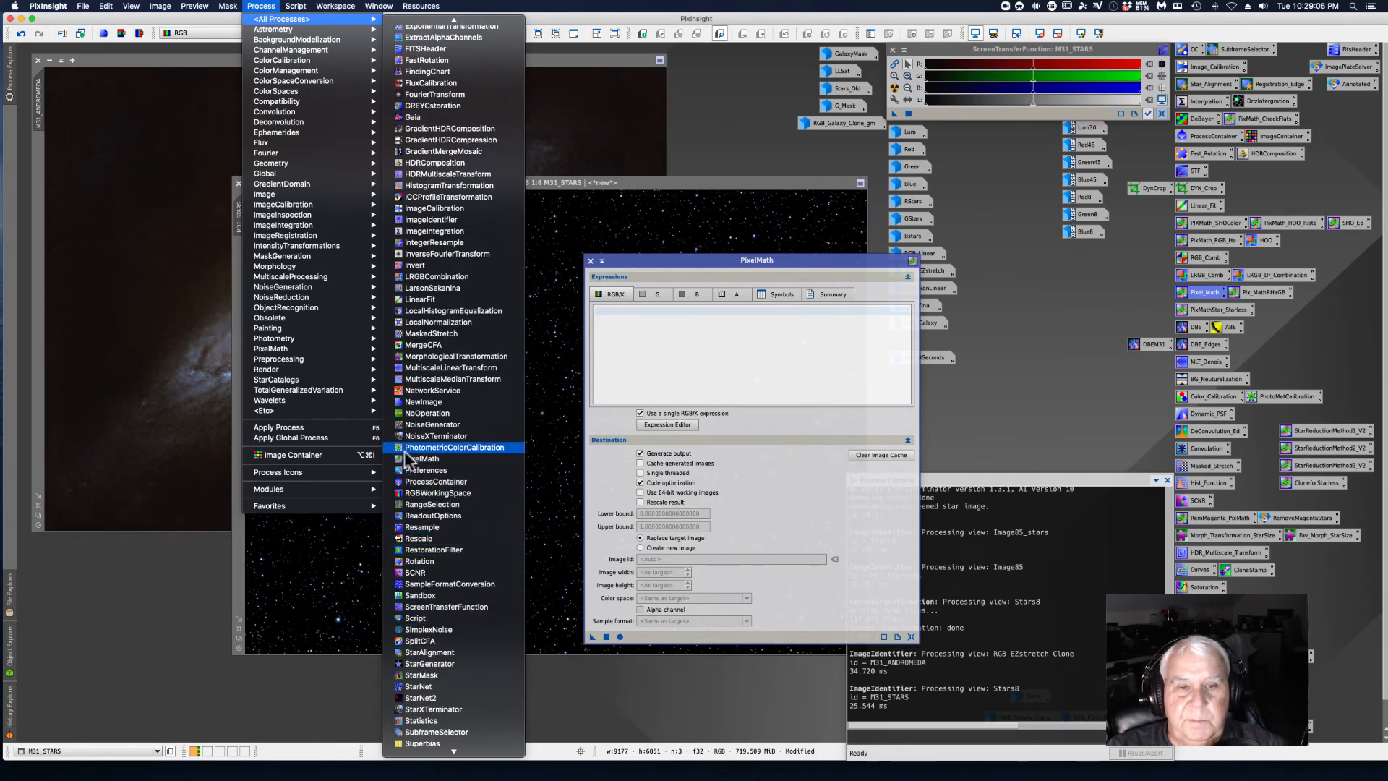
left_click(740, 112)
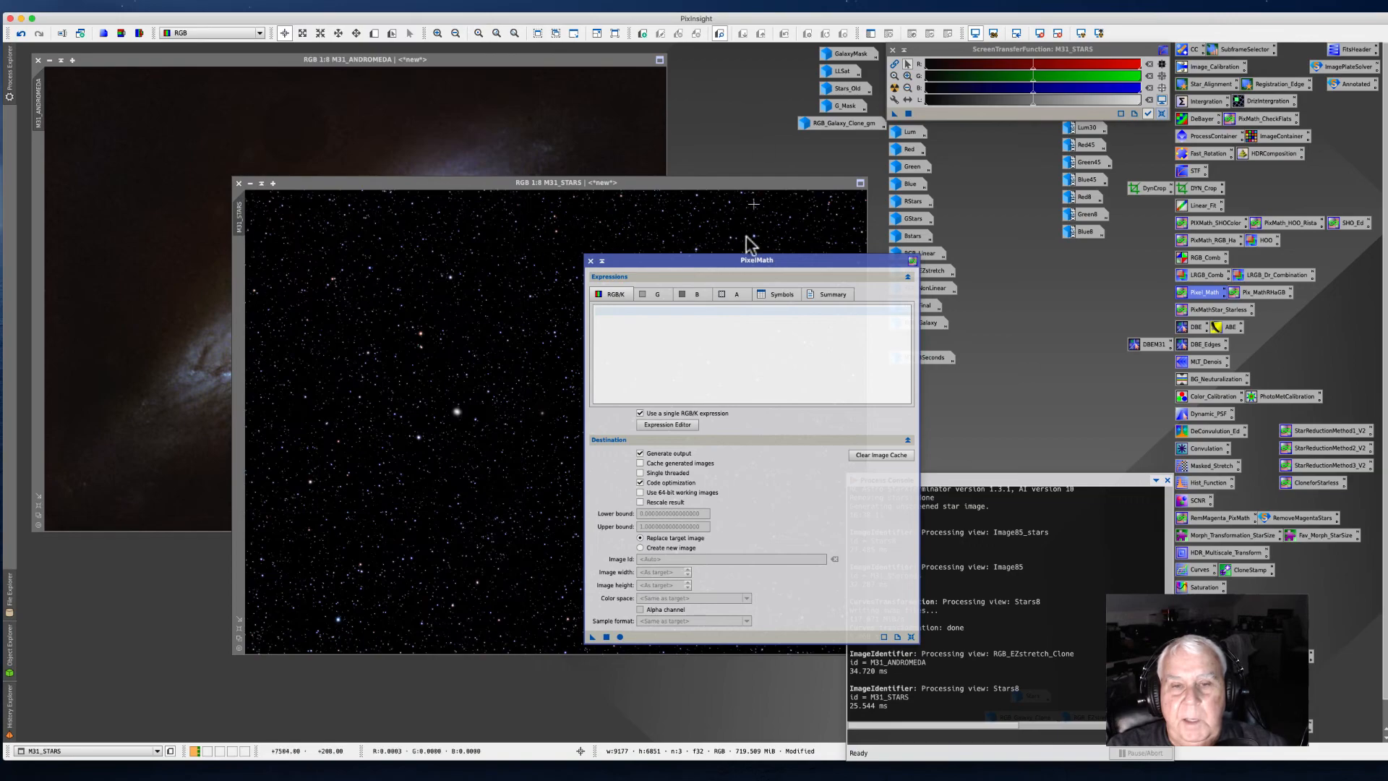
Step: Build the expression M31_ANDROMEDA+M31_STARS in the PixelMath Expression Editor and accept it
left_click_drag(664, 260, 662, 162)
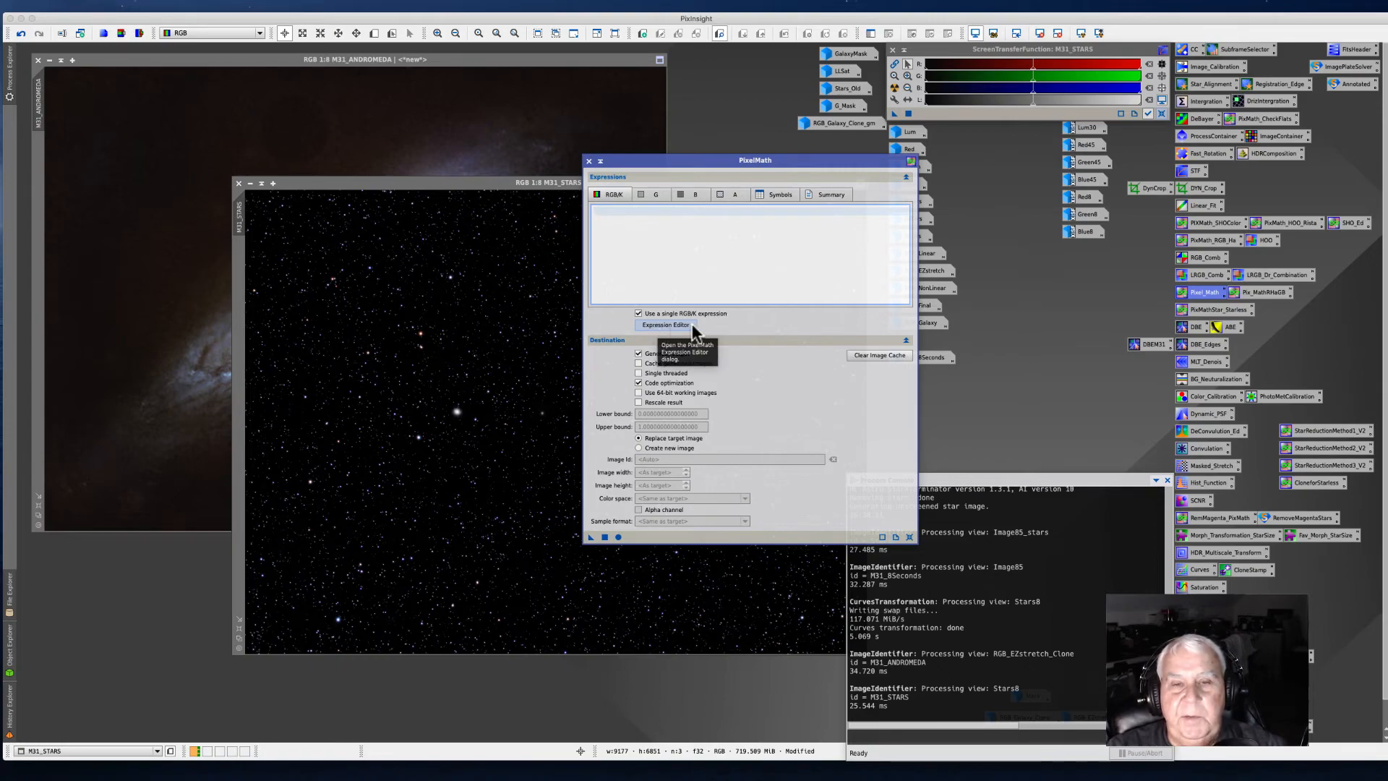
left_click(655, 326)
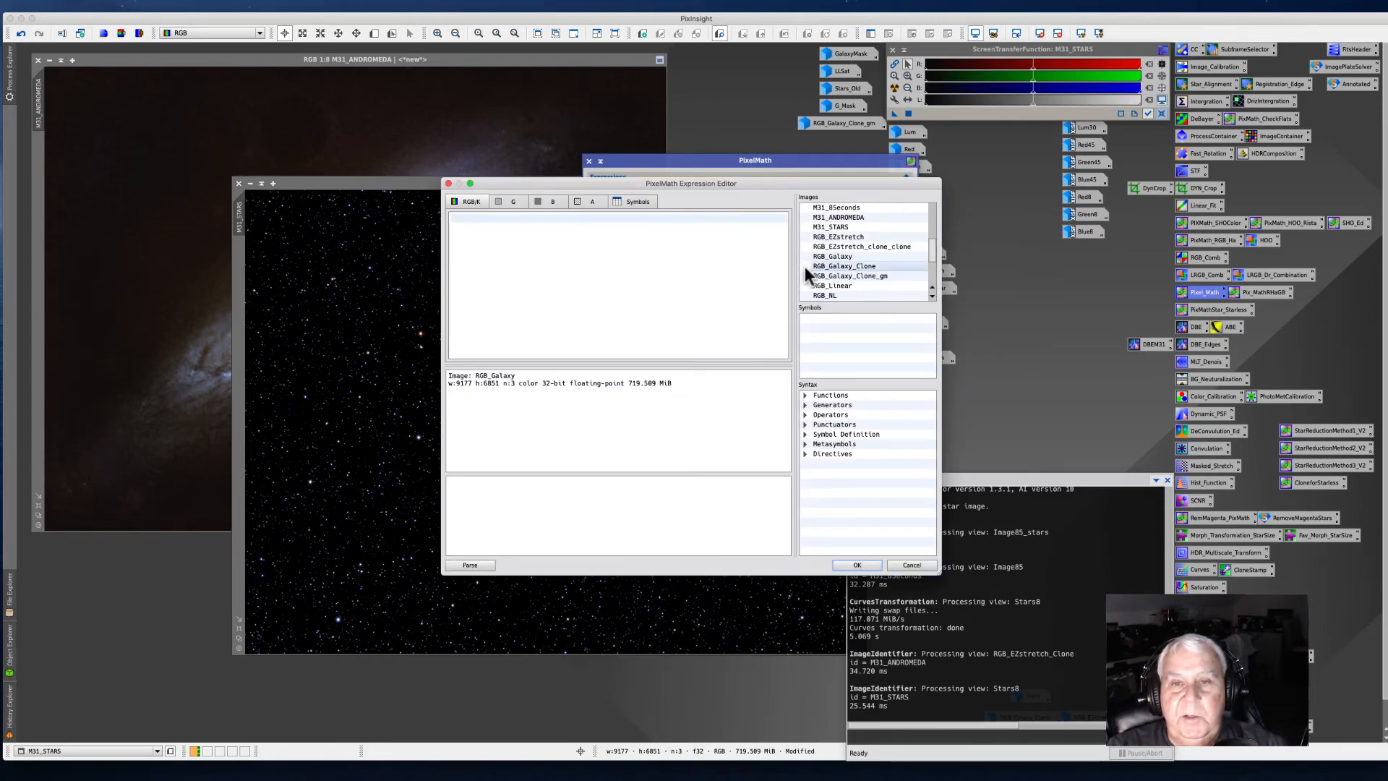
double_click(841, 217)
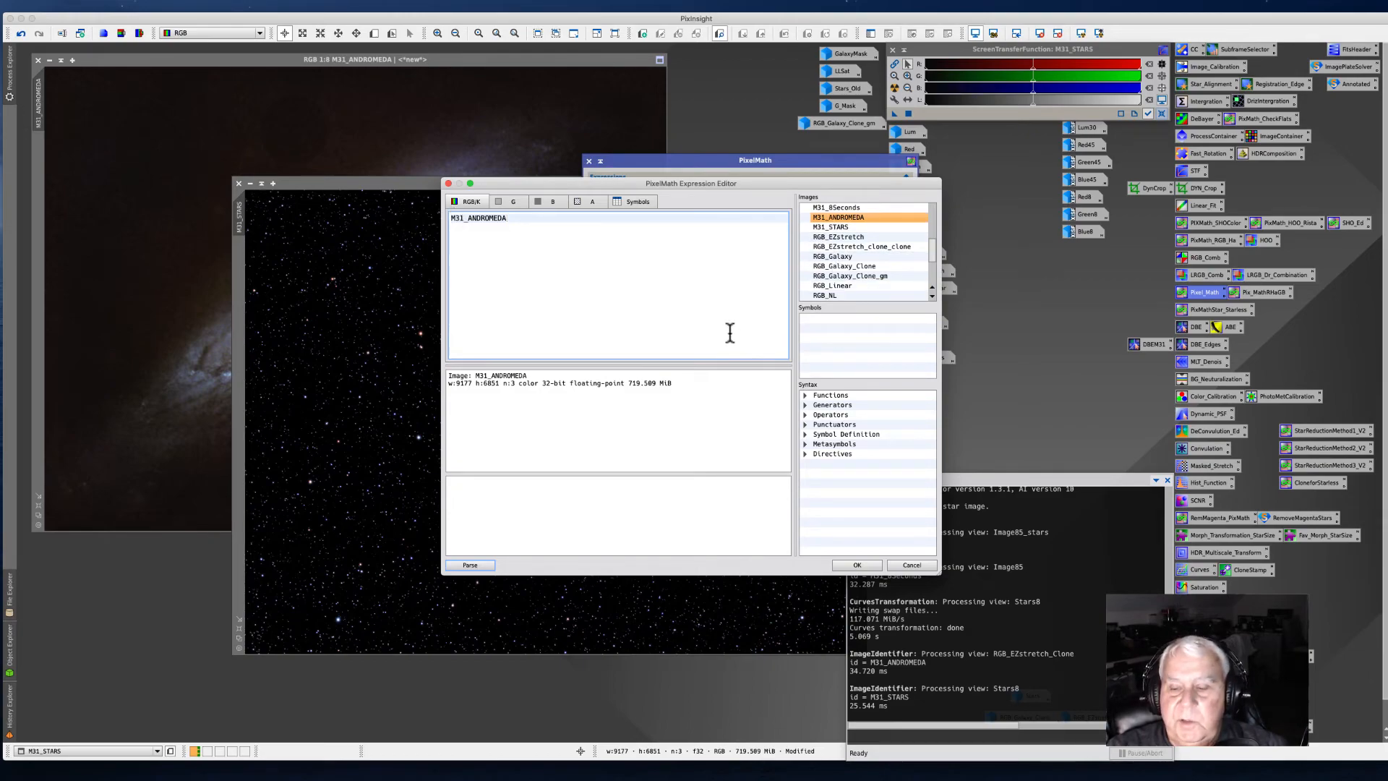
type("+")
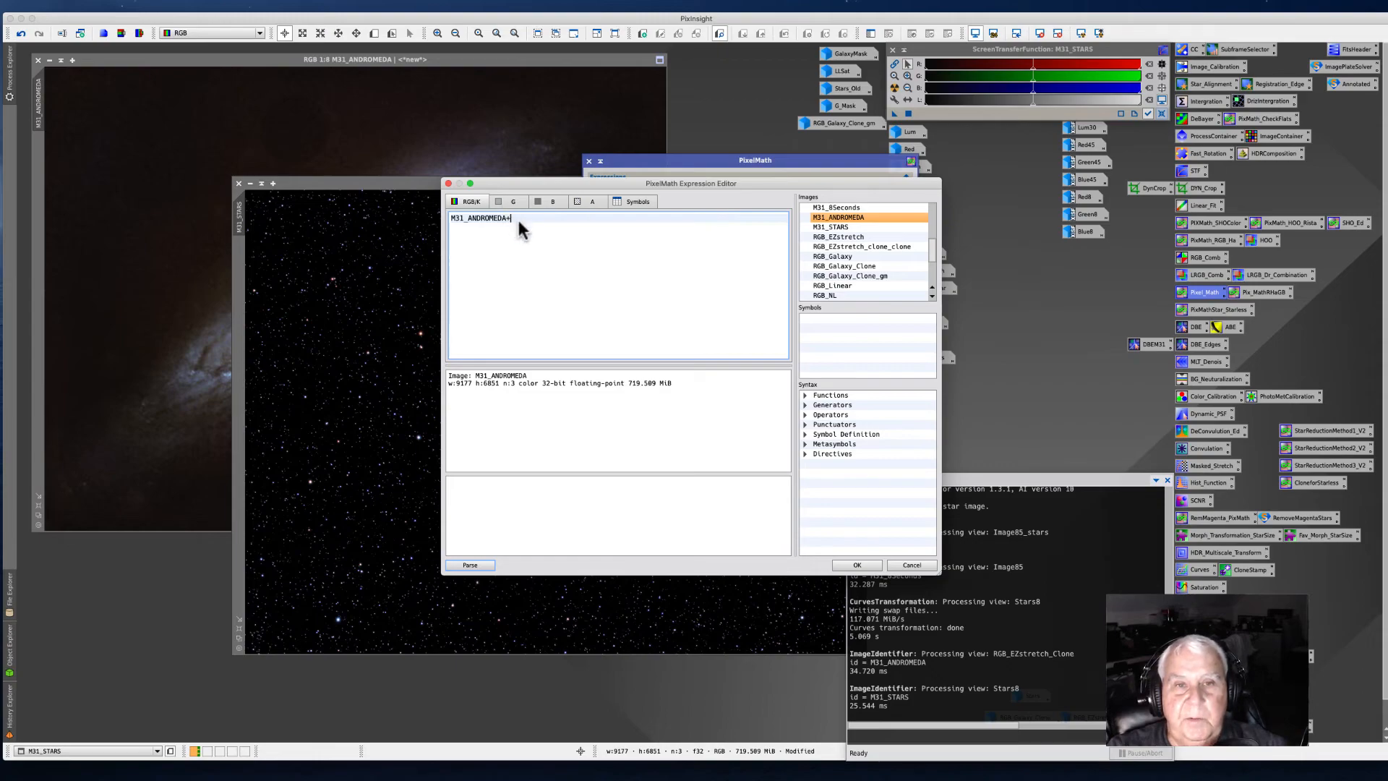
double_click(836, 228)
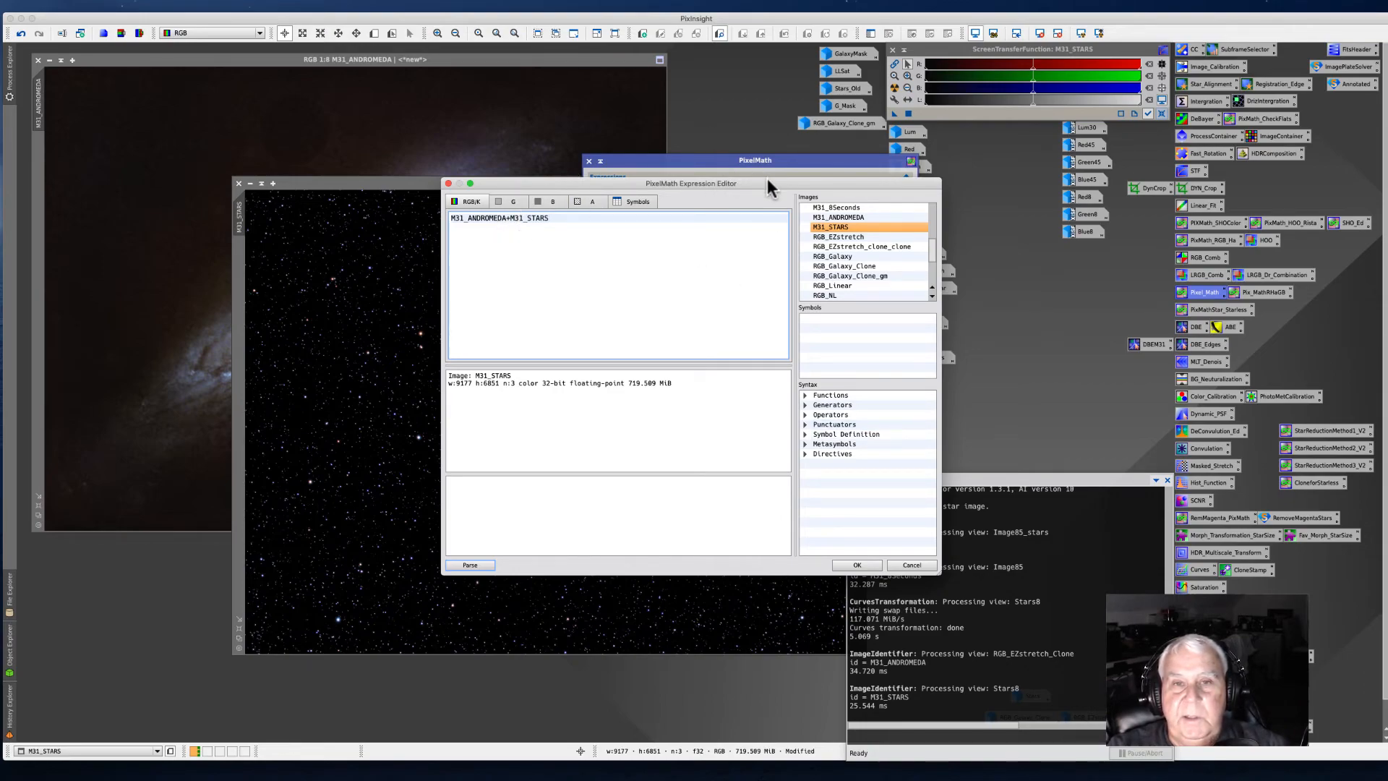
left_click_drag(767, 186, 651, 150)
left_click(740, 528)
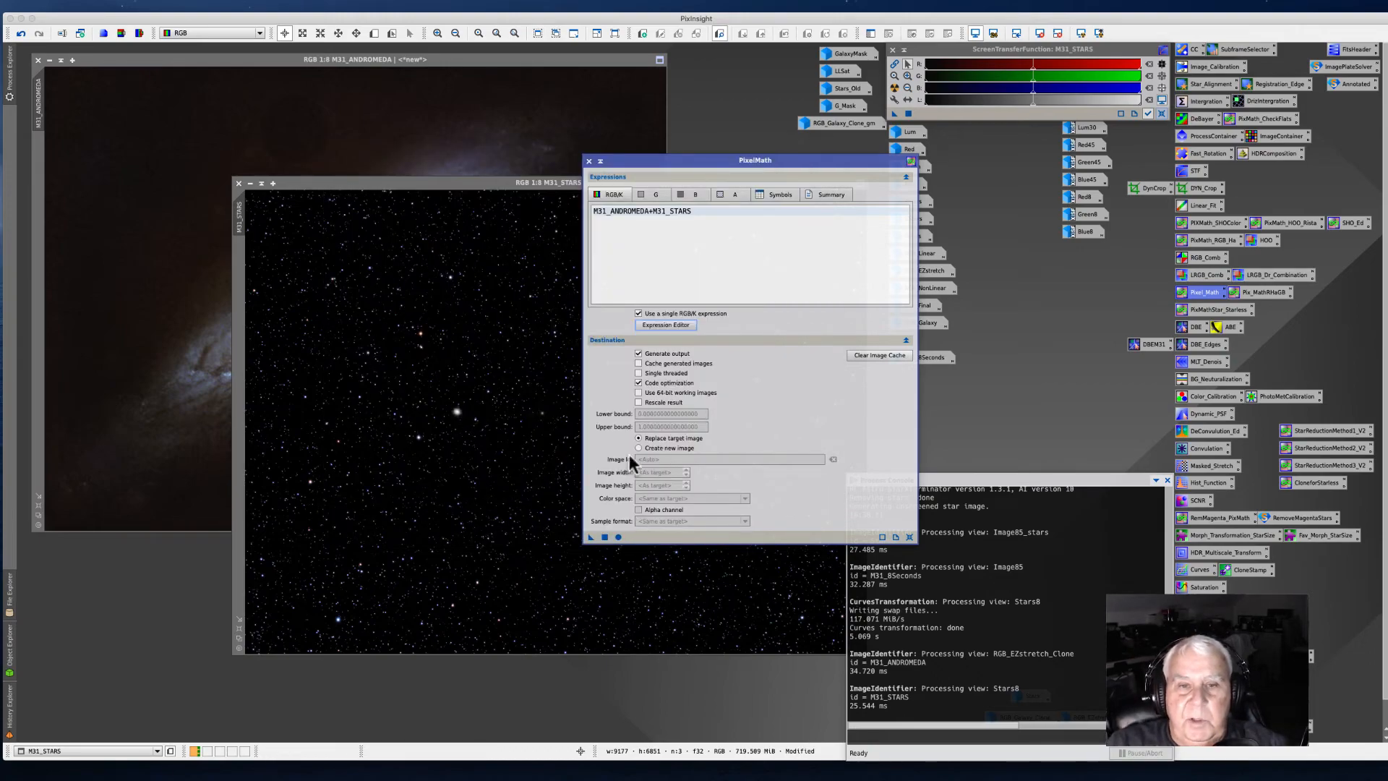
Step: Set PixelMath to create a new image in RGB Color and apply it to combine the images
left_click(639, 448)
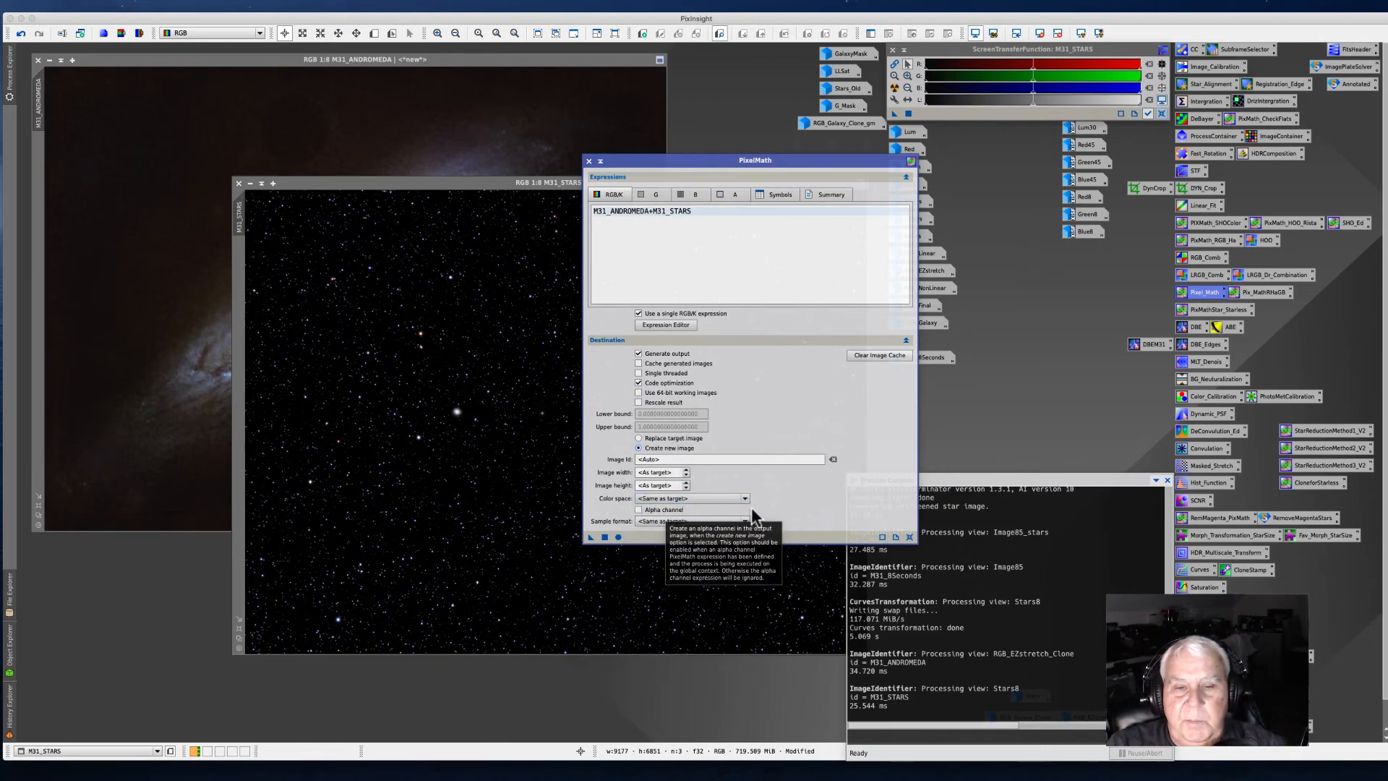
left_click(744, 498)
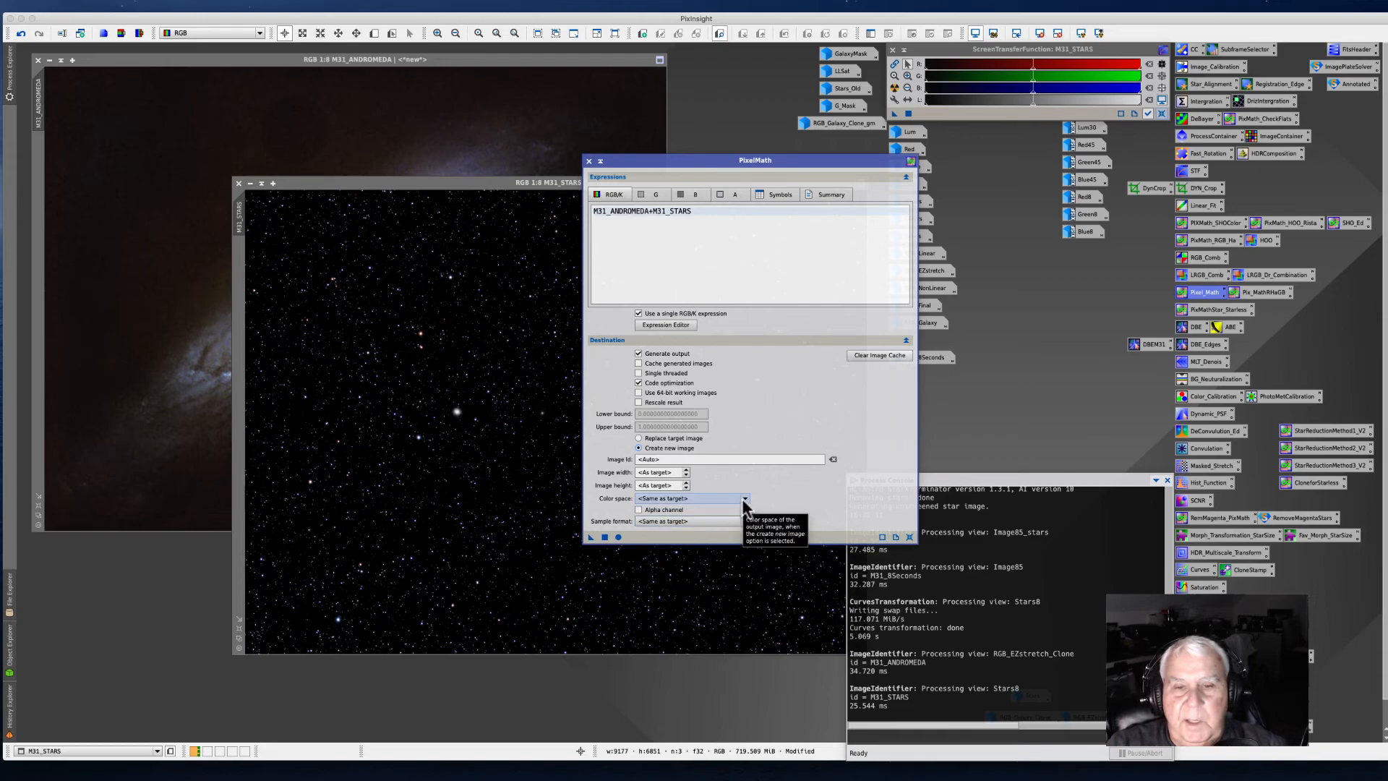
left_click(654, 517)
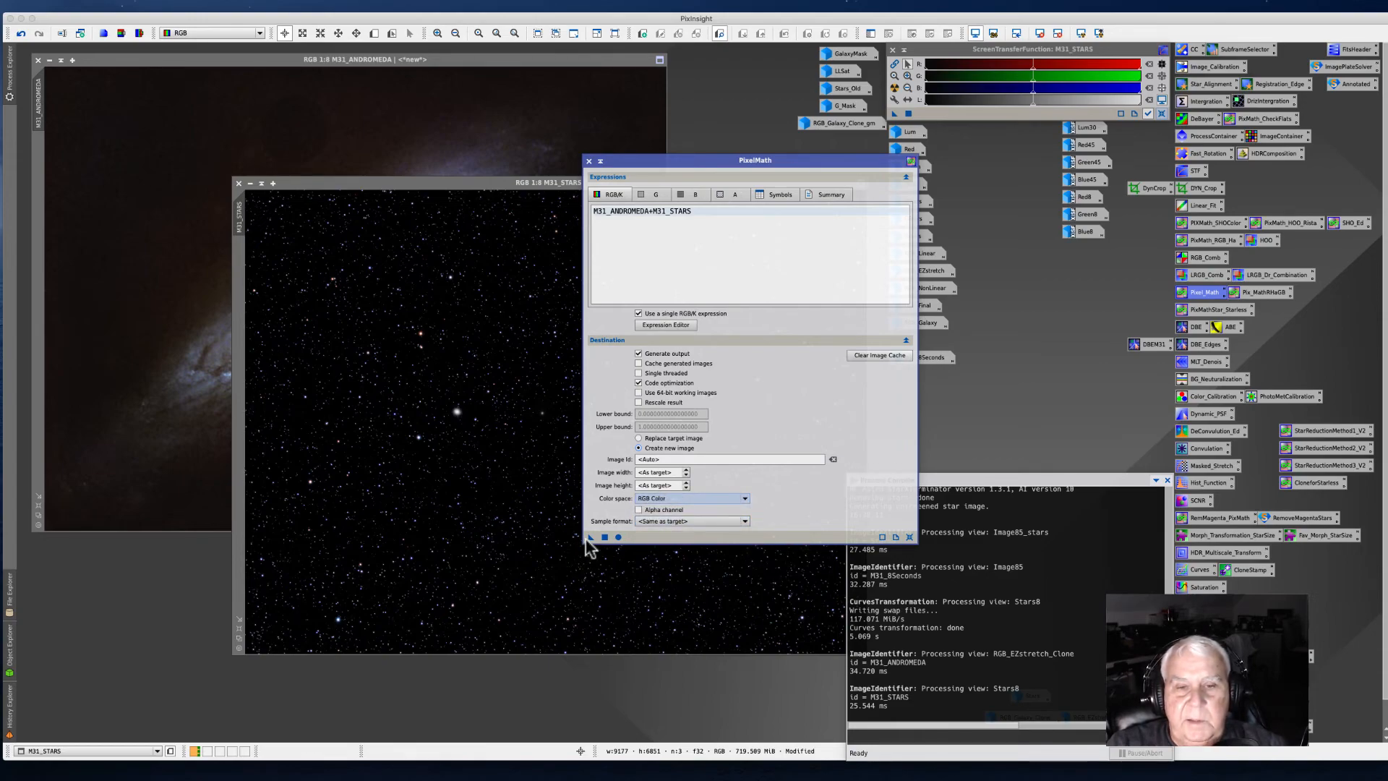
left_click_drag(592, 543, 298, 397)
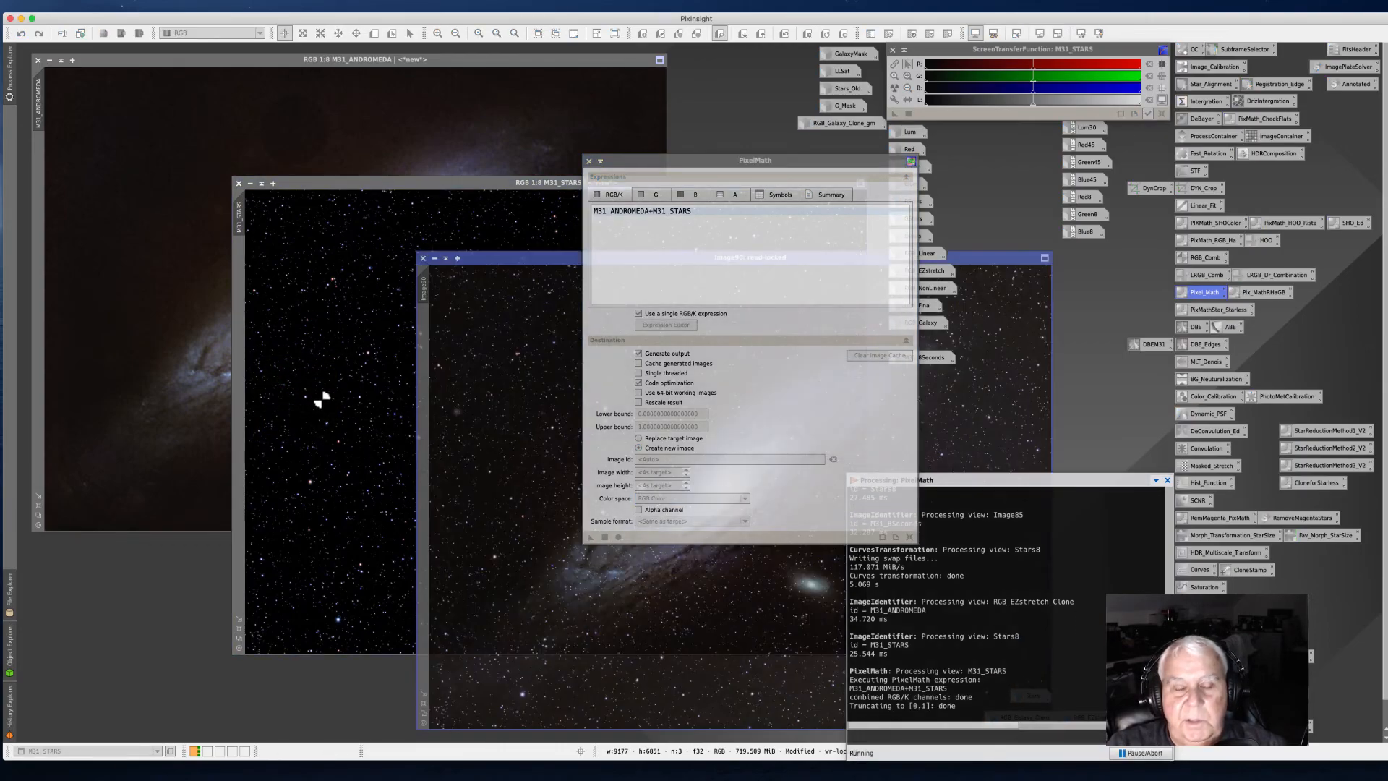
Step: Minimize the M31_ANDROMEDA and M31_STARS image windows and move the combined image window
left_click(49, 60)
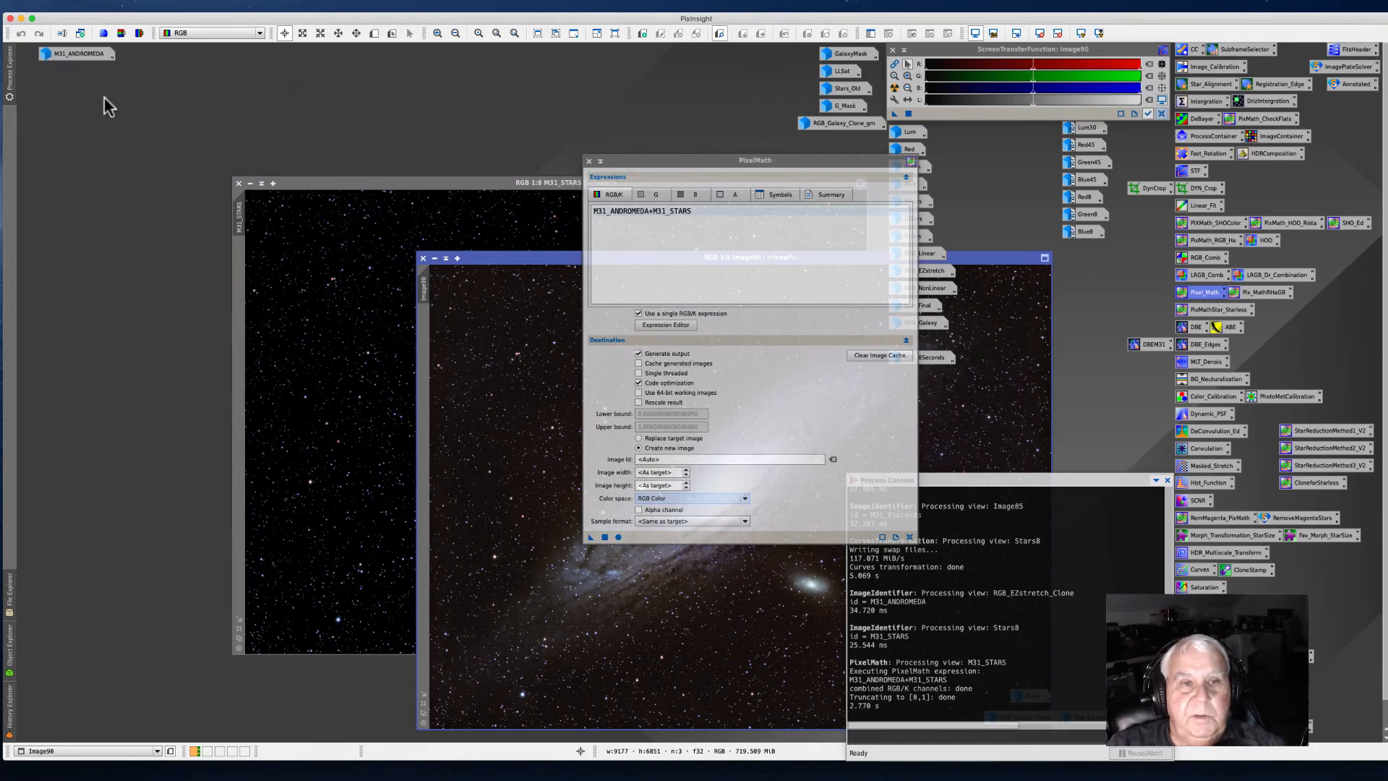
left_click(251, 183)
left_click_drag(491, 262, 164, 145)
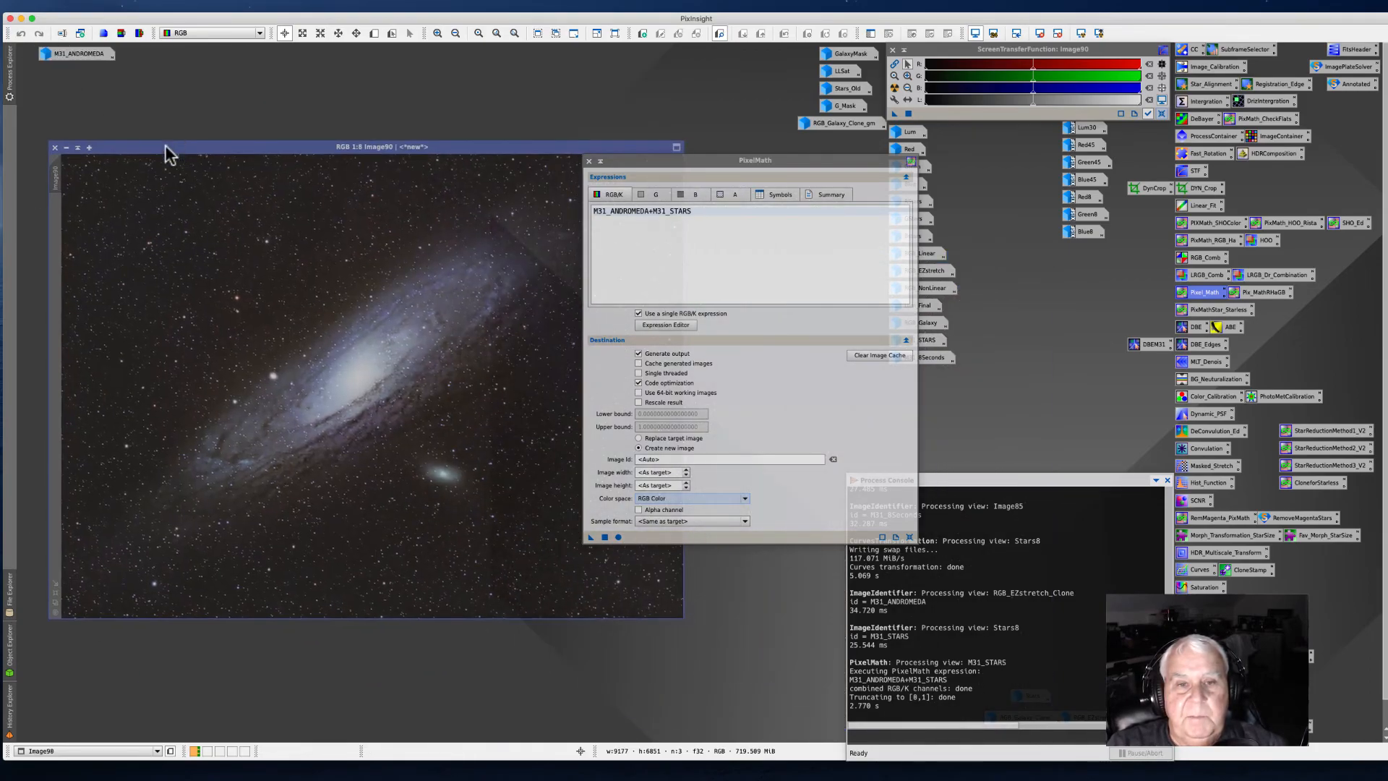
Step: Close the PixelMath dialog and move the M31_ANDROMEDA icon beside the other image icons
left_click_drag(643, 158, 877, 174)
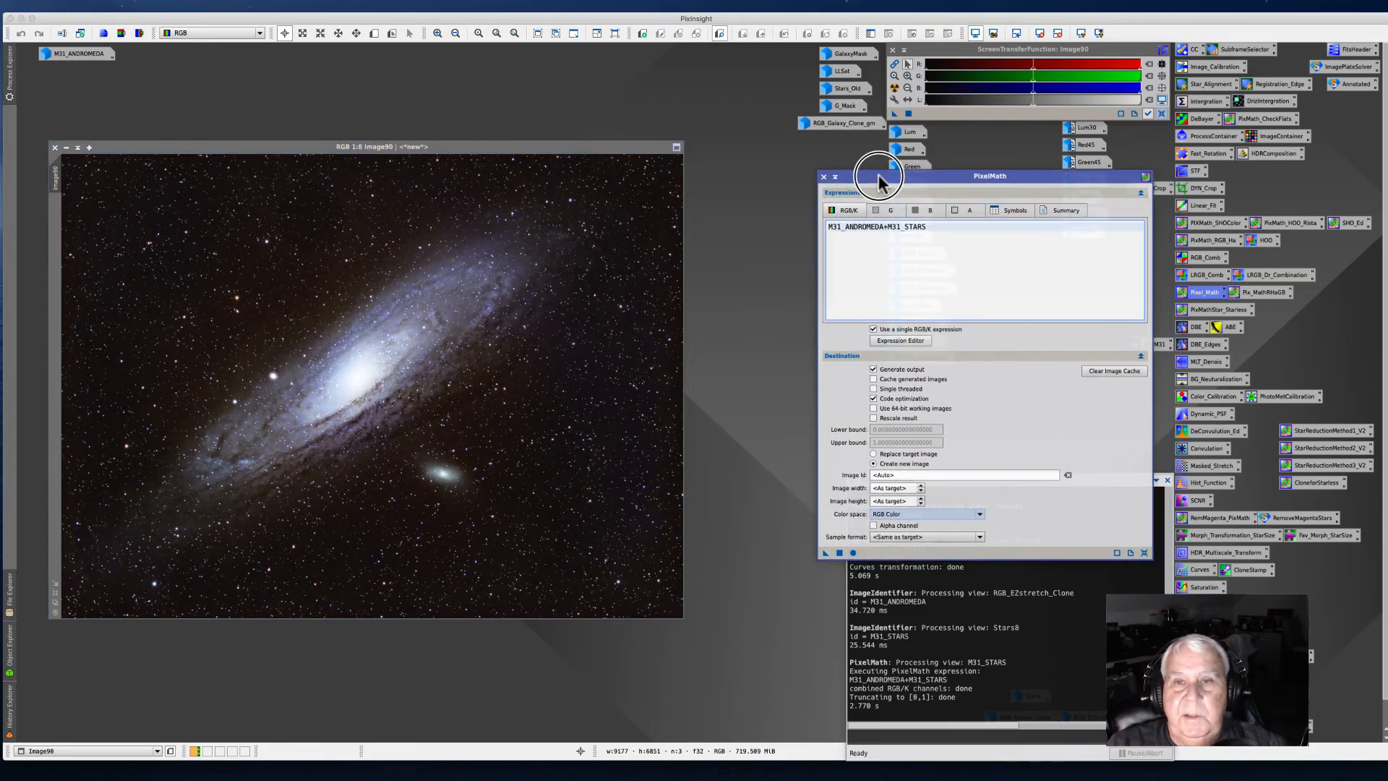
left_click(824, 176)
left_click_drag(303, 146, 408, 154)
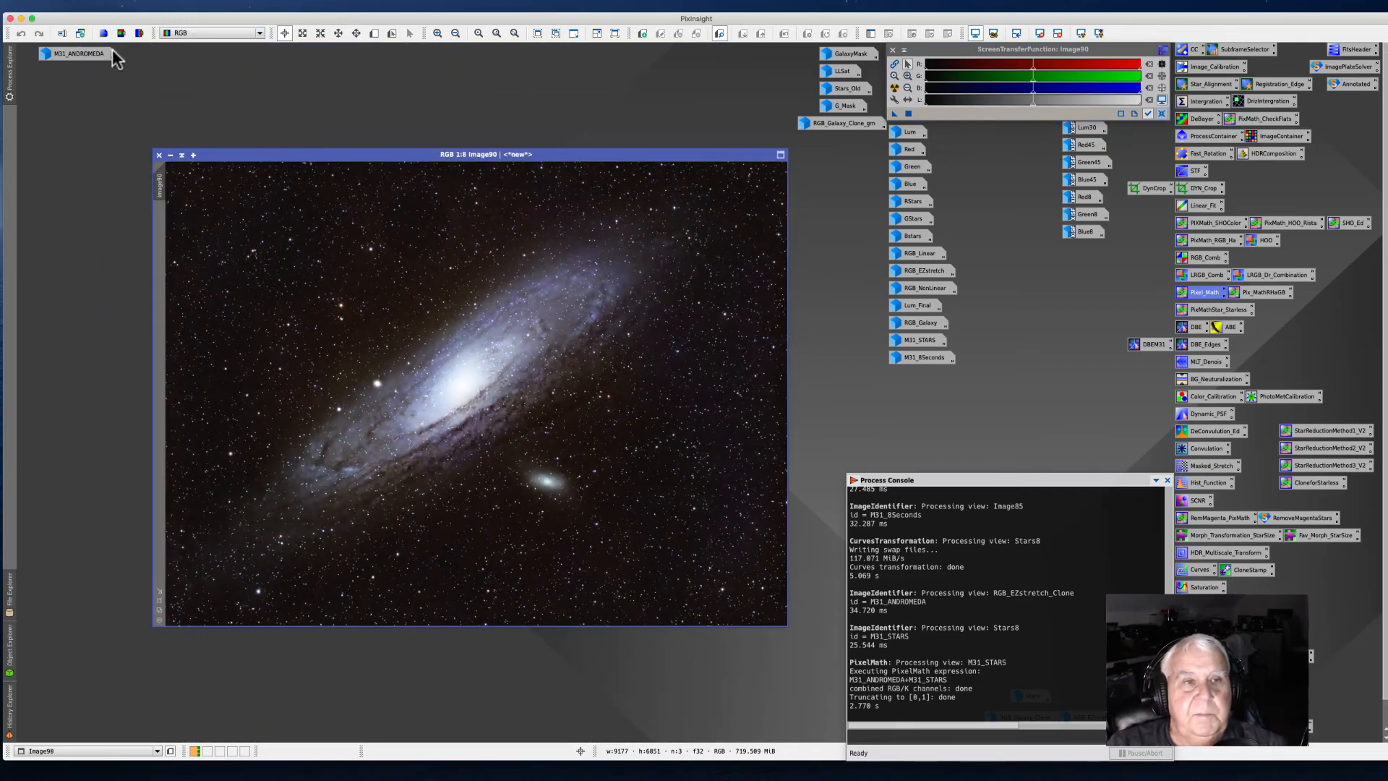
left_click_drag(78, 53, 930, 386)
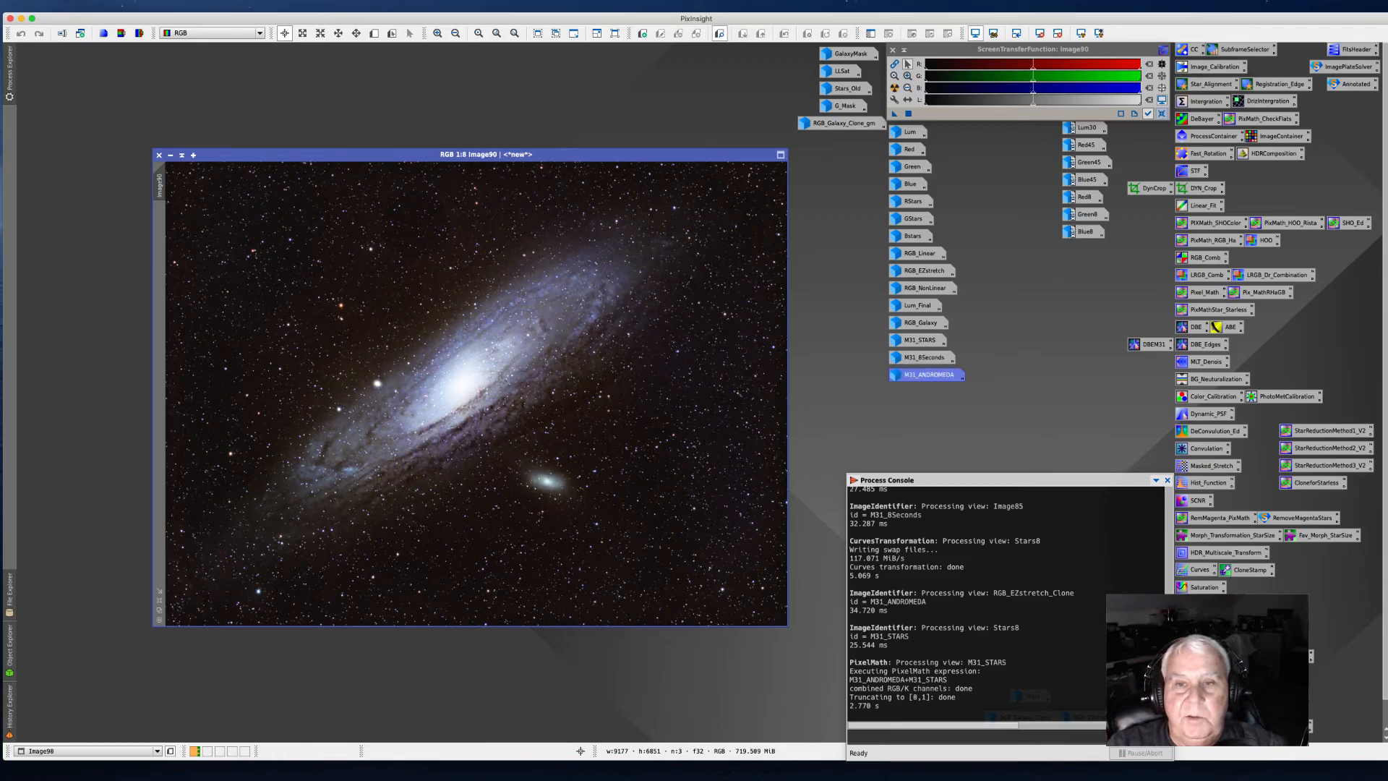
left_click_drag(269, 151, 220, 92)
Step: Zoom in and out to inspect the combined image's galaxy and stars
scroll(253, 354, "up", 3)
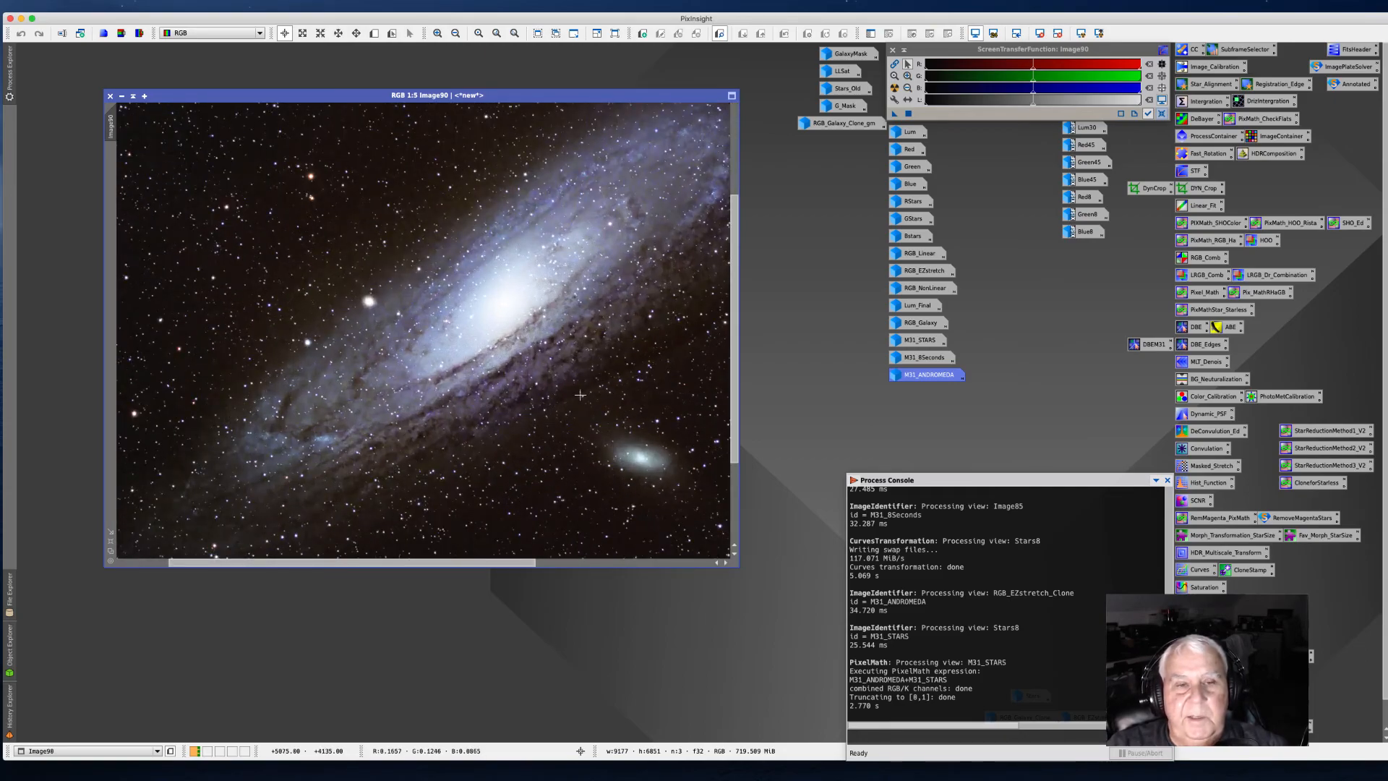
scroll(516, 403, "down", 1)
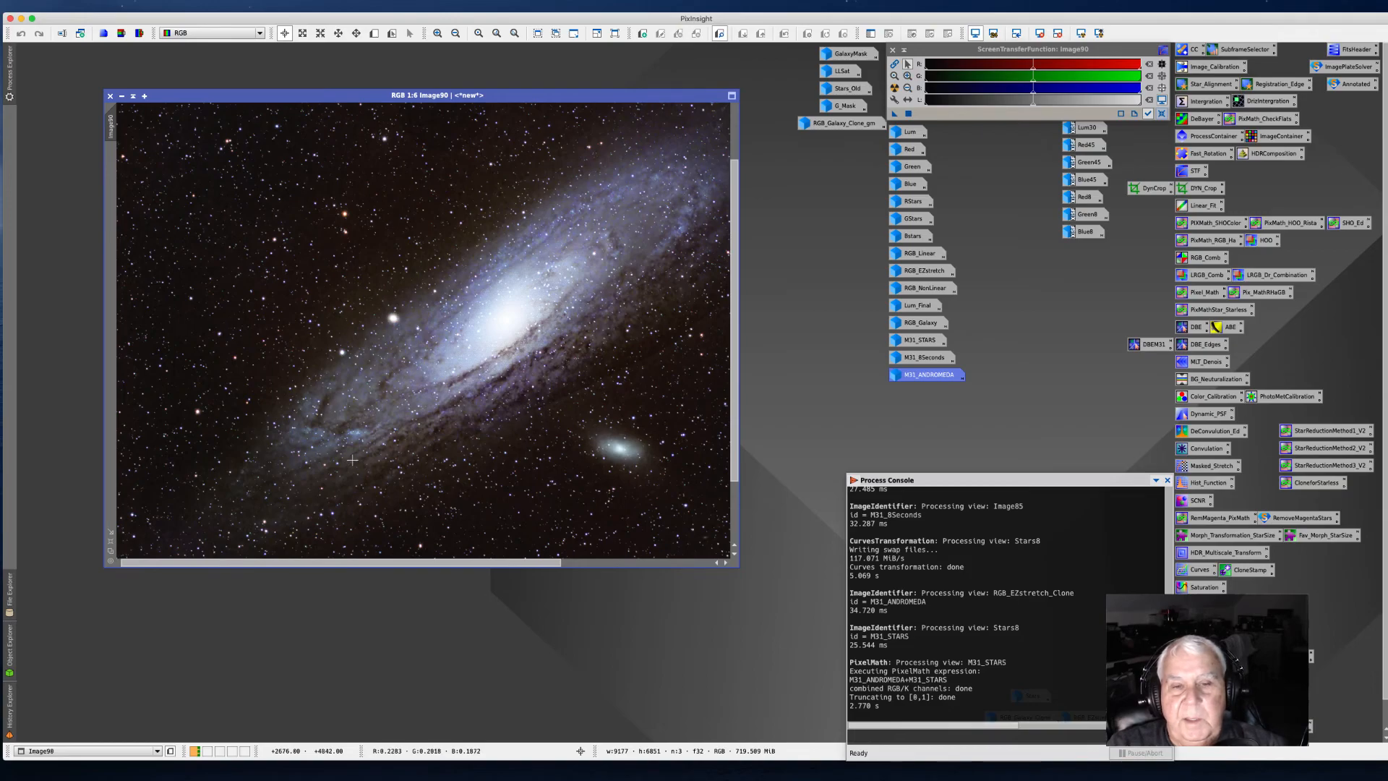
scroll(352, 460, "down", 2)
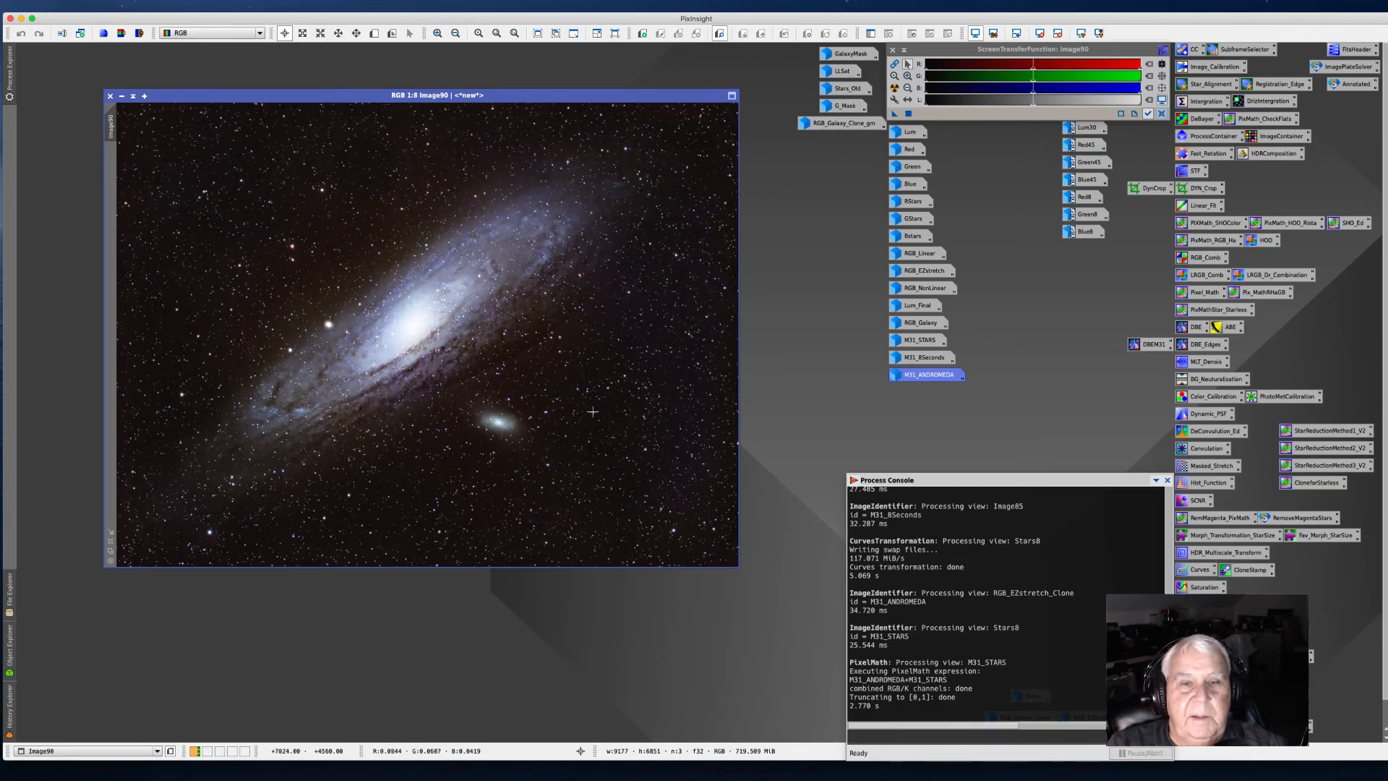
scroll(608, 408, "up", 6)
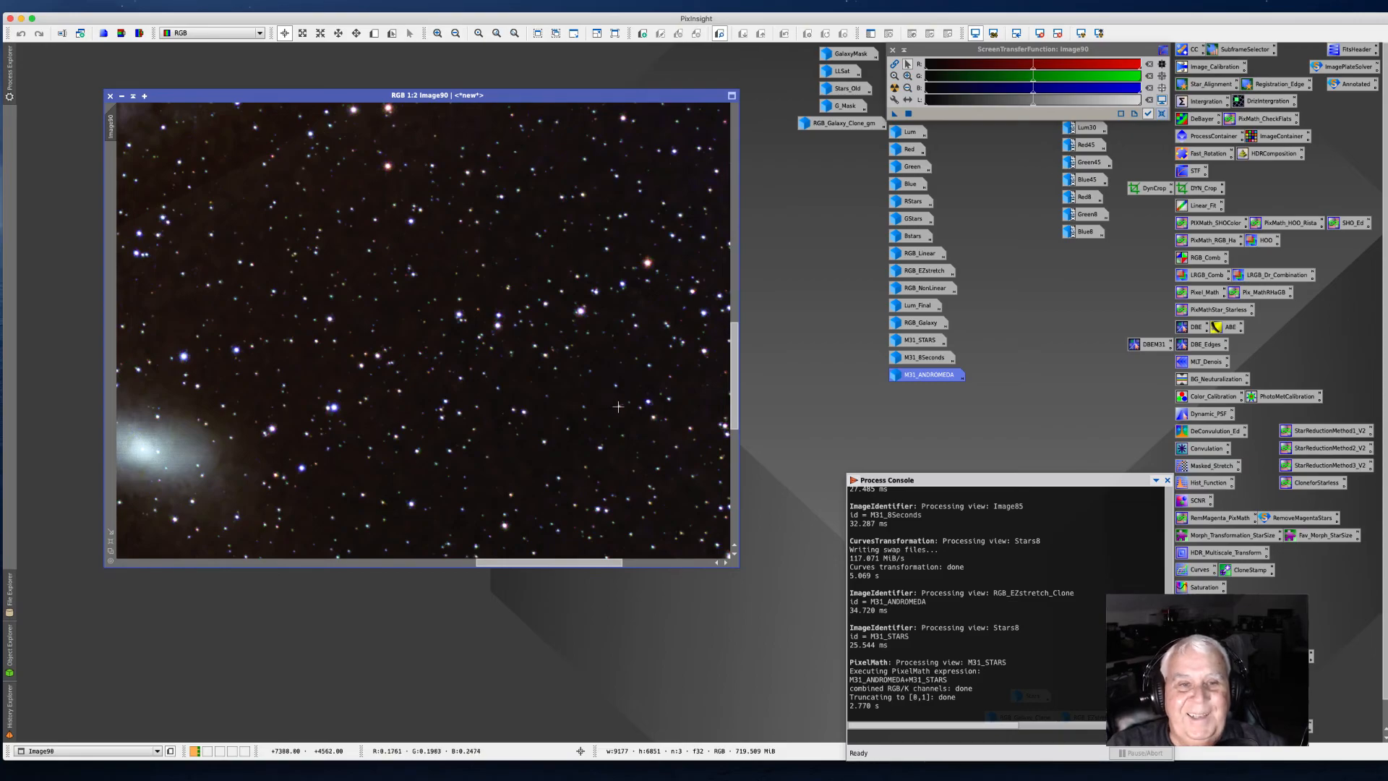
scroll(618, 406, "down", 3)
scroll(619, 407, "down", 2)
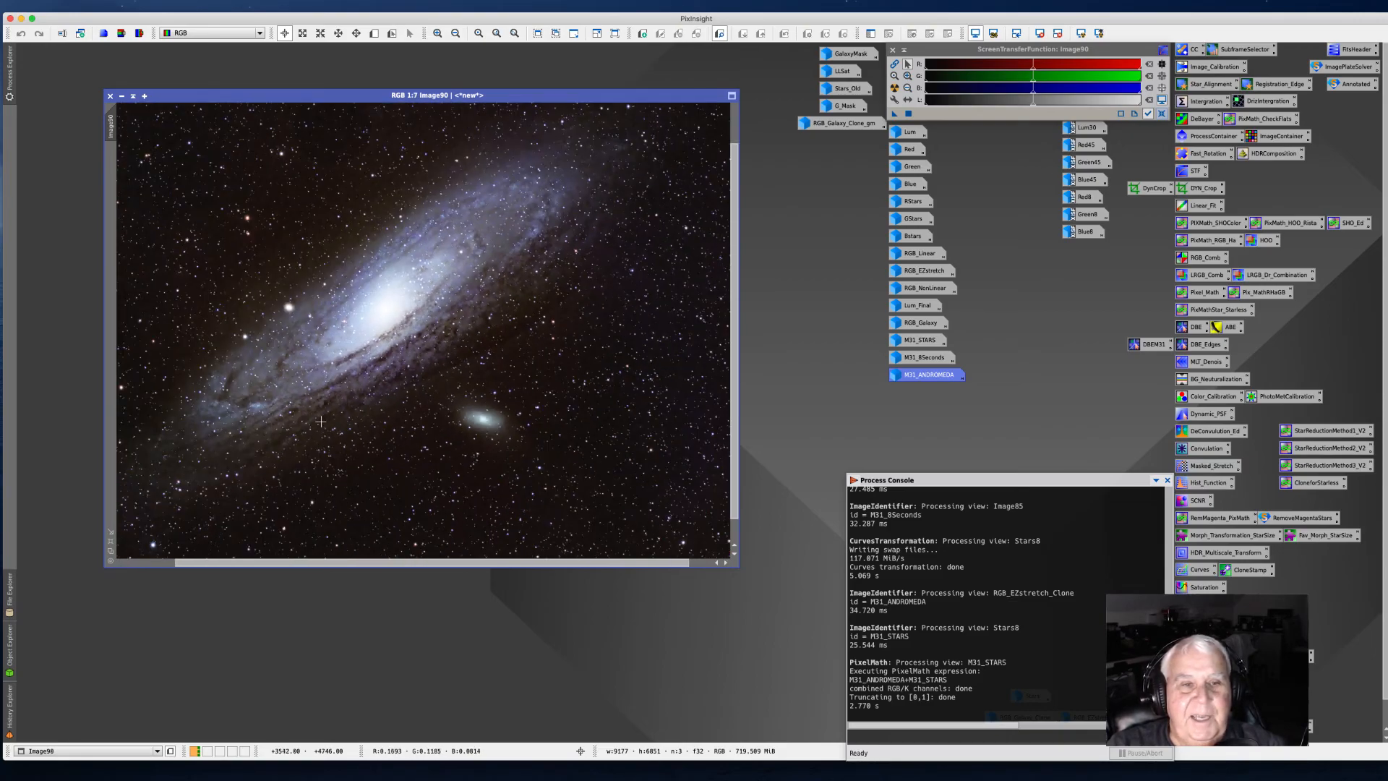
scroll(226, 408, "up", 1)
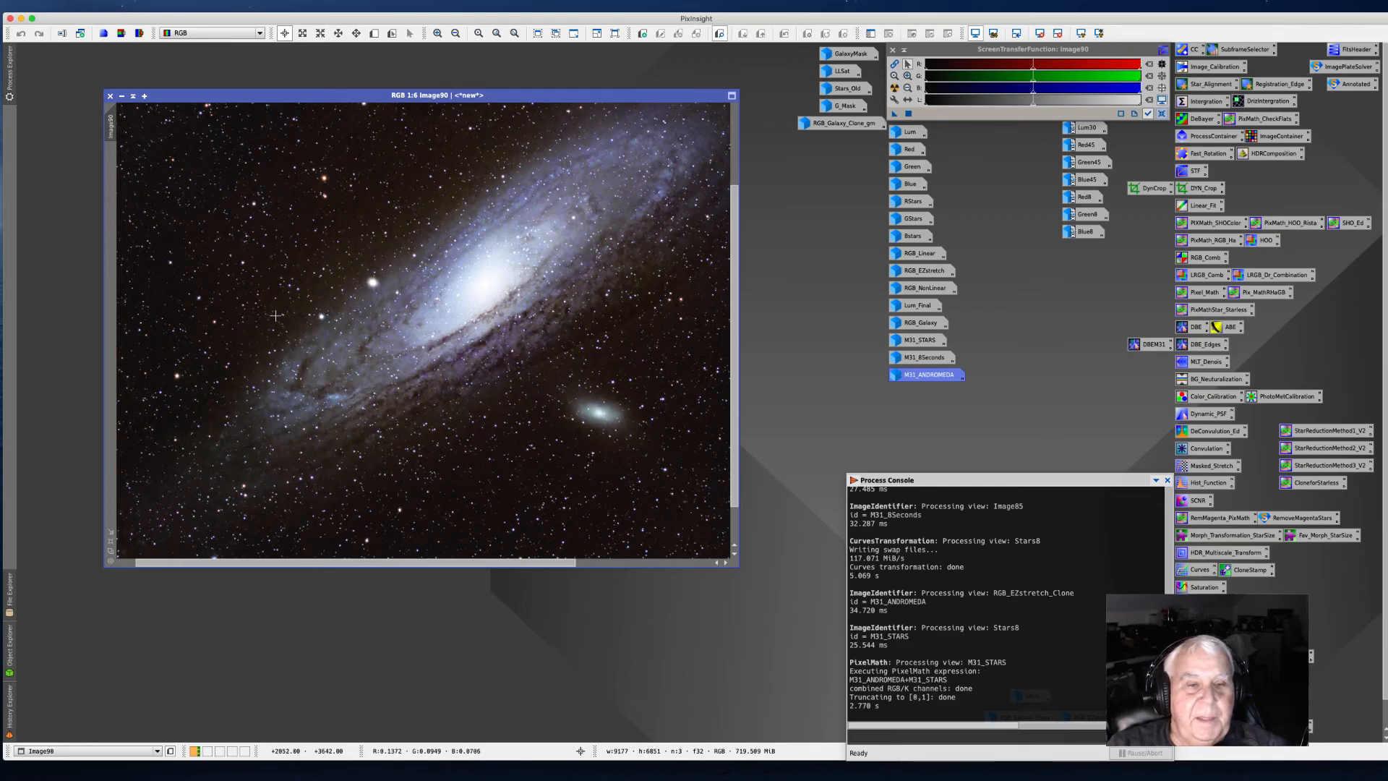
scroll(245, 326, "down", 2)
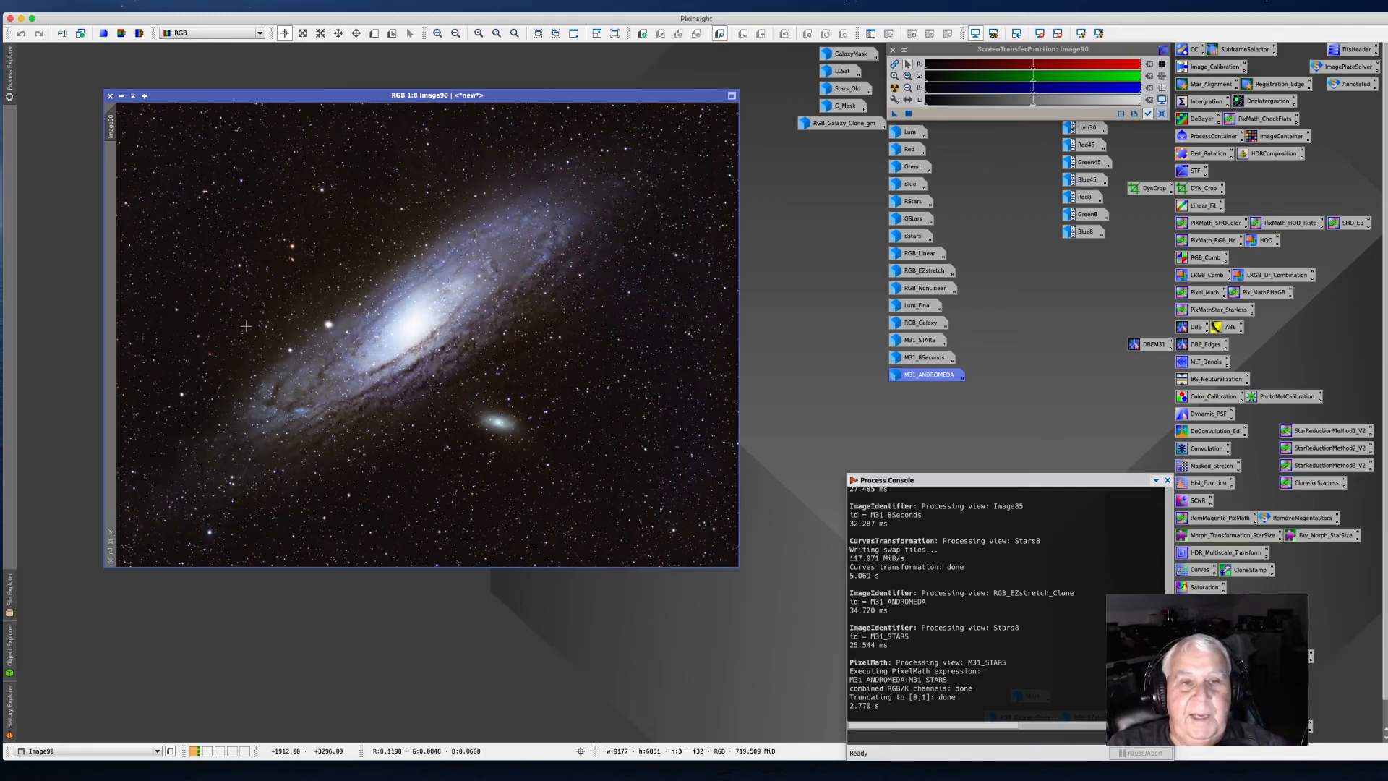
scroll(245, 326, "up", 2)
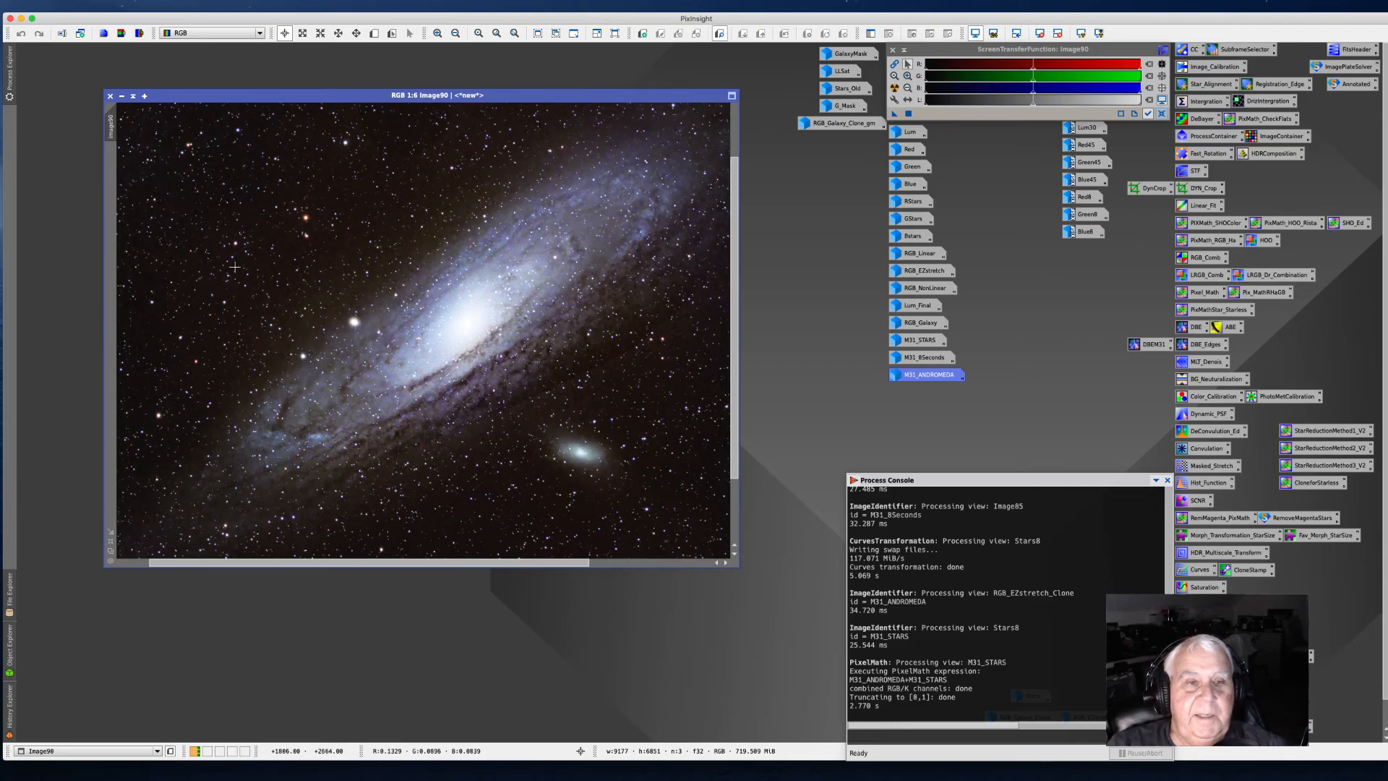
scroll(245, 210, "down", 2)
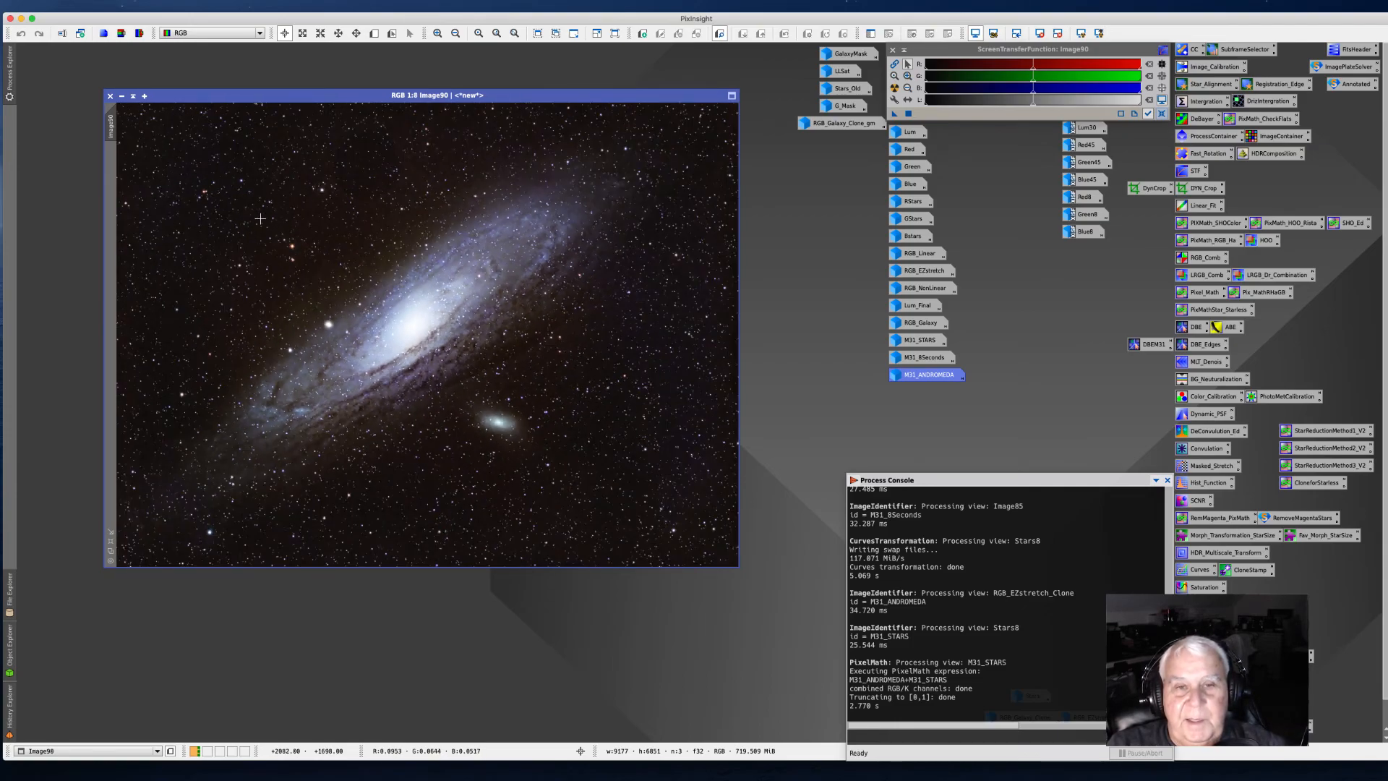
scroll(260, 219, "down", 1)
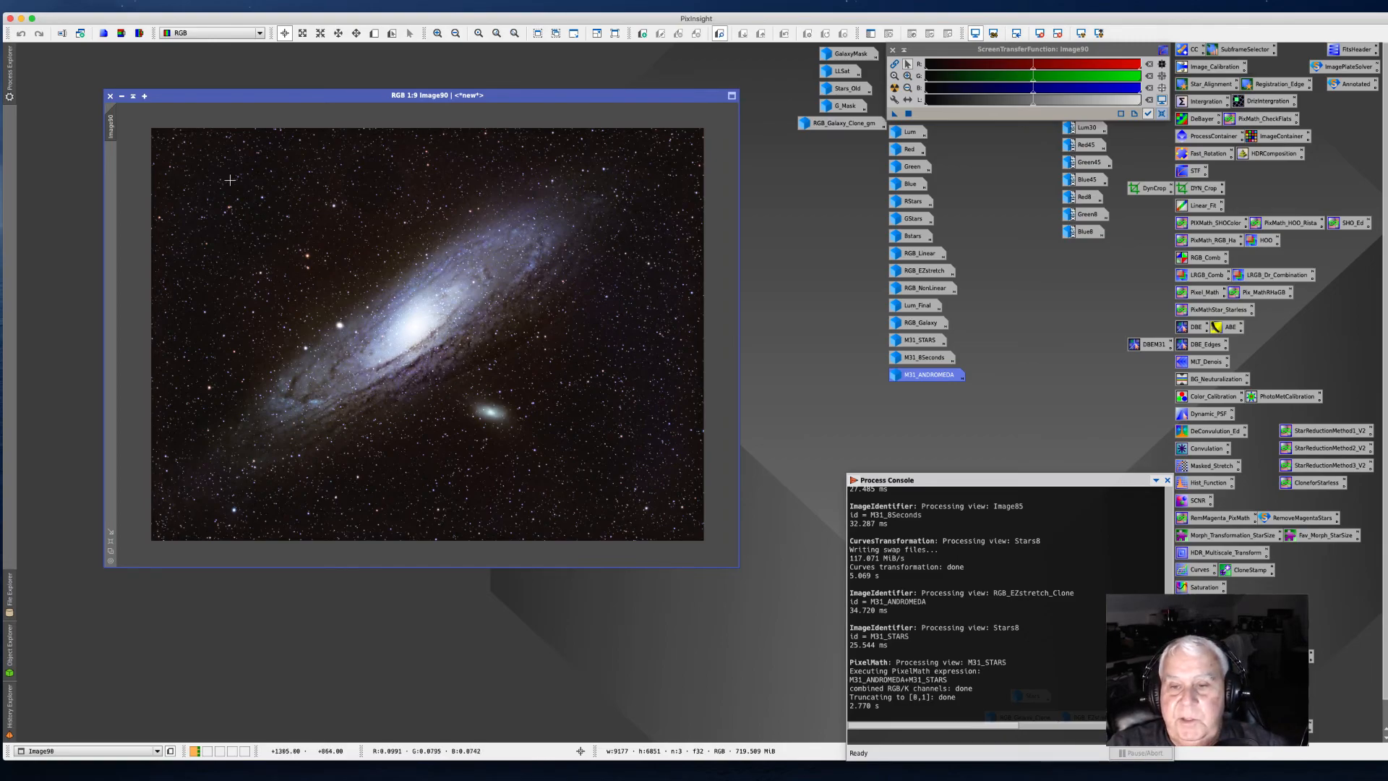
Step: Rename the combined image as M31_Andromeda
right_click(111, 131)
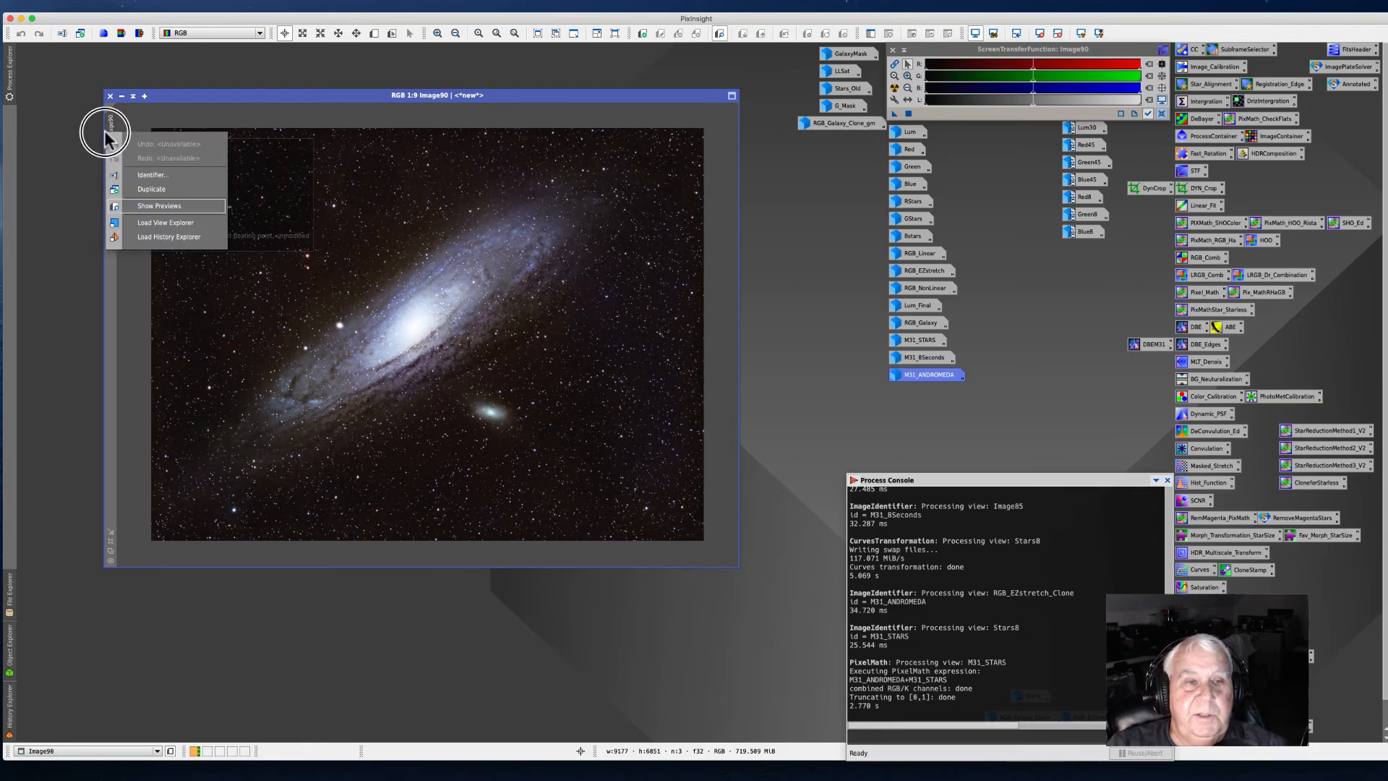
left_click(153, 176)
type("M31_")
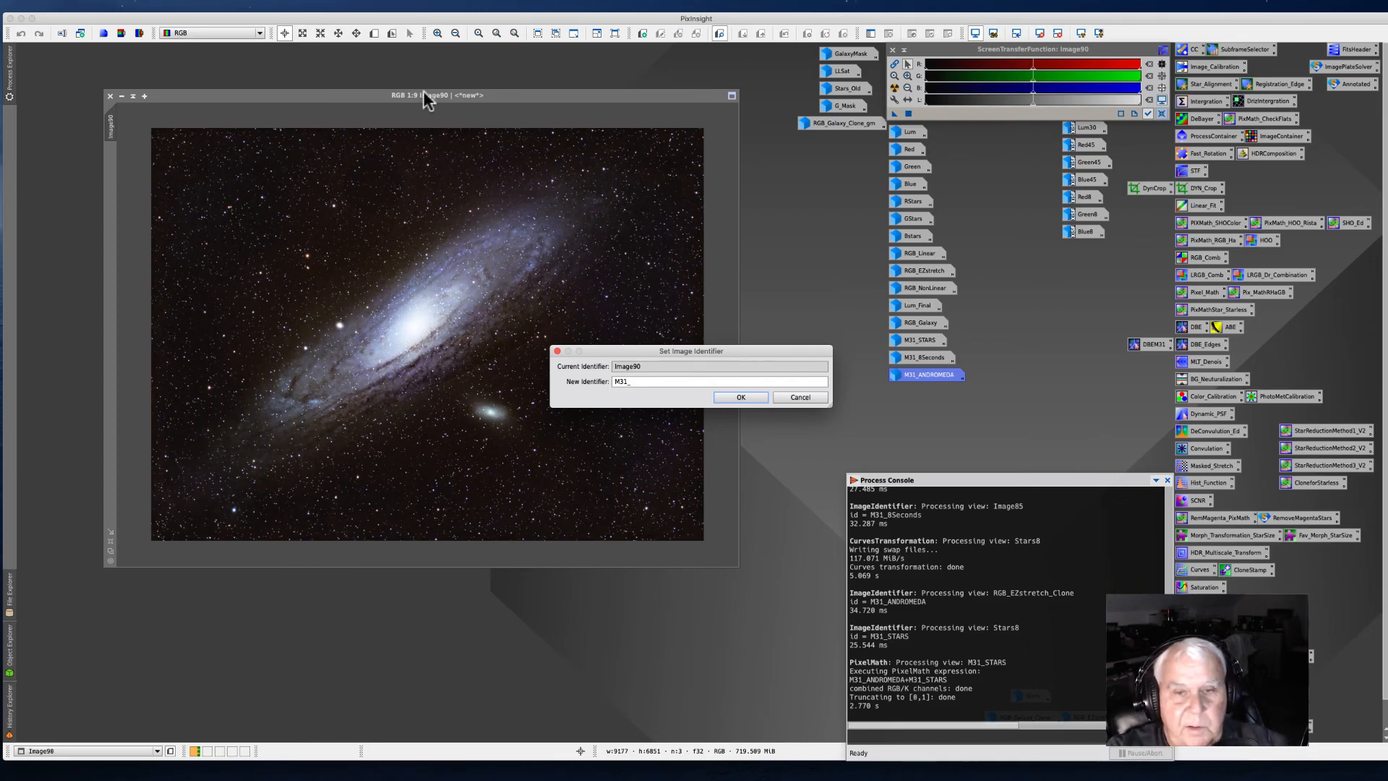
left_click(643, 383)
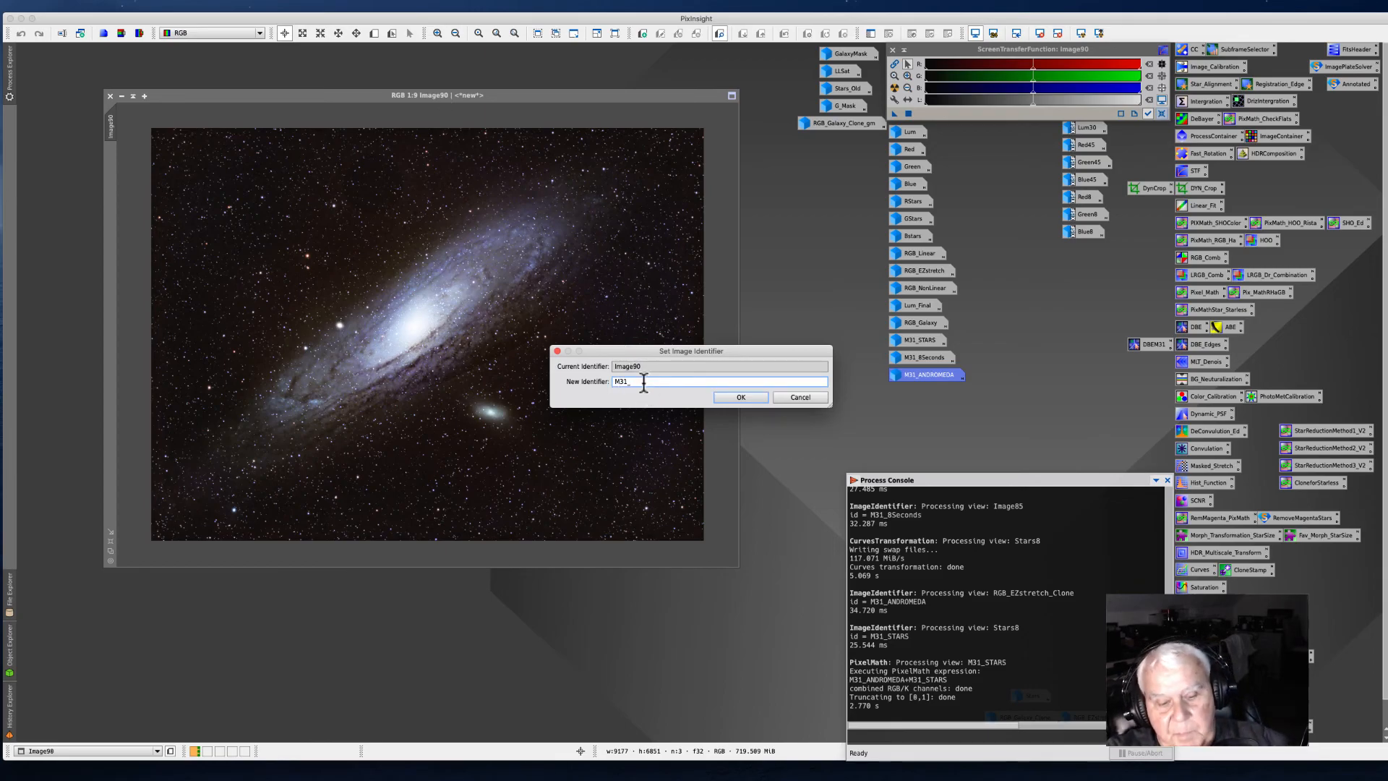
type("Andromeda")
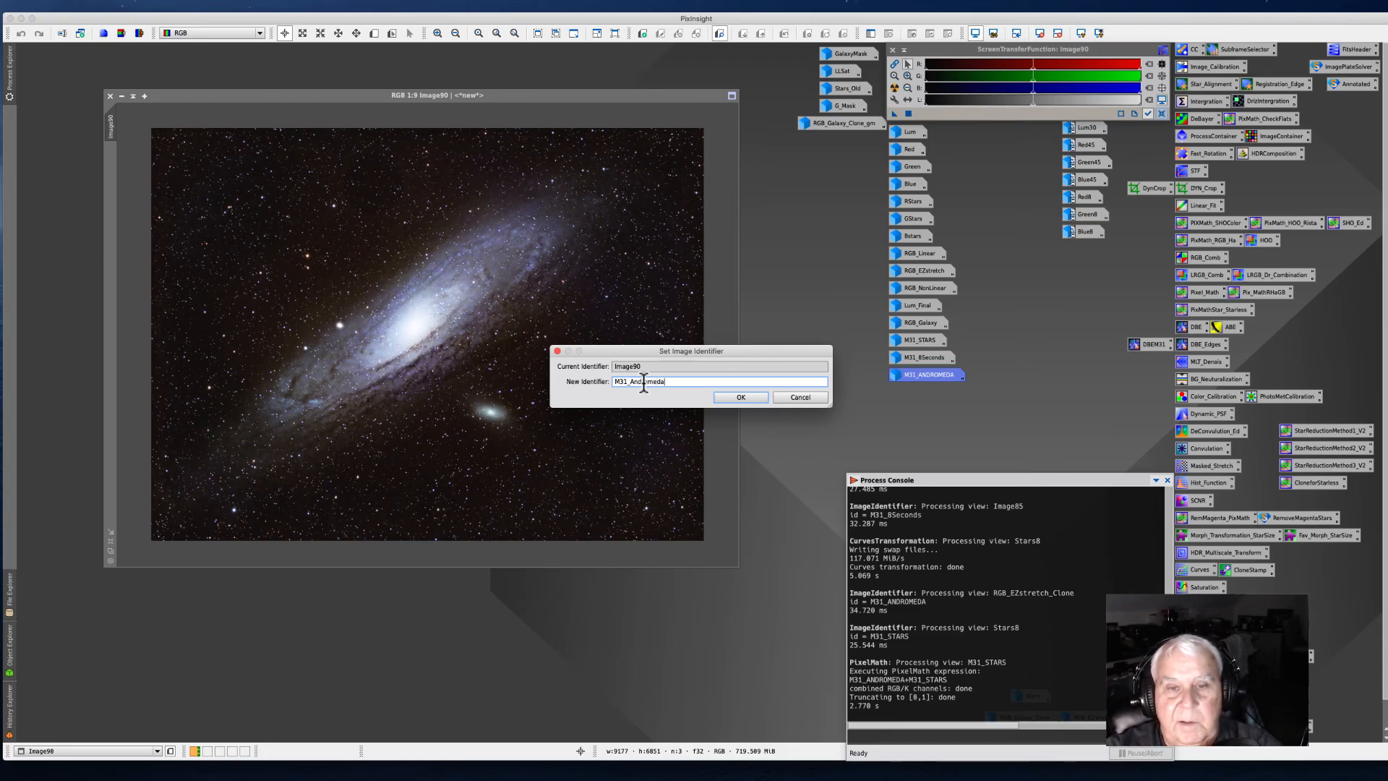
left_click(734, 398)
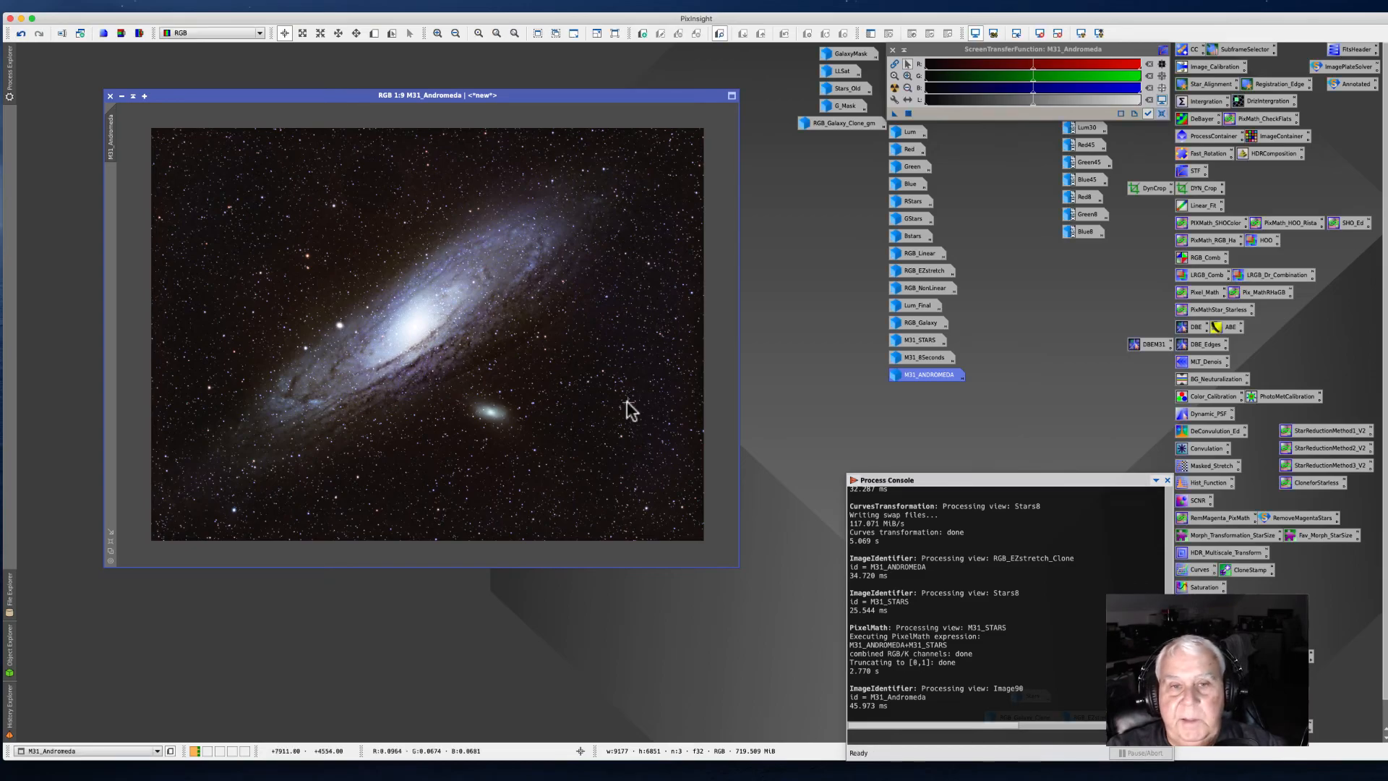
scroll(423, 349, "up", 3)
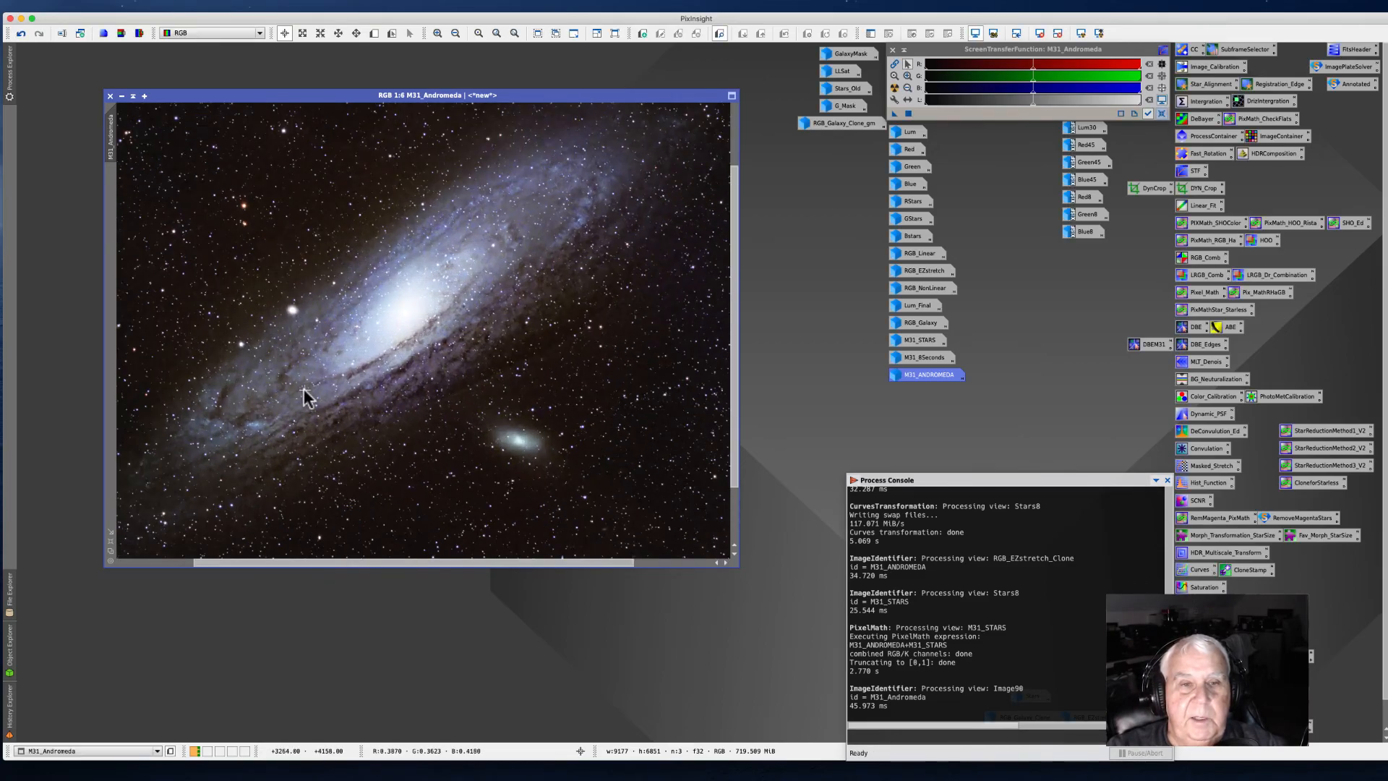
Step: Zoom in and out on the renamed M31_Andromeda image to examine the galaxy core, dust lanes and stars
scroll(303, 395, "up", 2)
scroll(304, 394, "down", 1)
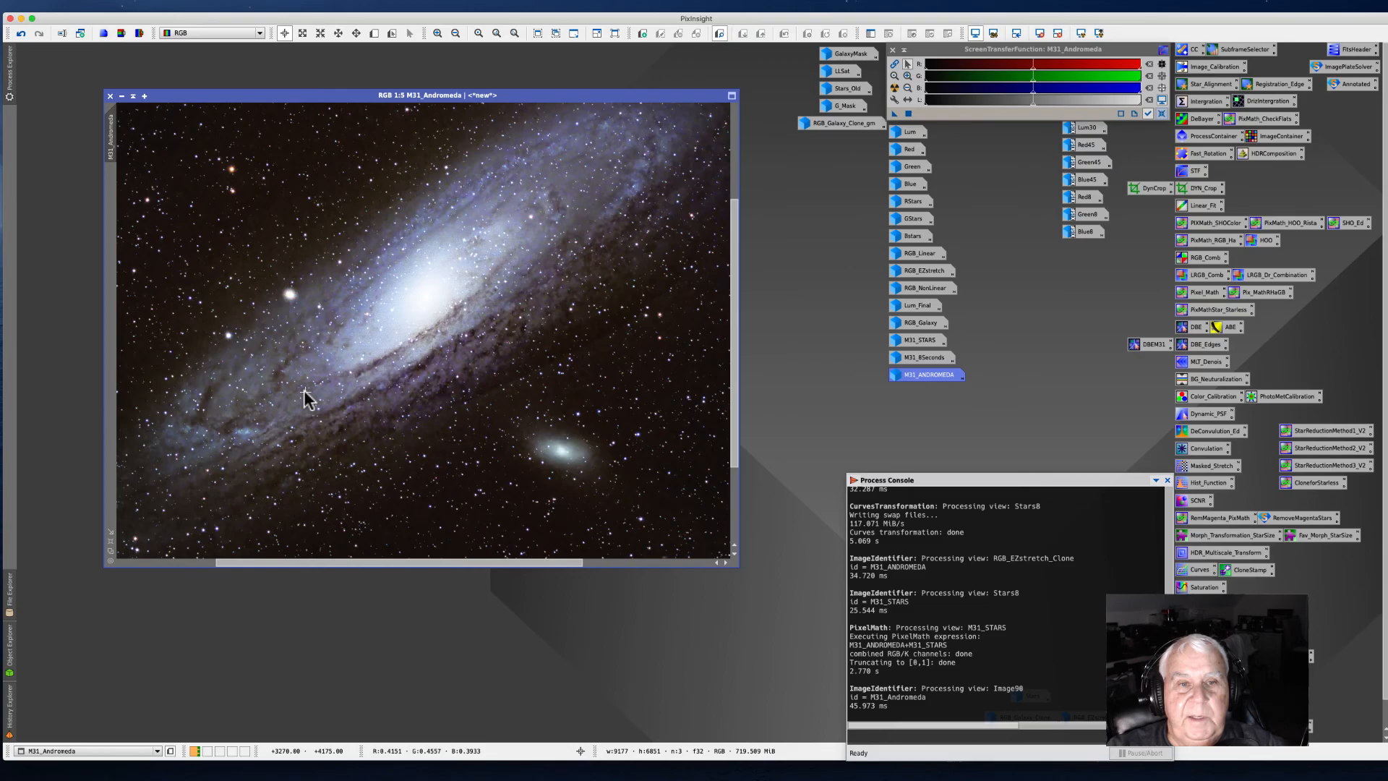
scroll(305, 395, "down", 3)
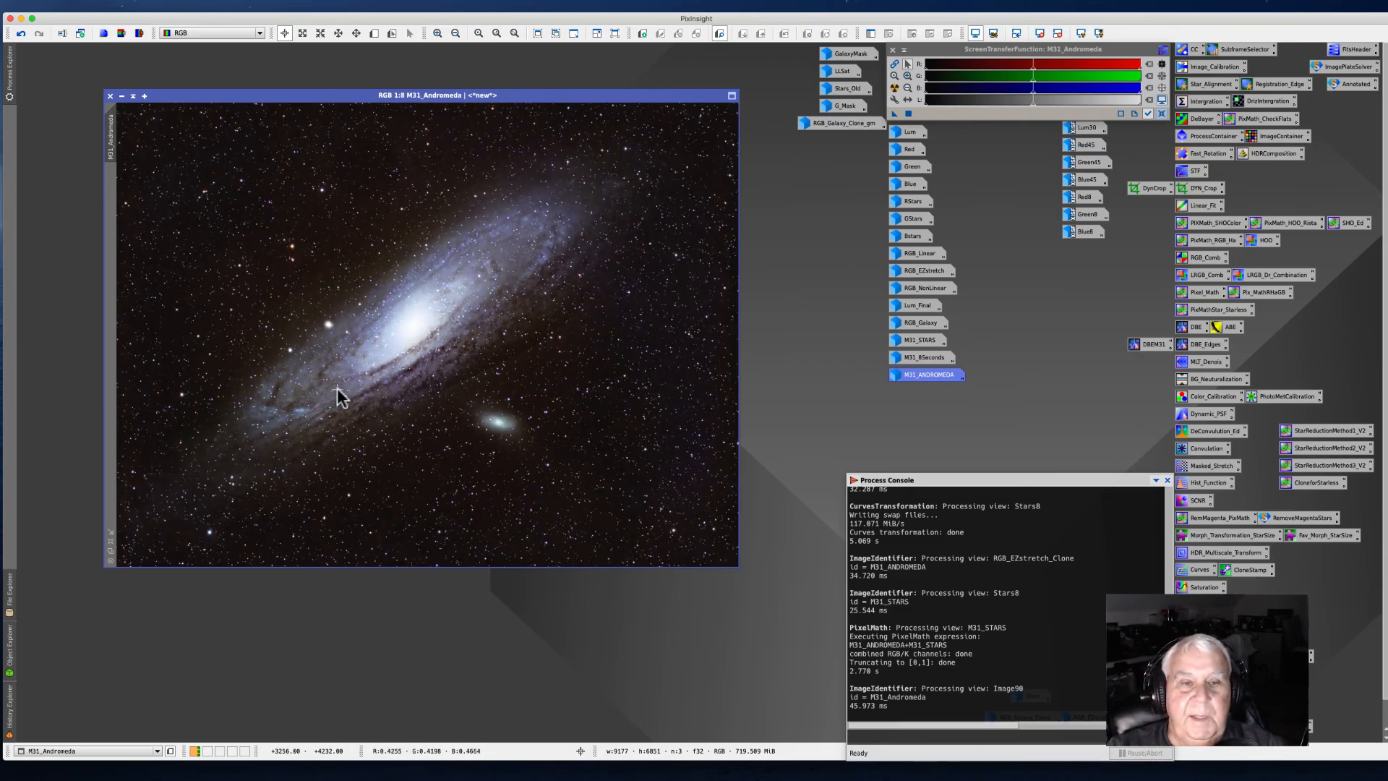
scroll(337, 389, "up", 1)
scroll(338, 389, "down", 1)
scroll(354, 387, "down", 1)
scroll(354, 388, "up", 1)
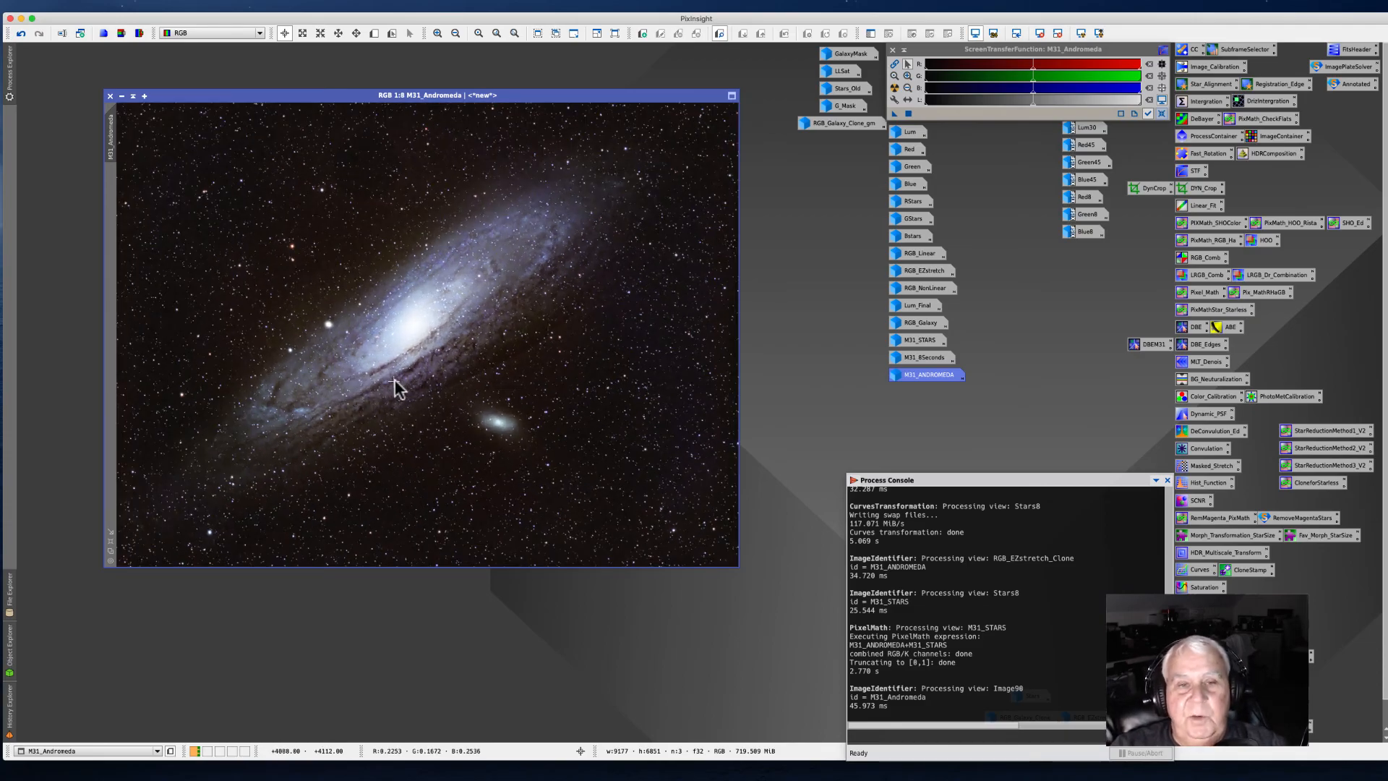
scroll(401, 387, "up", 2)
scroll(403, 386, "up", 1)
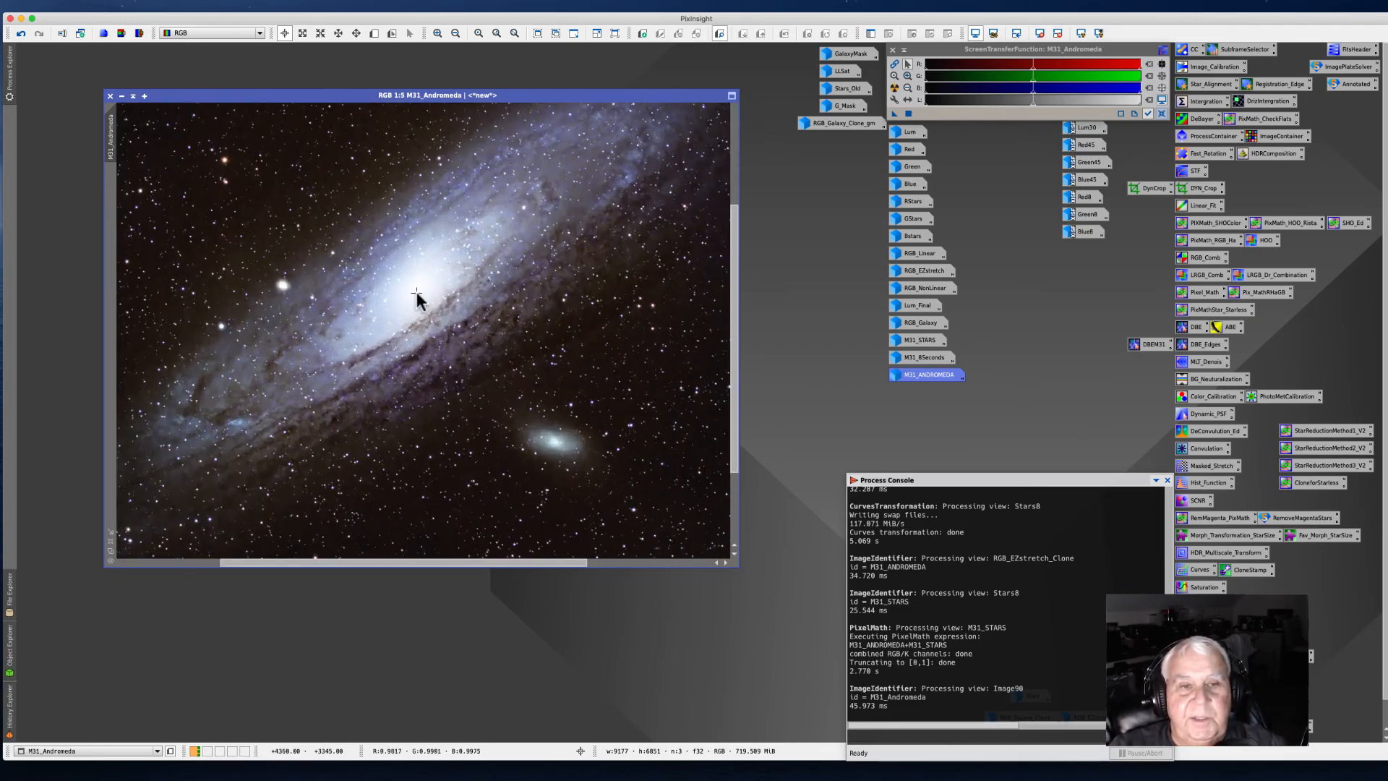
scroll(509, 227, "up", 2)
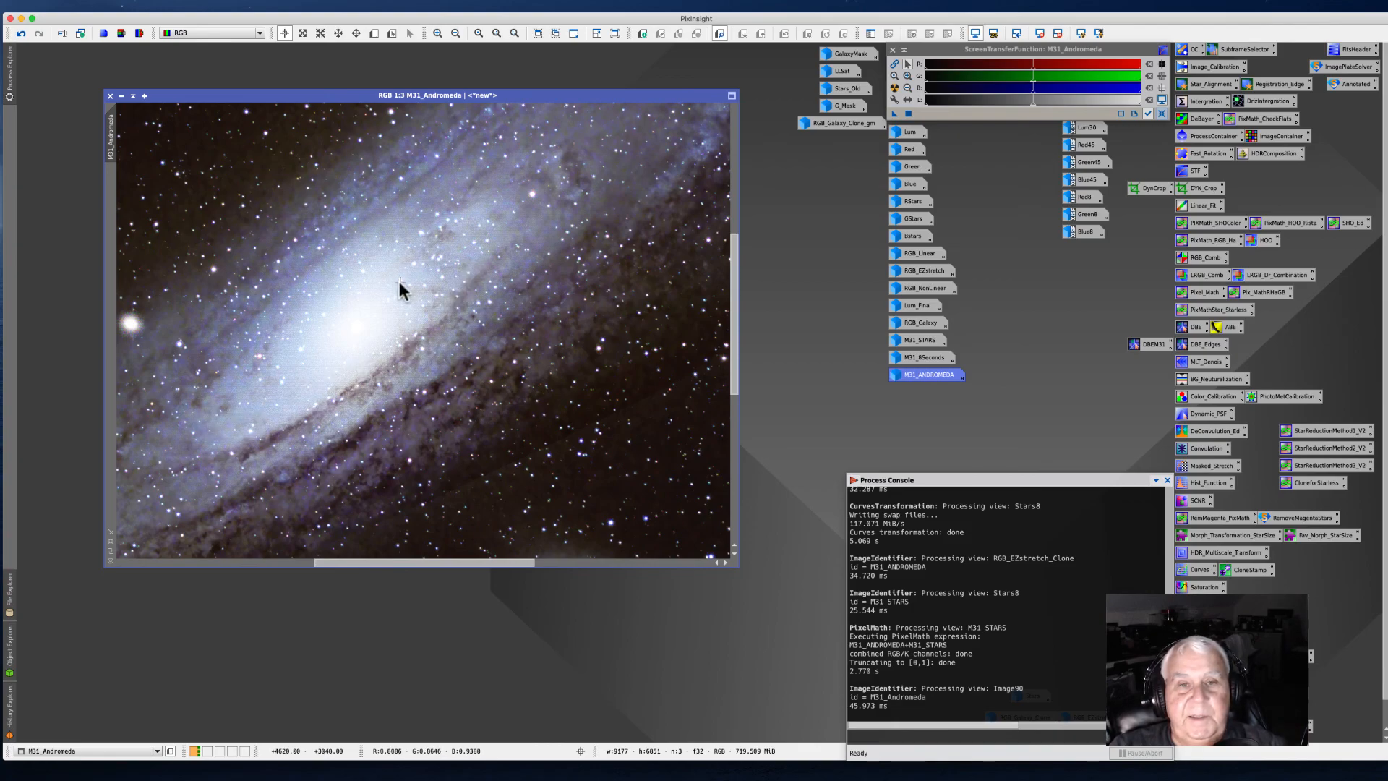
scroll(400, 284, "down", 2)
scroll(400, 284, "down", 1)
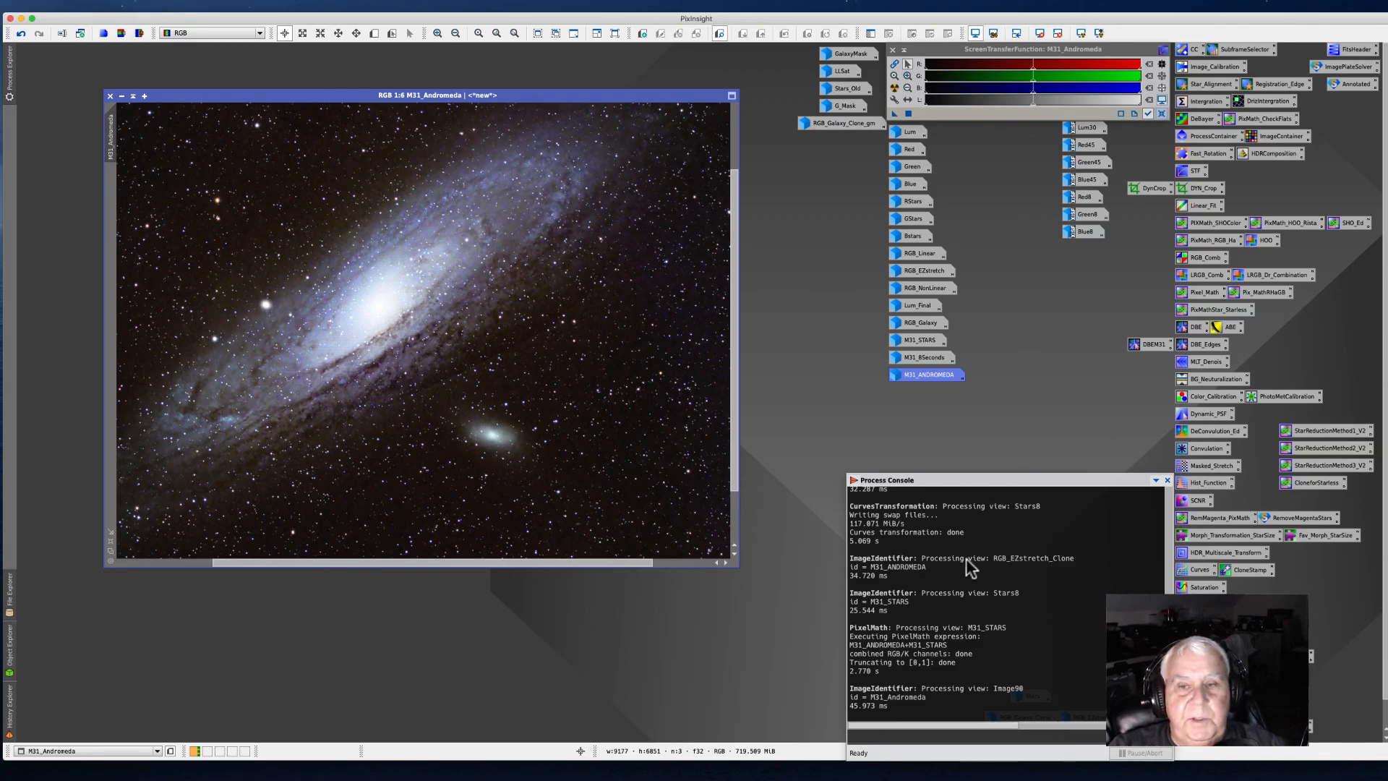
left_click(987, 503)
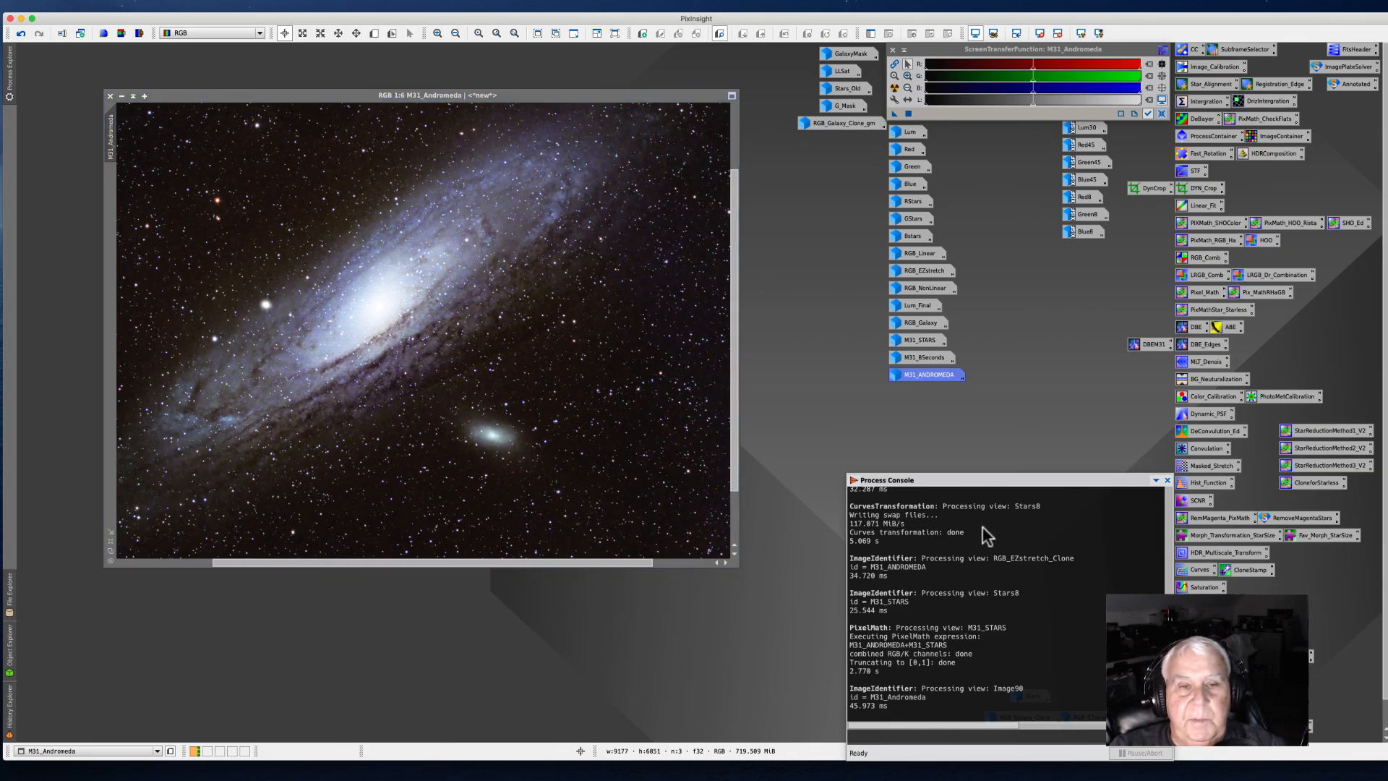